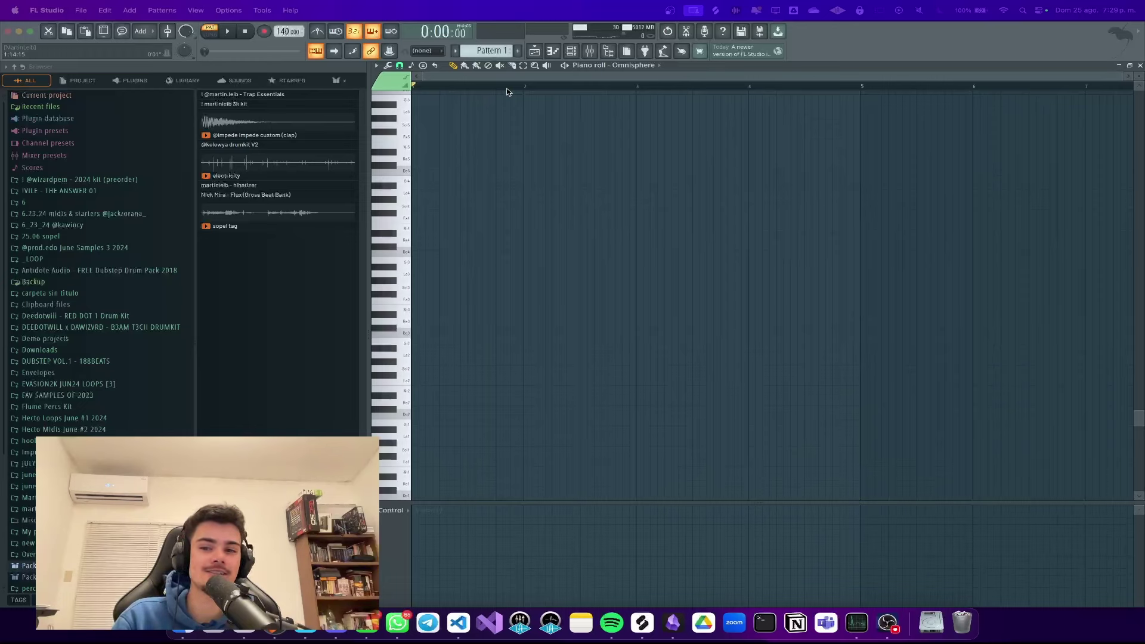
Step: Open the Omnisphere instrument, look through the Keyscape Library patches around LA Custom C7 - Wash, and close it
left_click(571, 51)
left_click_drag(570, 325, 585, 233)
left_click(536, 270)
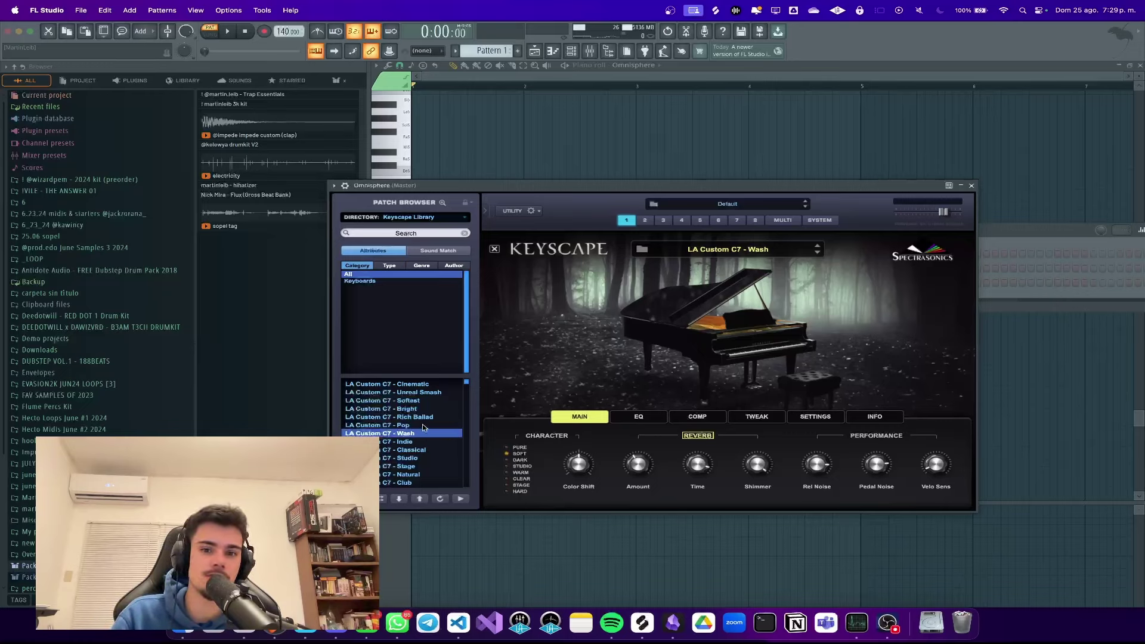
scroll(391, 429, "down", 1)
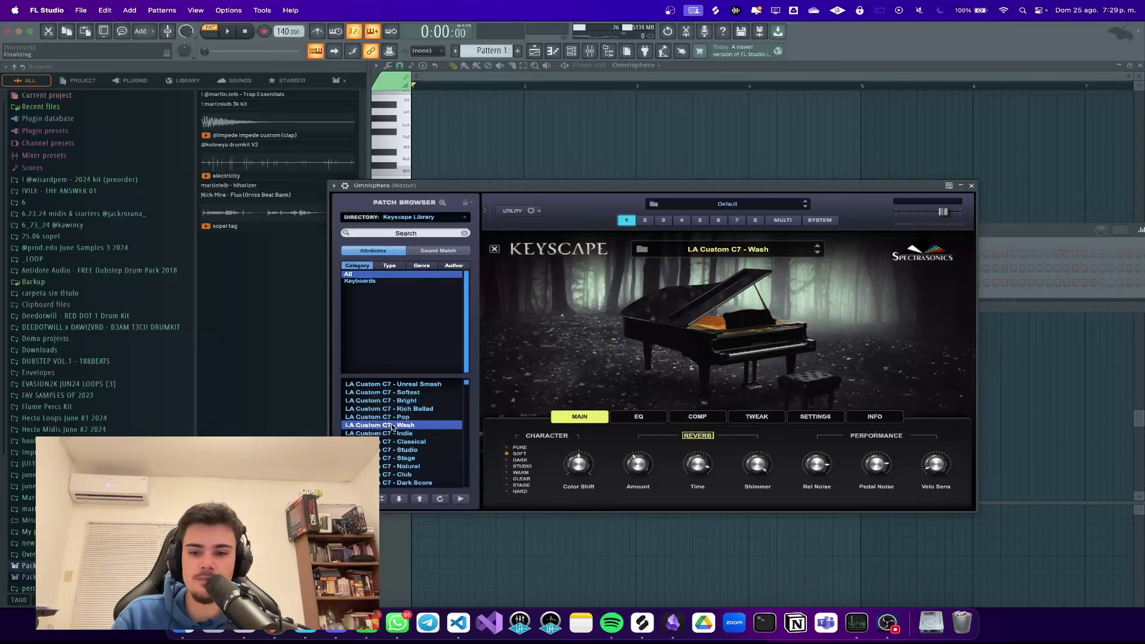
scroll(388, 425, "down", 3)
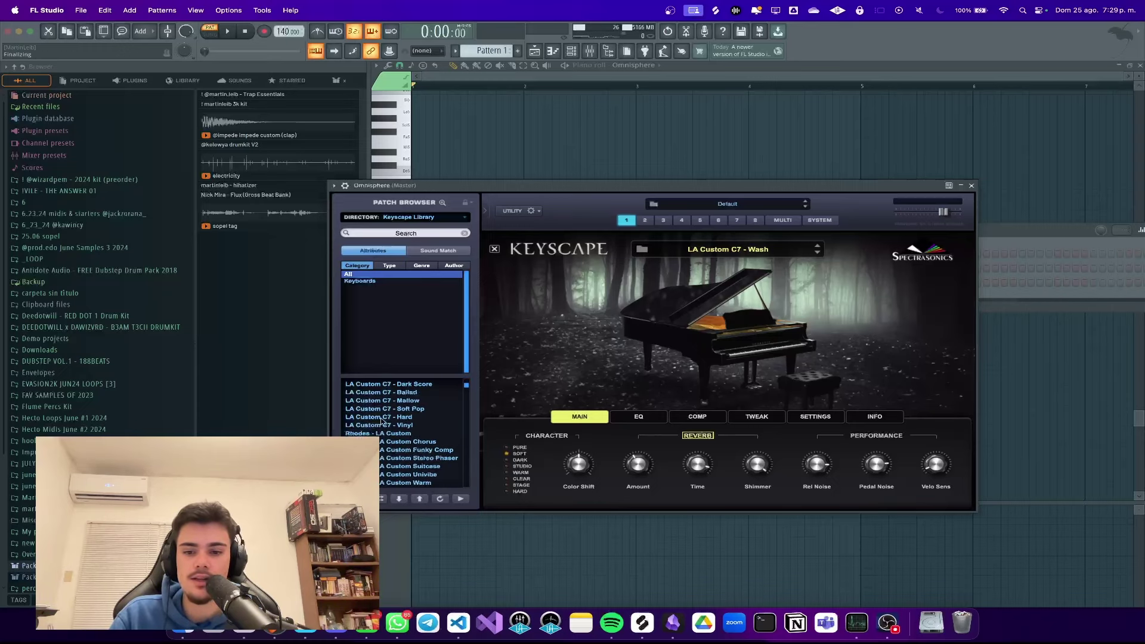
scroll(392, 434, "up", 4)
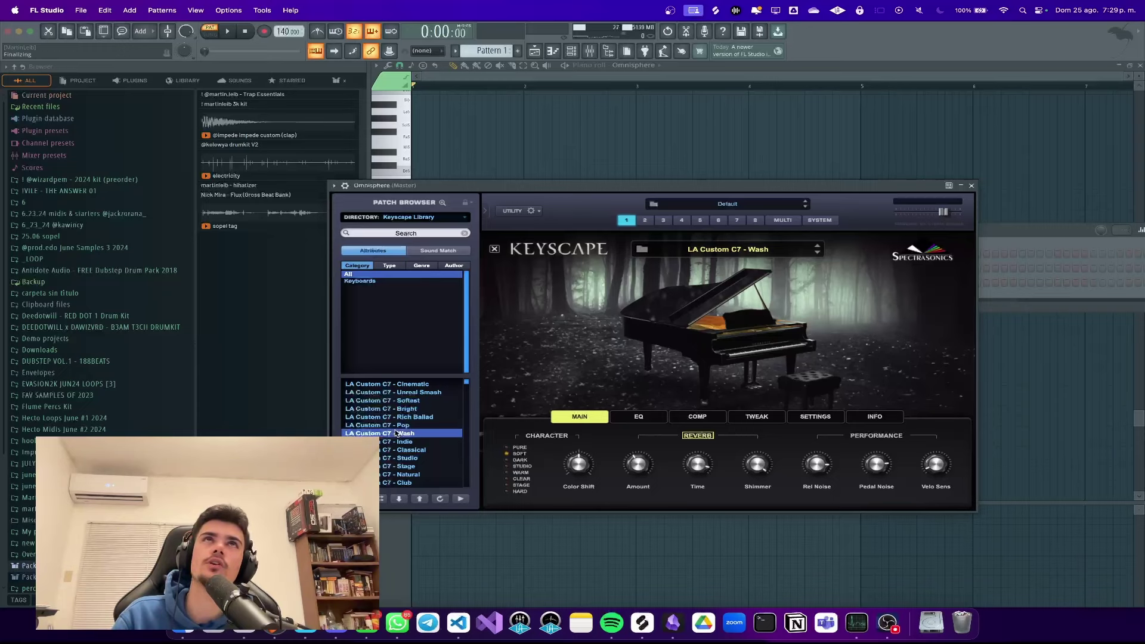
scroll(397, 436, "down", 15)
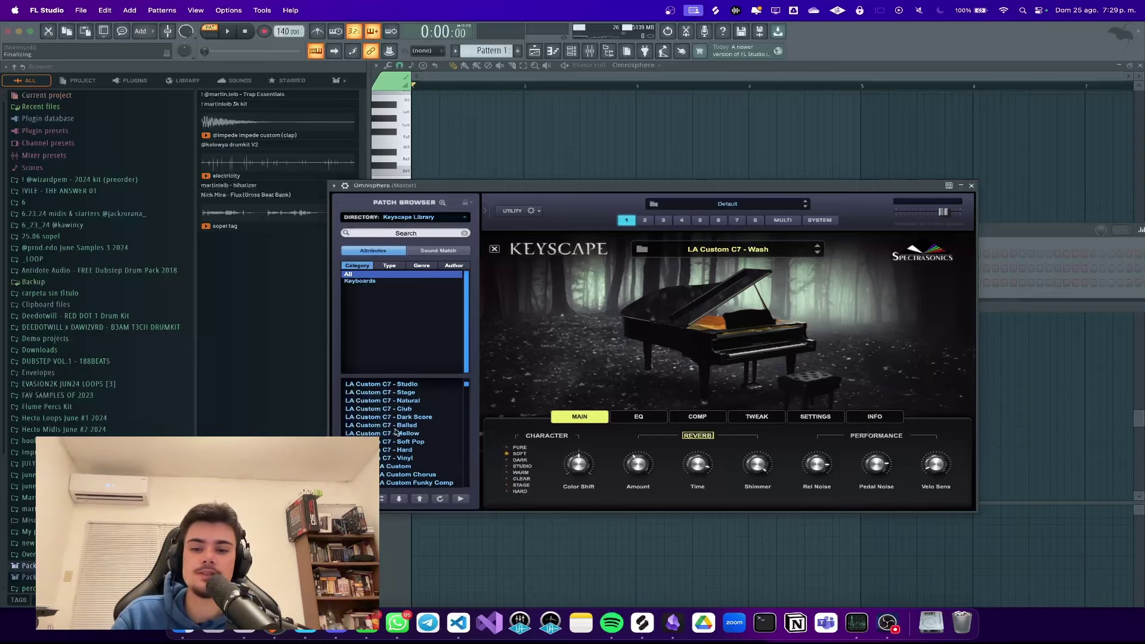
scroll(392, 430, "up", 10)
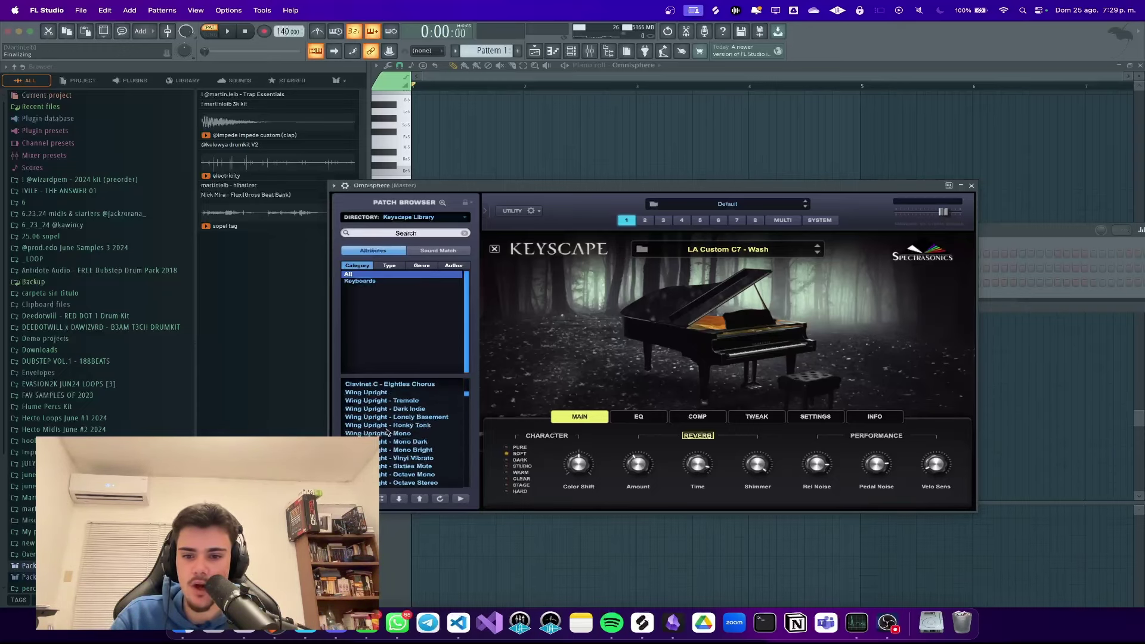
scroll(392, 430, "up", 5)
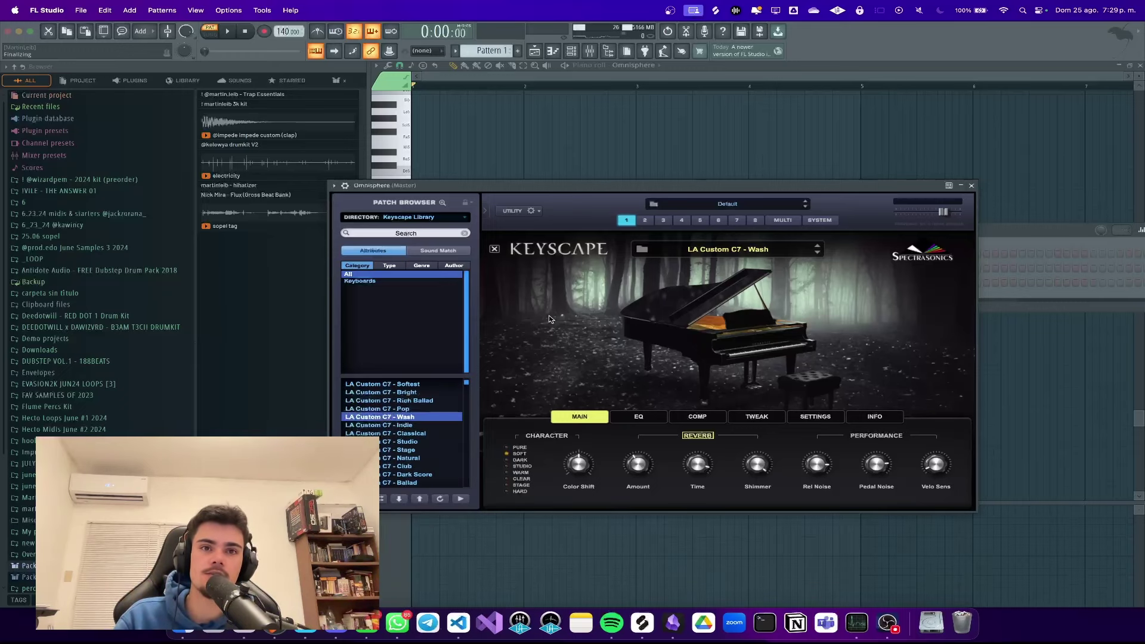
left_click(971, 185)
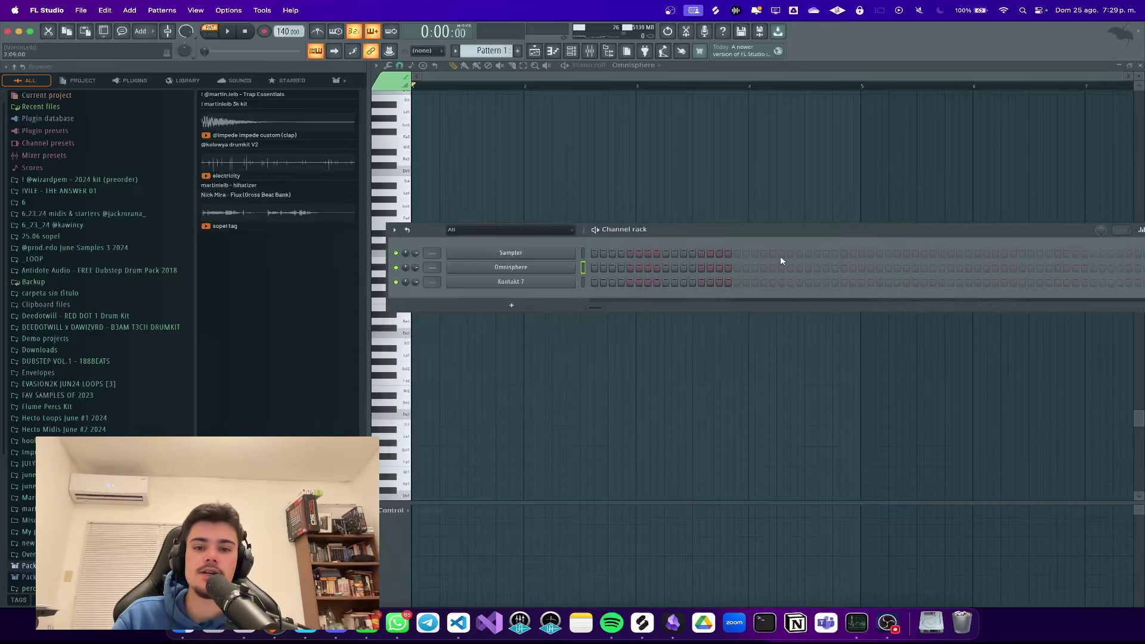
Step: Open the Kontakt 7 instrument and search its libraries for "albion"
left_click(545, 282)
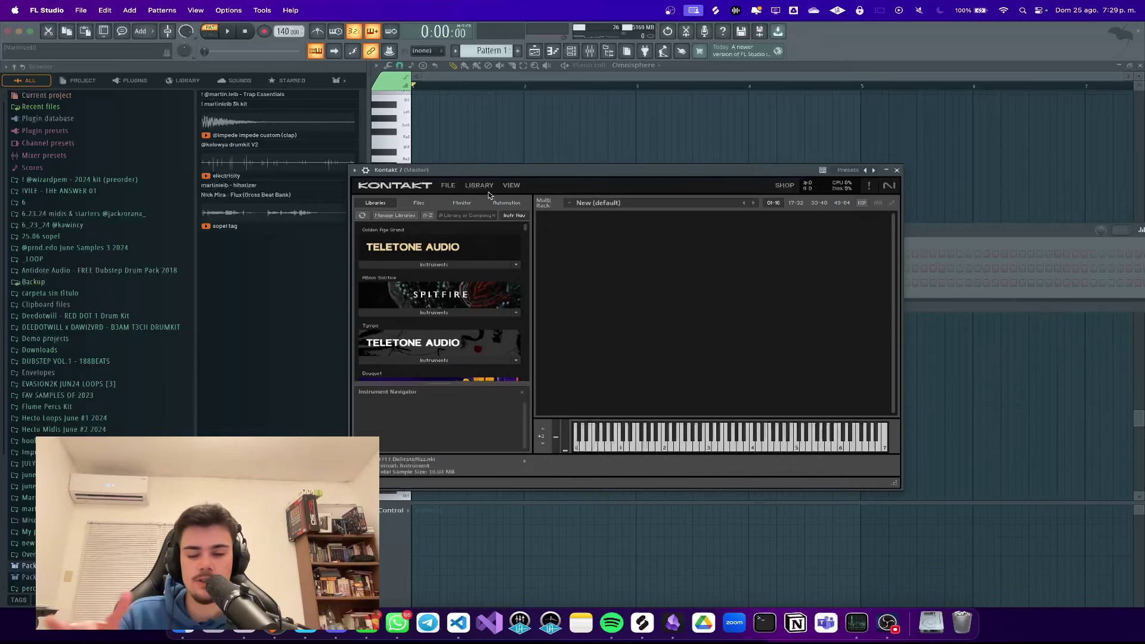
scroll(458, 254, "down", 1)
scroll(455, 263, "up", 1)
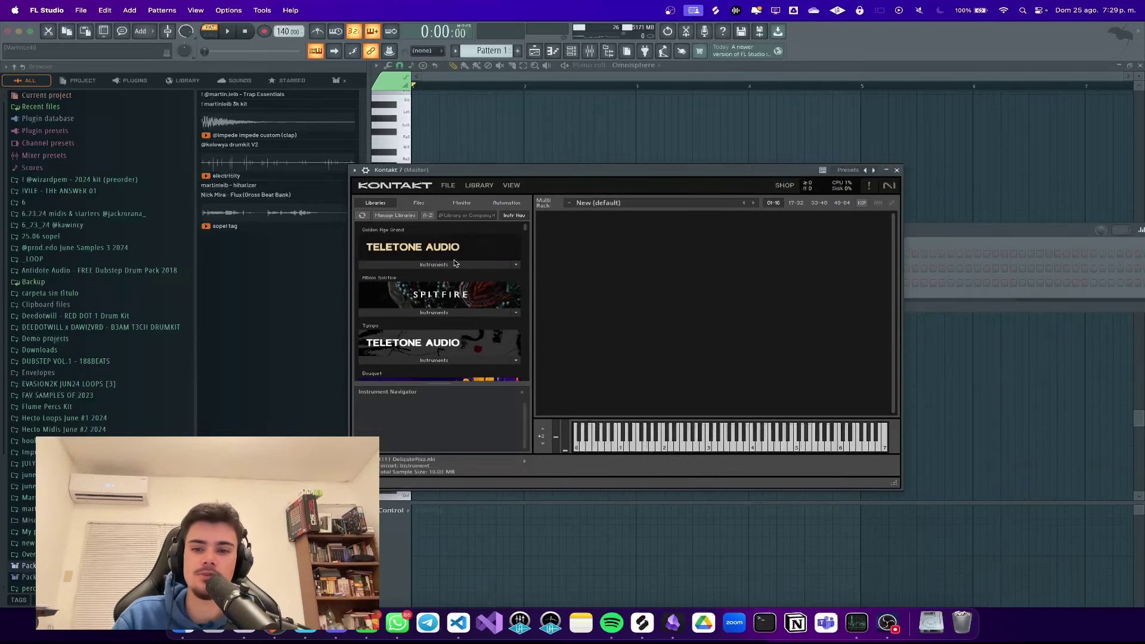
left_click(468, 218)
type("albion")
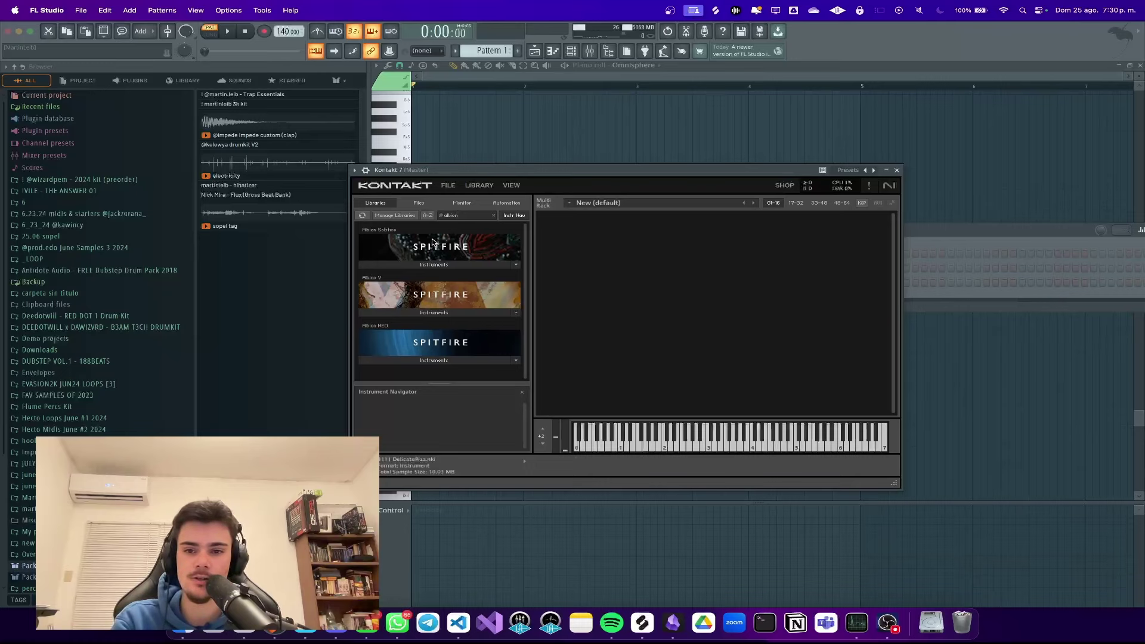
Step: Search the Kontakt libraries for "olafur" and look through the matching Spitfire libraries
double_click(471, 217)
type("olafur")
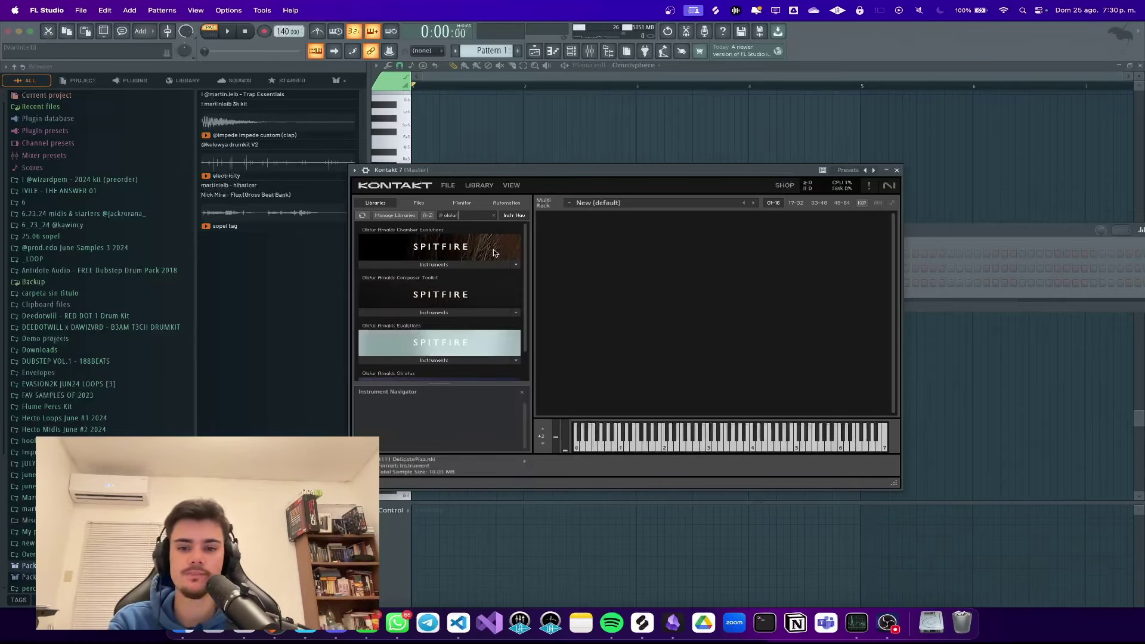
scroll(412, 300, "down", 3)
scroll(418, 301, "up", 3)
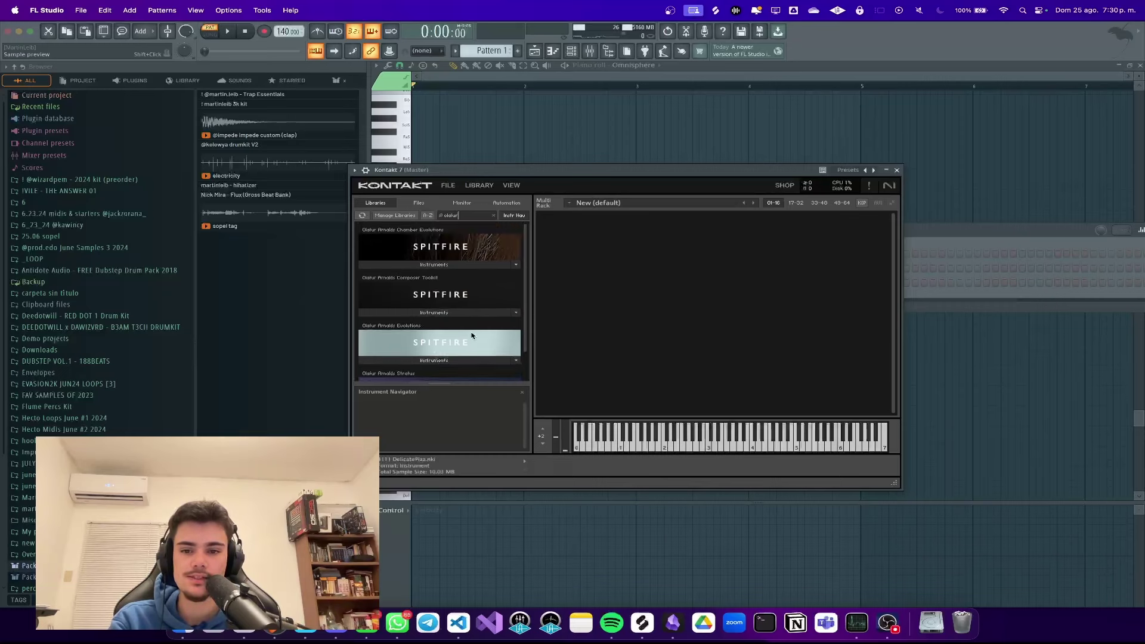
scroll(465, 322, "down", 3)
scroll(471, 316, "up", 3)
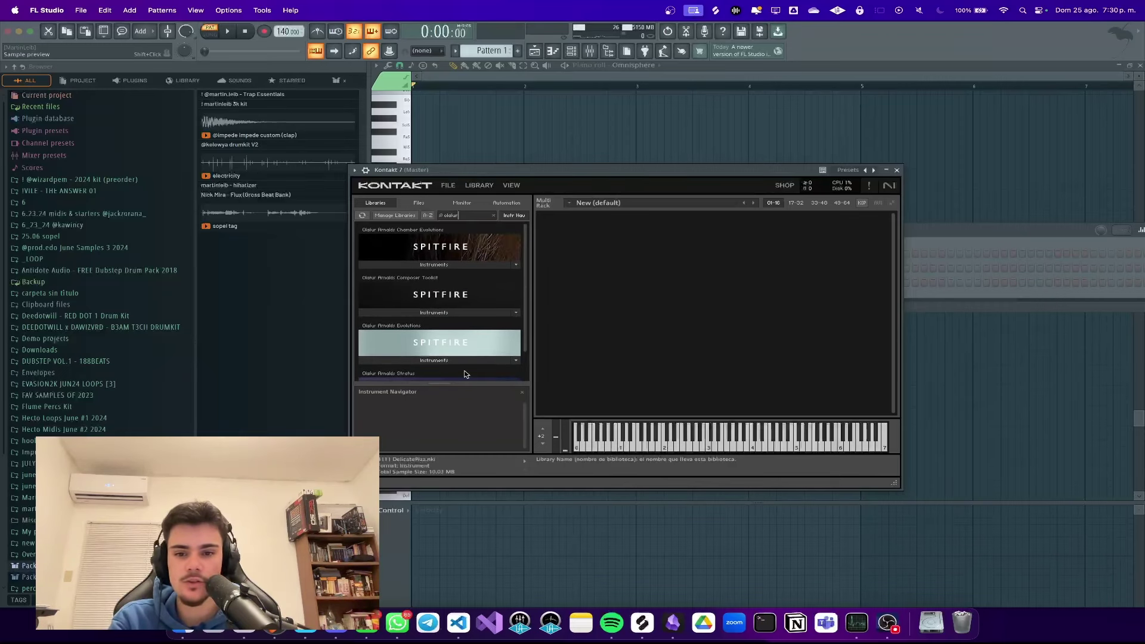
Step: Search the Kontakt libraries for "auras", clear the search, and close Kontakt and the channel rack
key("super+a")
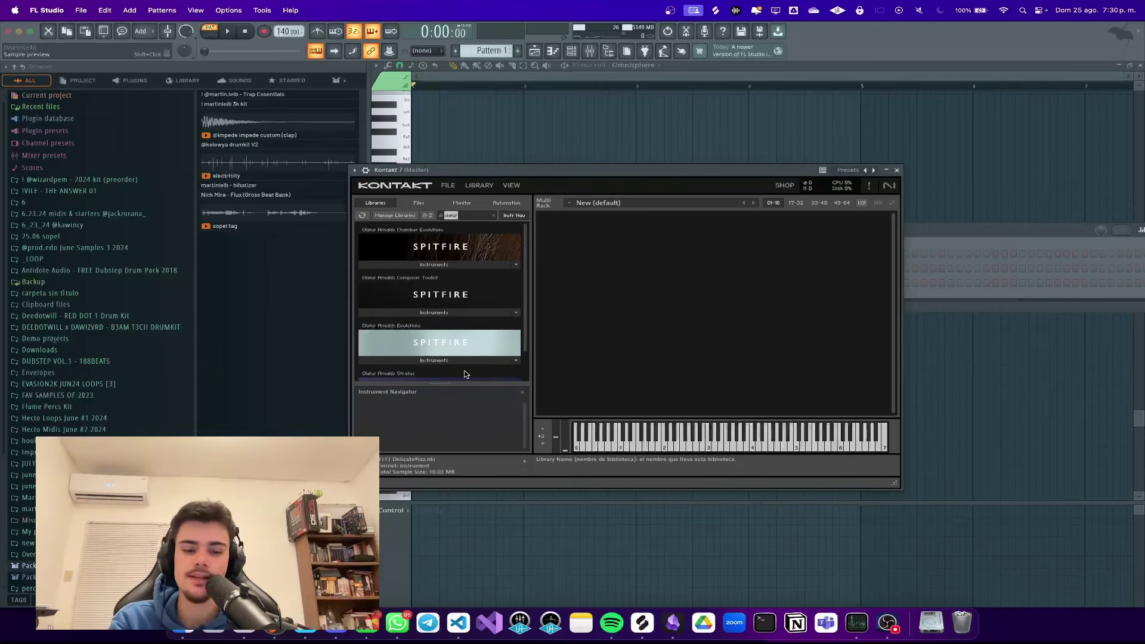
key("BackSpace")
type("auras")
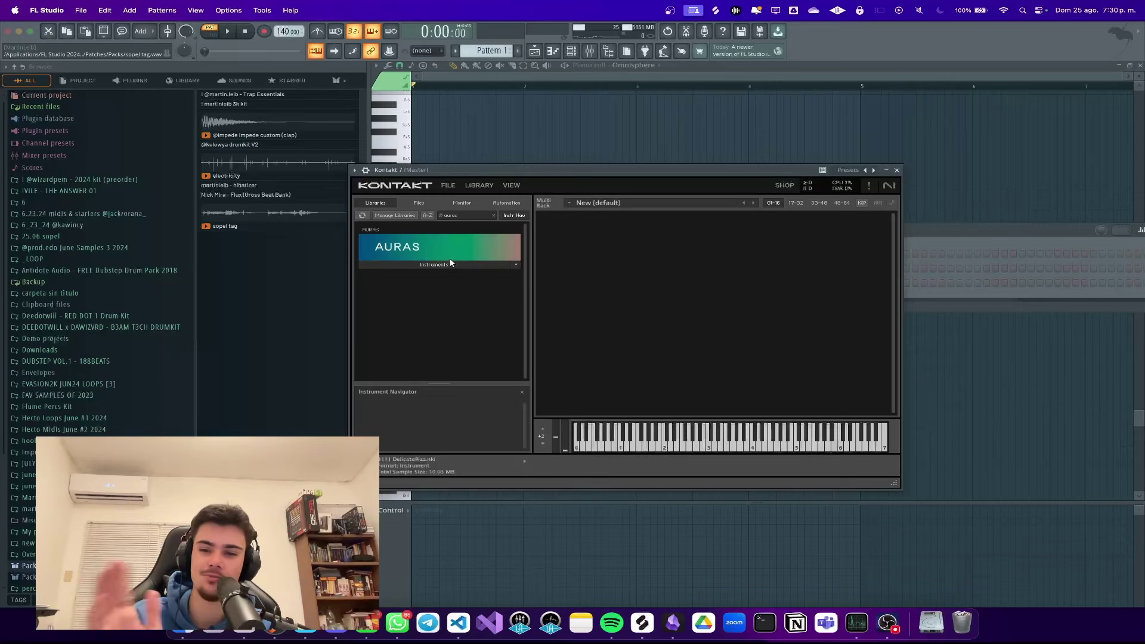
left_click(493, 215)
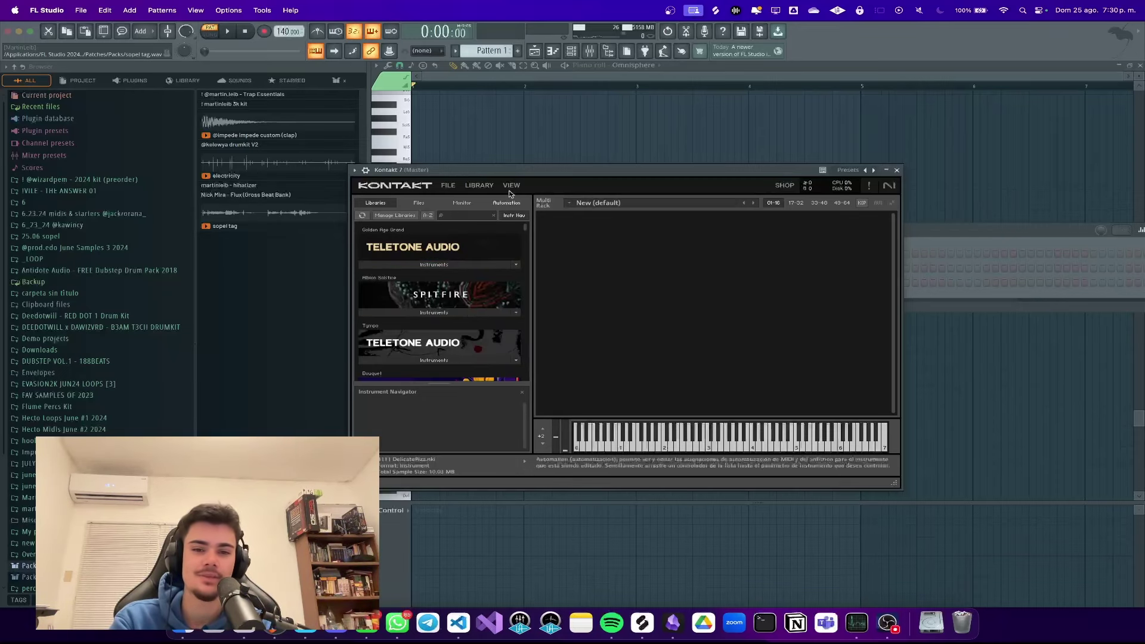
left_click(896, 170)
left_click(652, 210)
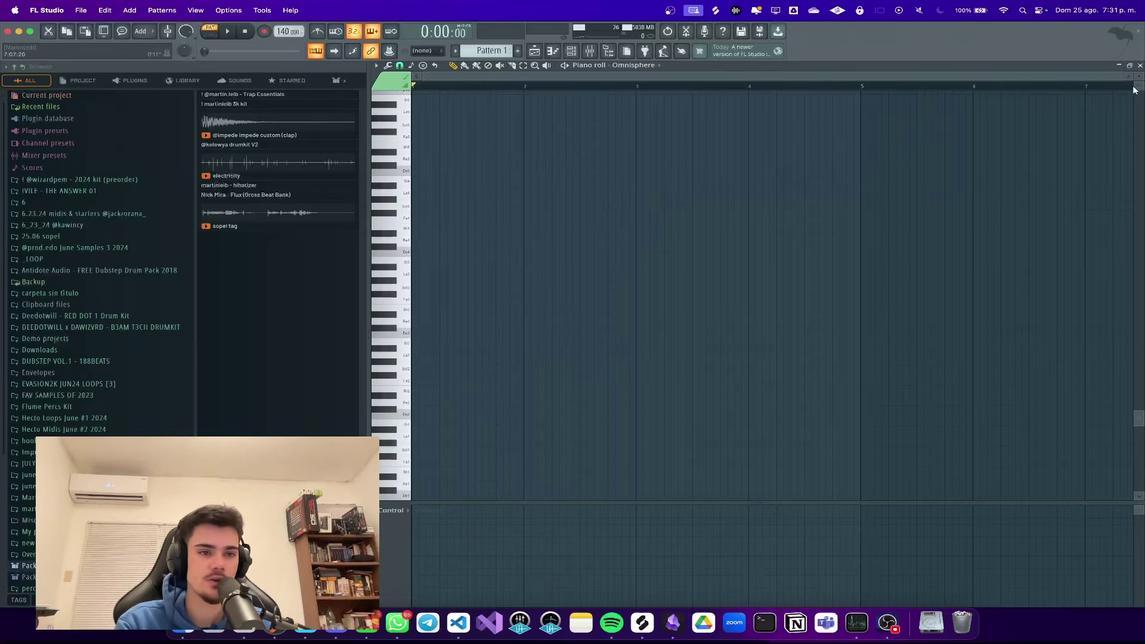
left_click_drag(1138, 78, 1137, 77)
scroll(861, 148, "up", 1)
scroll(861, 148, "up", 3)
scroll(862, 148, "down", 2)
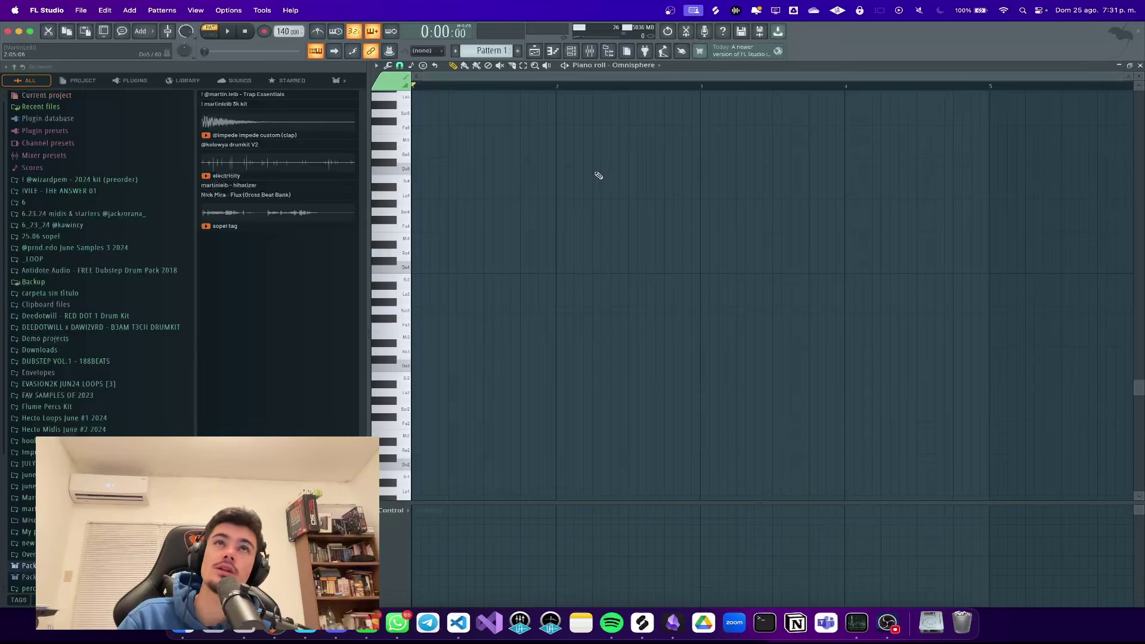
Step: Open the About page of the settings to check the installed version and edition, and close the settings
left_click(80, 10)
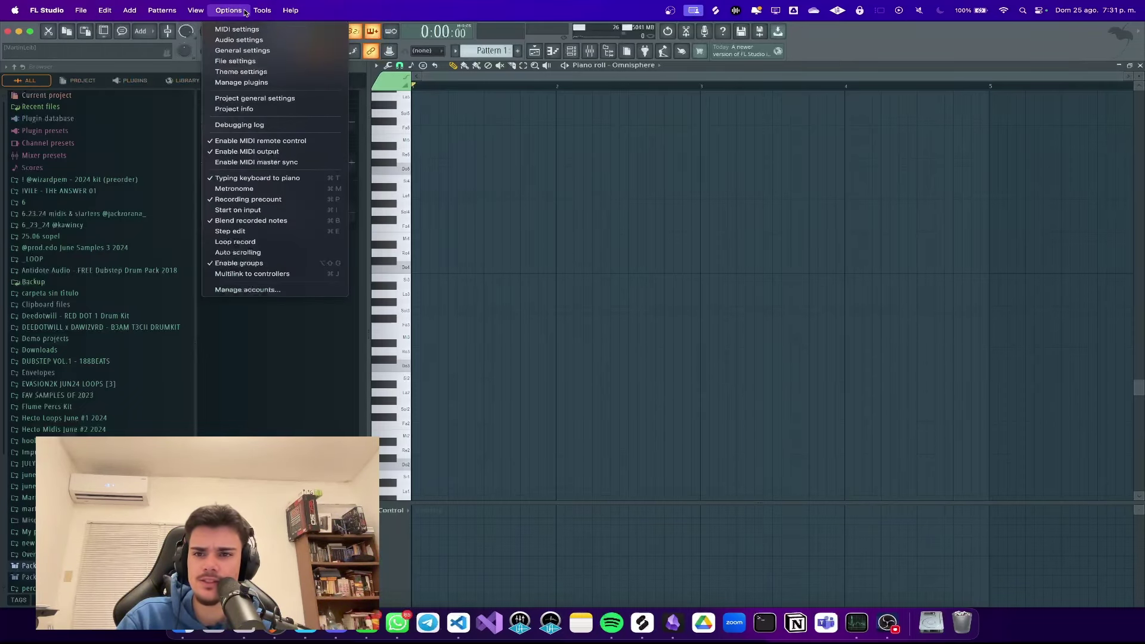
left_click(250, 46)
left_click(702, 121)
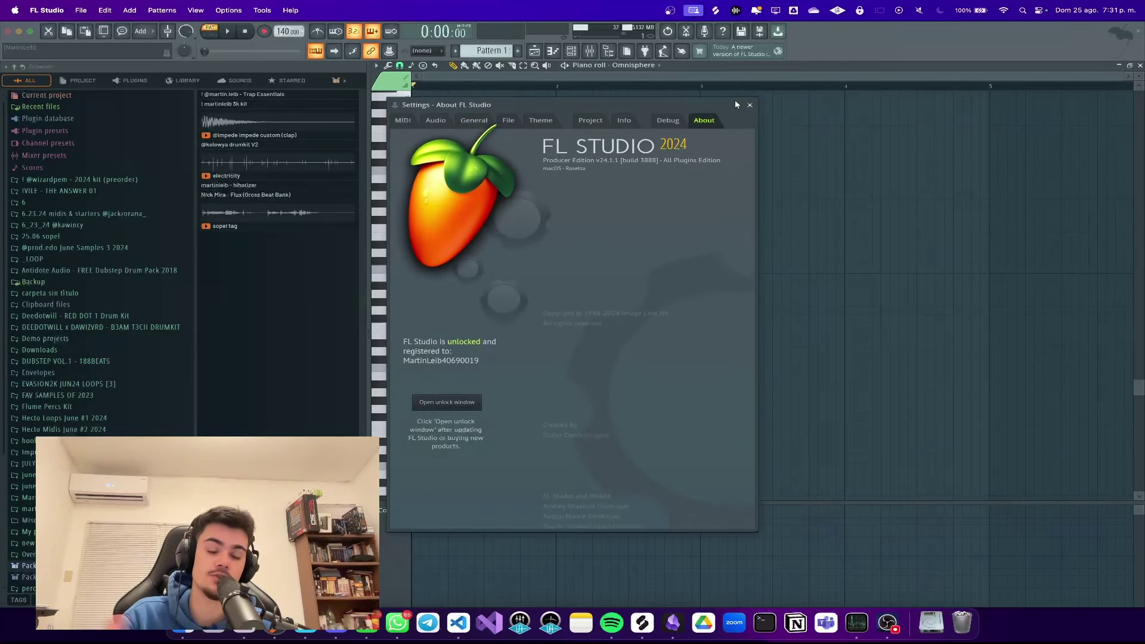
left_click(749, 108)
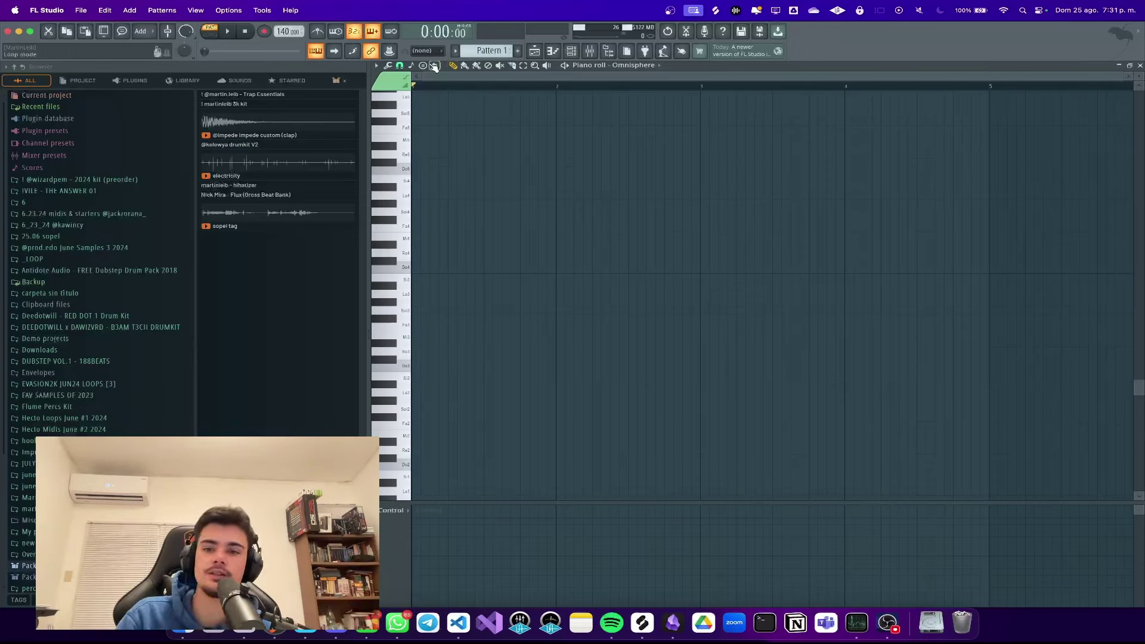
Step: Choose Automatic as the piano roll's scale highlighting
left_click(411, 66)
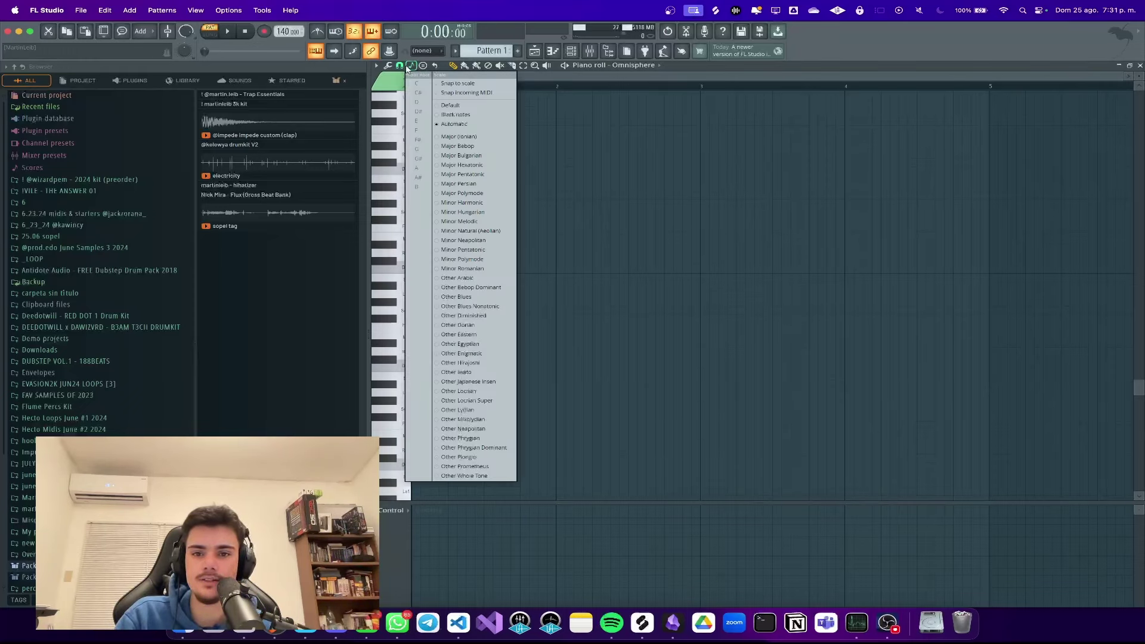
left_click(412, 67)
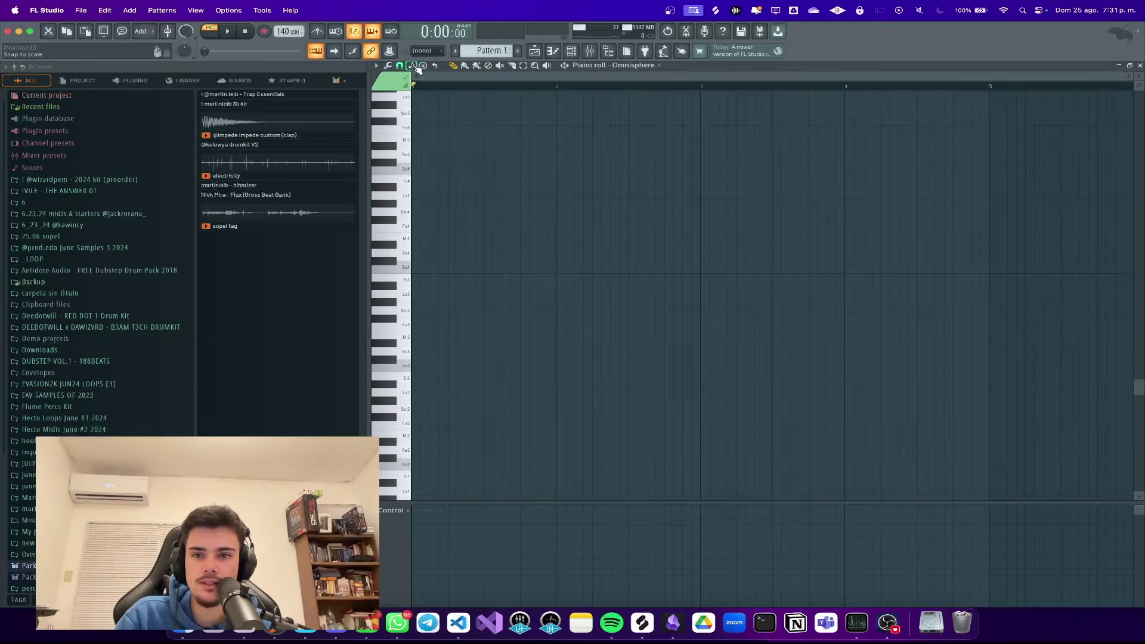
left_click(412, 65)
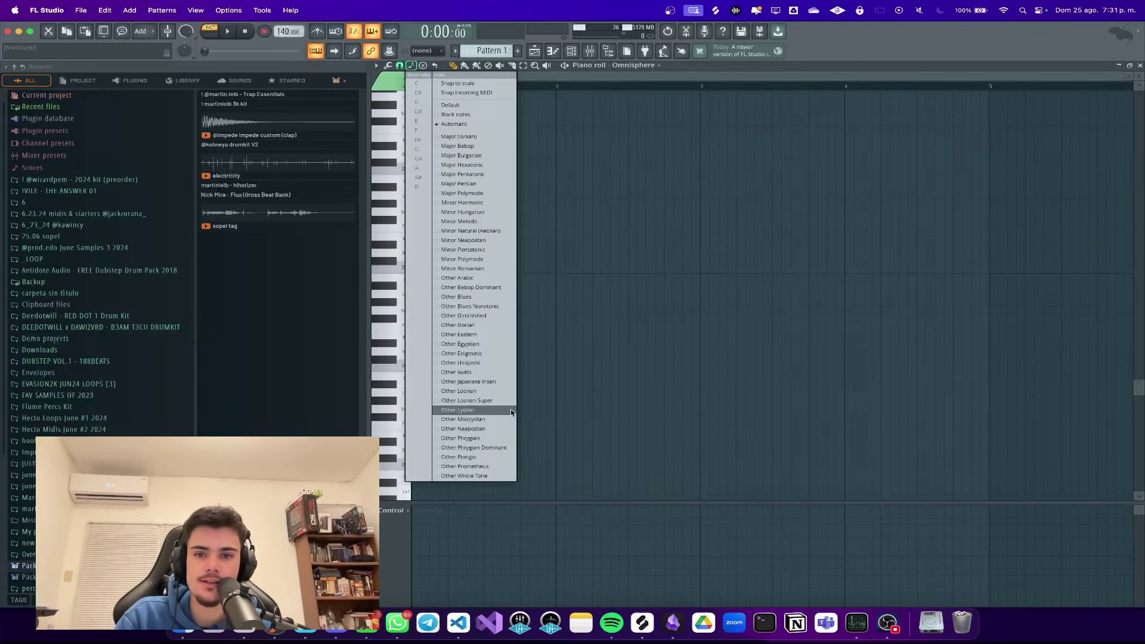
left_click(478, 124)
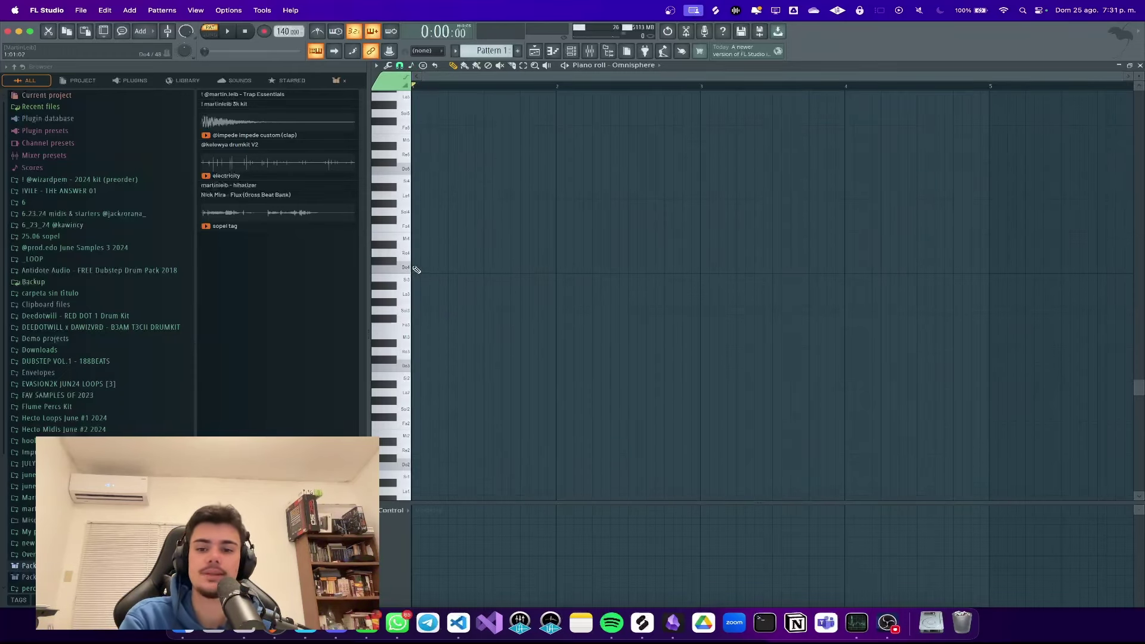
Step: Draw three staggered two-bar notes on Do4, Mi4 and Sib4 near the start of the Omnisphere pattern
left_click(437, 272)
left_click(442, 239)
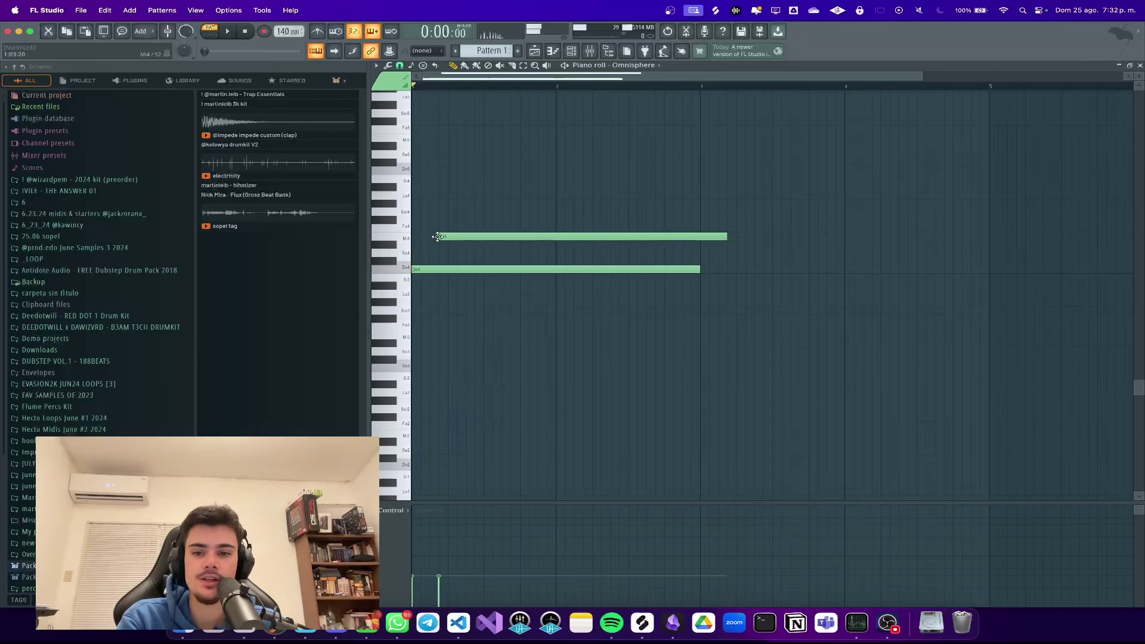
scroll(456, 209, "up", 2)
scroll(465, 220, "up", 1)
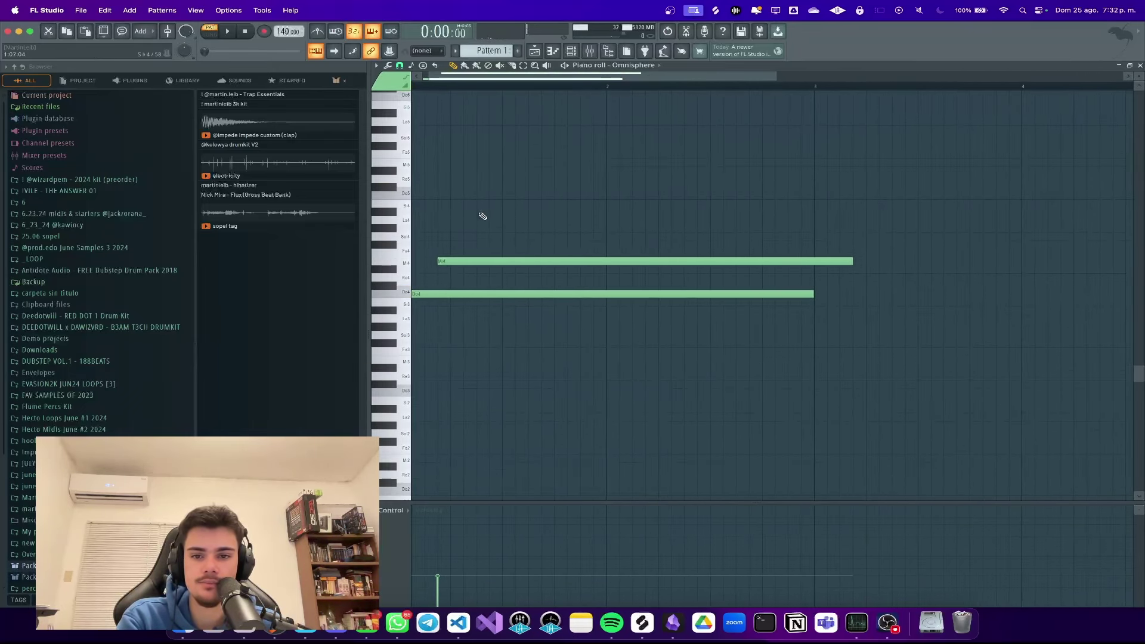
left_click(479, 211)
scroll(479, 211, "down", 2)
scroll(428, 225, "up", 2)
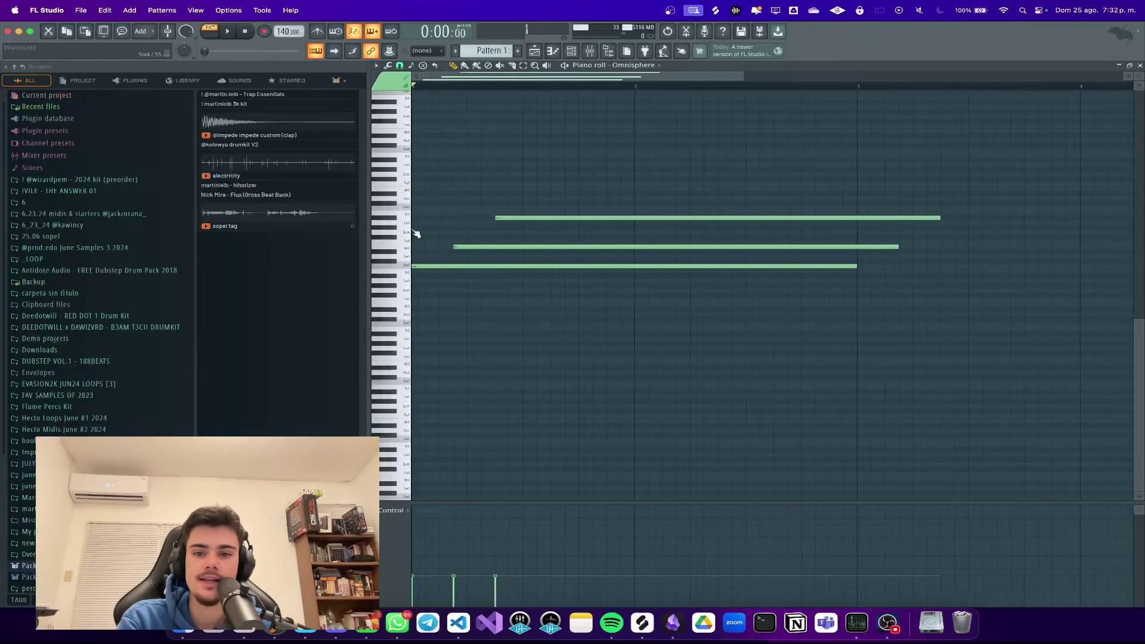
scroll(414, 235, "up", 1)
scroll(415, 233, "up", 1)
scroll(416, 230, "up", 1)
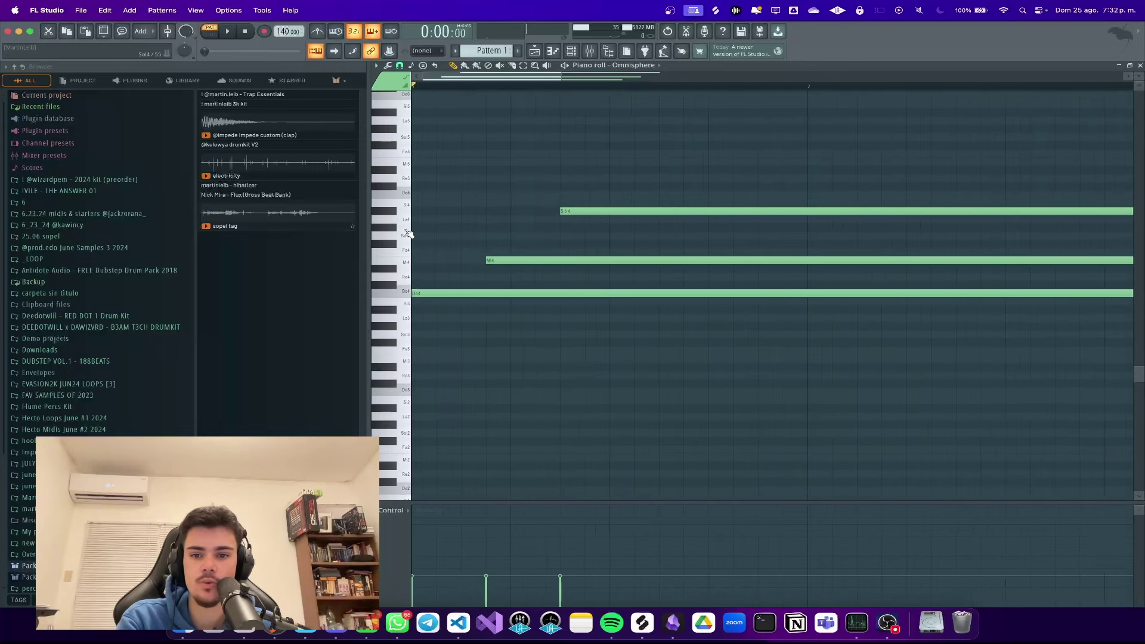
scroll(420, 251, "down", 2)
scroll(457, 208, "up", 3)
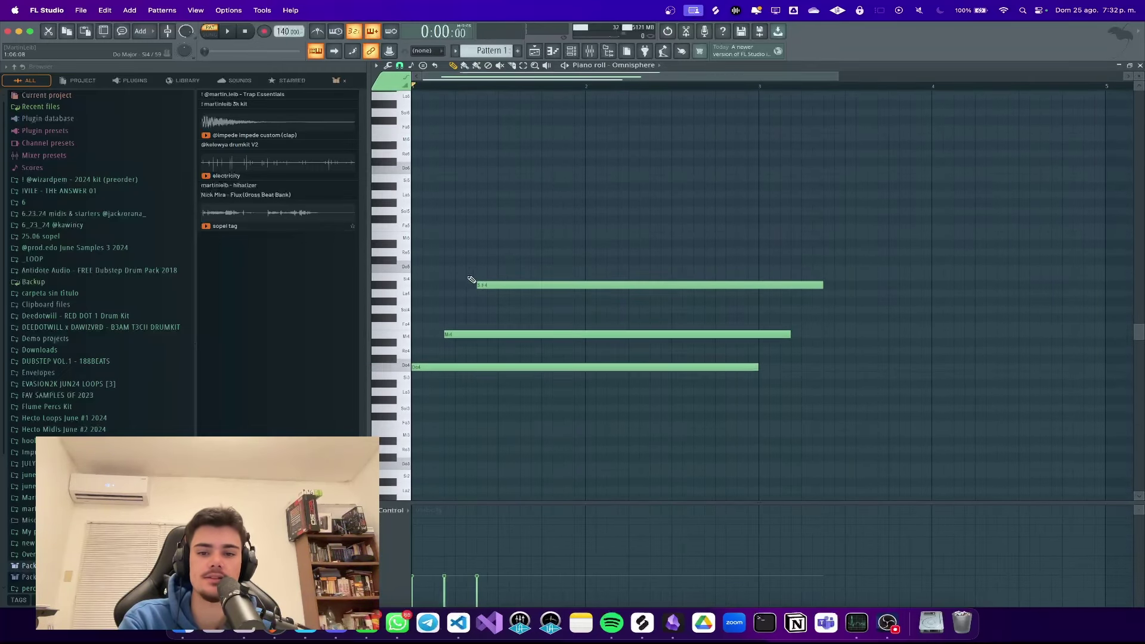
scroll(481, 235, "down", 2)
Step: Delete the three staggered notes from the piano roll
right_click(466, 285)
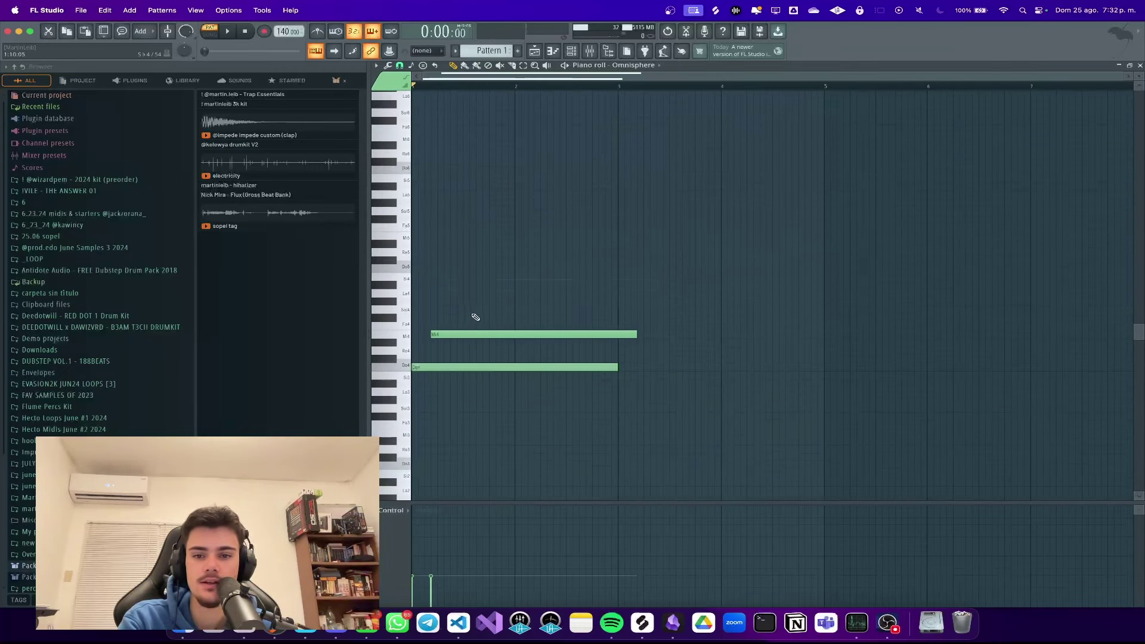
right_click(469, 334)
right_click(468, 367)
Step: Draw a two-bar note on Mib4 at the start of bar 1
scroll(453, 252, "up", 1)
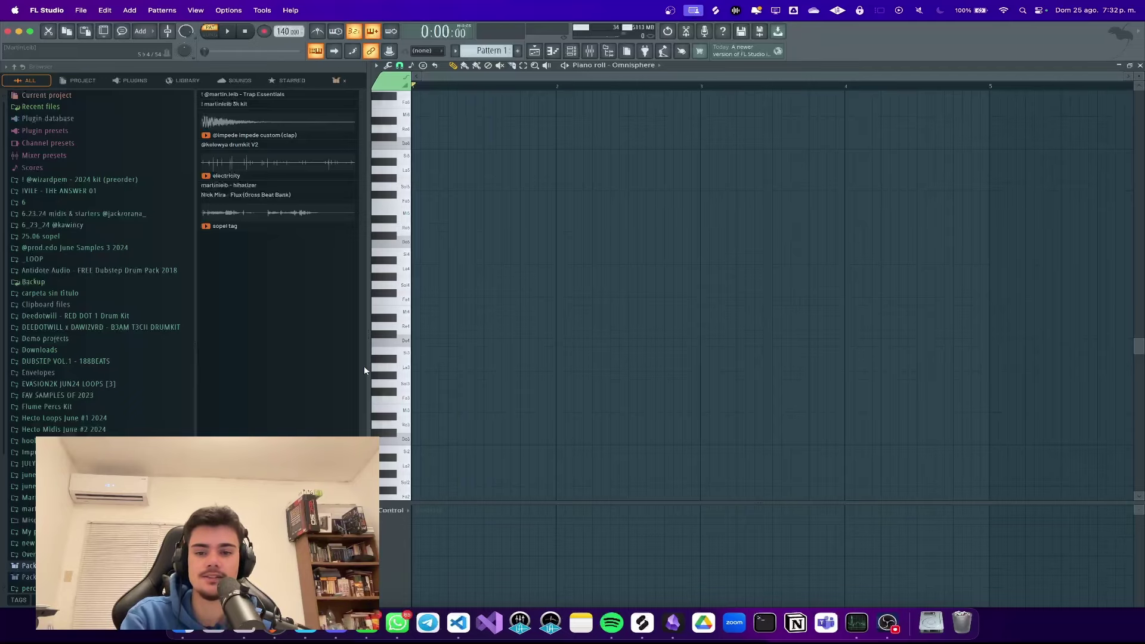
scroll(377, 349, "up", 5)
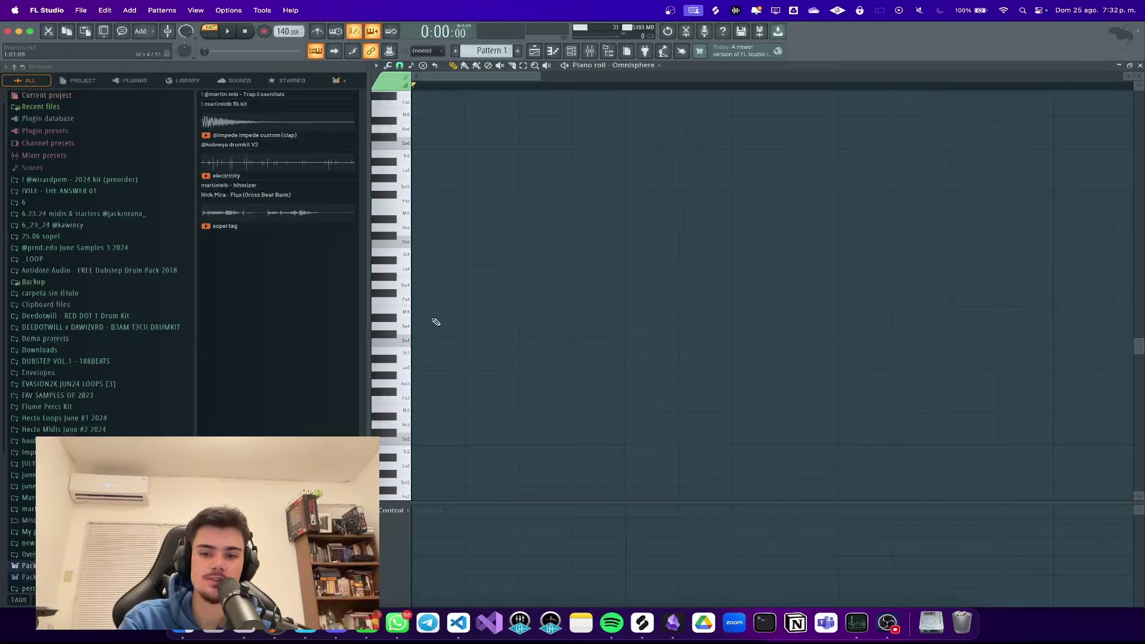
left_click(435, 318)
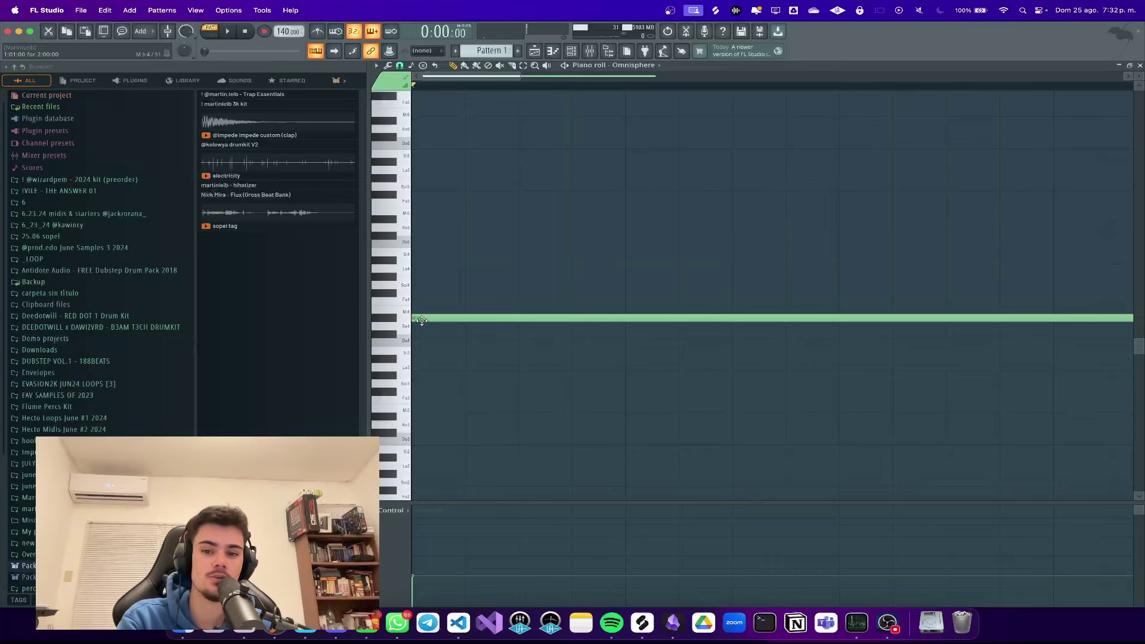
Step: Delete the two-bar Mib4 note from the Omnisphere piano roll
right_click(422, 321)
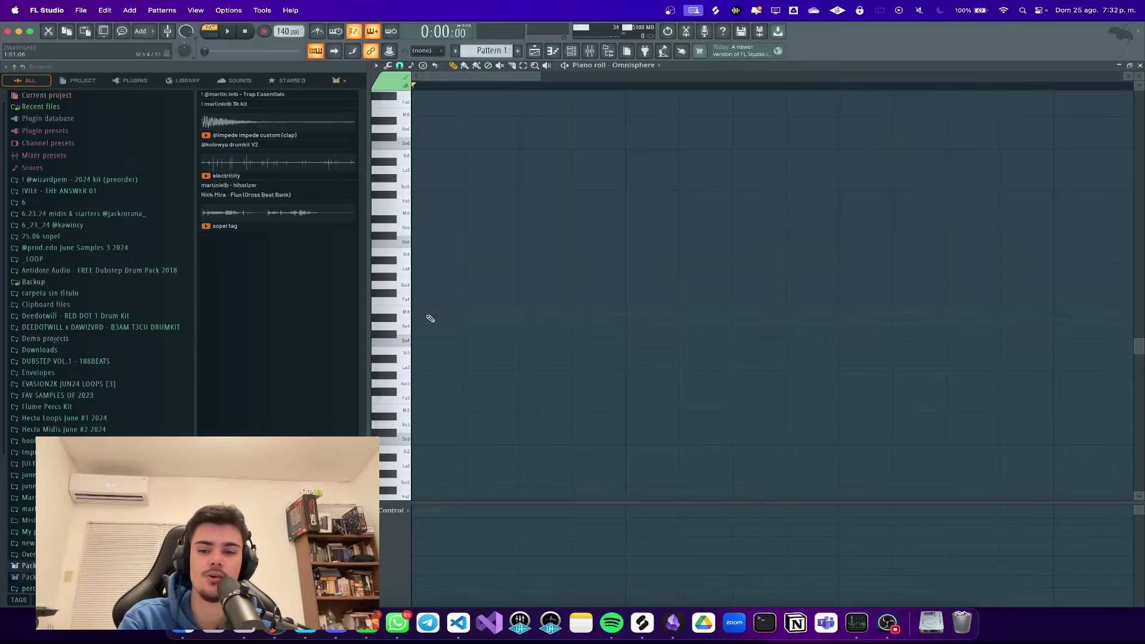
scroll(429, 319, "up", 2)
scroll(385, 356, "up", 3)
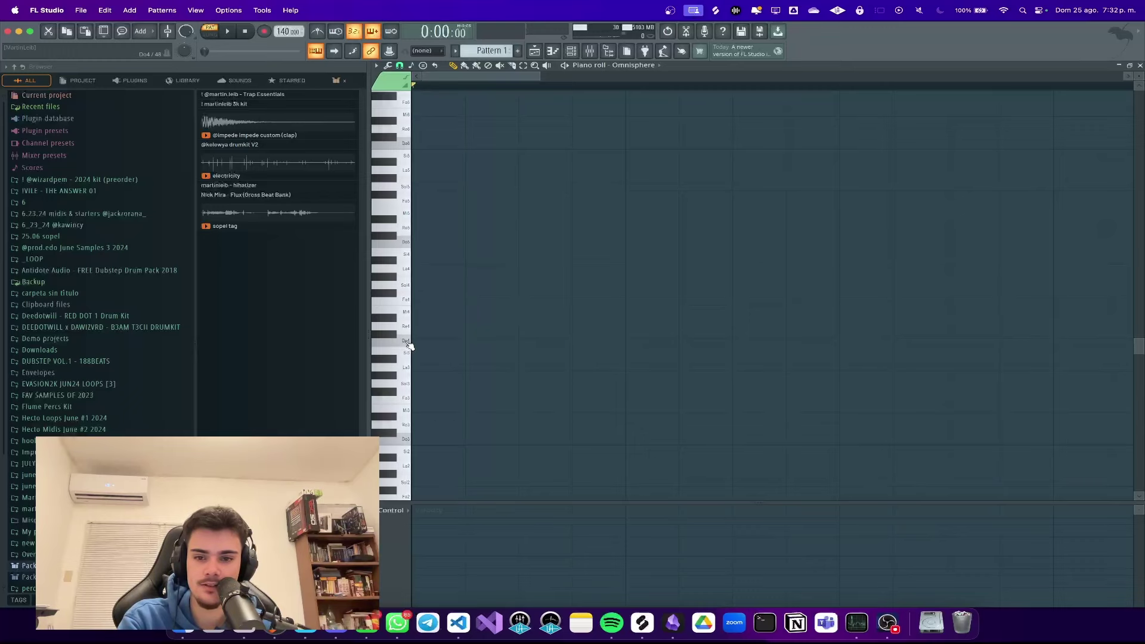
scroll(403, 345, "down", 3)
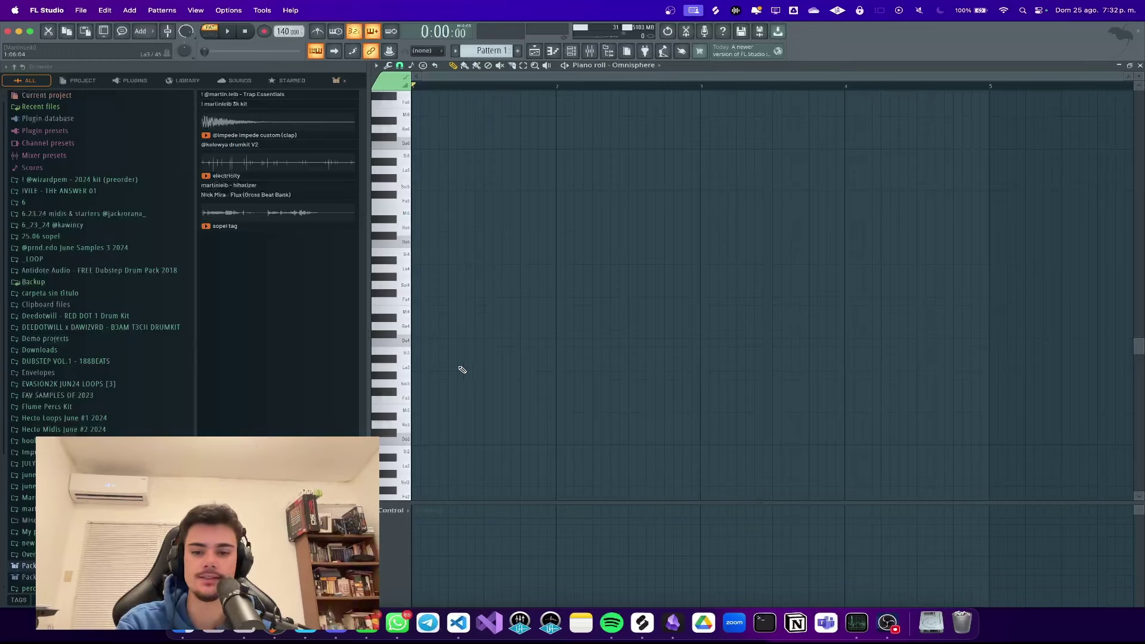
Step: Draw a two-bar note on Fa3 at the start of bar 1 and play the pattern
left_click(461, 368)
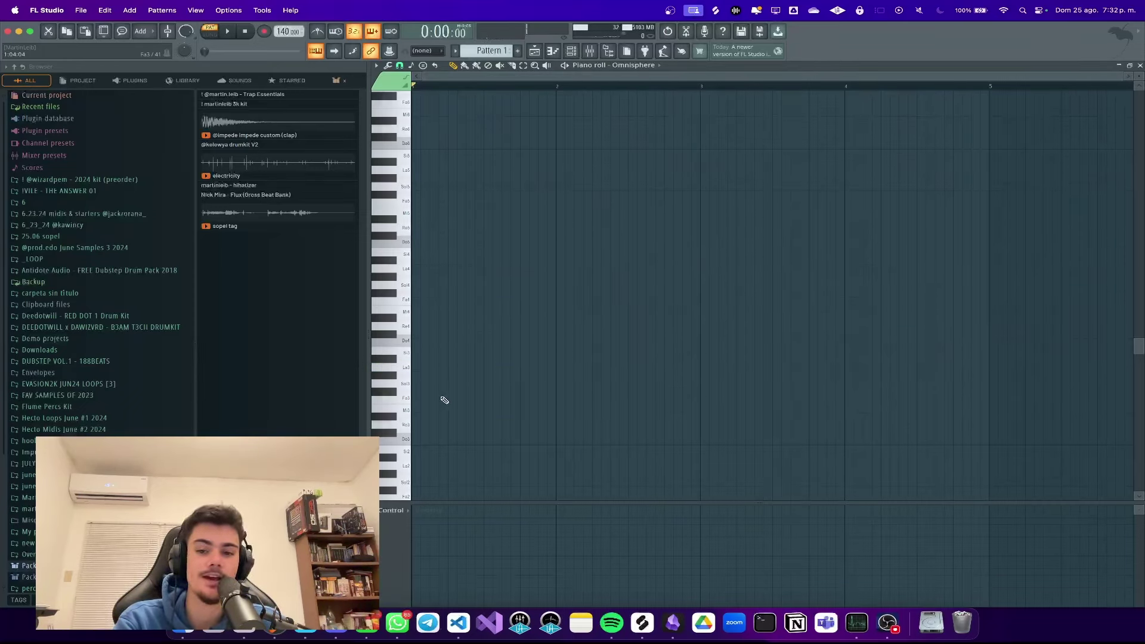
left_click(442, 394)
left_click_drag(368, 401, 367, 405)
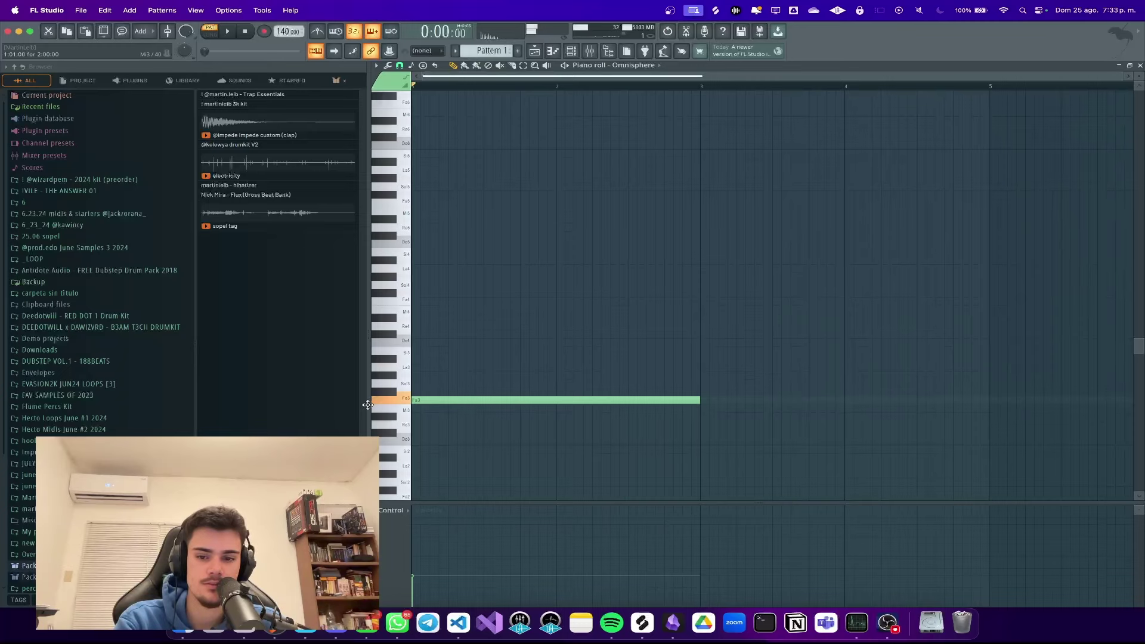
key("space")
scroll(542, 422, "down", 1)
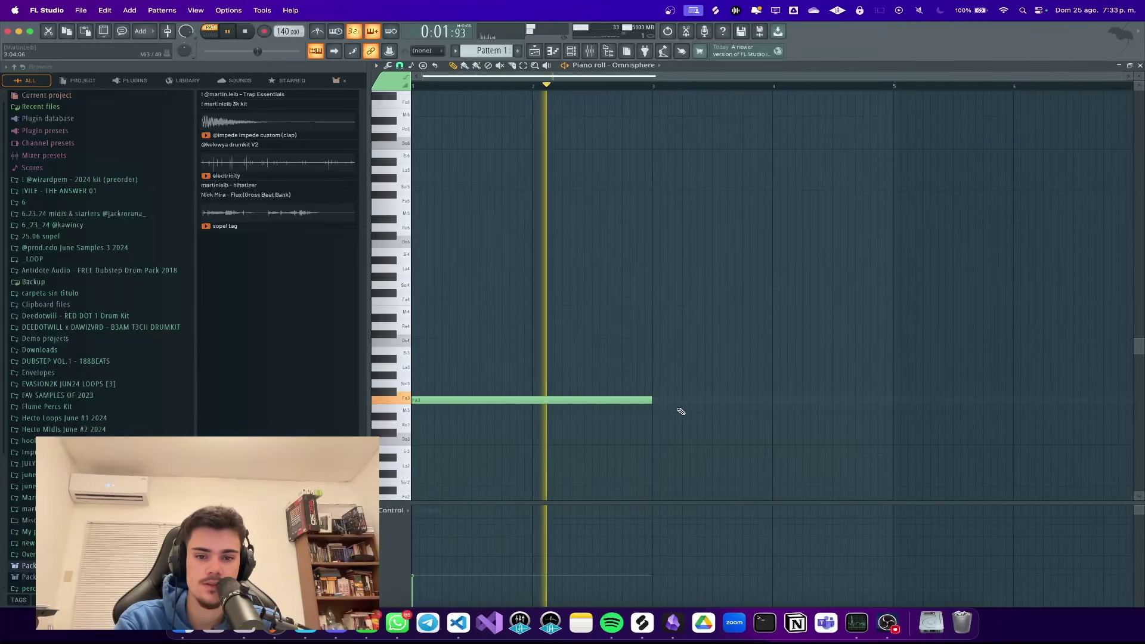
Step: Add a two-bar note at the start of bar 3, set its pitch to Reb3, and play the pattern
left_click(659, 425)
scroll(650, 424, "down", 1)
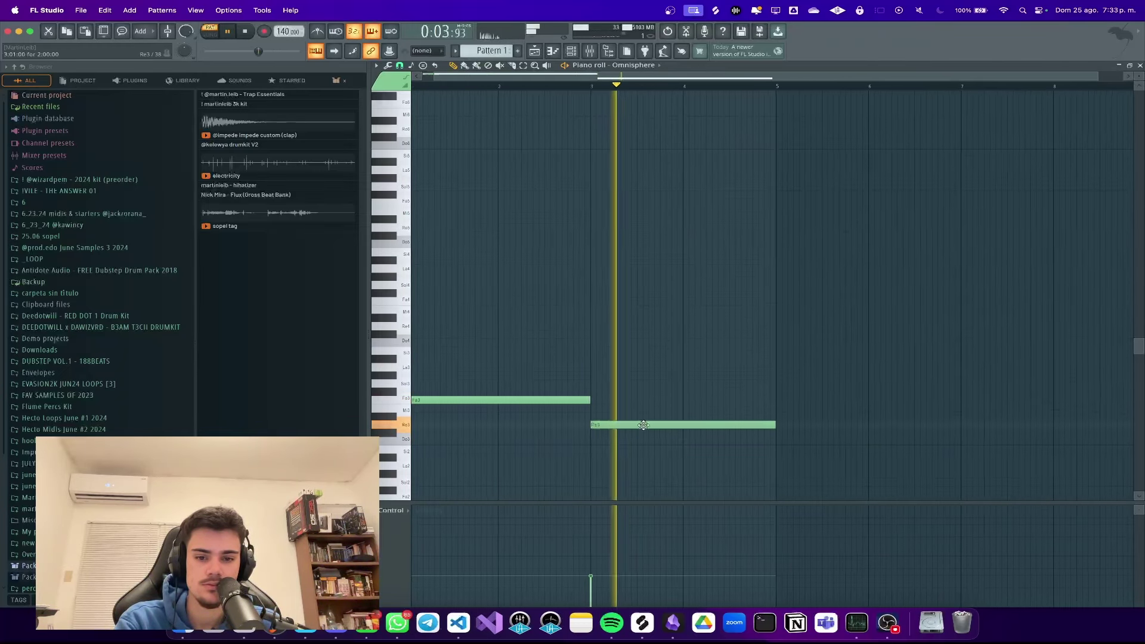
key("space")
left_click_drag(643, 425, 642, 438)
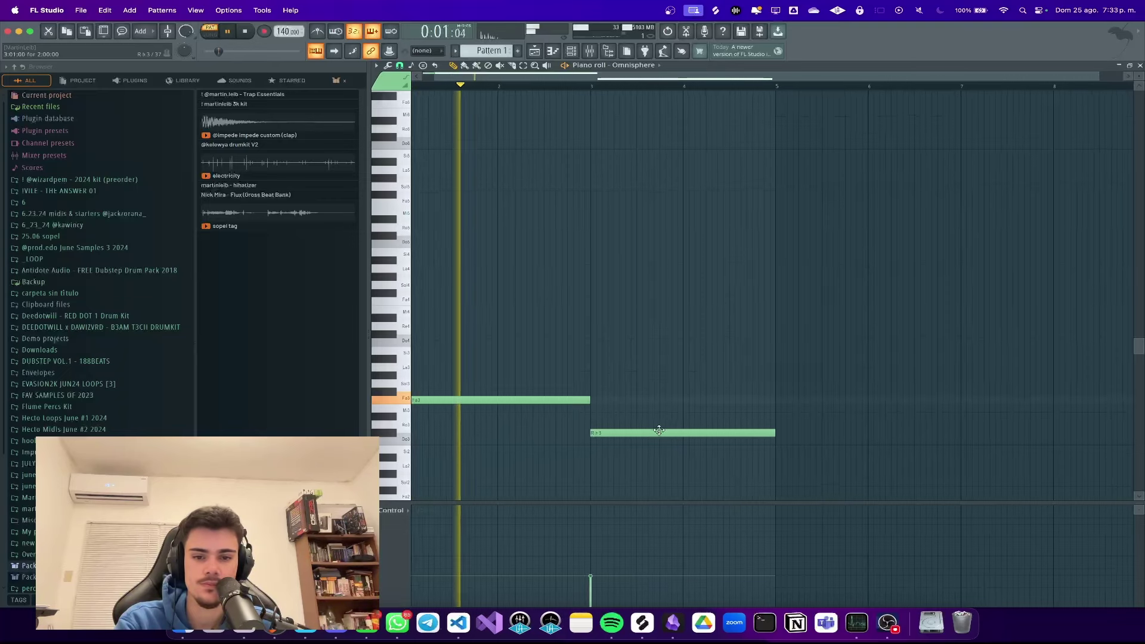
scroll(635, 432, "up", 1)
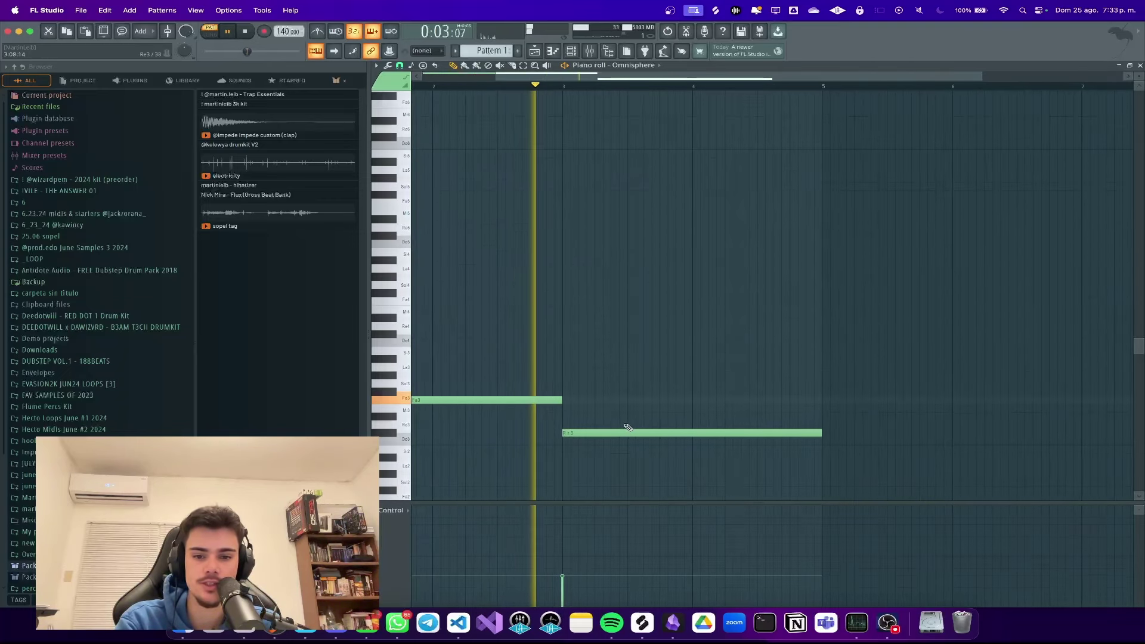
scroll(628, 428, "down", 1)
scroll(682, 431, "up", 2)
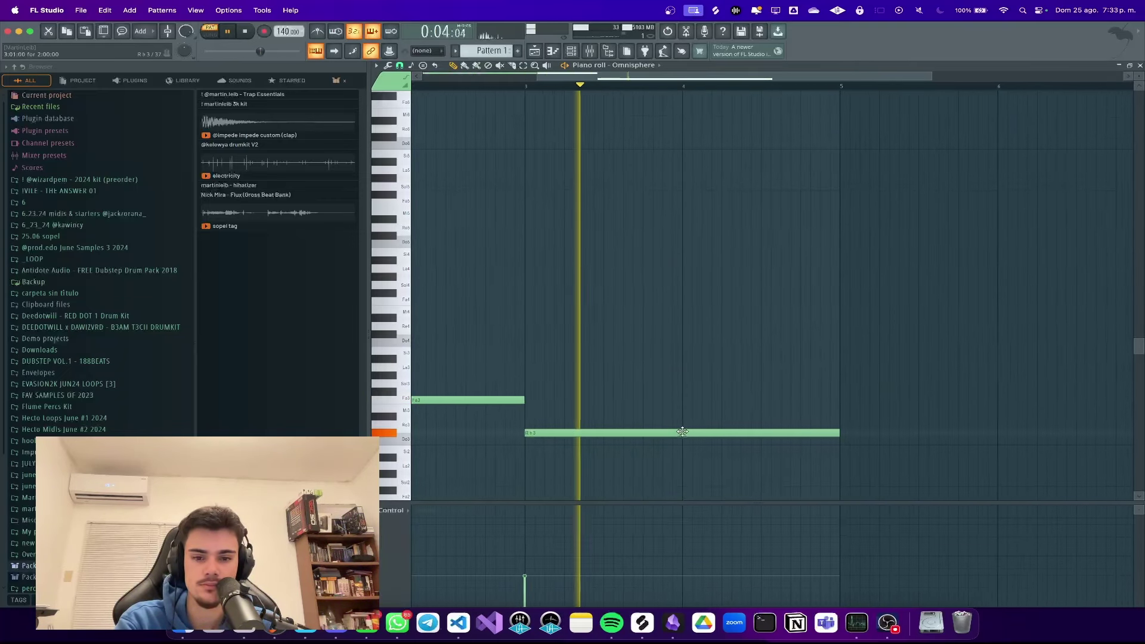
Step: Draw a Mib3 note at 4:05 lasting 12 steps, so it ends with the Reb3 note at bar 5
left_click(721, 417)
scroll(723, 418, "down", 2)
left_click_drag(798, 419, 707, 420)
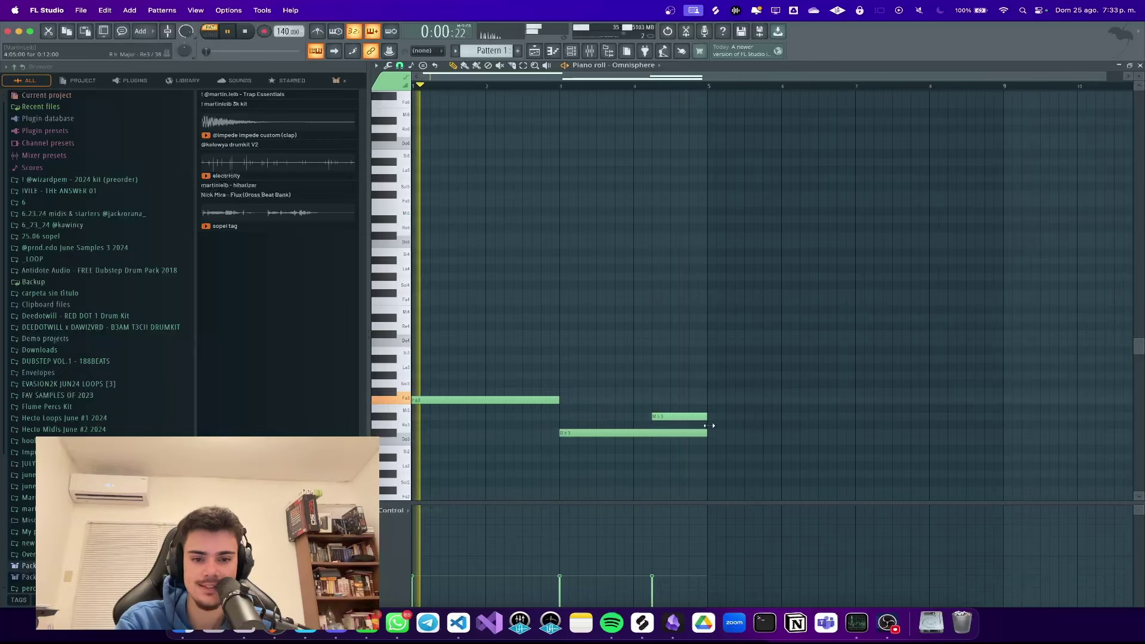
Step: Try a short Lab3 note at 2:15, trimmed to end at bar 3, and play the pattern
scroll(529, 384, "up", 5)
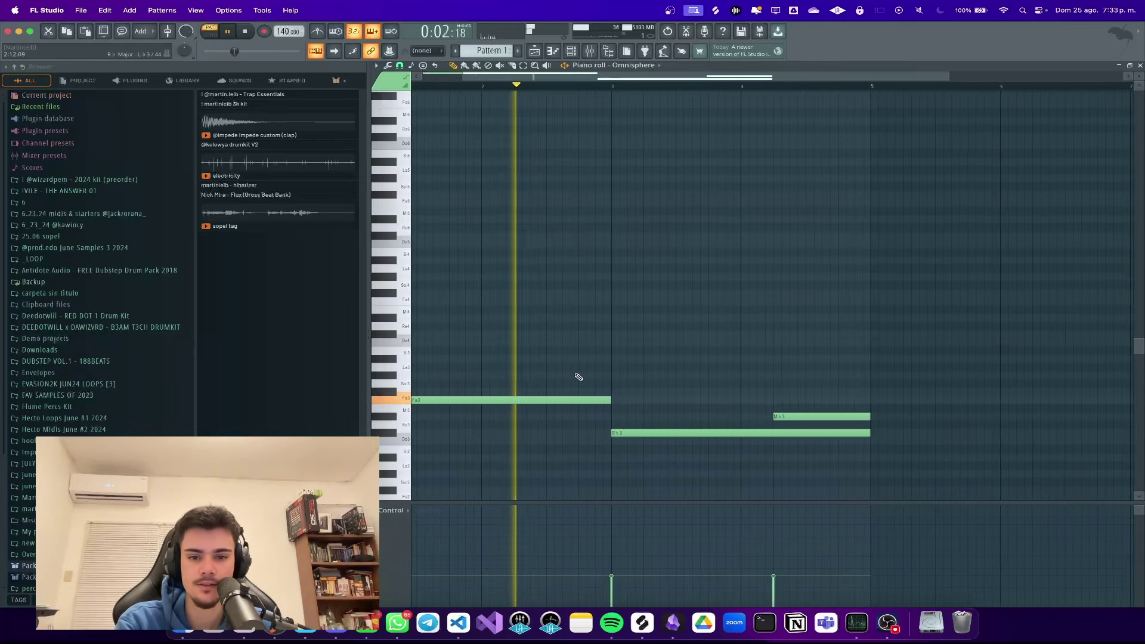
left_click(610, 375)
key("space")
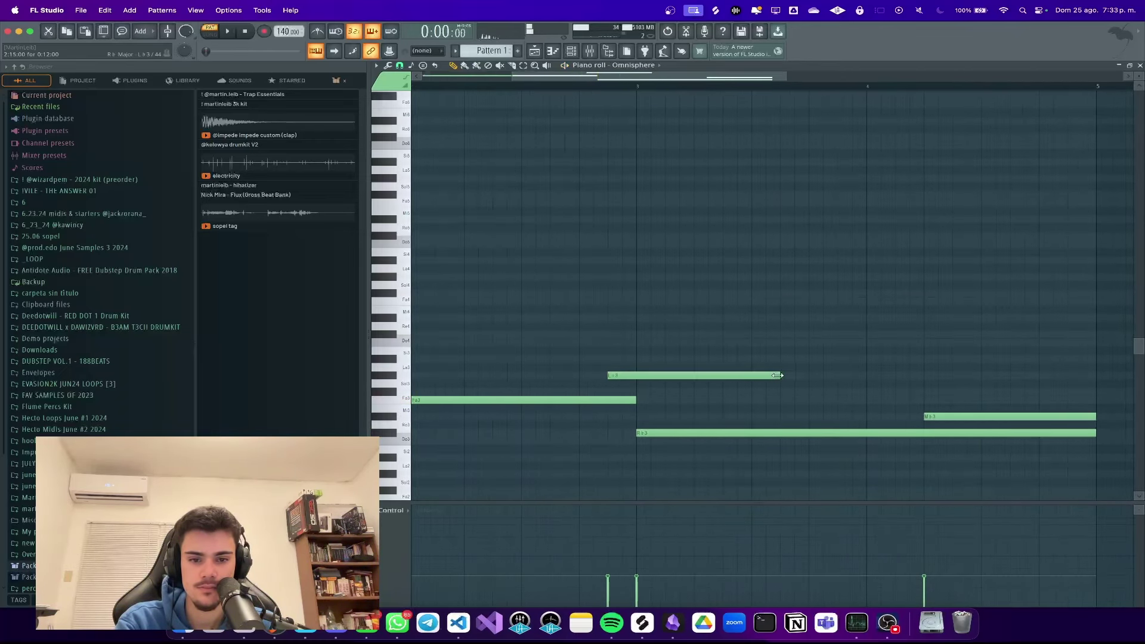
key("space")
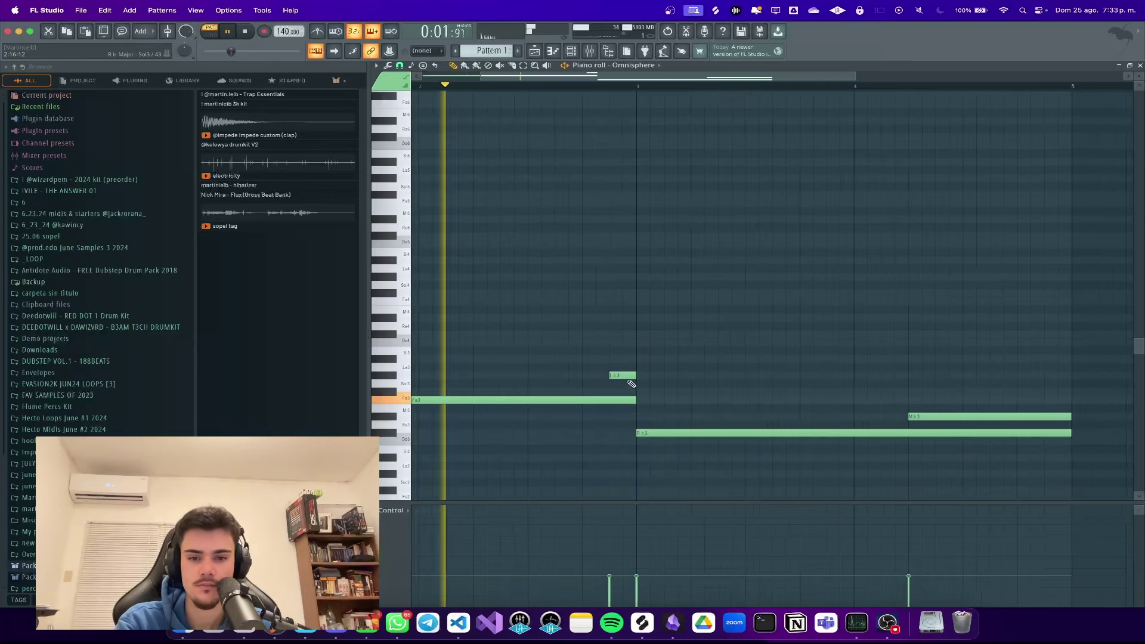
scroll(597, 388, "down", 4)
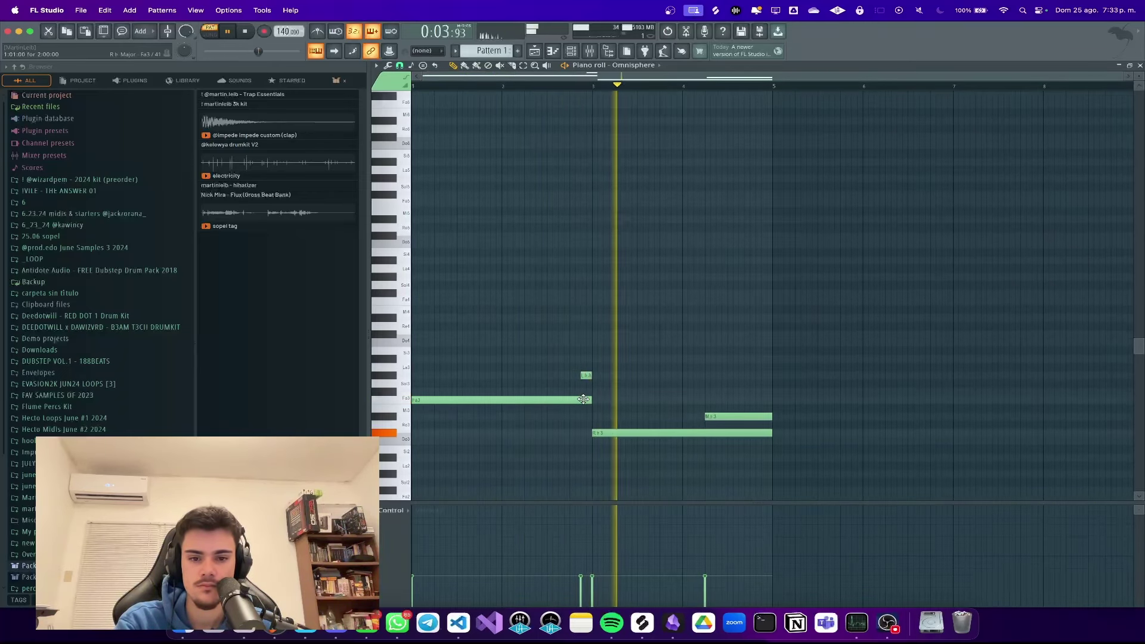
scroll(769, 417, "up", 2)
scroll(764, 416, "down", 2)
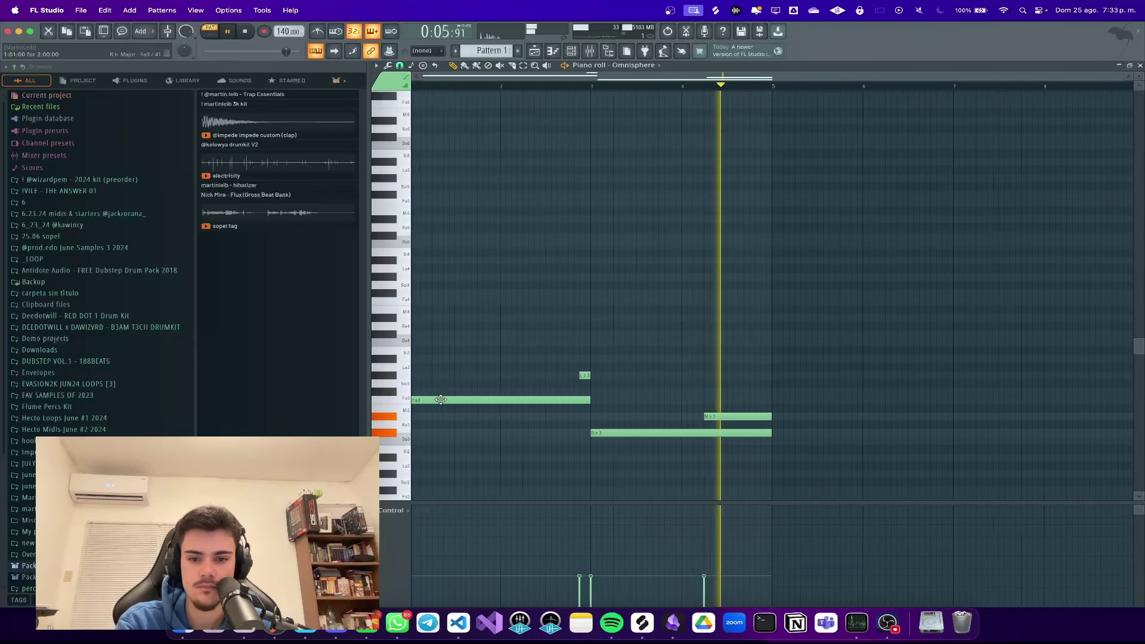
Step: Try a two-bar note on Solb4 at 1:03 and remove it again
key("space")
scroll(439, 307, "up", 3)
left_click(440, 293)
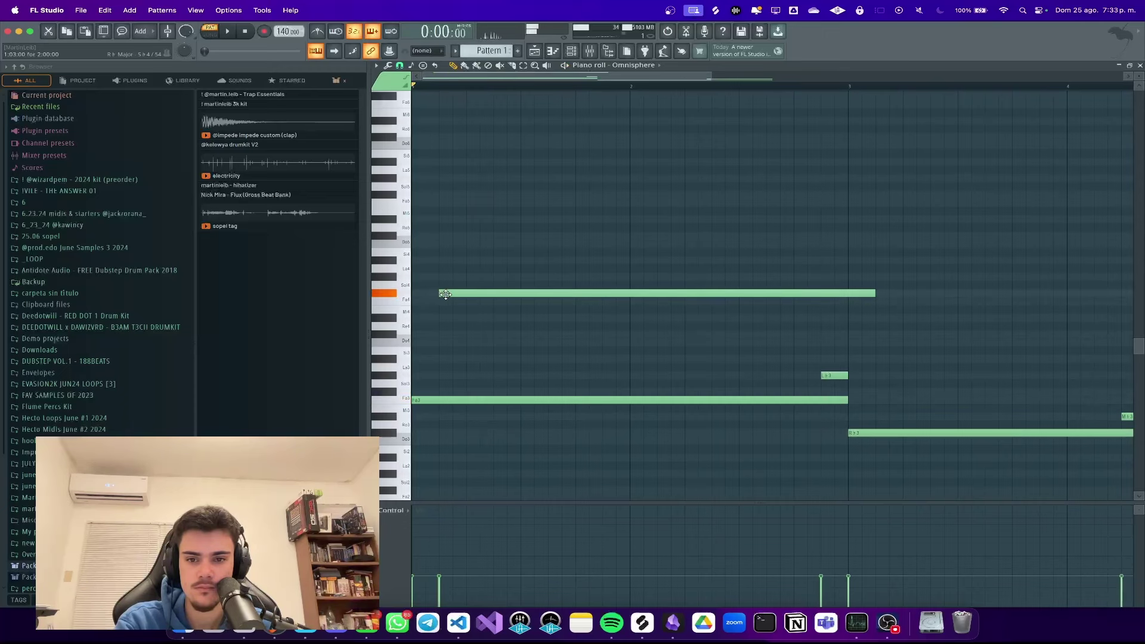
scroll(445, 295, "down", 3)
right_click(445, 296)
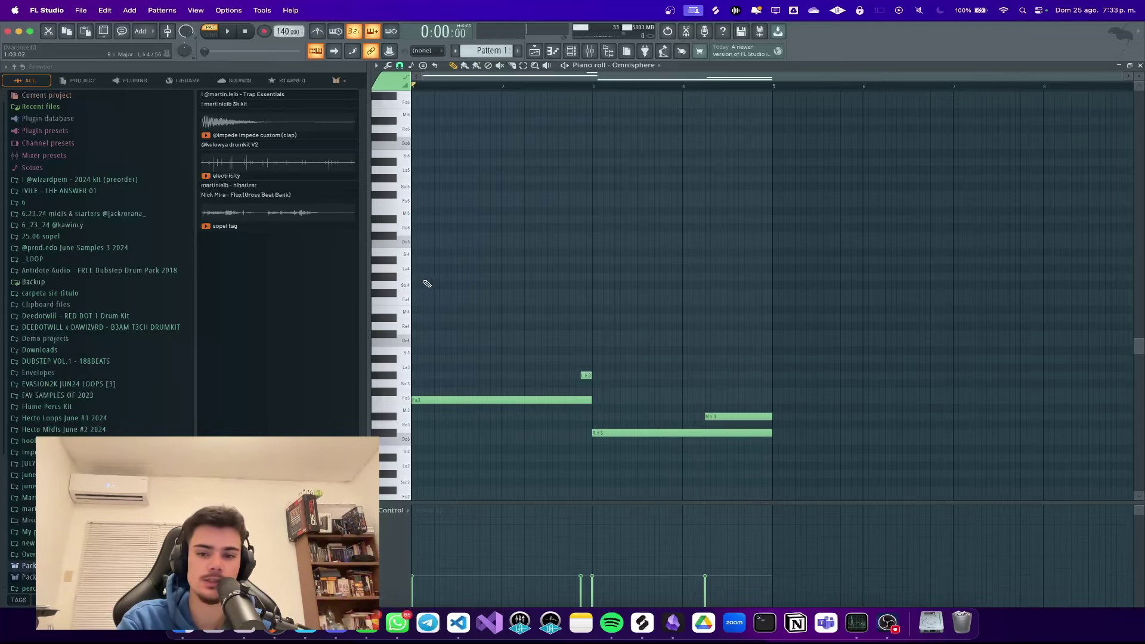
scroll(407, 293, "up", 3)
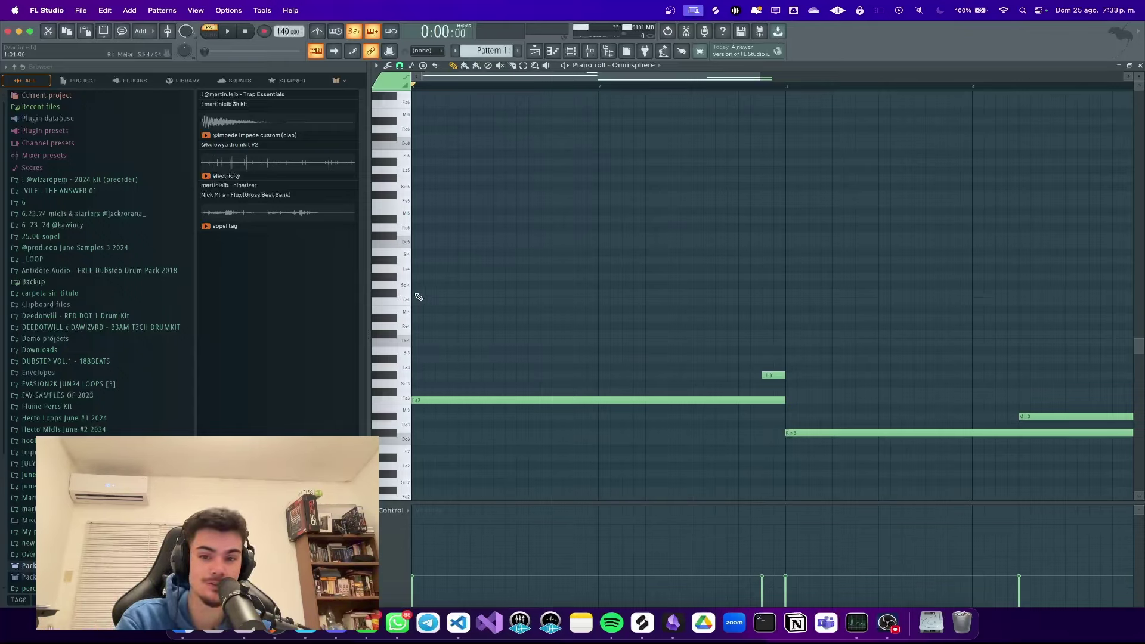
scroll(436, 278, "down", 2)
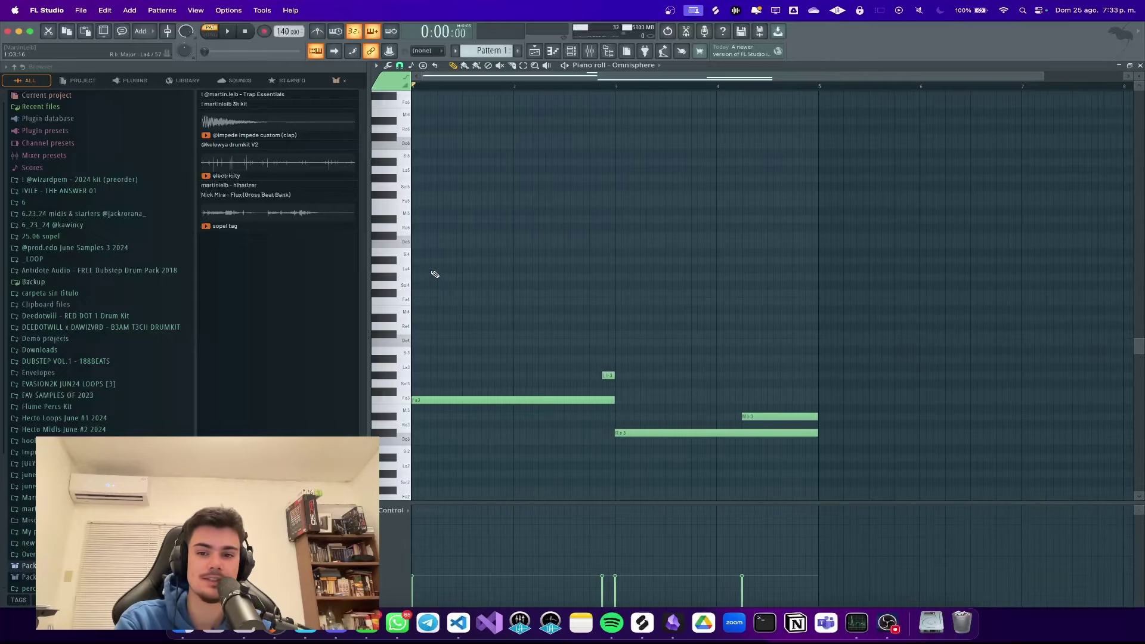
scroll(423, 272, "up", 3)
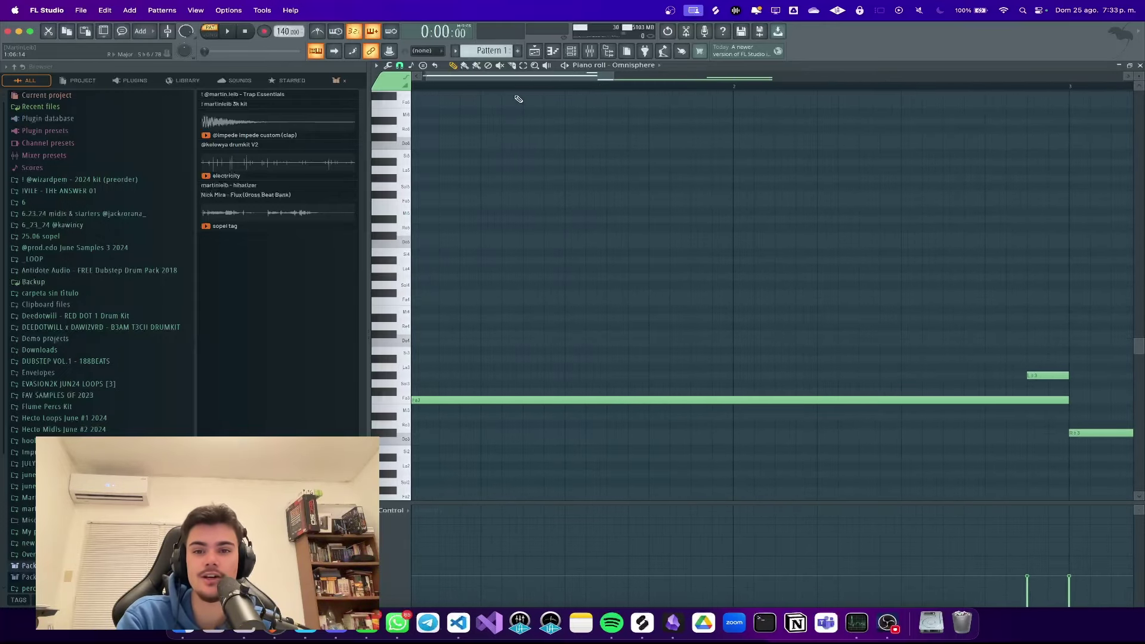
scroll(445, 87, "left", 1)
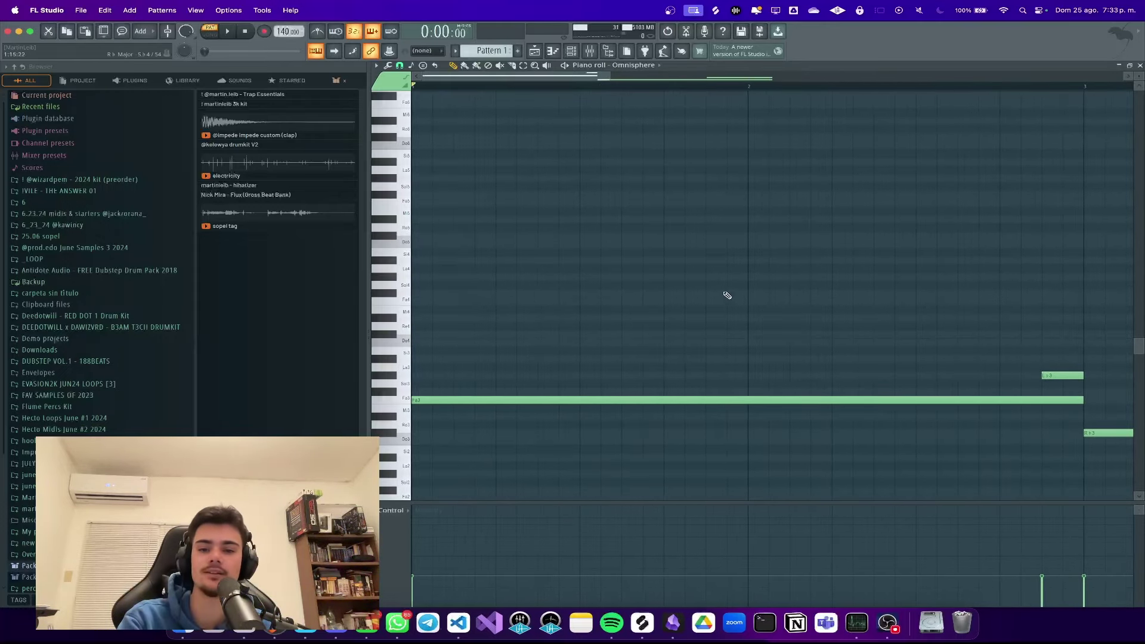
scroll(495, 320, "down", 4)
scroll(465, 301, "up", 5)
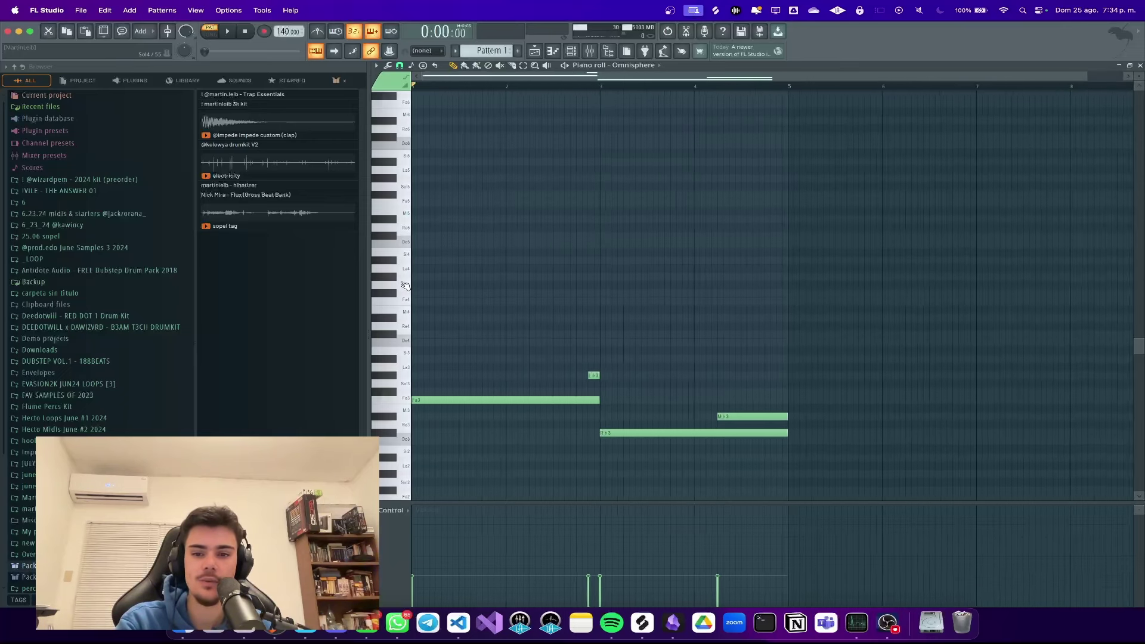
Step: Draw a two-bar note on Lab4 at 1:03 while the pattern plays
key("space")
left_click(467, 278)
scroll(473, 276, "down", 3)
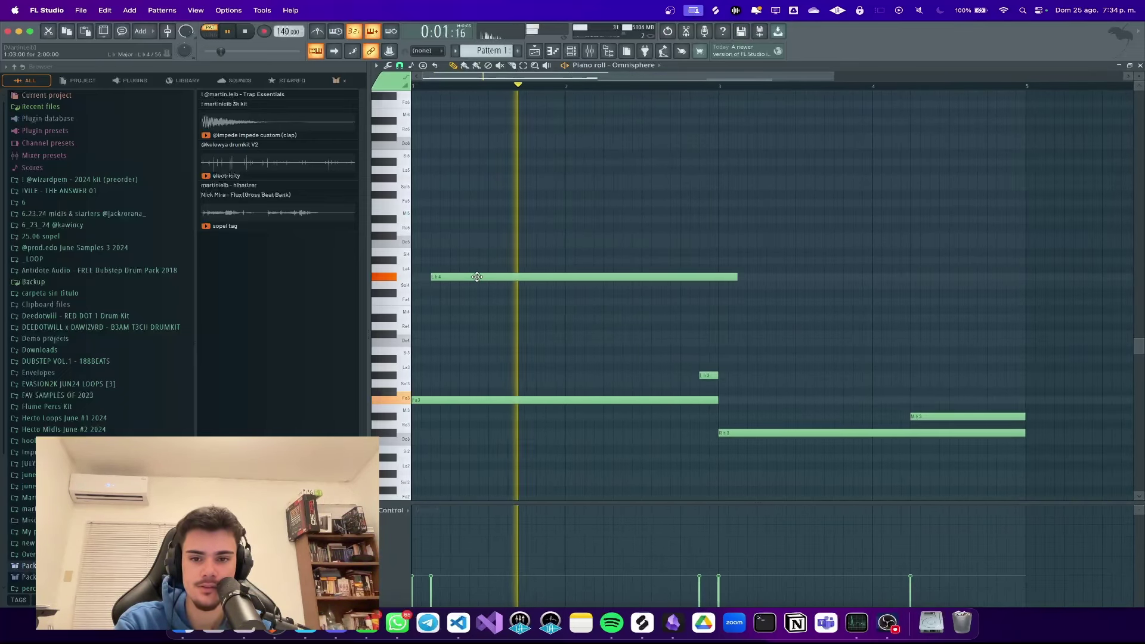
key("space")
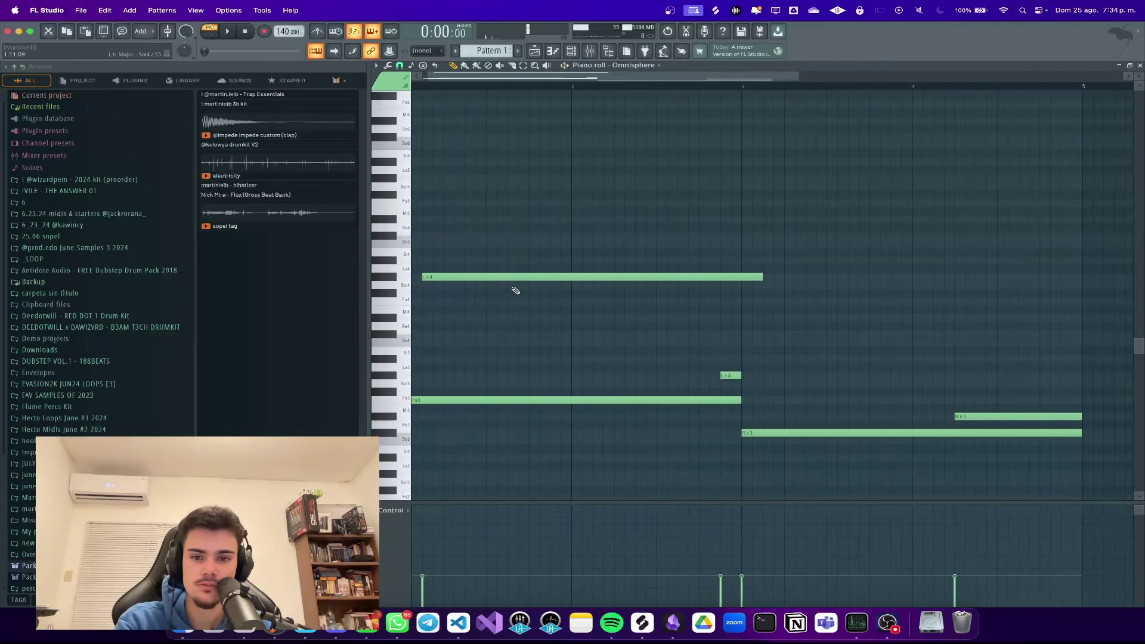
Step: Draw two-bar notes on Sol4 at 1:11 and Mib4 at 1:13, and play the pattern
key("space")
key("space")
left_click(510, 285)
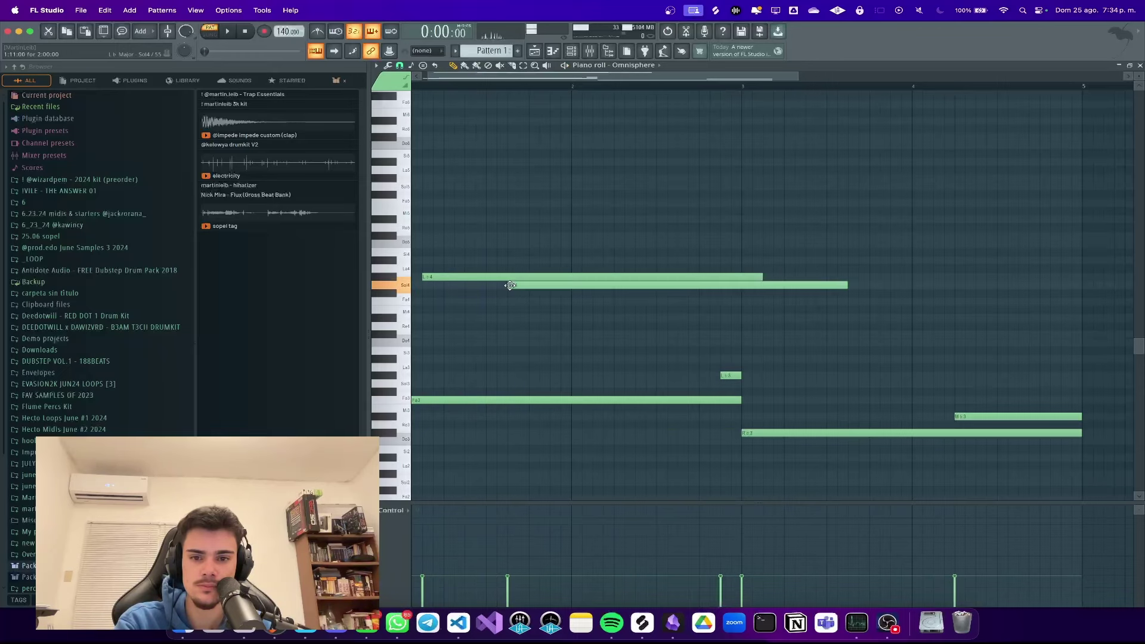
left_click_drag(531, 301, 527, 319)
key("space")
Step: Shorten the Lab4 note to end at bar 3 and delete the short Lab3 note before it
scroll(495, 316, "down", 3)
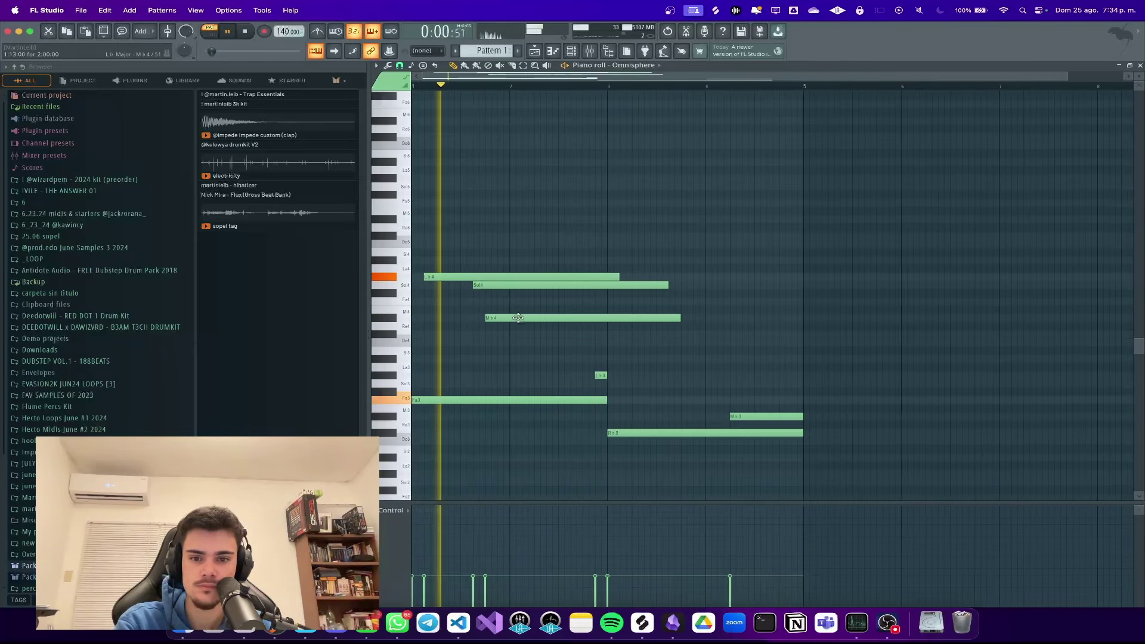
left_click_drag(638, 276, 625, 277)
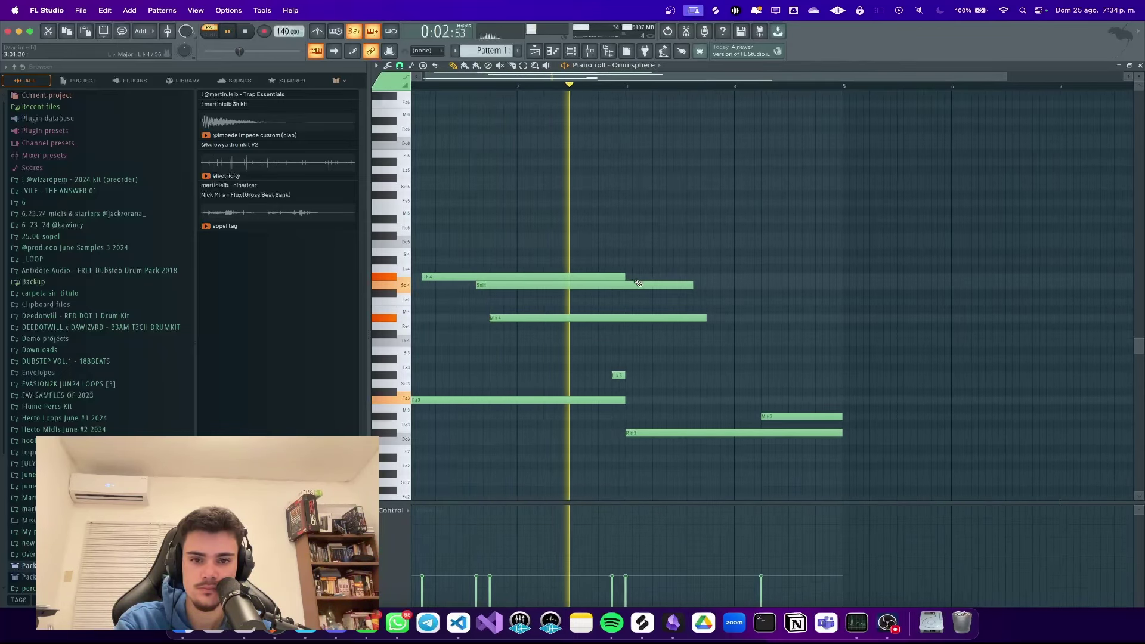
right_click(617, 377)
Step: Repeat the melody in bar 3 with notes on Sol4 at 3:11 and Lab4 at 3:13
left_click(696, 285)
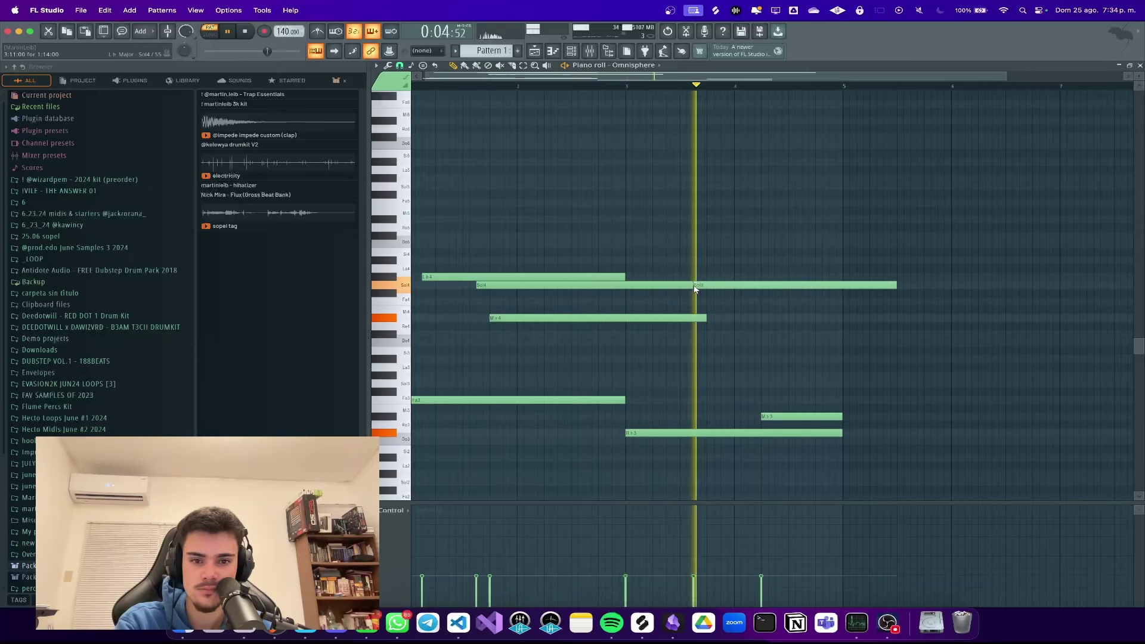
left_click(707, 277)
key("space")
Step: Place notes on Do5 at the start of bar 4 and Mib5 at 4:03, redrawing them until they fit
mouse_move(729, 234)
left_mouse_down()
mouse_move(729, 246)
mouse_move(733, 207)
mouse_move(733, 222)
left_mouse_up()
key("space")
scroll(722, 246, "down", 1)
scroll(720, 245, "up", 4)
right_click(696, 247)
left_click(697, 244)
right_click(733, 220)
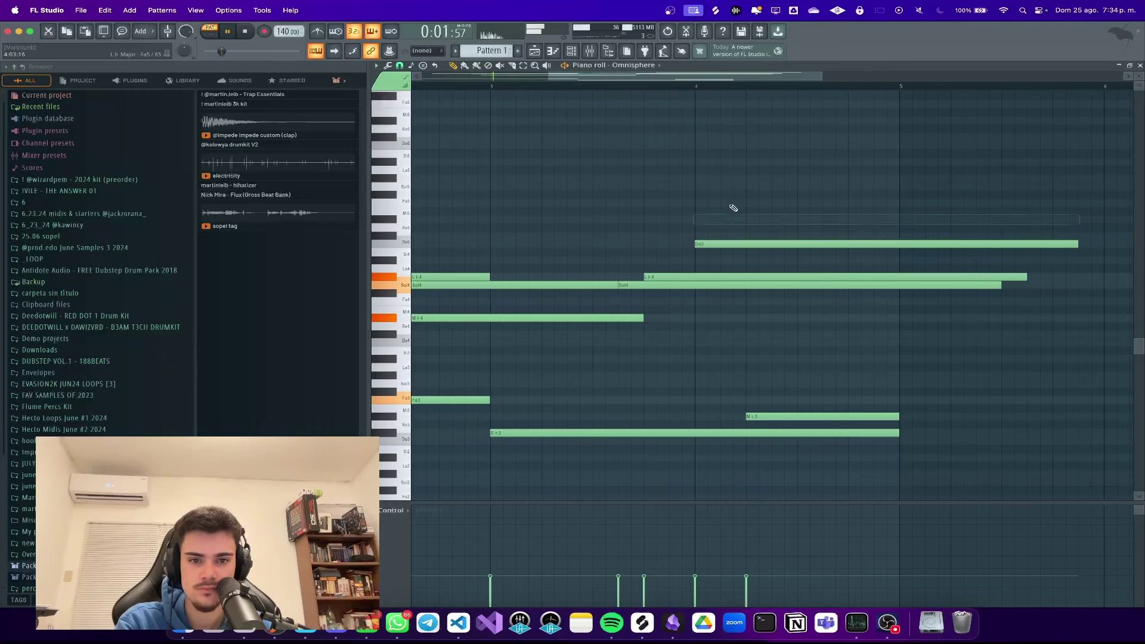
left_click(722, 220)
Step: Shorten the Reb3 bass note so it ends at 4:05, where the Mib3 note begins
scroll(722, 220, "down", 3)
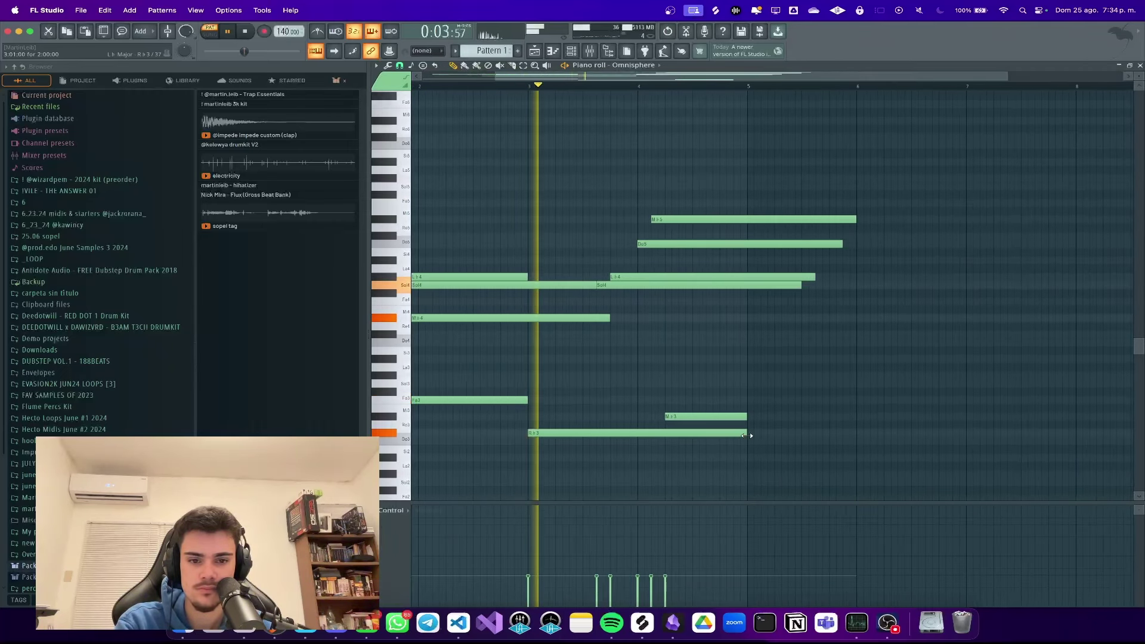
left_click_drag(746, 433, 665, 437)
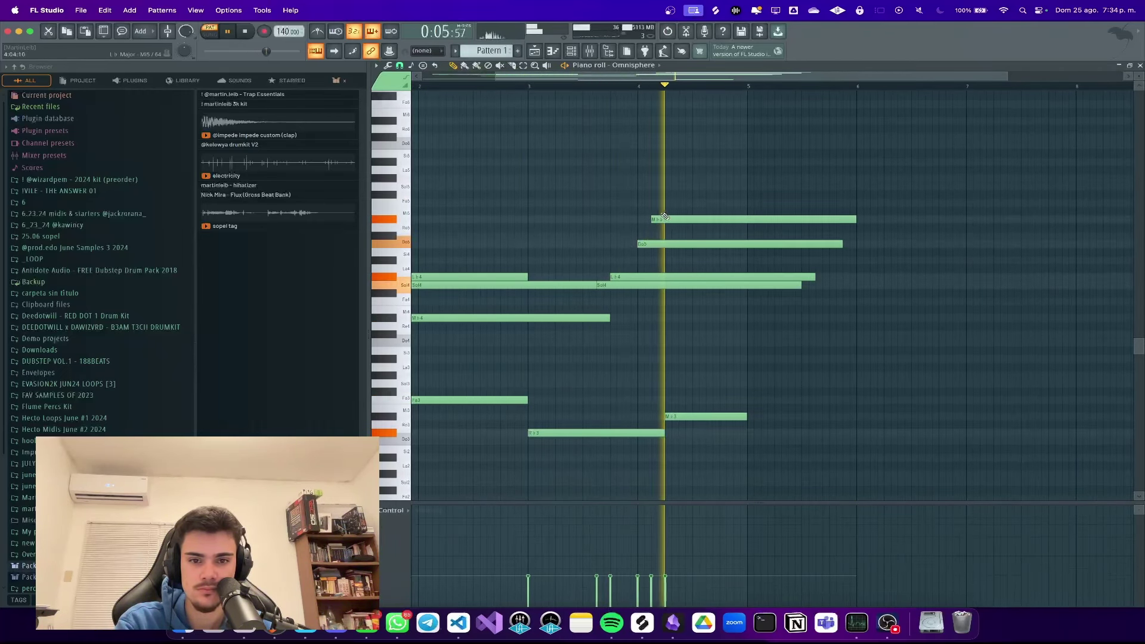
scroll(597, 253, "up", 3)
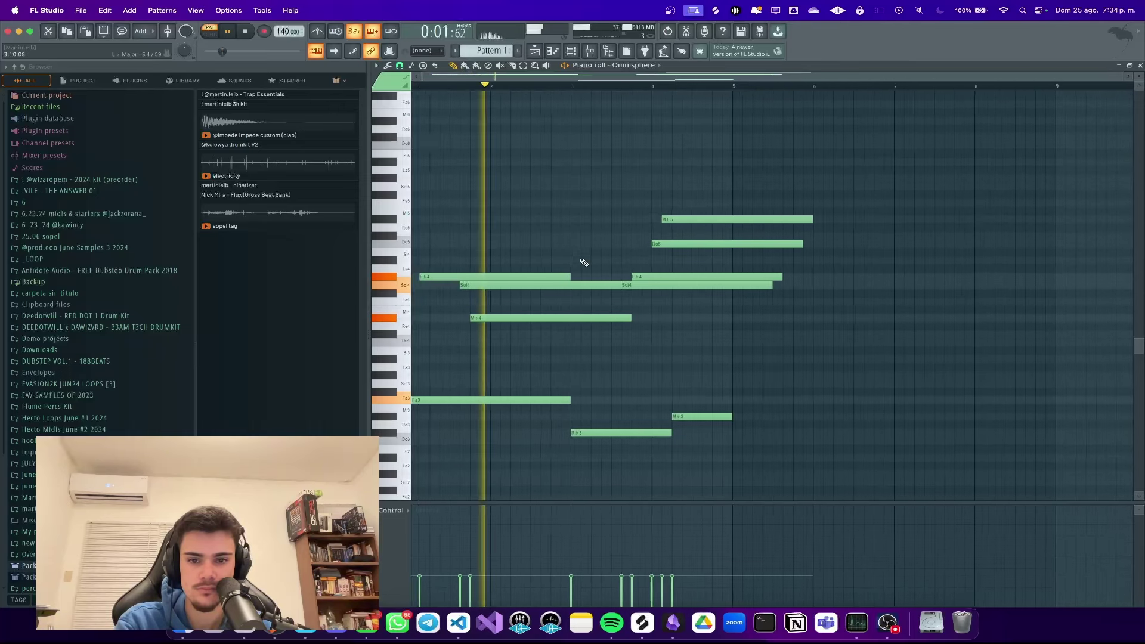
Step: Add high notes on Lab5 at 2:05, trimmed to end at bar 3, and Sol5 at 2:07, redrawn 12 steps long
key("space")
left_click_drag(569, 203, 569, 172)
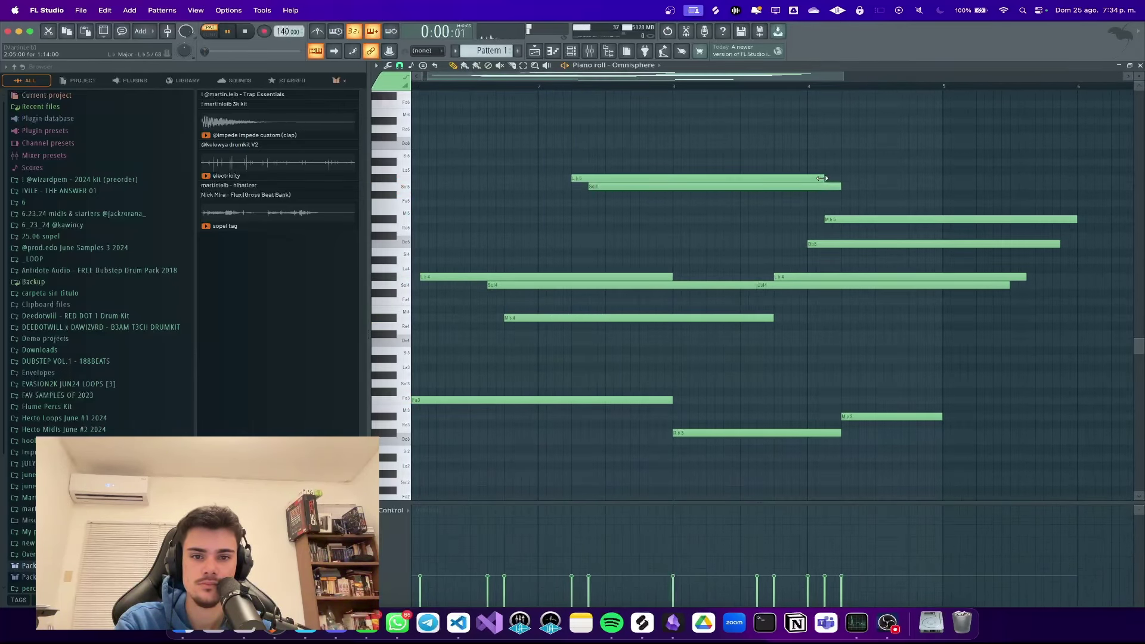
left_click_drag(822, 178, 672, 180)
right_click(634, 186)
left_click(589, 187)
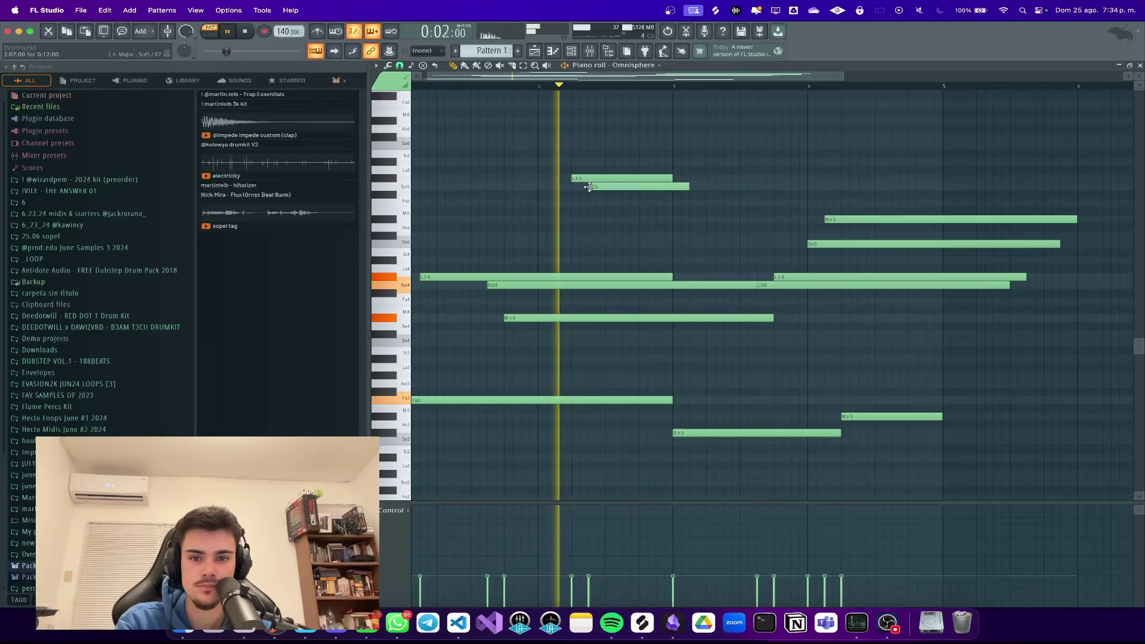
Step: Add Mib5 at 2:09 and Do5 at 2:11, and trim all the high bar 2 notes to end at bar 3
key("space")
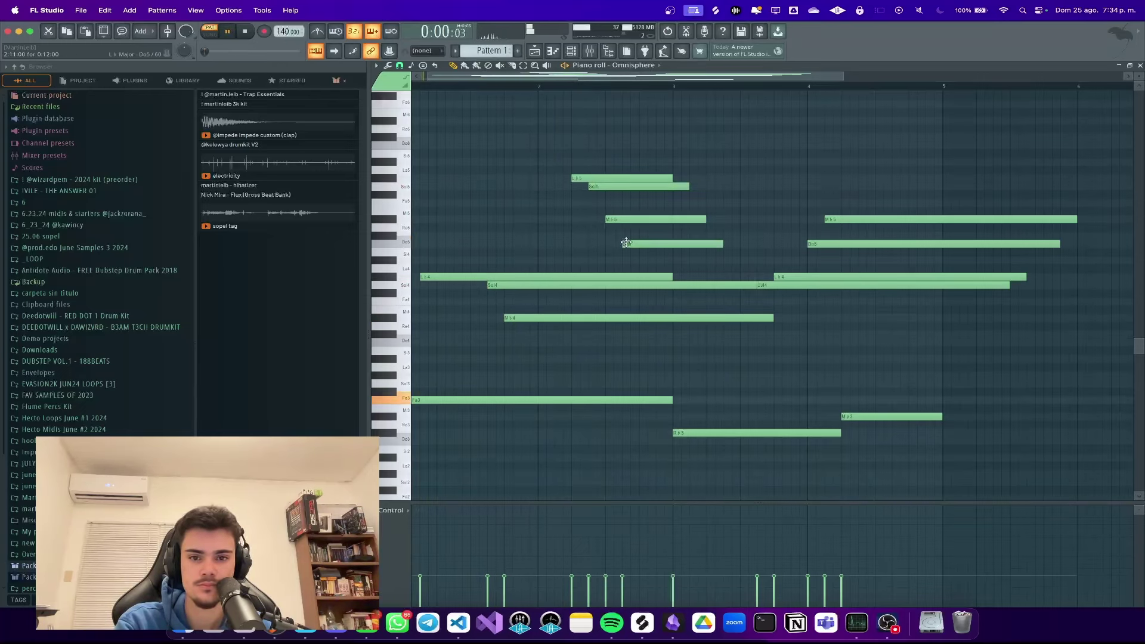
left_click_drag(690, 187, 671, 244)
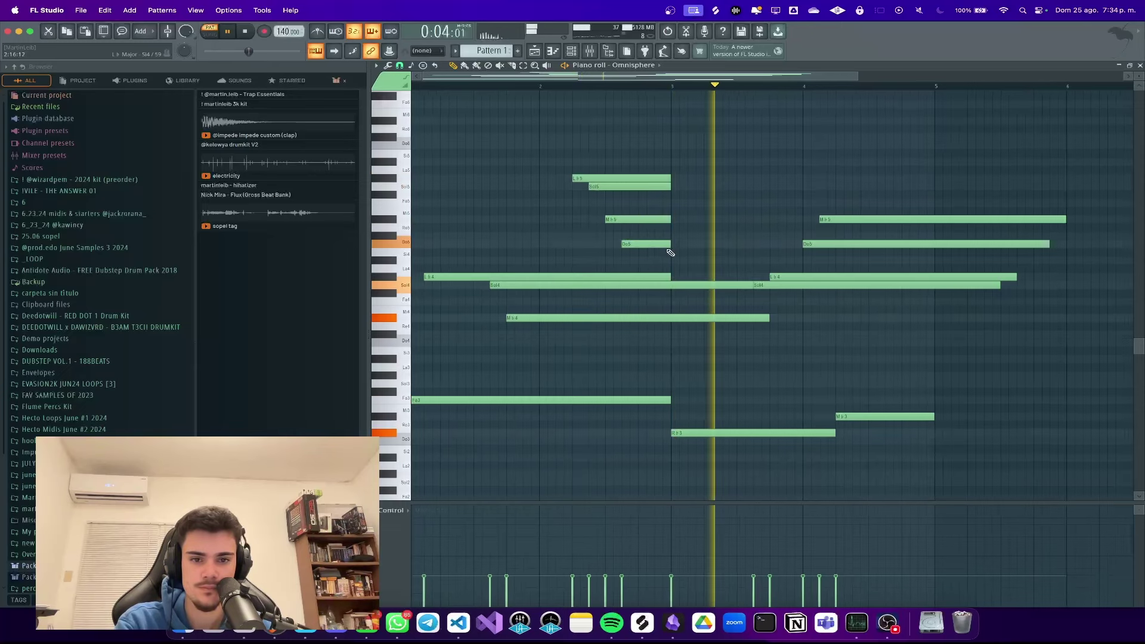
key("space")
key("space")
Step: Shorten the long Lab4 and Sol4 notes, and add Sib4 at 2:13 and Lab4 at 2:15, each 6 steps long
left_click_drag(748, 286, 630, 287)
key("space")
key("space")
left_click(639, 245)
scroll(646, 274, "up", 4)
left_click(637, 275)
key("space")
key("space")
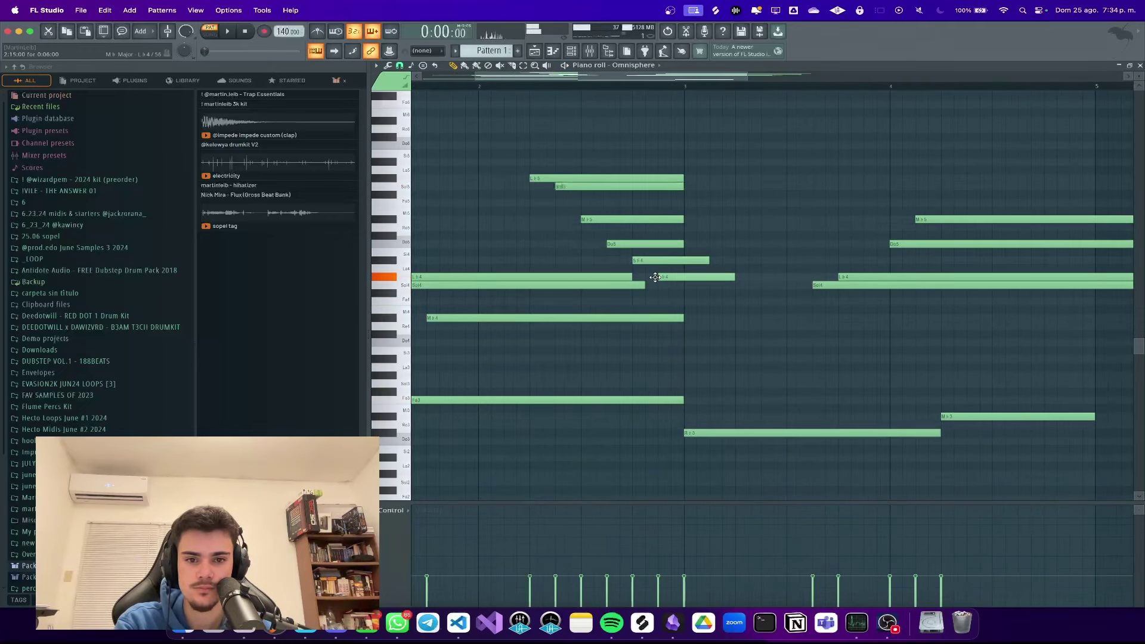
Step: Extend the Sol4 note in bar 2 so it ends at the start of bar 3
key("space")
scroll(655, 277, "down", 4)
left_click_drag(563, 286, 584, 287)
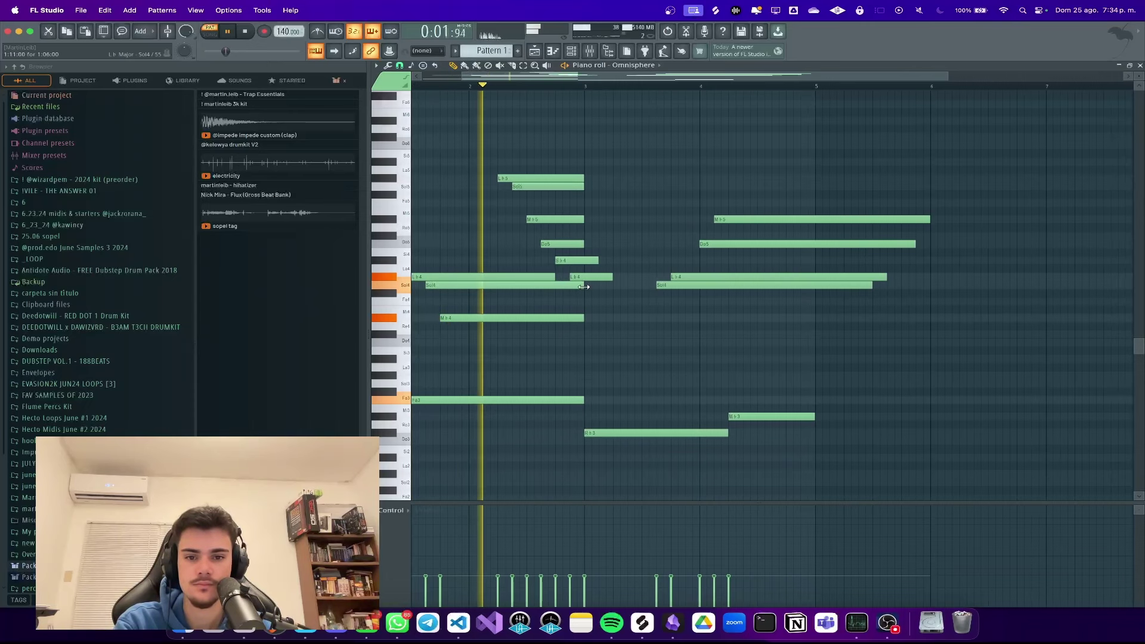
scroll(599, 297, "up", 1)
key("space")
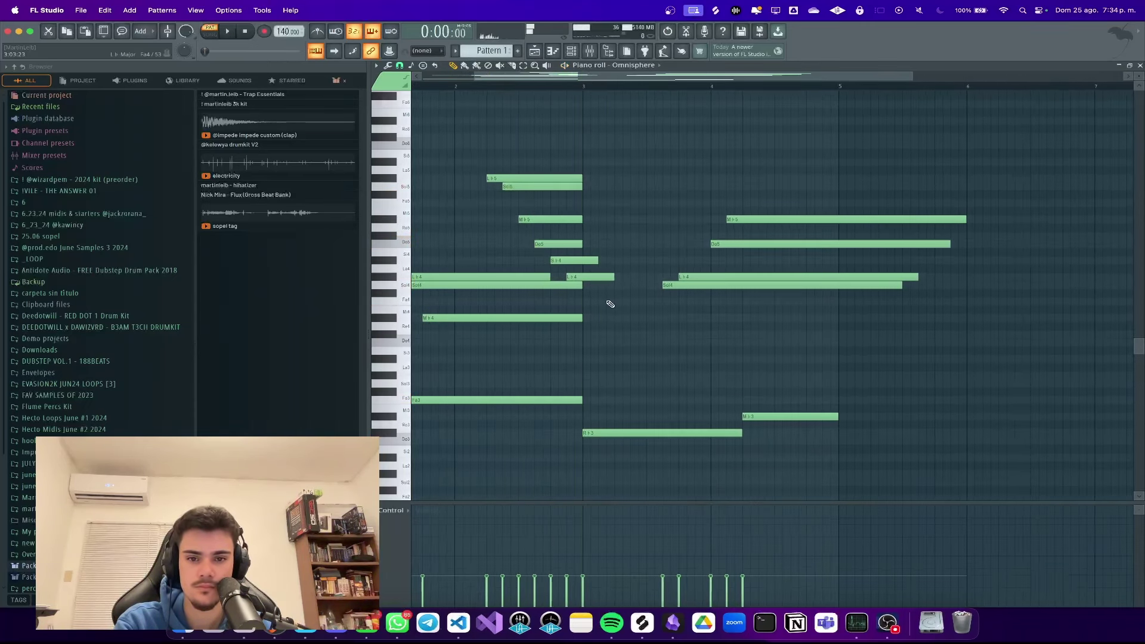
Step: Add a Lab4 note at 3:03, directly after the Lab4 note that begins at 2:15
key("space")
scroll(599, 328, "down", 2)
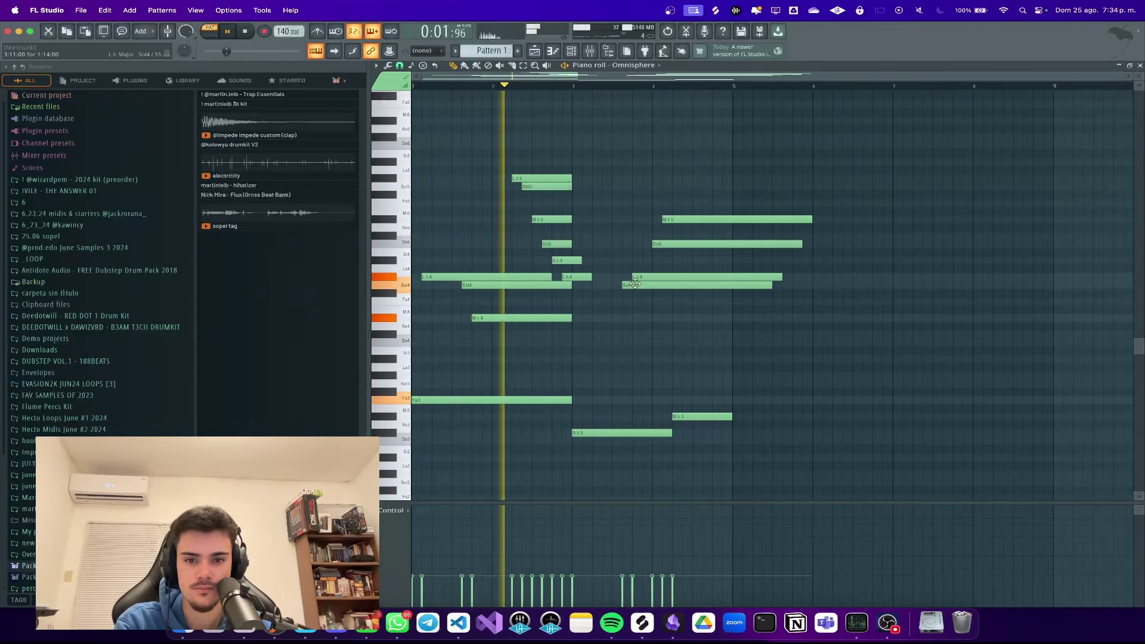
scroll(623, 280, "up", 1)
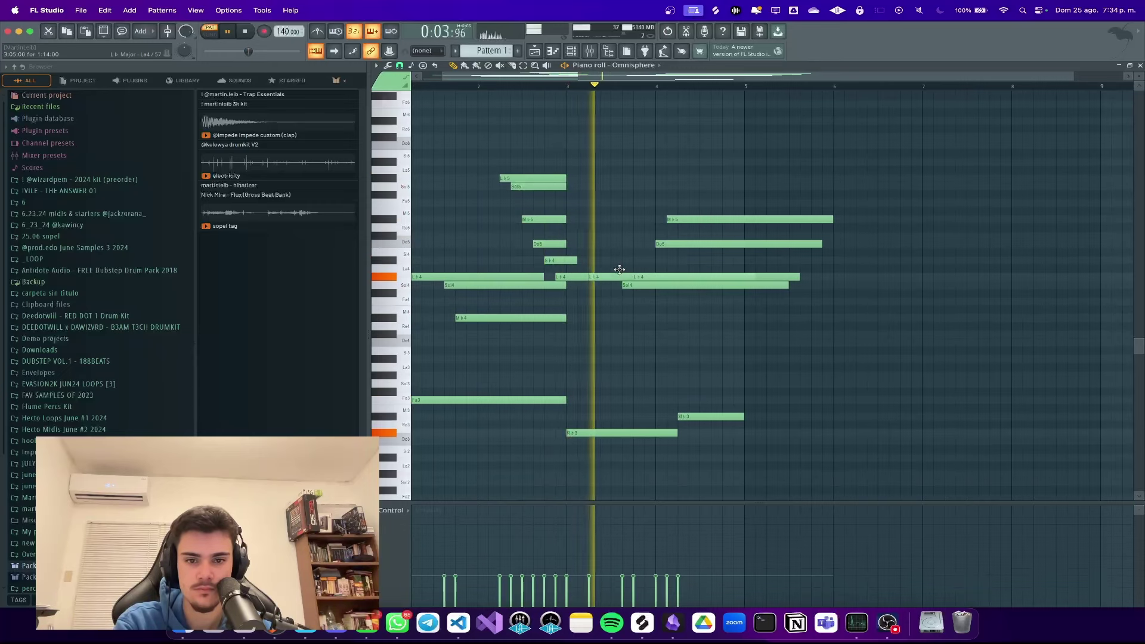
key("space")
left_click_drag(620, 276, 621, 292)
left_click_drag(740, 292, 667, 276)
Step: Move the Do5 note to 3:15 and the Mib5 note to 4:01
scroll(586, 278, "up", 3)
key("space")
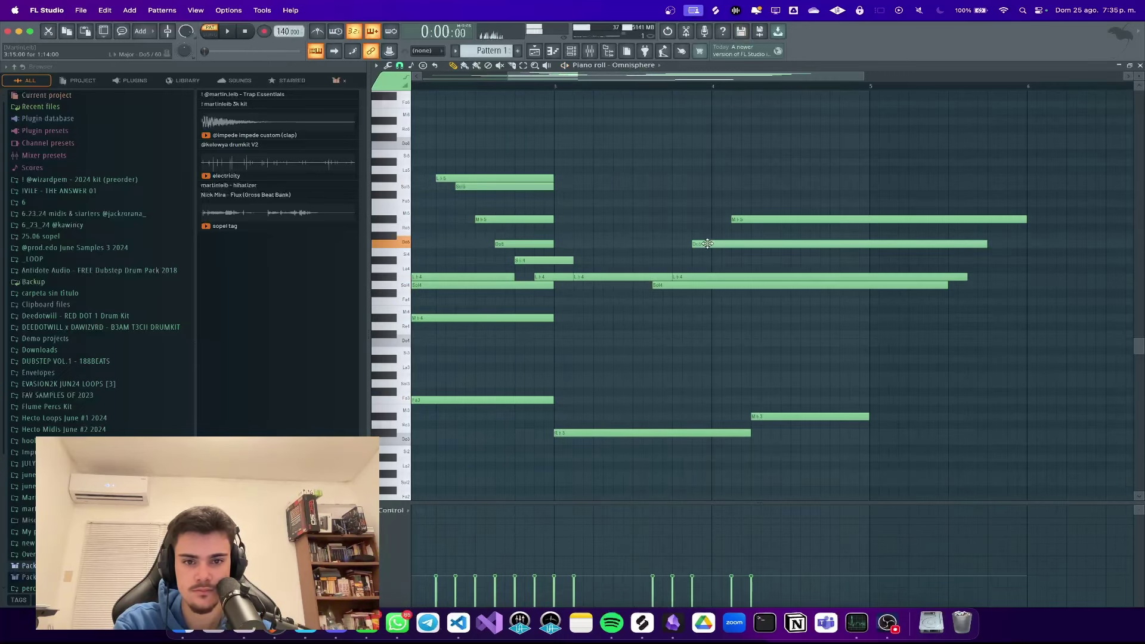
scroll(755, 222, "down", 3)
Step: Slice the long notes at bar 5 and delete the parts that extend past it
key("space")
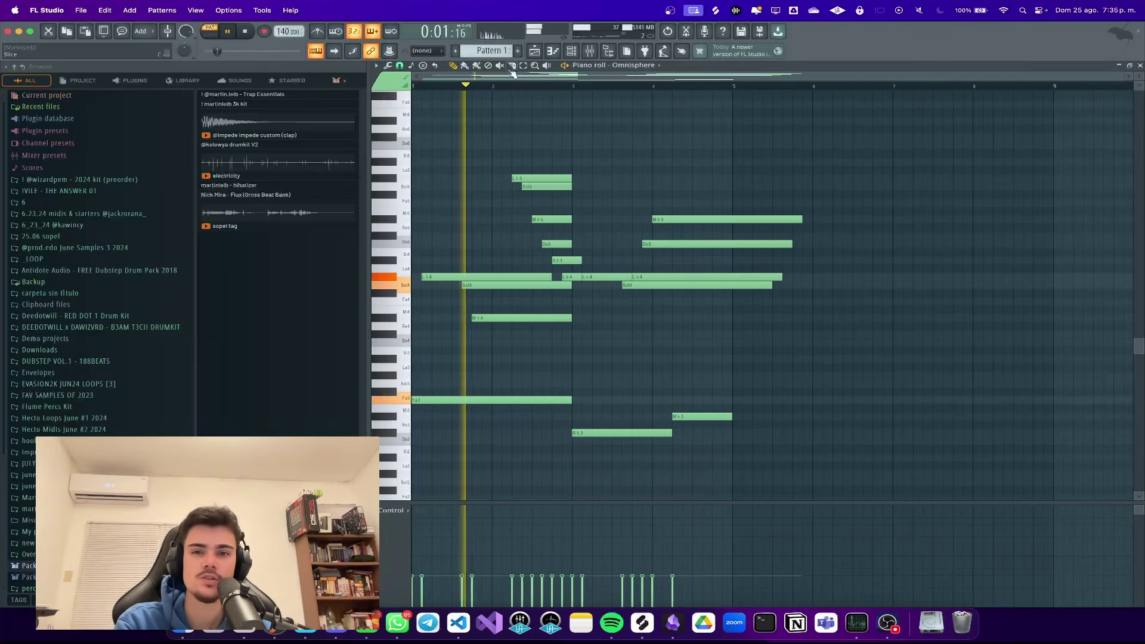
left_click_drag(755, 224, 737, 327)
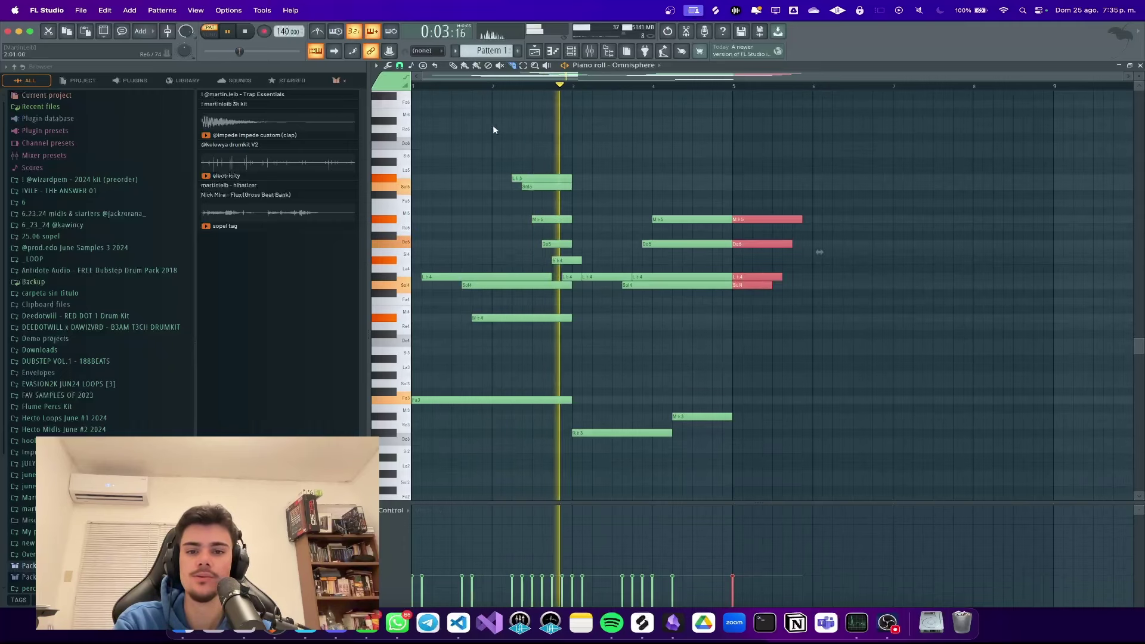
key("Delete")
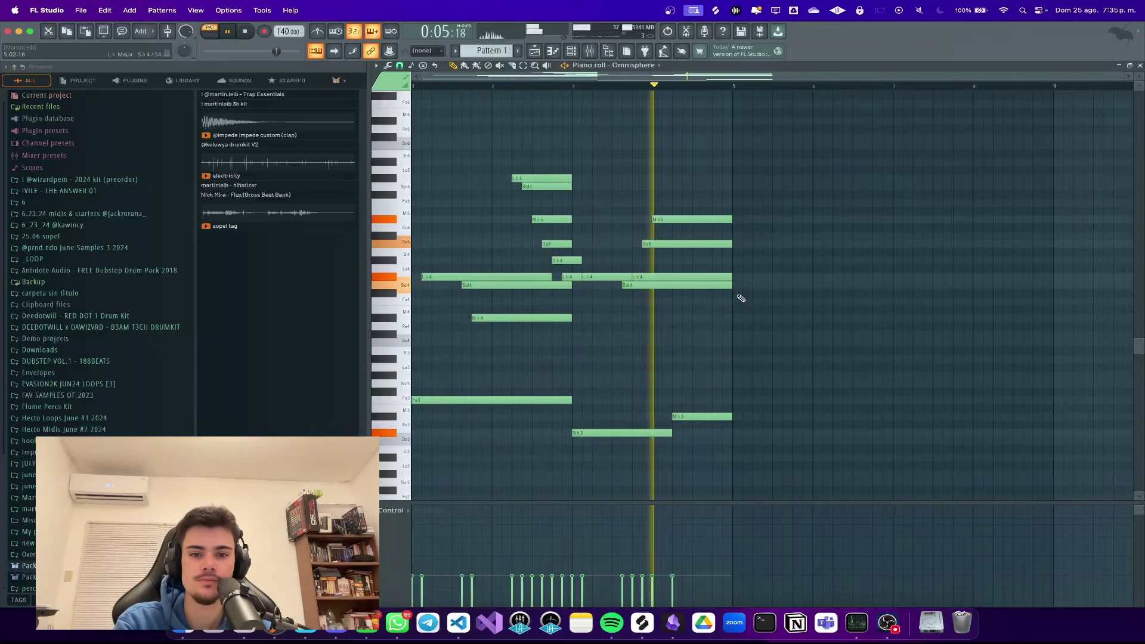
Step: Move the Mib5 note to 4:05 and shorten the Do5 note at 3:15 to 9 steps
left_click_drag(690, 220, 680, 244)
scroll(705, 220, "up", 2)
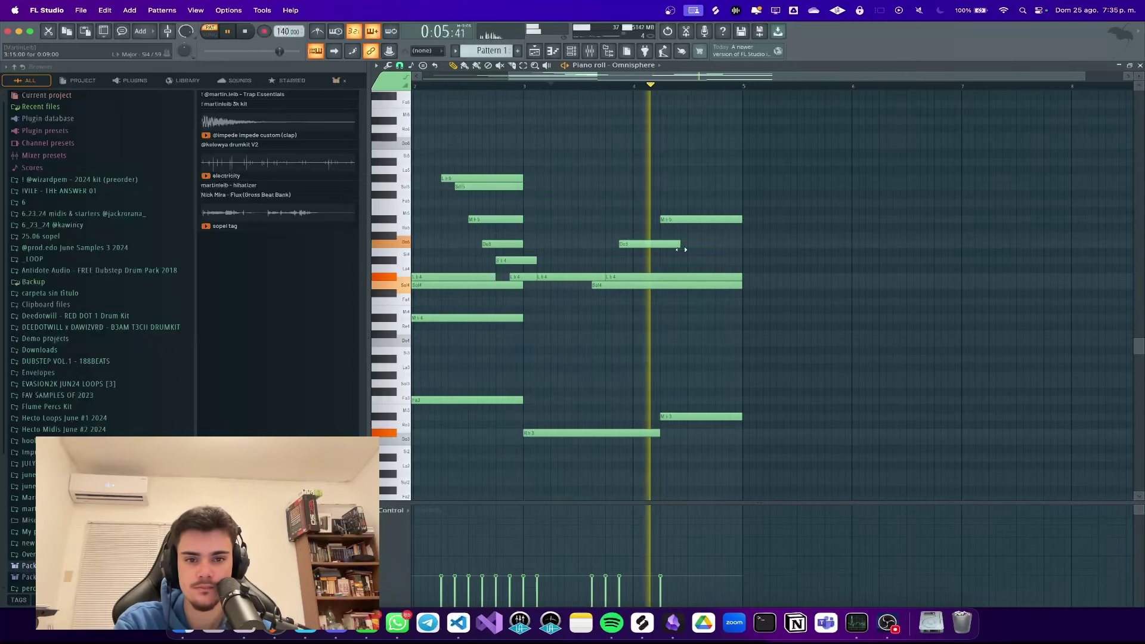
Step: Add Sib4 and Do5 notes together at 4:11, both ending at bar 5
left_click(705, 245)
mouse_move(753, 244)
left_mouse_down()
mouse_move(752, 261)
mouse_move(741, 260)
left_mouse_up()
scroll(724, 259, "down", 2)
scroll(720, 261, "down", 2)
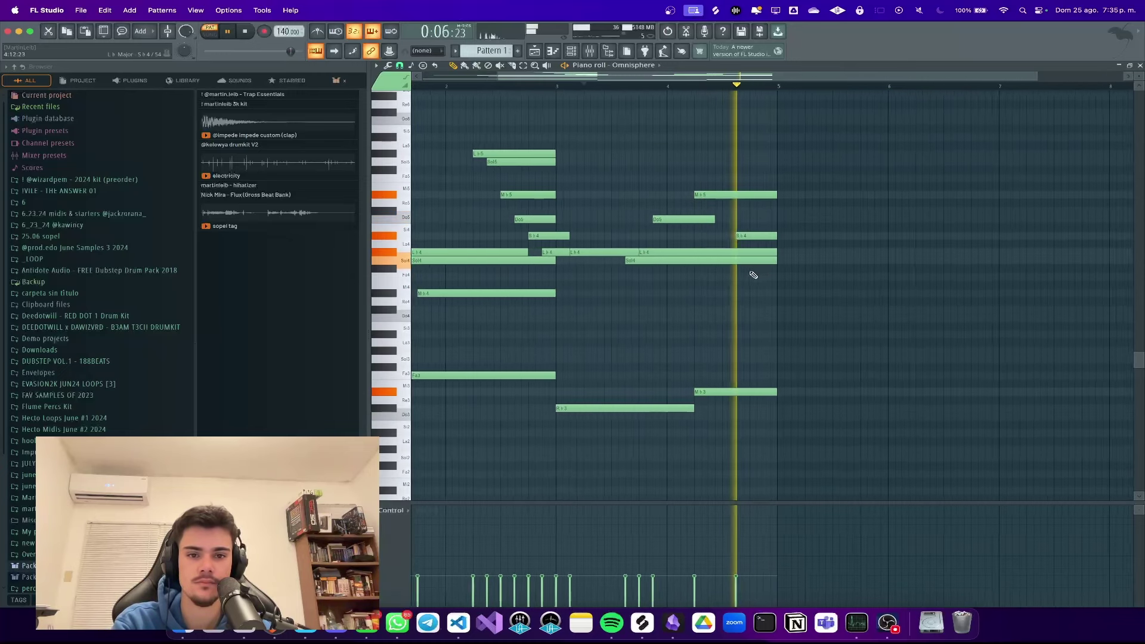
left_click(738, 219)
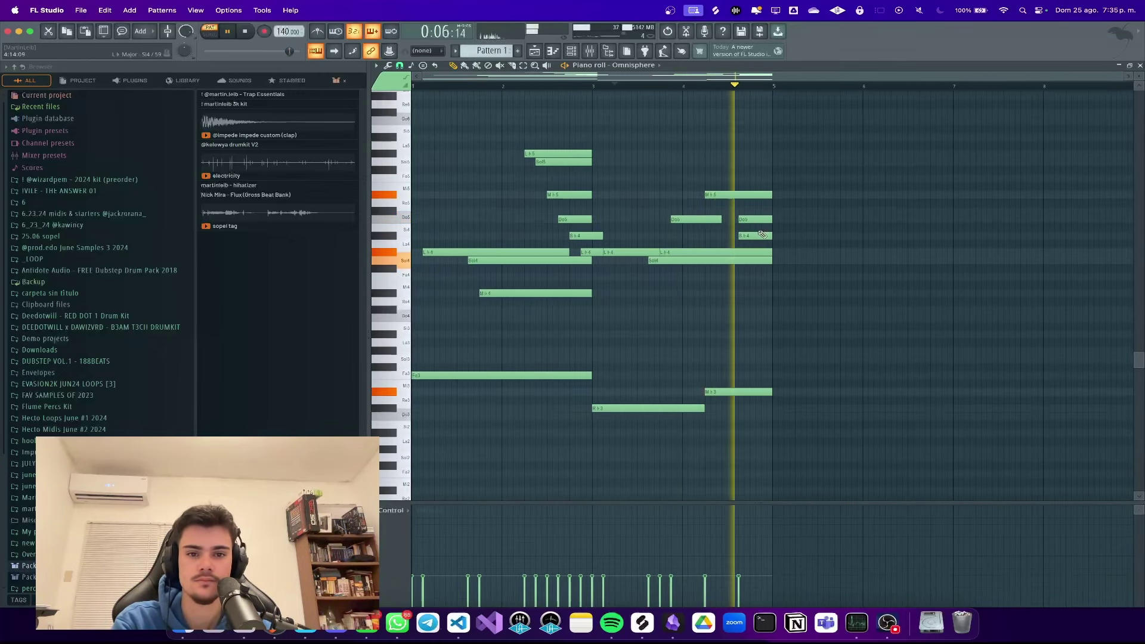
scroll(706, 114, "up", 2)
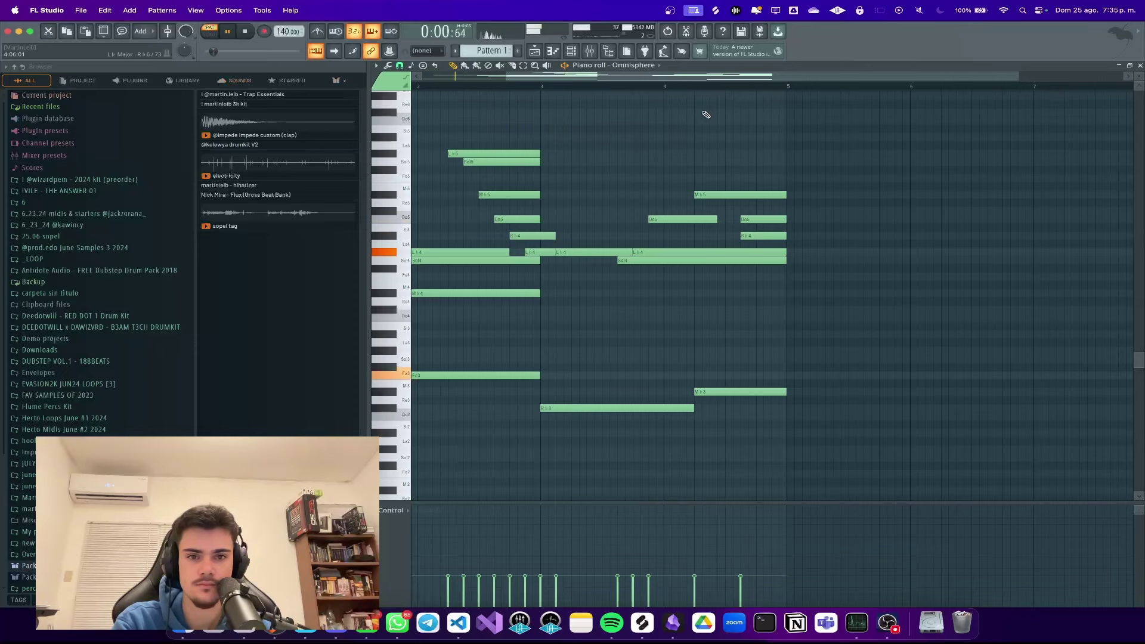
Step: Add a Lab4 note at 4:15 ending at bar 5, and shorten the Sib4 note to end where it begins
scroll(788, 236, "up", 1)
key("space")
left_click(778, 236)
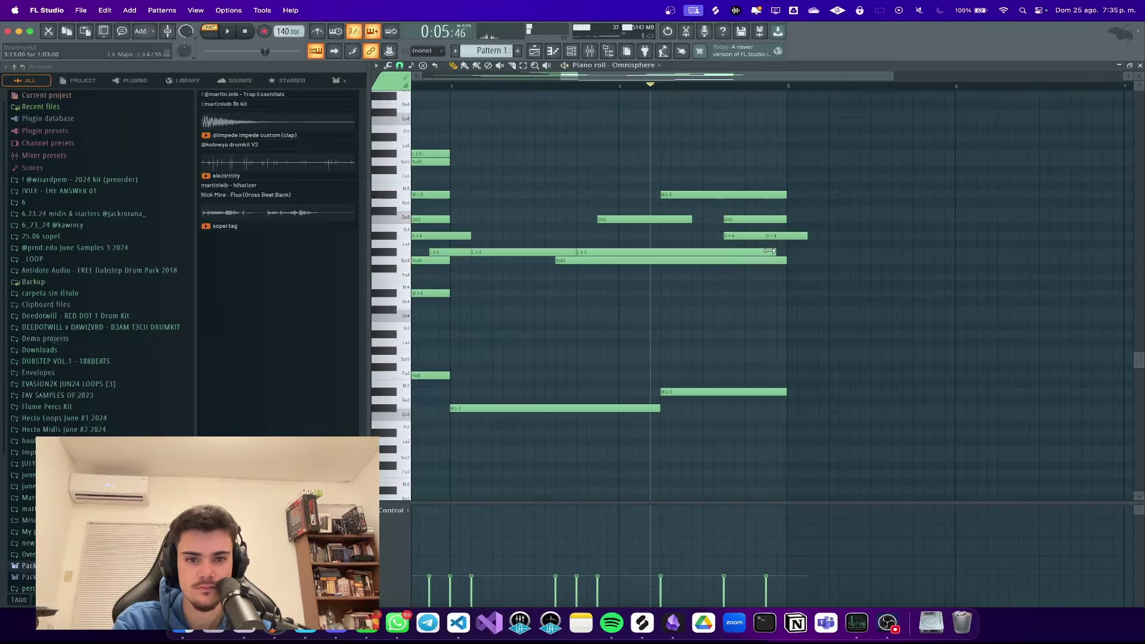
key("space")
mouse_move(779, 236)
left_mouse_down()
mouse_move(778, 252)
mouse_move(798, 253)
mouse_move(785, 255)
left_mouse_up()
scroll(784, 255, "down", 3)
key("space")
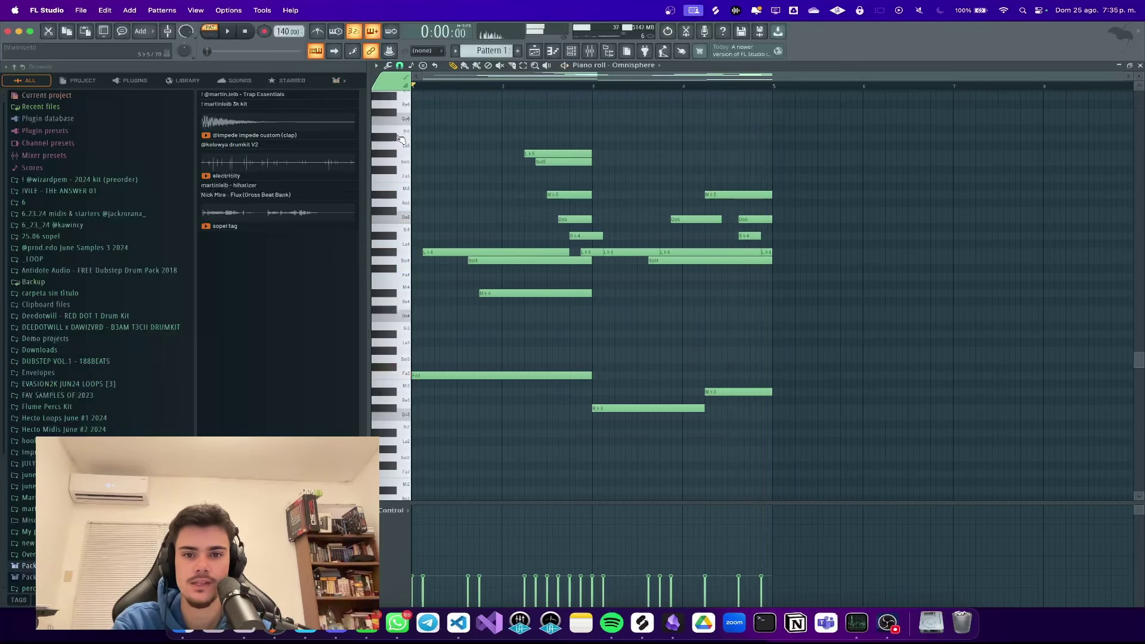
Step: Add a Do6 note at 1:03 and lengthen it to 14 steps so it ends at bar 2
scroll(411, 144, "up", 1)
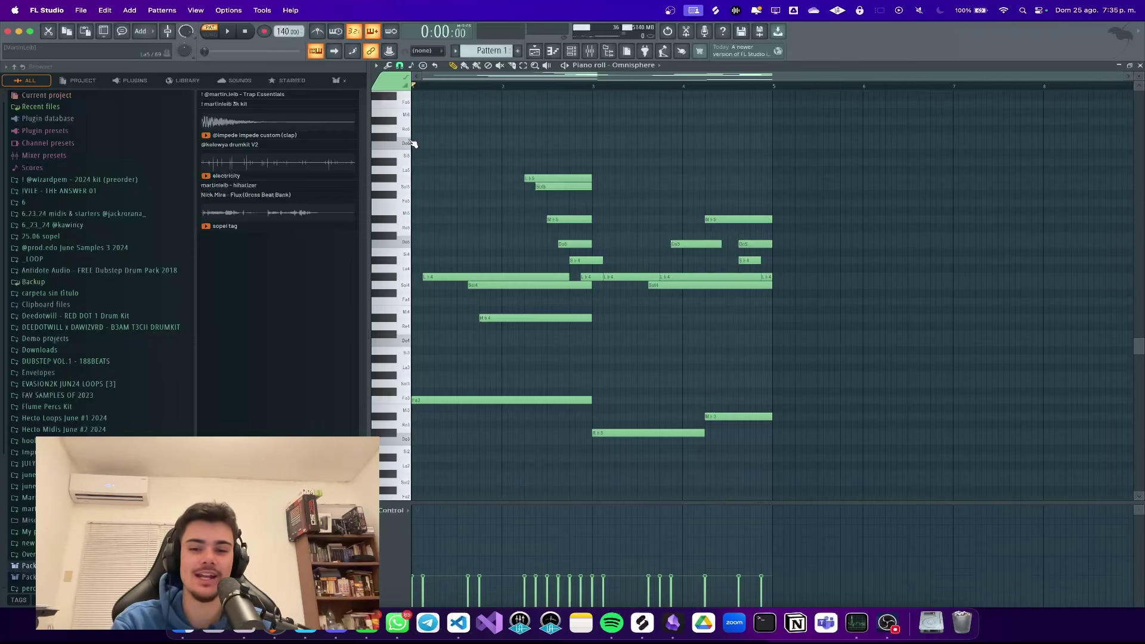
scroll(417, 140, "up", 2)
scroll(439, 171, "up", 3)
left_click(441, 170)
key("space")
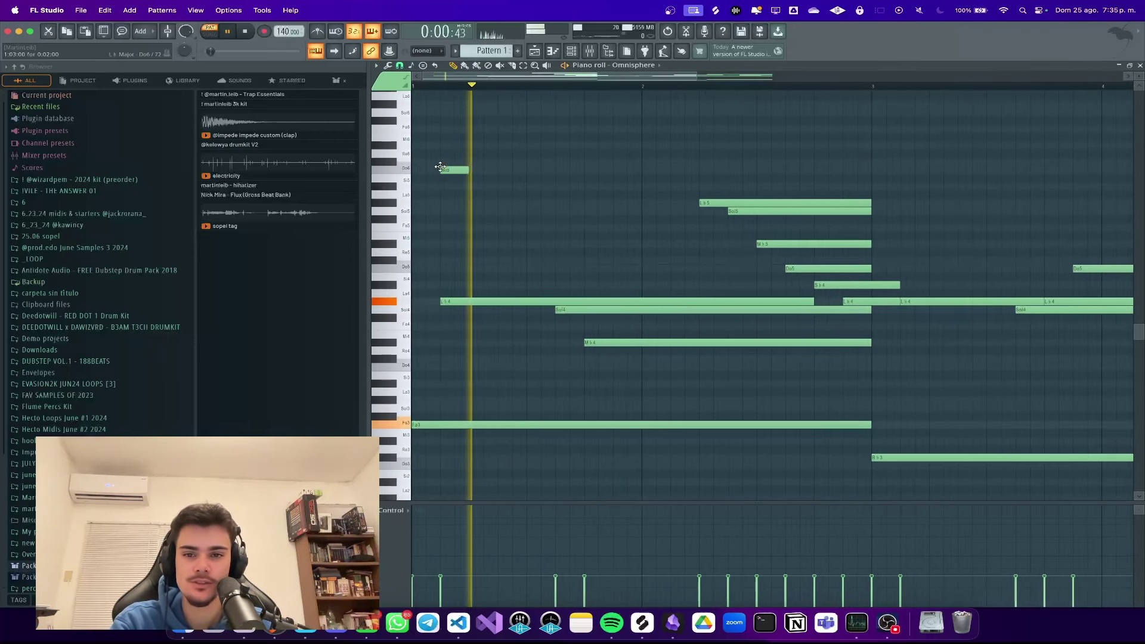
left_click_drag(442, 169, 635, 169)
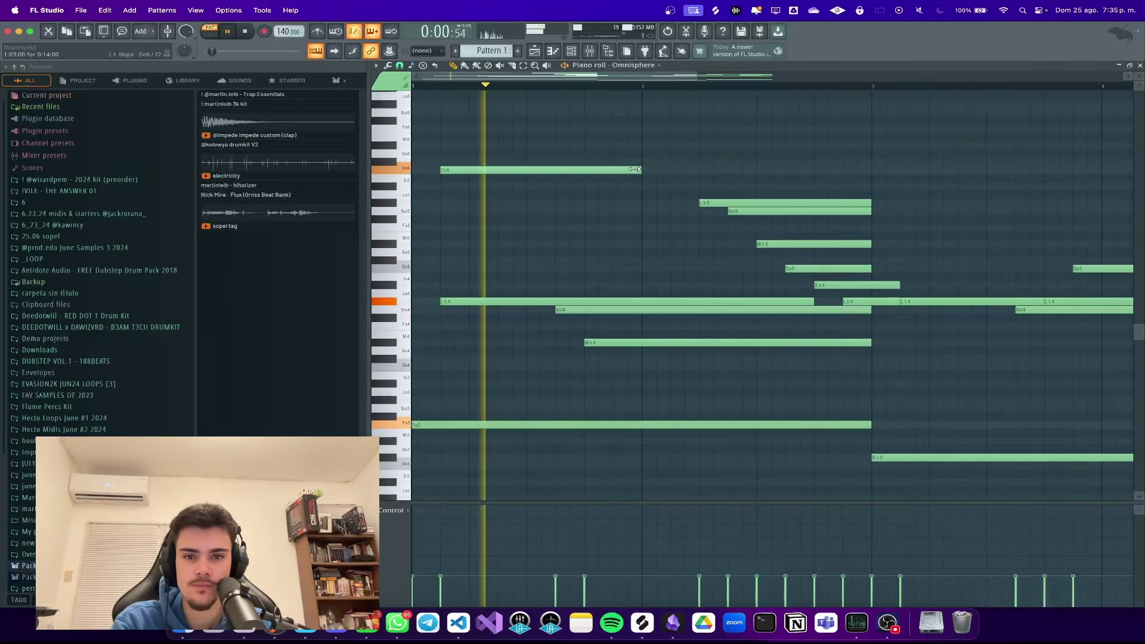
left_click(589, 187)
Step: Set the project tempo to 119 BPM
key("space")
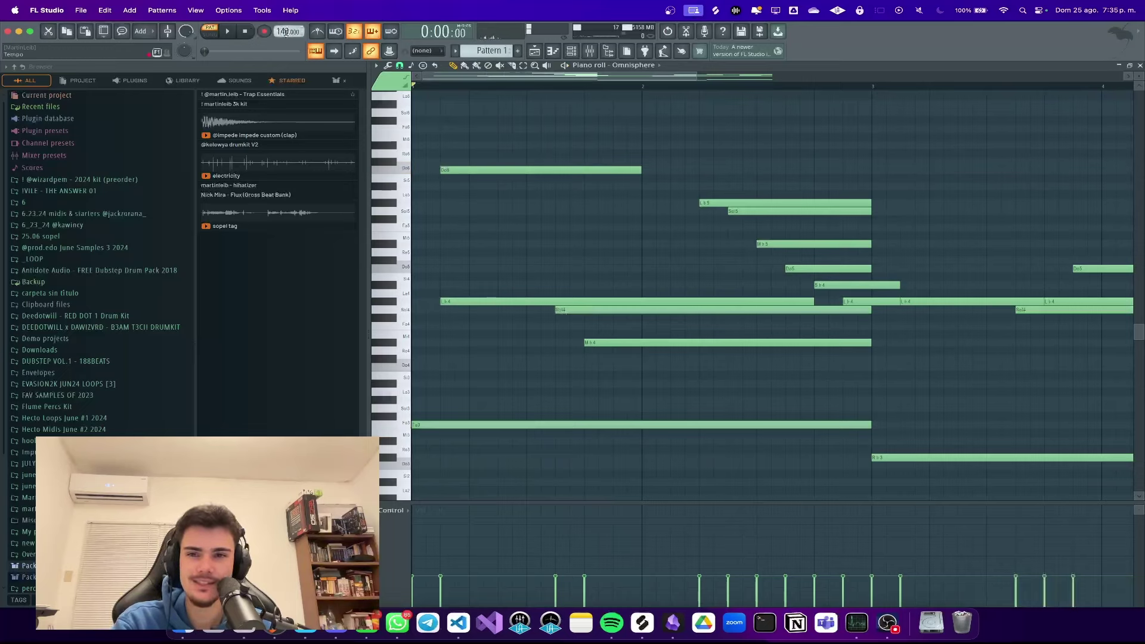
key("space")
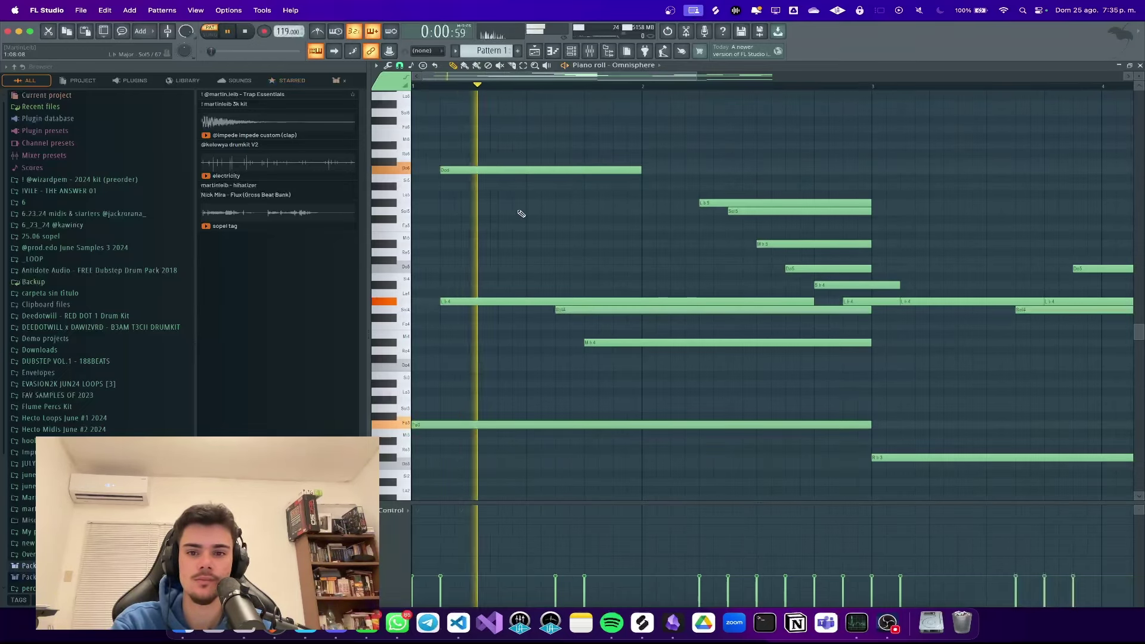
Step: Place a Sib5 note at 1:11 and try another on the same pitch at 2:09
left_click(564, 187)
left_click(770, 187)
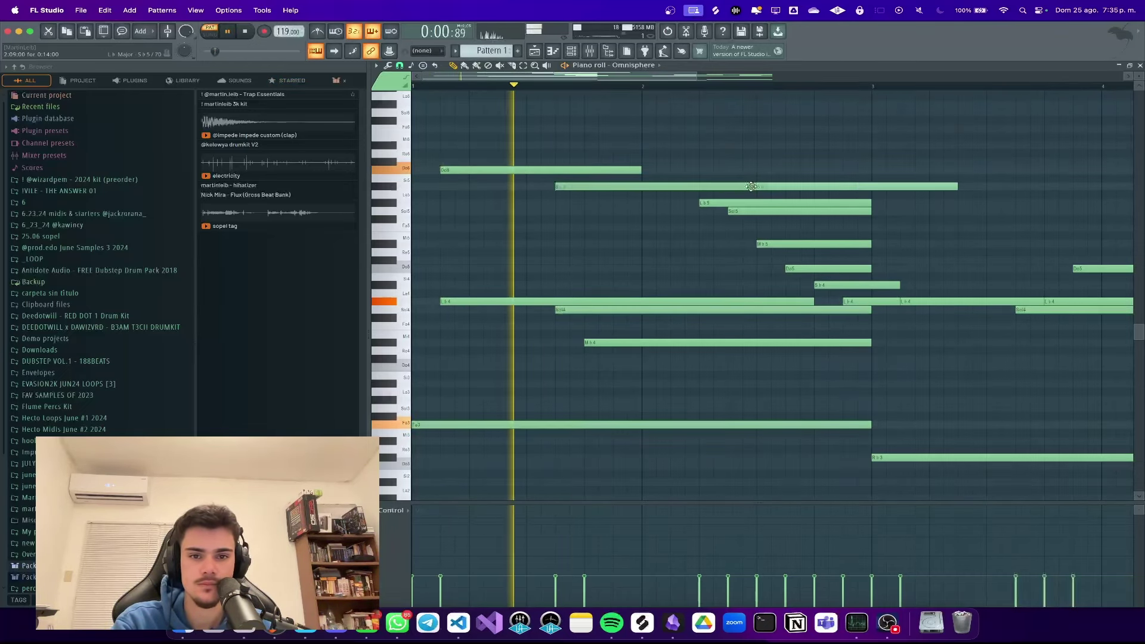
right_click(750, 186)
right_click(766, 187)
key("super+z")
key("space")
key("space")
Step: Fit the first Sib5 note to 3 steps from 1:10, and add Lab5 at 1:12 and a 14-step Sib5 at 1:14
left_click_drag(806, 189, 597, 195)
mouse_move(739, 188)
left_mouse_down()
mouse_move(584, 188)
mouse_move(640, 204)
mouse_move(814, 187)
mouse_move(744, 186)
left_mouse_up()
left_click(575, 203)
left_click(619, 187)
key("space")
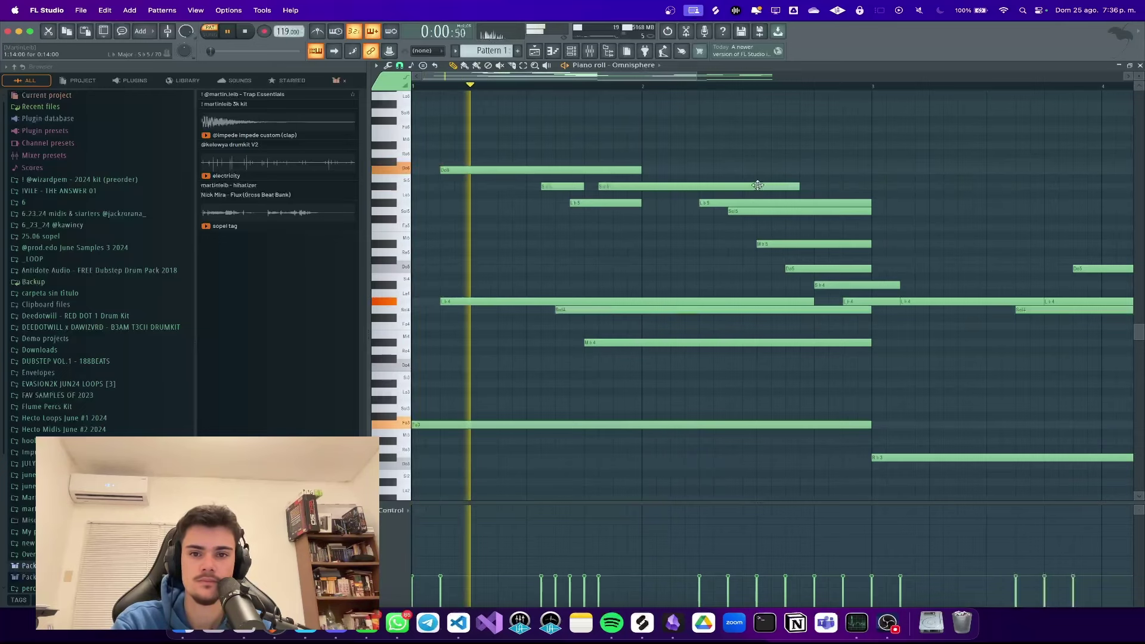
Step: Add Do6 at 2:03 and Mib6 at 2:11, both ending at bar 3
left_click(656, 170)
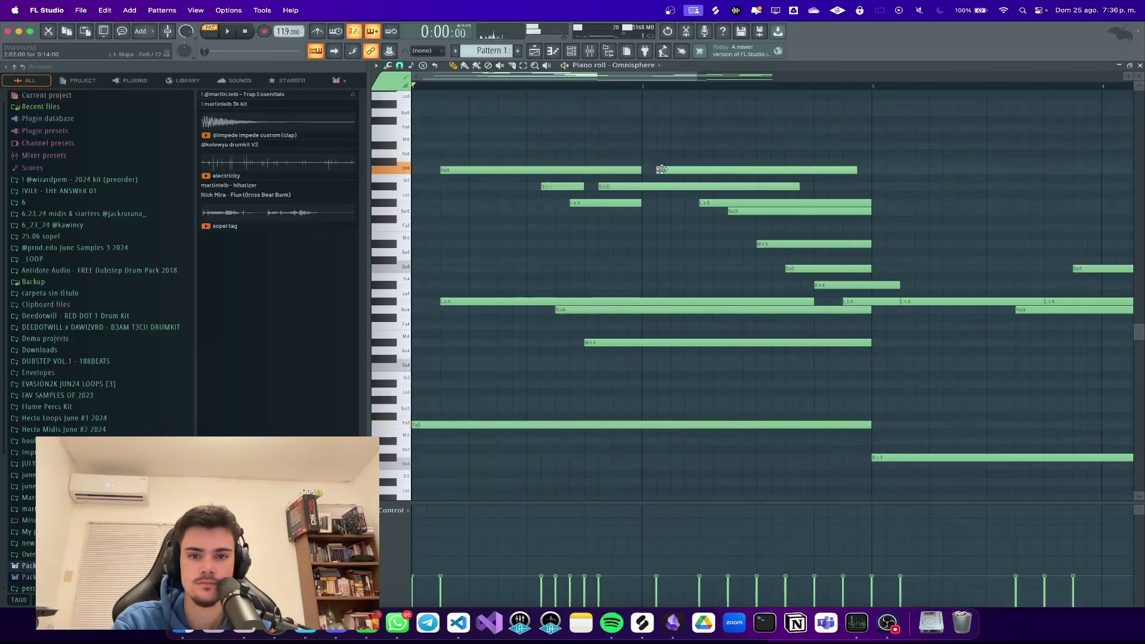
left_click_drag(657, 170, 690, 169)
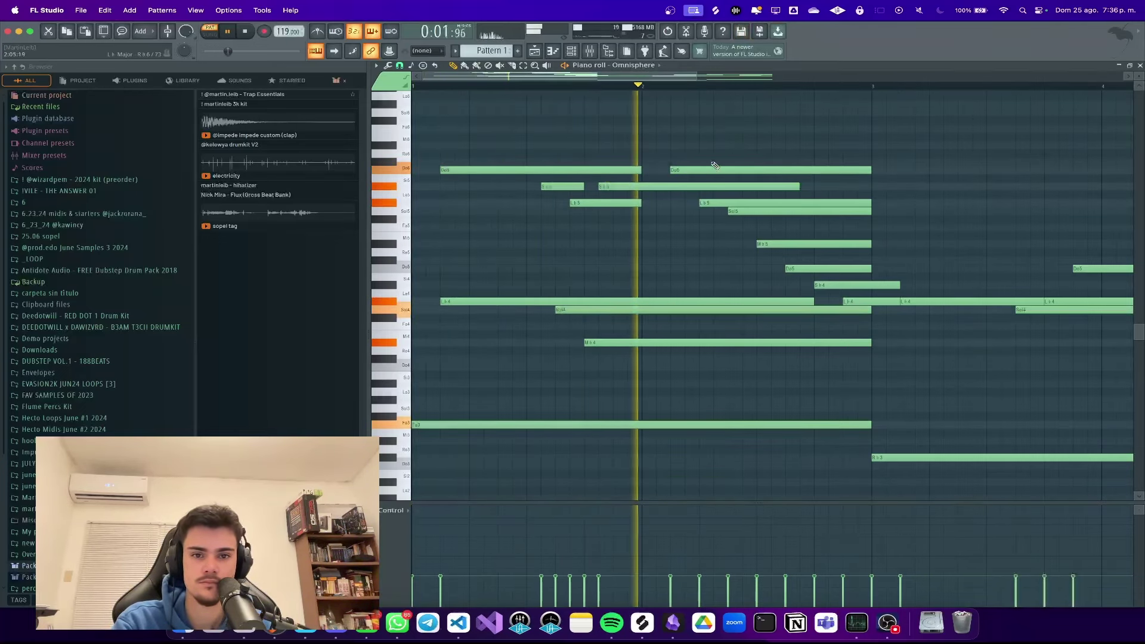
left_click(789, 145)
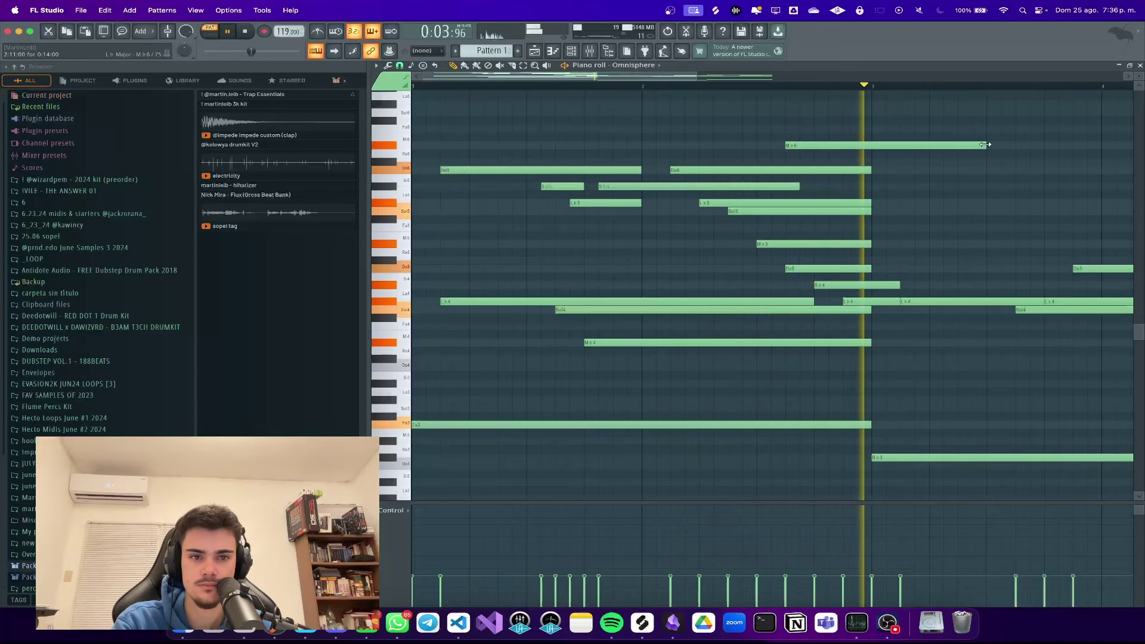
left_click_drag(985, 146, 871, 146)
scroll(759, 159, "down", 4)
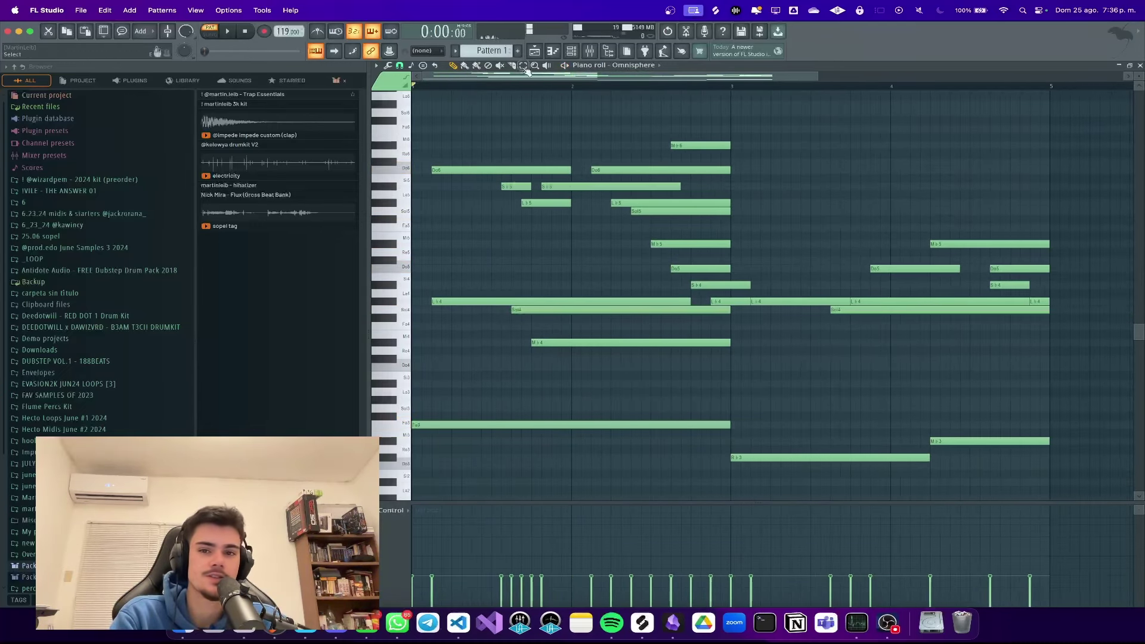
Step: Copy the top melody notes of bars 1 and 2 into bars 3 and 4, starting with Do6 at 3:03
left_click_drag(619, 104, 465, 191)
scroll(501, 221, "up", 4)
left_click_drag(515, 230, 648, 183)
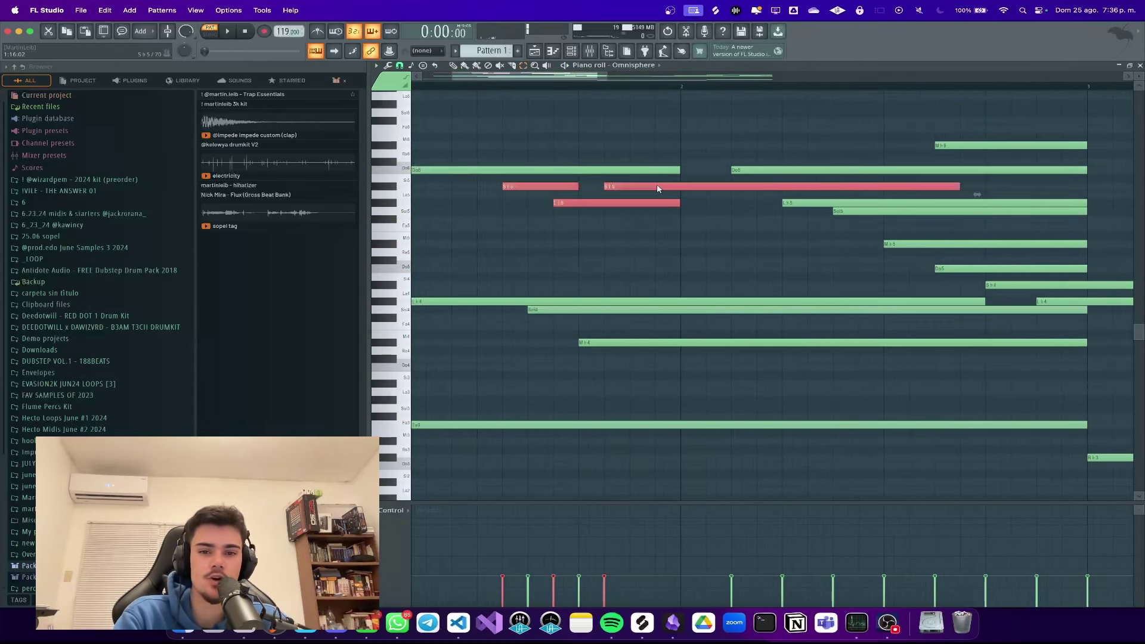
scroll(653, 188, "down", 4)
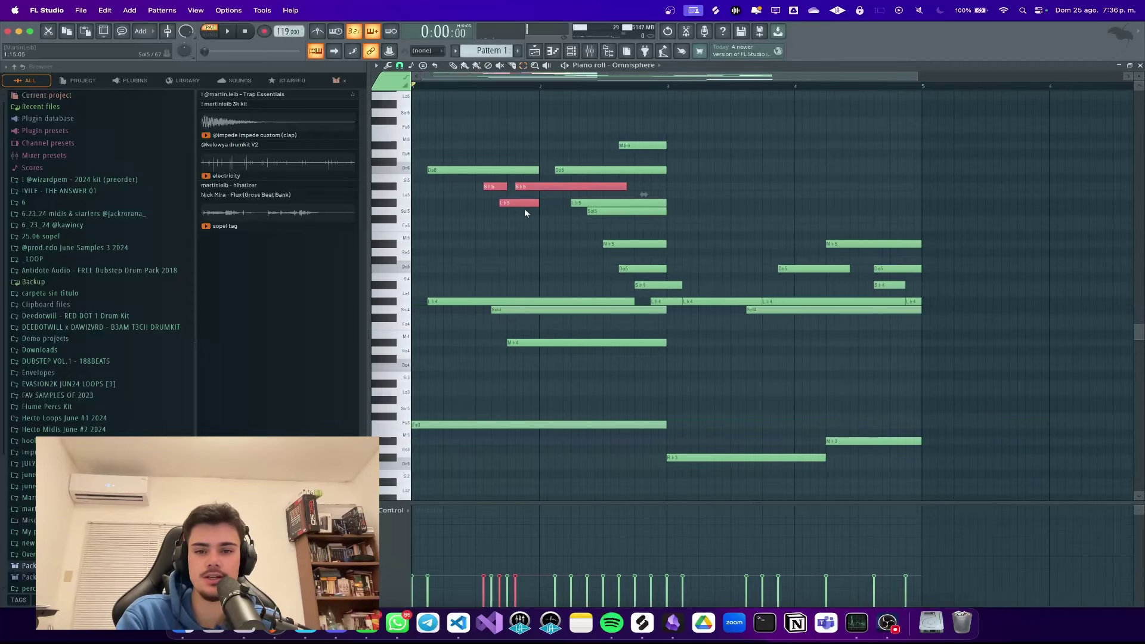
left_click_drag(473, 205, 584, 125)
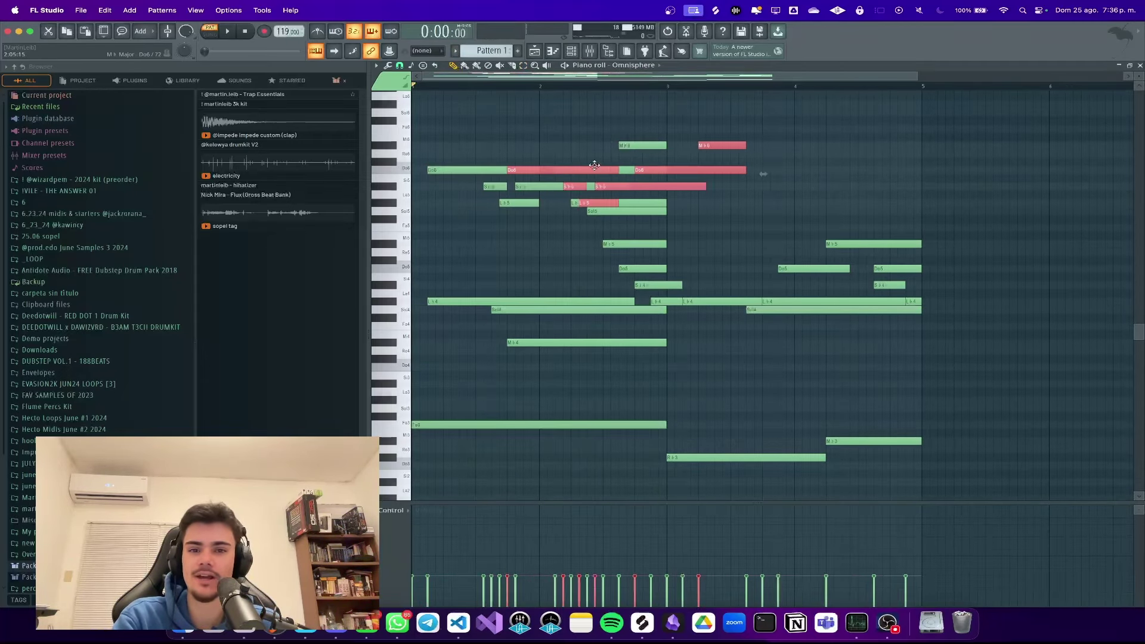
left_click_drag(594, 166, 750, 178)
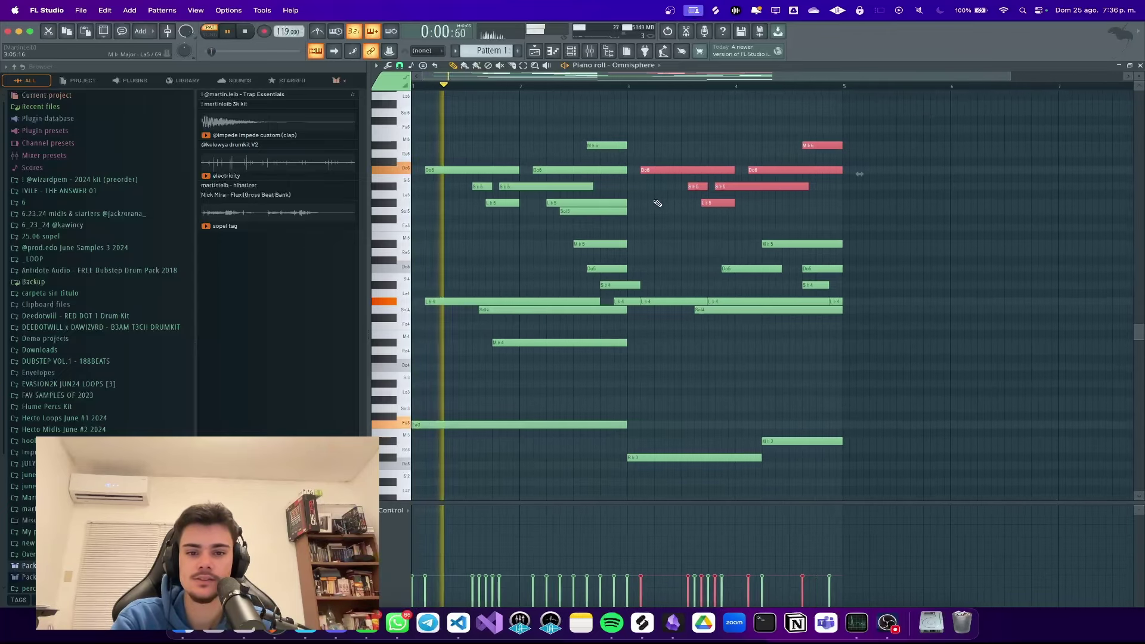
Step: Deselect the copied notes and play the pattern through to examine the full four-bar melody
scroll(655, 195, "down", 1)
scroll(655, 194, "right", 1)
left_click(523, 225)
scroll(566, 230, "up", 4)
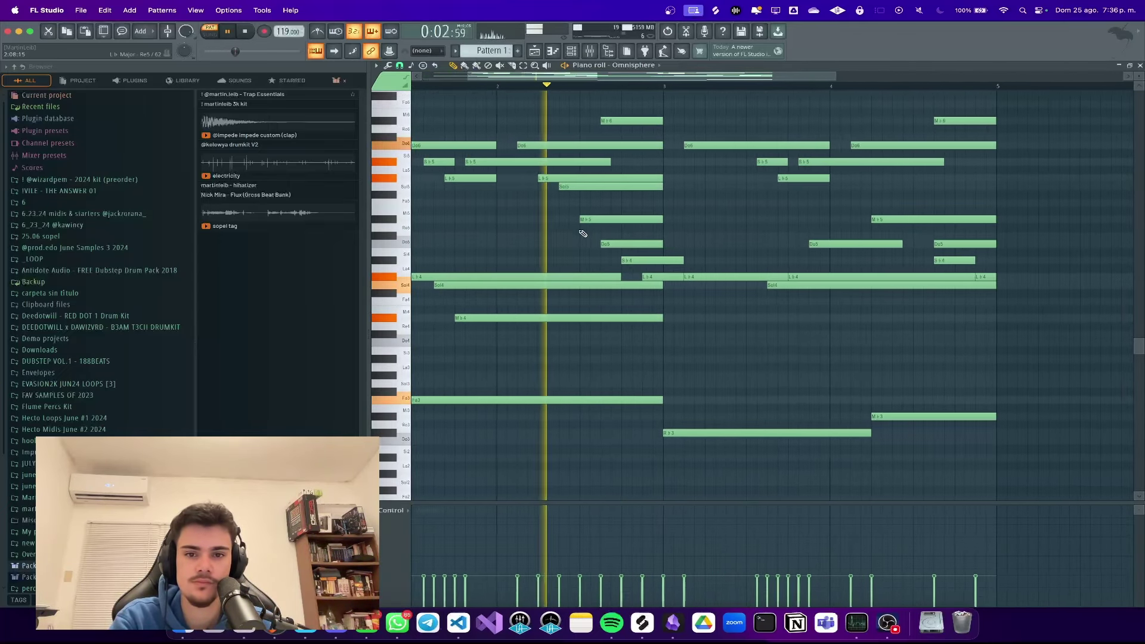
scroll(662, 228, "down", 5)
scroll(673, 229, "up", 3)
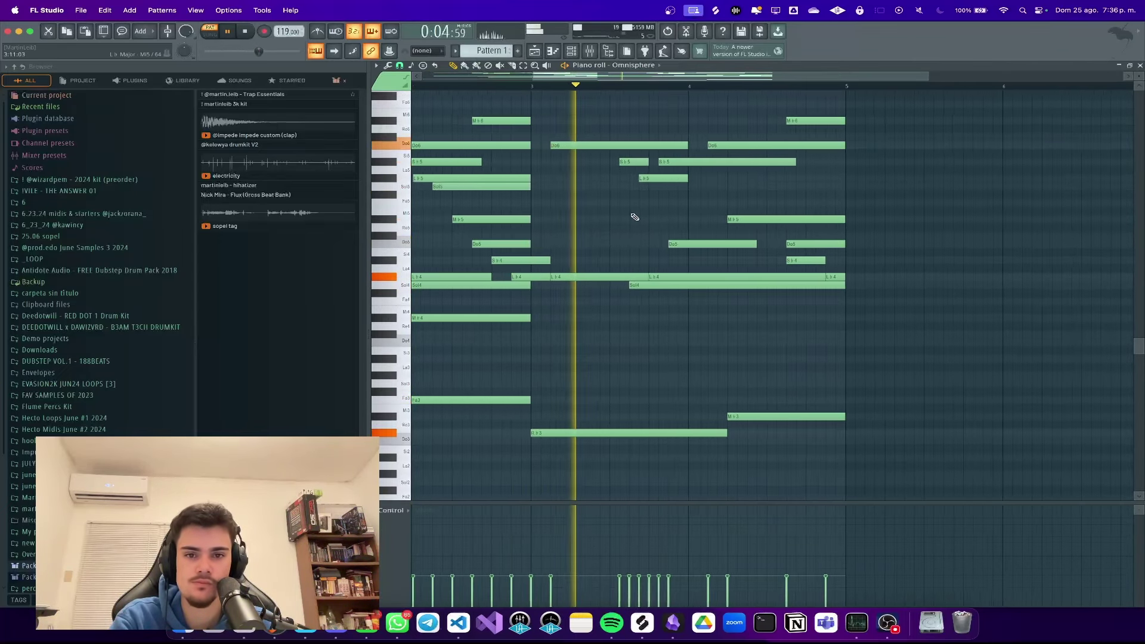
scroll(655, 231, "up", 1)
scroll(806, 221, "down", 3)
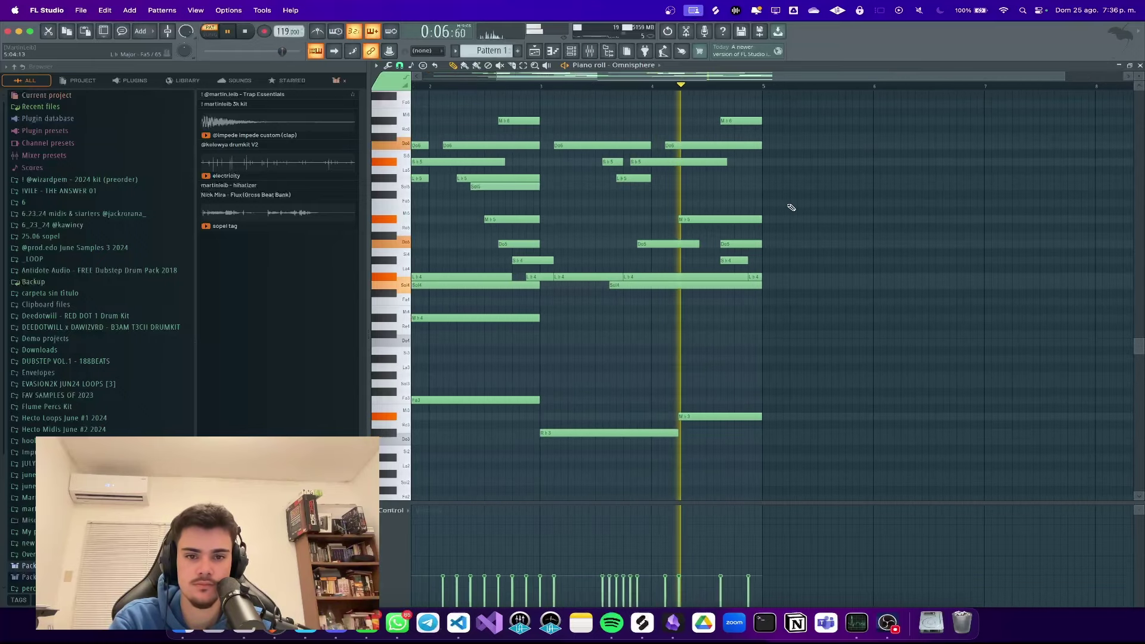
Step: Add a Do4 note at 1:09 that ends at the start of bar 3
scroll(775, 226, "up", 2)
key("space")
scroll(560, 332, "down", 4)
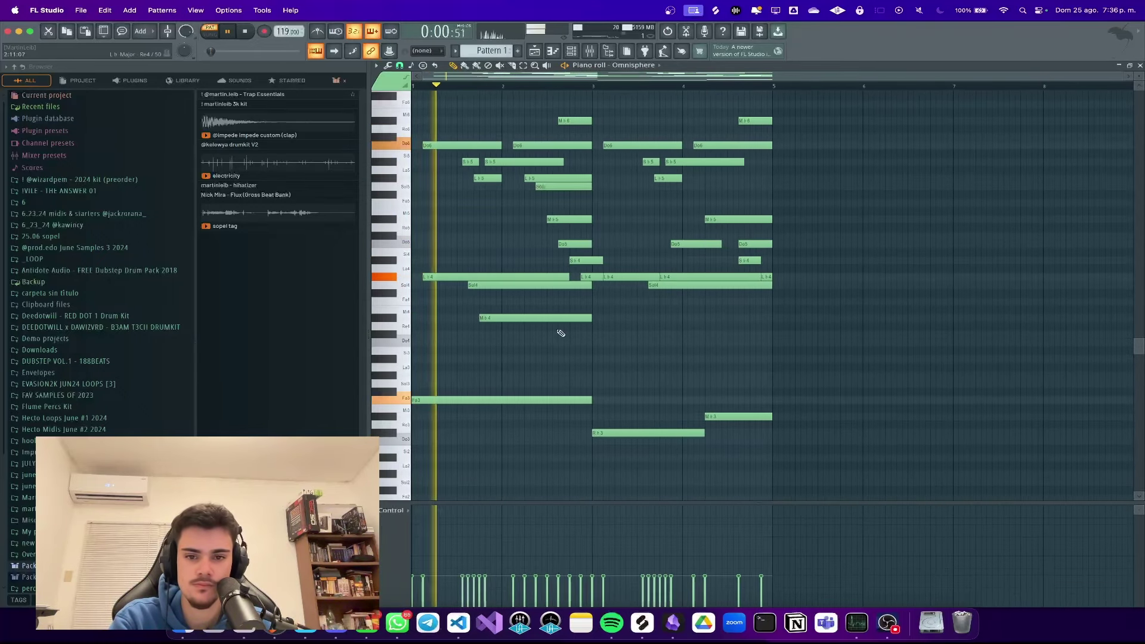
scroll(536, 310, "down", 1)
key("space")
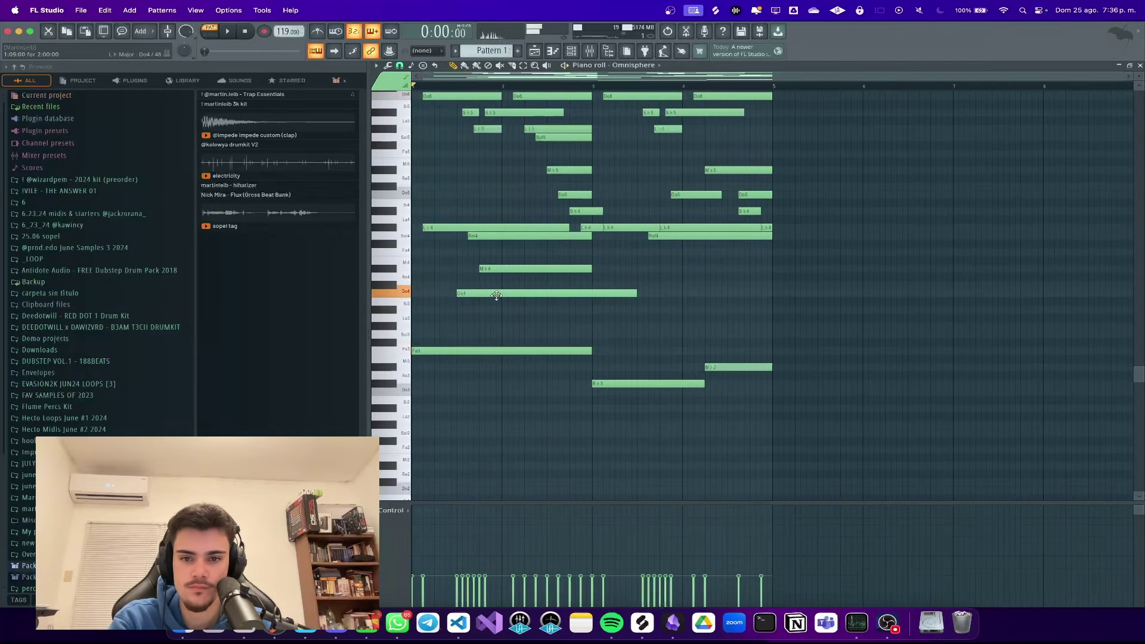
key("space")
left_click_drag(636, 293, 591, 293)
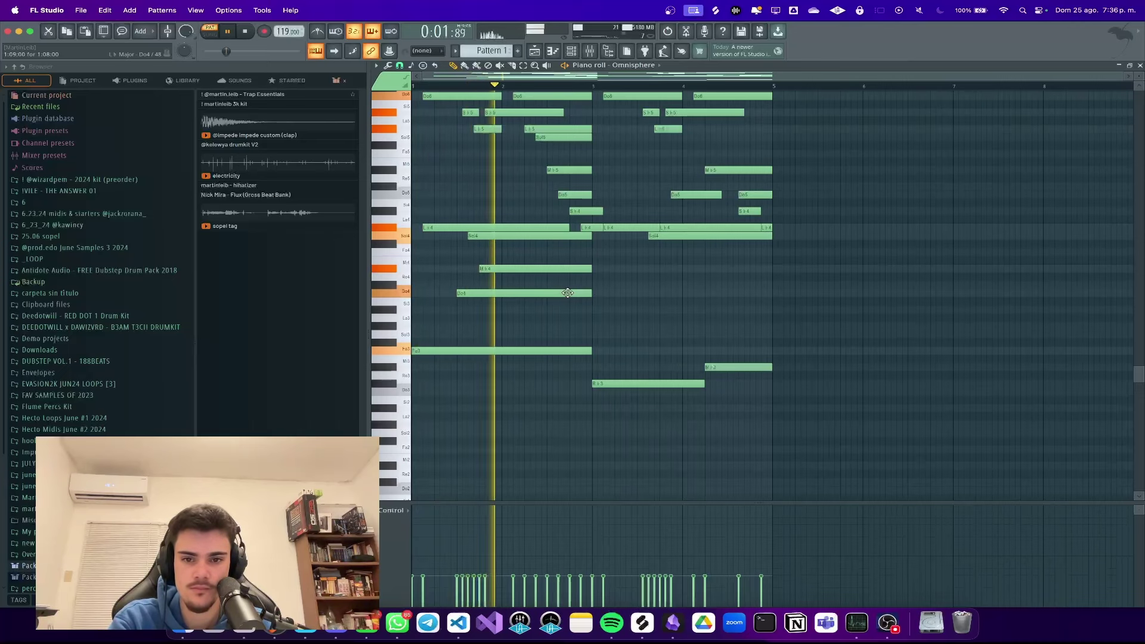
Step: Add a Sib3 note at 3:13 that ends at the start of bar 5
scroll(620, 307, "up", 2)
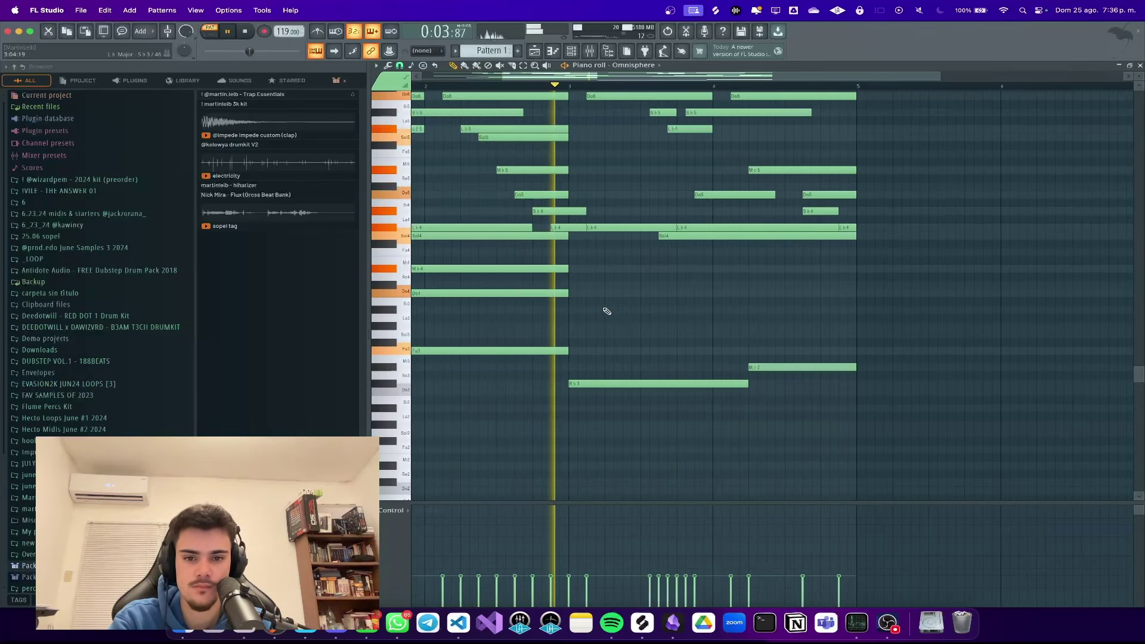
left_click_drag(607, 311, 684, 293)
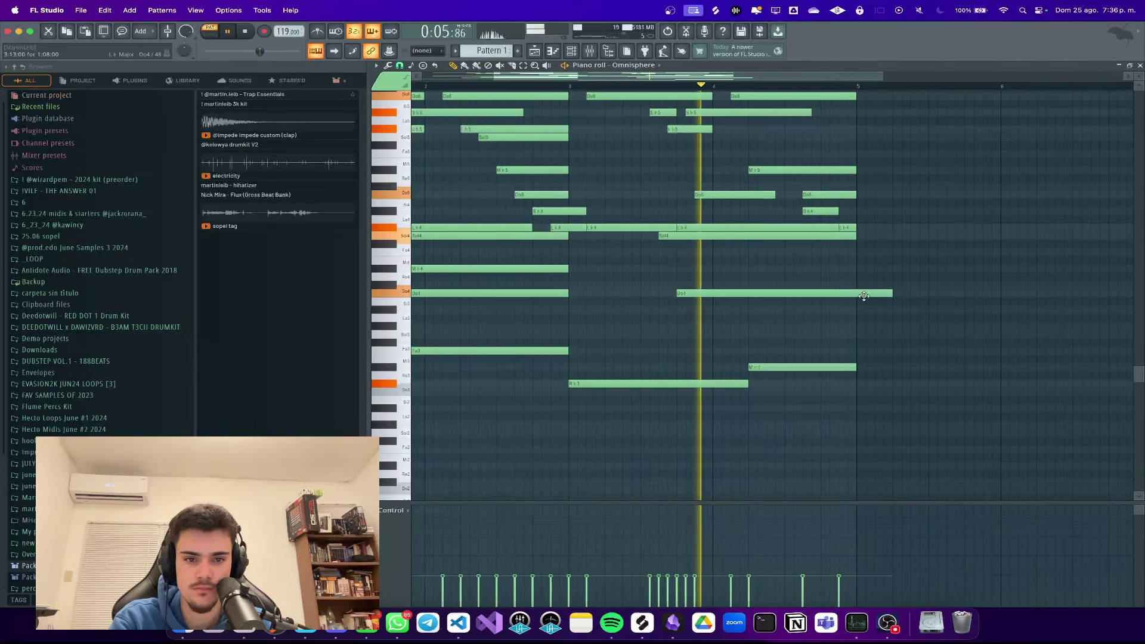
key("space")
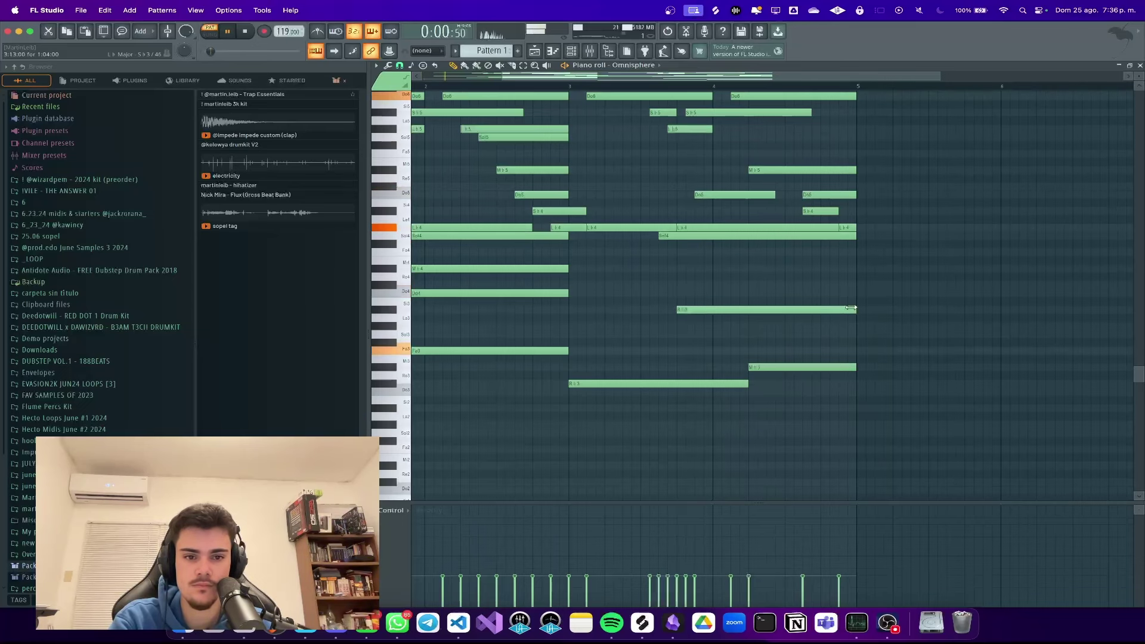
scroll(851, 308, "down", 2)
scroll(455, 281, "up", 3)
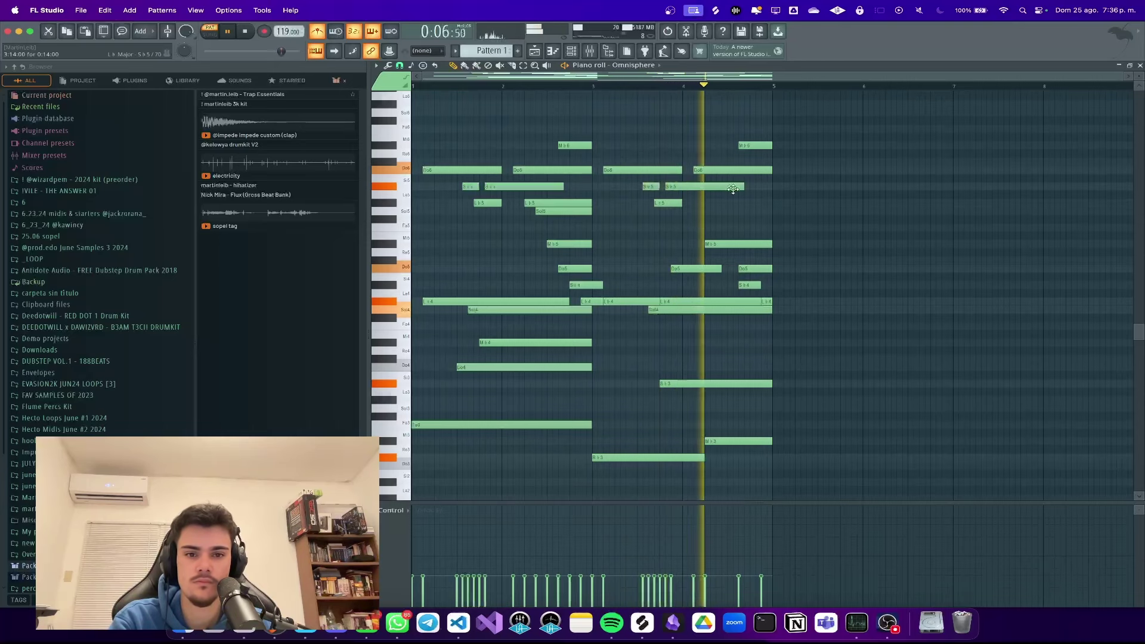
Step: Transpose all notes of the pattern up three semitones
key("shift+Up")
key("shift+Up")
key("shift+Up")
key("space")
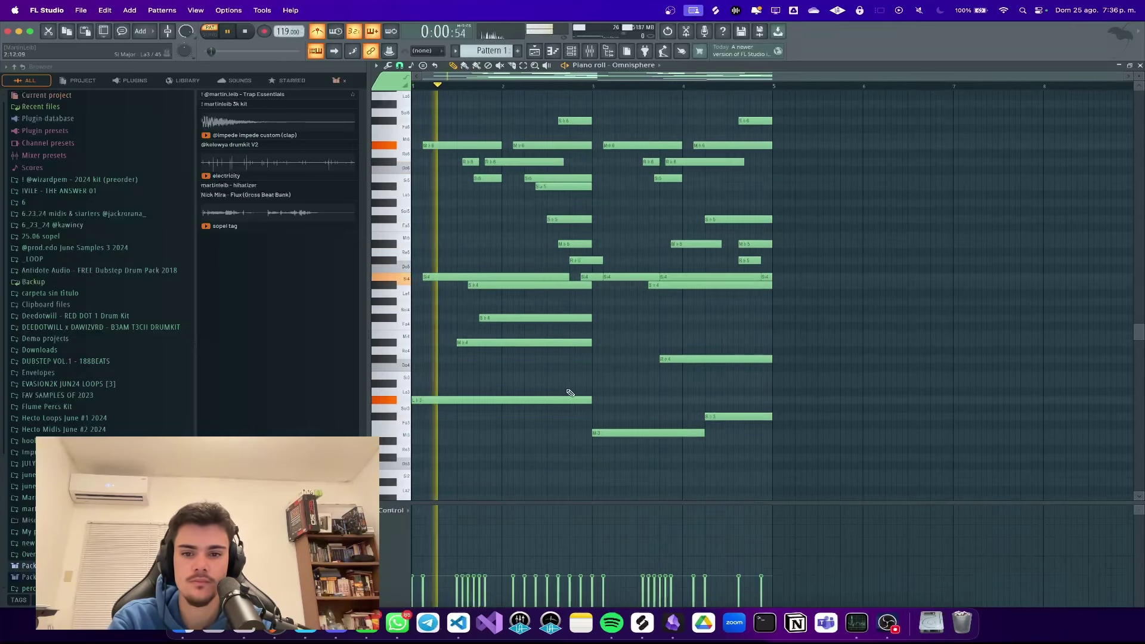
scroll(533, 330, "up", 2)
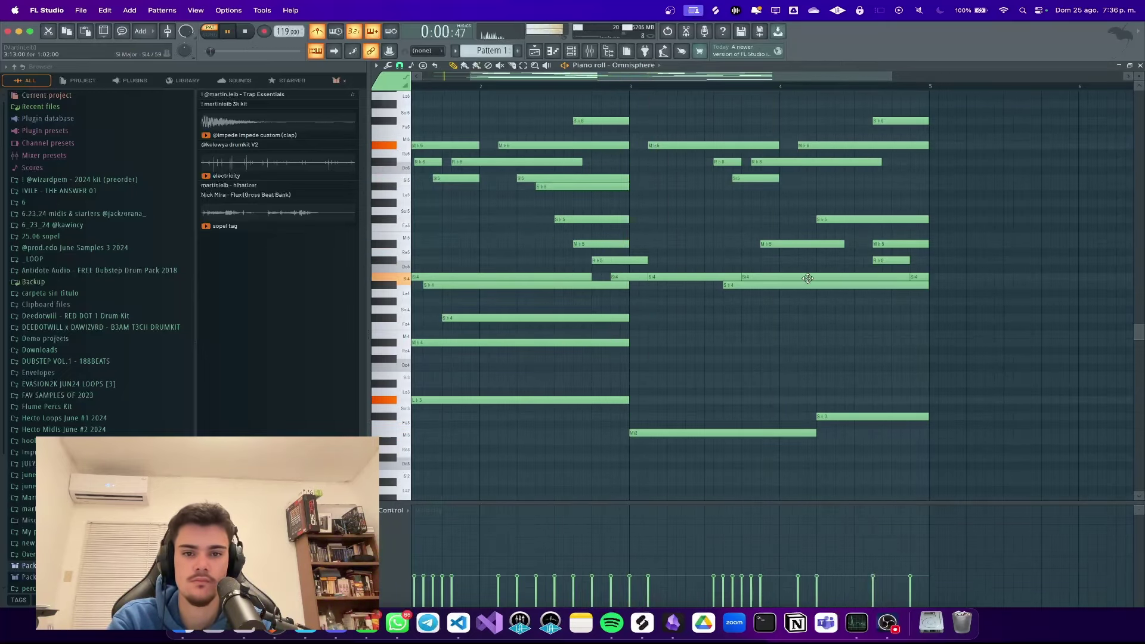
Step: Duplicate the four-bar pattern into bars 5 to 8
scroll(808, 278, "down", 3)
key("super+b")
scroll(713, 340, "down", 5)
key("space")
right_click(553, 388)
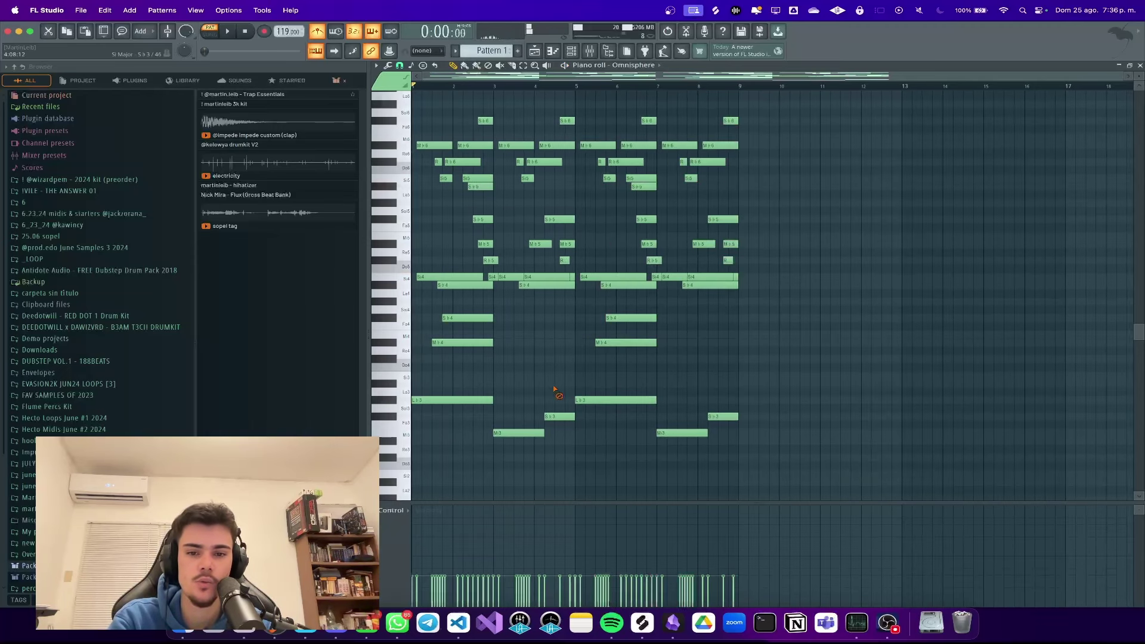
Step: Lower the velocity of all notes across the eight bars and turn off the metronome
key("super+a")
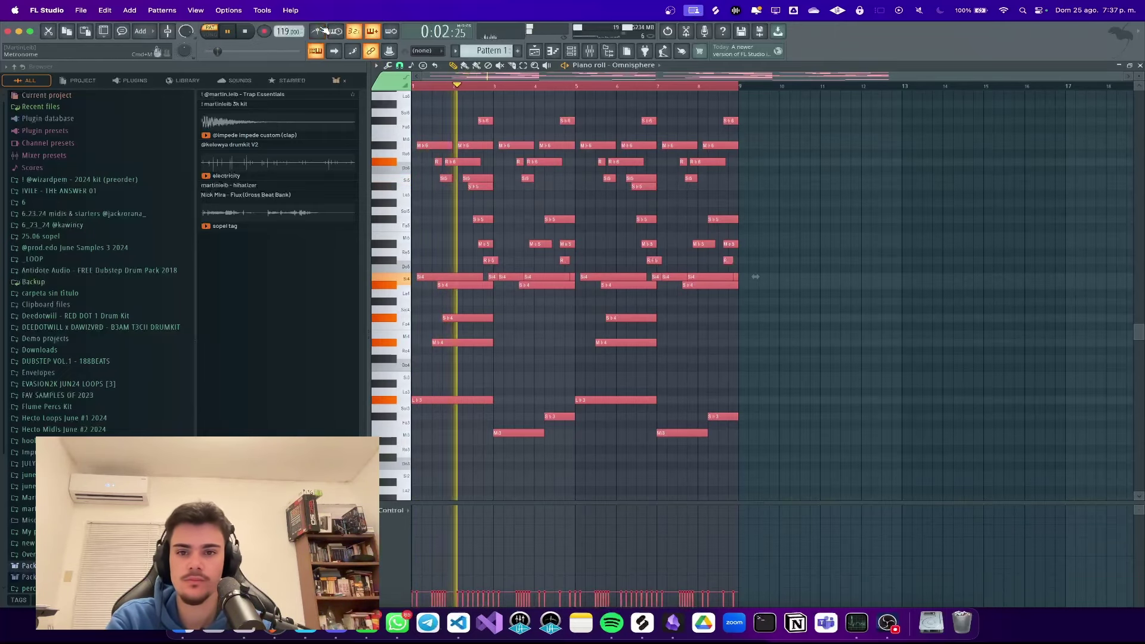
scroll(427, 195, "up", 5)
left_click(442, 209)
scroll(448, 202, "down", 1)
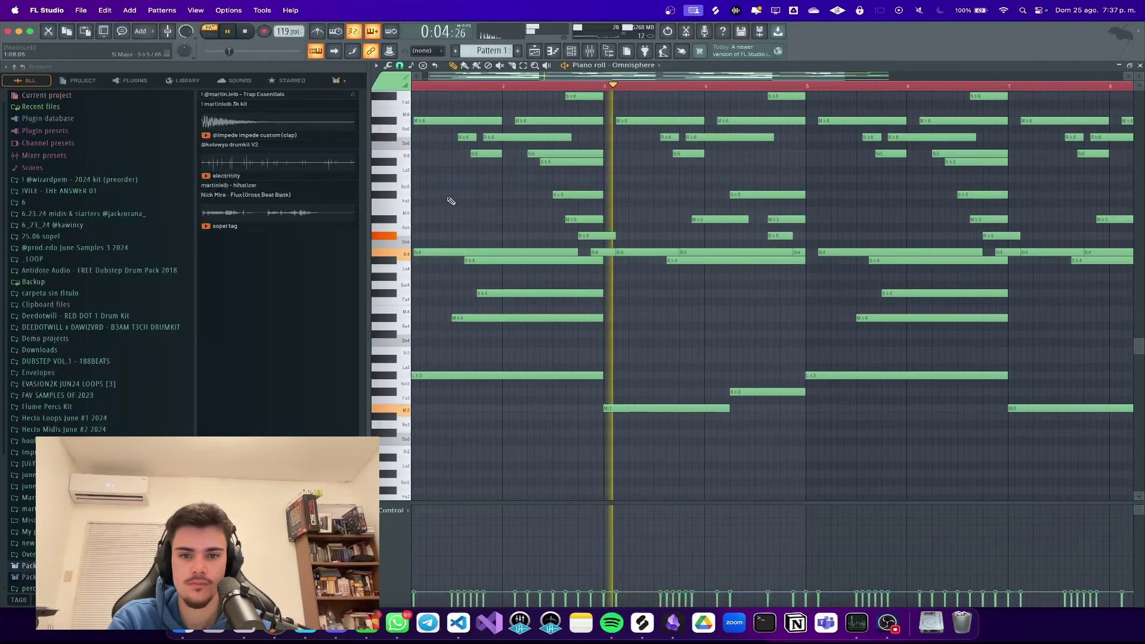
Step: Add three descending 6-step high notes: Si6 at 5:01, Sib6 at 5:07 and Sol6 at 5:13
scroll(628, 214, "down", 2)
scroll(638, 218, "up", 3)
scroll(686, 191, "up", 1)
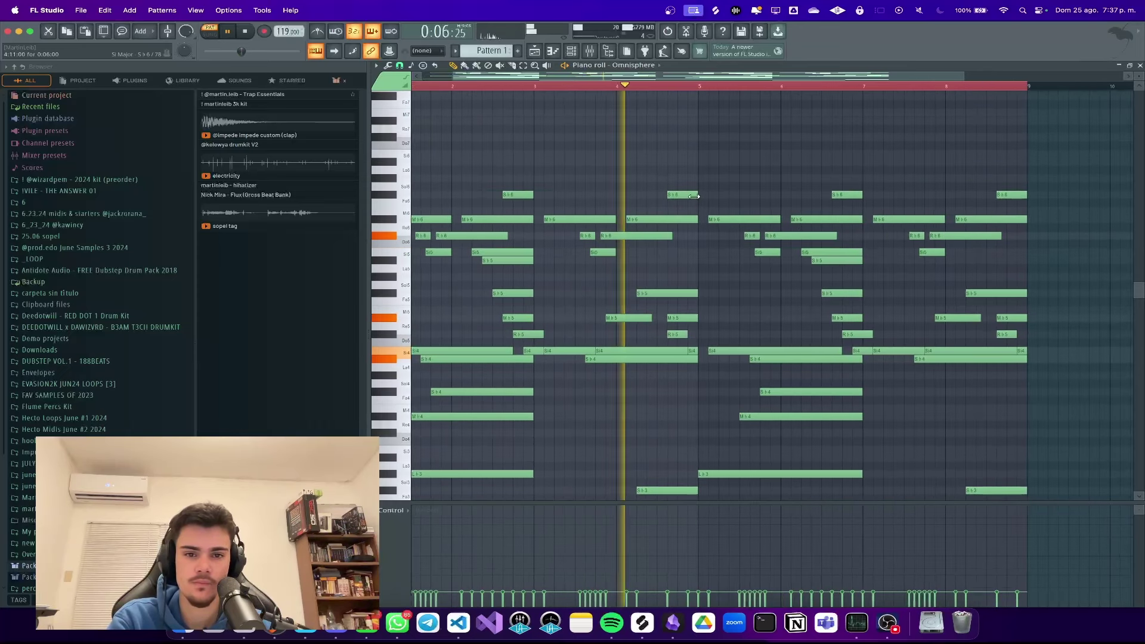
scroll(716, 176, "up", 2)
left_click(694, 154)
left_click(748, 162)
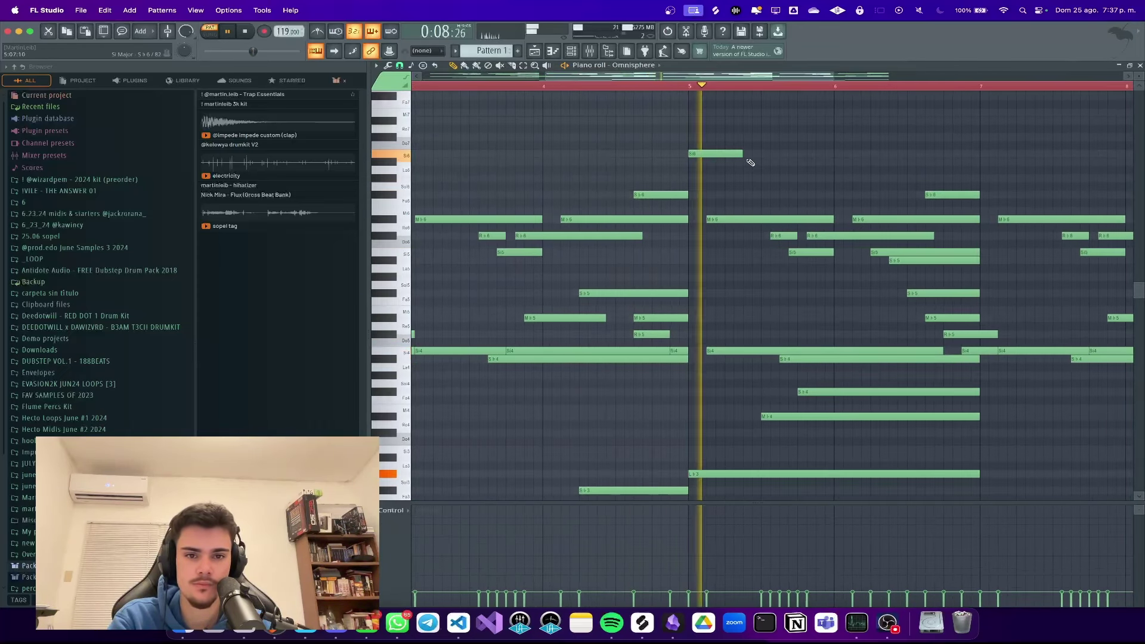
left_click(807, 188)
key("space")
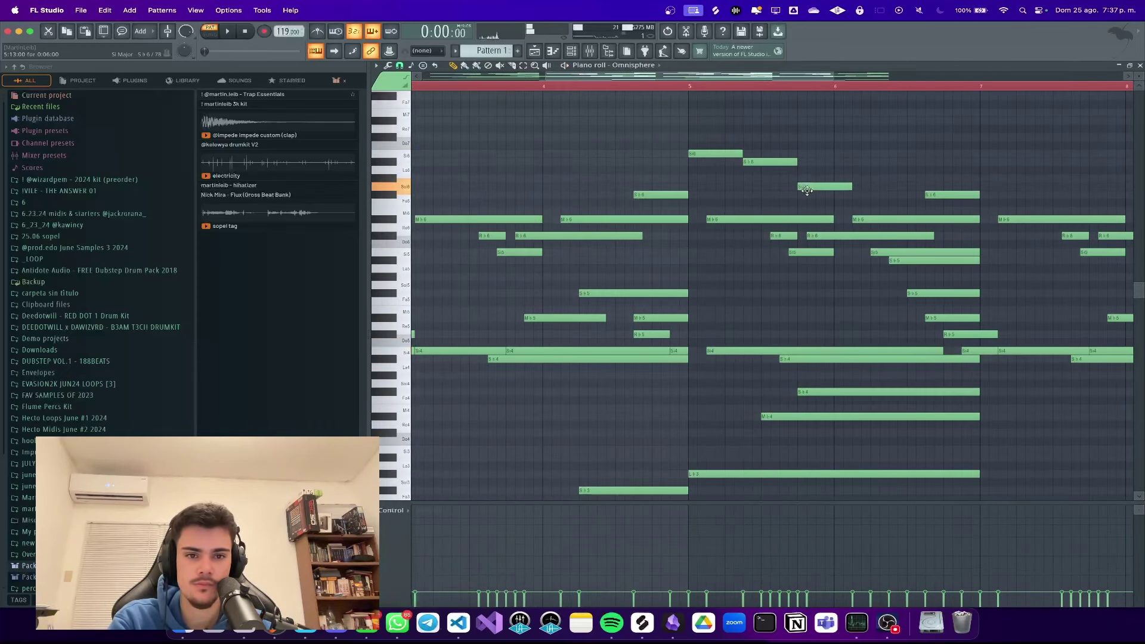
Step: Lower the high note at 5:13 to Solb6 and extend it to 8 steps
scroll(799, 156, "down", 3)
scroll(724, 186, "up", 2)
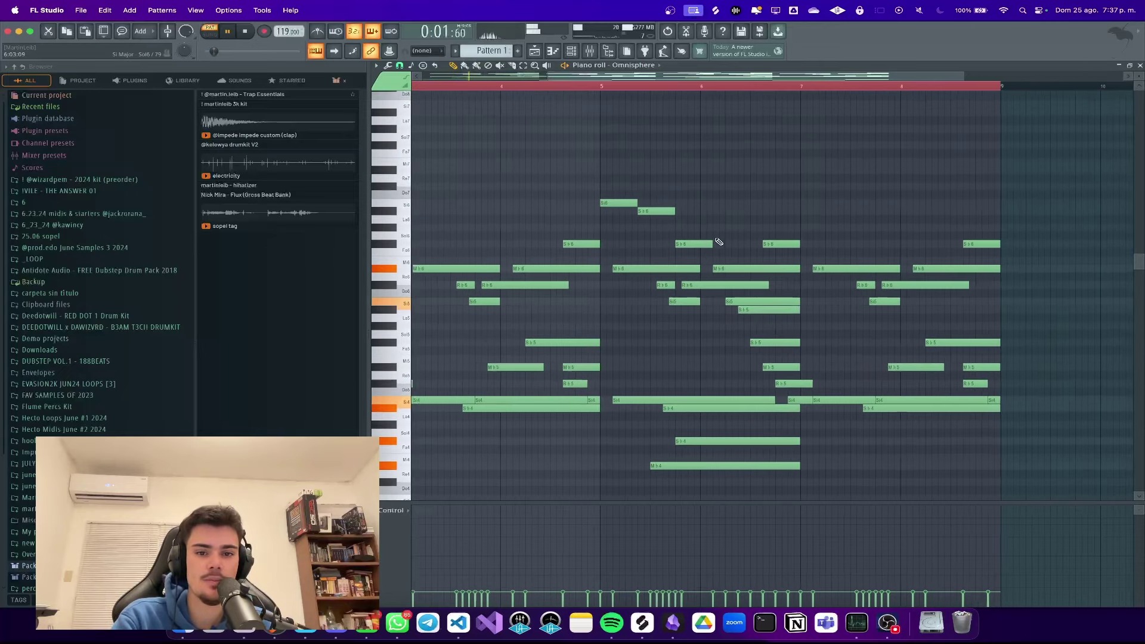
left_click_drag(714, 244, 728, 243)
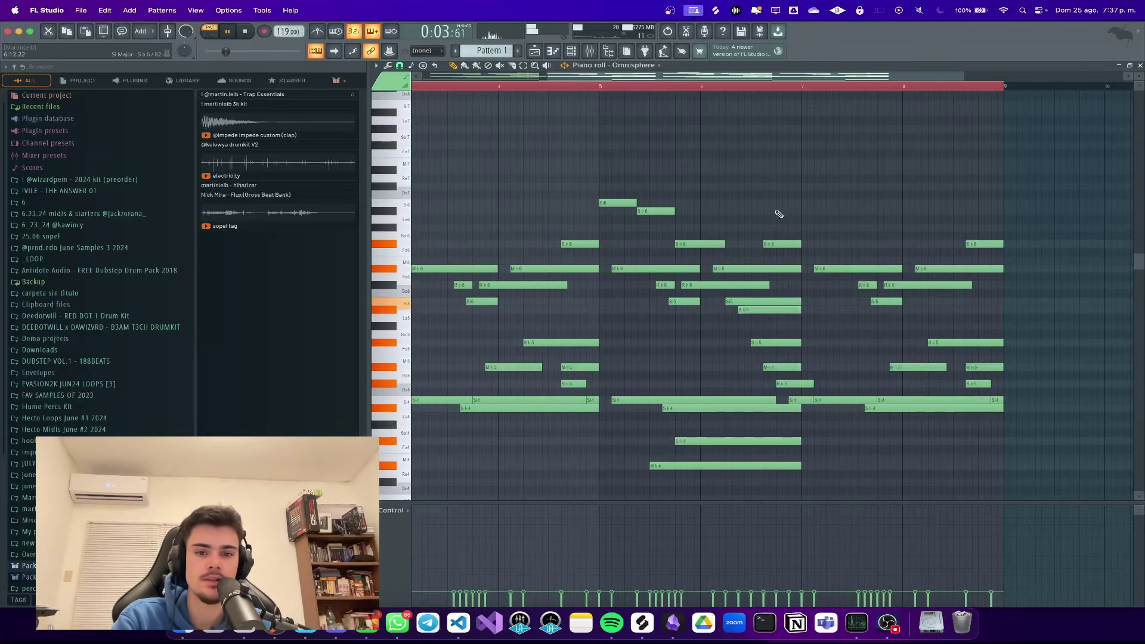
Step: Repeat the high phrase in bar 7 with 6-step notes Si6 at 7:01, Sib6 at 7:07 and Solb6 at 7:13
scroll(724, 209, "down", 3)
scroll(737, 209, "down", 4)
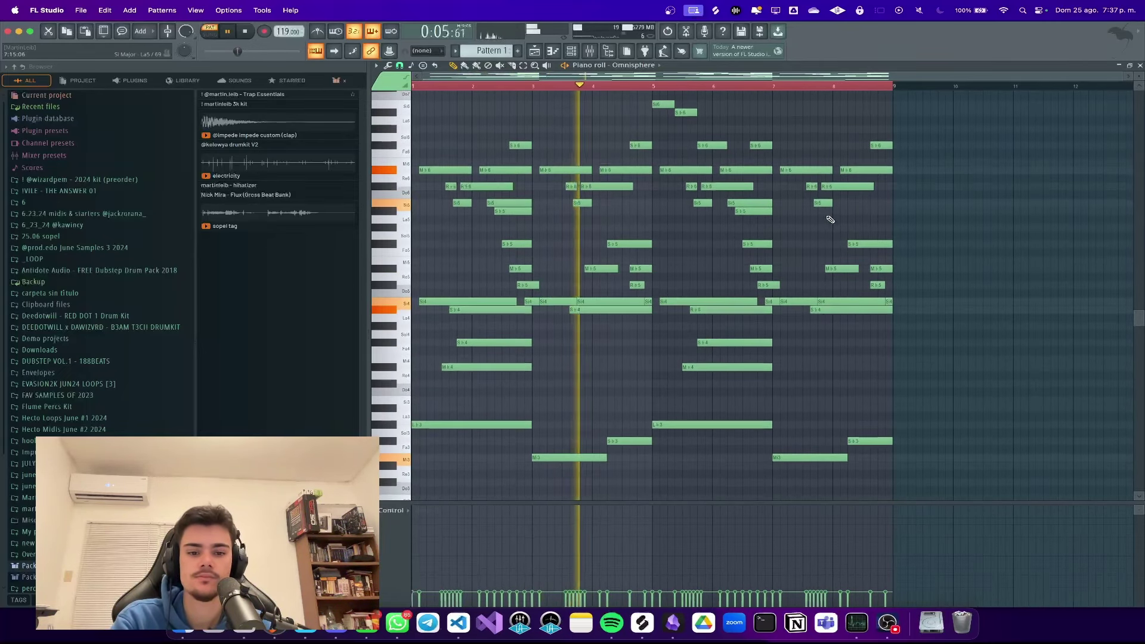
scroll(843, 220, "up", 3)
scroll(660, 154, "up", 4)
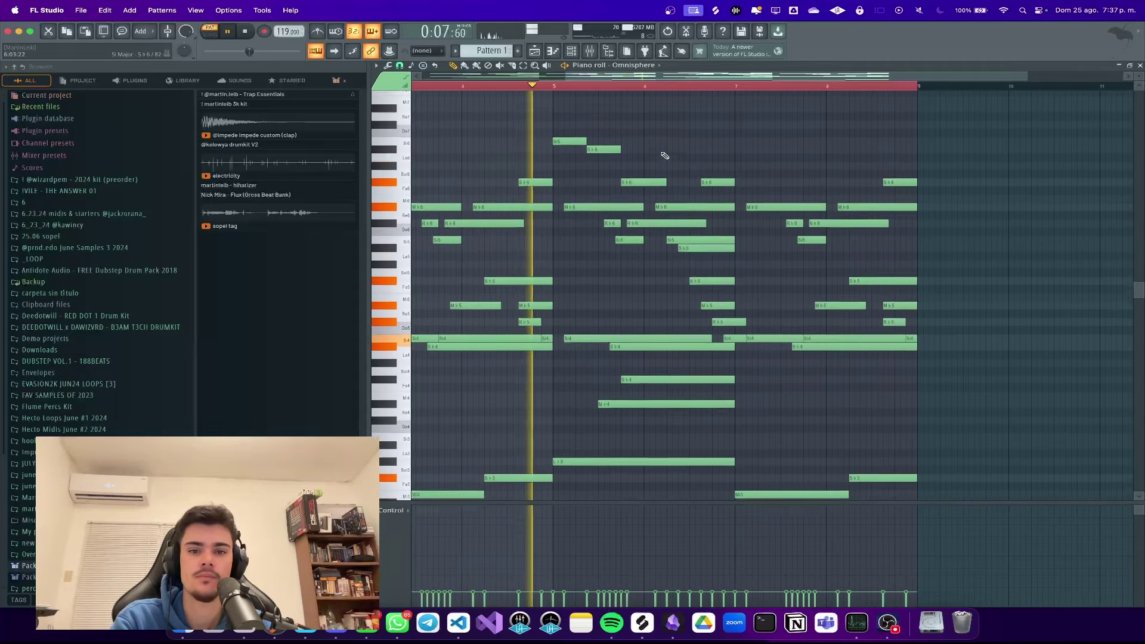
scroll(668, 158, "up", 3)
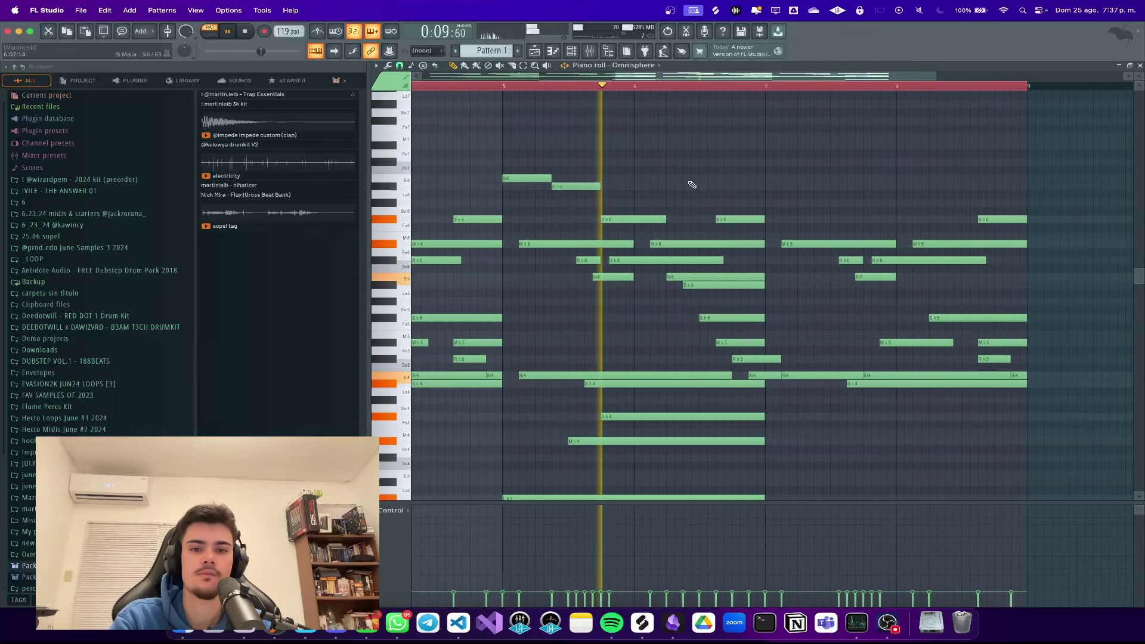
left_click(768, 179)
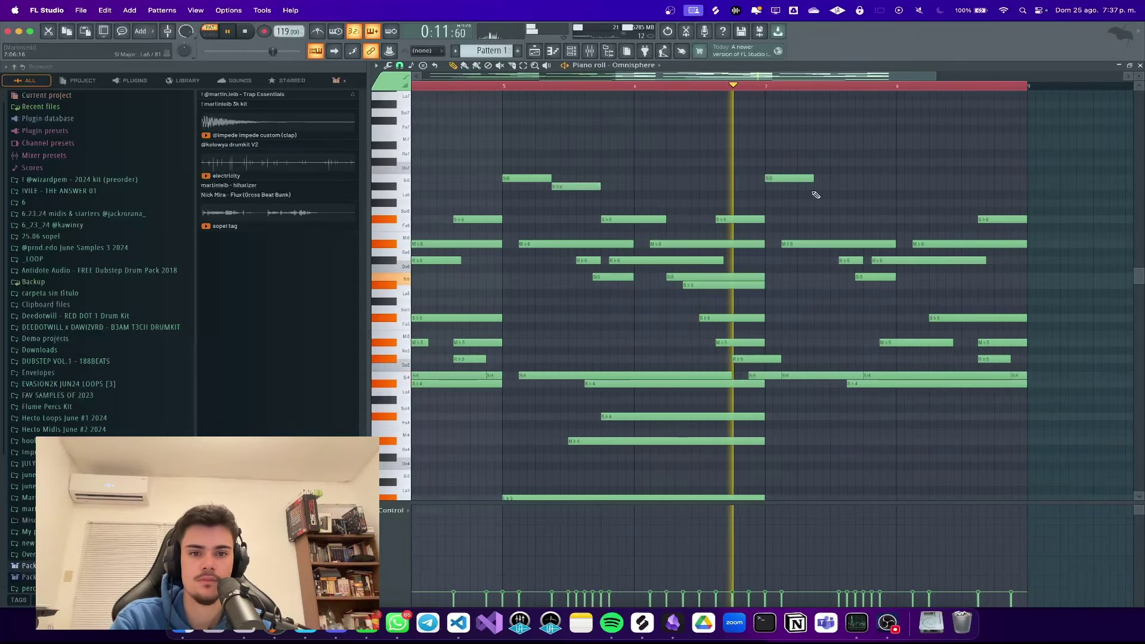
left_click(817, 187)
left_click(868, 219)
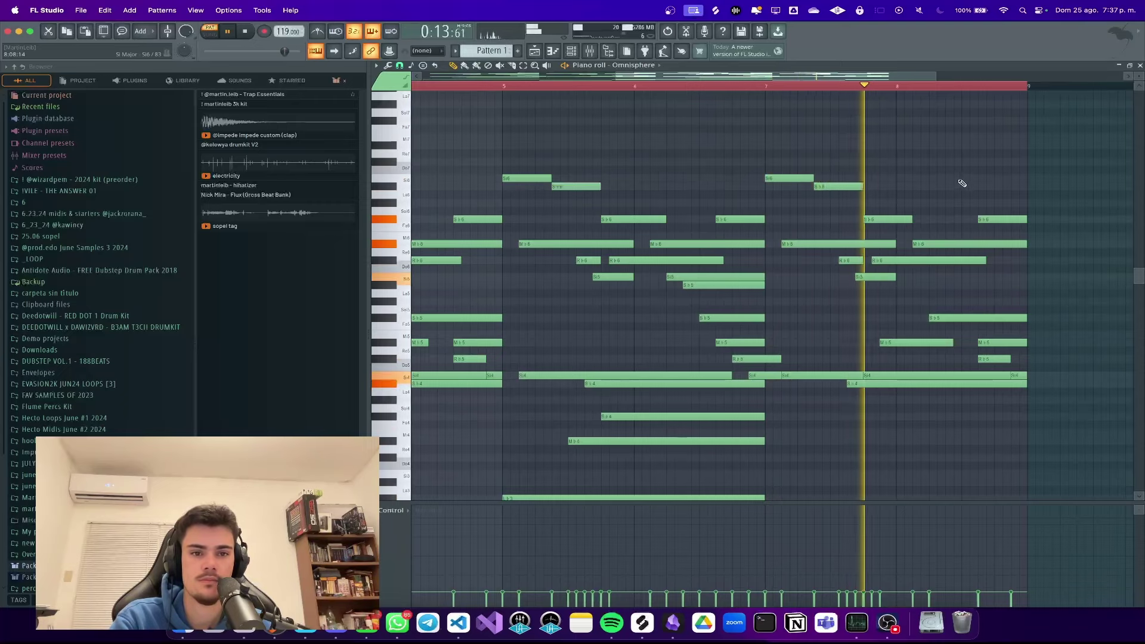
Step: Add a 4-step Reb7 at 8:09 and a 6-step Mib7 at 8:11
left_click(965, 161)
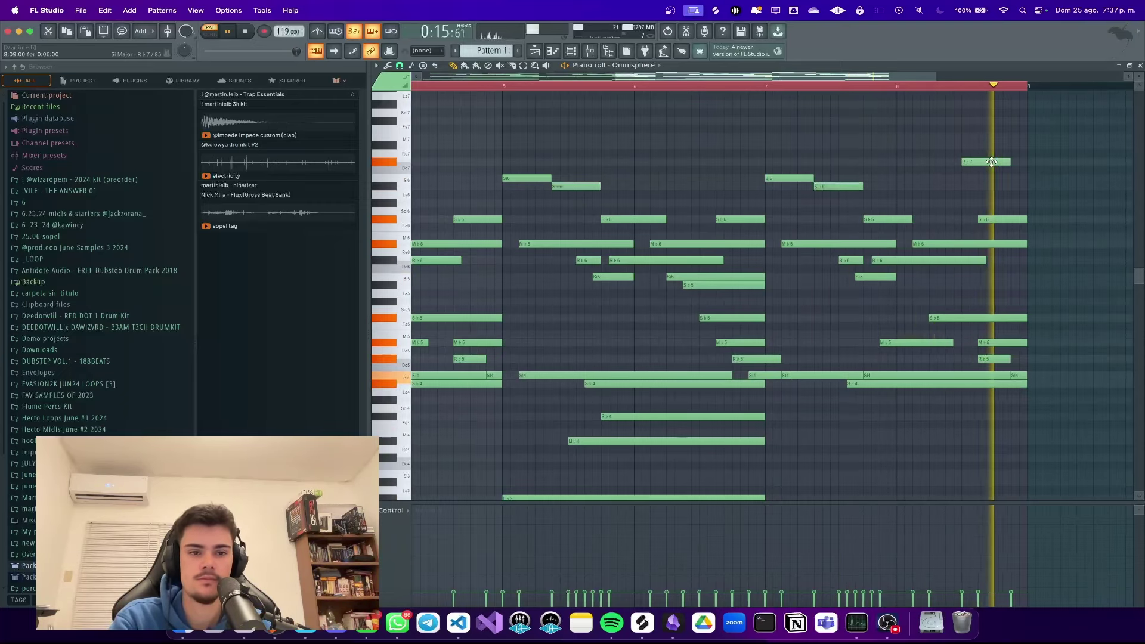
left_click(979, 146)
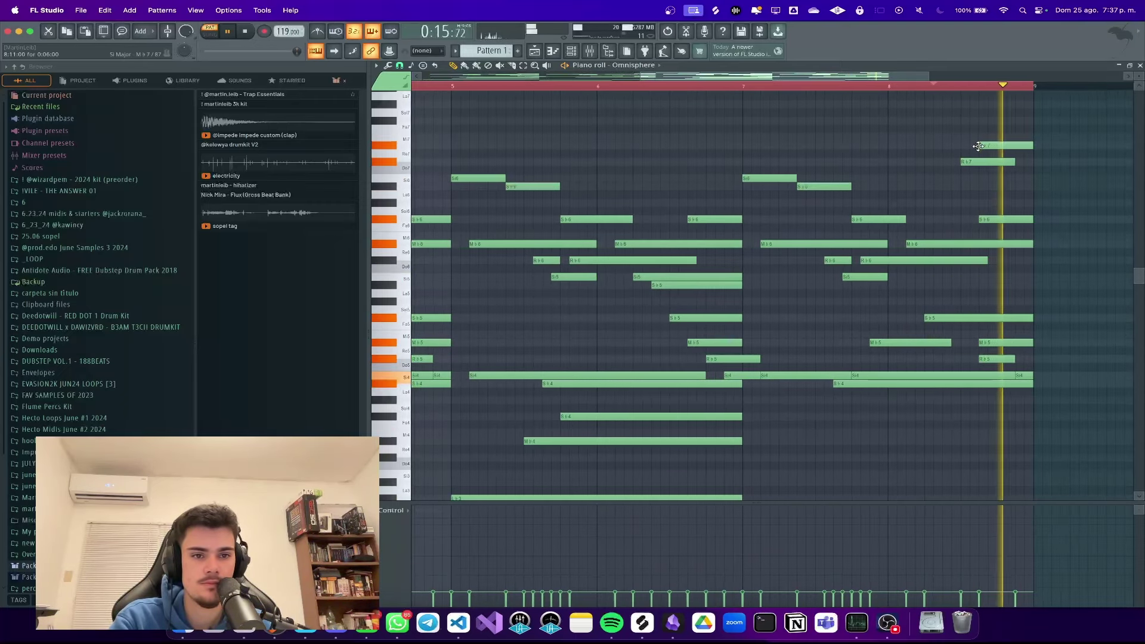
left_click_drag(1017, 162, 996, 162)
Step: Add a 2-step Sib6 at 8:13 and a 2-step Si6 at 8:15, ending at bar 9
left_click(1017, 186)
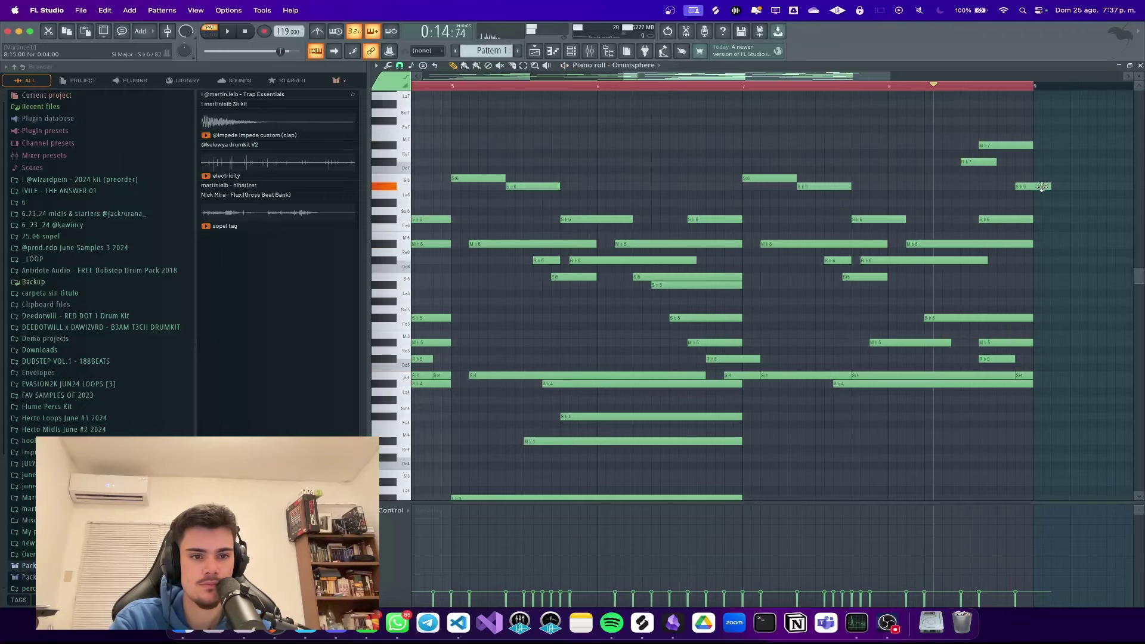
scroll(1043, 179, "up", 2)
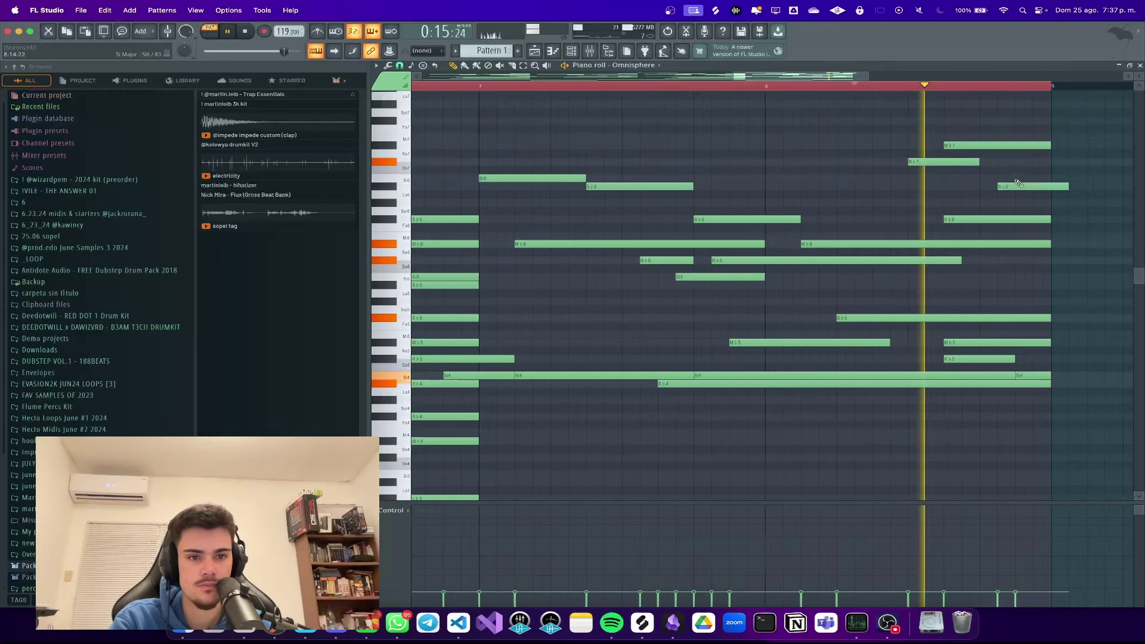
left_click(1039, 187)
left_click_drag(1067, 188, 990, 187)
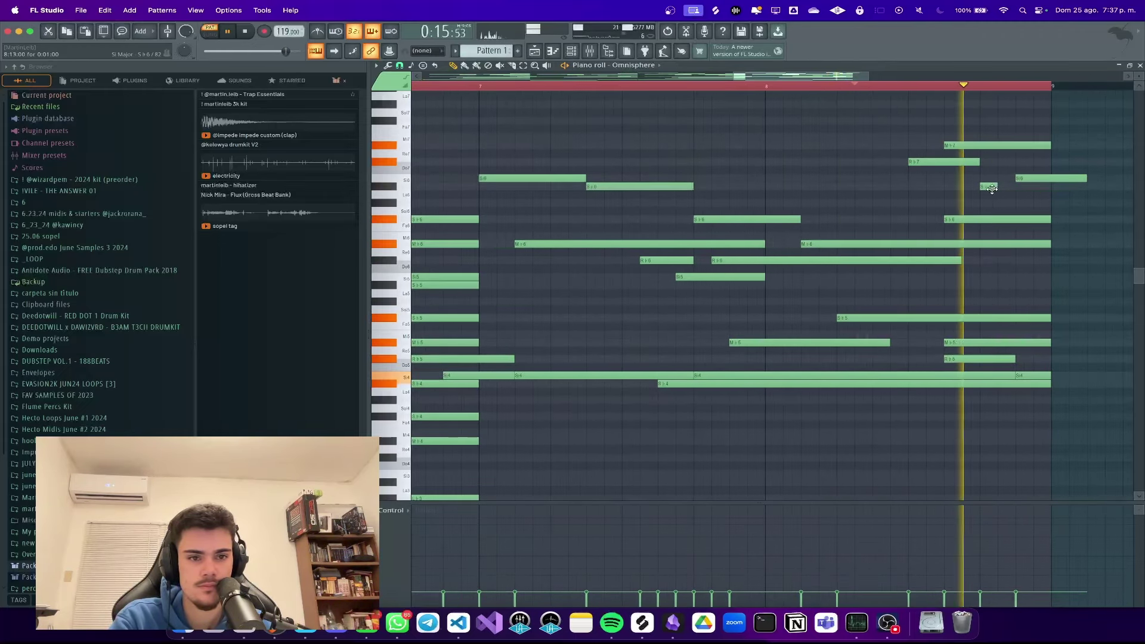
left_click_drag(1083, 179, 1049, 179)
Step: Add a two-bar Lab2 bass note at 1:01, an octave below the existing bass note
scroll(938, 209, "down", 4)
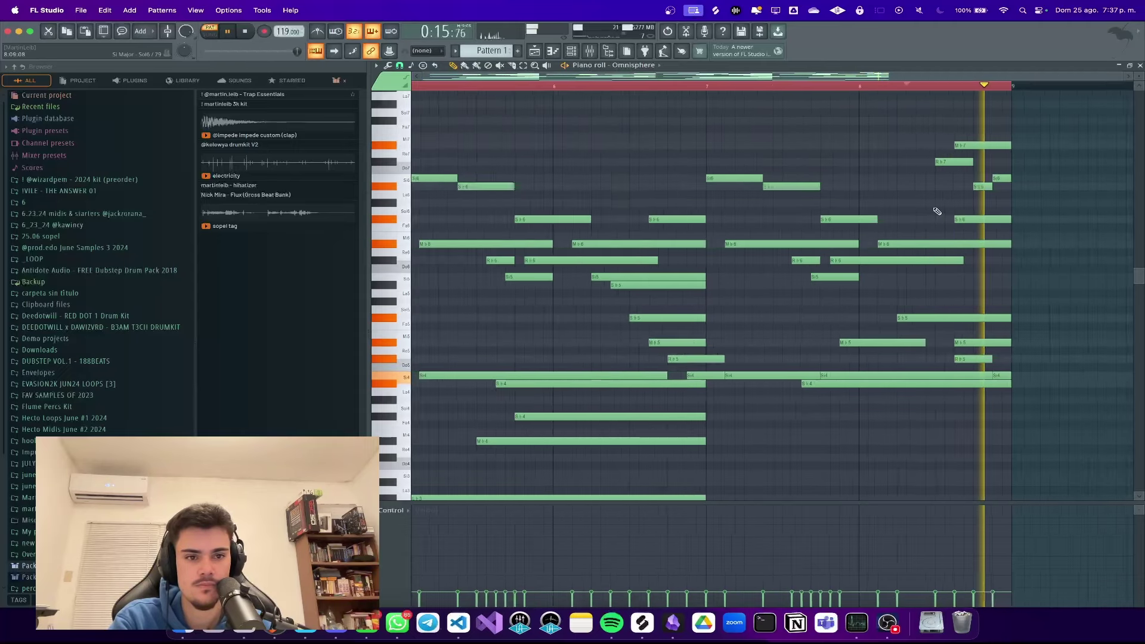
scroll(954, 208, "down", 4)
scroll(859, 208, "up", 2)
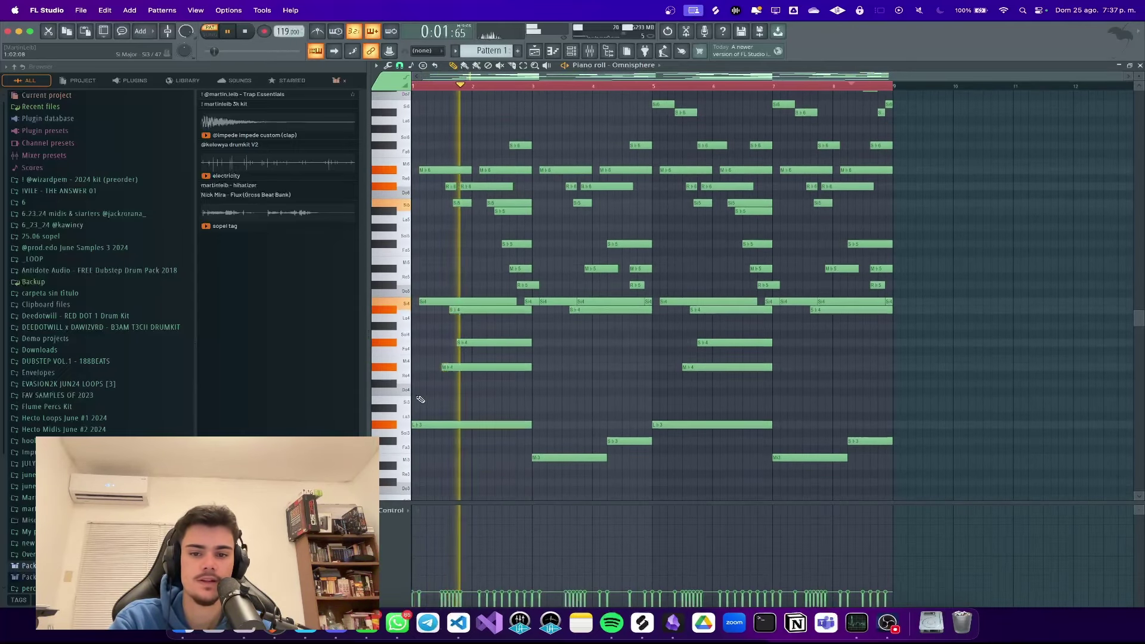
scroll(417, 402, "up", 1)
scroll(415, 408, "down", 3)
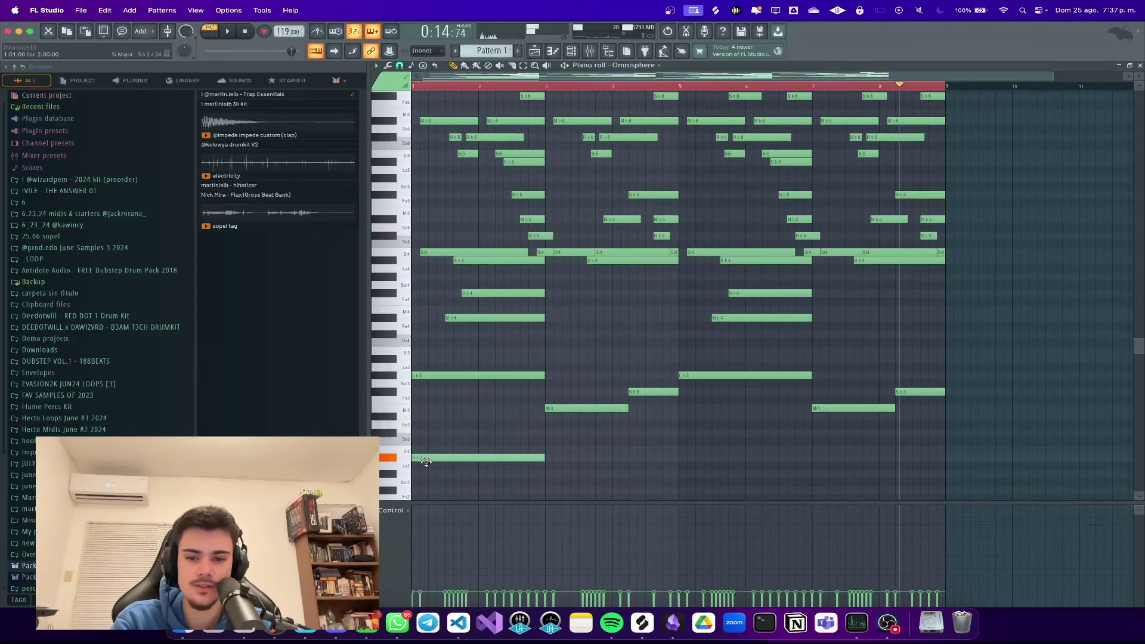
scroll(434, 436, "down", 5)
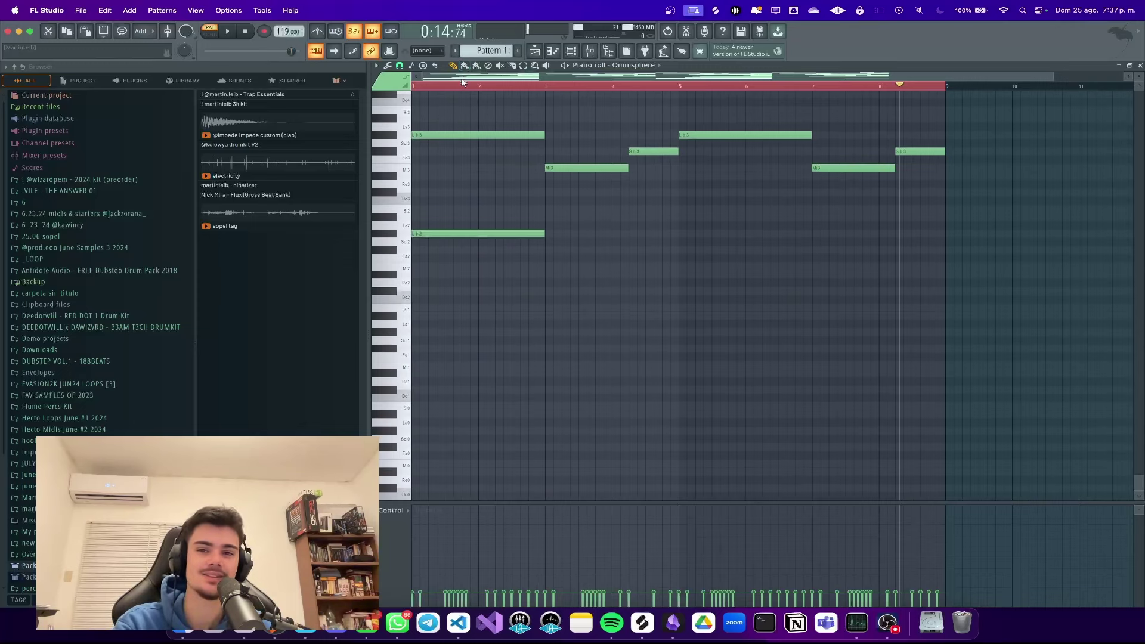
Step: Clear the time selection and duplicate the bass notes of bars 3 to 8 one octave lower
left_click(465, 84, "super")
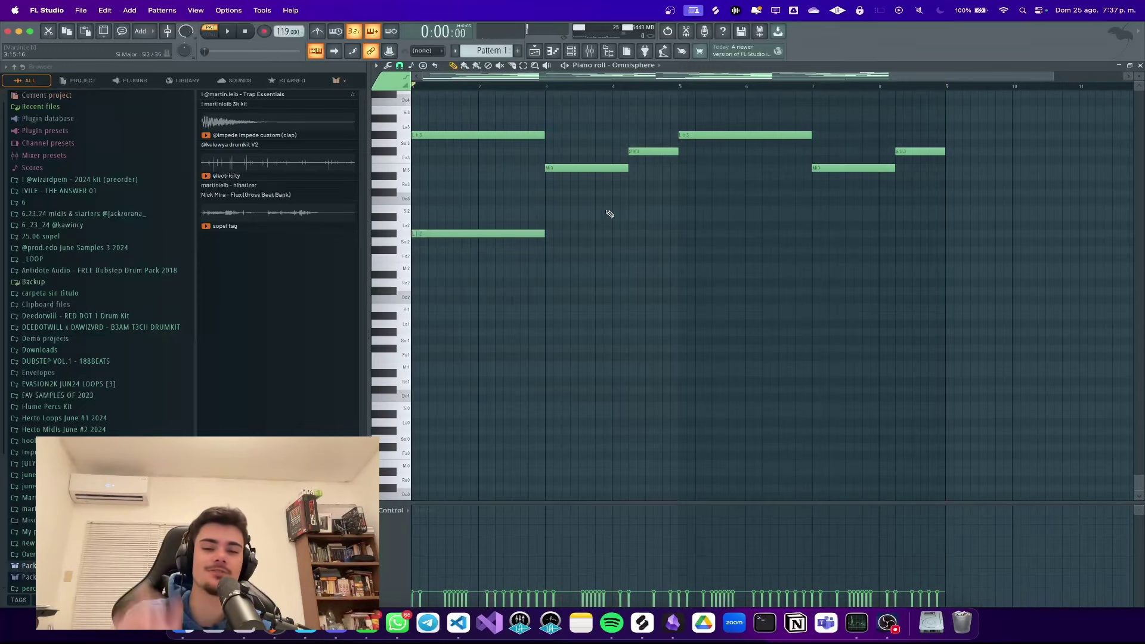
left_click_drag(605, 187, 965, 144)
key("space")
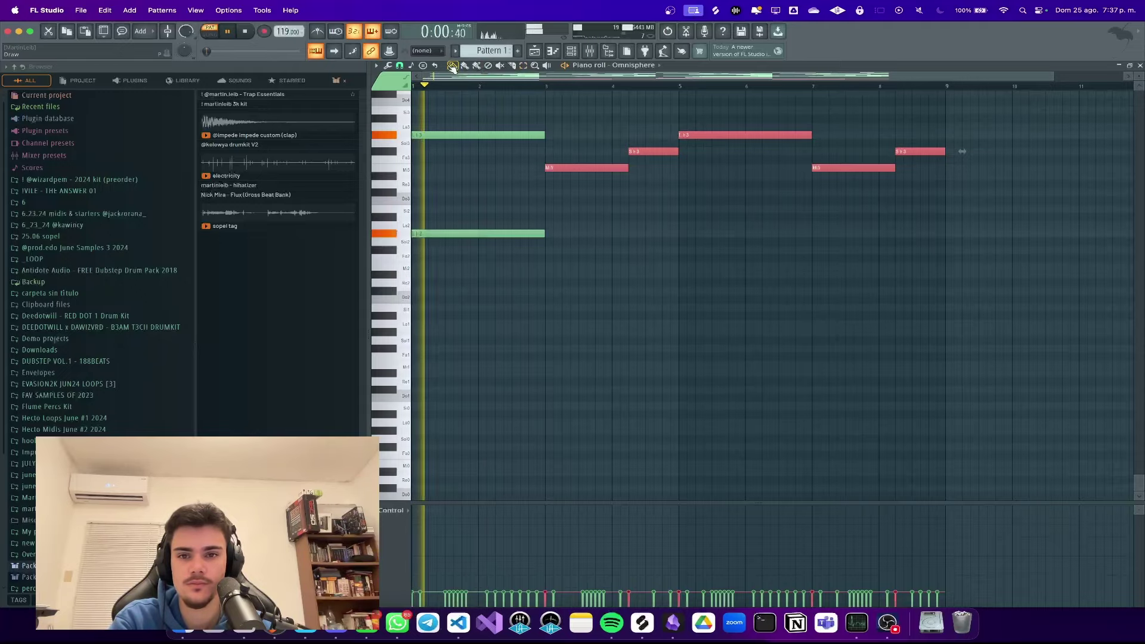
key("super+c")
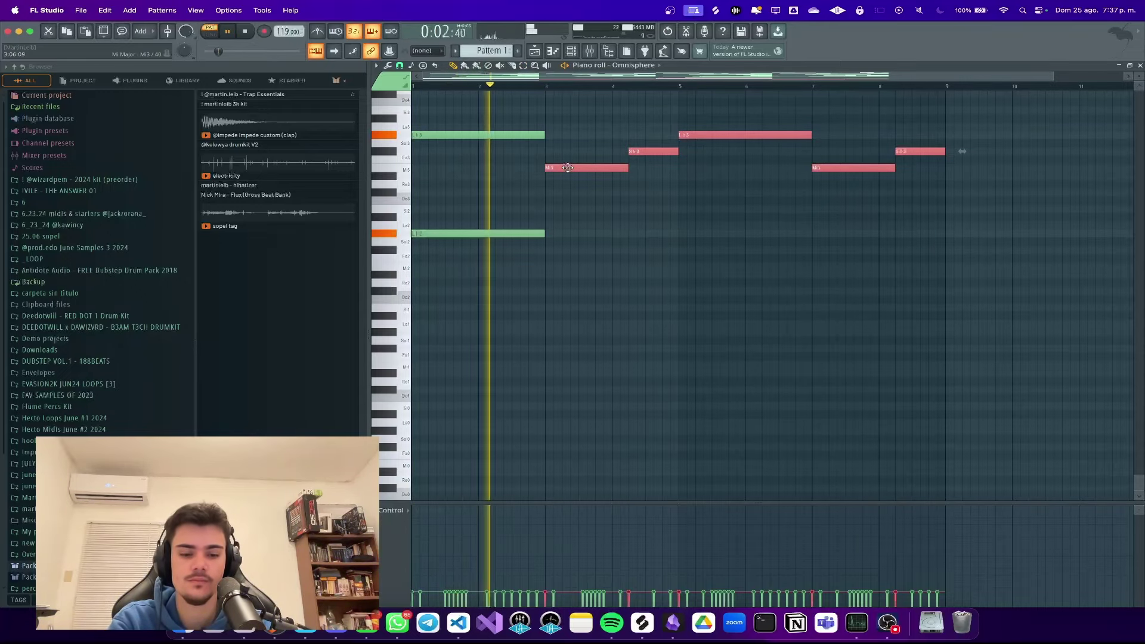
key("super+v")
key("super+Down")
scroll(570, 170, "up", 6)
left_click(604, 245, "super")
scroll(604, 240, "up", 3)
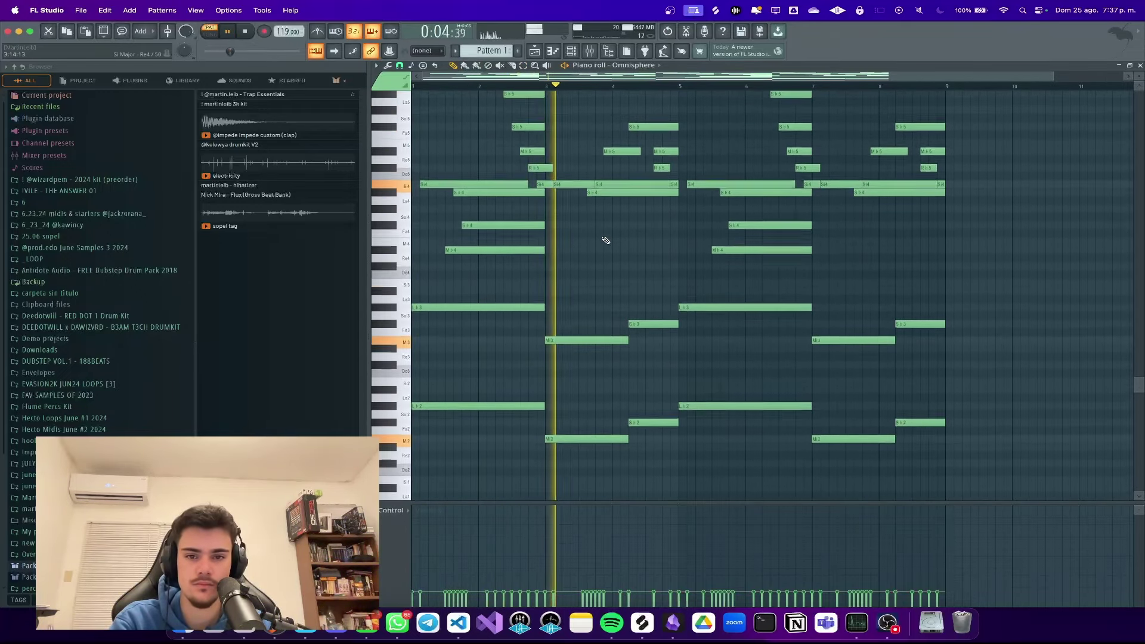
Step: Duplicate the whole eight-bar pattern into bars 9 to 16 and clear the selection
key("super+b")
scroll(600, 233, "down", 3)
scroll(600, 232, "up", 3)
scroll(601, 234, "up", 1)
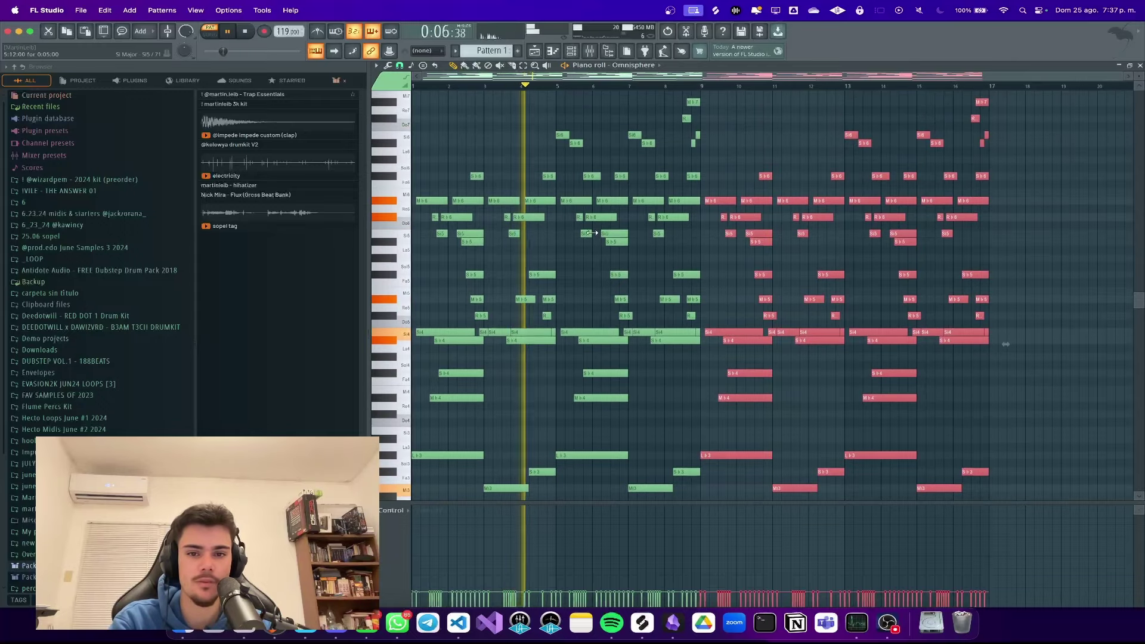
scroll(567, 230, "down", 6)
scroll(579, 251, "up", 2)
scroll(598, 258, "up", 5)
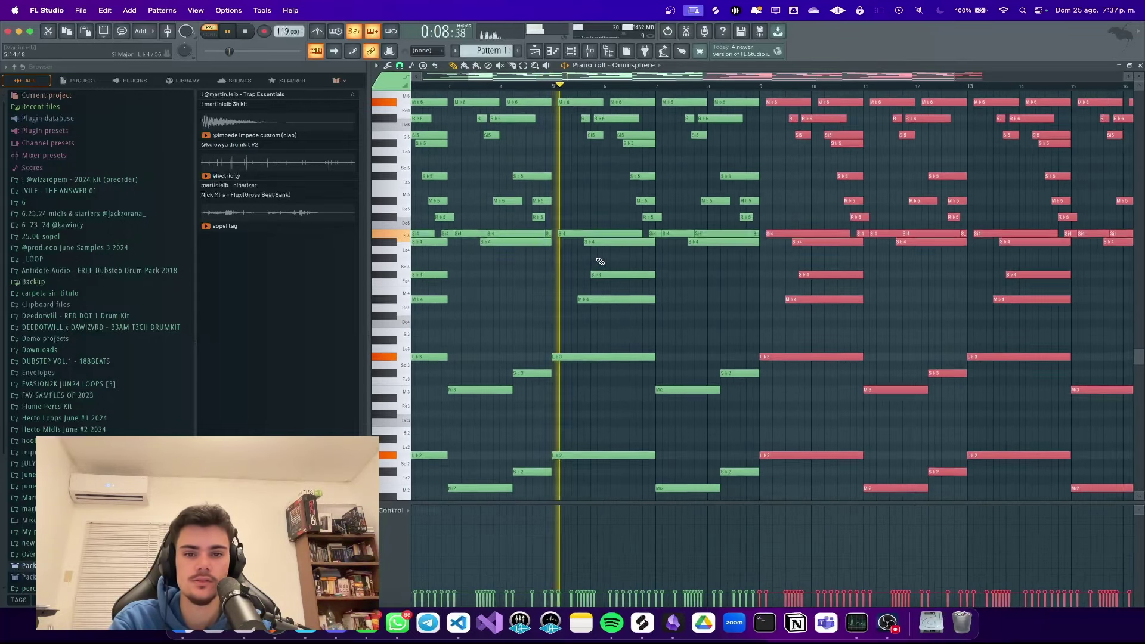
scroll(729, 320, "down", 3)
scroll(728, 319, "down", 2)
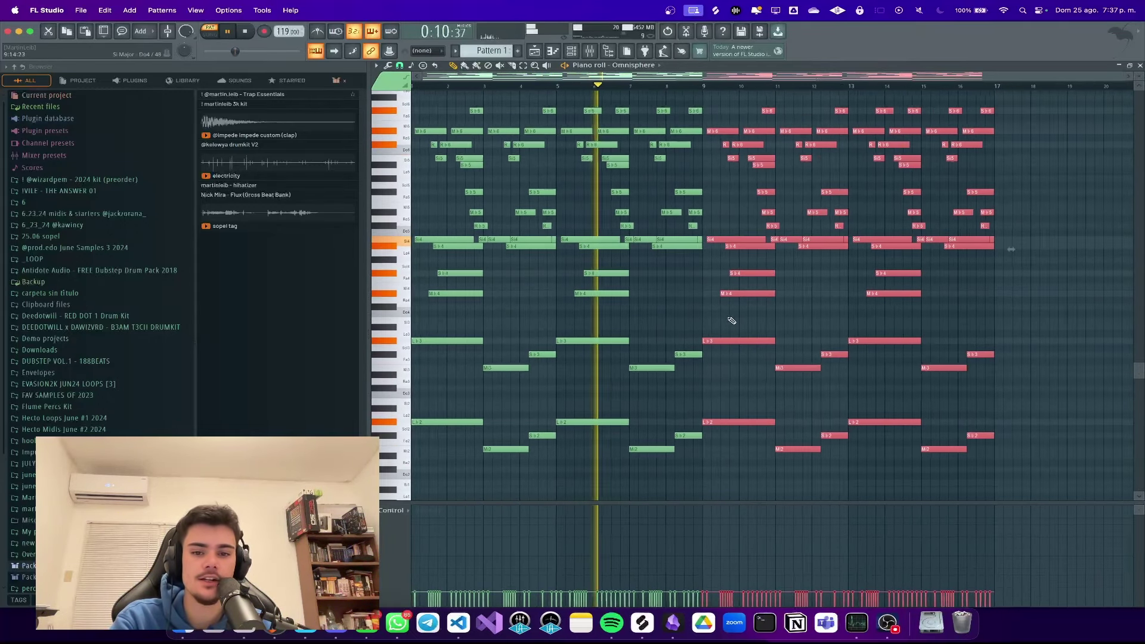
left_click(526, 174)
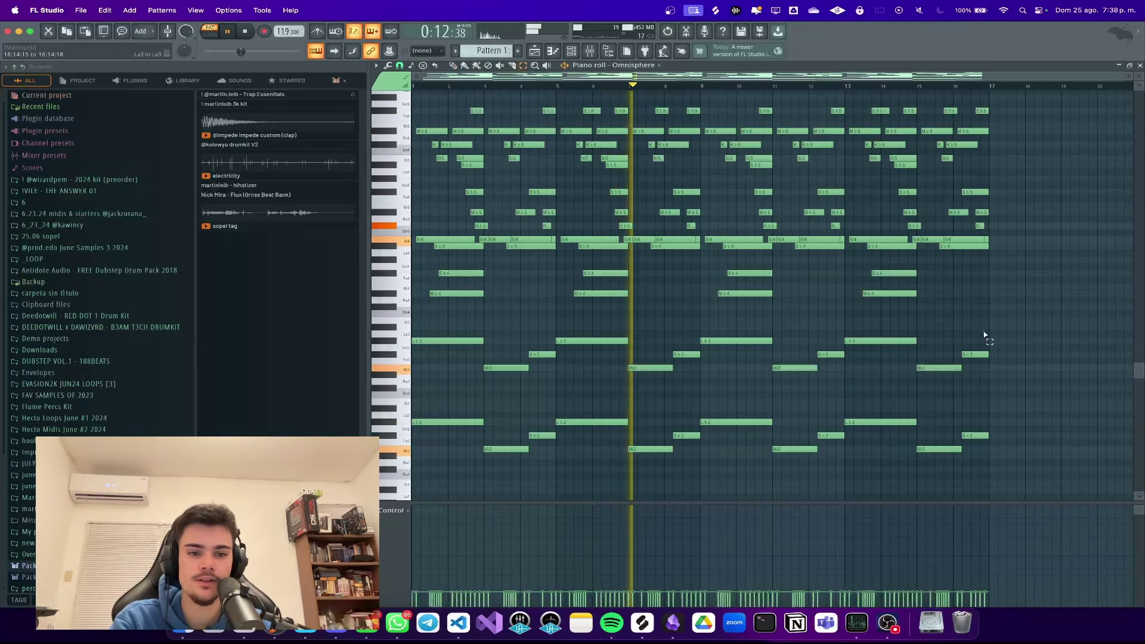
Step: Listen through the sixteen-bar pattern while checking its bass notes and the channel list
left_click_drag(984, 334, 414, 460)
left_click(822, 471)
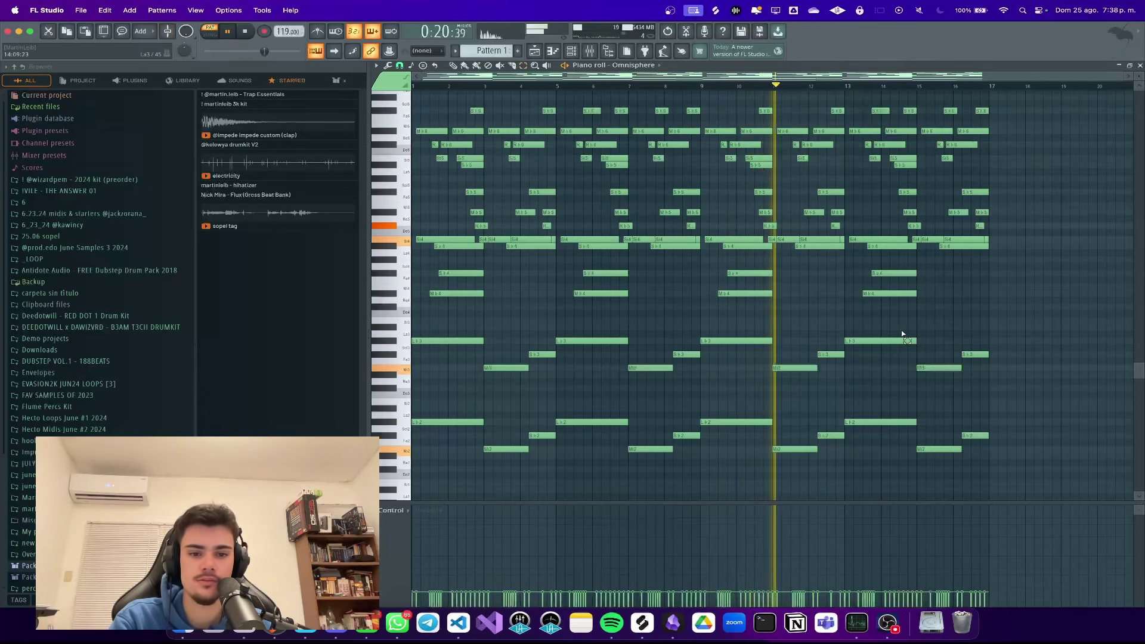
scroll(954, 337, "up", 3)
scroll(982, 348, "up", 3)
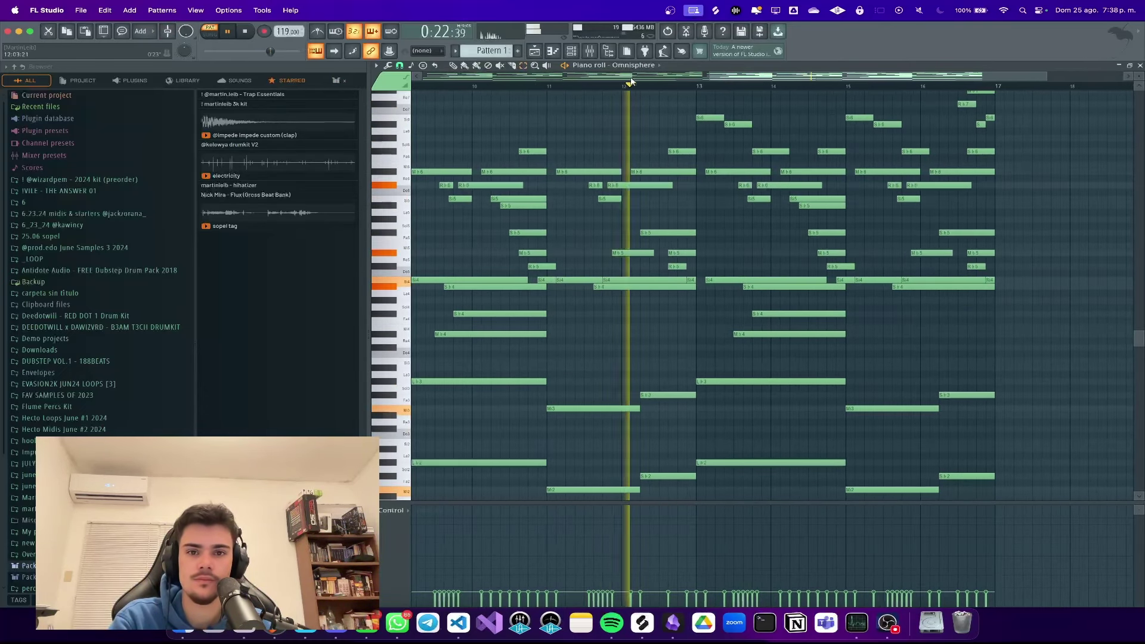
key("F6")
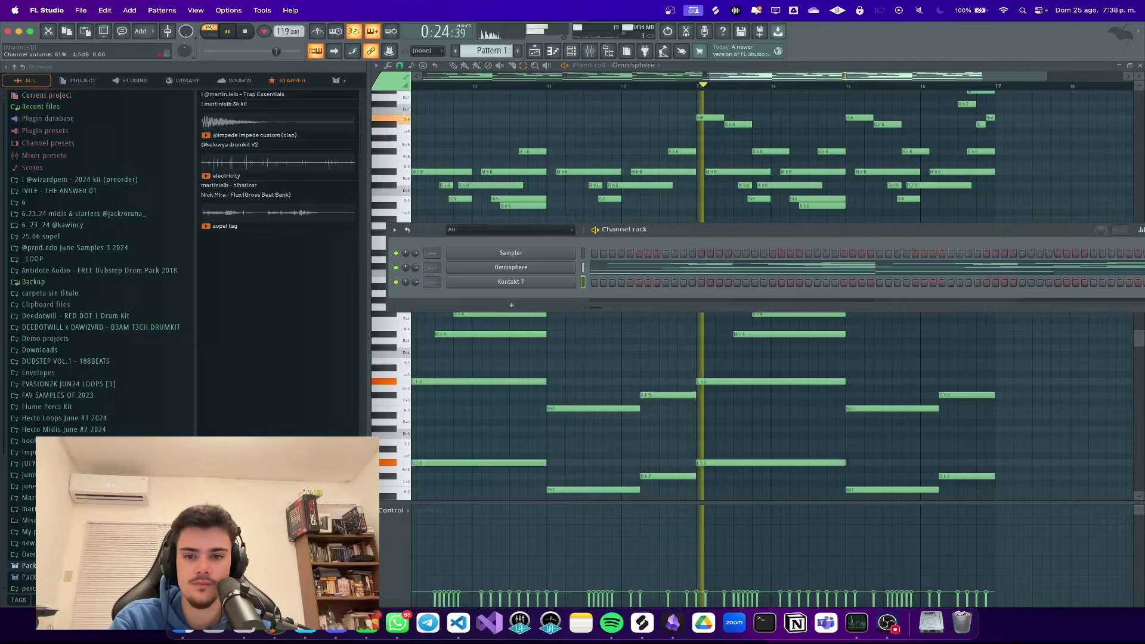
key("F6")
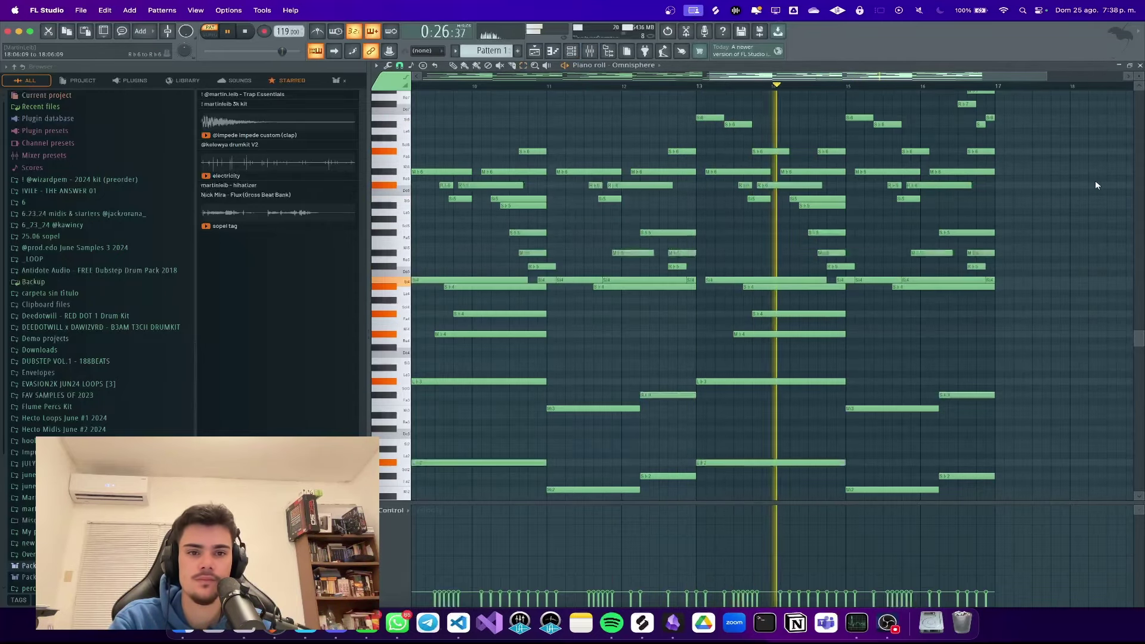
scroll(1049, 223, "down", 5)
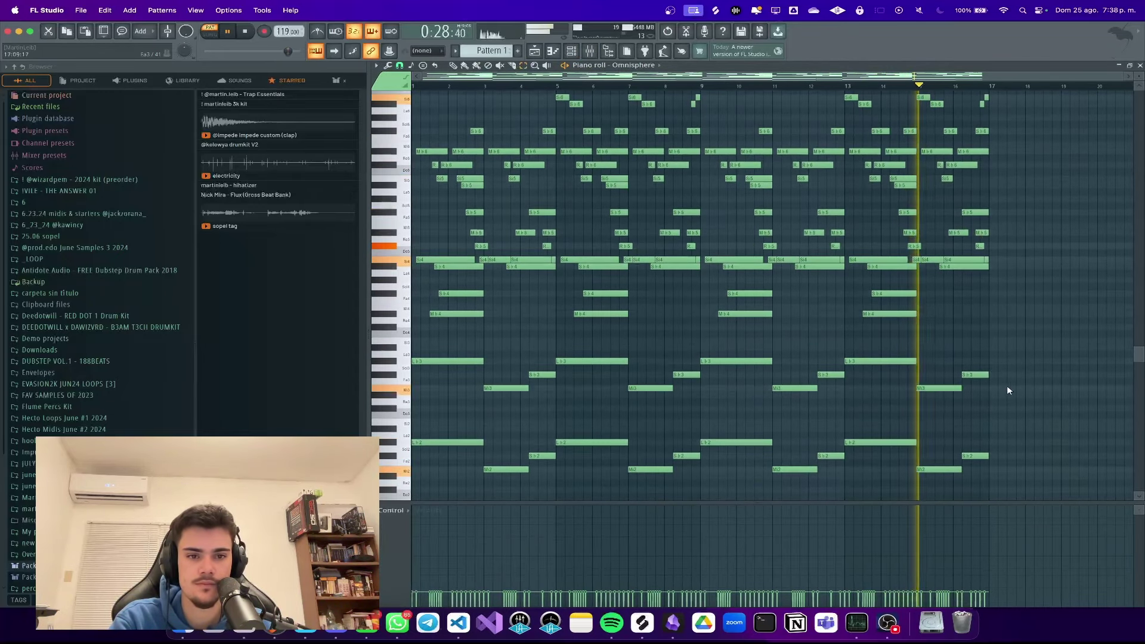
Step: Stop playback and duplicate the high counter-melody of bars 5 to 8 into bars 9 to 12, excluding the Sib6 notes ending bars 6 and 8
left_click_drag(1040, 480, 527, 211)
scroll(692, 127, "up", 3)
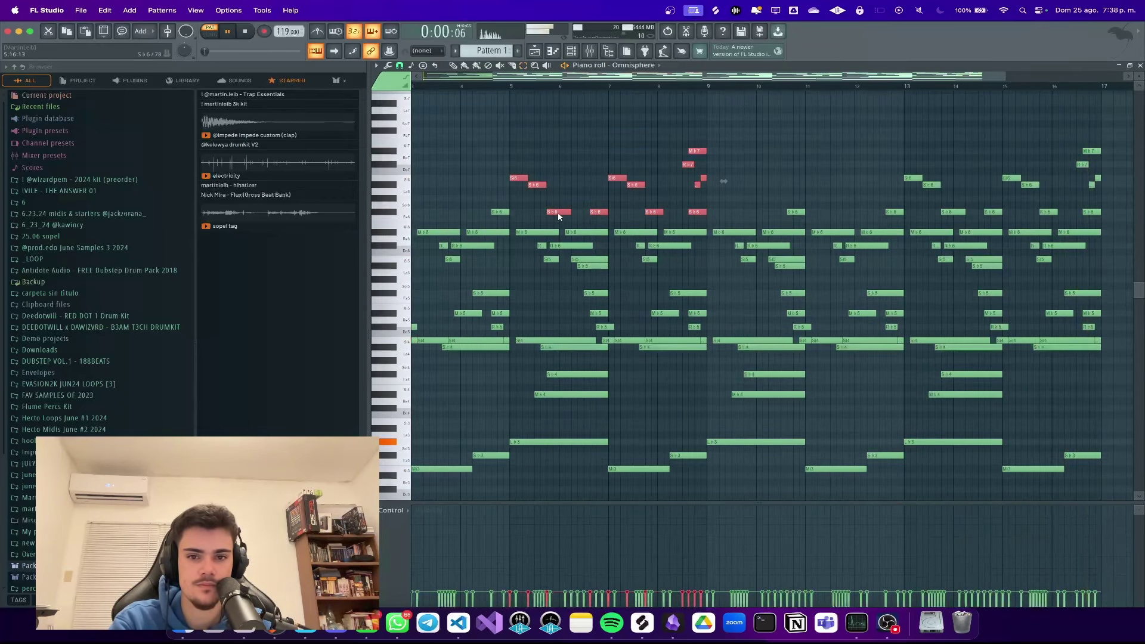
key("space")
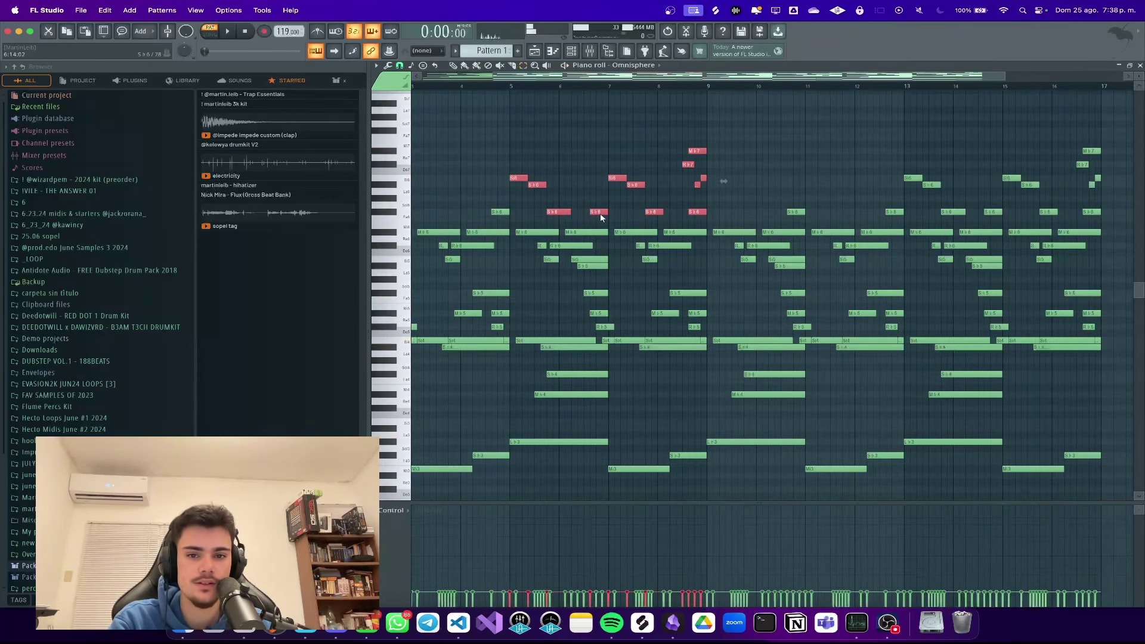
left_click(699, 212, "ctrl")
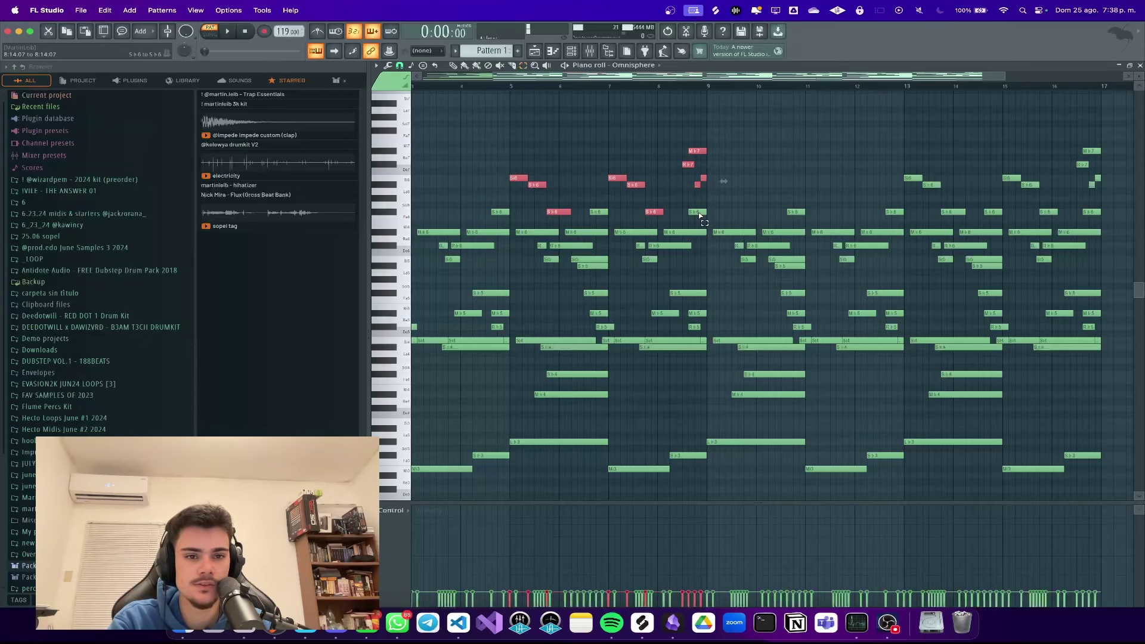
left_click(400, 65)
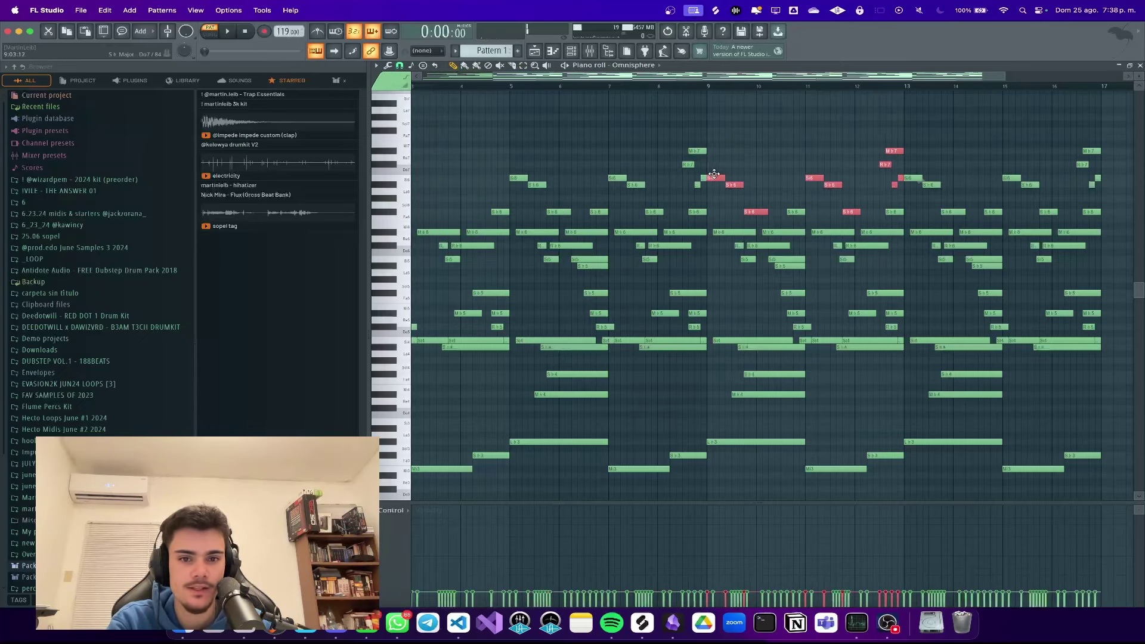
scroll(728, 141, "down", 3)
scroll(728, 118, "down", 5)
scroll(609, 274, "up", 5)
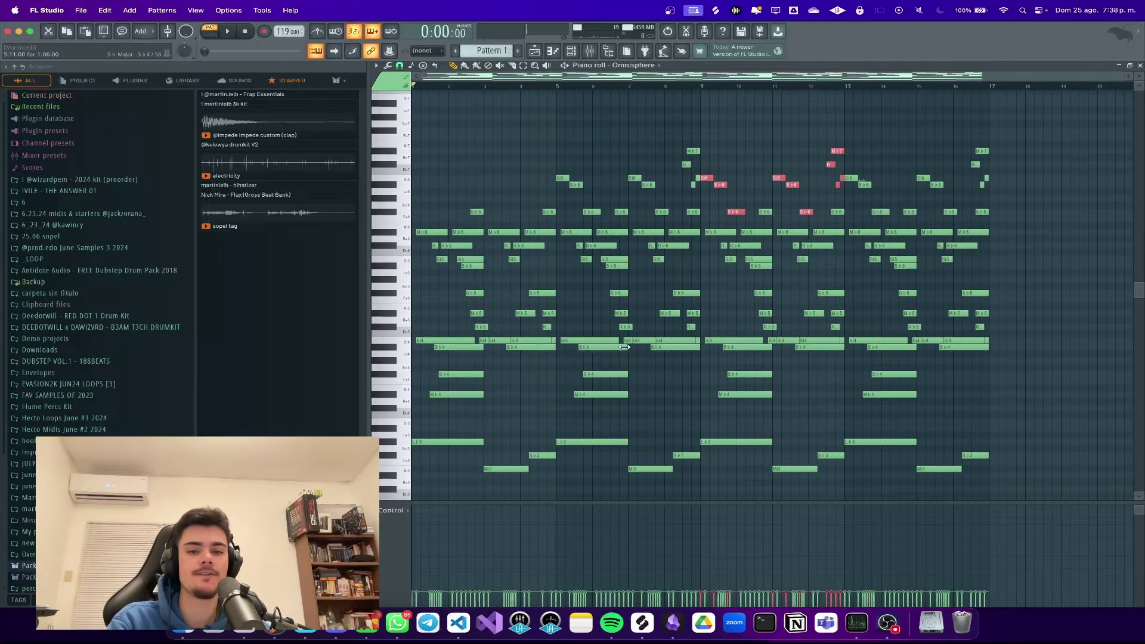
left_click(675, 345)
scroll(675, 344, "down", 2)
scroll(673, 340, "up", 1)
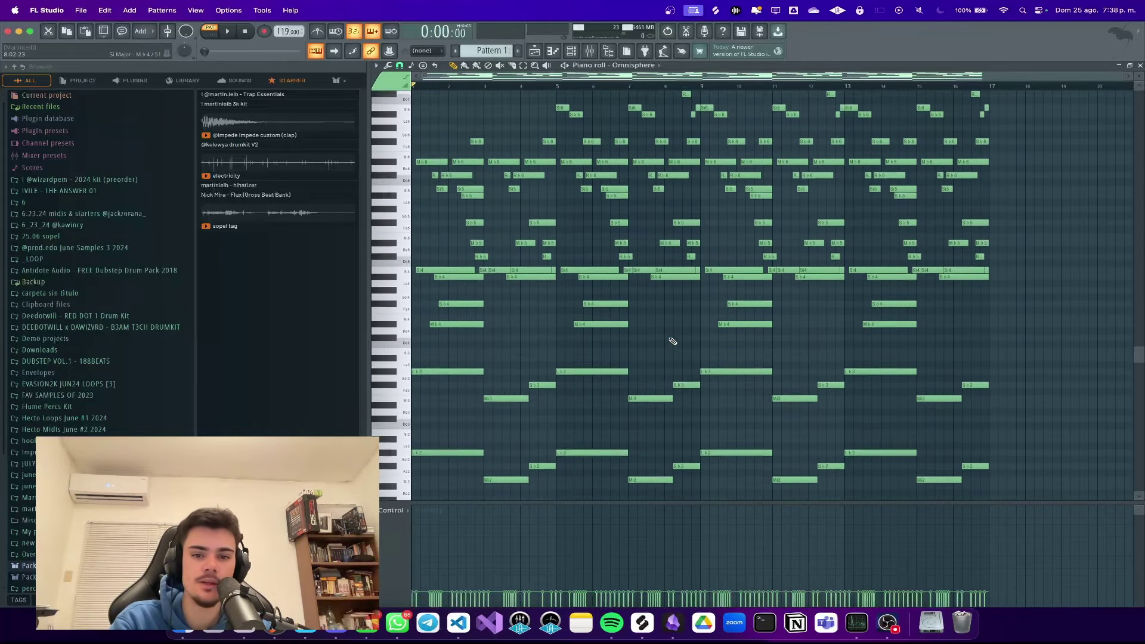
scroll(674, 343, "down", 2)
scroll(674, 350, "up", 3)
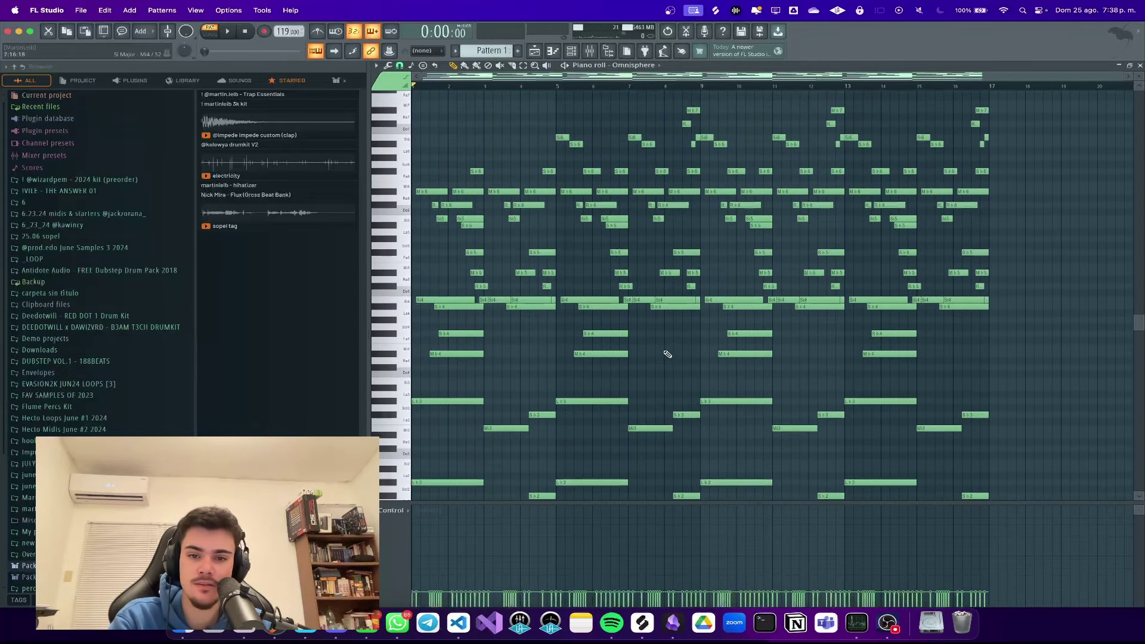
scroll(673, 345, "down", 1)
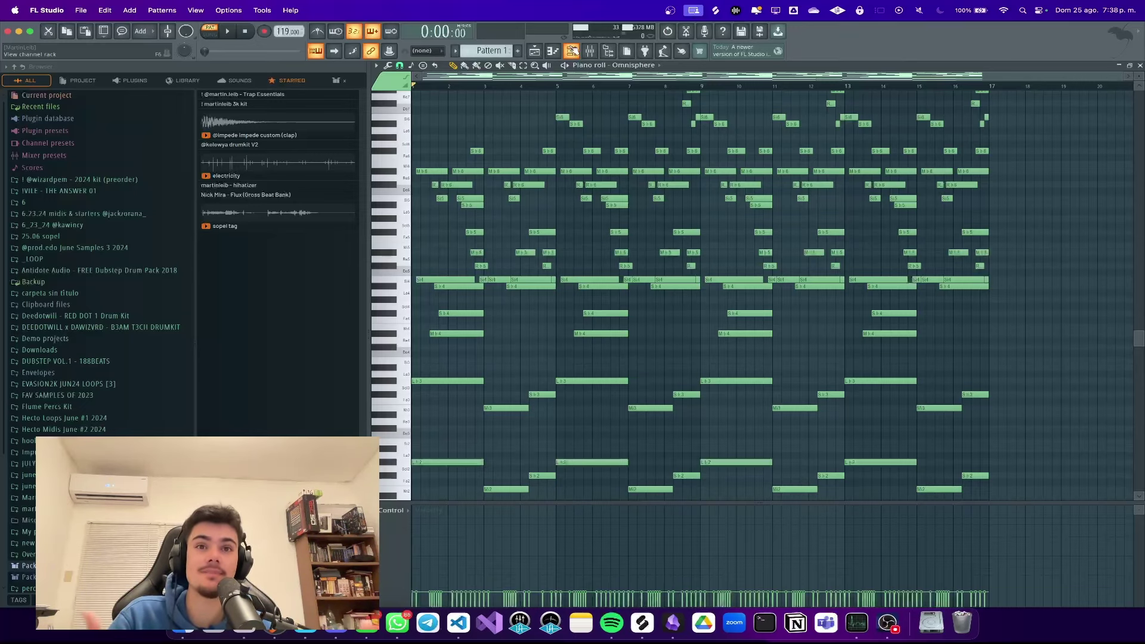
scroll(701, 124, "up", 2)
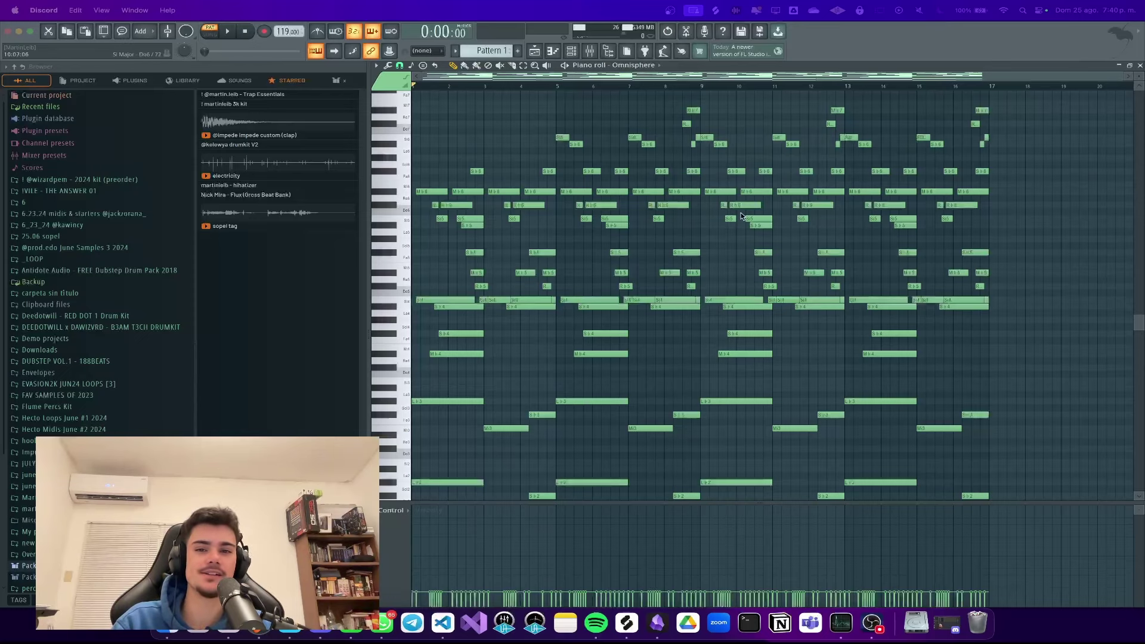
Step: Load the Strings A instrument from the Albion NEO library into Kontakt 7 and close the plugin window
left_click(572, 52)
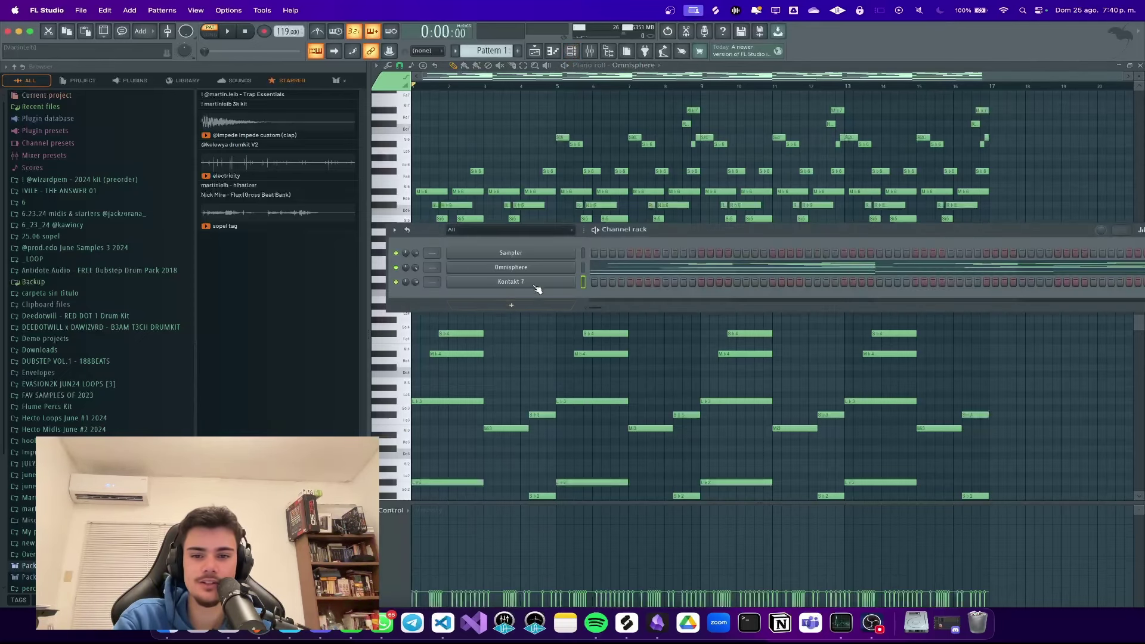
left_click(529, 289)
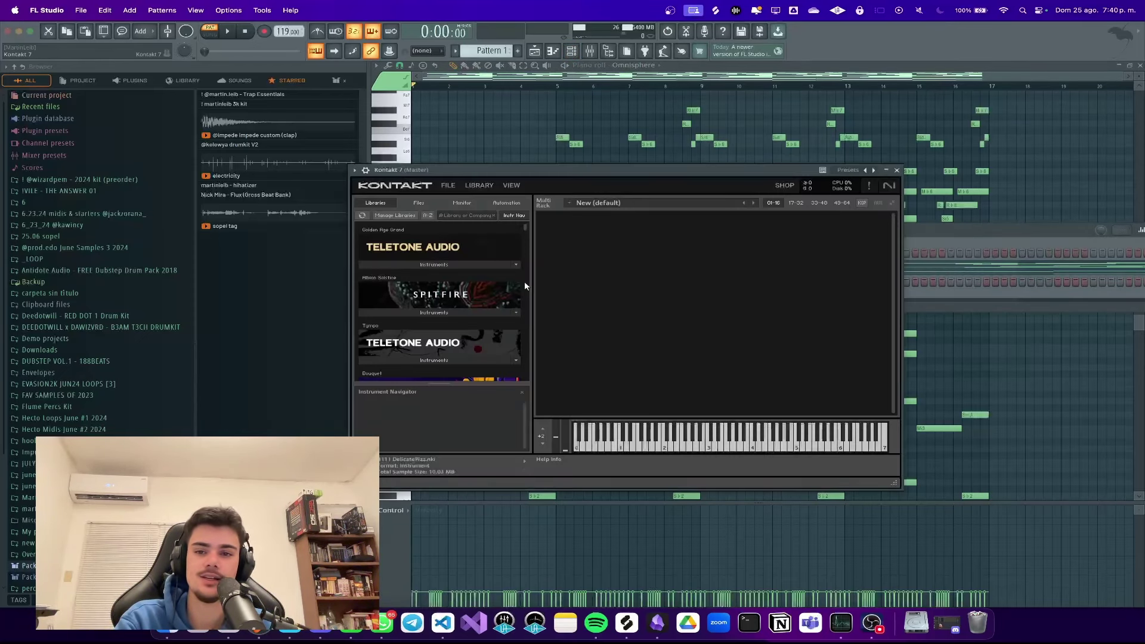
scroll(446, 272, "down", 5)
scroll(446, 272, "up", 3)
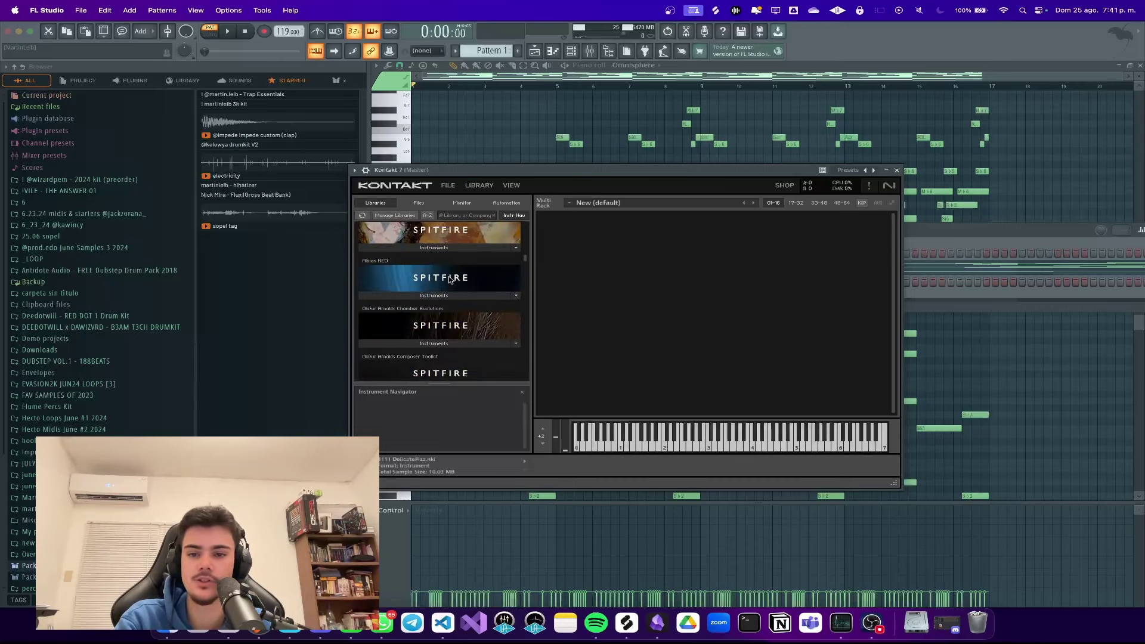
left_click(444, 295)
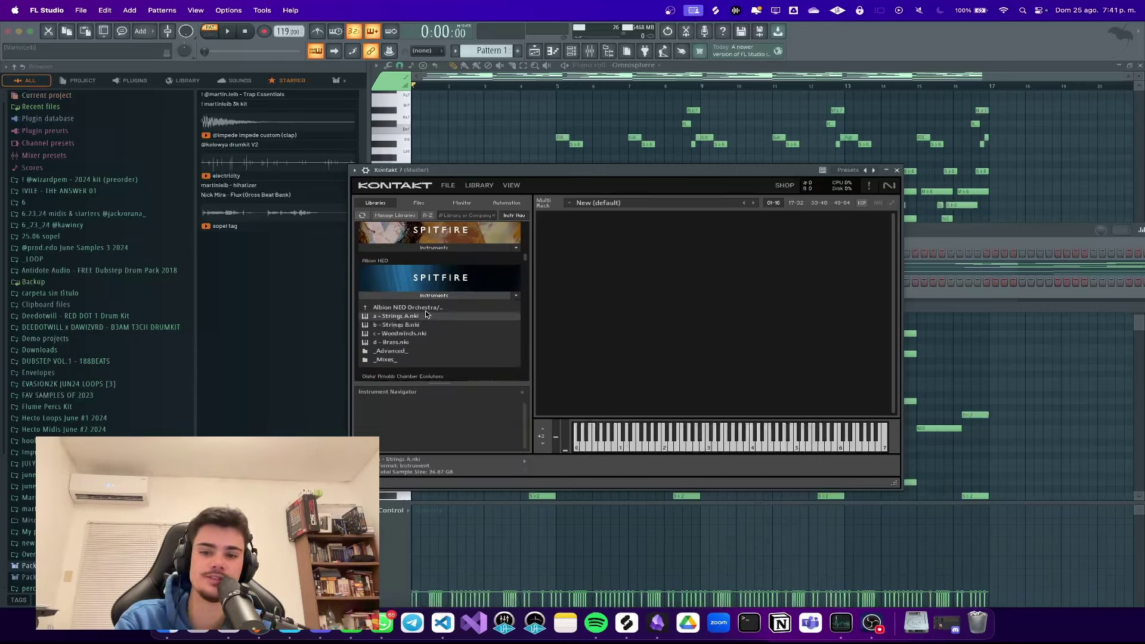
double_click(428, 315)
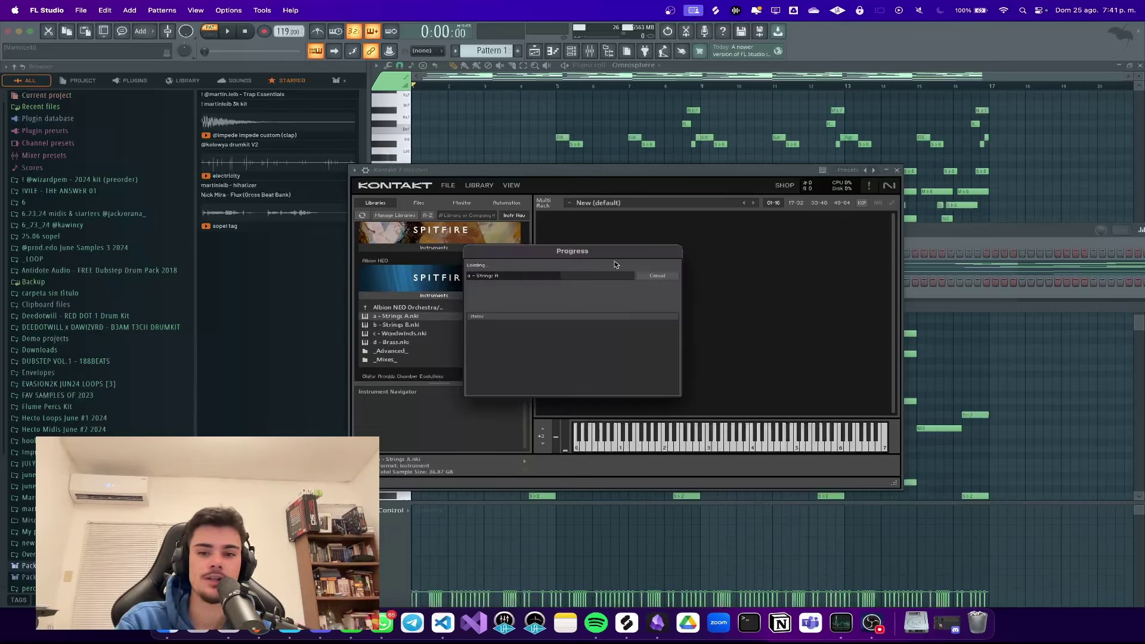
left_click_drag(615, 263, 693, 280)
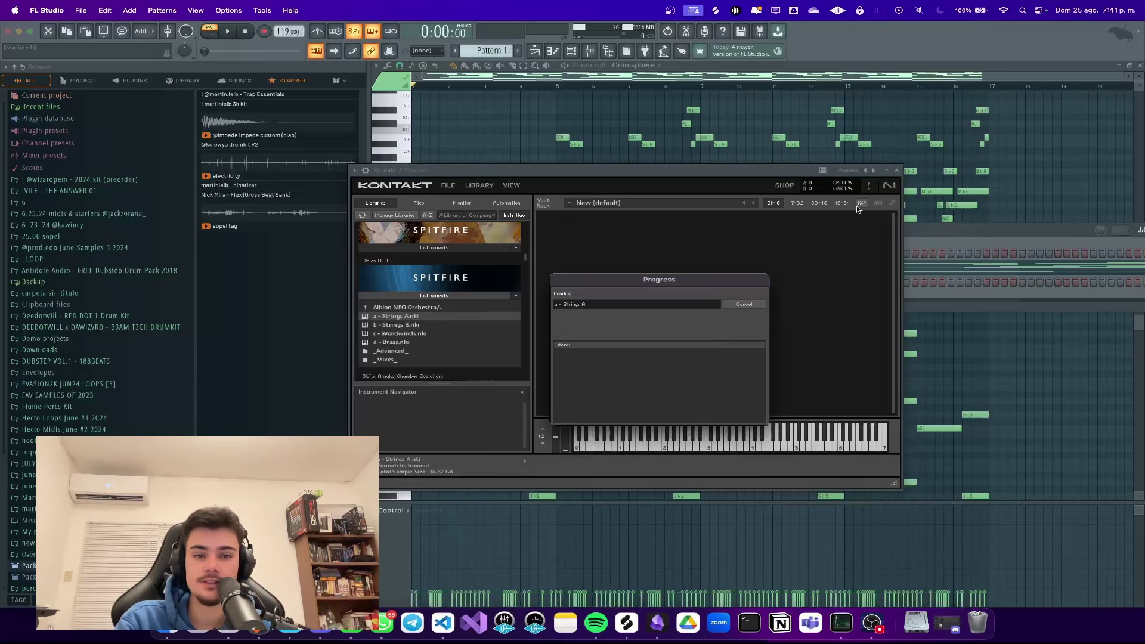
left_click(896, 170)
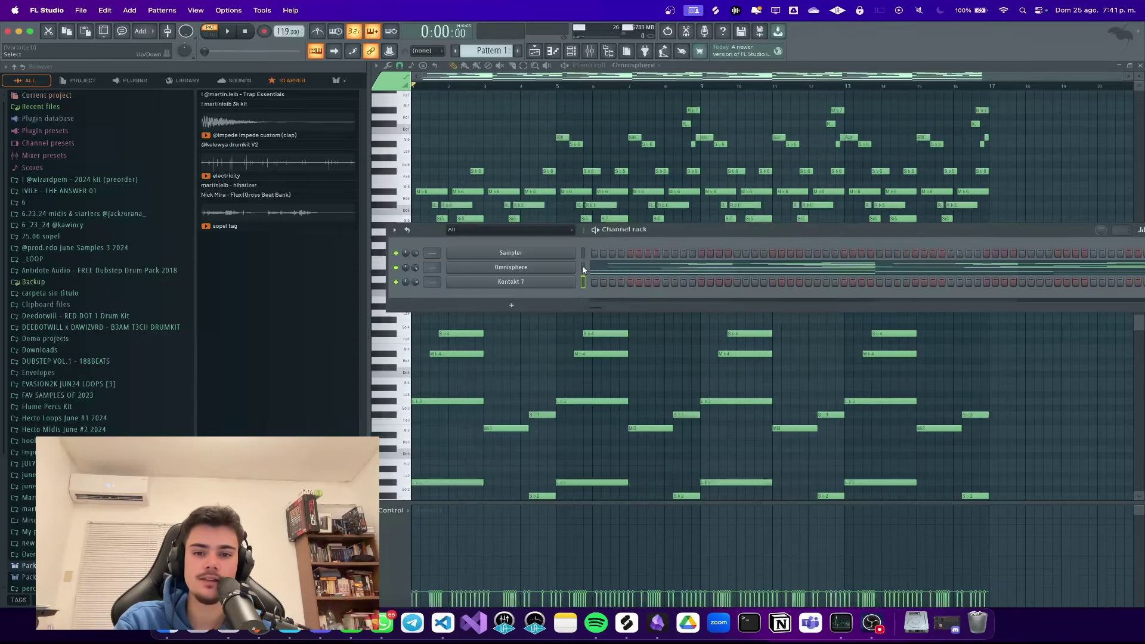
Step: Move all notes from the Omnisphere channel to Kontakt 7 and play them with its piano roll open
key("ctrl+x")
key("super+v")
key("space")
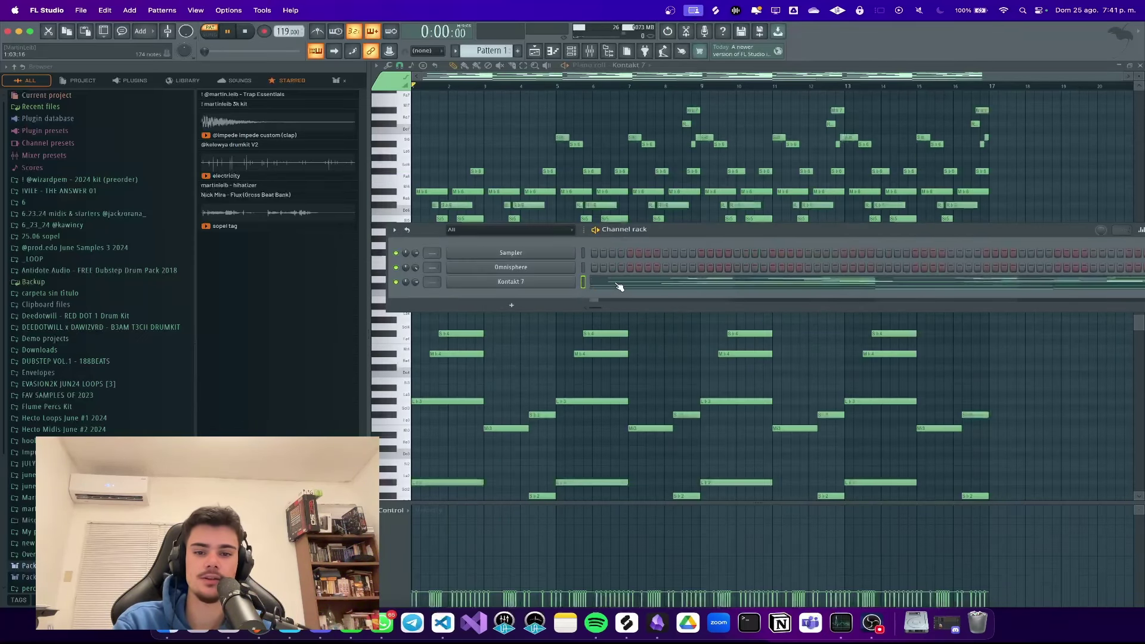
left_click(618, 283)
left_click(618, 283)
Step: Listen to the pattern with the Kontakt strings, following its notes in the piano roll, and stop playback
scroll(449, 237, "up", 5)
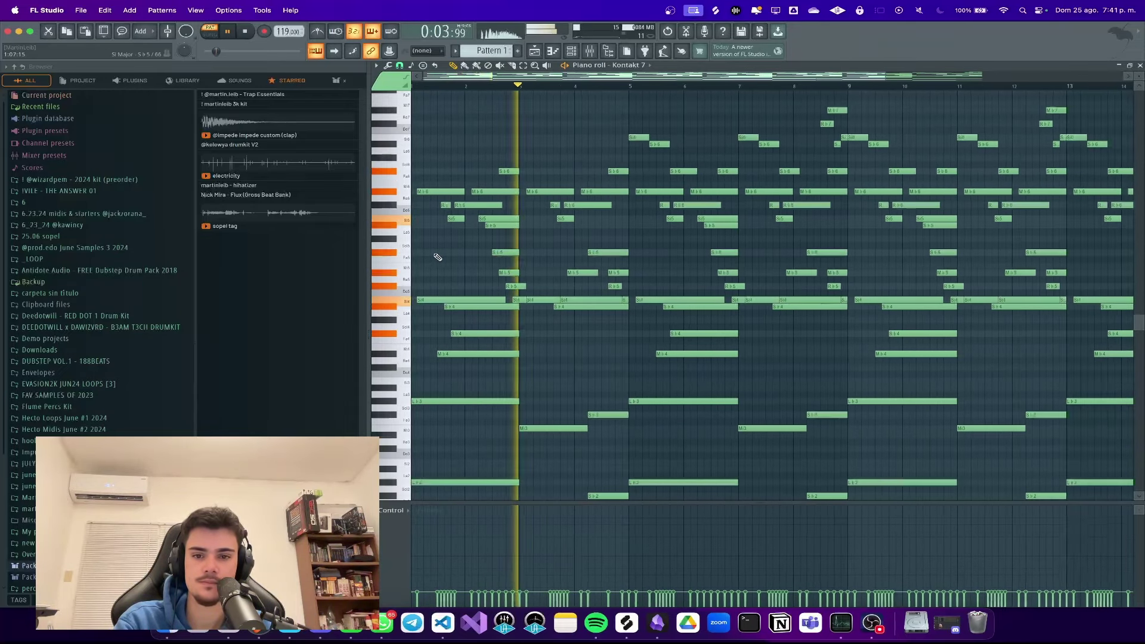
scroll(489, 265, "down", 3)
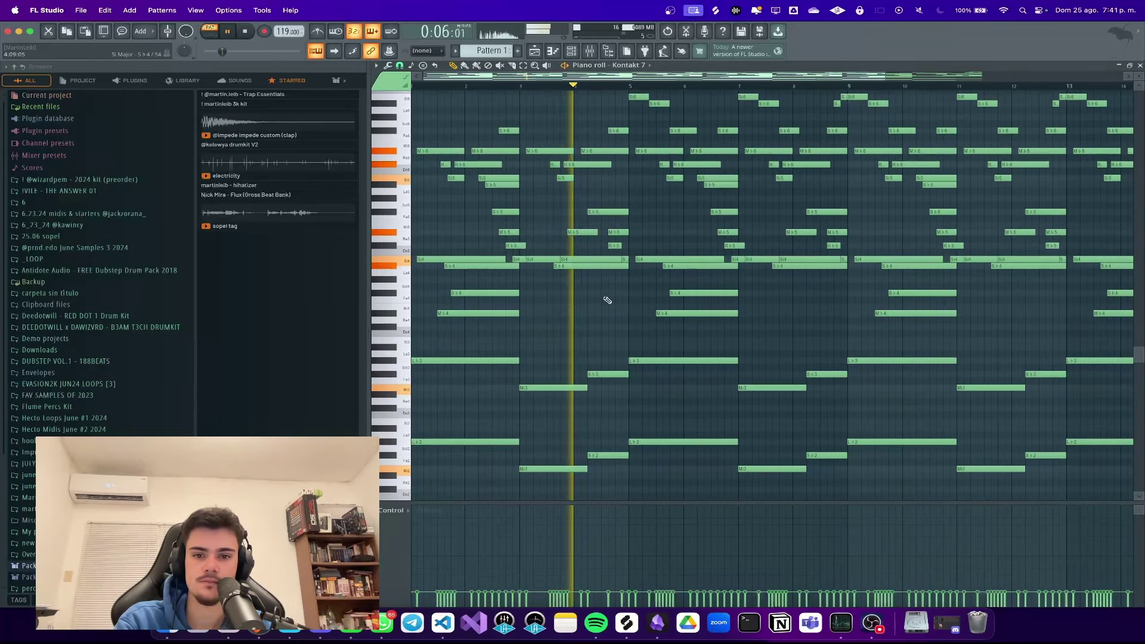
scroll(607, 300, "up", 1)
scroll(628, 309, "down", 2)
scroll(639, 310, "up", 2)
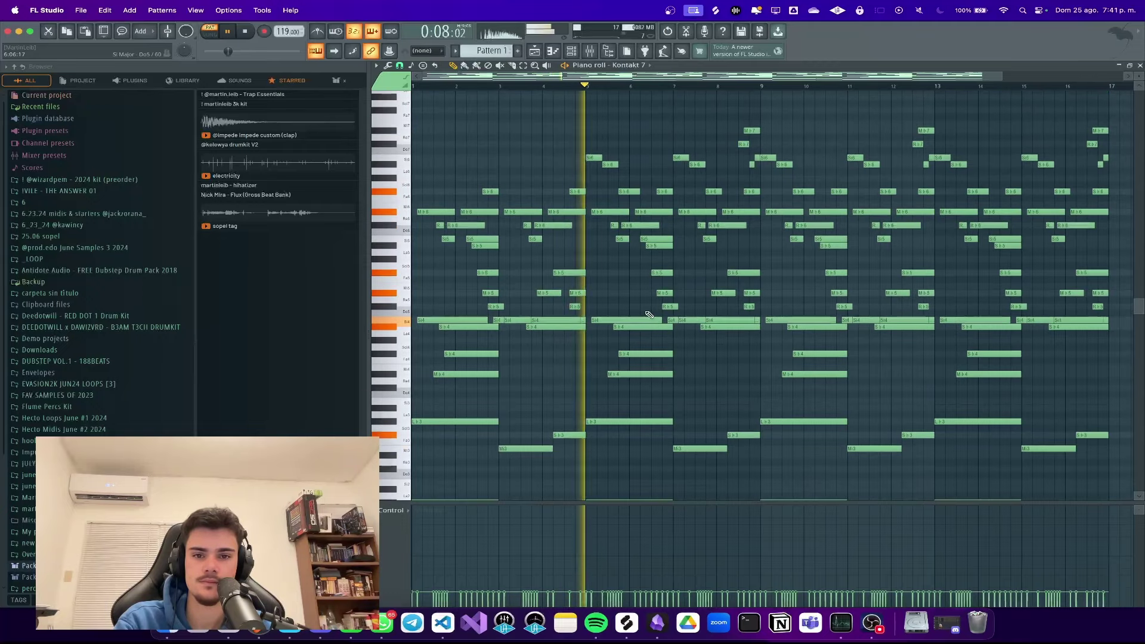
scroll(653, 310, "down", 2)
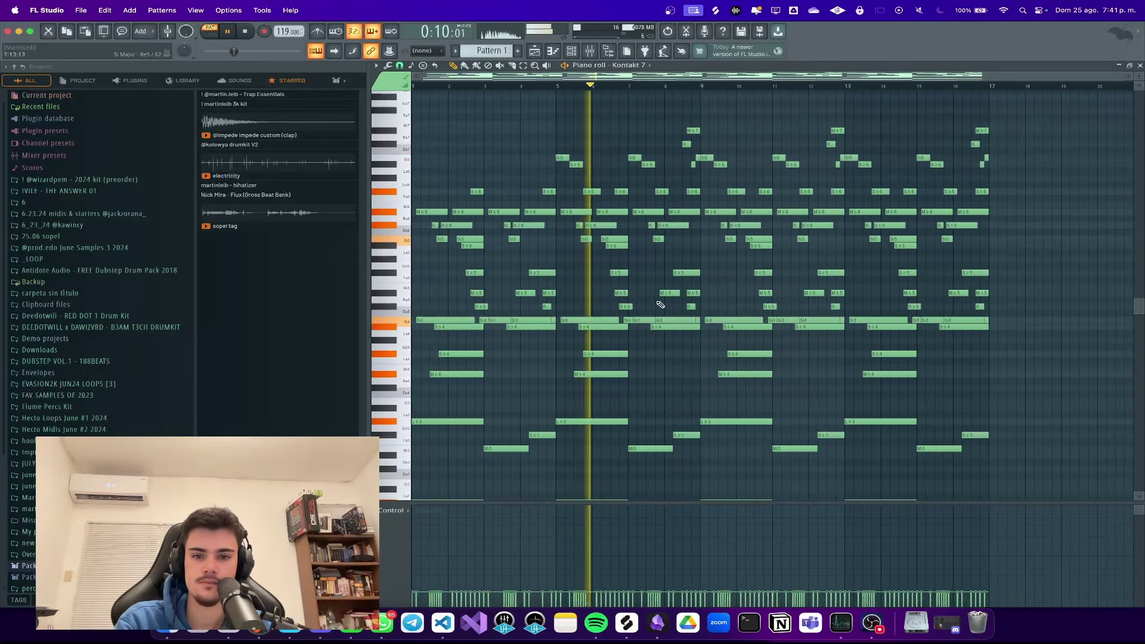
scroll(656, 301, "up", 3)
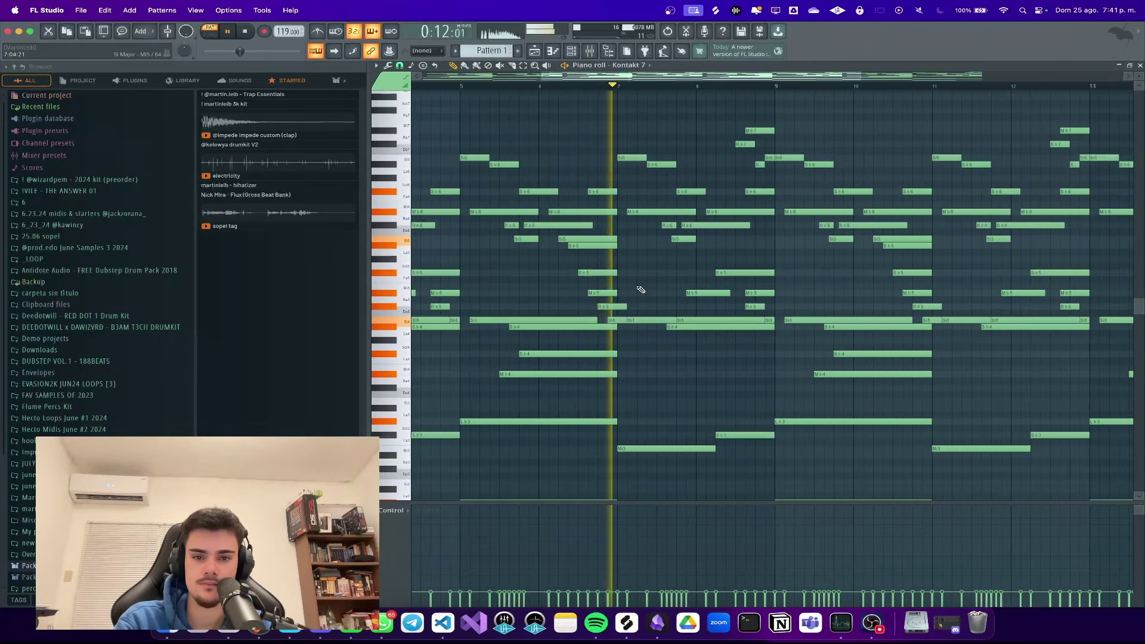
scroll(656, 294, "down", 4)
scroll(678, 298, "down", 2)
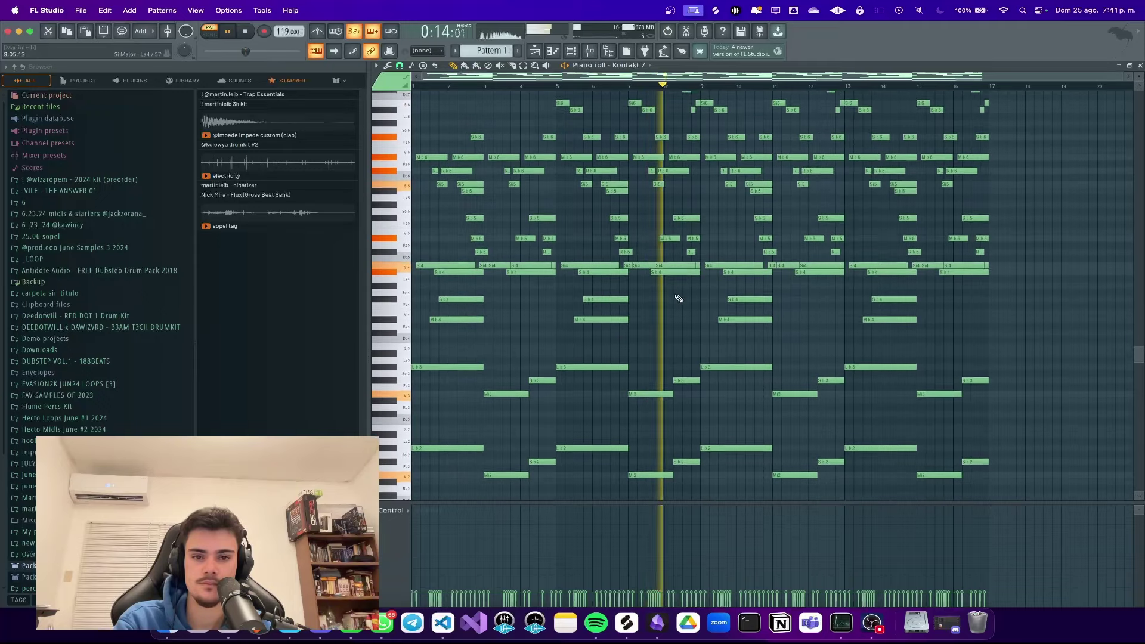
scroll(686, 302, "up", 5)
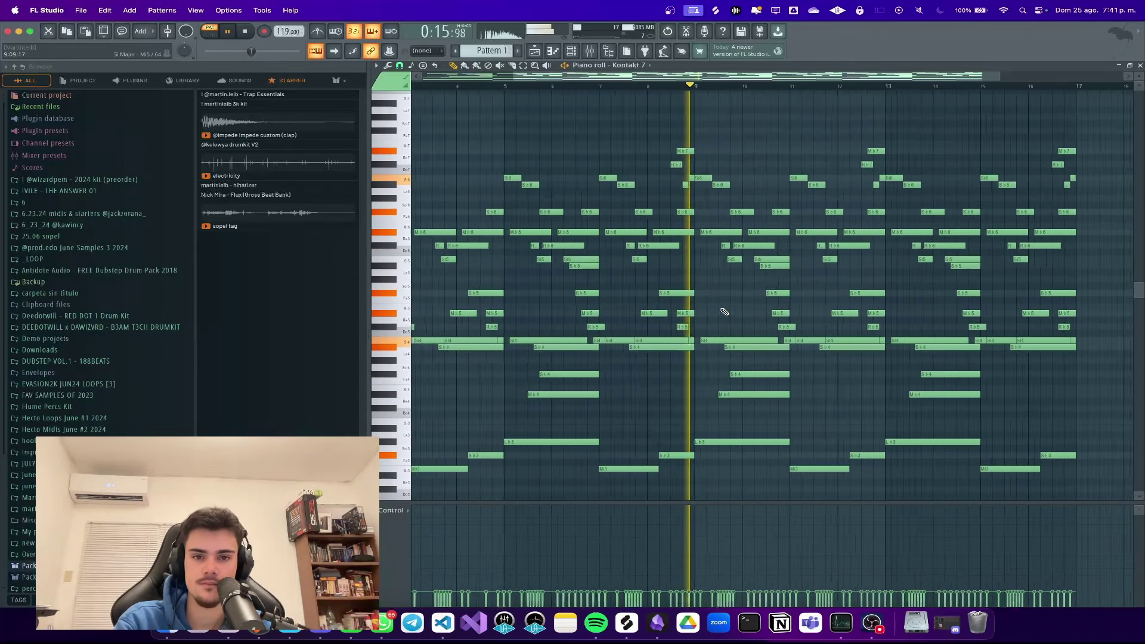
scroll(724, 311, "down", 3)
scroll(727, 301, "down", 3)
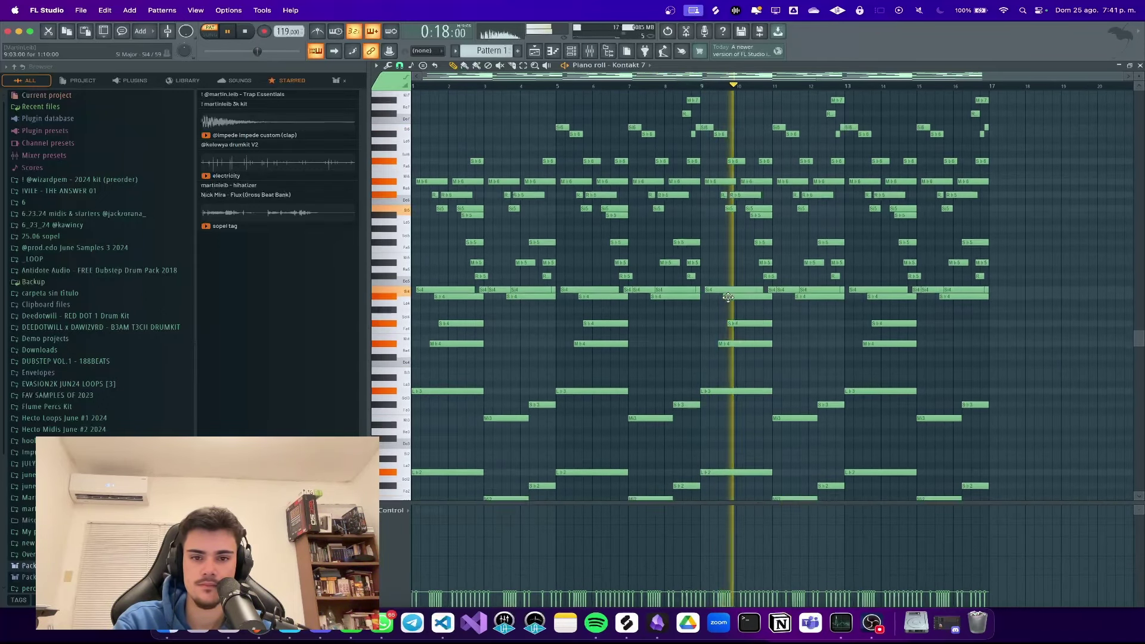
scroll(728, 298, "down", 2)
key("space")
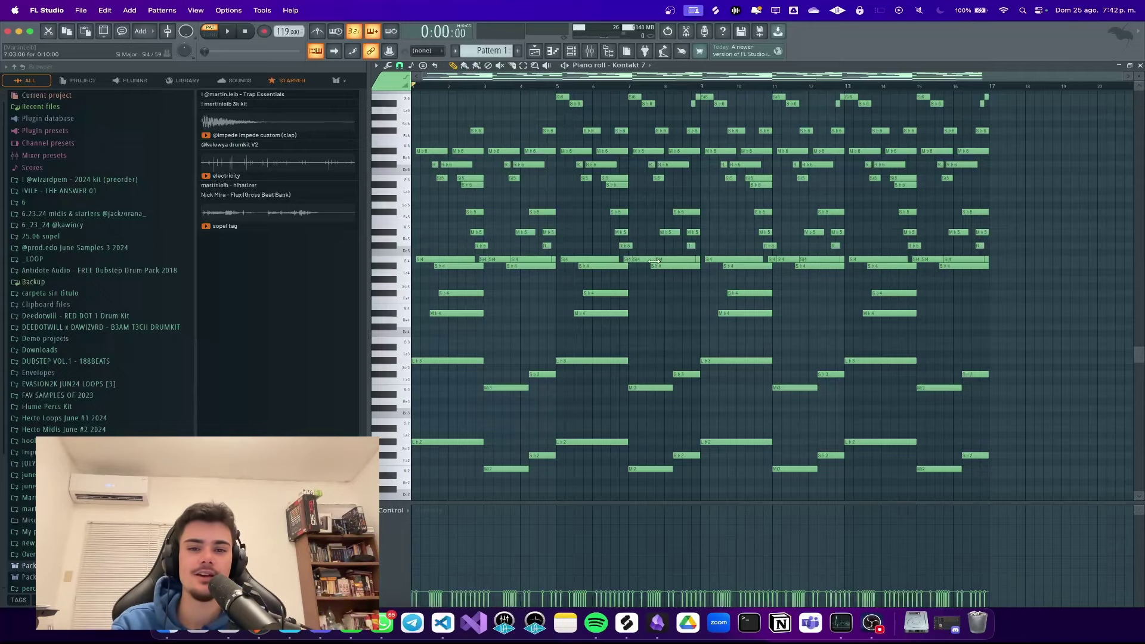
Step: Transpose all the pattern's notes down two semitones and, during playback, set the tempo to 106 BPM
scroll(654, 261, "up", 5)
scroll(654, 262, "down", 5)
scroll(654, 261, "down", 2)
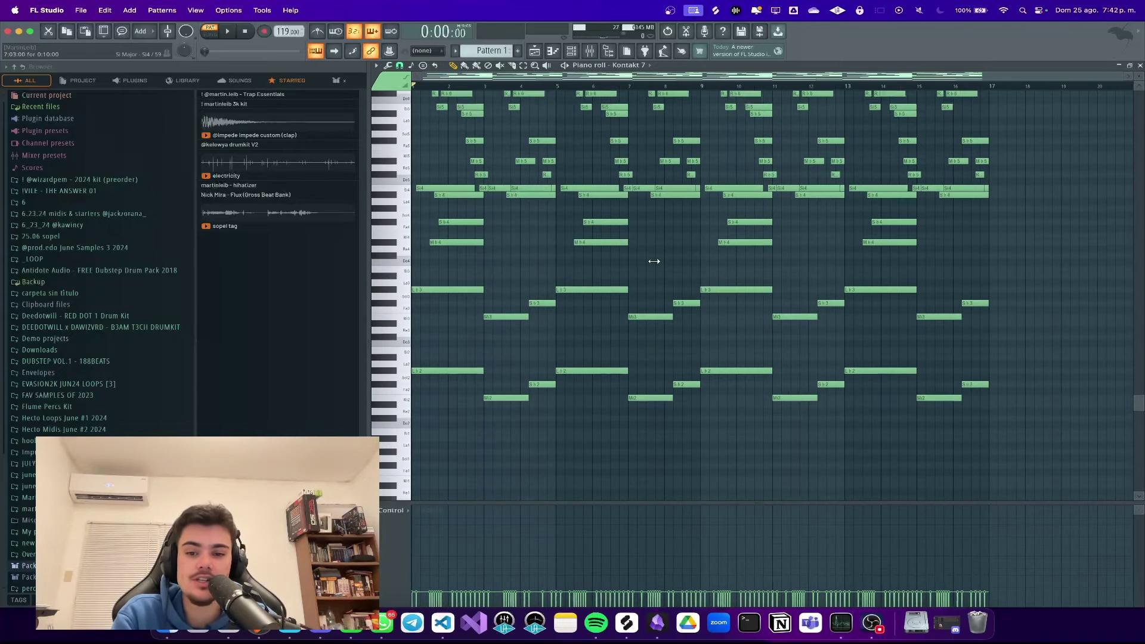
scroll(655, 261, "up", 4)
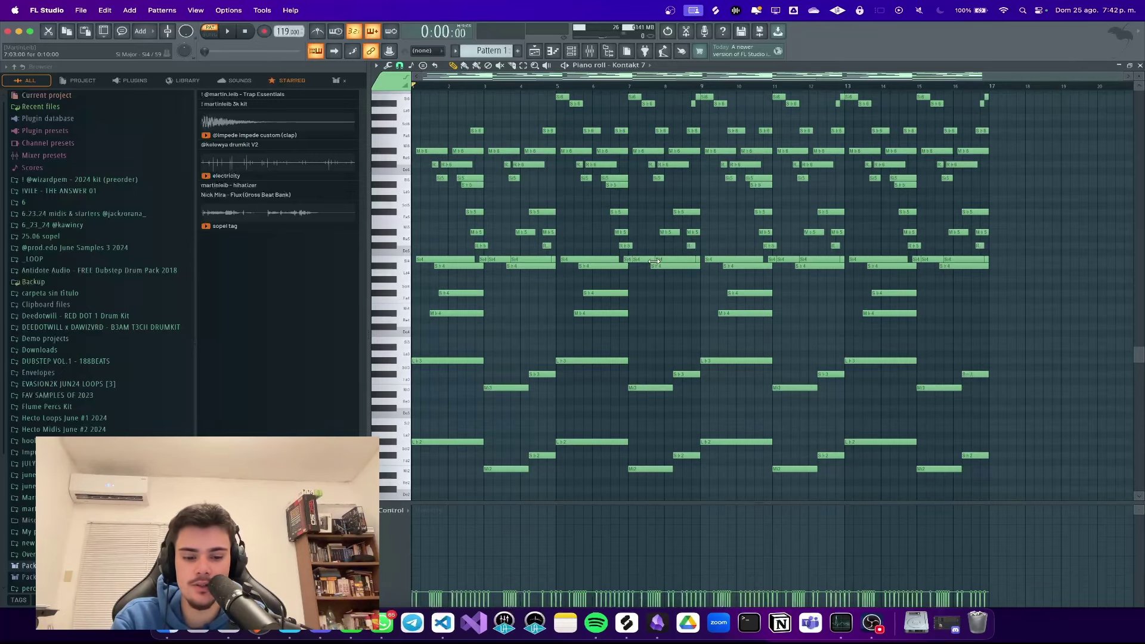
key("Down")
key("Down")
key("space")
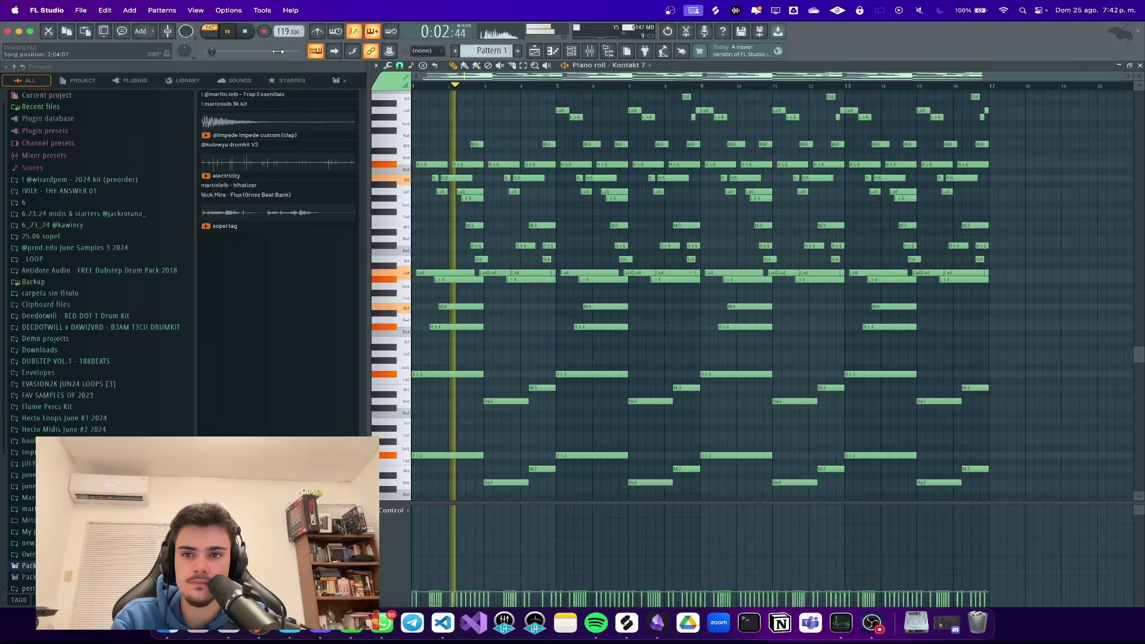
mouse_move(288, 31)
left_mouse_down()
mouse_move(288, 48)
mouse_move(289, 36)
left_mouse_up()
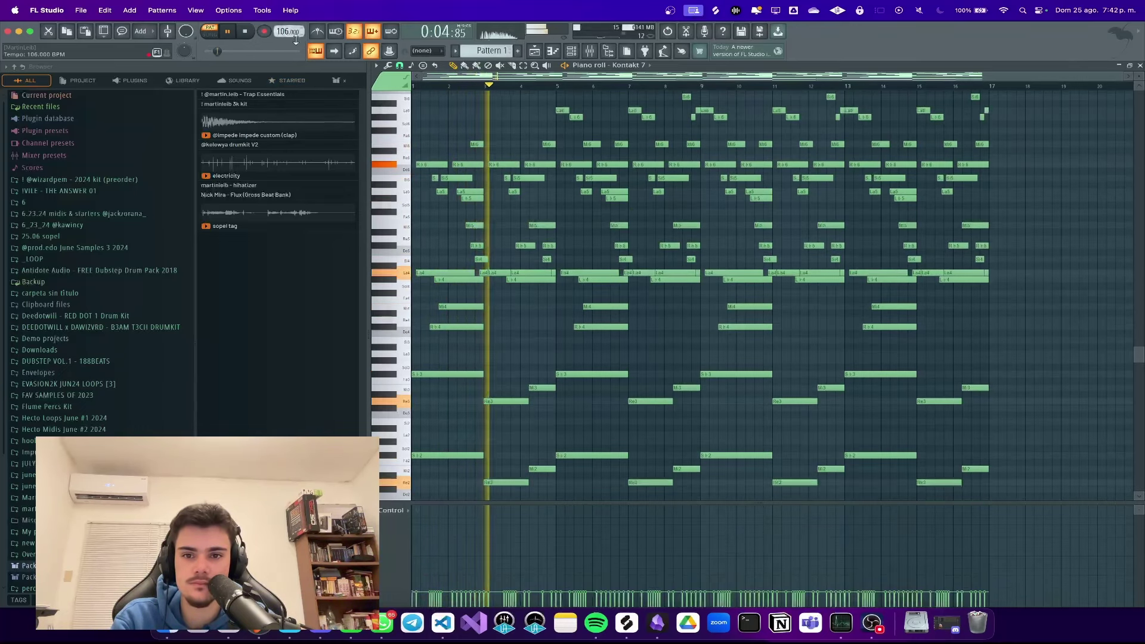
key("space")
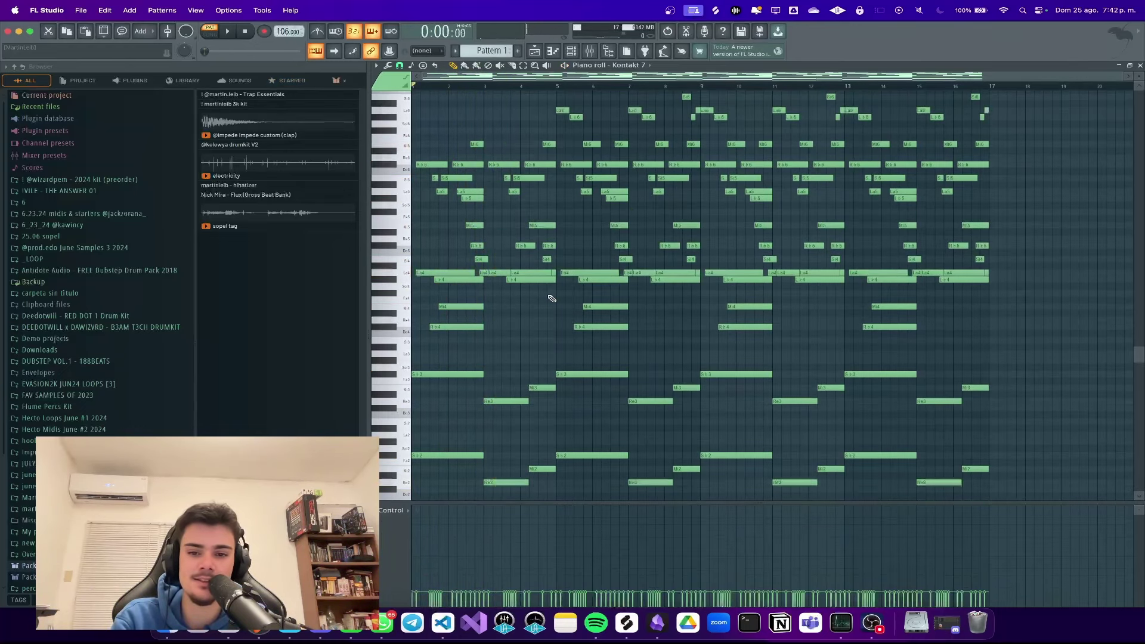
Step: Transpose all the pattern's notes up one semitone and listen to the Kontakt strings through the first bars
key("shift+Up")
key("space")
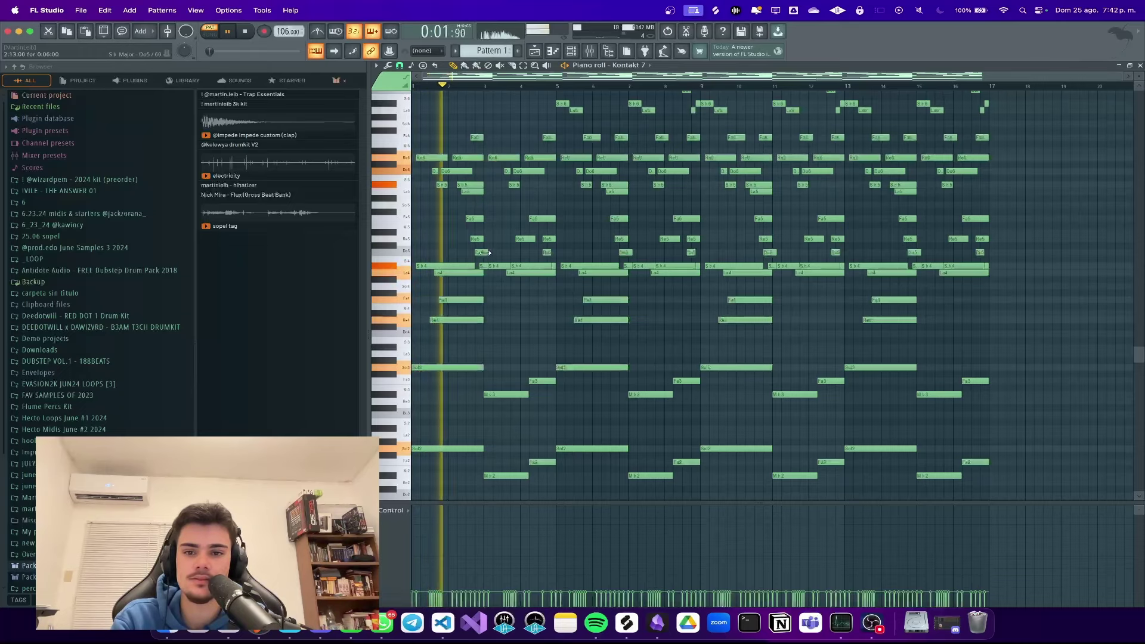
scroll(438, 239, "up", 1)
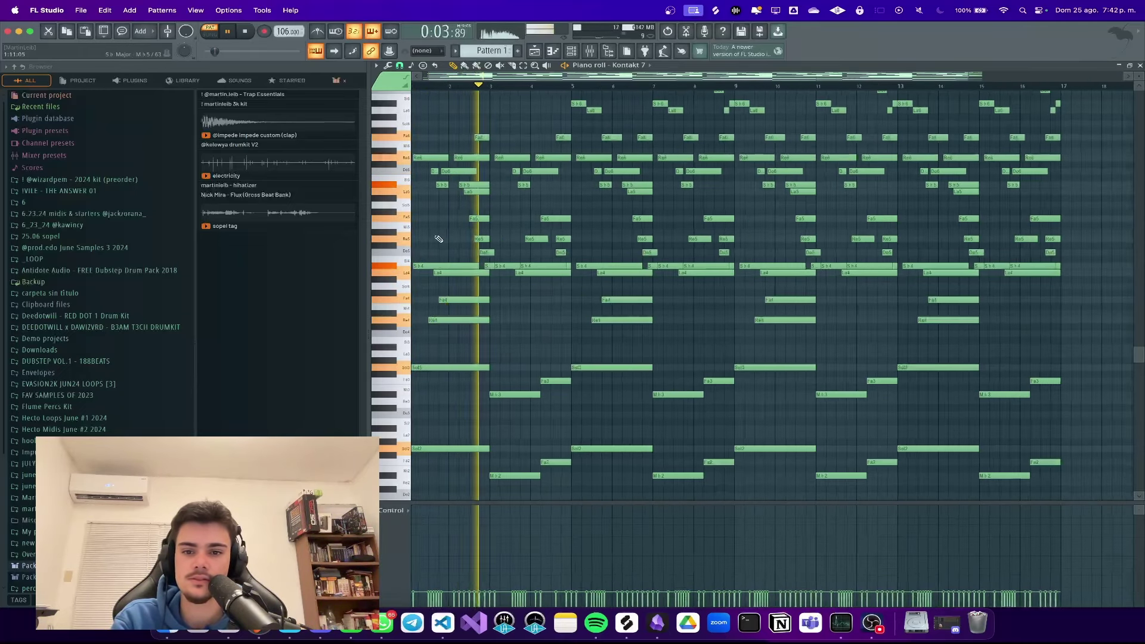
scroll(438, 240, "up", 3)
scroll(489, 253, "down", 2)
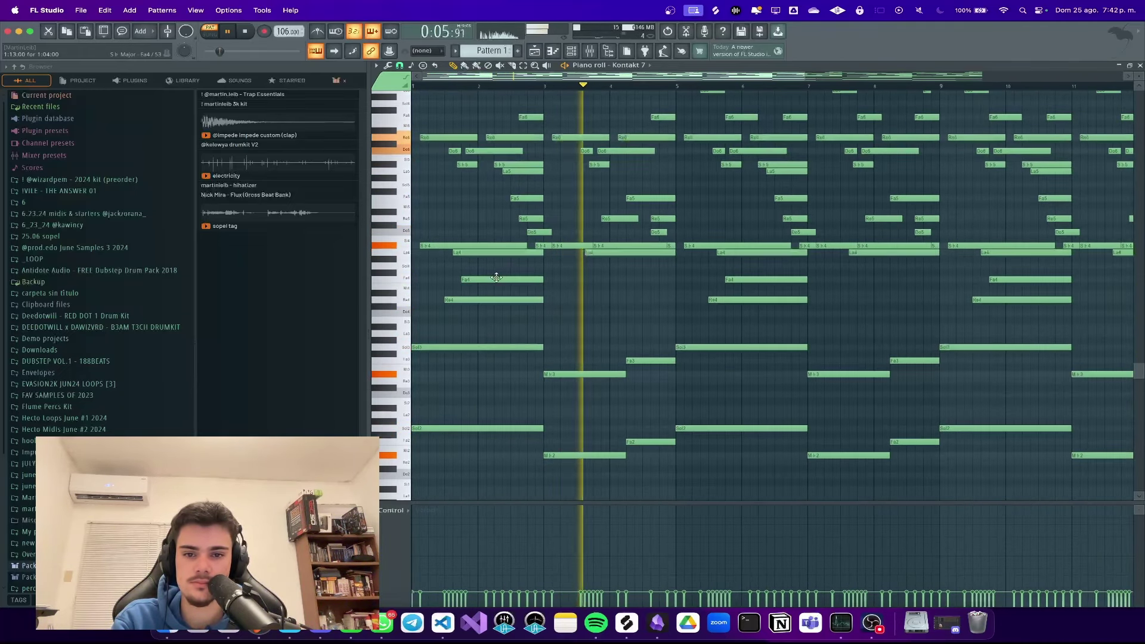
scroll(556, 299, "down", 1)
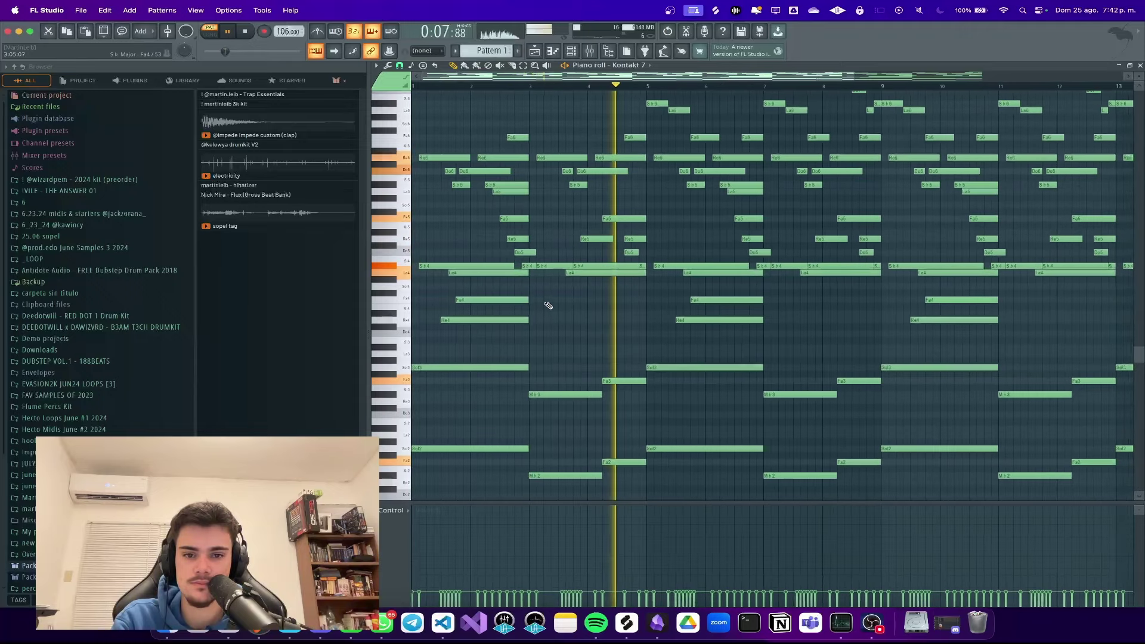
scroll(562, 263, "down", 2)
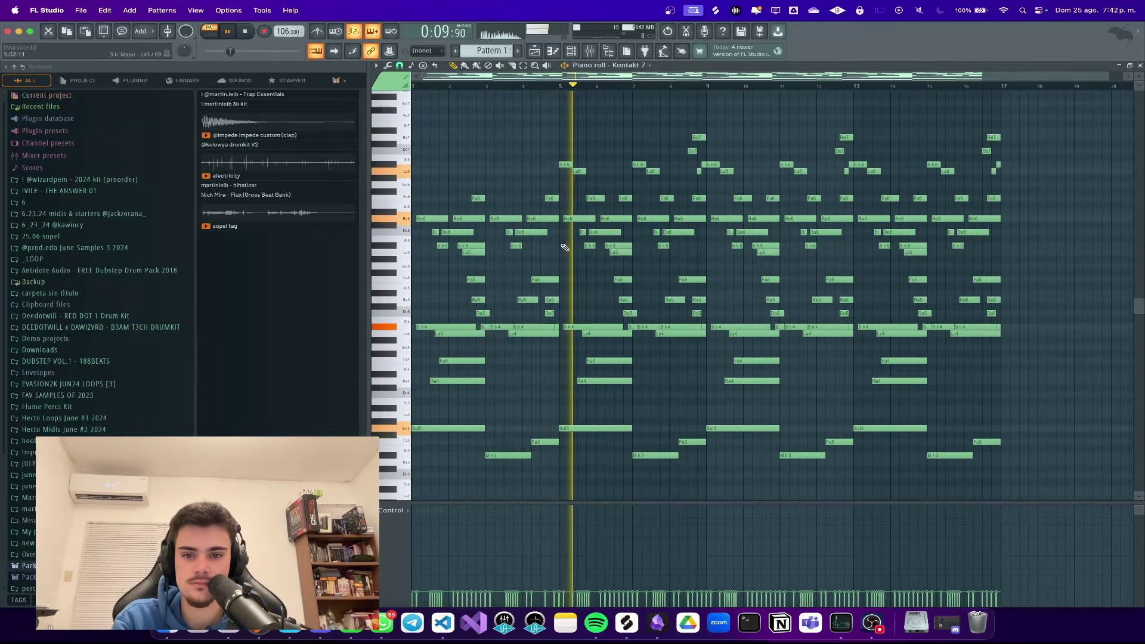
scroll(565, 247, "down", 1)
Step: Move all notes from the Kontakt 7 channel back to Omnisphere, play them and open Kontakt 7's piano roll
left_click(581, 53)
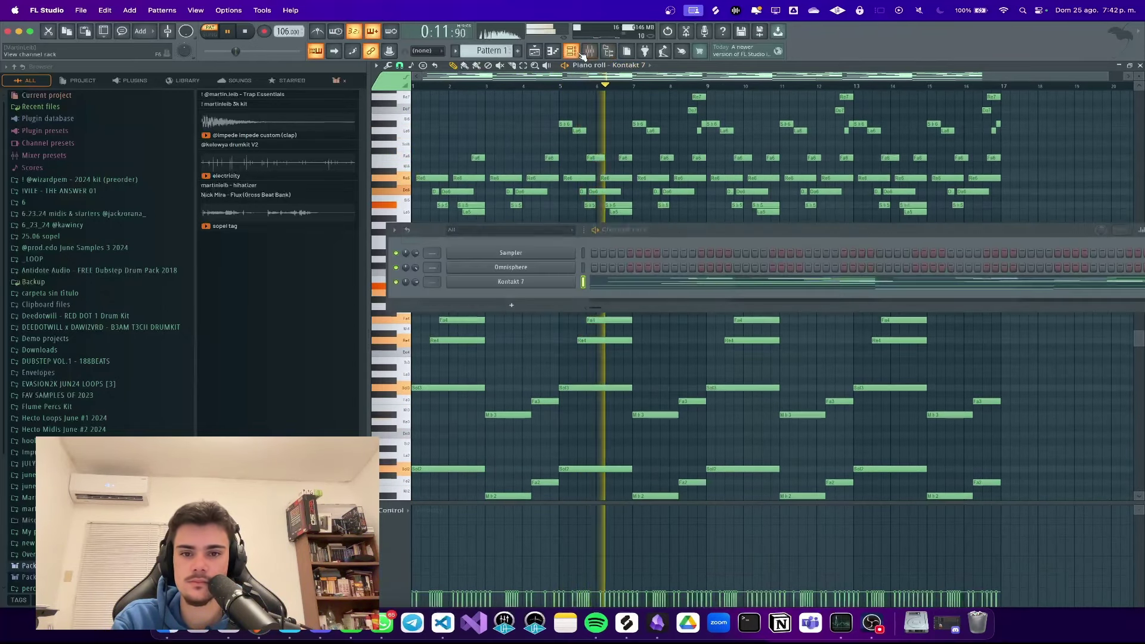
key("space")
left_click(583, 268)
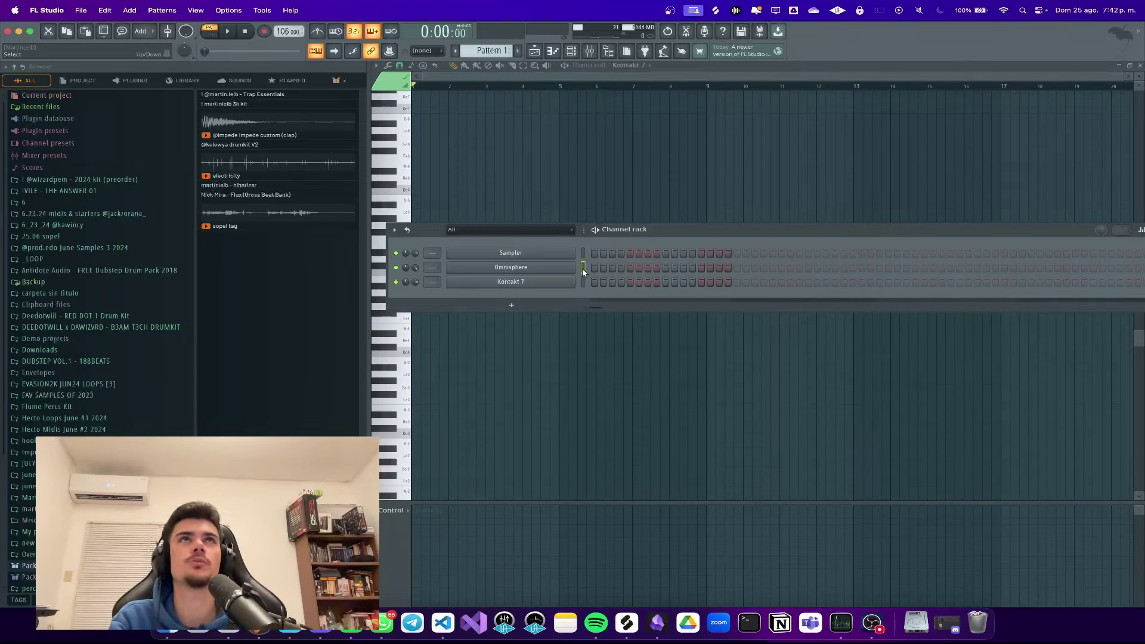
left_click(582, 268)
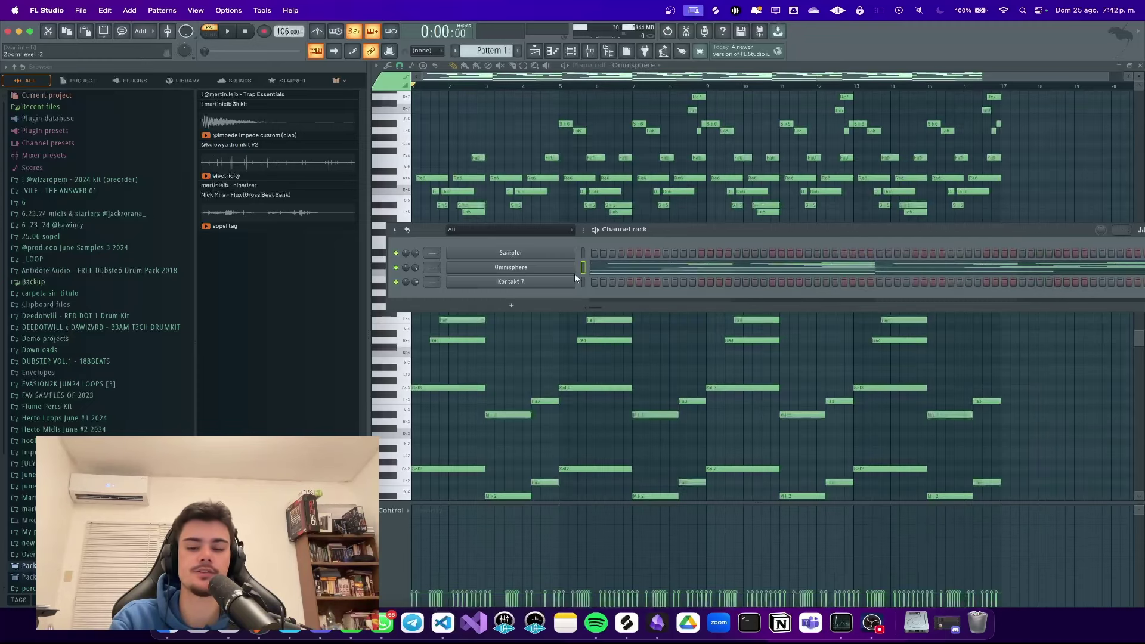
key("space")
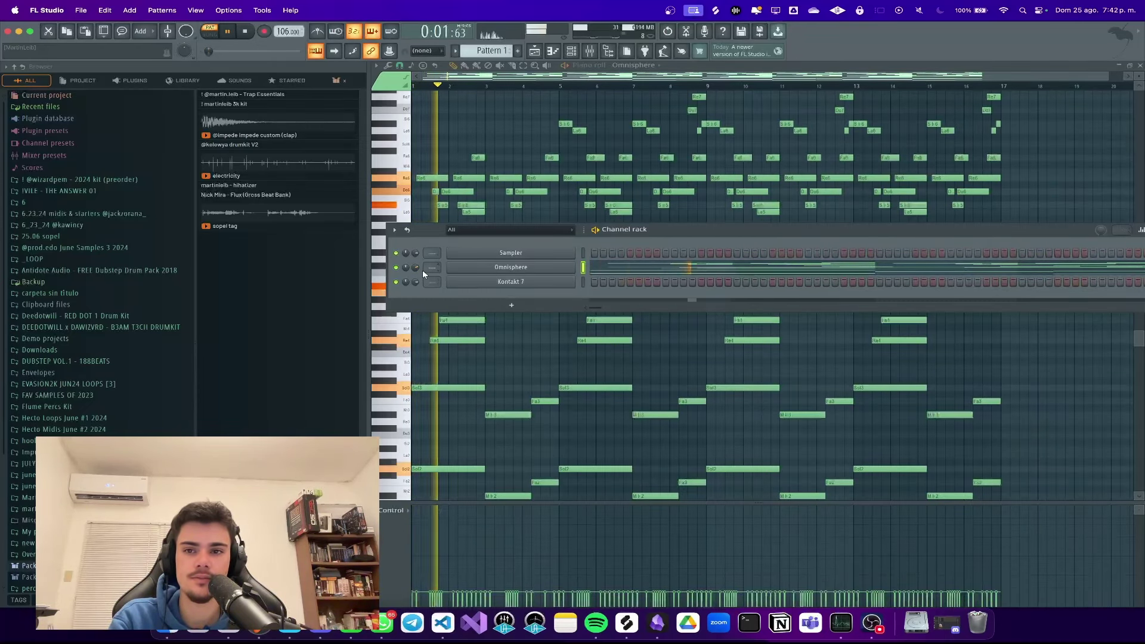
right_click(571, 281)
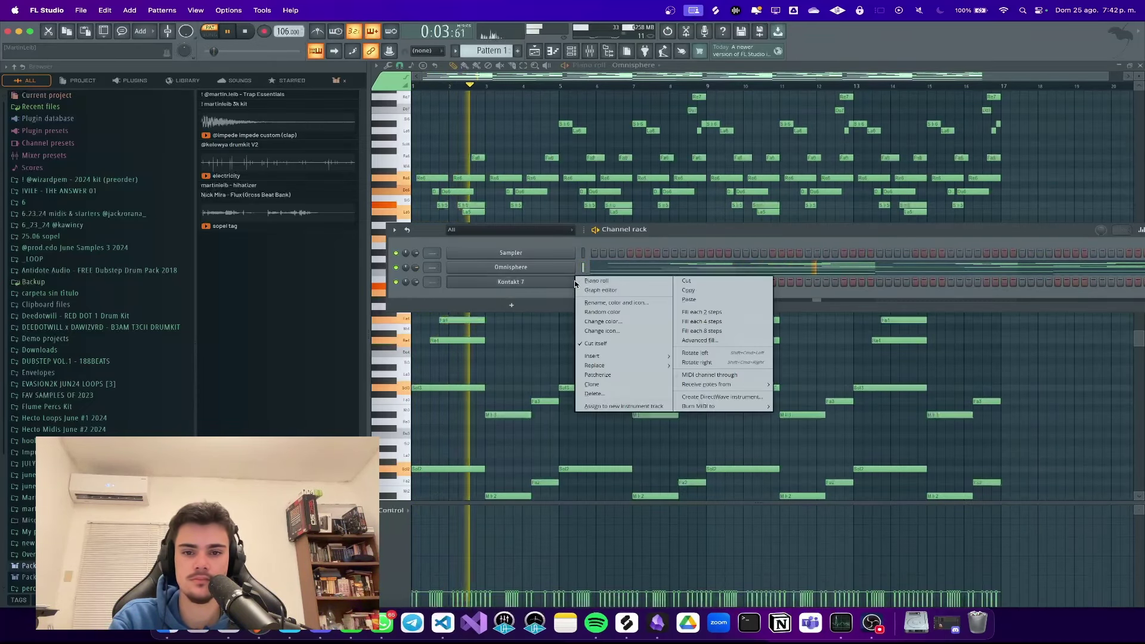
left_click(603, 283)
Step: Try a staggered stack of Re4, La4, Do5 and Fa5 notes from bar 5, slicing it at bar 6 and reworking the upper notes
scroll(557, 321, "up", 3)
left_click(546, 341)
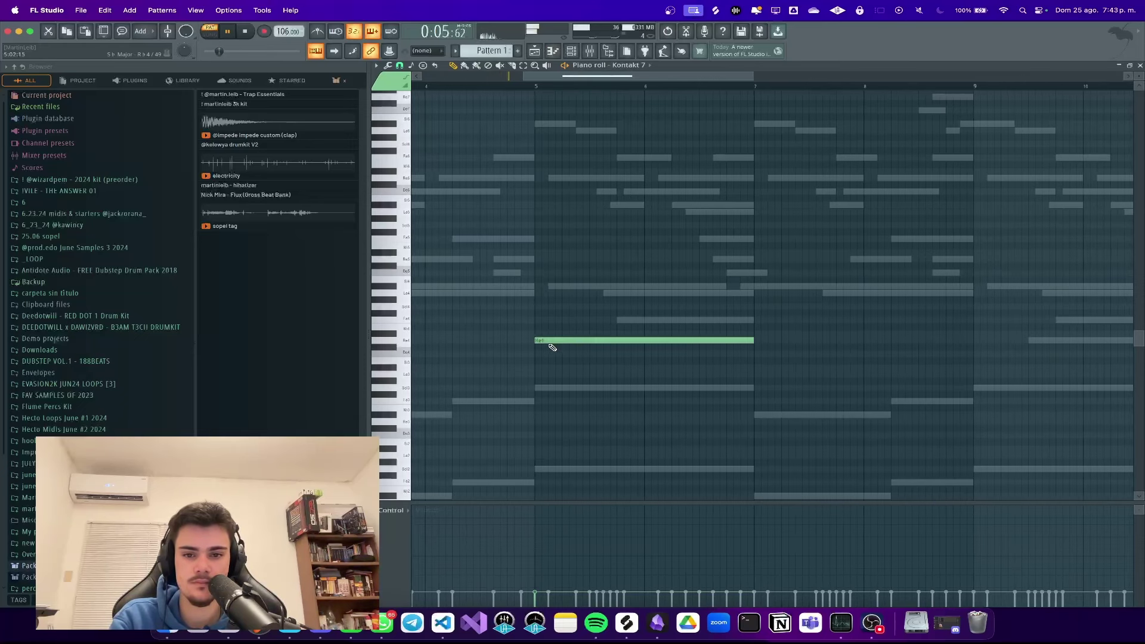
scroll(566, 331, "up", 2)
scroll(570, 319, "down", 5)
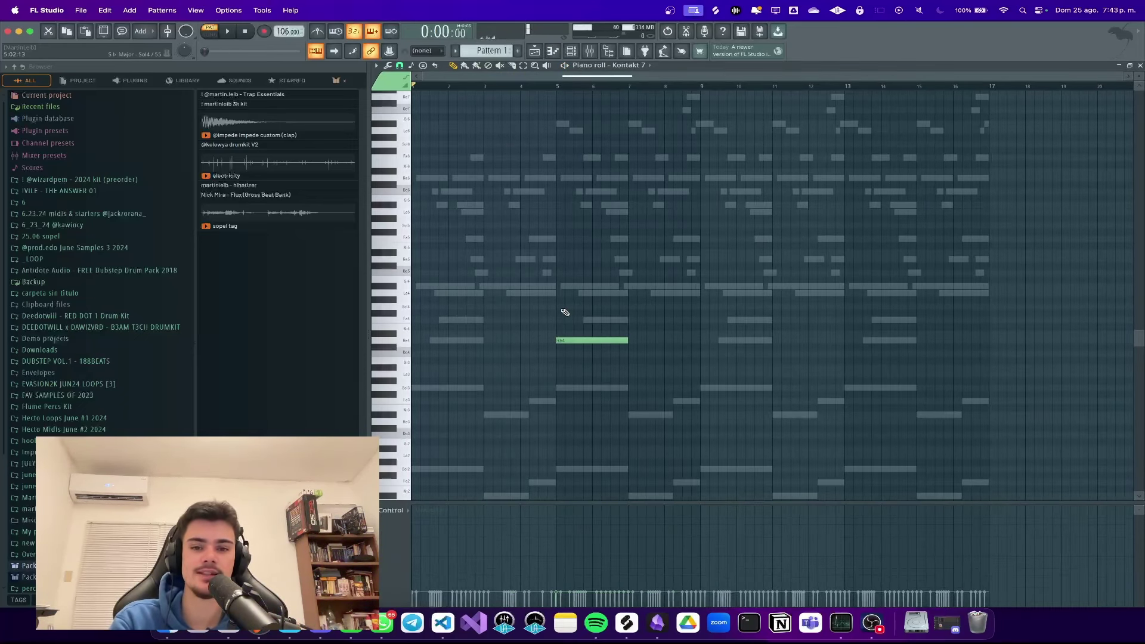
scroll(572, 310, "up", 4)
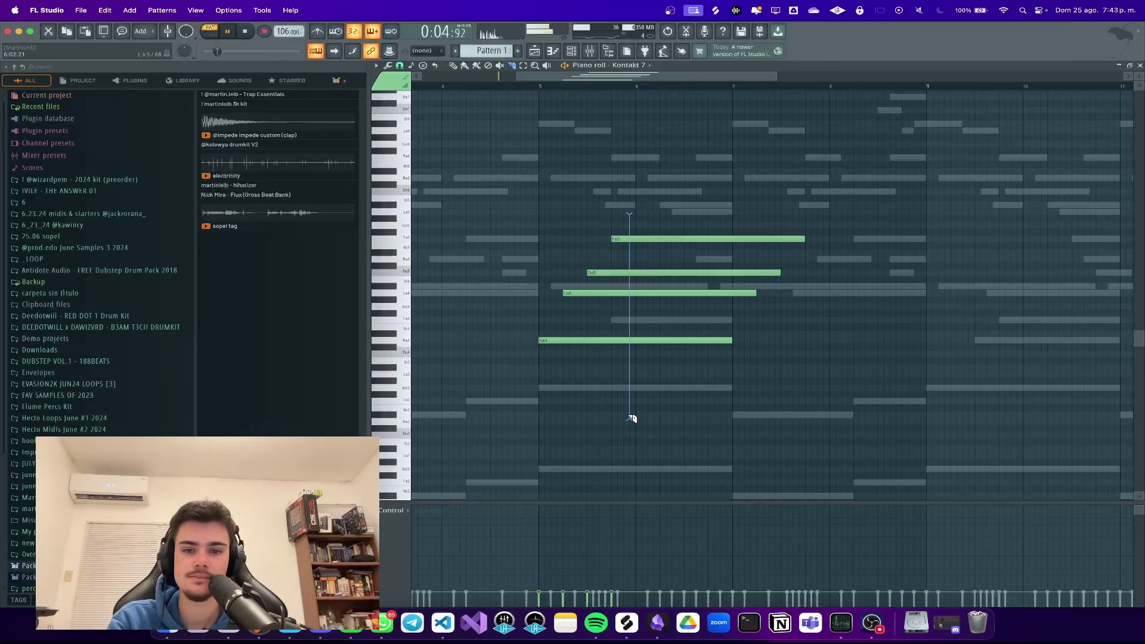
left_click(454, 66)
right_click(705, 239)
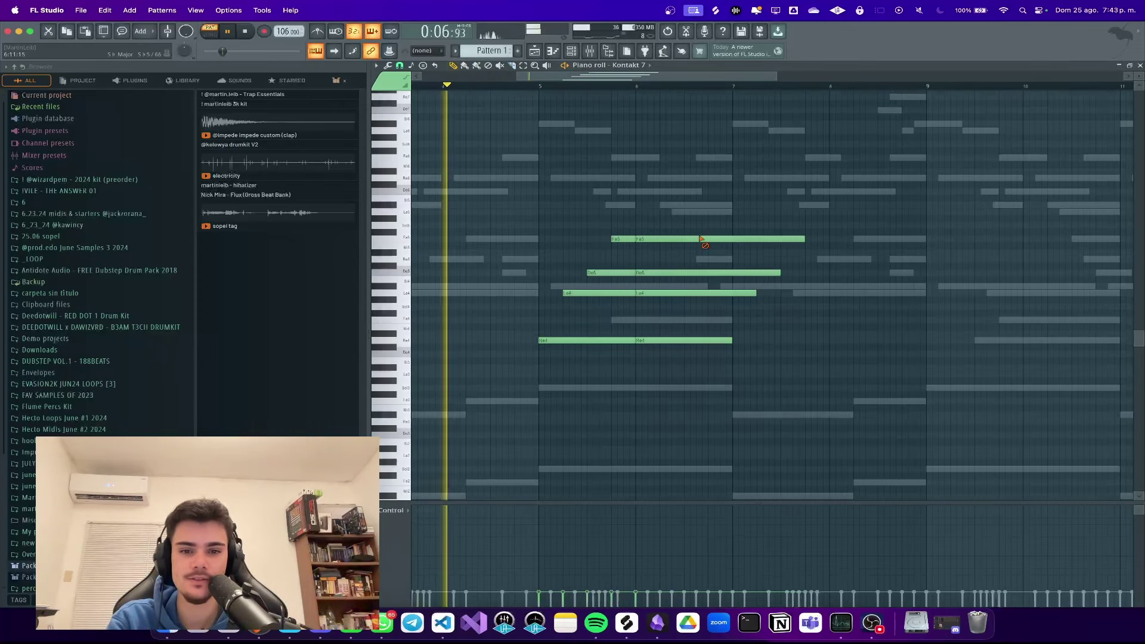
right_click(692, 273)
right_click(671, 293)
scroll(650, 297, "up", 1)
left_click(667, 292)
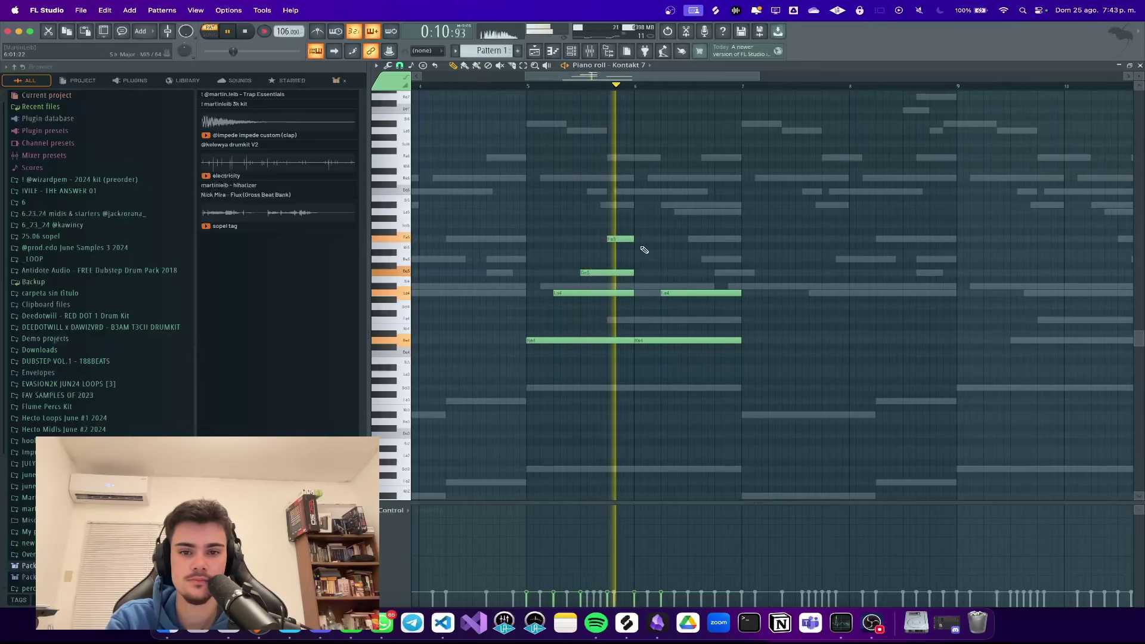
Step: Delete all the trial string notes in bars 5 and 6
right_click(621, 239)
right_click(610, 272)
right_click(607, 293)
right_click(667, 293)
right_click(644, 341)
right_click(591, 341)
Step: Restart playback and place two-bar Sol3 and La4 string notes, both starting at bar 1
key("space")
scroll(536, 358, "down", 5)
key("space")
scroll(424, 389, "up", 5)
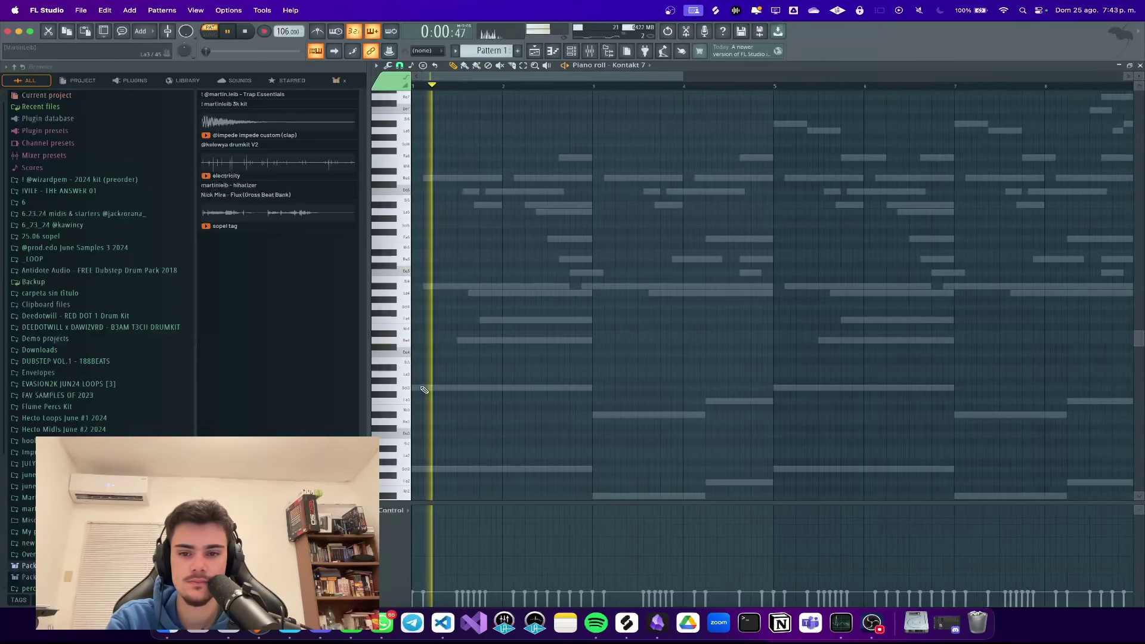
left_click(420, 388)
key("space")
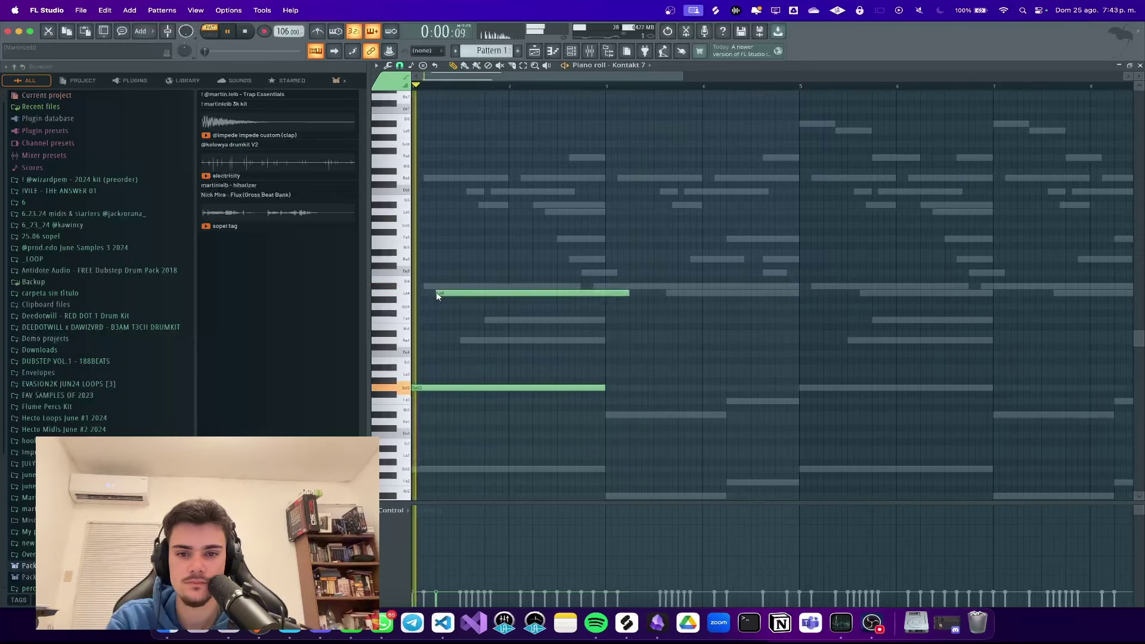
key("space")
left_click_drag(438, 294, 413, 294)
key("space")
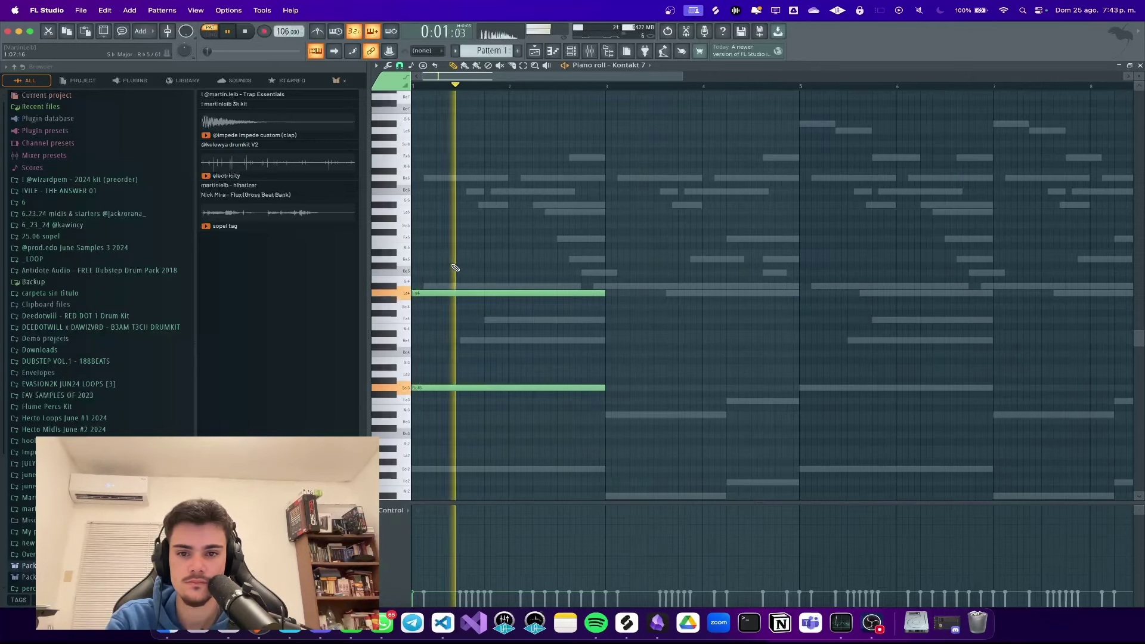
Step: Duplicate the two string notes into bars 3 and 4 and lower the copied bass note to Mib3
key("ctrl+b")
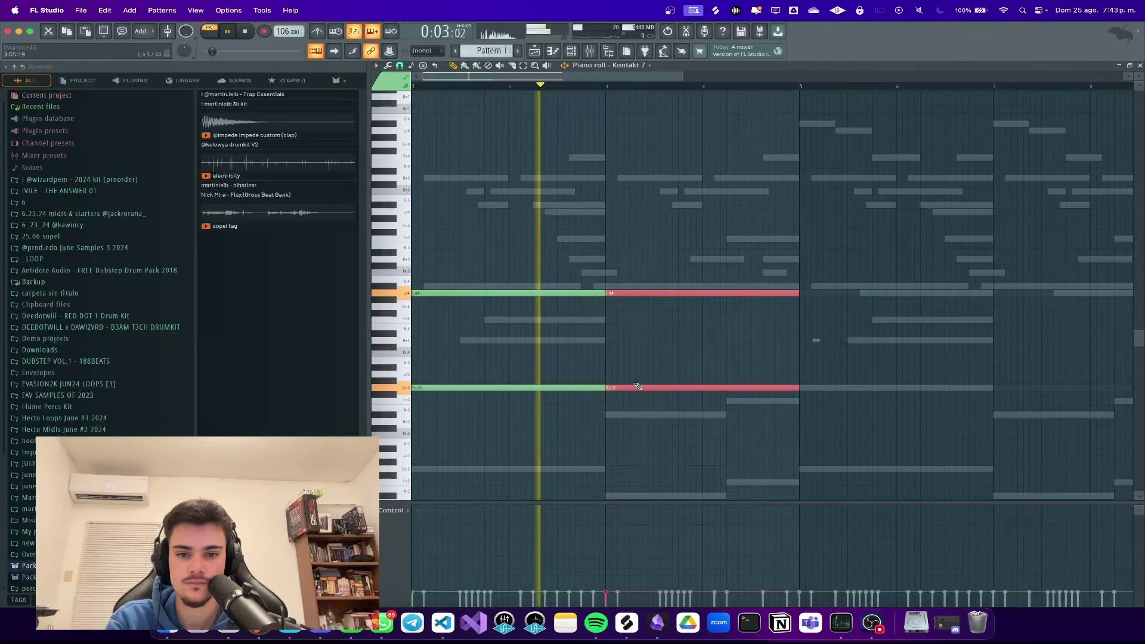
left_click(638, 386)
left_click_drag(629, 388, 626, 415)
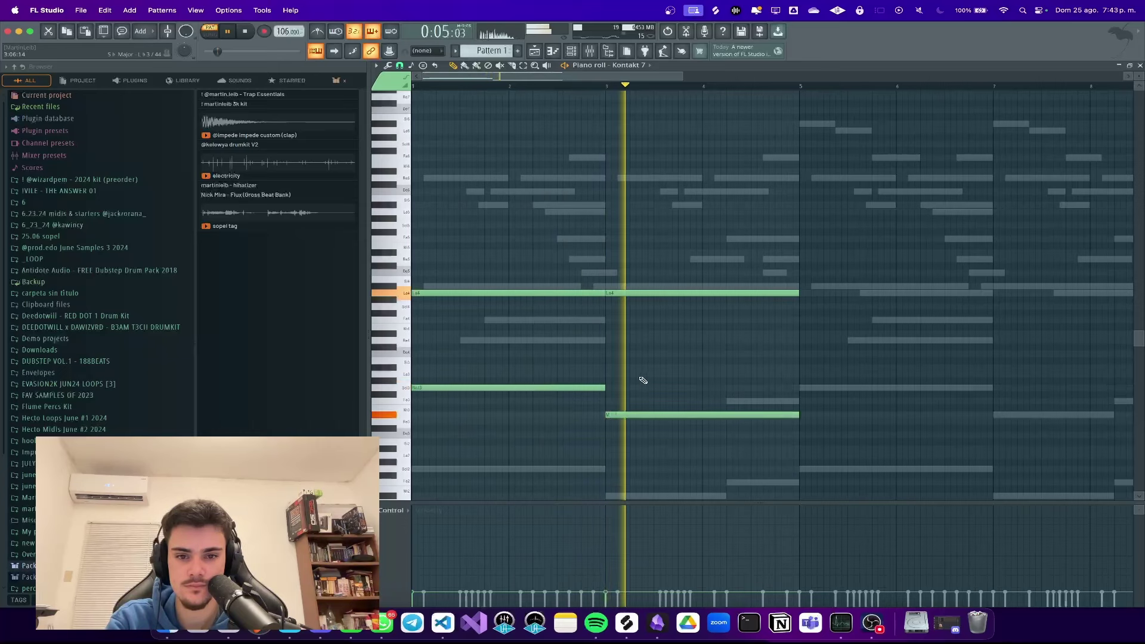
Step: End the Mib3 note at bar 4, step 5, and add Fa3 and Fa5 notes from there to the end of bar 4
scroll(746, 378, "up", 1)
left_click(728, 401)
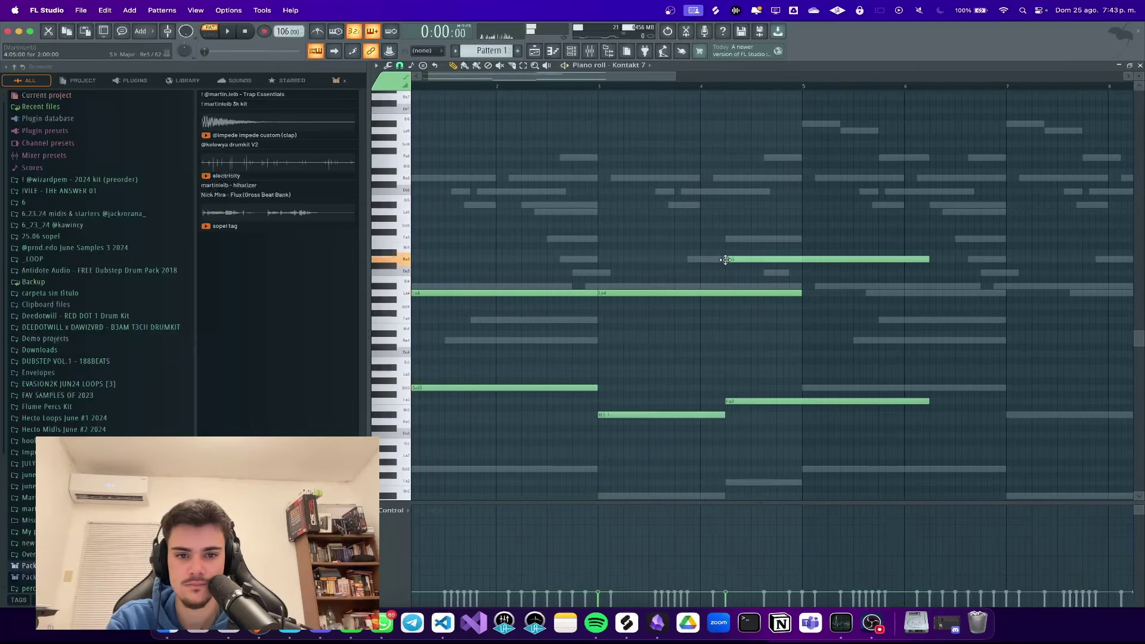
left_click(512, 65)
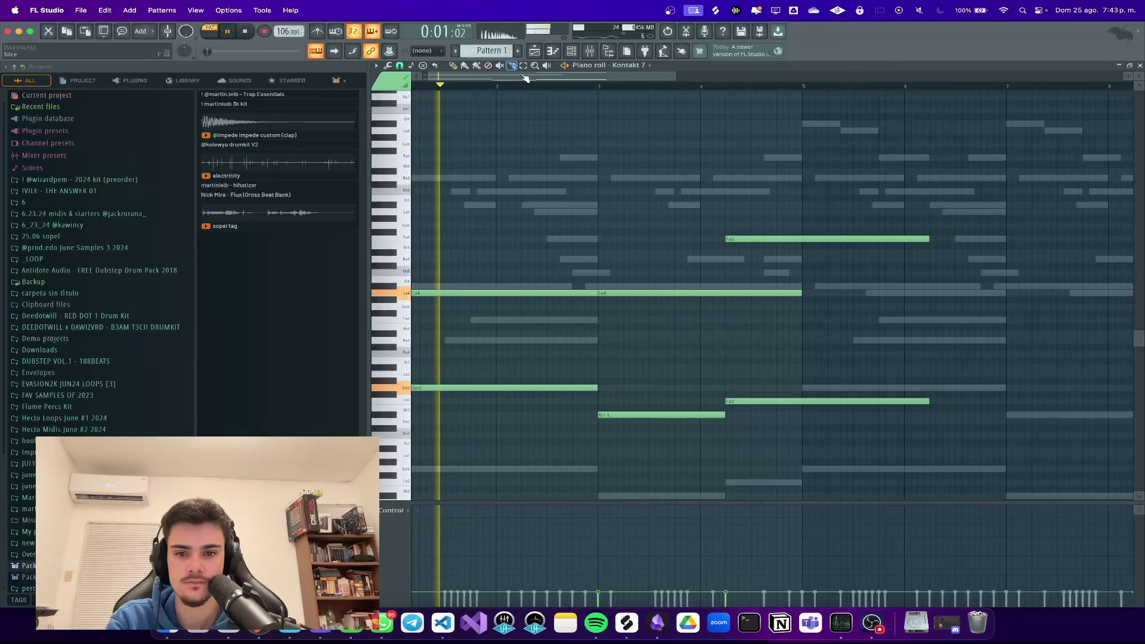
mouse_move(802, 187)
left_mouse_down()
mouse_move(800, 459)
mouse_move(809, 468)
left_mouse_up()
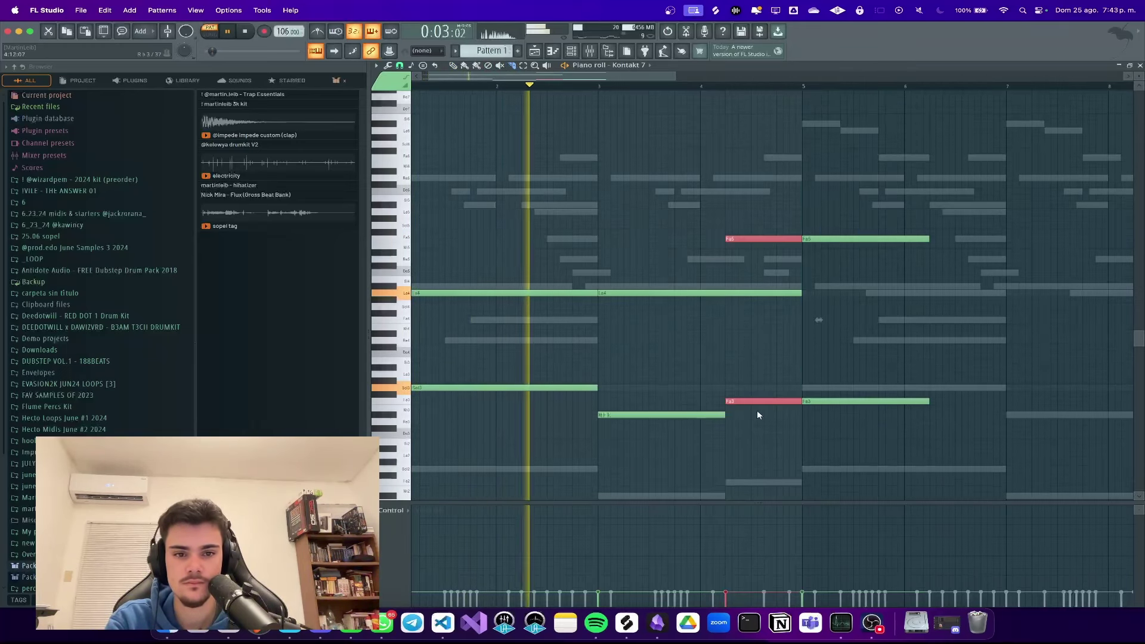
left_click(453, 65)
right_click(889, 233)
right_click(892, 401)
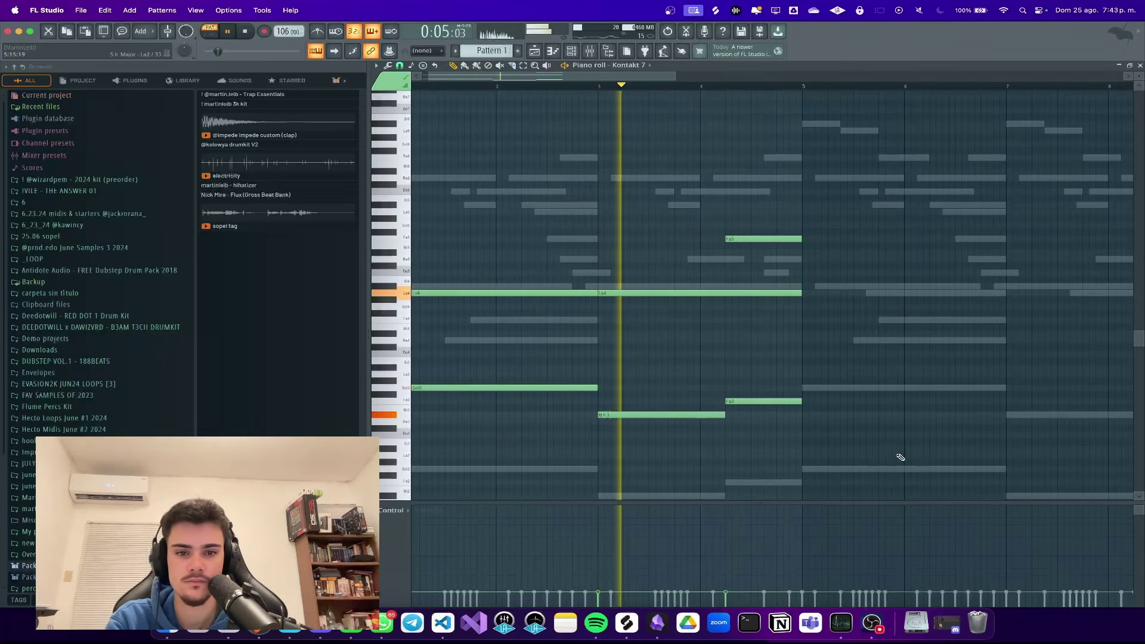
Step: Duplicate the four-bar string phrase into bars 5 to 8 and deselect the copies
scroll(804, 327, "down", 2)
key("ctrl+b")
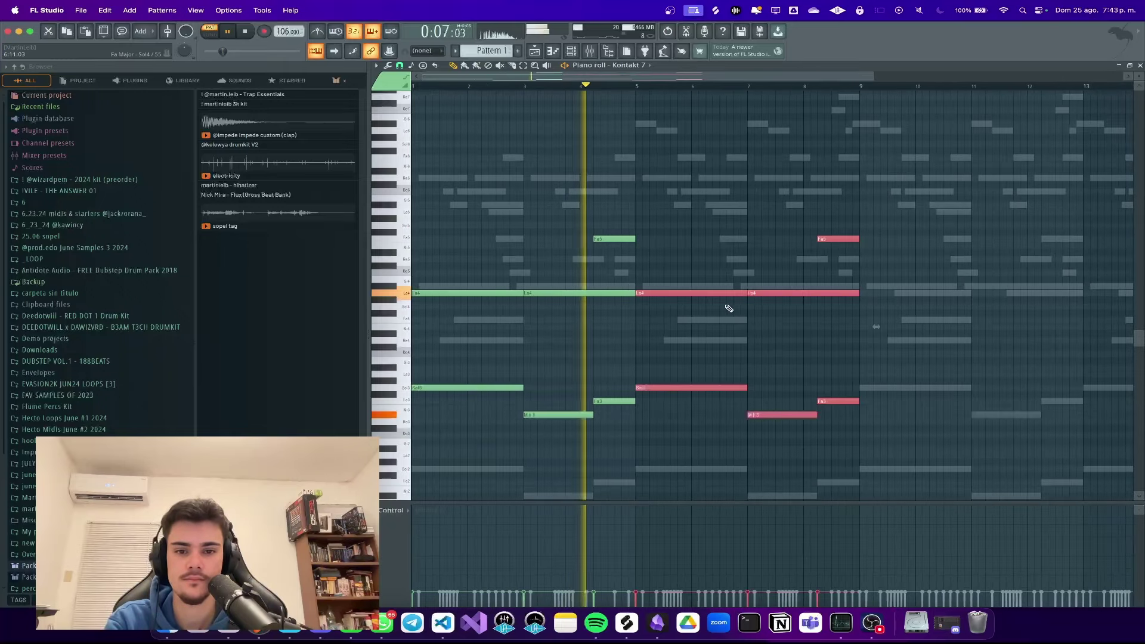
scroll(652, 256, "up", 3)
key("ctrl+d")
Step: Add a high string line: Sib5 over bars 5 and 6, La5 over bars 7 and 8, and Re6 from bar 8, step 5, to the bar's end
left_click(630, 205)
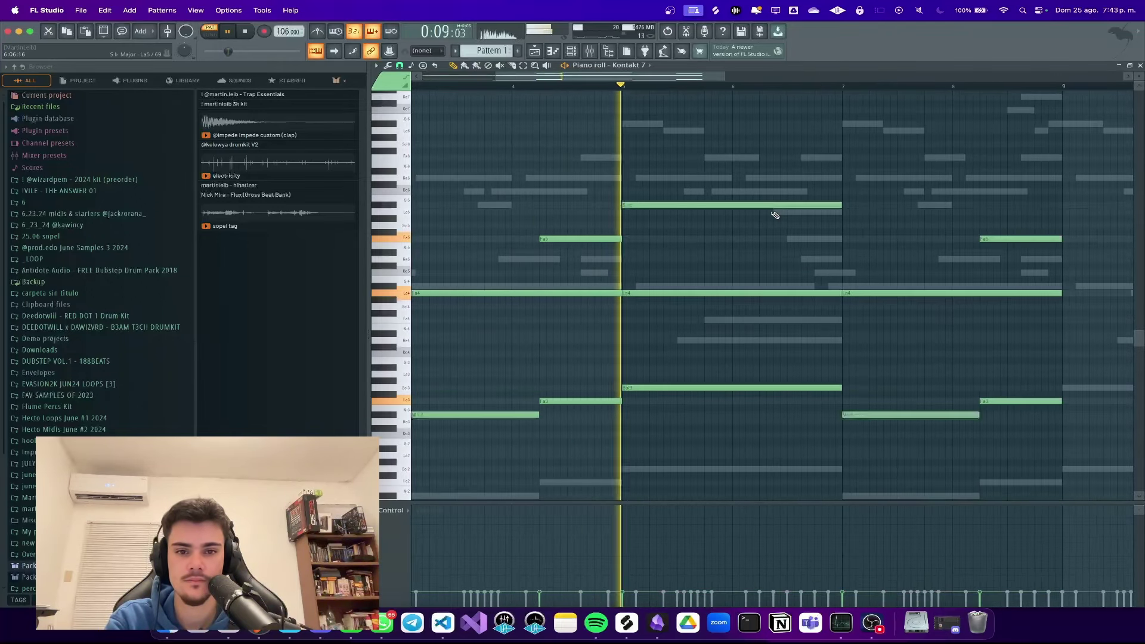
scroll(734, 215, "down", 3)
scroll(713, 215, "up", 3)
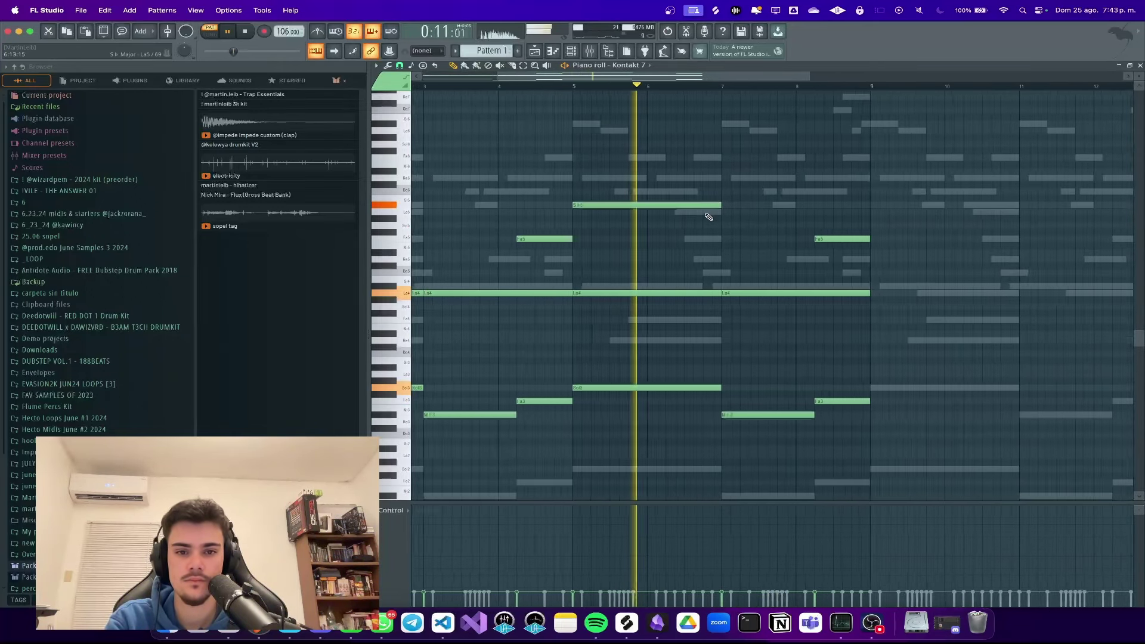
left_click(732, 213)
scroll(719, 236, "right", 4)
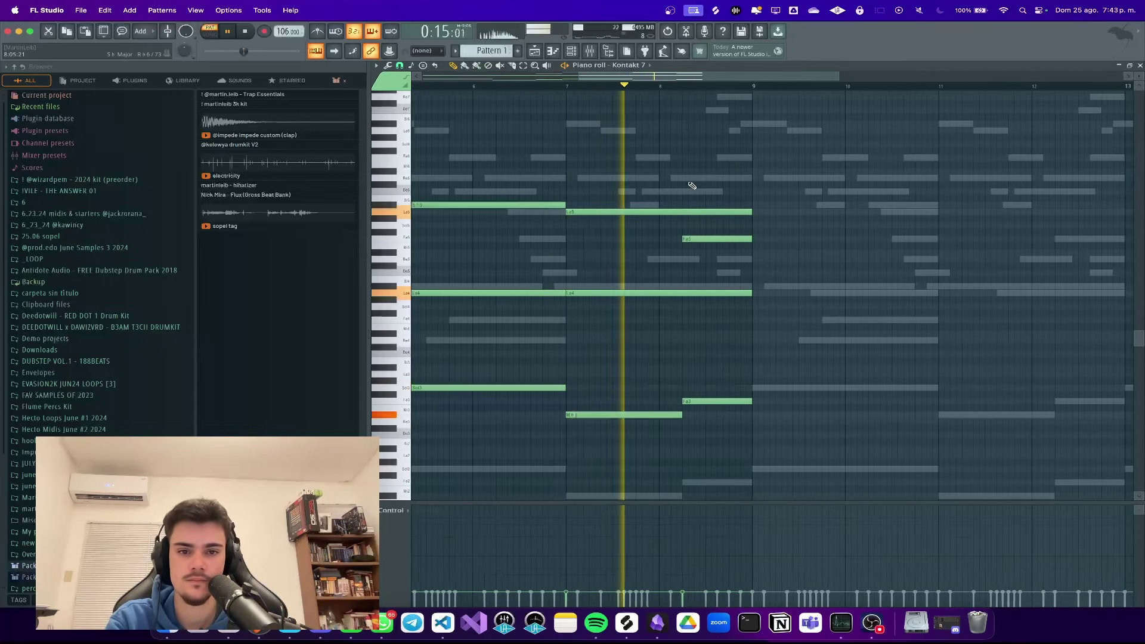
scroll(686, 182, "up", 2)
left_click(683, 178)
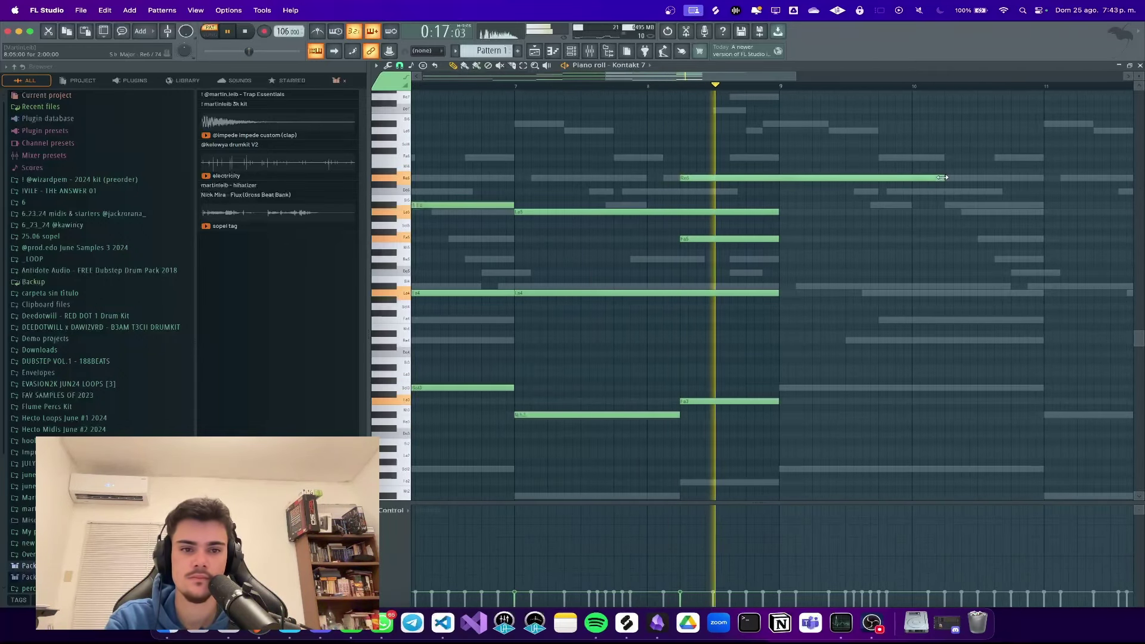
left_click_drag(943, 177, 781, 179)
Step: Duplicate the eight-bar string part into bars 9 to 16
key("super+b")
scroll(749, 186, "down", 4)
scroll(618, 150, "down", 2)
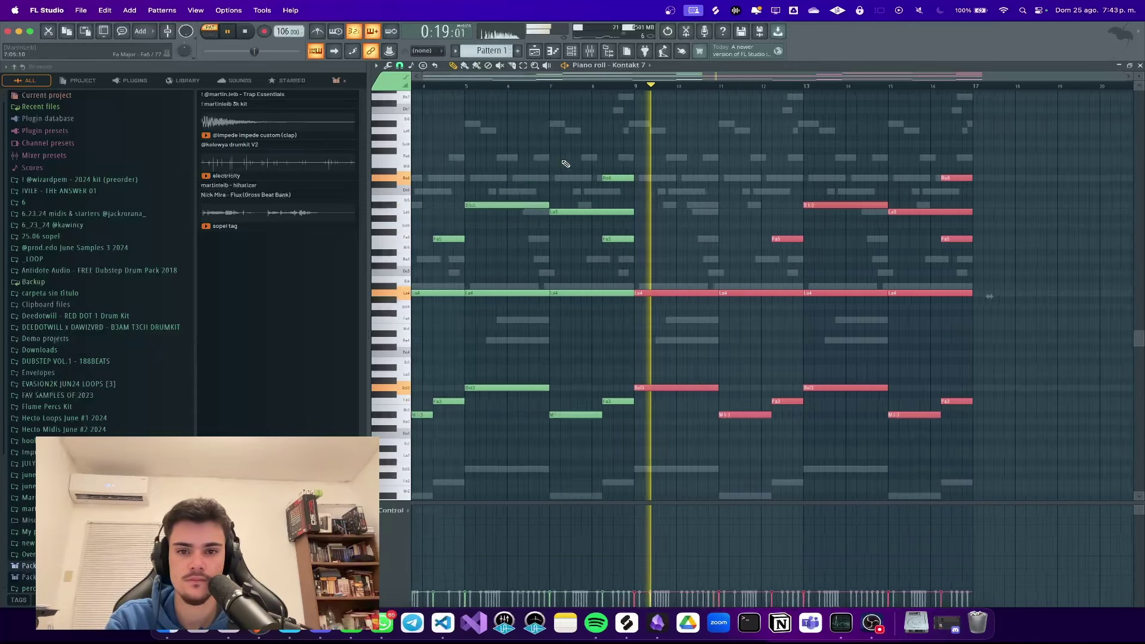
Step: Duplicate the high string line of bars 5 to 8 into bars 9 to 12 and deselect the copied notes
left_click(573, 153)
left_click_drag(733, 162, 599, 245)
key("super+b")
left_click(823, 240)
left_click(454, 67)
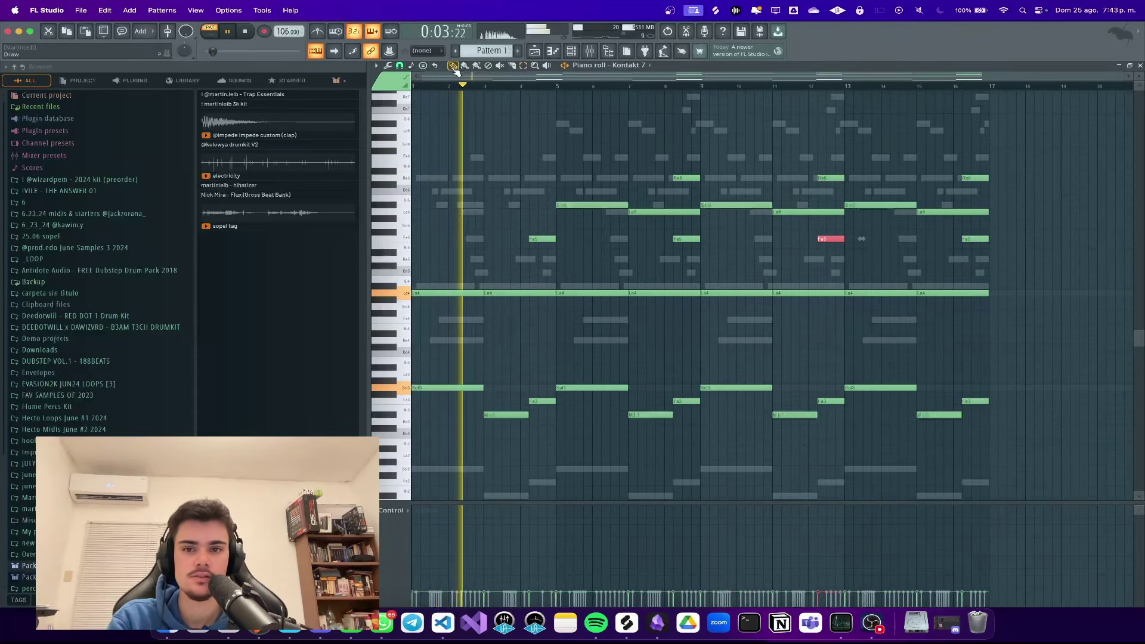
left_click(833, 248)
Step: Add a higher one-bar-note melody over bars 9 to 12: La6, Fa6, La6 and Sib6
scroll(789, 255, "up", 1)
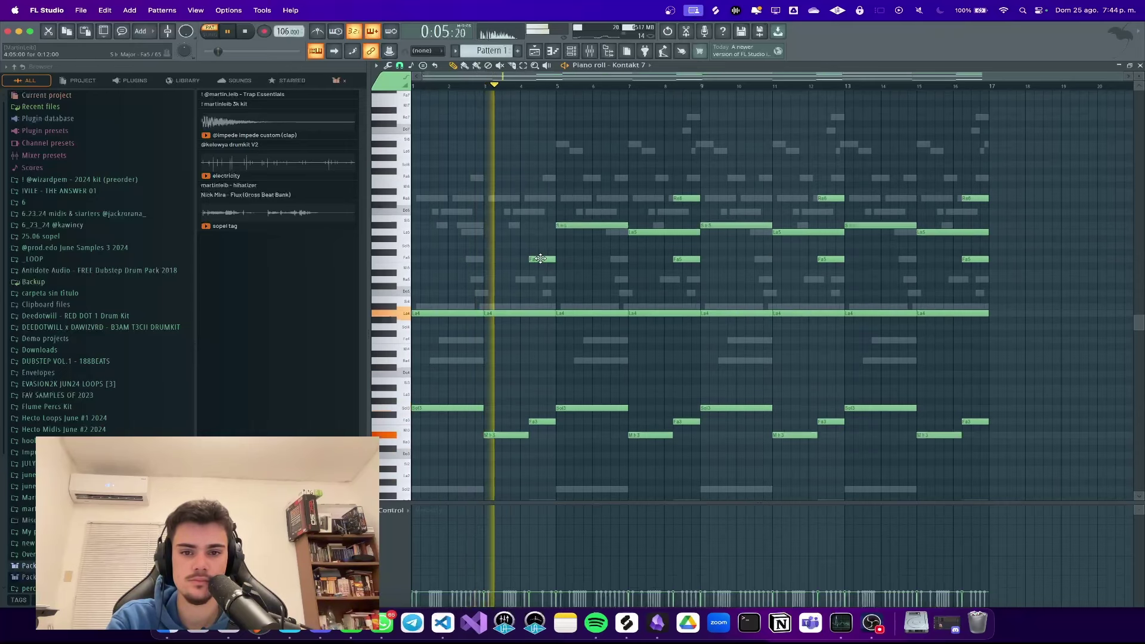
scroll(692, 162, "up", 3)
scroll(684, 164, "down", 3)
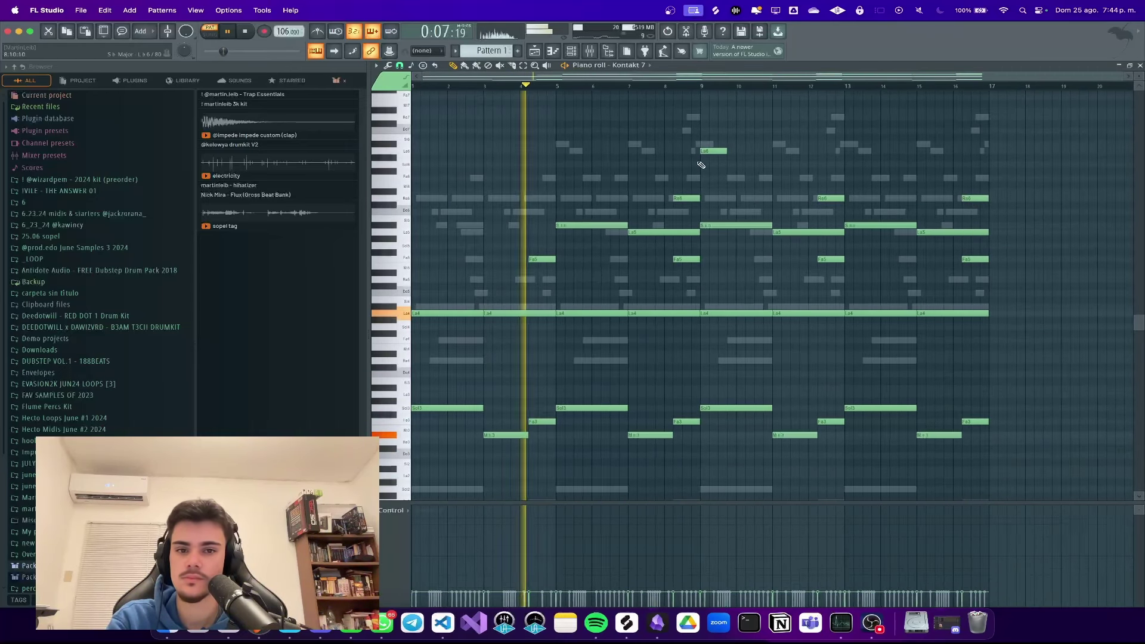
scroll(695, 158, "up", 1)
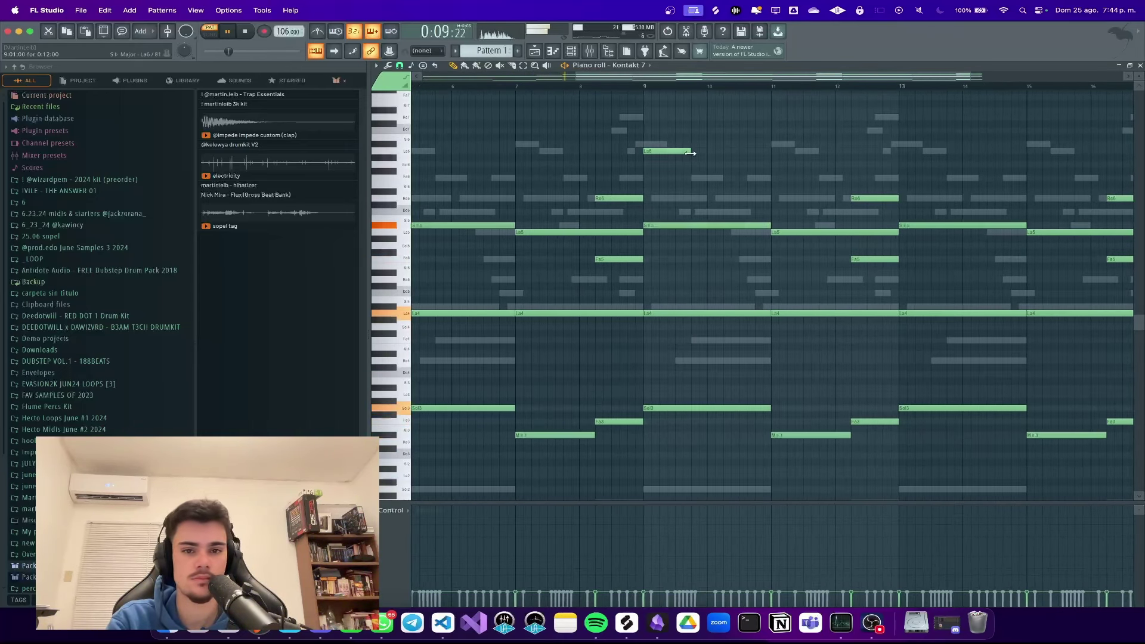
left_click(716, 178)
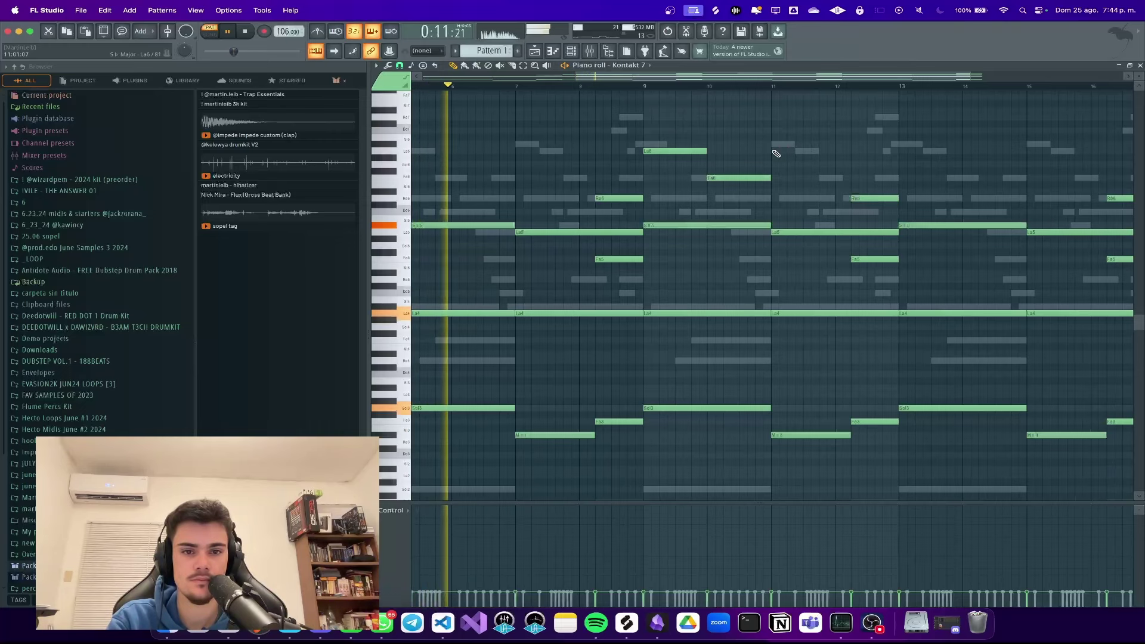
left_click(778, 151)
left_click(837, 147)
scroll(610, 149, "down", 2)
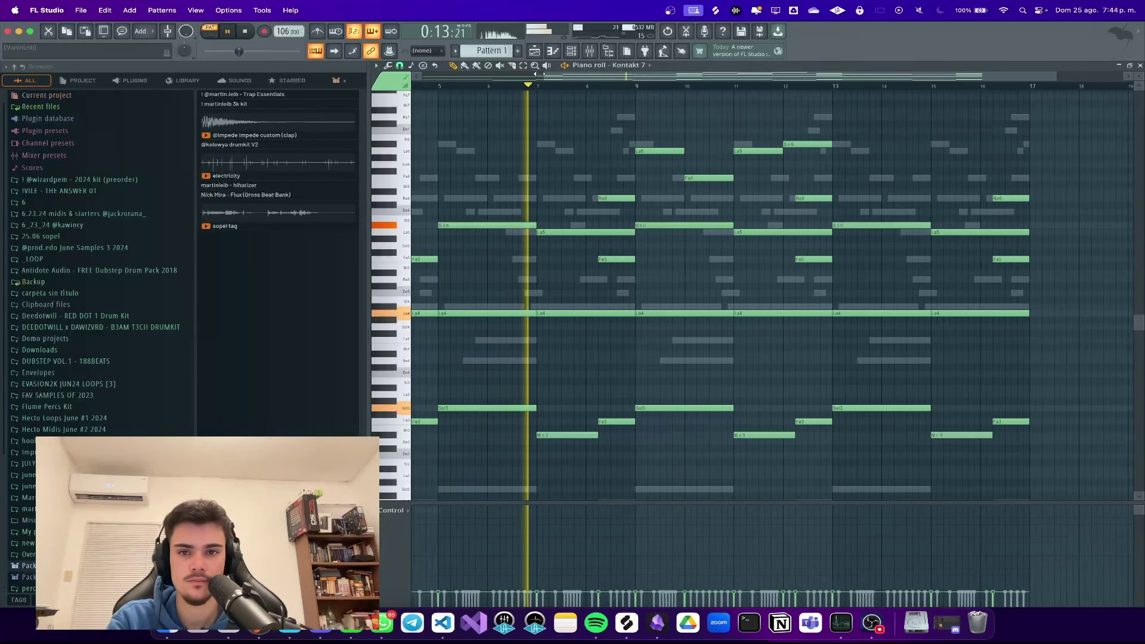
Step: Duplicate the high melody of bars 9 to 12 into bars 13 to 16 and deselect the copies
left_click_drag(650, 120, 834, 203)
key("ctrl+b")
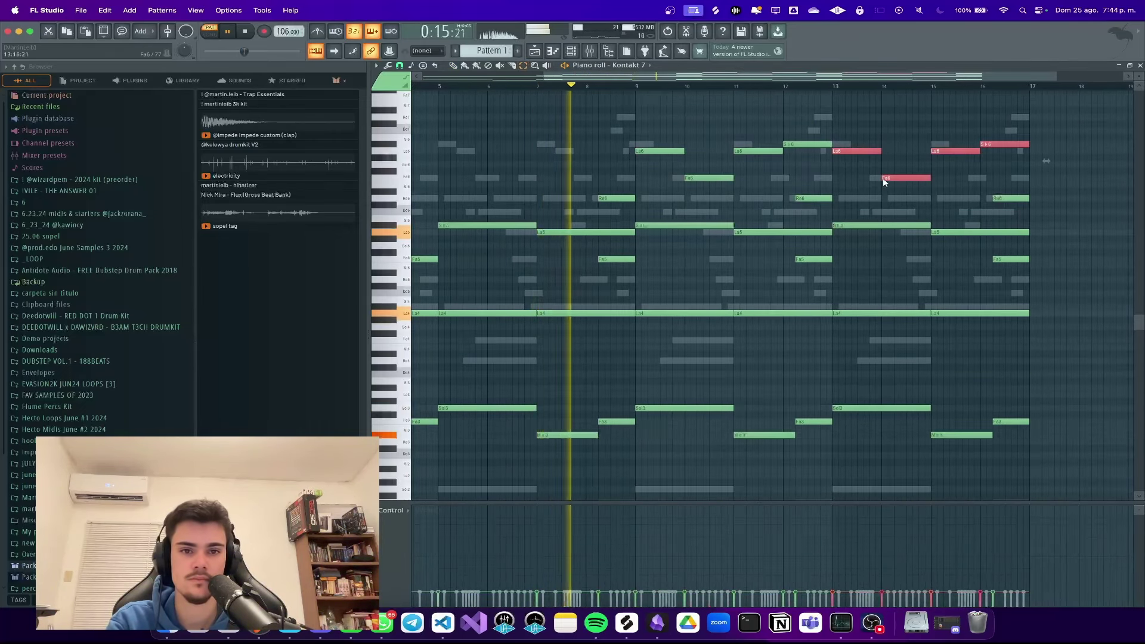
scroll(557, 178, "up", 2)
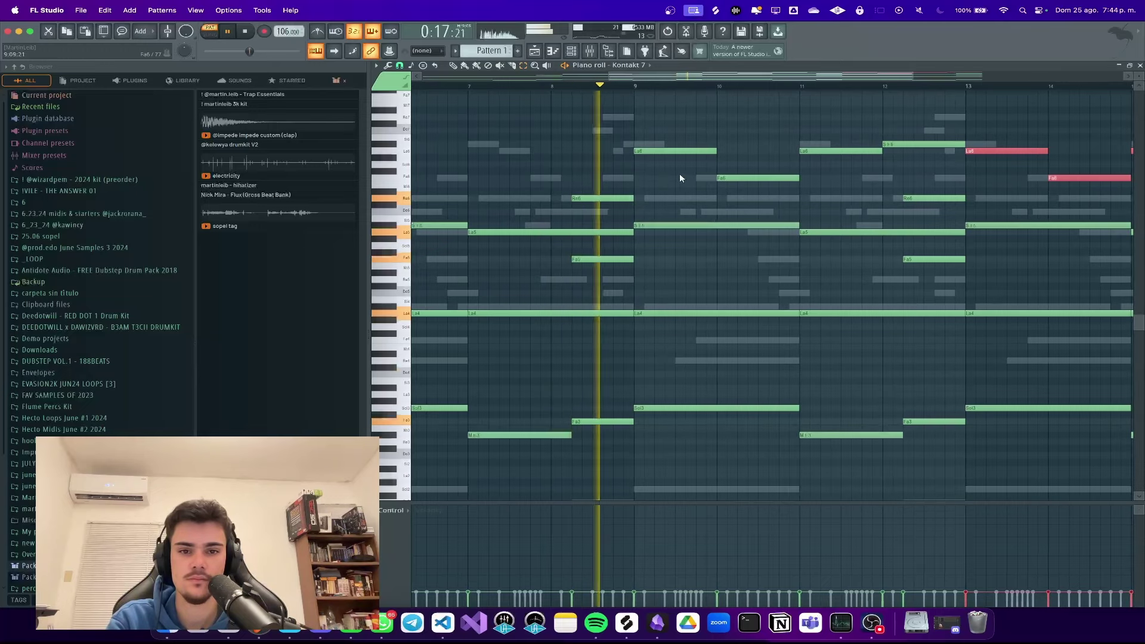
left_click(453, 66)
left_click(715, 149)
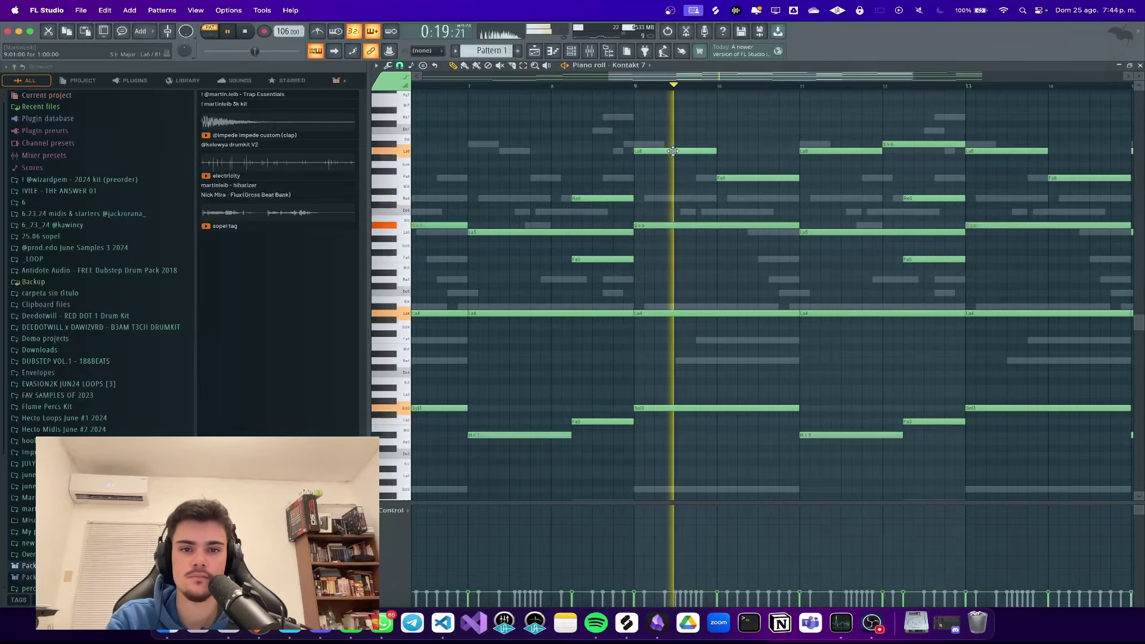
Step: Add one-bar notes to the high string melody: Sib6 in bar 10, Re7 in bar 12, Do7 in bar 13 and Sib6 in bar 14
left_click(718, 145)
scroll(801, 168, "down", 1)
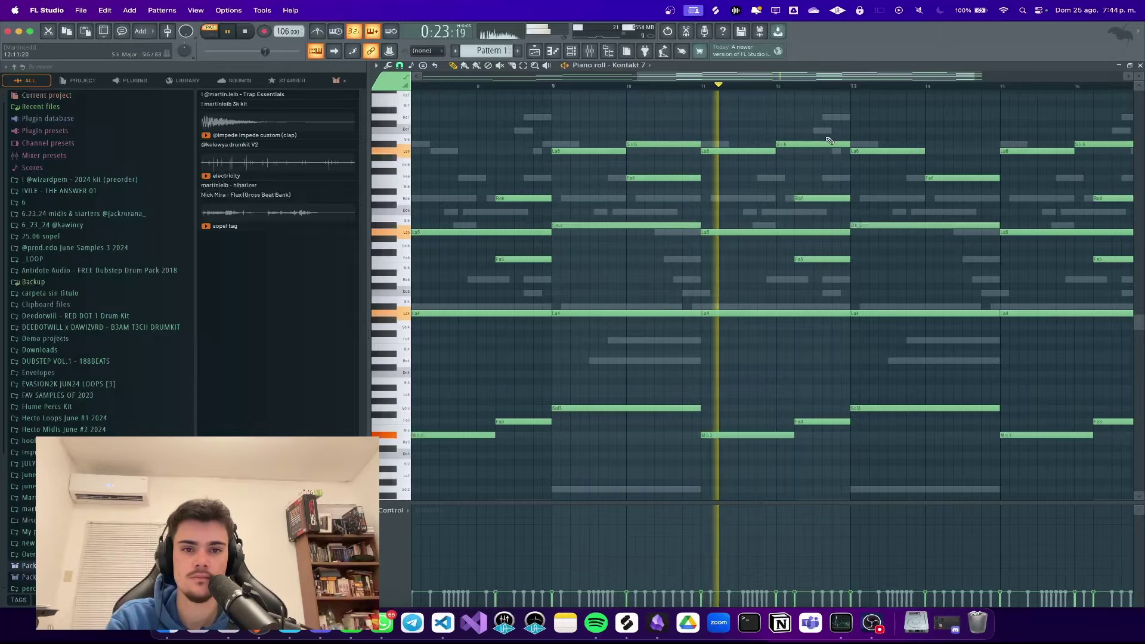
scroll(795, 135, "up", 1)
scroll(795, 136, "up", 1)
scroll(865, 155, "down", 2)
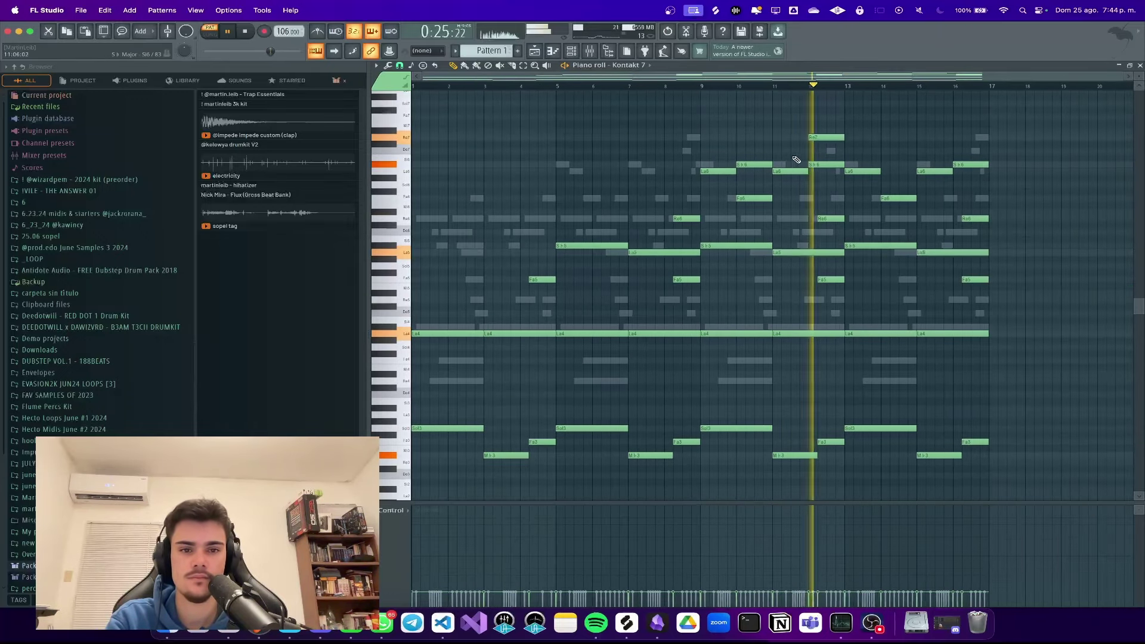
scroll(795, 153, "up", 3)
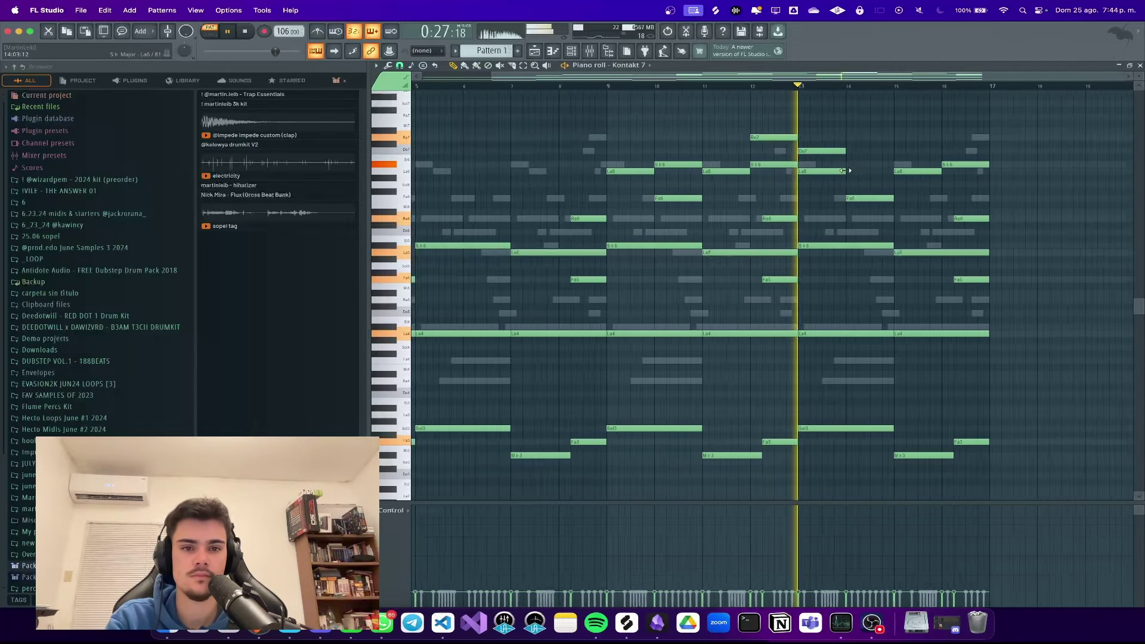
scroll(816, 169, "up", 2)
left_click(810, 166)
scroll(906, 179, "down", 5)
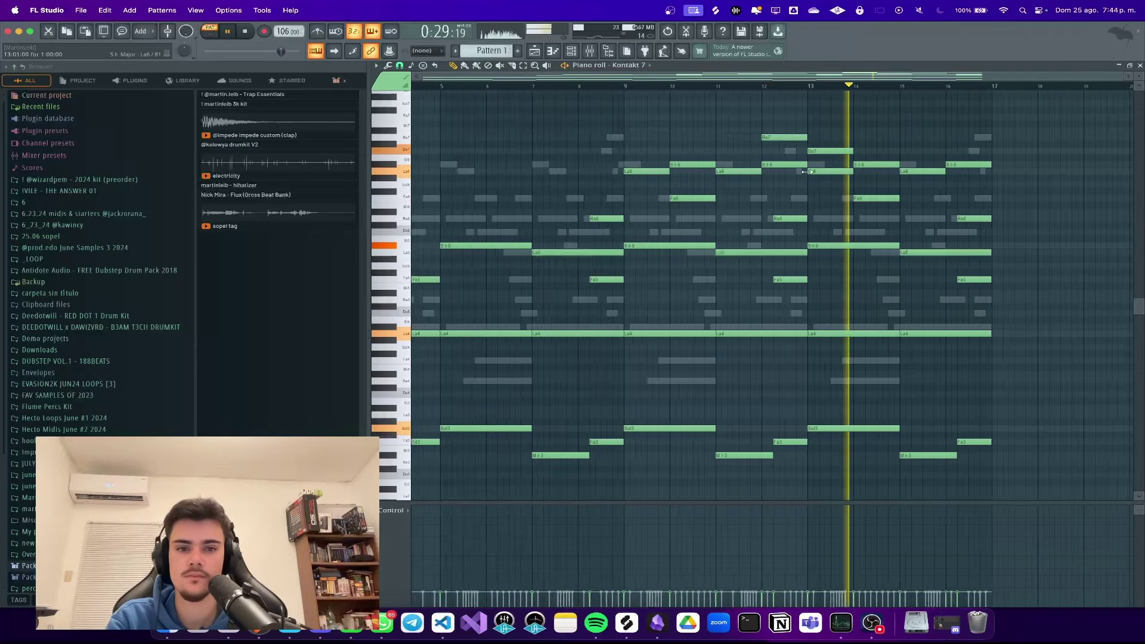
Step: Try a Sib6 in bar 15 and remove it, add a Fa6 across bar 16, and stop playback
scroll(1028, 205, "up", 4)
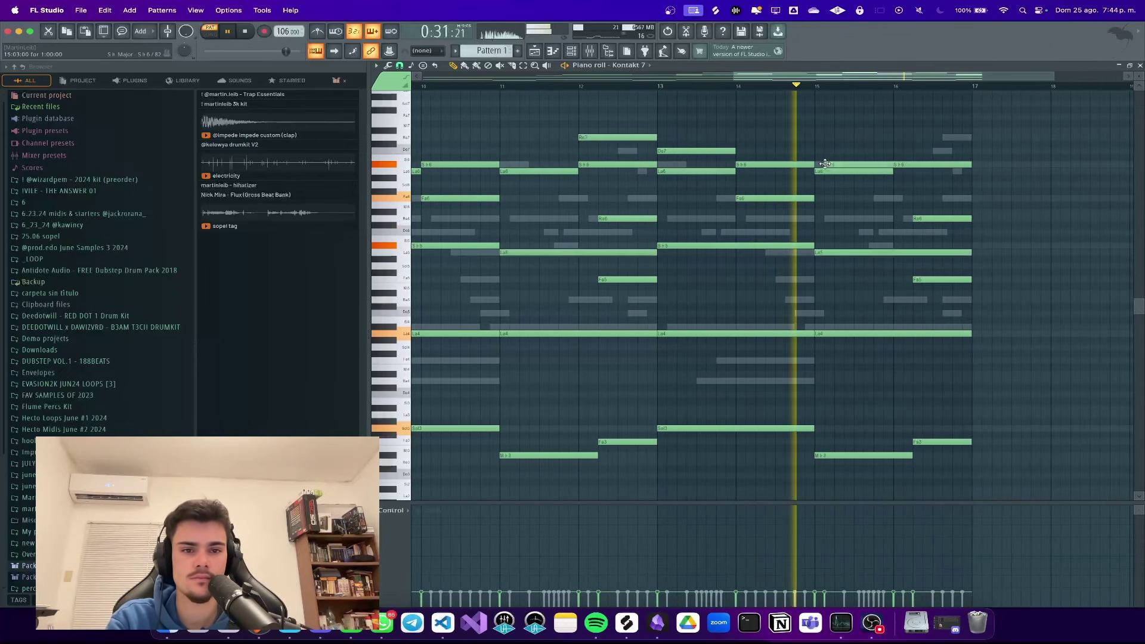
left_click(829, 164)
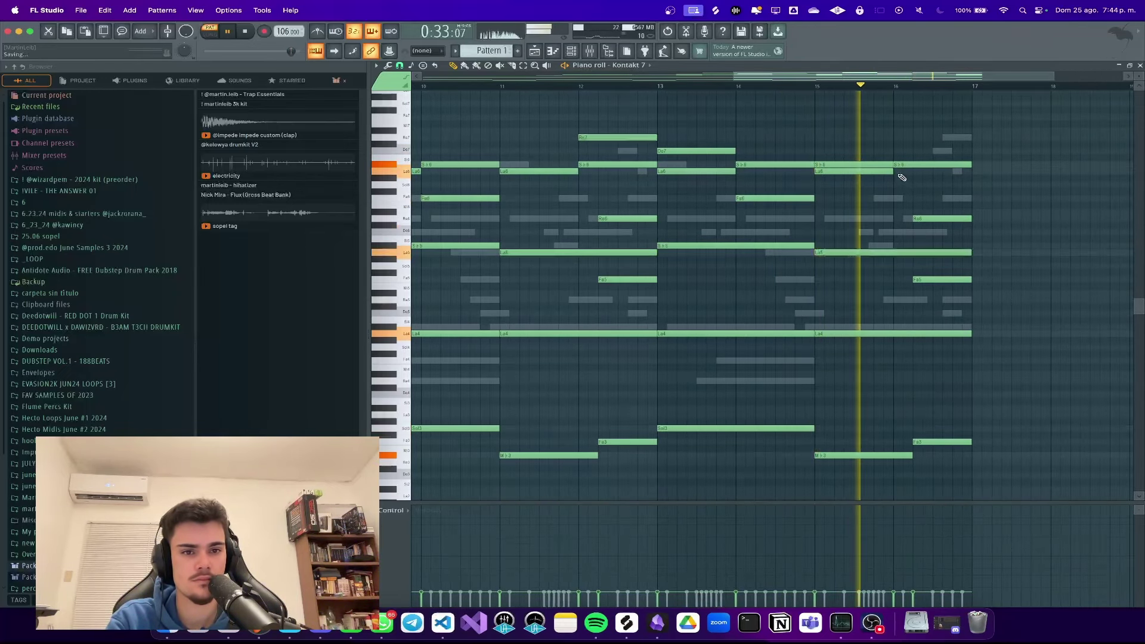
left_click(901, 198)
scroll(918, 197, "down", 2)
scroll(932, 197, "down", 2)
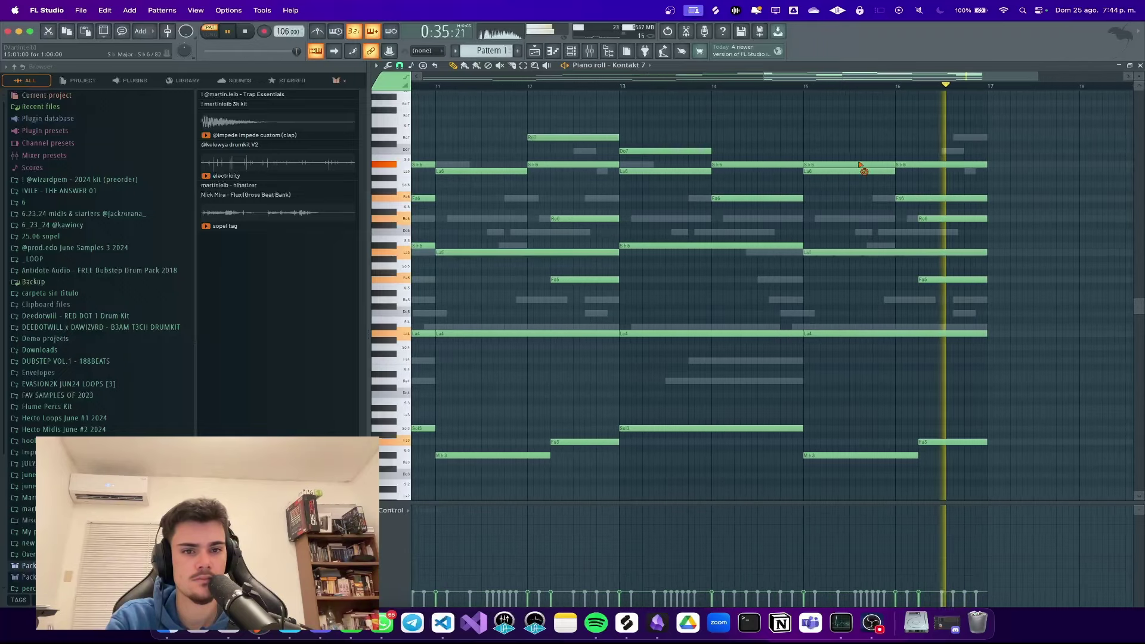
key("space")
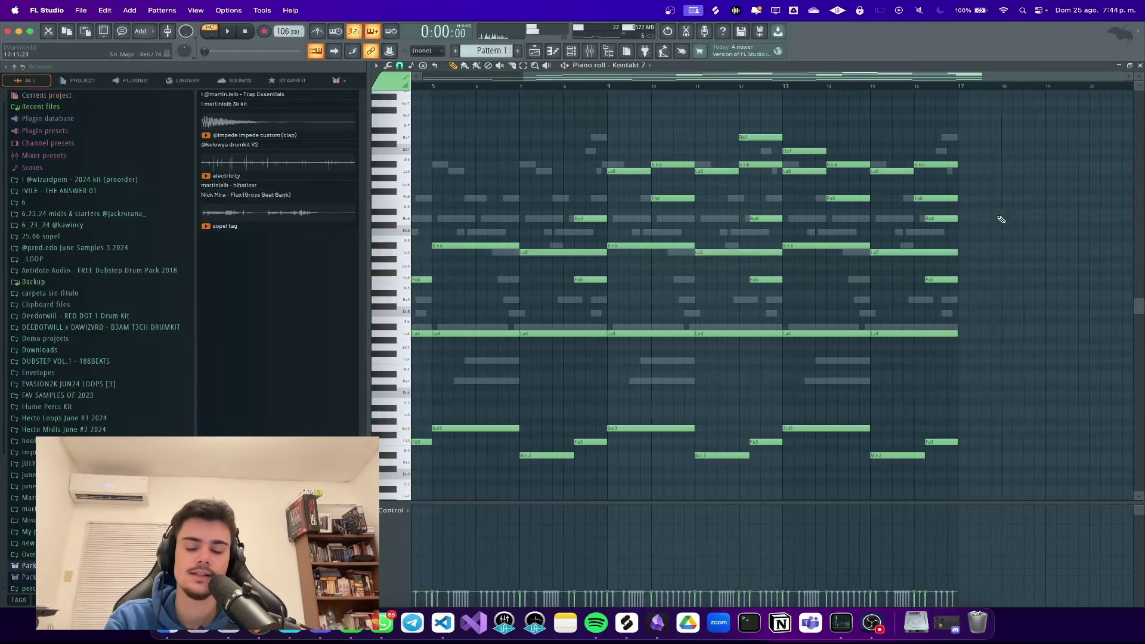
Step: Examine the layered high string notes over bars 9 to 16, highlighting the La6 in bar 13 and the Sib6 in bar 14
scroll(1014, 203, "down", 2)
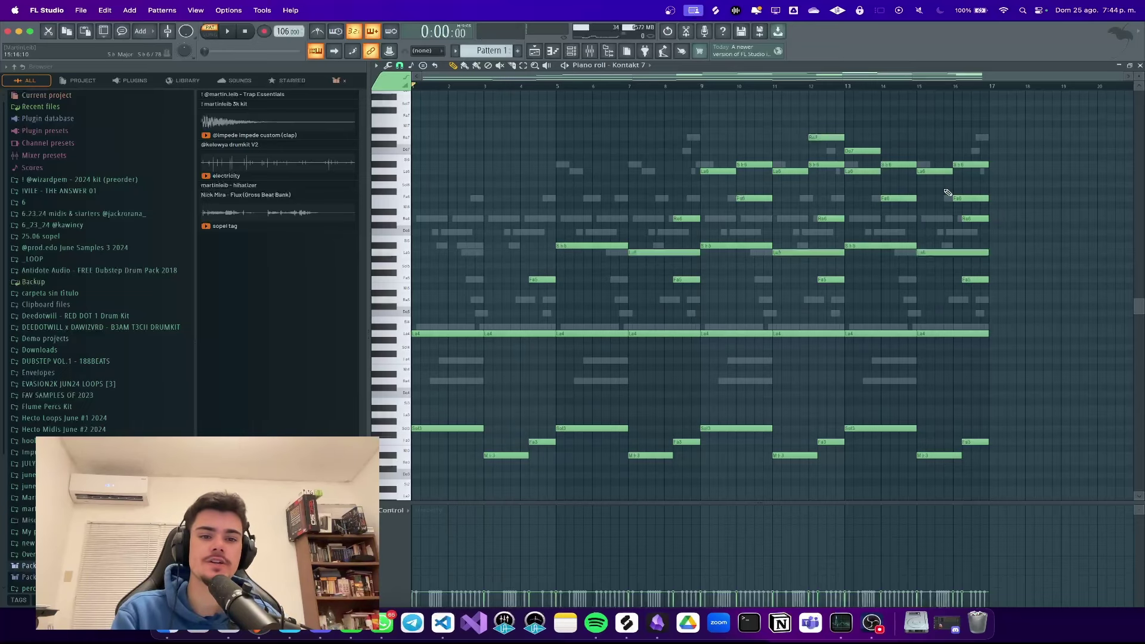
scroll(948, 193, "up", 5)
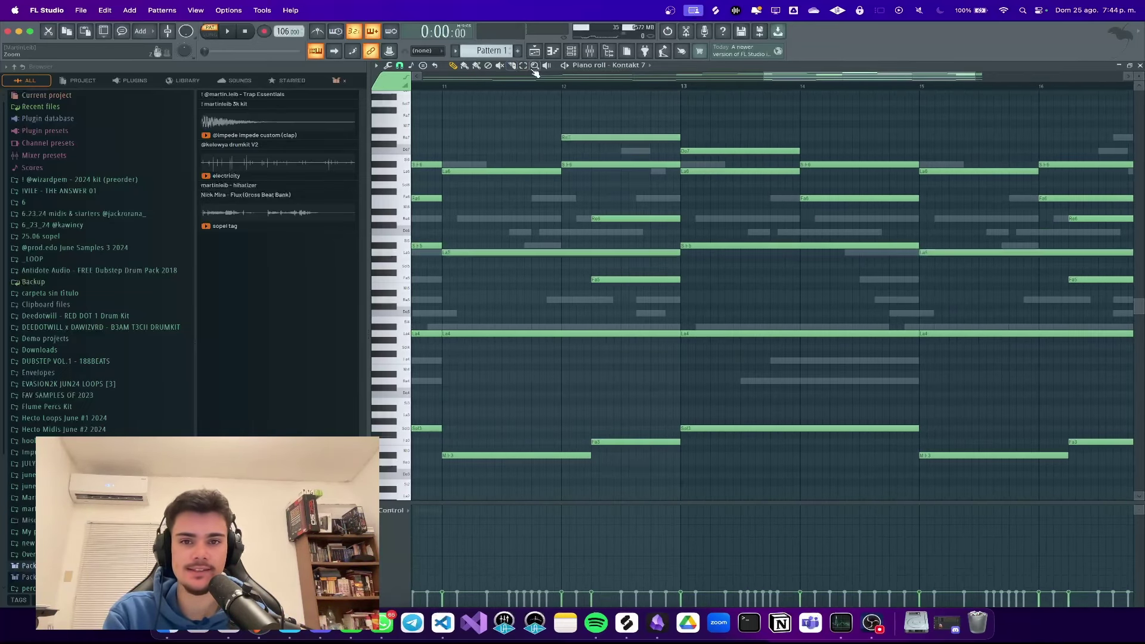
scroll(1005, 209, "up", 1)
left_click_drag(921, 154, 781, 184)
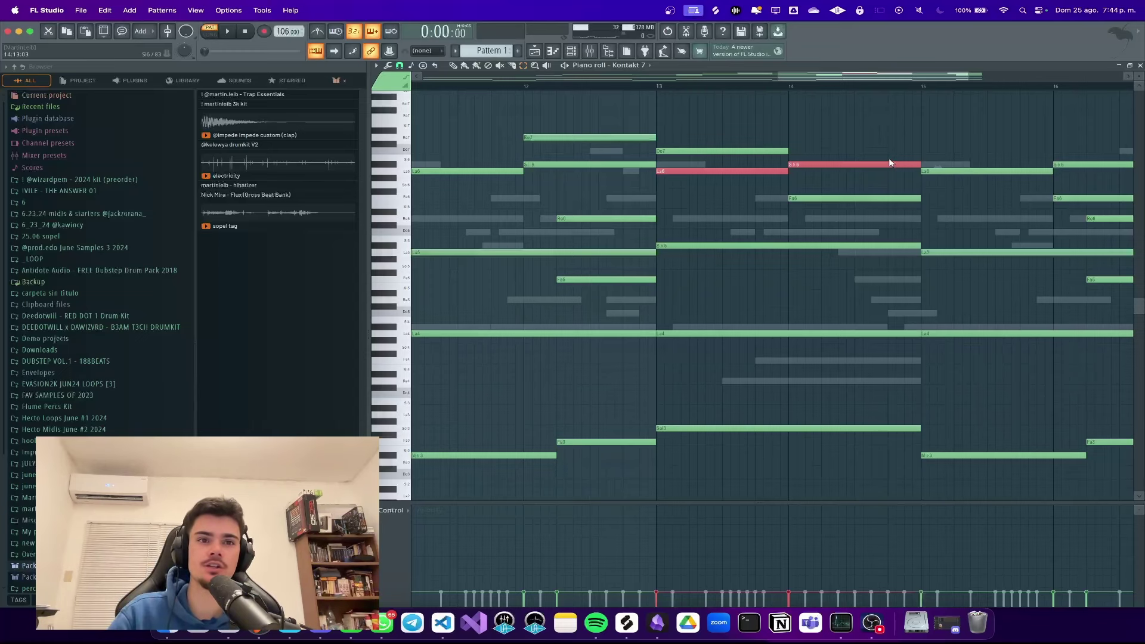
scroll(889, 162, "down", 5)
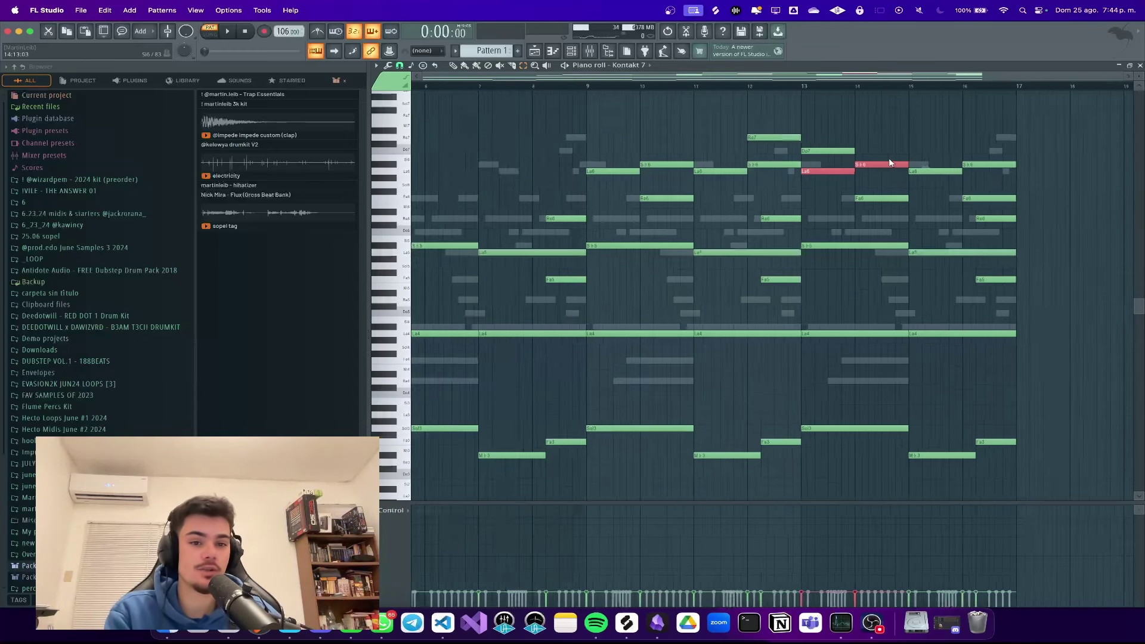
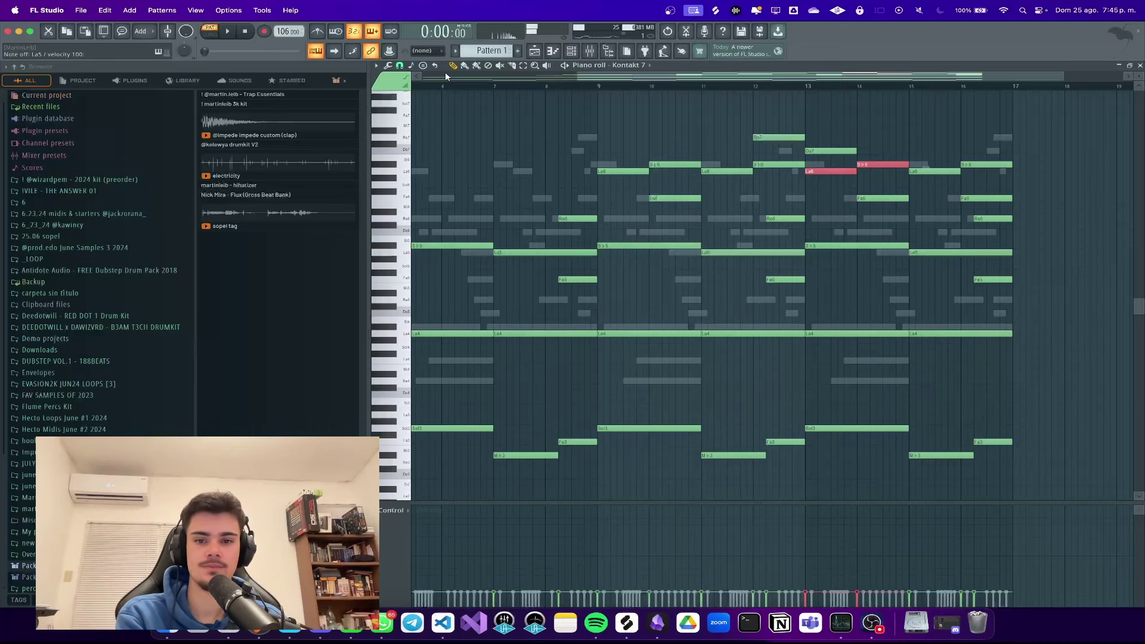
scroll(554, 193, "down", 2)
scroll(656, 214, "up", 3)
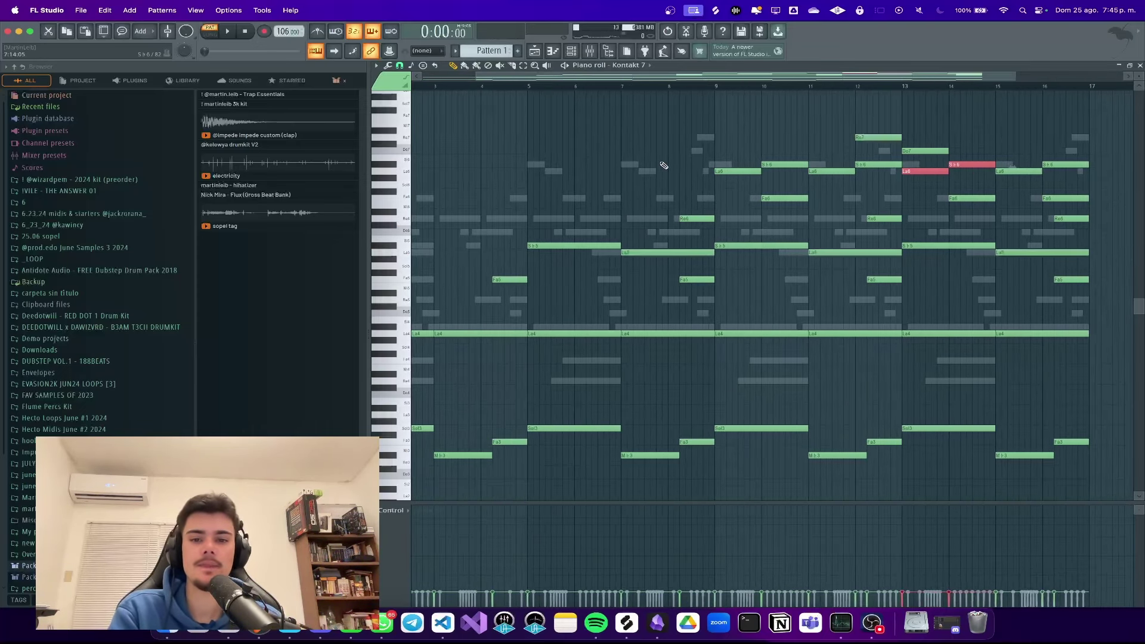
scroll(663, 165, "down", 3)
left_click(639, 164)
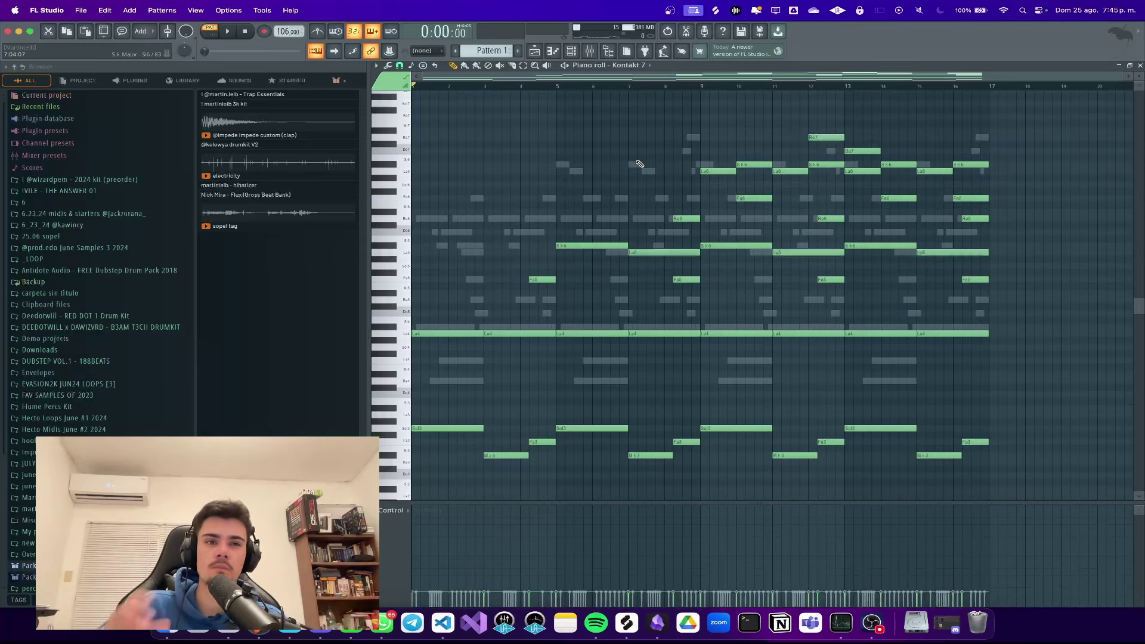
Step: Route the Omnisphere channel to mixer Insert 1 and the Kontakt 7 channel to Insert 2
left_click(589, 51)
key("space")
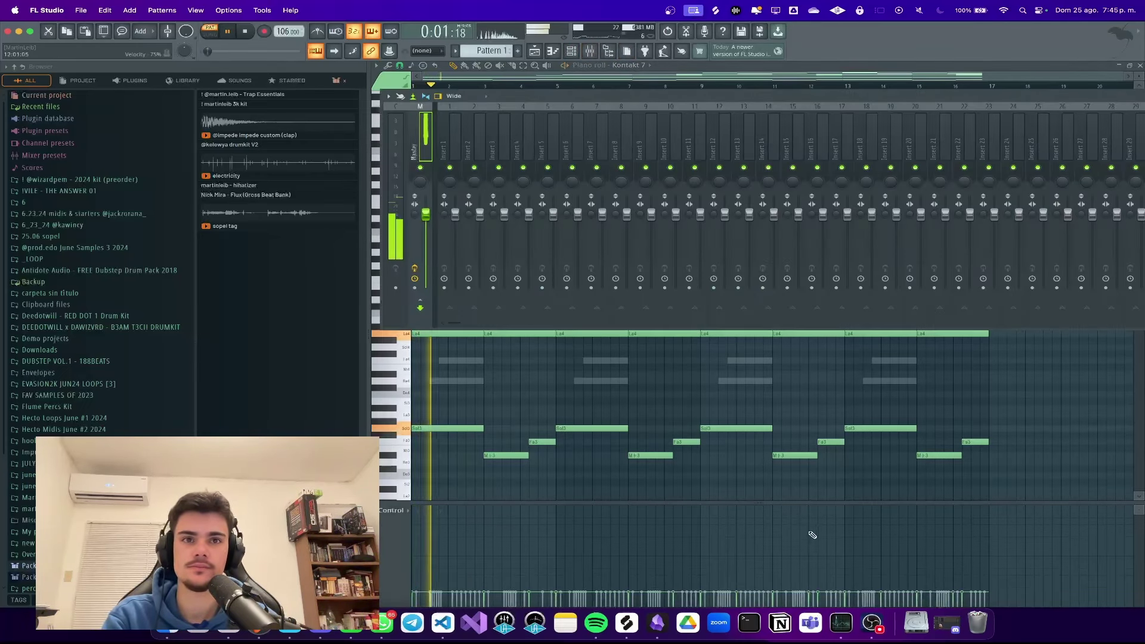
key("F9")
scroll(737, 468, "down", 2)
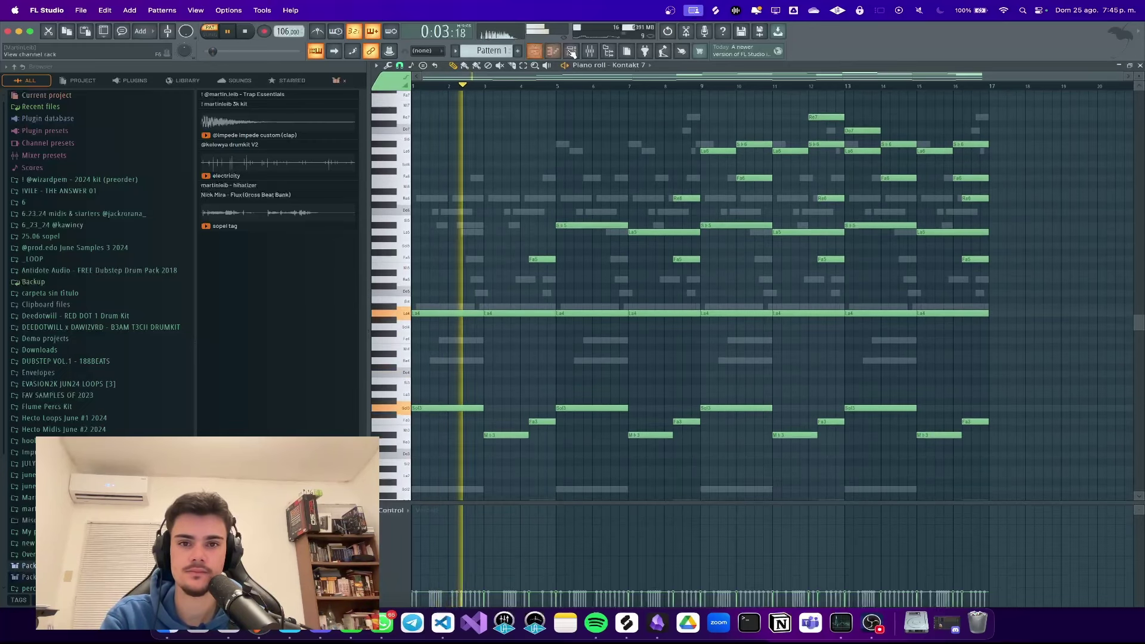
key("F6")
key("space")
left_click_drag(440, 269, 432, 281)
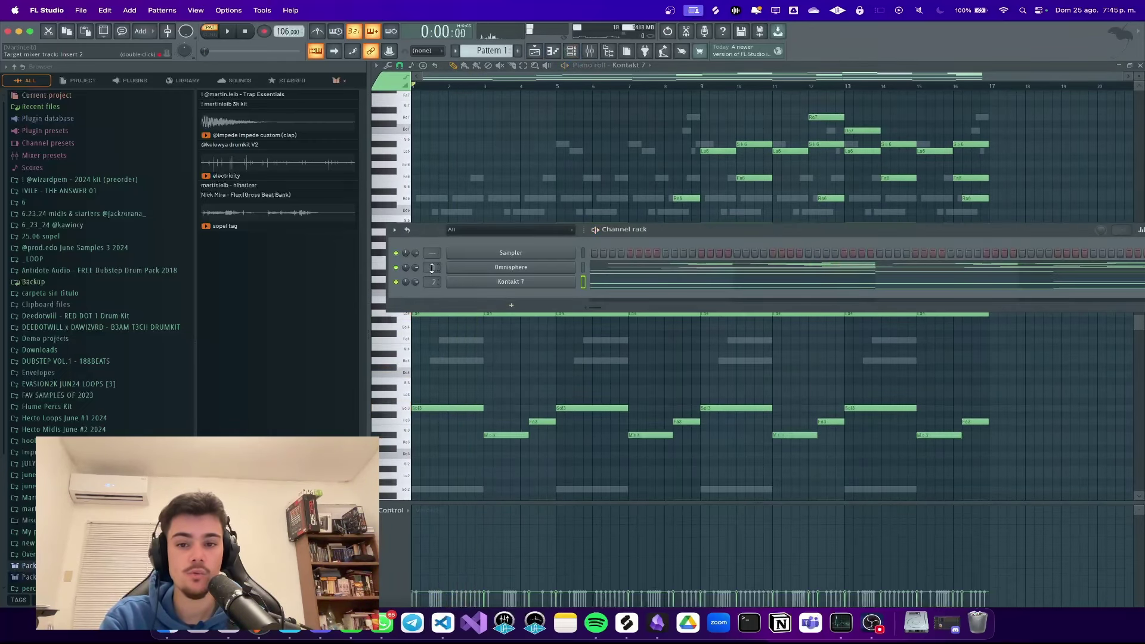
Step: Show Omnisphere's mixer track, Insert 1, and load Fruity Parametric EQ 2 into its fourth effect slot
double_click(432, 268)
left_click_drag(381, 176, 726, 179)
left_click_drag(854, 100, 544, 212)
left_click(989, 268)
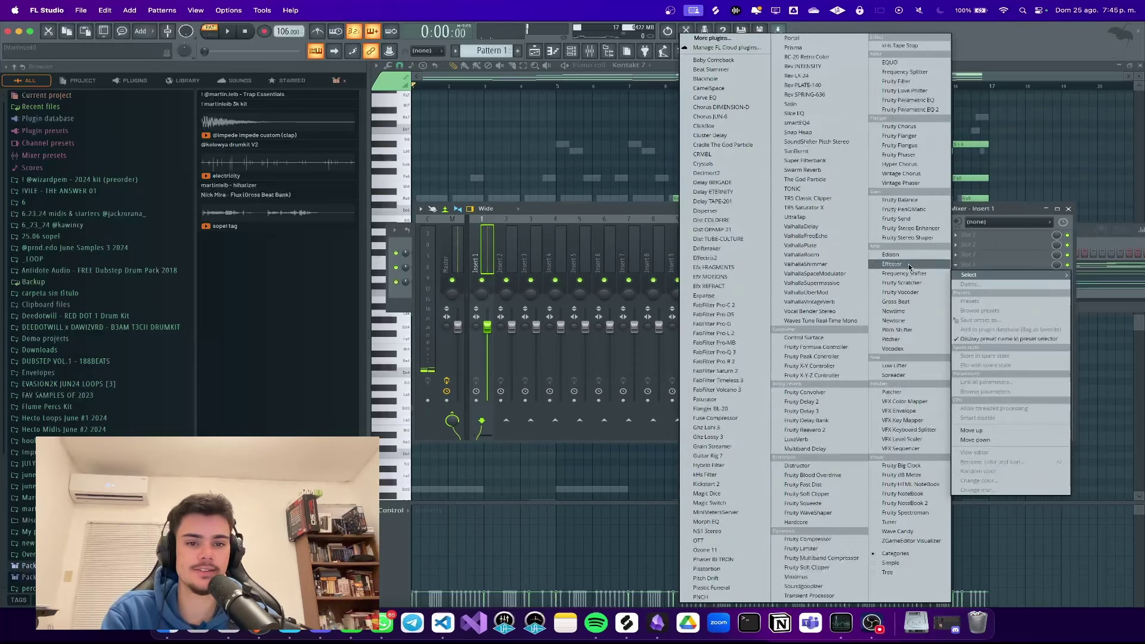
left_click(931, 109)
Step: Solo Insert 1 and brighten it during playback, raising EQ band 7 about 12 dB near 5 kHz and bands 5 and 6 slightly
left_click(533, 274)
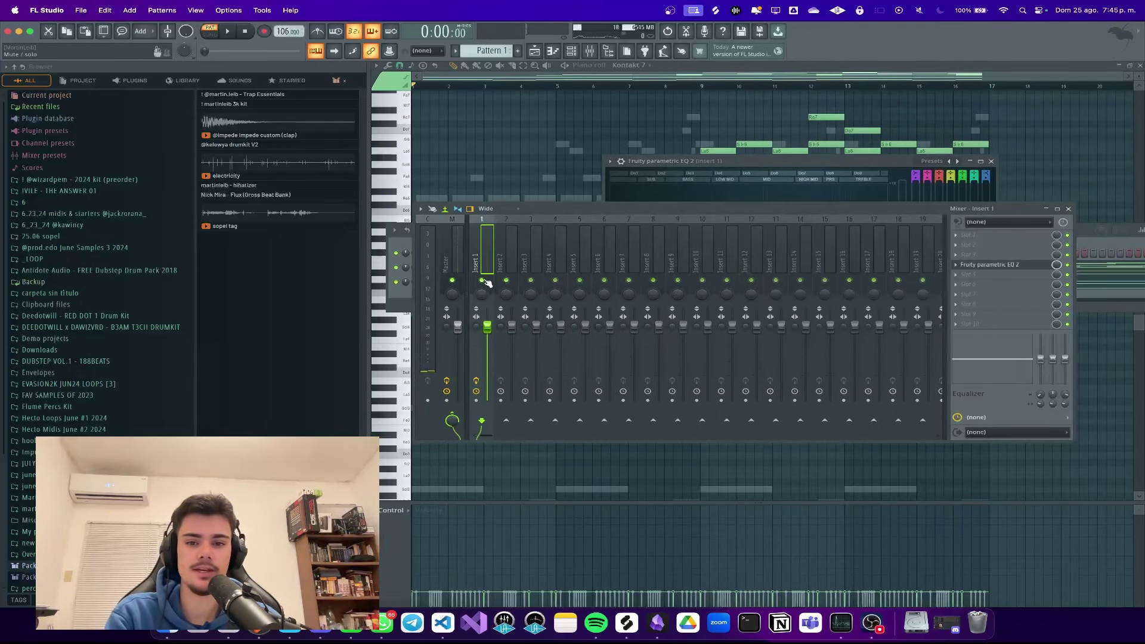
key("space")
left_click_drag(790, 163, 746, 200)
left_click_drag(798, 279, 787, 240)
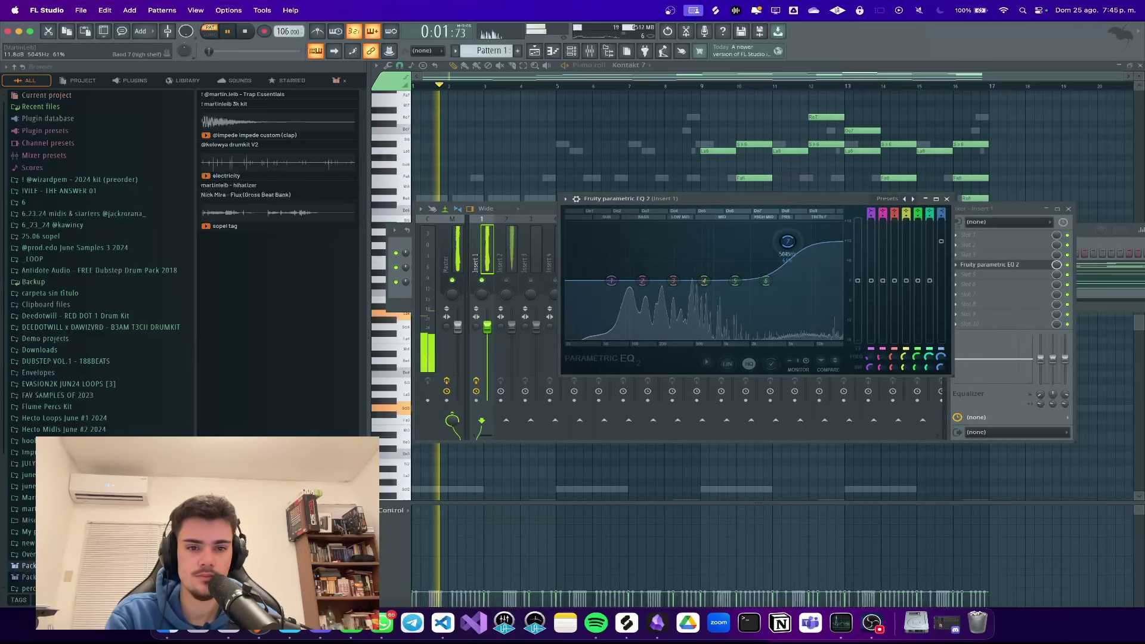
left_click_drag(766, 281, 729, 276)
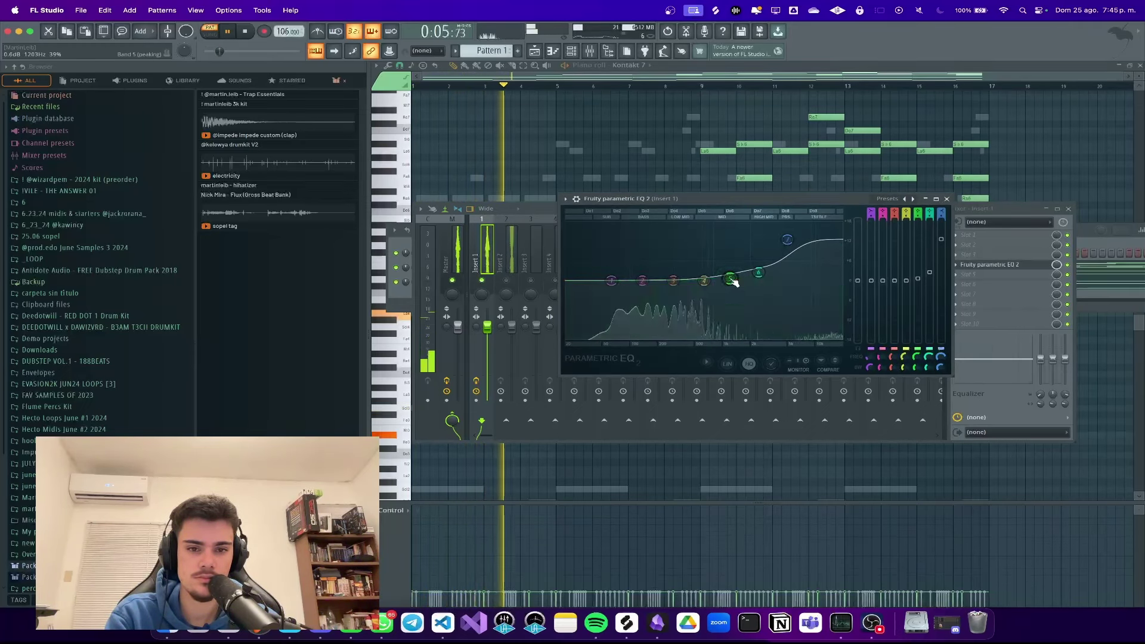
Step: Cut the lowest frequencies with EQ bands 1 and 2, stop playback, and close the equalizer and mixer windows
left_click_drag(611, 280, 567, 295)
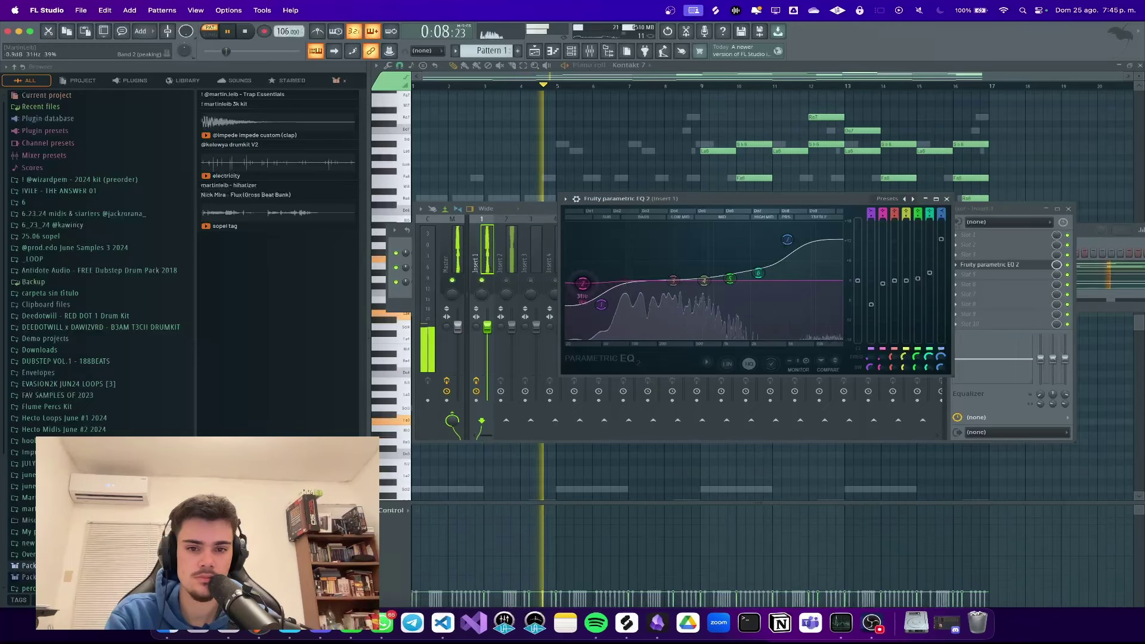
left_click(947, 198)
key("space")
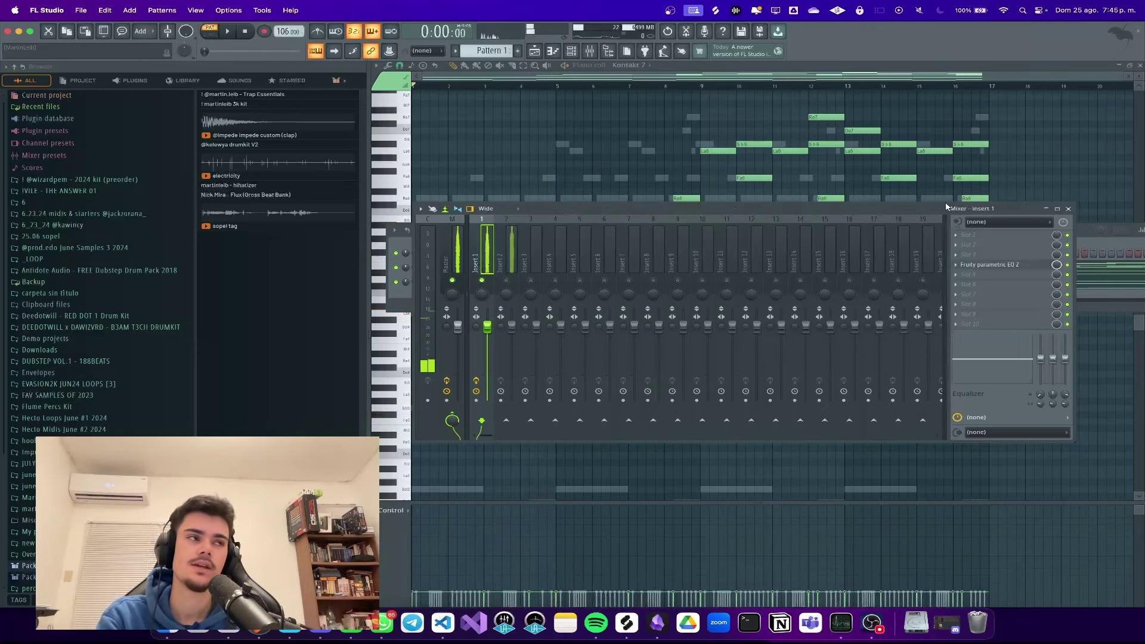
left_click(1021, 265)
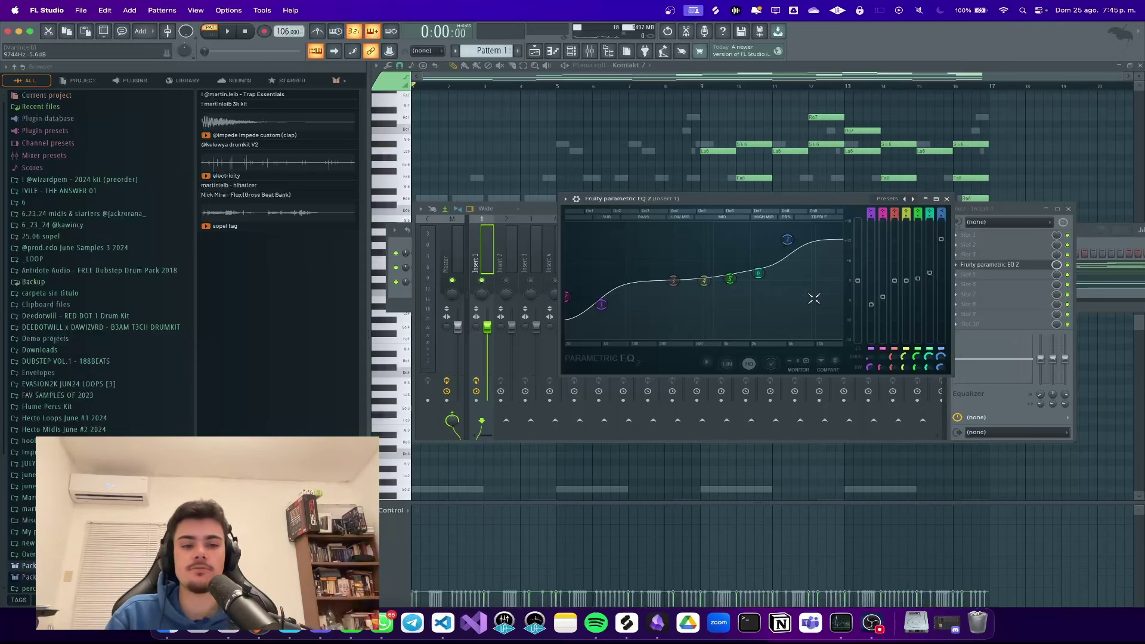
left_click(947, 199)
left_click(1069, 209)
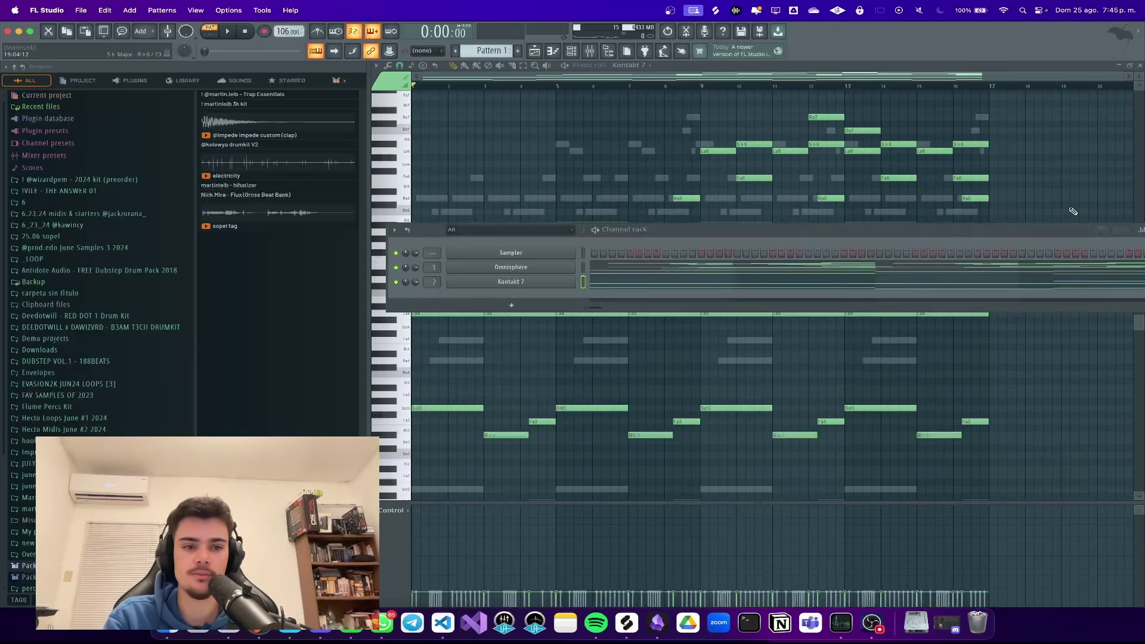
Step: Review the Omnisphere patch and the equalizer curve on mixer Insert 1
left_click(558, 270)
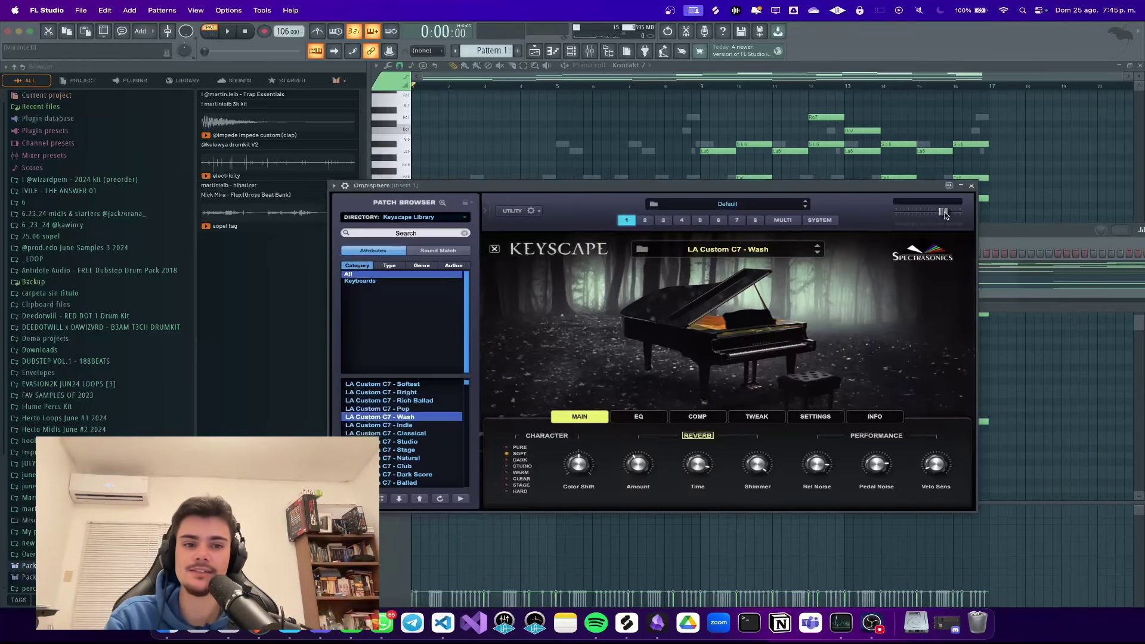
left_click(971, 185)
left_click(589, 51)
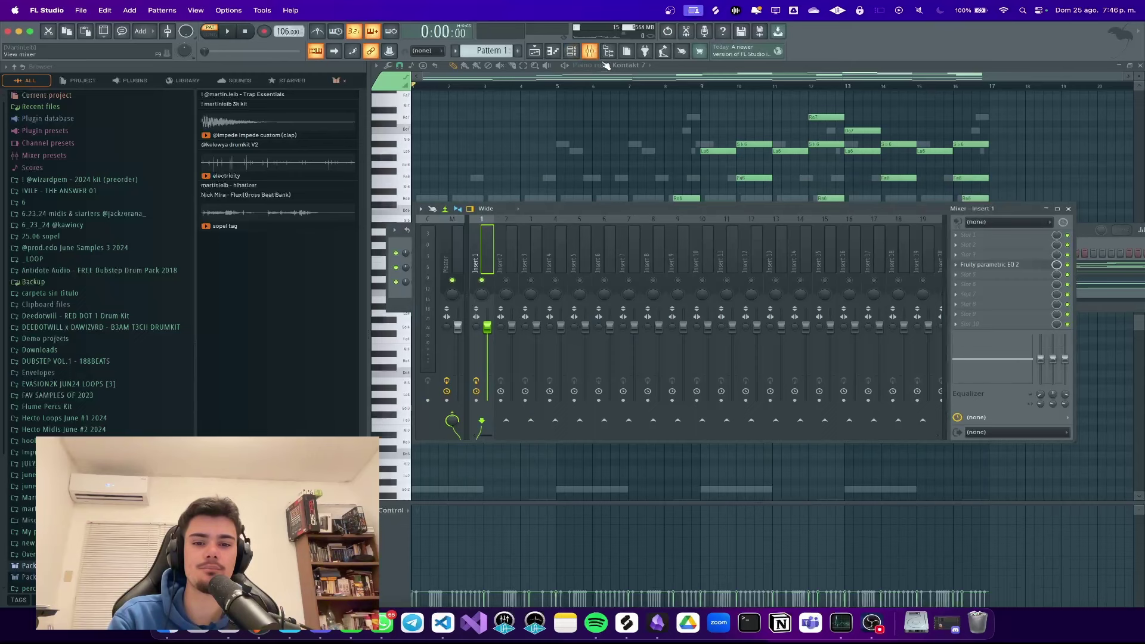
left_click(1035, 269)
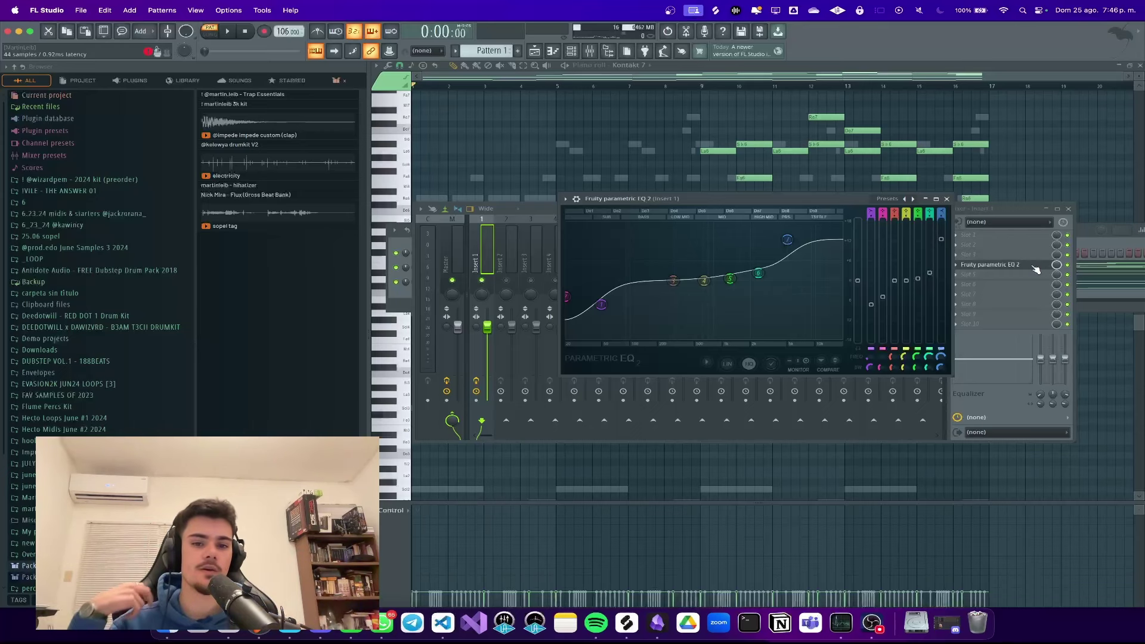
left_click(947, 200)
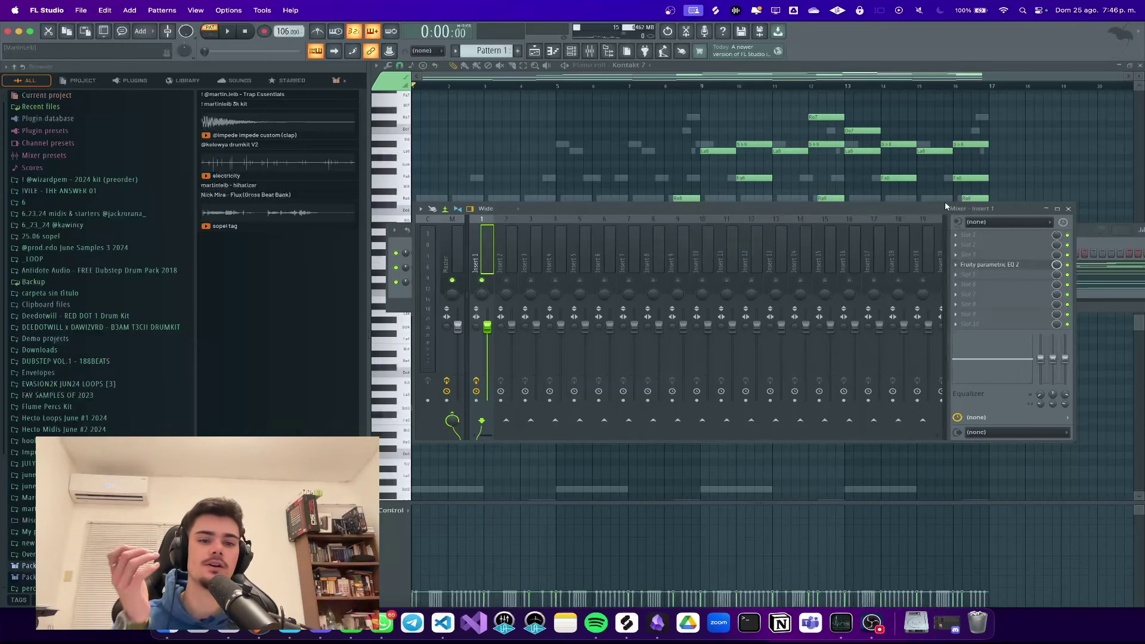
Step: Move Fruity Parametric EQ 2 to Insert 1's first effect slot and load Delay TAPE-201 into the second slot
left_click_drag(944, 208, 931, 321)
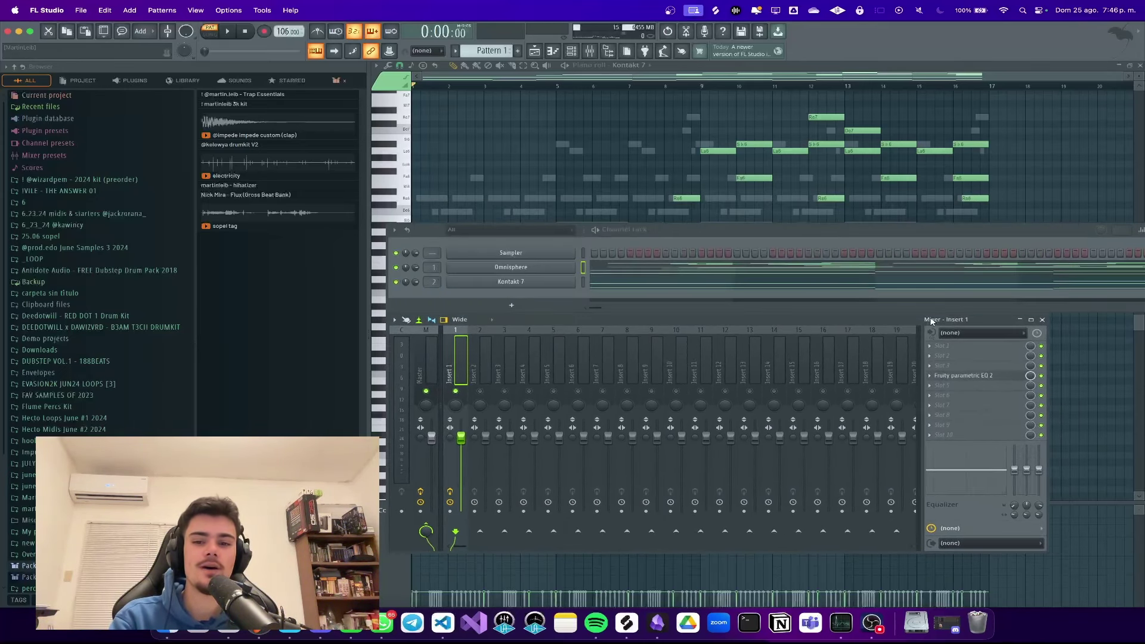
left_click_drag(951, 376, 961, 347)
left_click(961, 357)
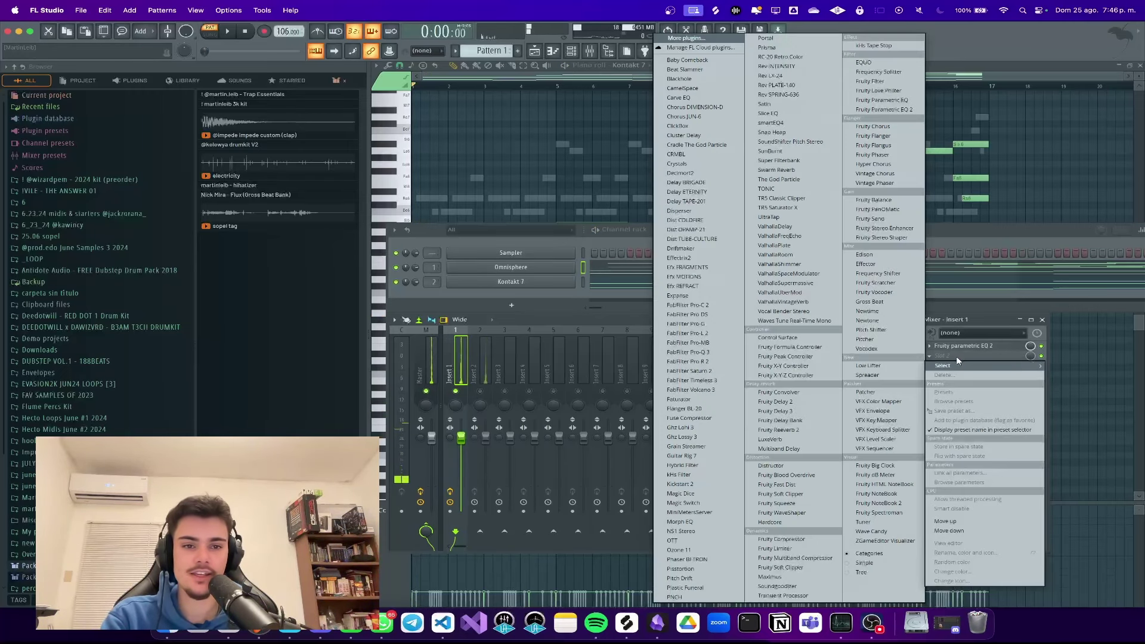
left_click(693, 203)
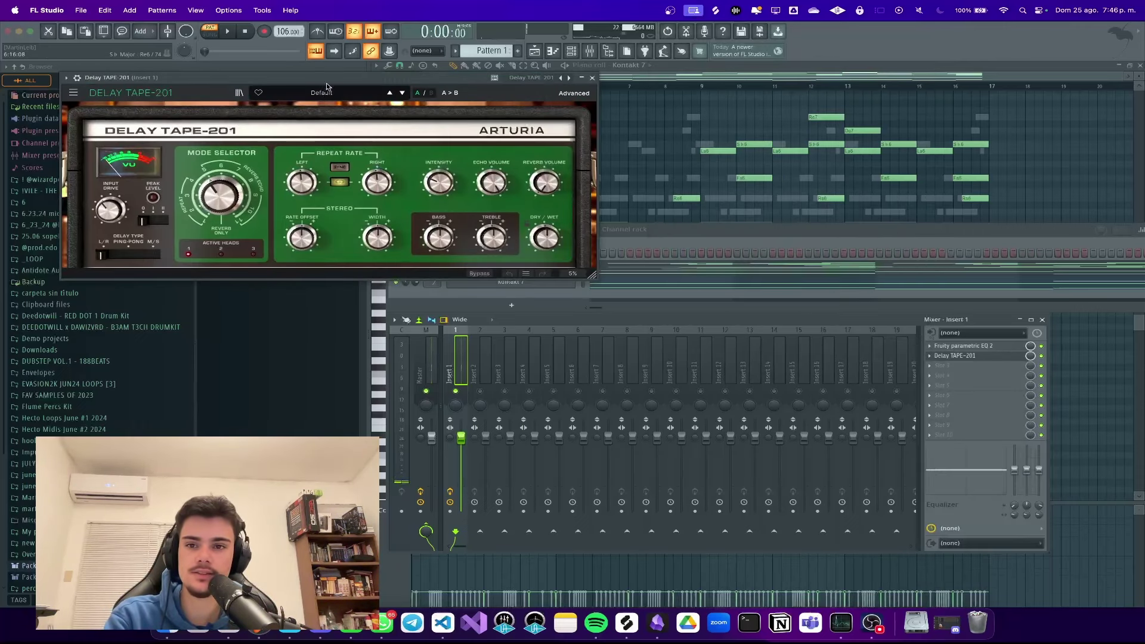
left_click_drag(320, 95, 573, 171)
Step: Configure Delay TAPE-201 with a tempo-synced repeat rate, ping-pong delay, about 132% stereo width and a higher stereo rate offset
left_click(590, 252)
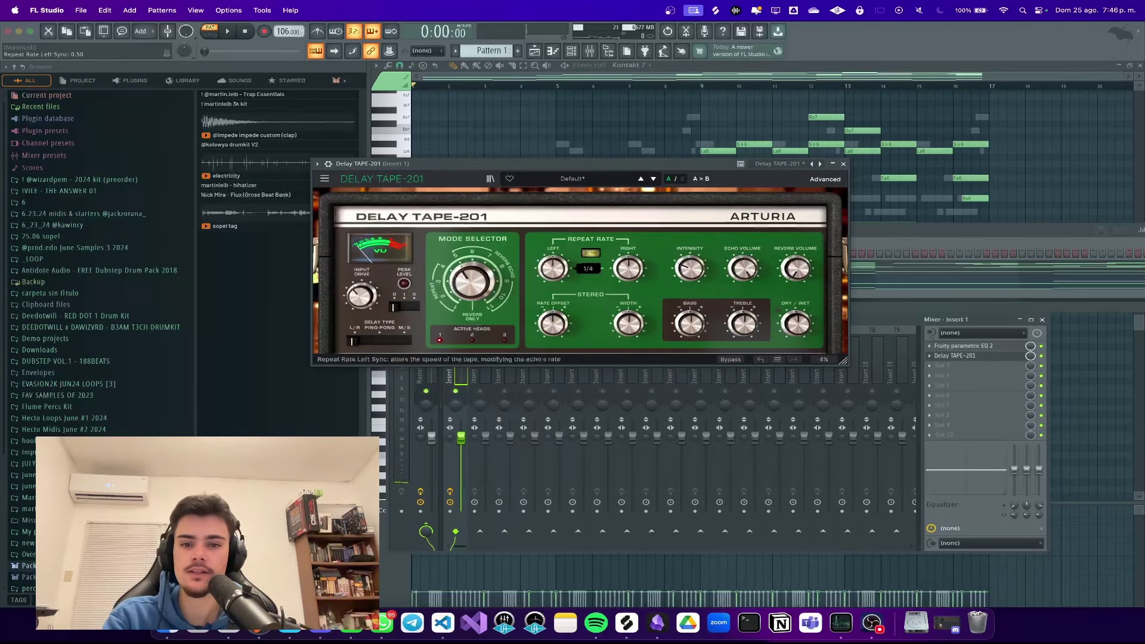
left_click(378, 341)
left_click(413, 307)
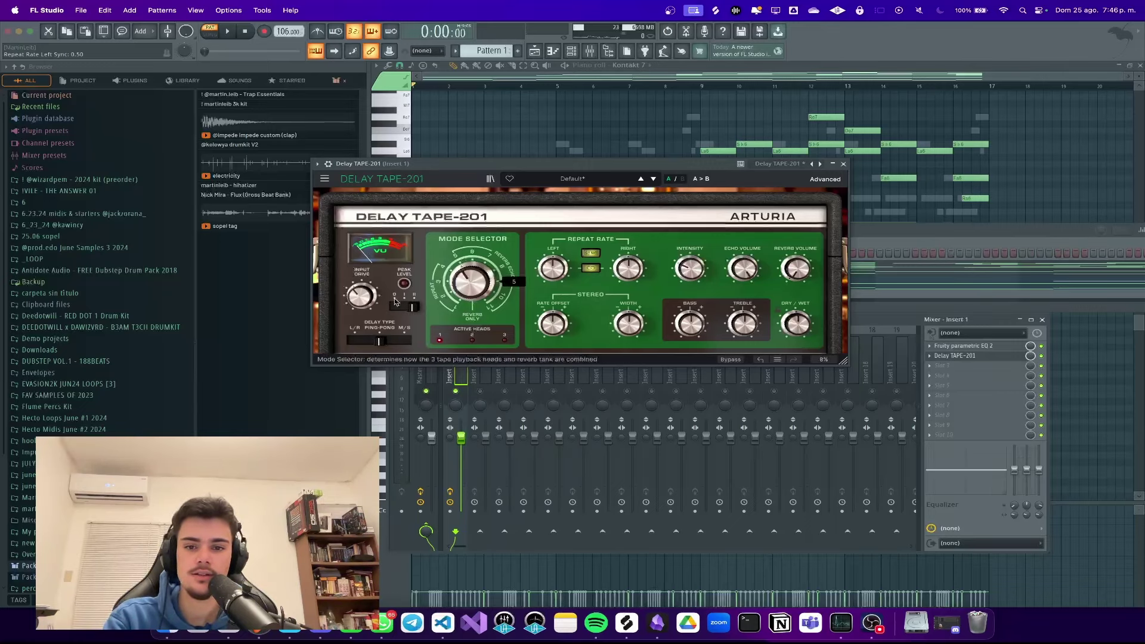
left_click_drag(630, 325, 630, 321)
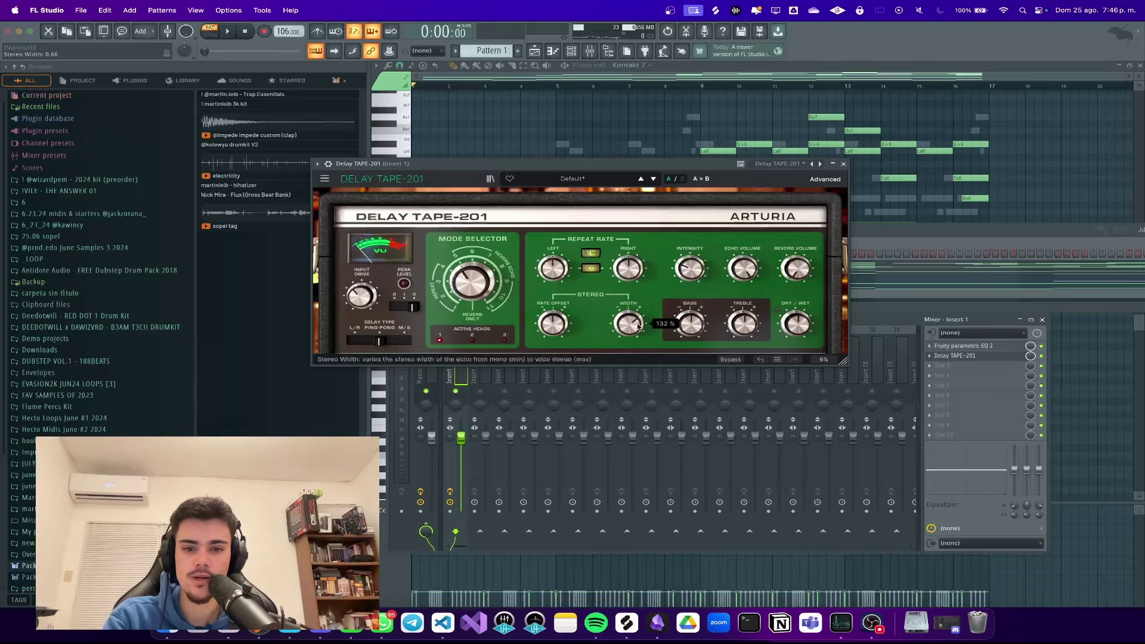
left_click_drag(554, 325, 553, 319)
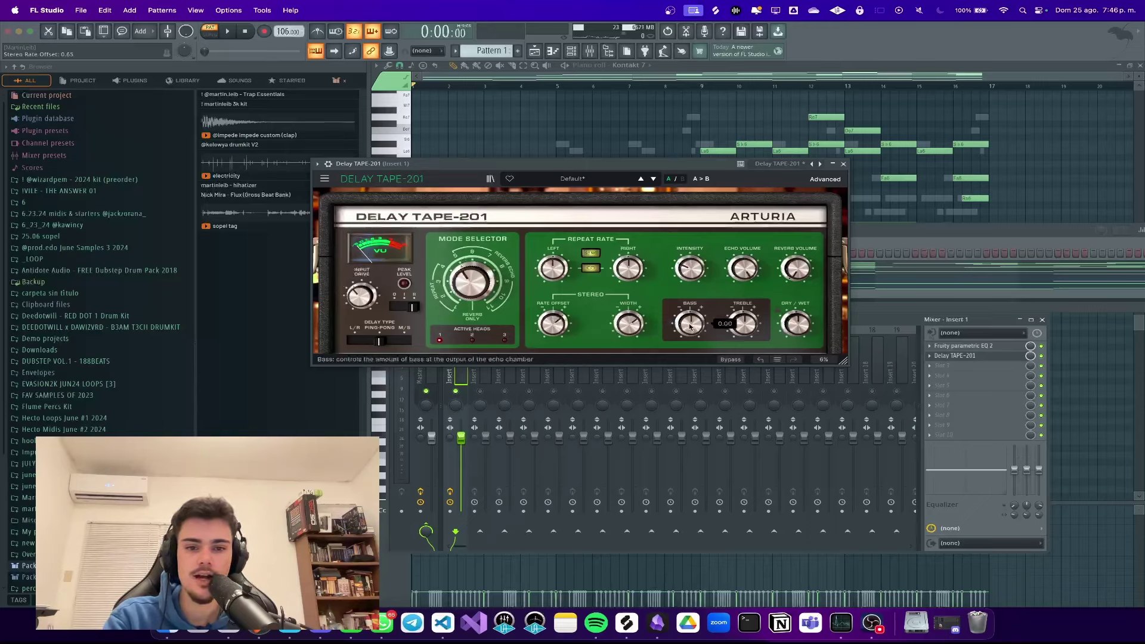
Step: Adjust the delay's dry/wet mix during playback, and lower Insert 2's volume to about 84%
left_click_drag(690, 327, 800, 325)
key("space")
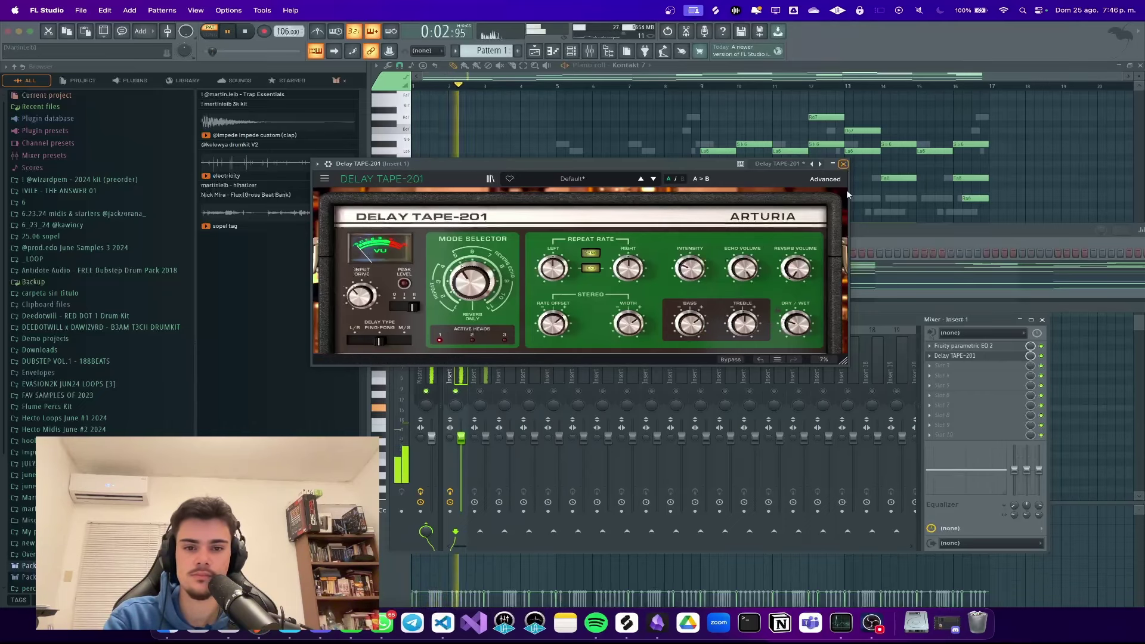
left_click_drag(796, 326, 794, 313)
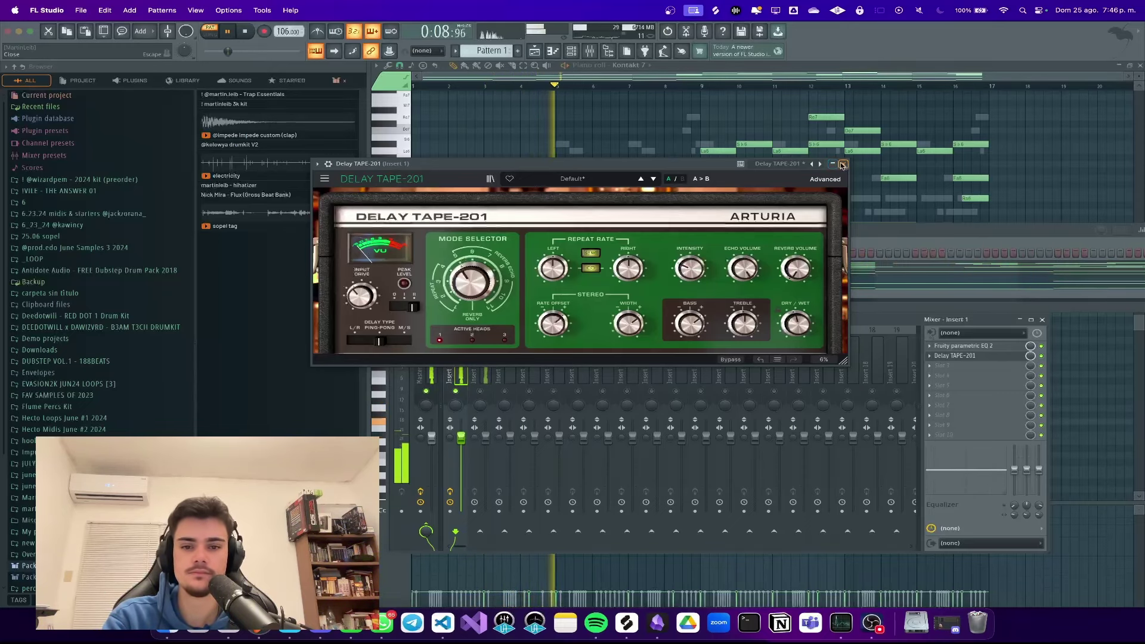
left_click(843, 164)
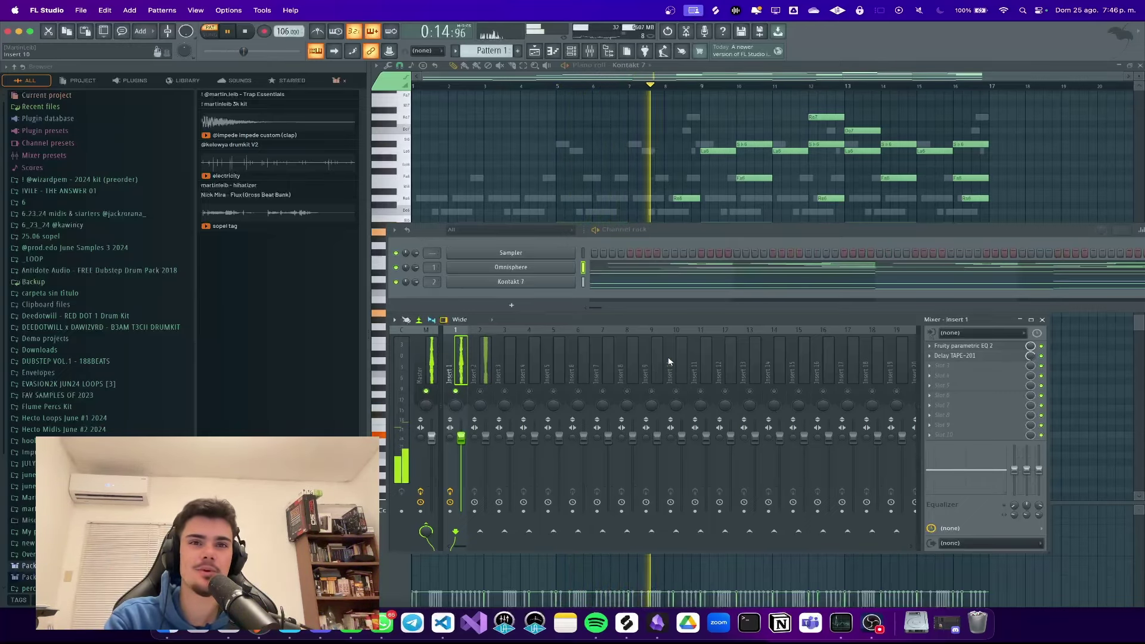
left_click_drag(486, 437, 485, 447)
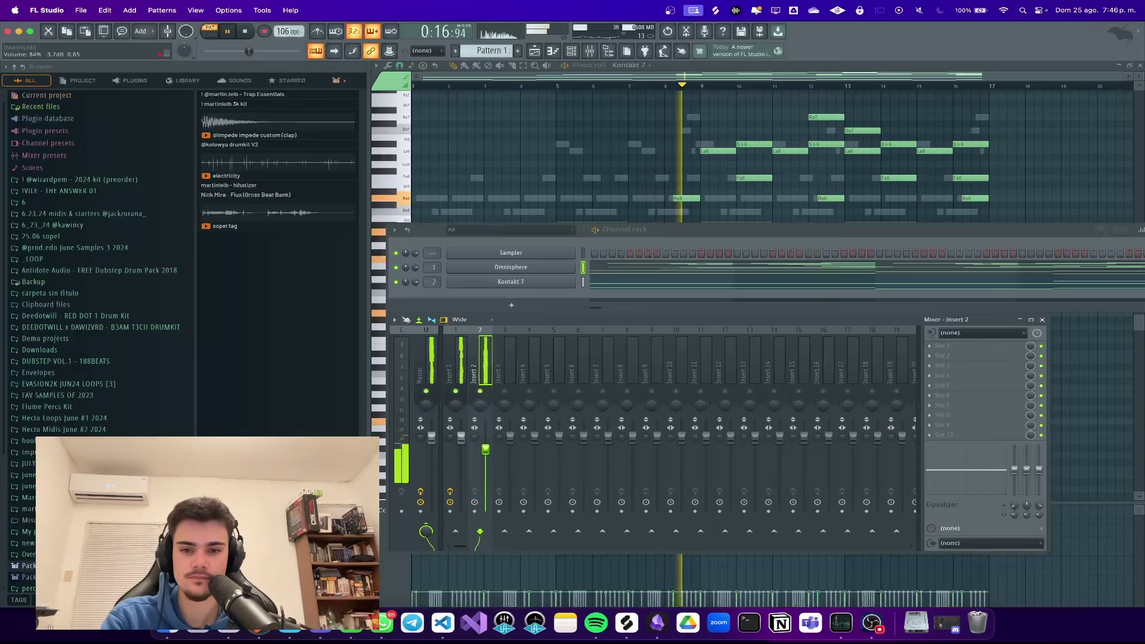
Step: Add a second Kontakt 7 channel, stop playback, and show its instrument libraries before closing the plugin window
left_click(535, 306)
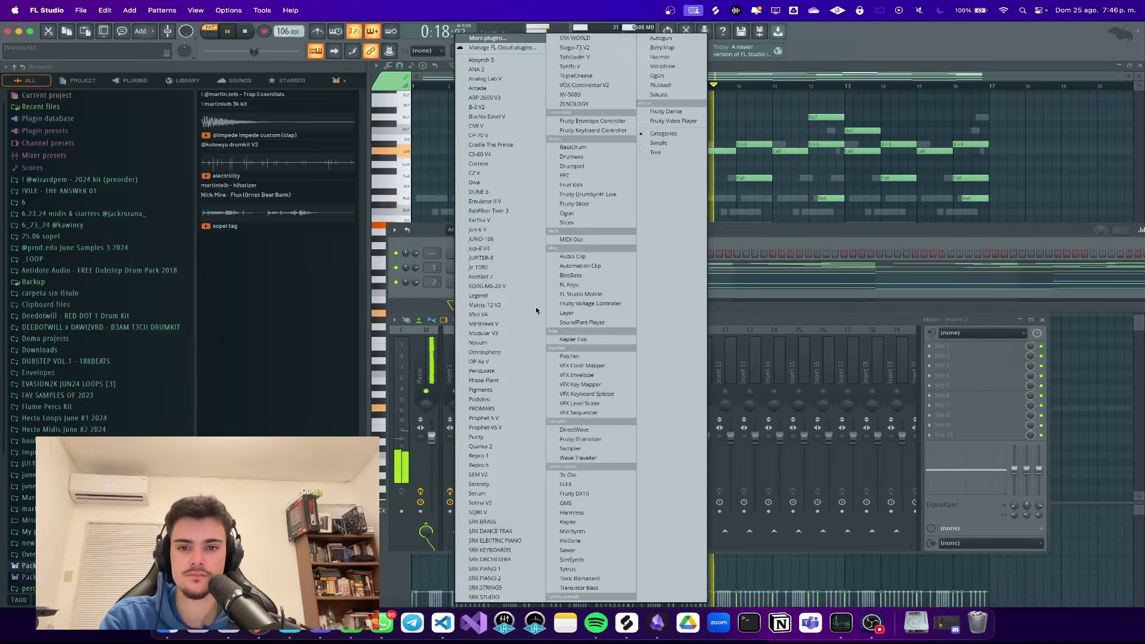
left_click(499, 276)
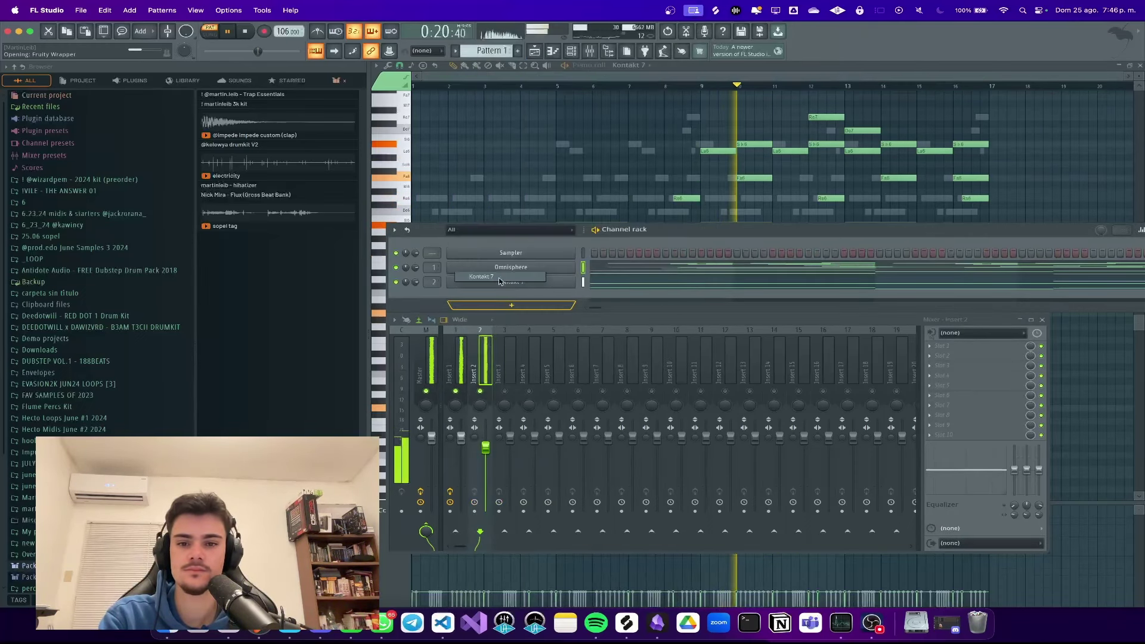
key("space")
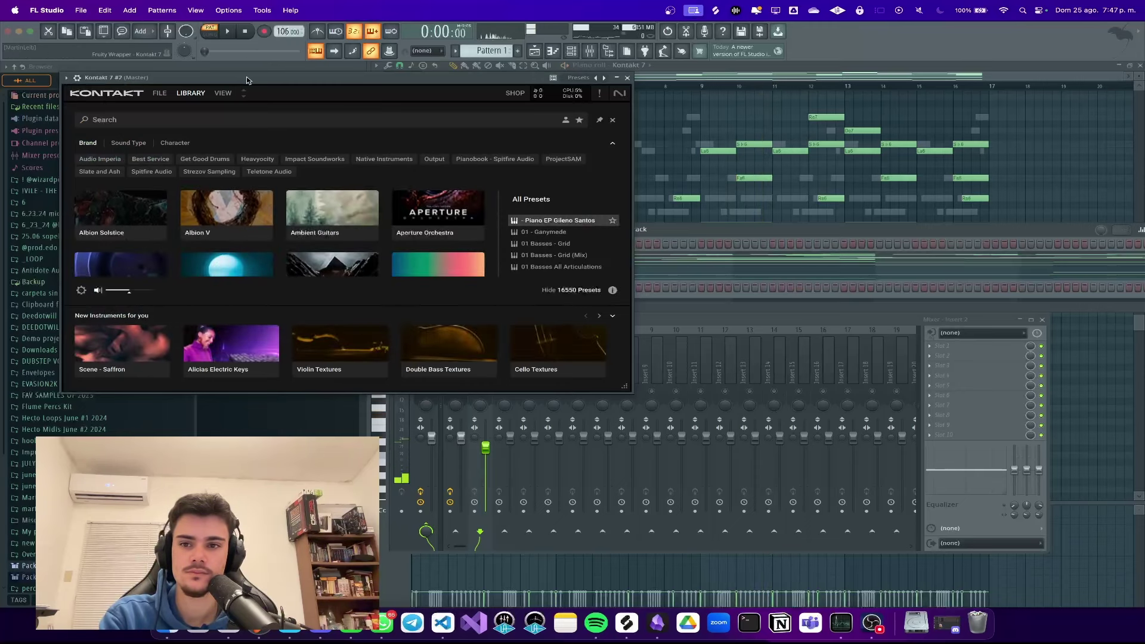
left_click(485, 166)
left_click(444, 165)
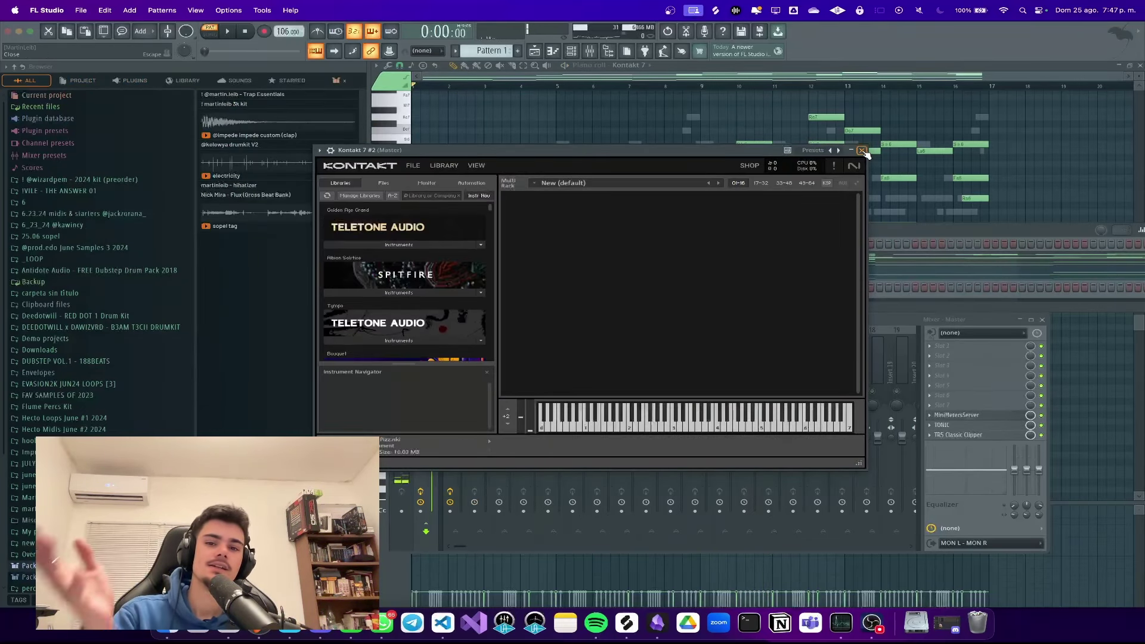
left_click(862, 151)
scroll(102, 268, "down", 4)
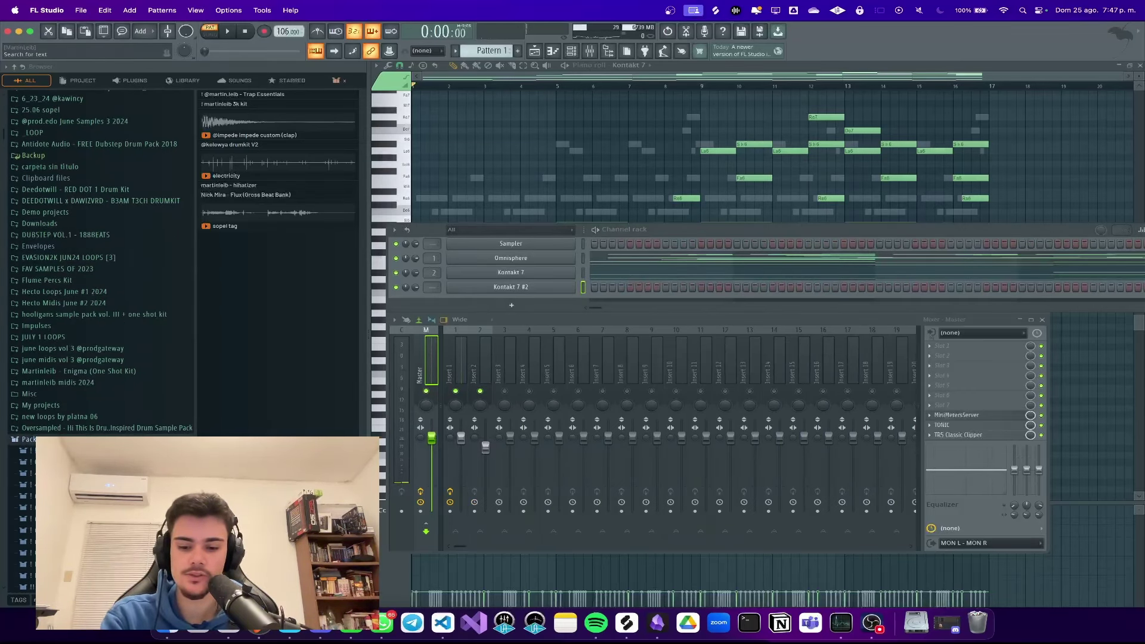
scroll(101, 274, "down", 1)
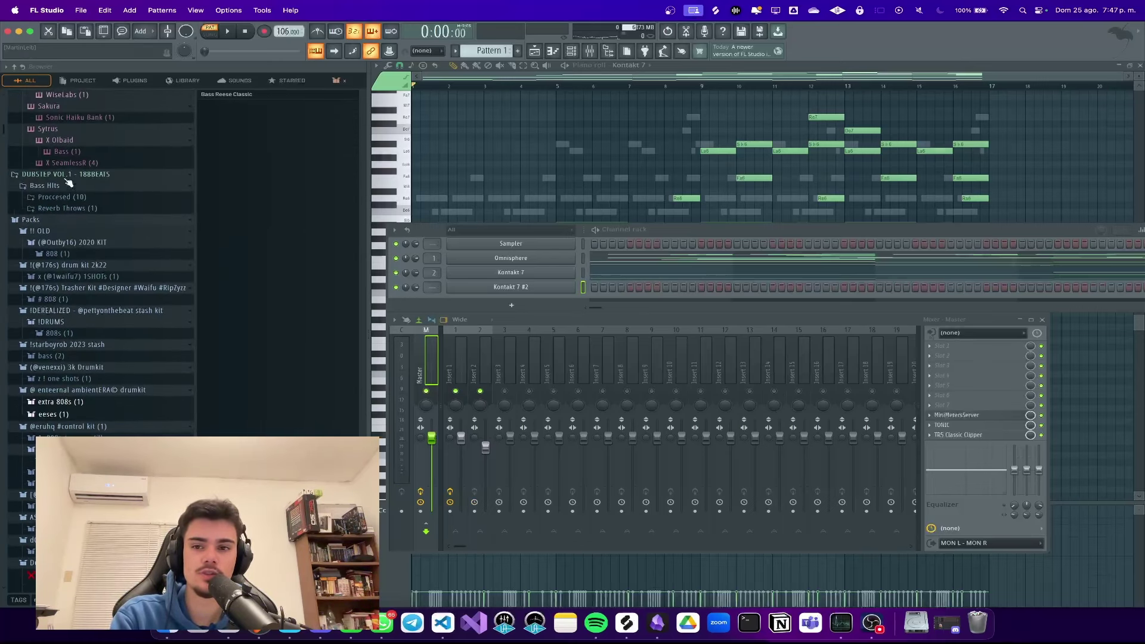
scroll(95, 250, "down", 5)
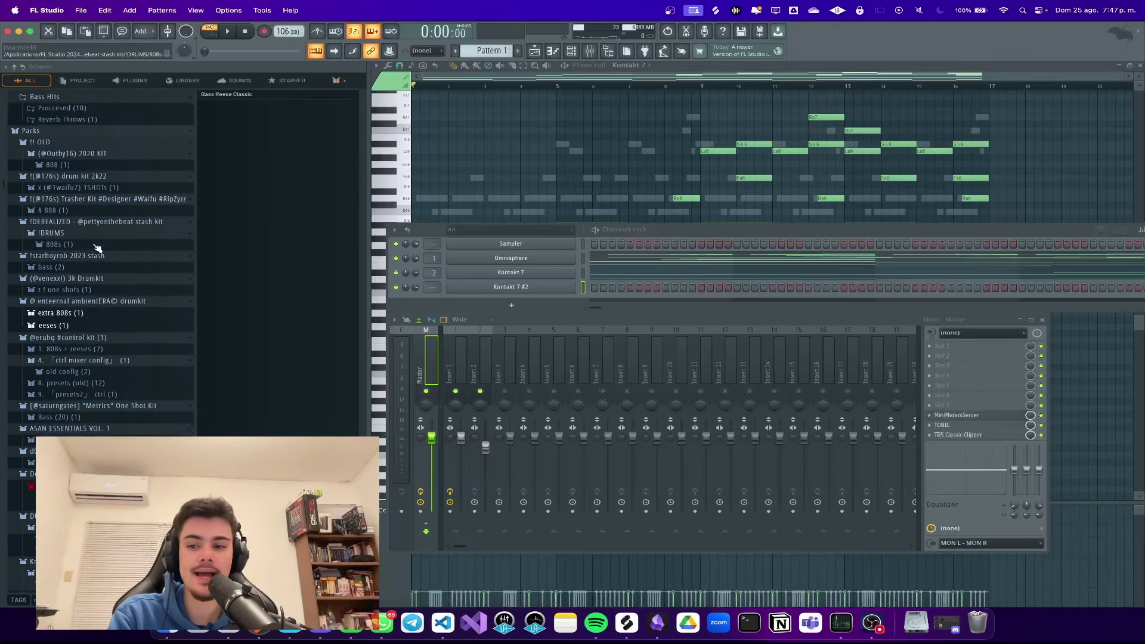
left_click(216, 95)
scroll(150, 358, "down", 3)
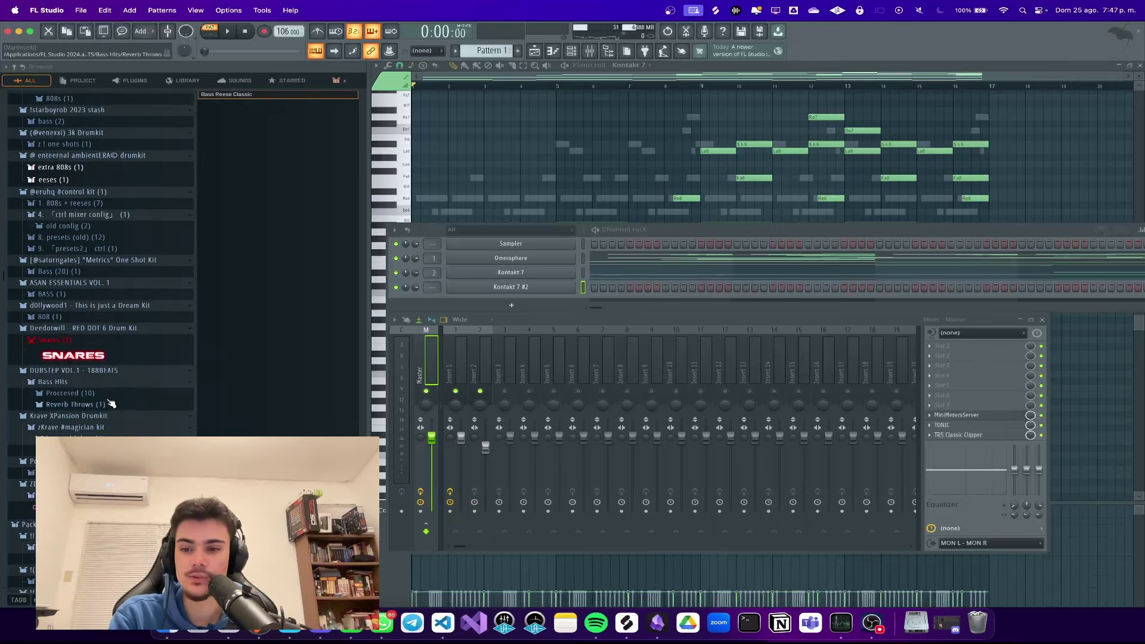
scroll(111, 404, "down", 8)
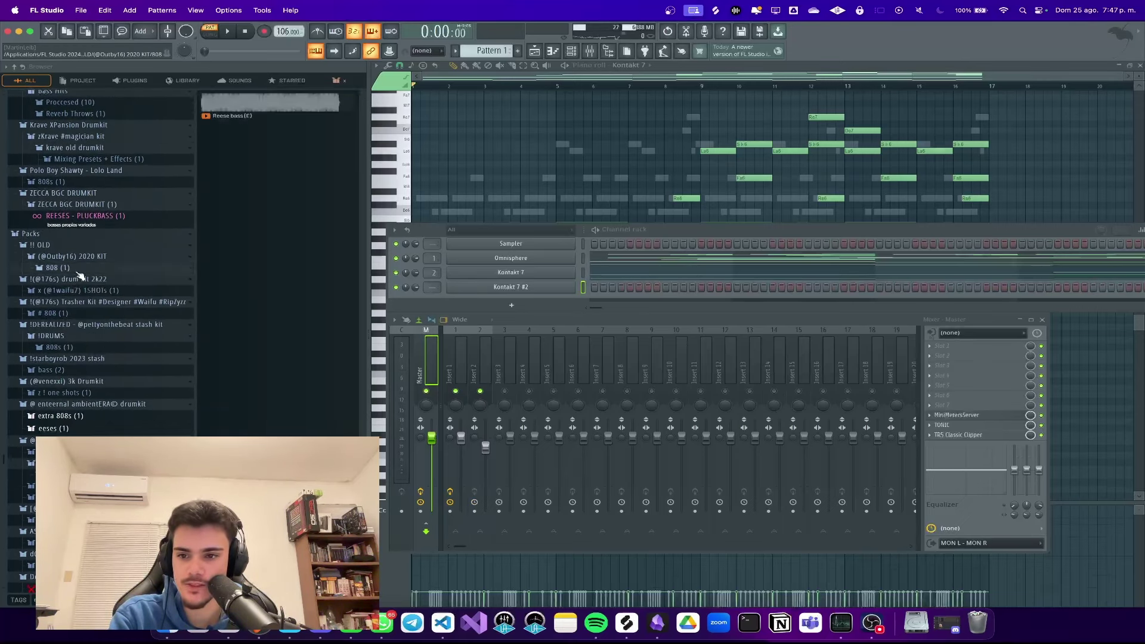
left_click(288, 114)
left_click(142, 315)
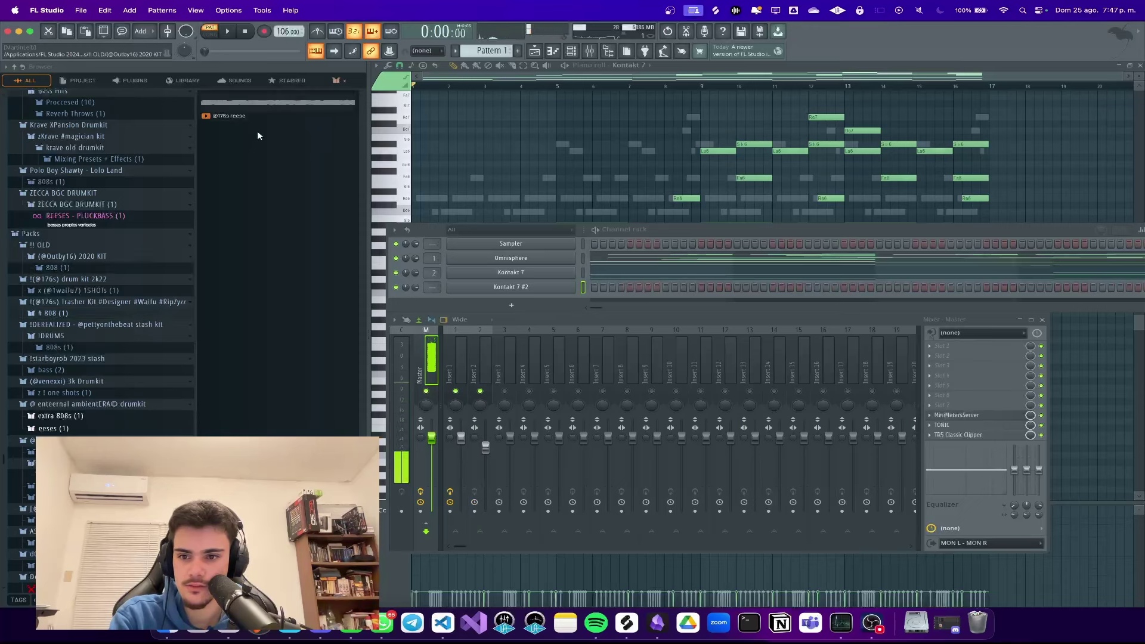
left_click(262, 116)
left_click_drag(263, 115, 537, 294)
Step: Normalize the reese sample and shape its volume envelope with a lower attack and 100% hold time
left_click(535, 290)
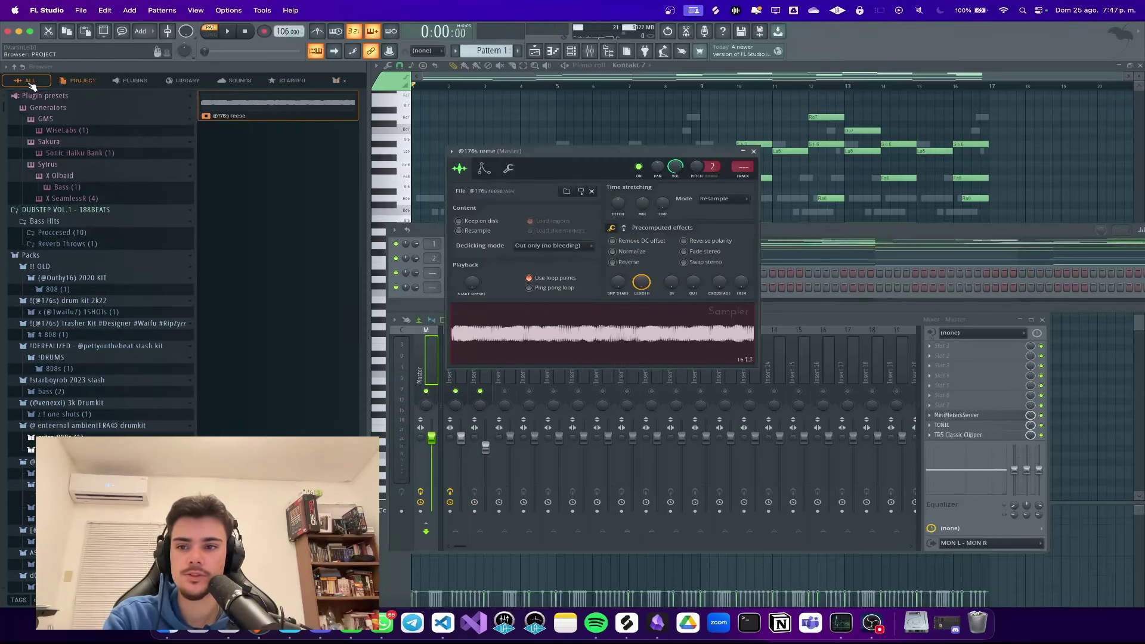
left_click(30, 81)
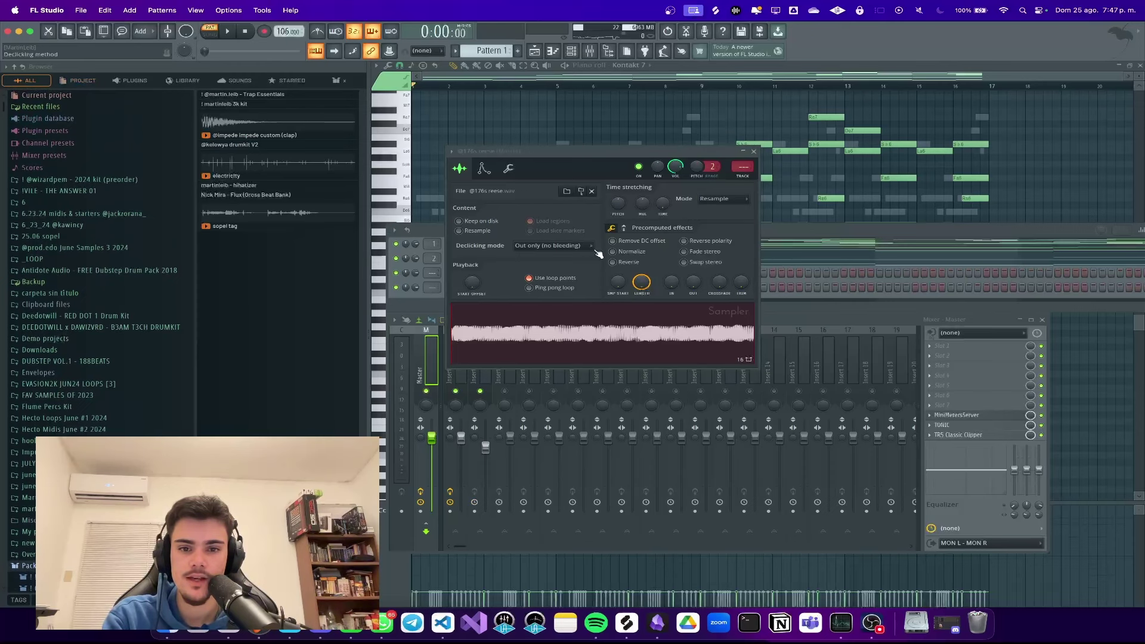
left_click(620, 251)
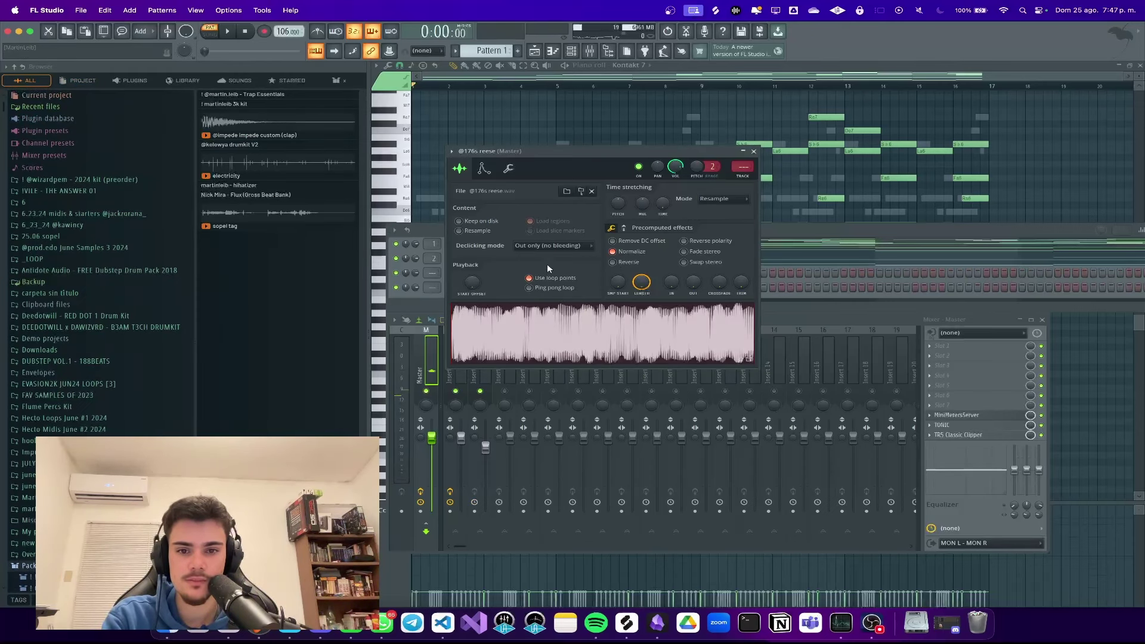
left_click_drag(462, 147, 466, 153)
left_click(488, 174)
left_click_drag(483, 273, 483, 292)
left_click_drag(504, 269, 504, 239)
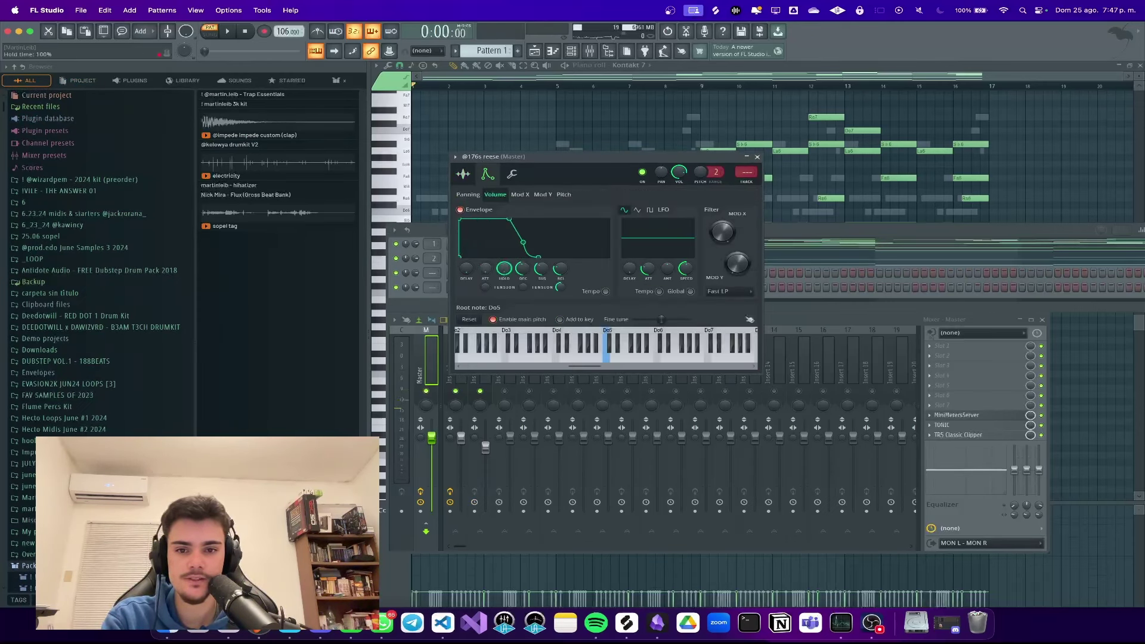
left_click(757, 156)
left_click(617, 257)
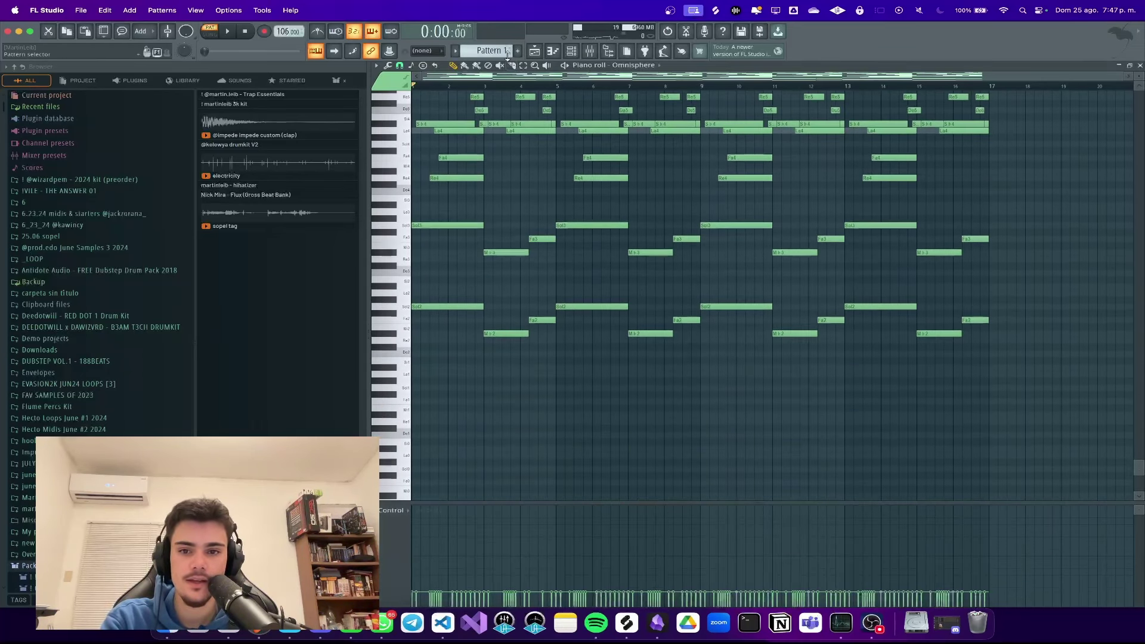
left_click_drag(402, 220, 379, 280)
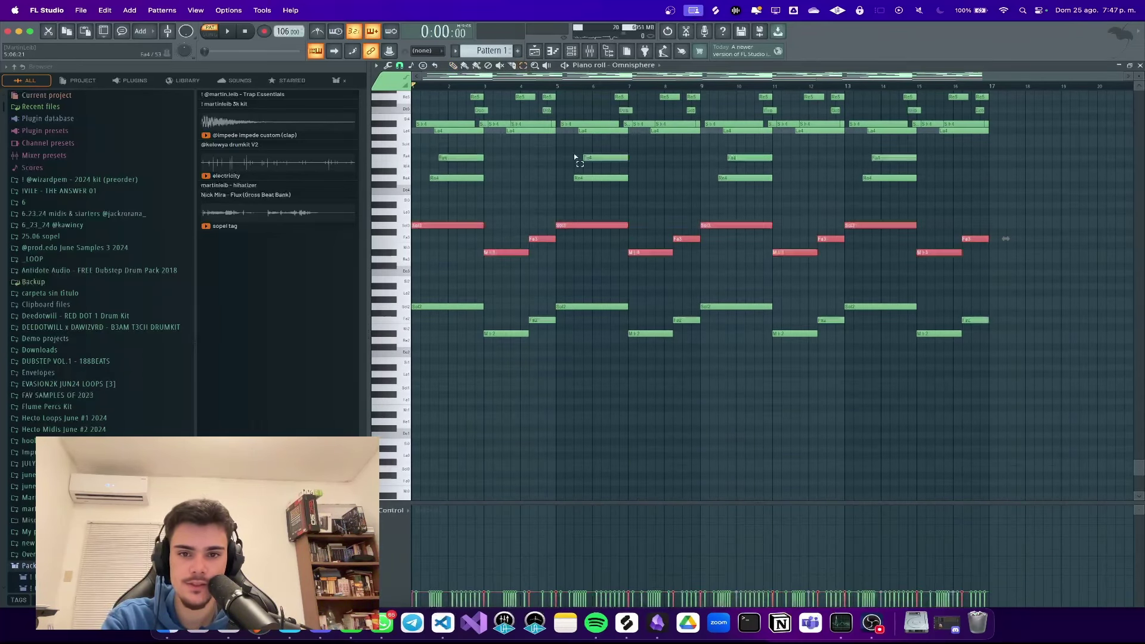
left_click(621, 67)
left_click(637, 146)
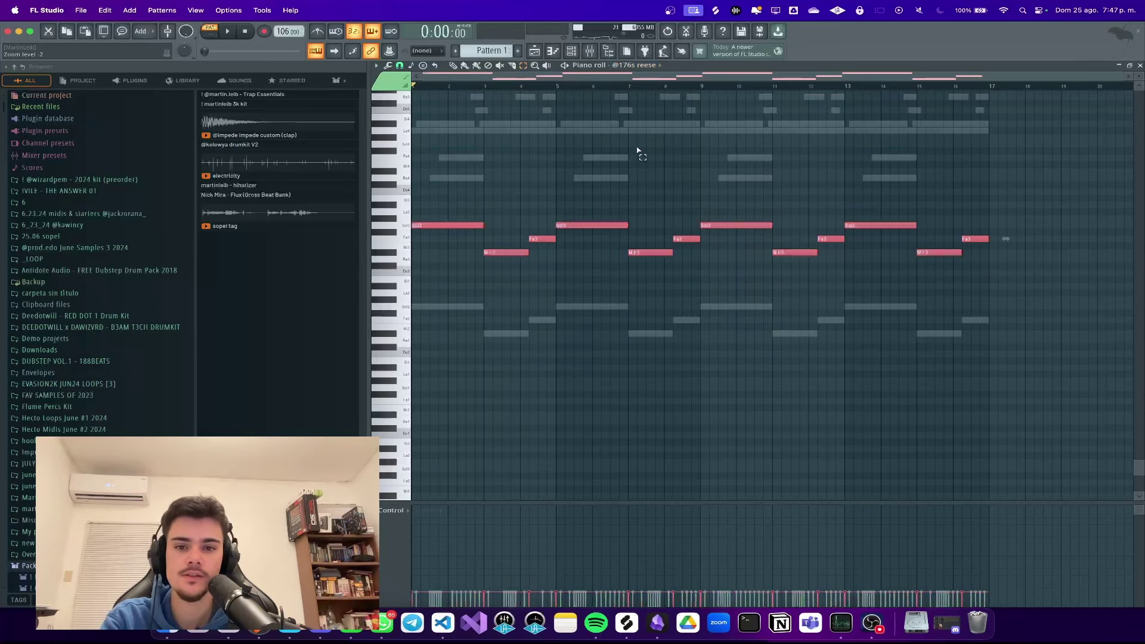
Step: Raise all reese notes by an octave and increase their velocities, undoing the first velocity edit, and play the pattern
key("super+z")
key("super+z")
key("super+z")
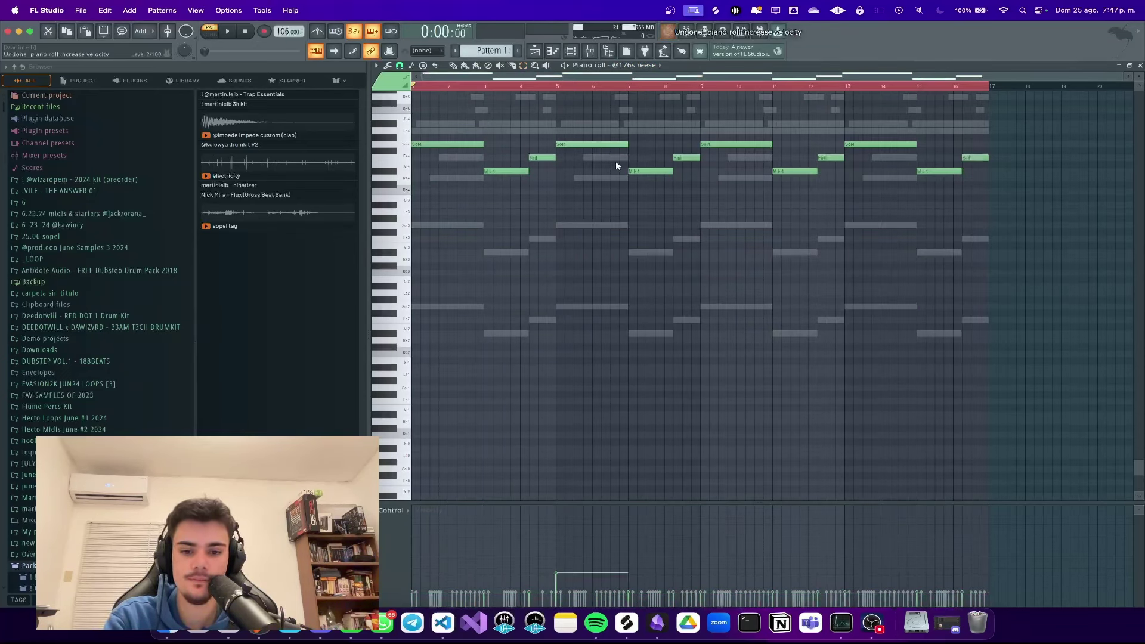
key("super+a")
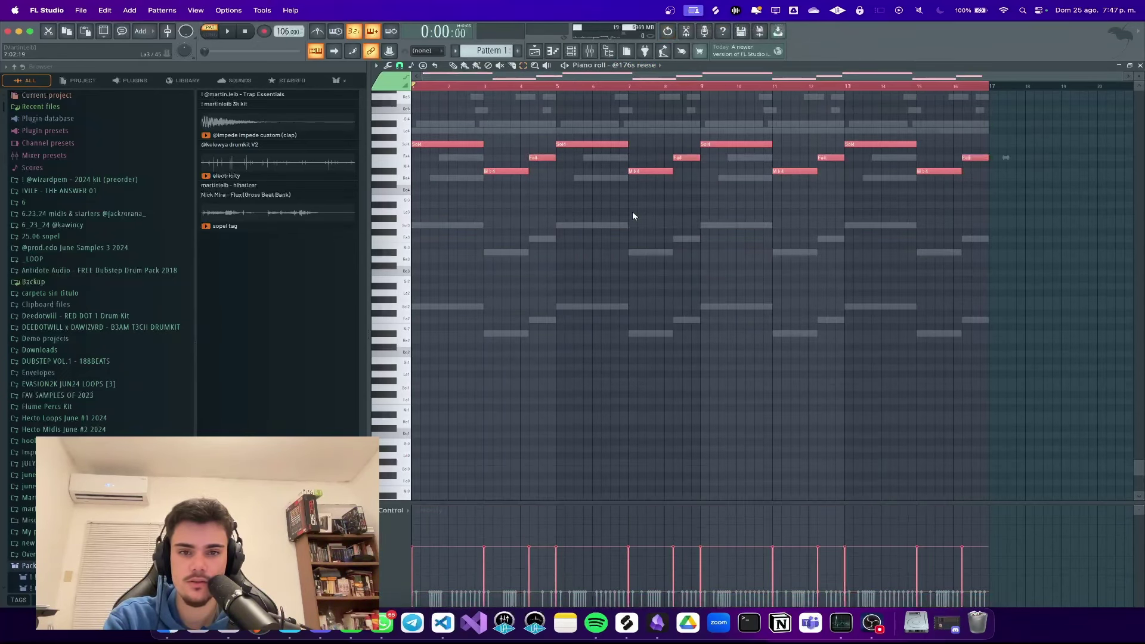
key("space")
key("F6")
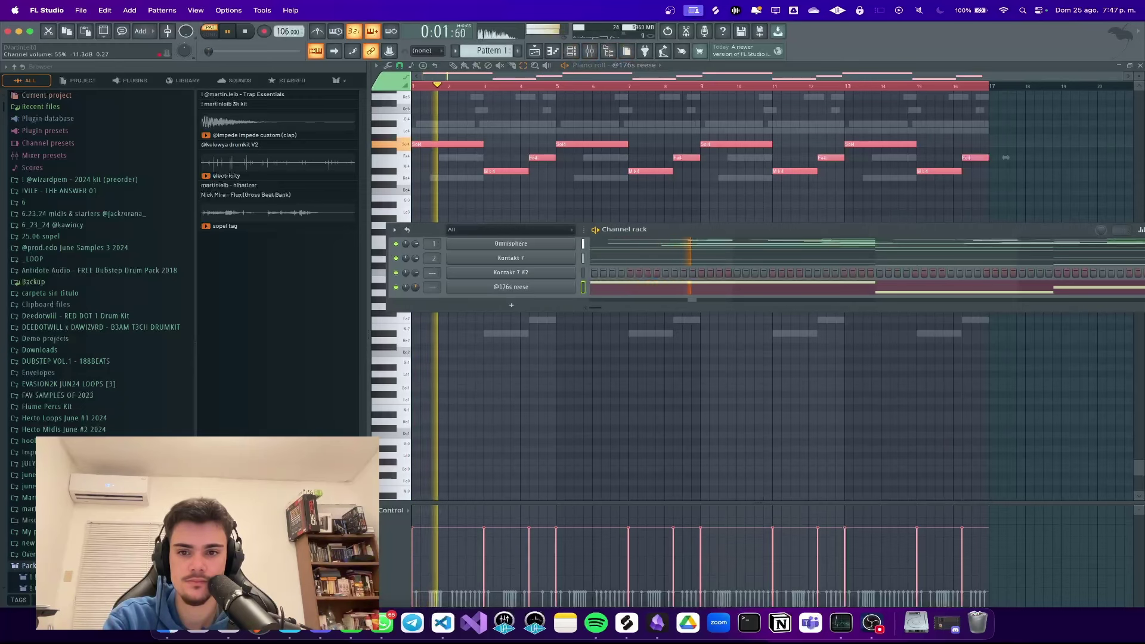
Step: Transpose the reese bass notes up another octave, restart playback, and clear the time selection
left_click(472, 189, "super")
key("space")
key("super+Up")
key("space")
scroll(471, 190, "up", 4)
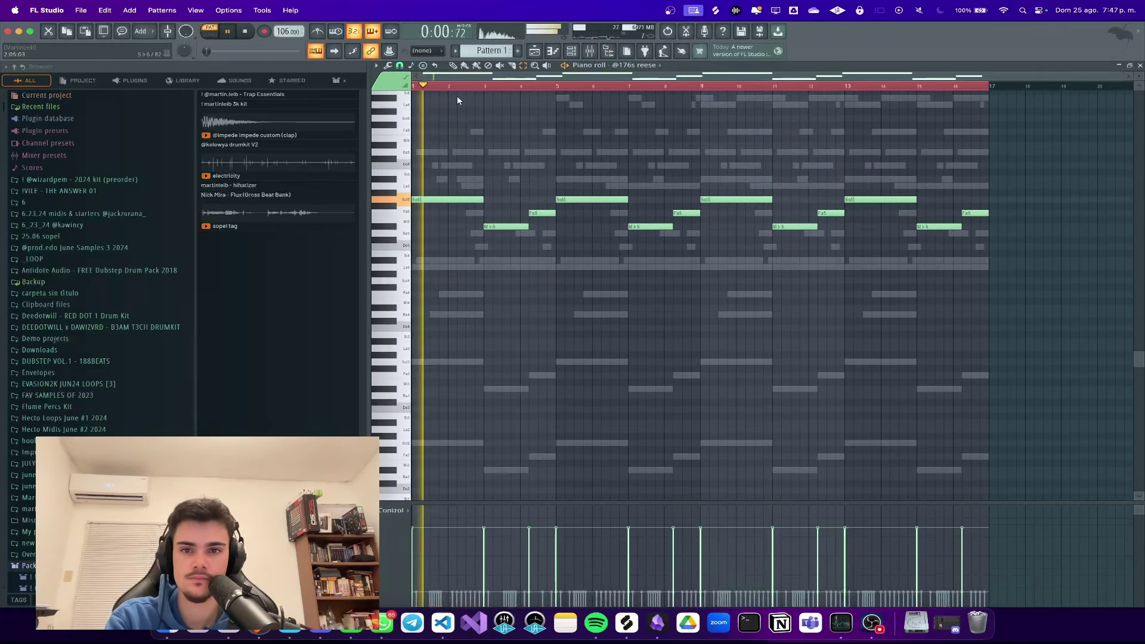
left_click(494, 88, "super")
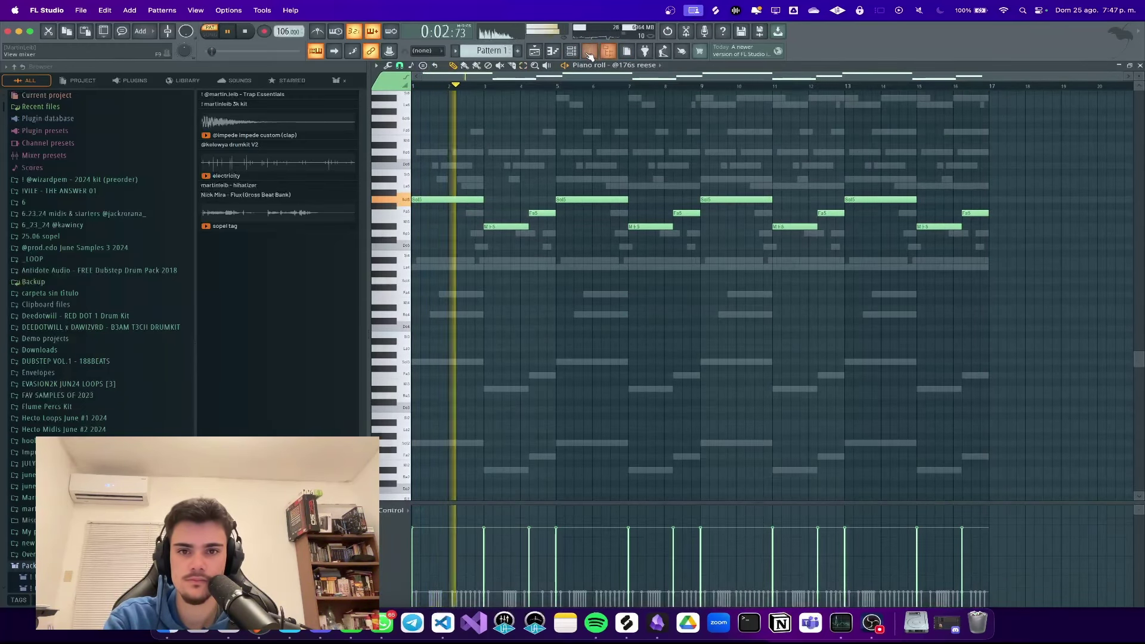
key("F6")
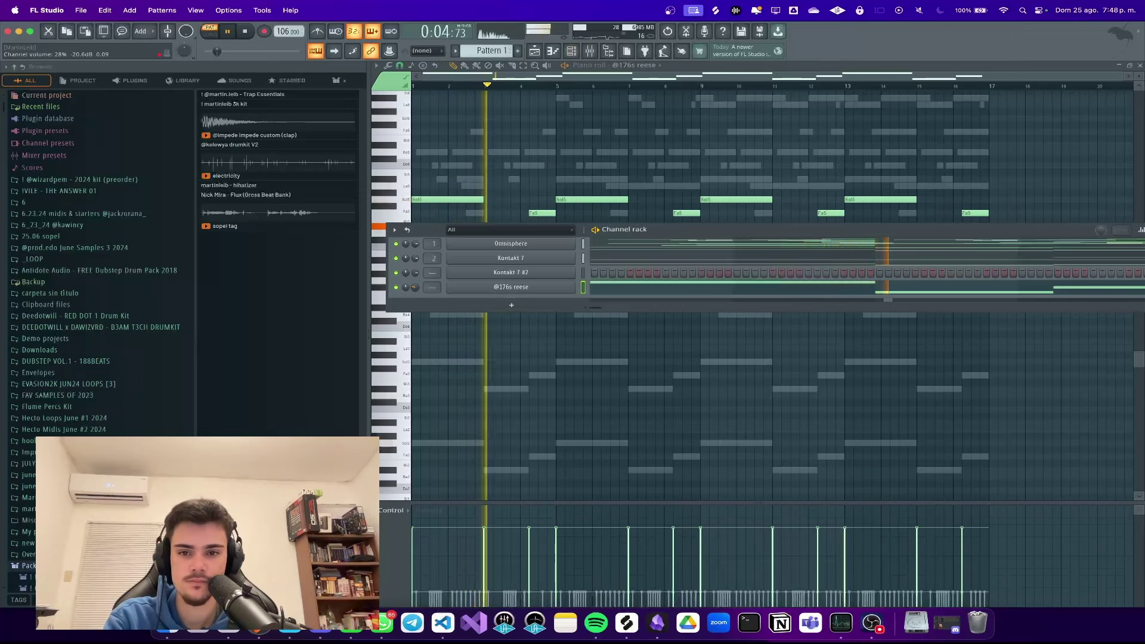
left_click_drag(419, 224, 416, 189)
left_click_drag(438, 316, 432, 310)
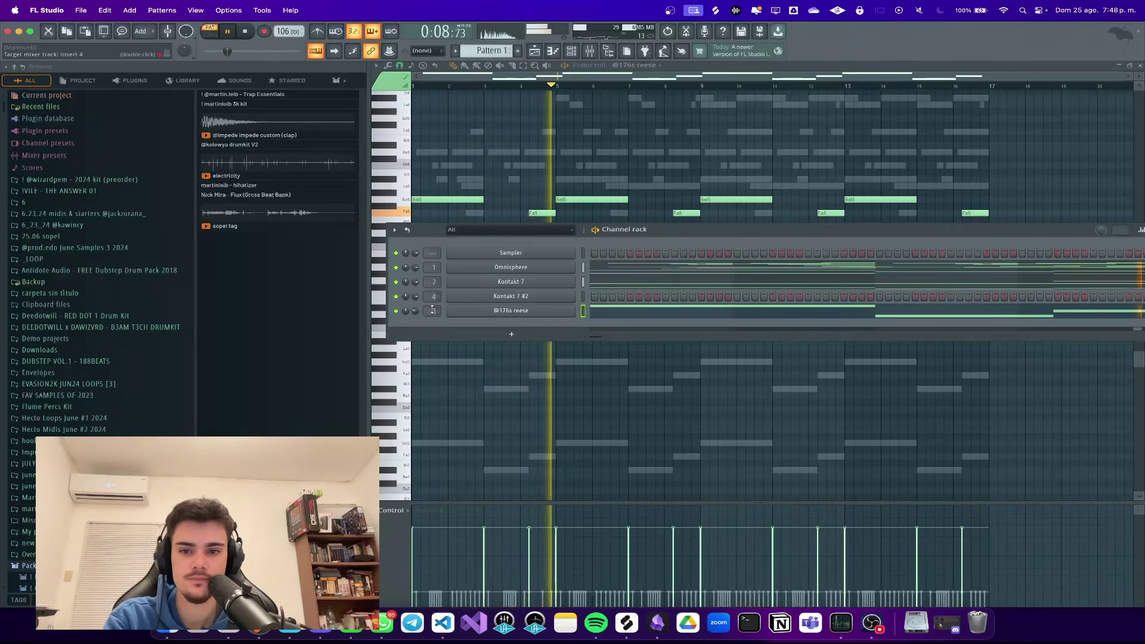
double_click(433, 310)
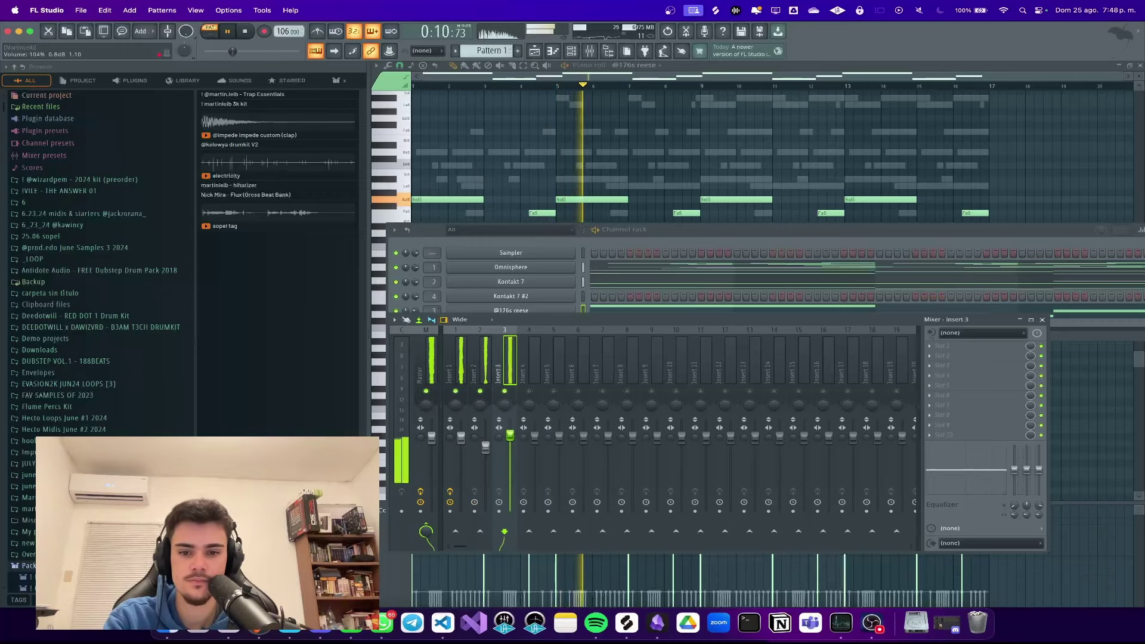
left_click(599, 292)
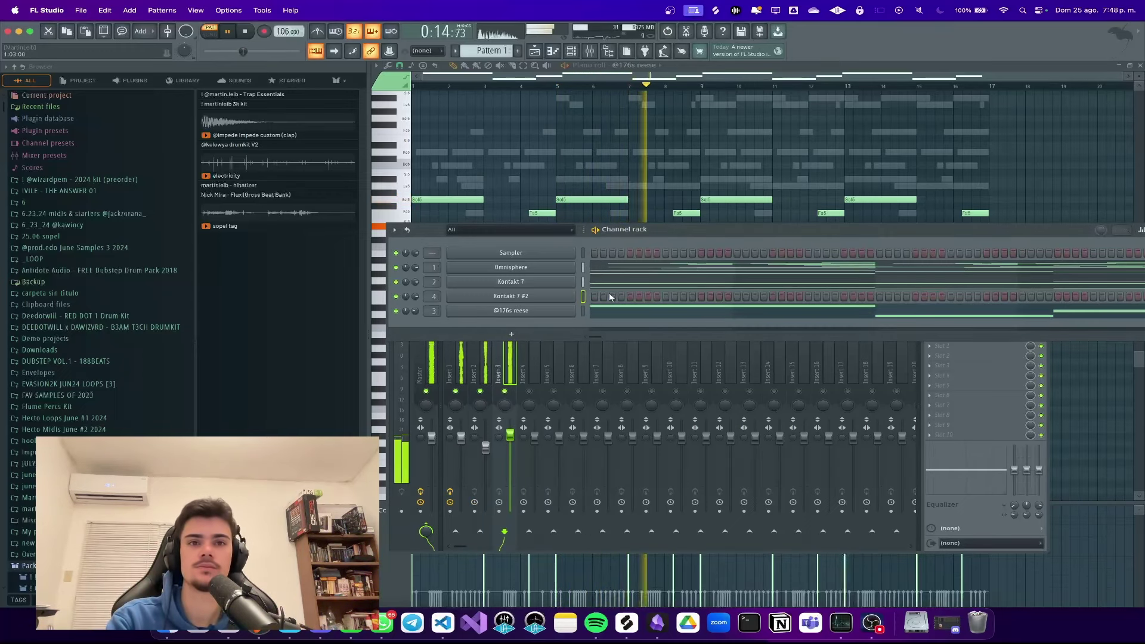
left_click(749, 201)
scroll(790, 267, "up", 3)
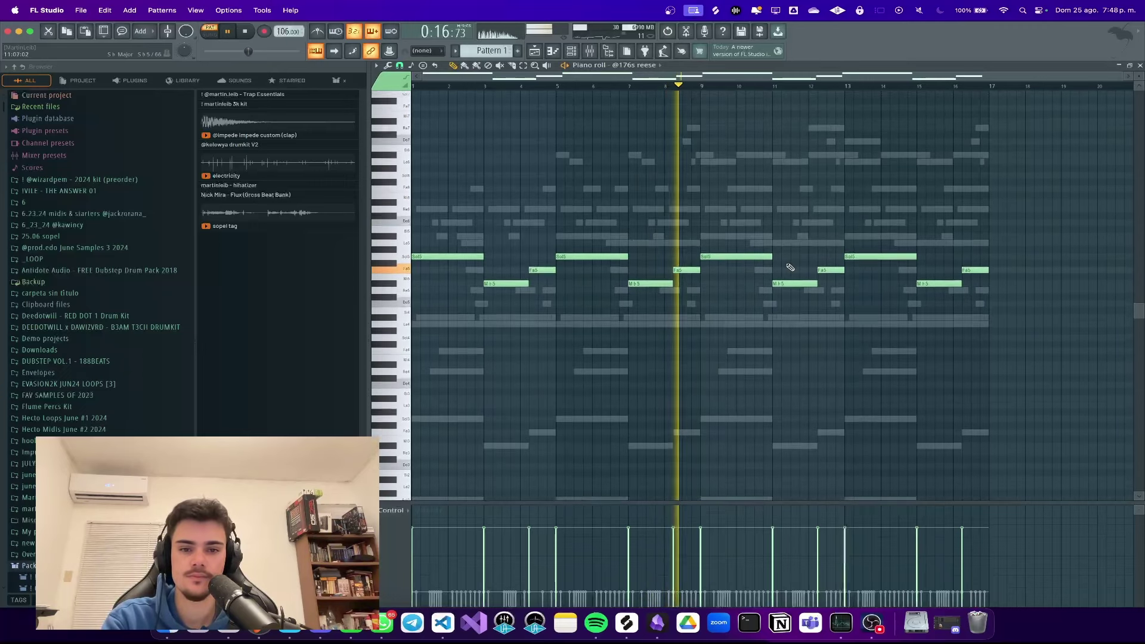
scroll(791, 268, "up", 3)
Step: Stop playback and load Albion NEO's "a - Strings A.nki" into the Kontakt 7 #2 channel
key("F6")
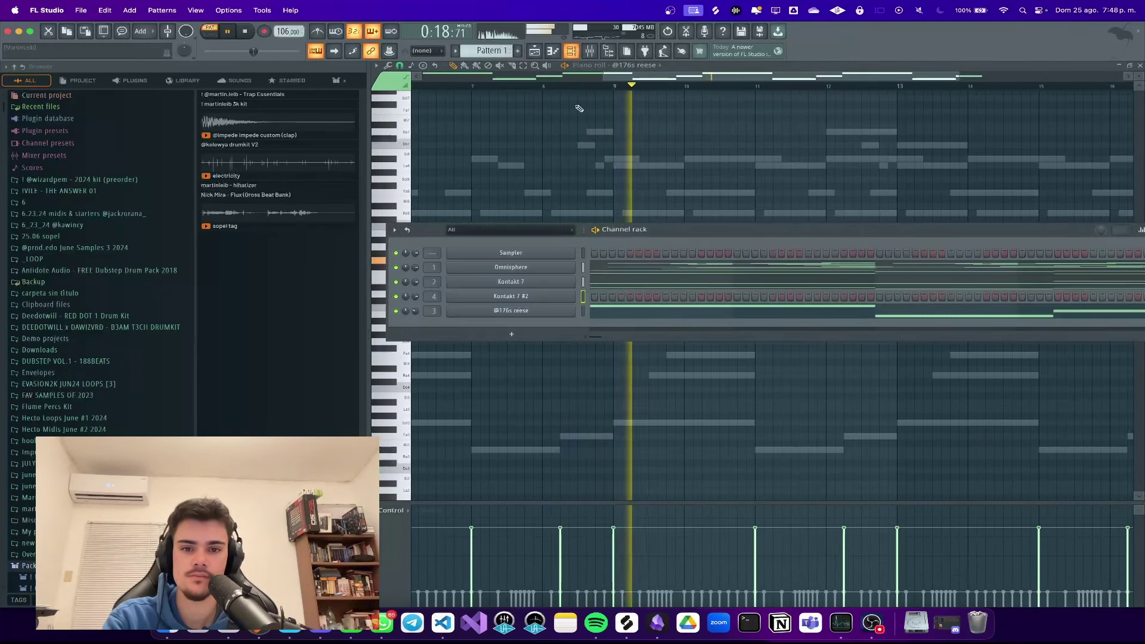
key("space")
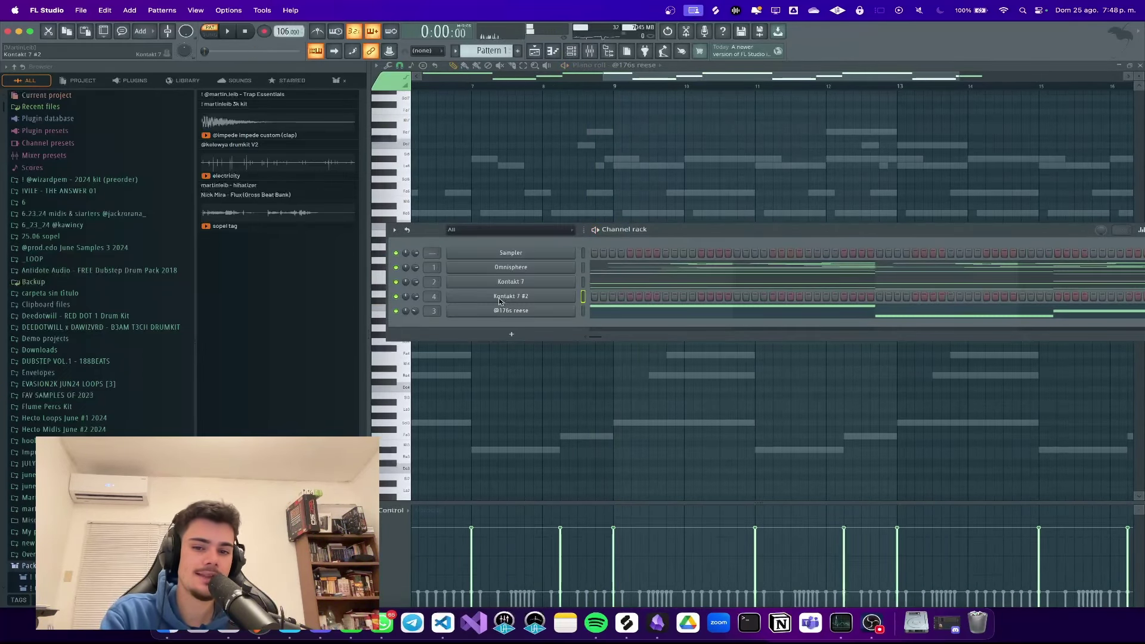
left_click(506, 297)
scroll(460, 299, "down", 10)
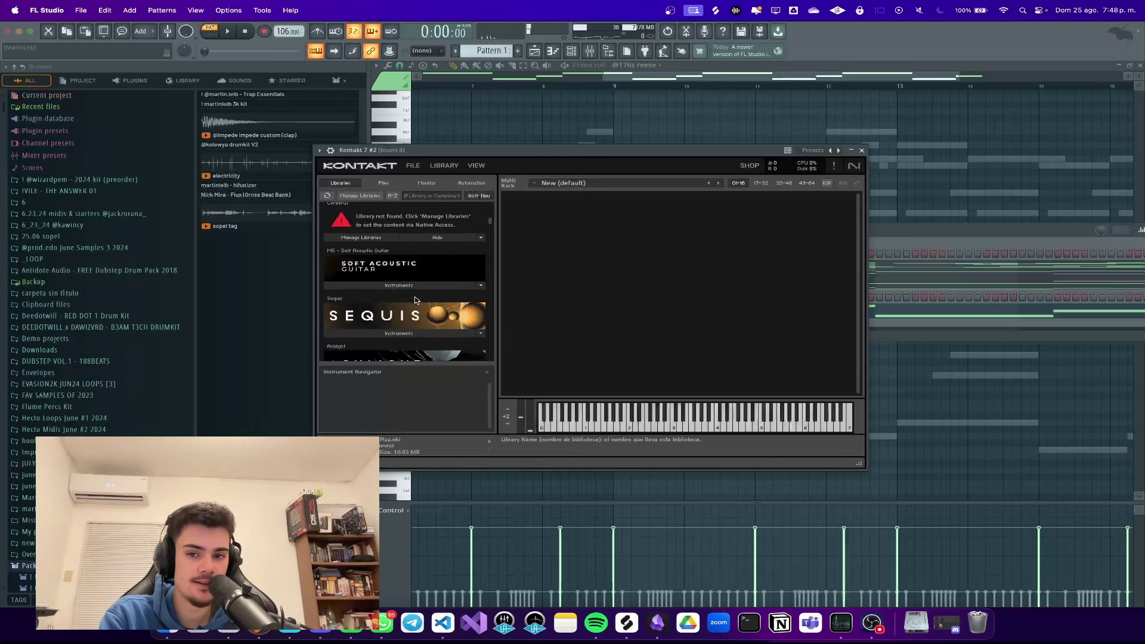
left_click(416, 295)
scroll(416, 315, "down", 1)
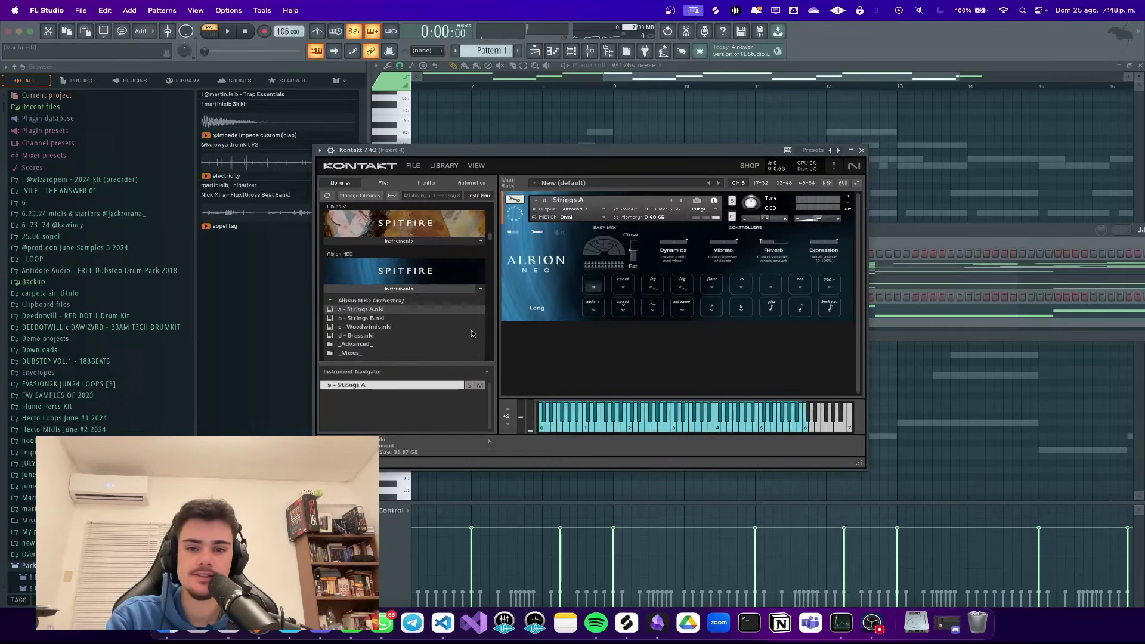
left_click(864, 151)
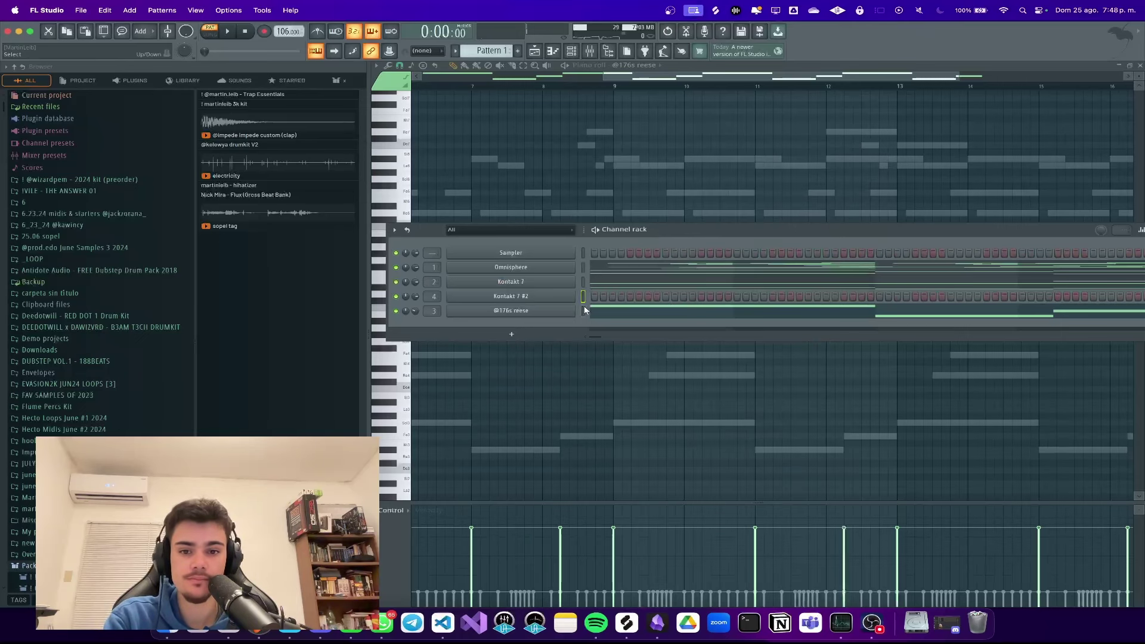
left_click(620, 296)
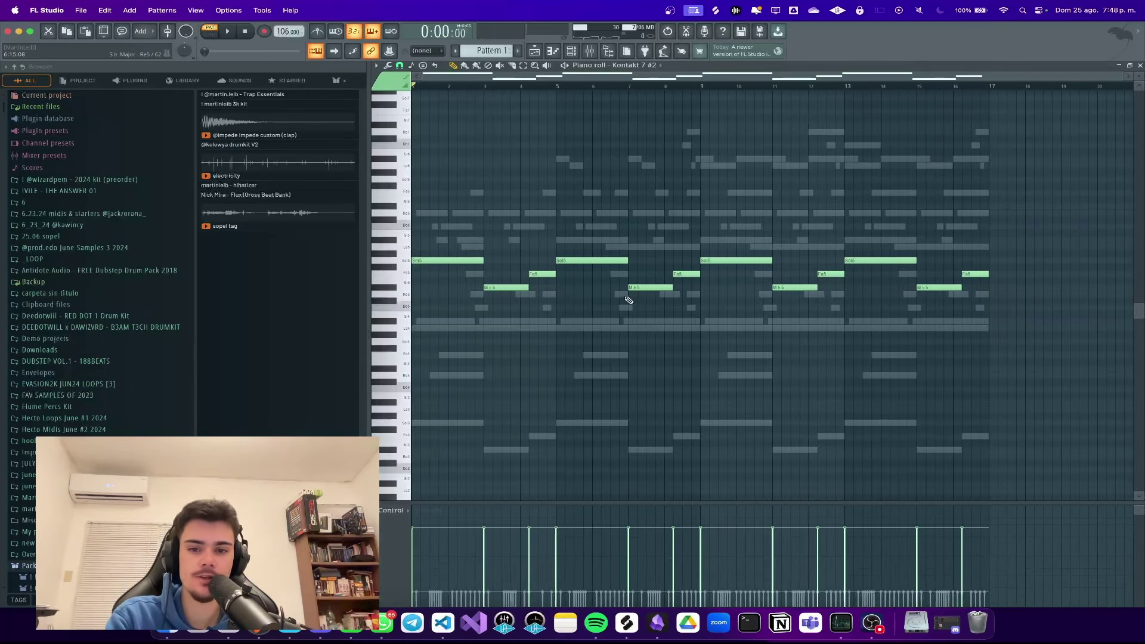
key("ctrl+Down")
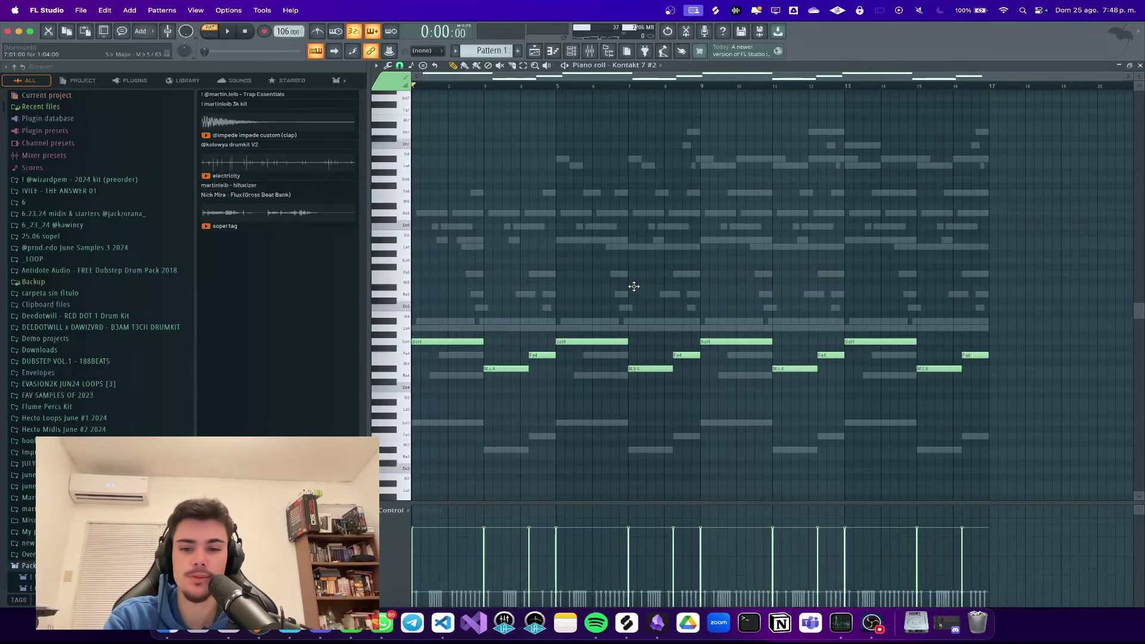
key("ctrl+Down")
key("space")
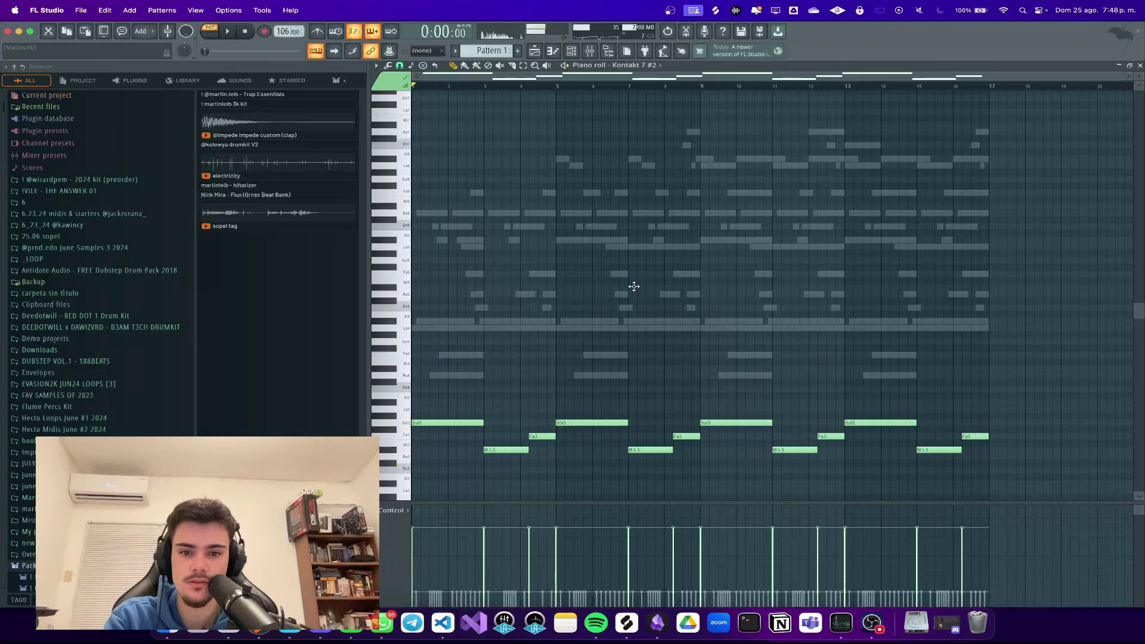
key("ctrl+Down")
scroll(680, 294, "down", 5)
Step: Try raising the volume of mixer insert 4 for the Kontakt 7 #2 strings during playback
left_click(577, 51)
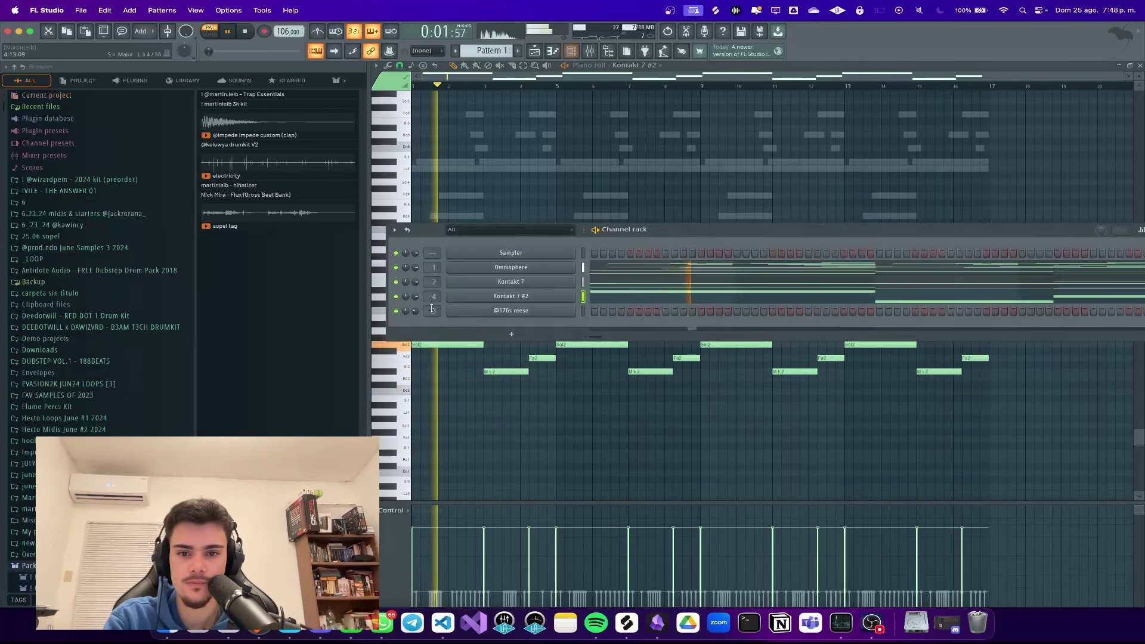
left_click(589, 51)
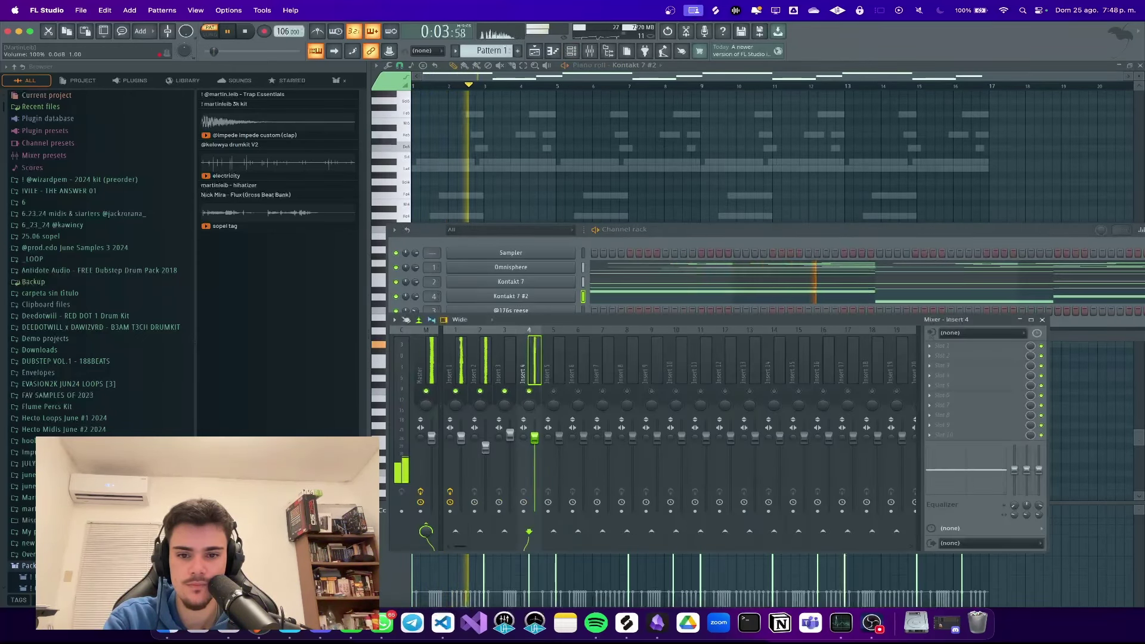
left_click_drag(534, 437, 534, 426)
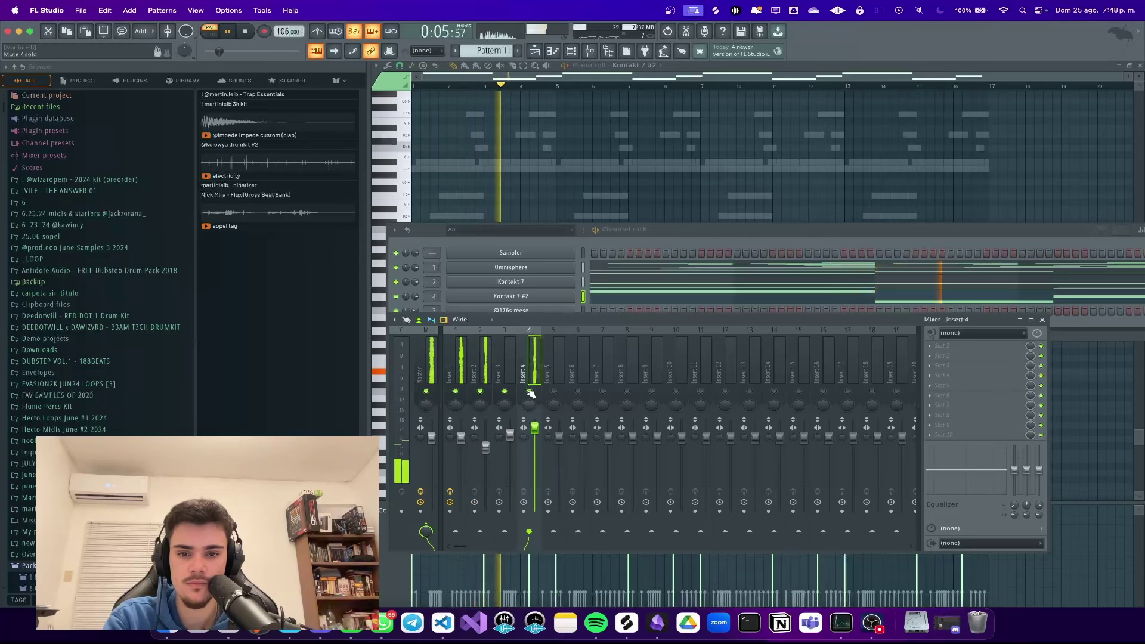
Step: Try transposing the Kontakt 7 #2 notes up one octave and replay the pattern with the mixer open
right_click(592, 133)
key("space")
key("ctrl+Up")
key("space")
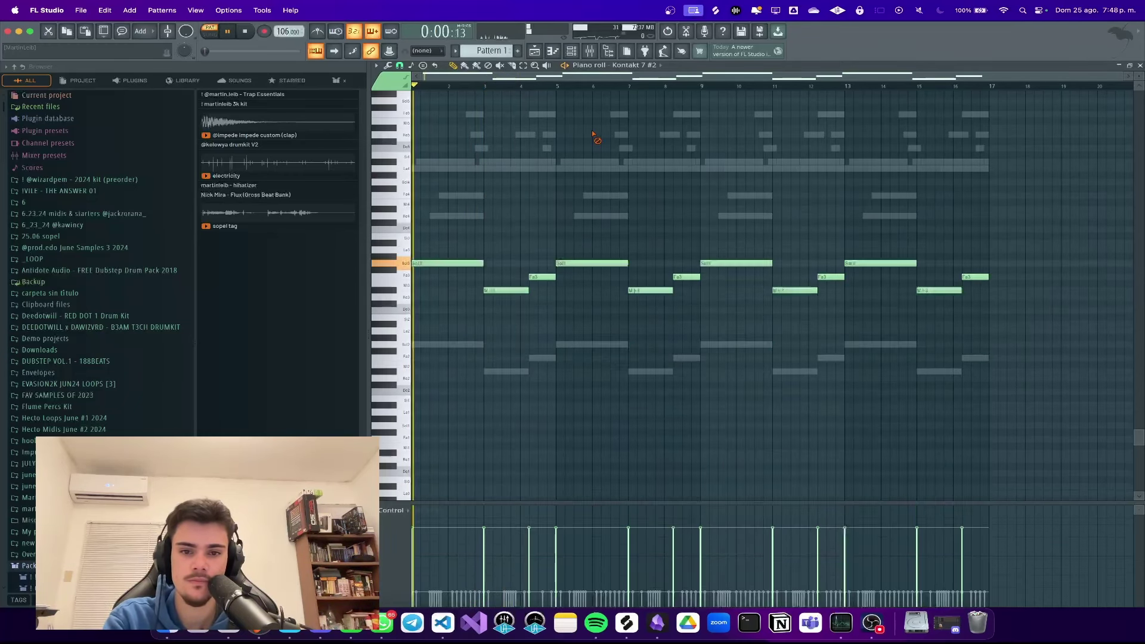
left_click(578, 52)
left_click(590, 52)
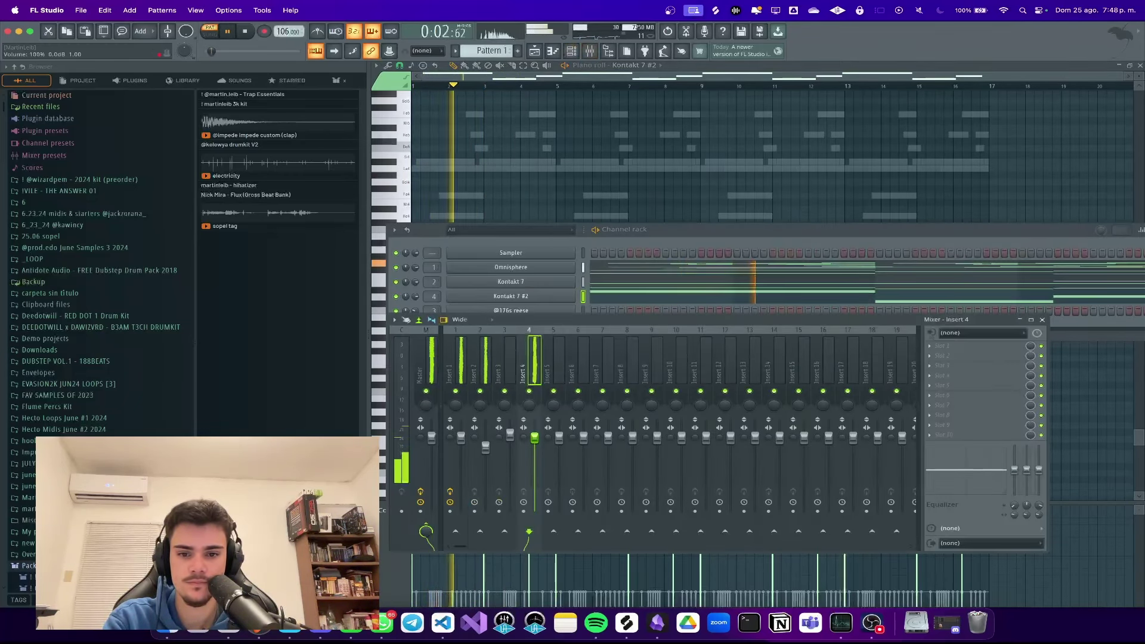
Step: Select all the Kontakt 7 #2 notes and transpose them back down one octave
left_click(613, 283)
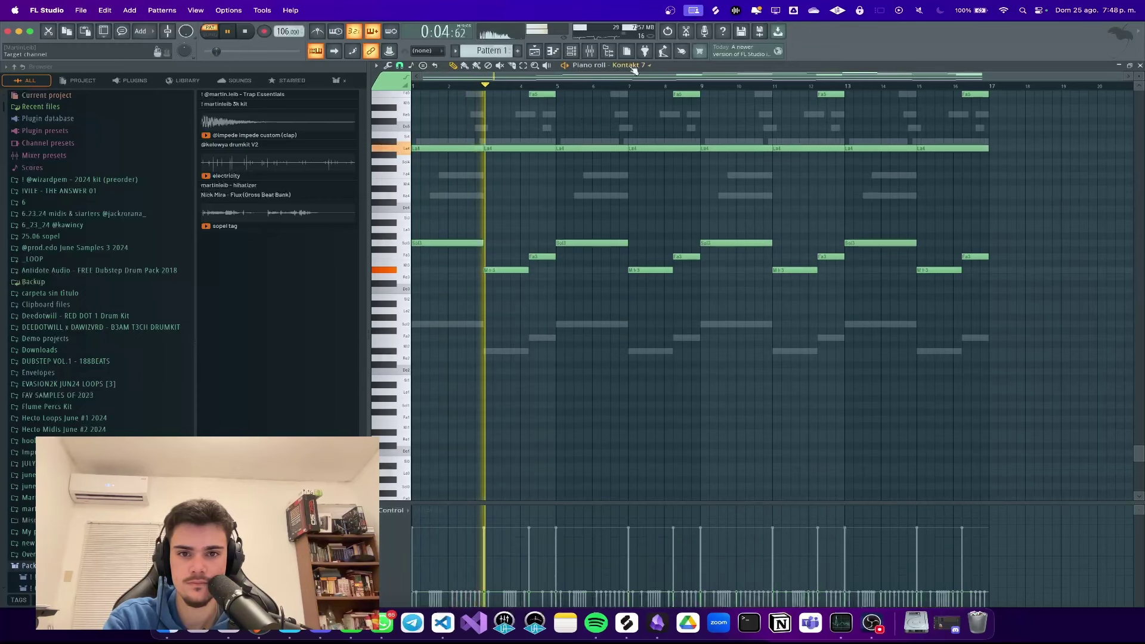
scroll(633, 71, "down", 1)
key("ctrl+a")
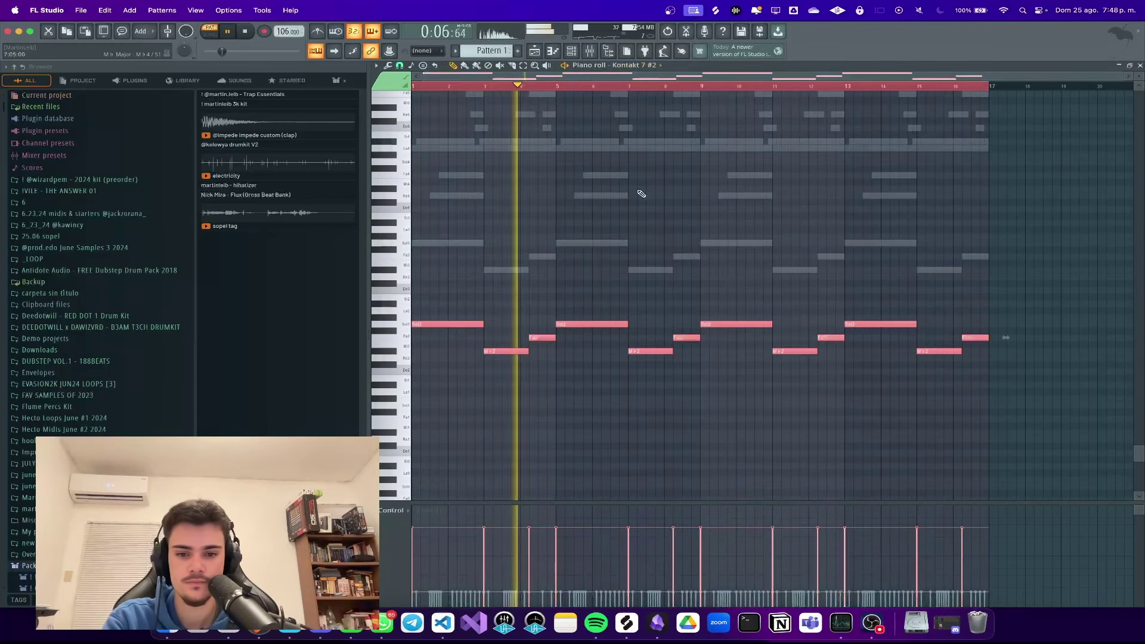
Step: Raise the volume of mixer insert 4 slightly and stop playback
left_click(590, 51)
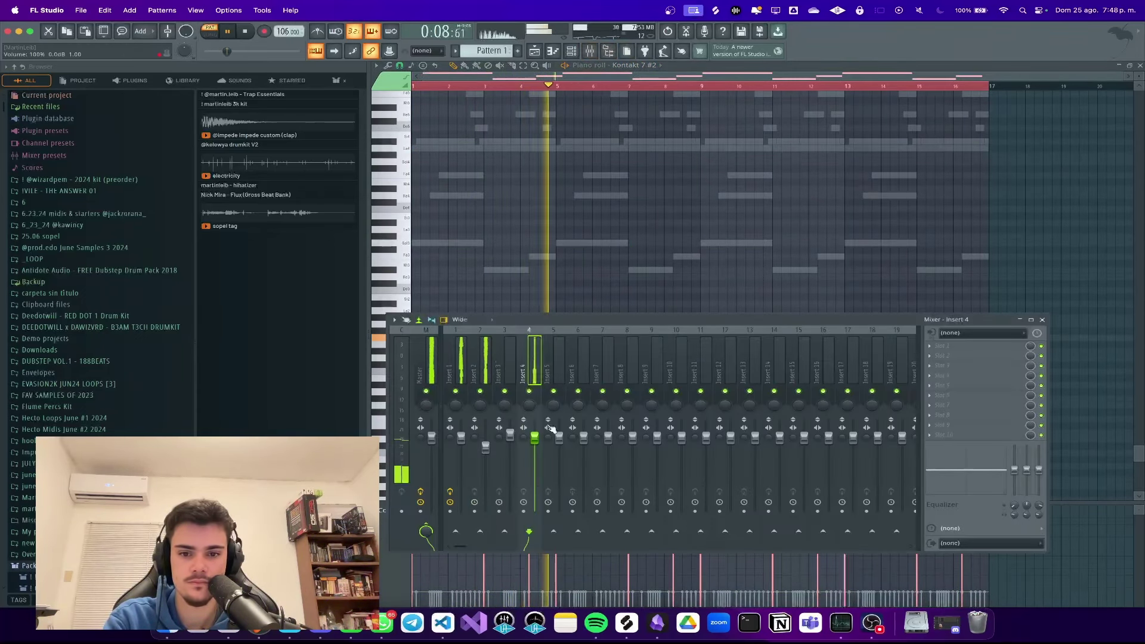
left_click(530, 392)
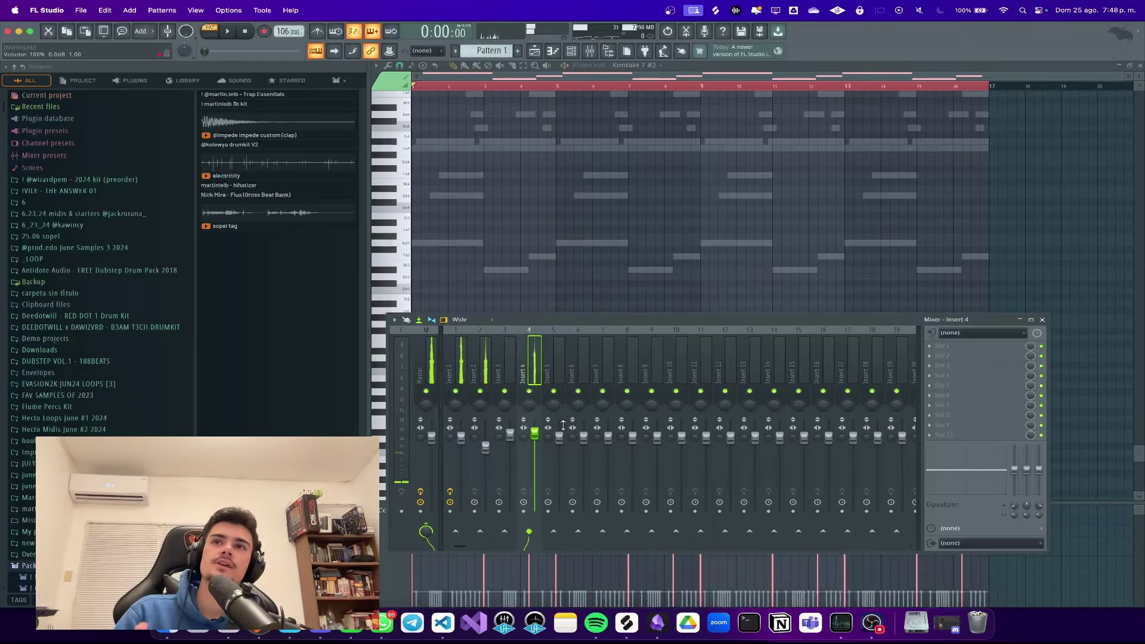
left_click(573, 52)
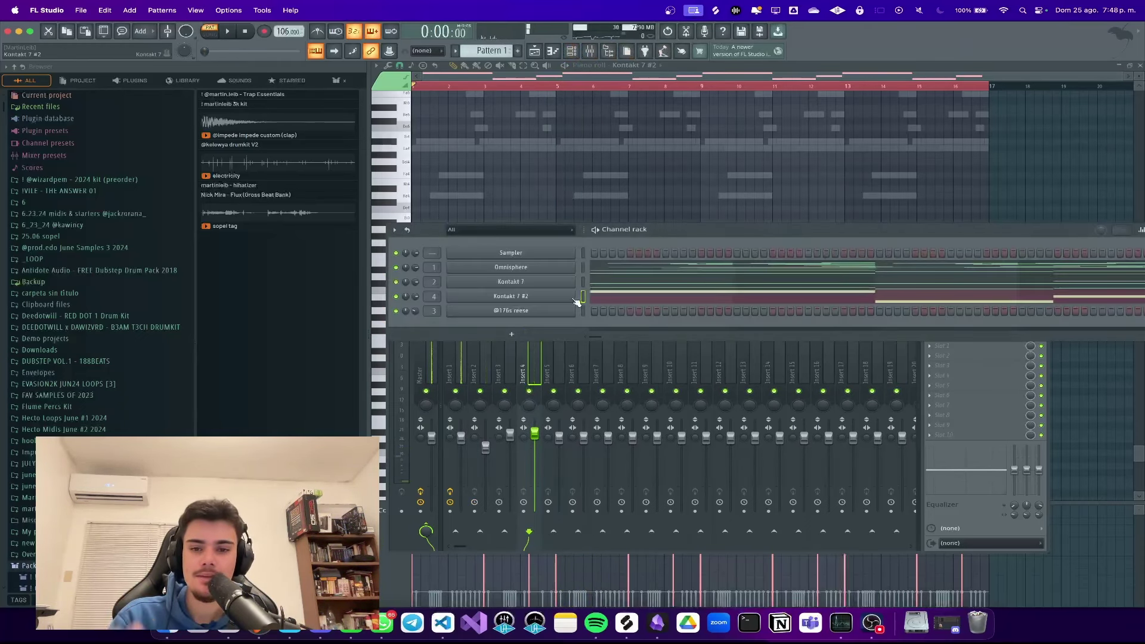
right_click(571, 310)
left_click(618, 434)
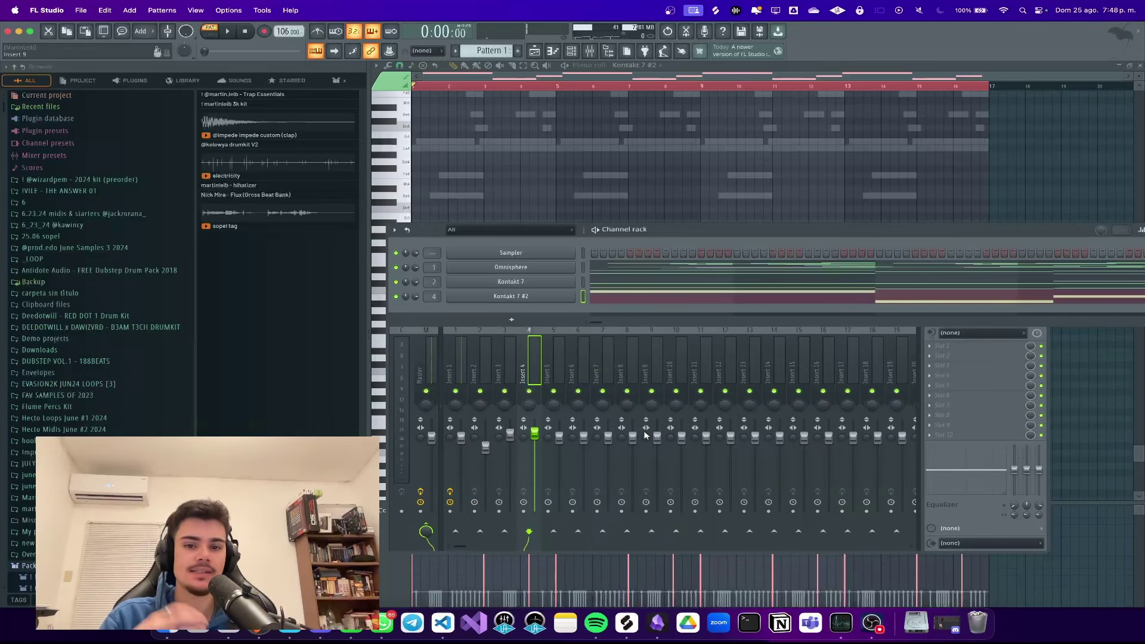
Step: Add another Kontakt 7 channel and load "a - Cassette Orchestra - The Classic.nki" from the Albion Solstice library
left_click(548, 326)
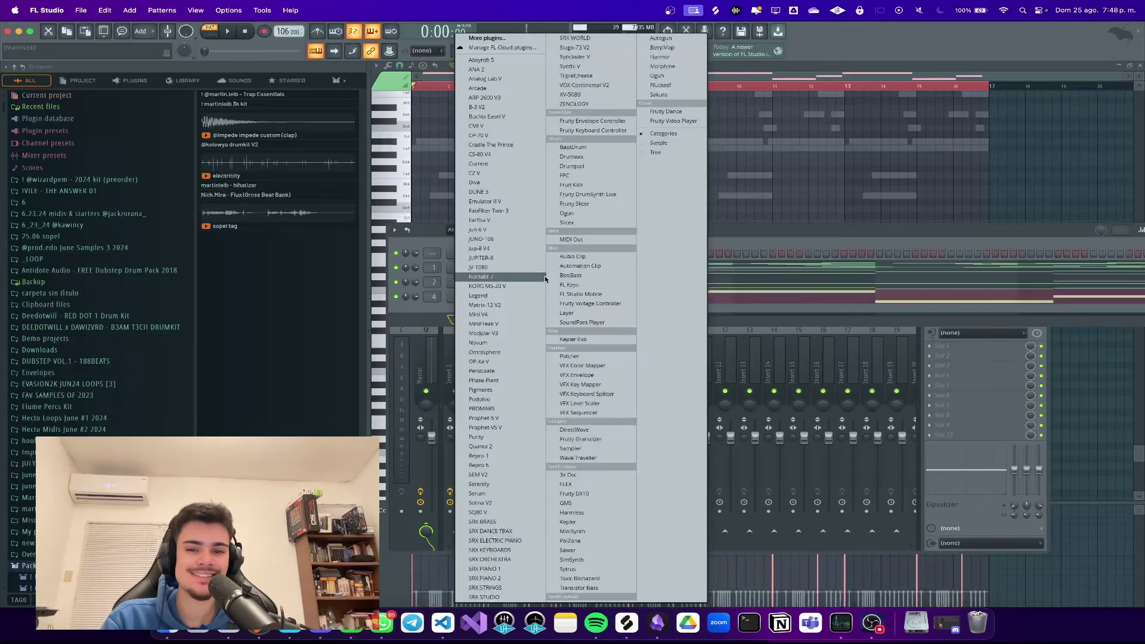
left_click(501, 276)
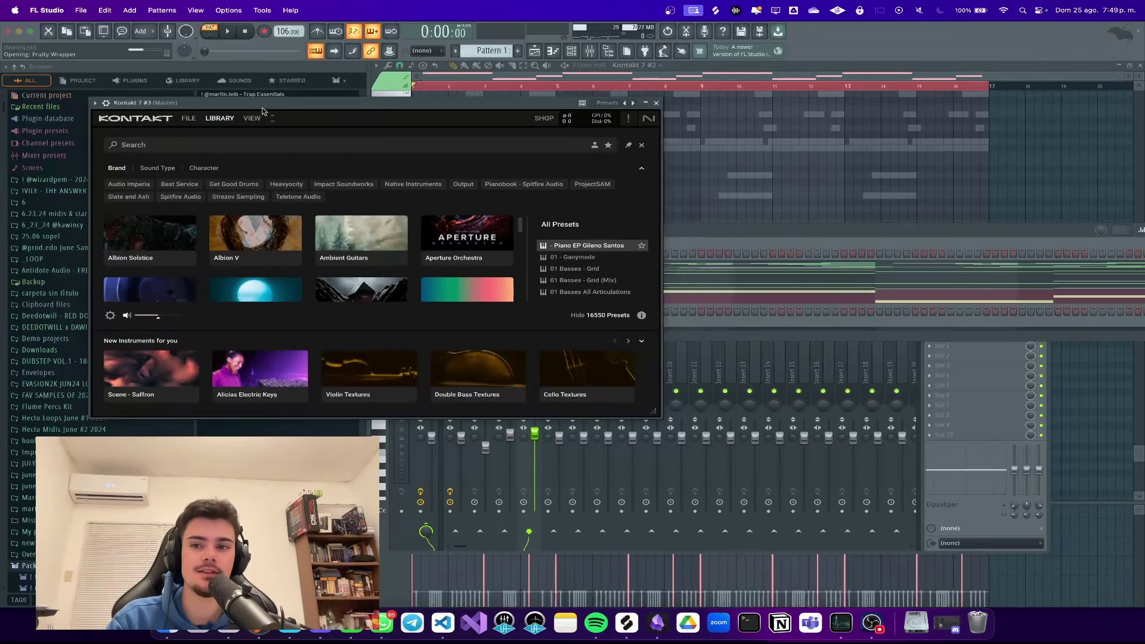
left_click(230, 122)
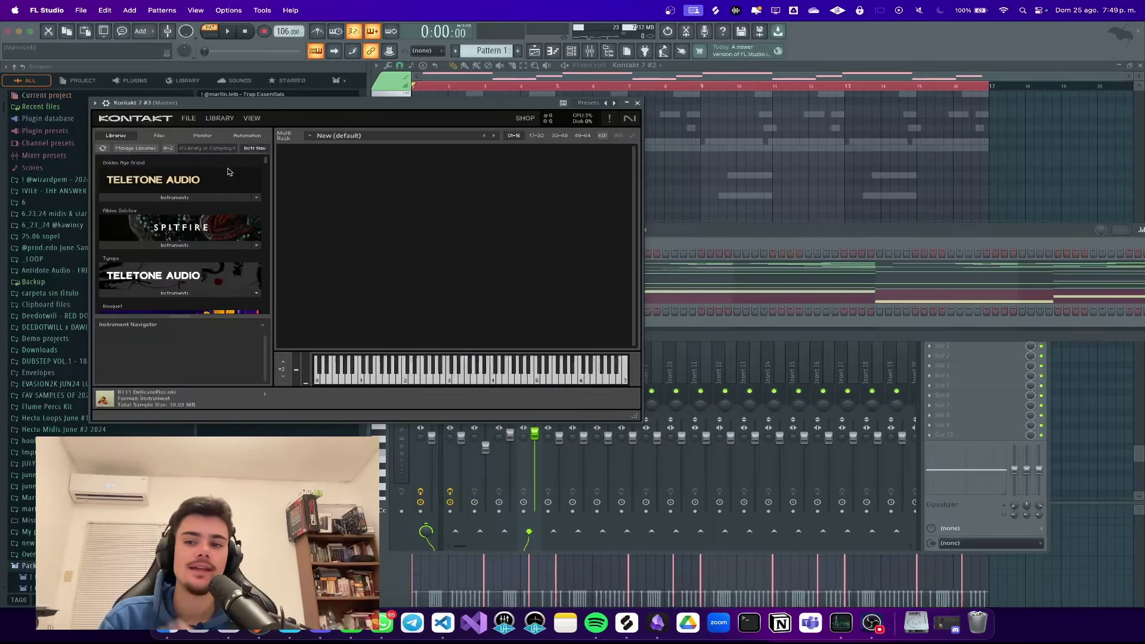
left_click(200, 246)
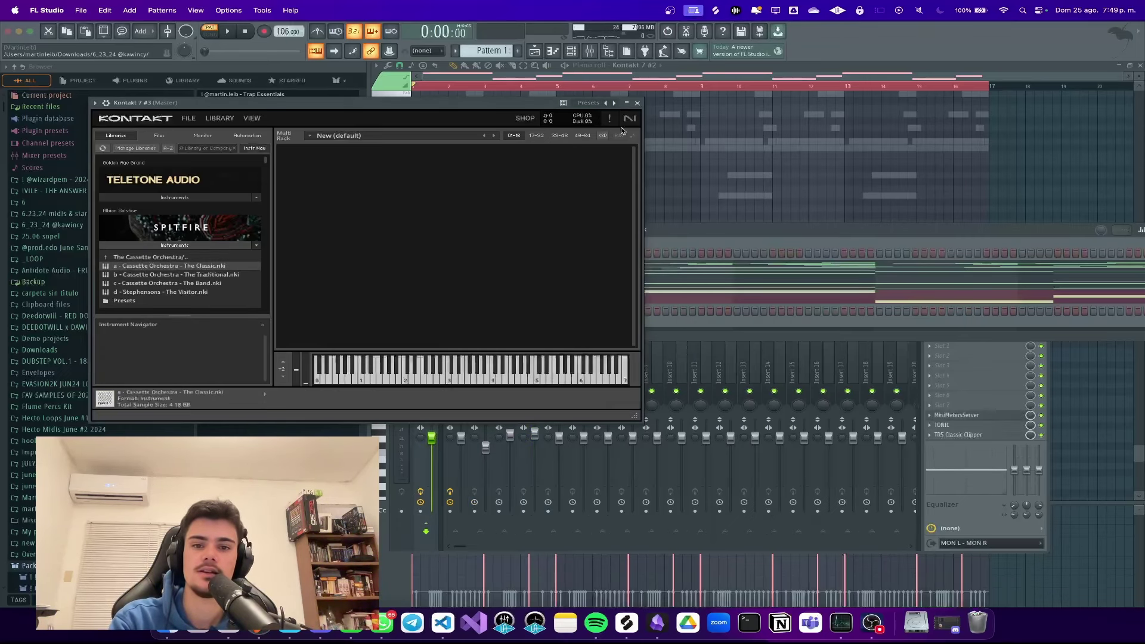
left_click(637, 103)
Step: Copy the Kontakt 7 #2 notes into Kontakt 7 #3 and route the new channel to mixer insert 5
left_click(585, 297)
key("super+c")
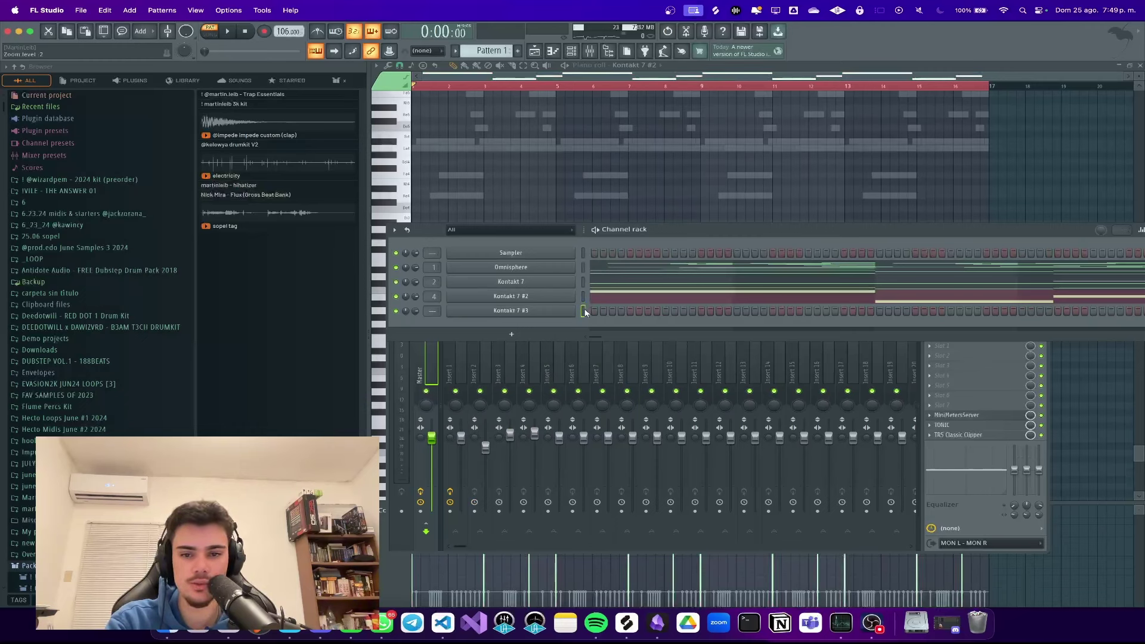
left_click(584, 311)
key("super+v")
scroll(438, 311, "up", 3)
left_click(504, 345)
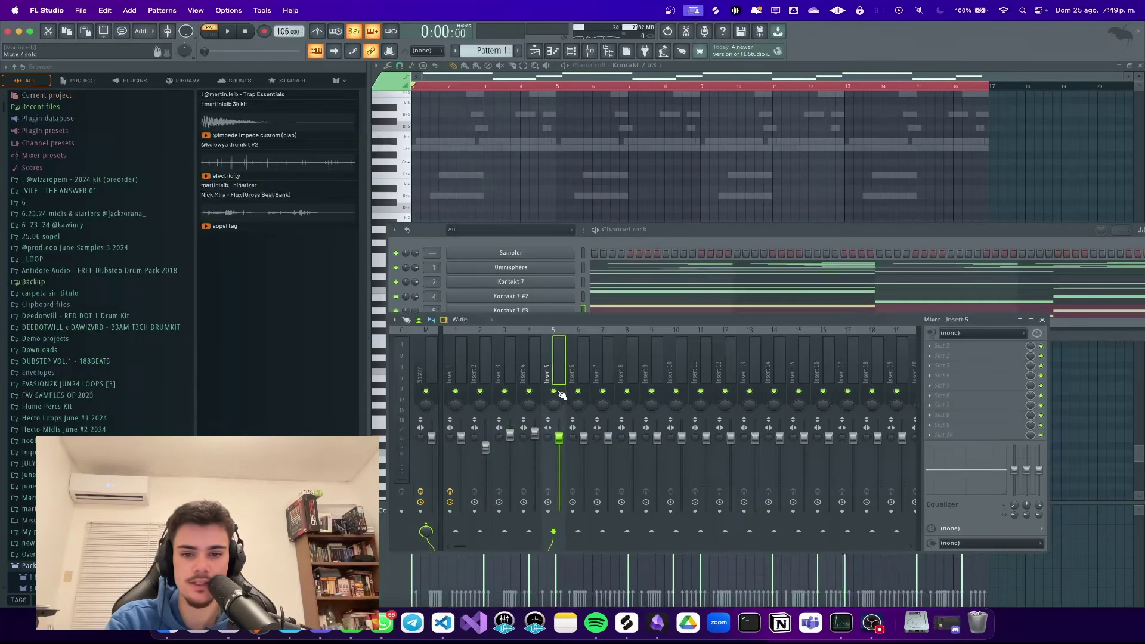
Step: Play the pattern with only mixer inserts 4 and 5 audible and lower insert 5's volume to about 82%
key("space")
left_click(529, 392)
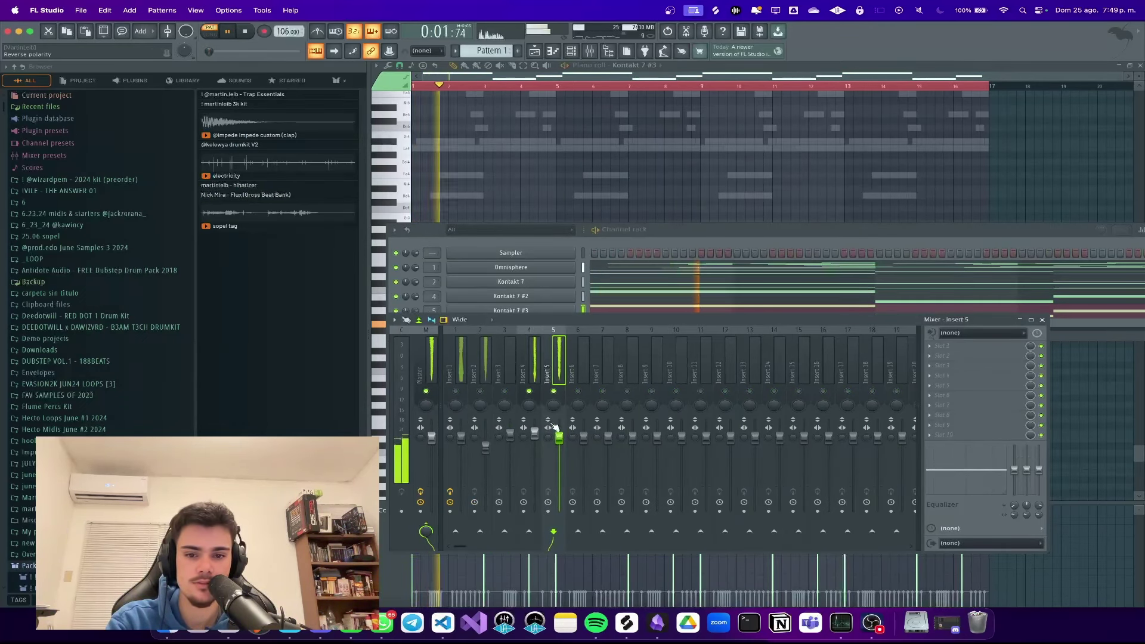
left_click_drag(559, 438, 559, 450)
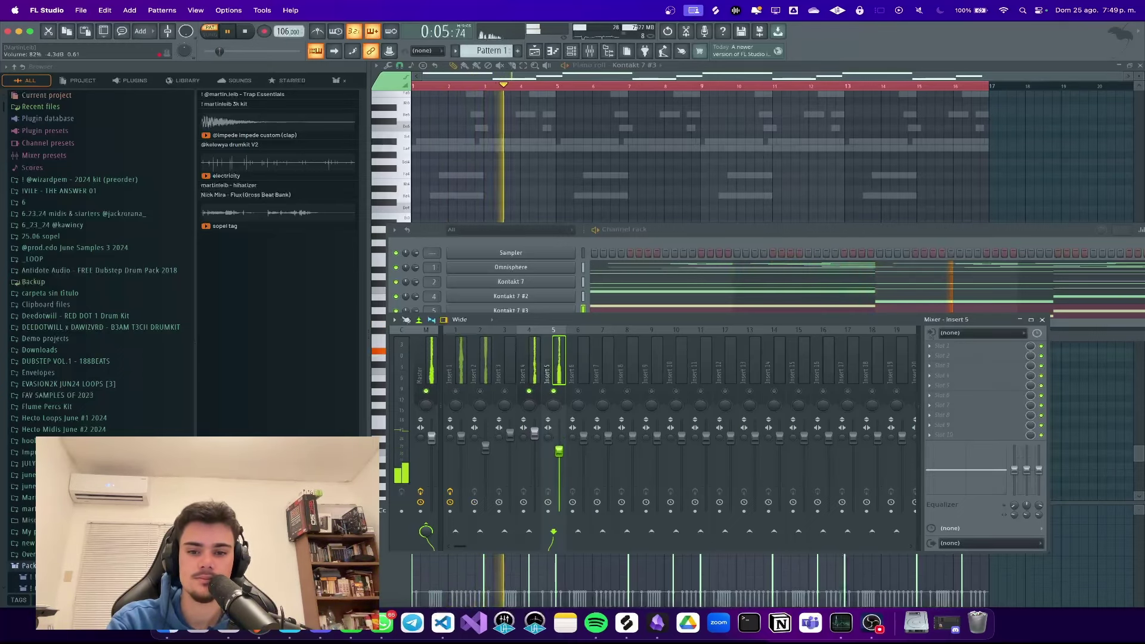
Step: Play mixer inserts 4 and 5 each soloed to compare the two string layers
left_click(535, 367)
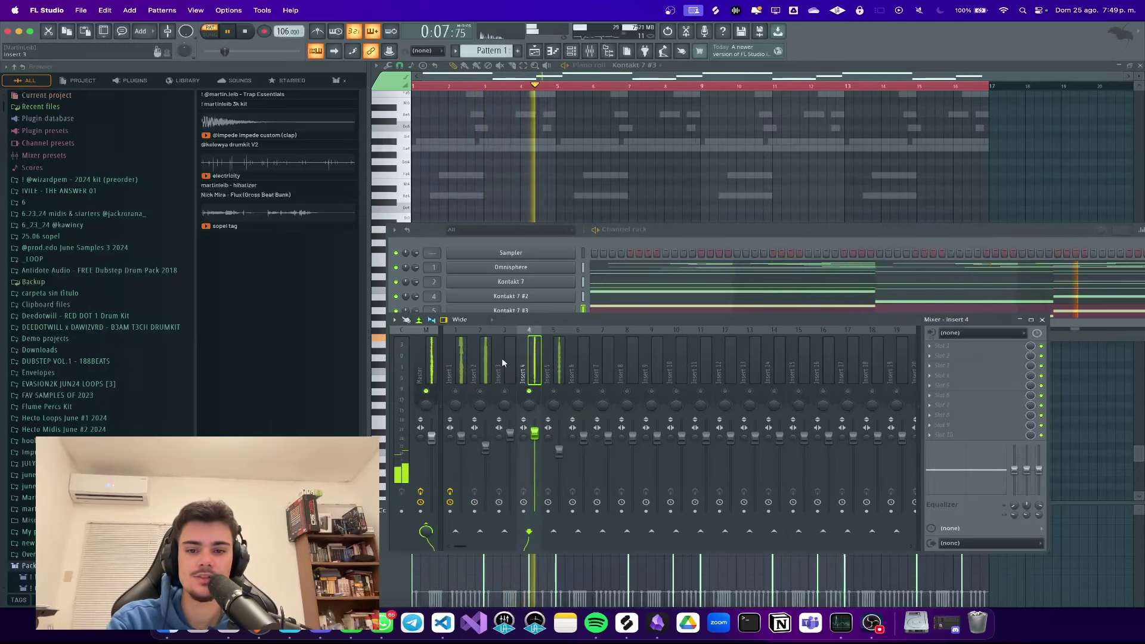
key("space")
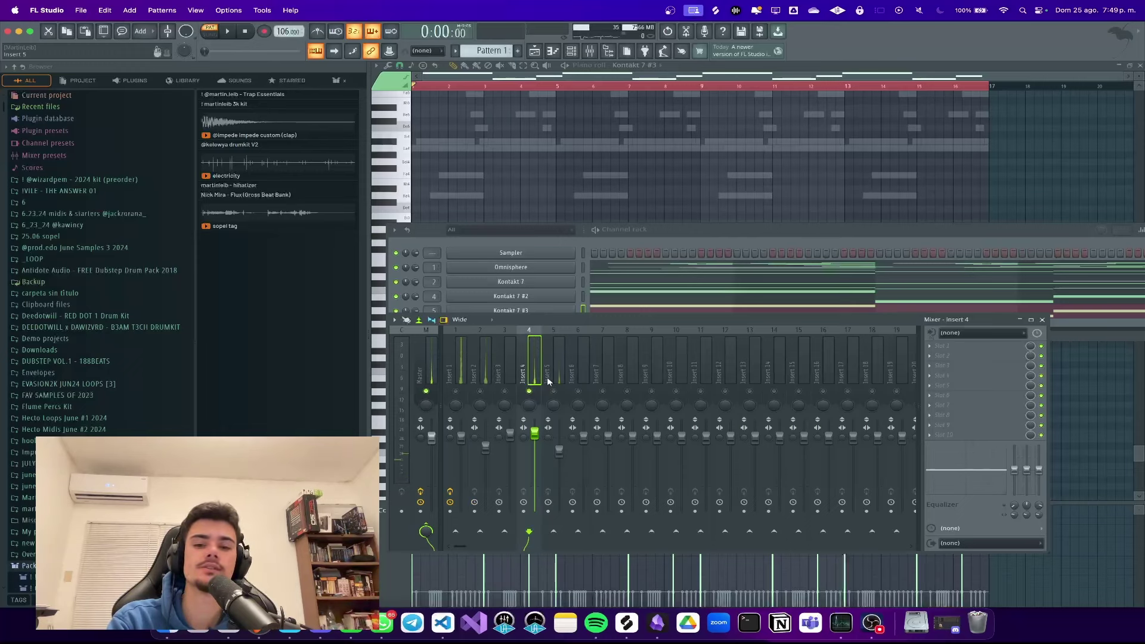
left_click(548, 373)
key("space")
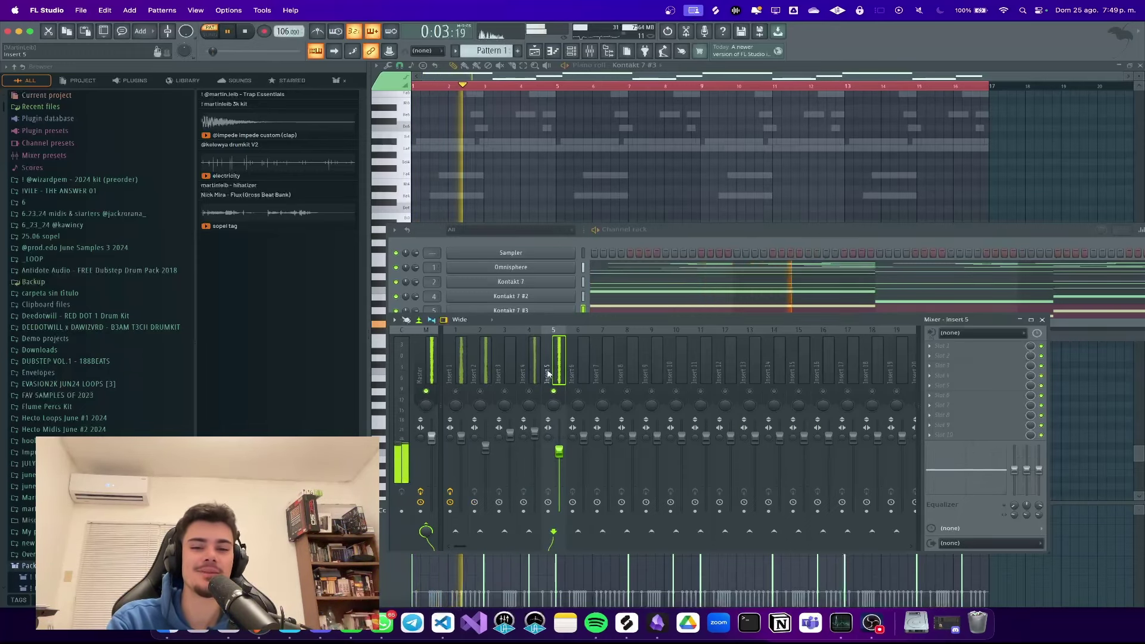
Step: Make all mixer inserts audible again and shift inserts 4 and 5 one track down to inserts 3 and 4
right_click(553, 390)
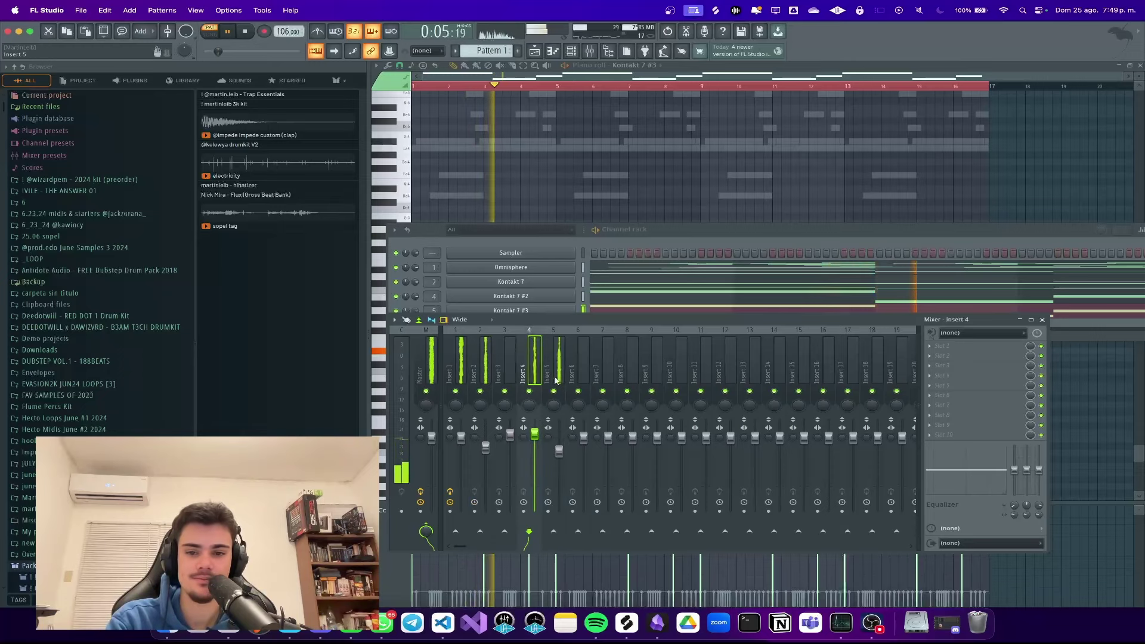
left_click(541, 373, "shift+super")
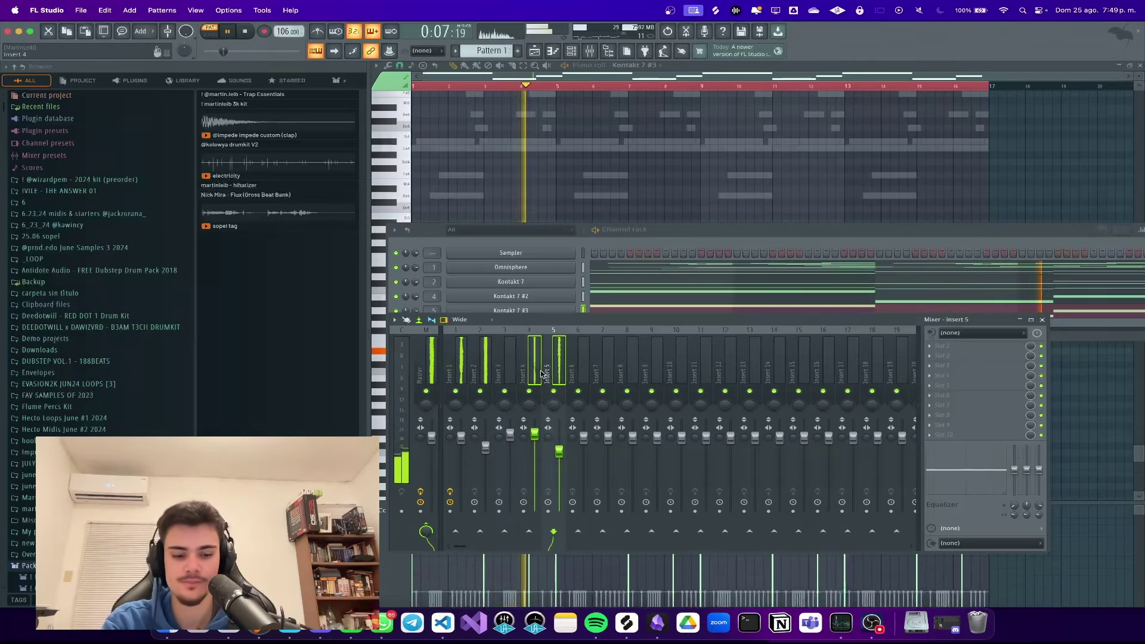
key("alt+Left")
left_click(630, 239)
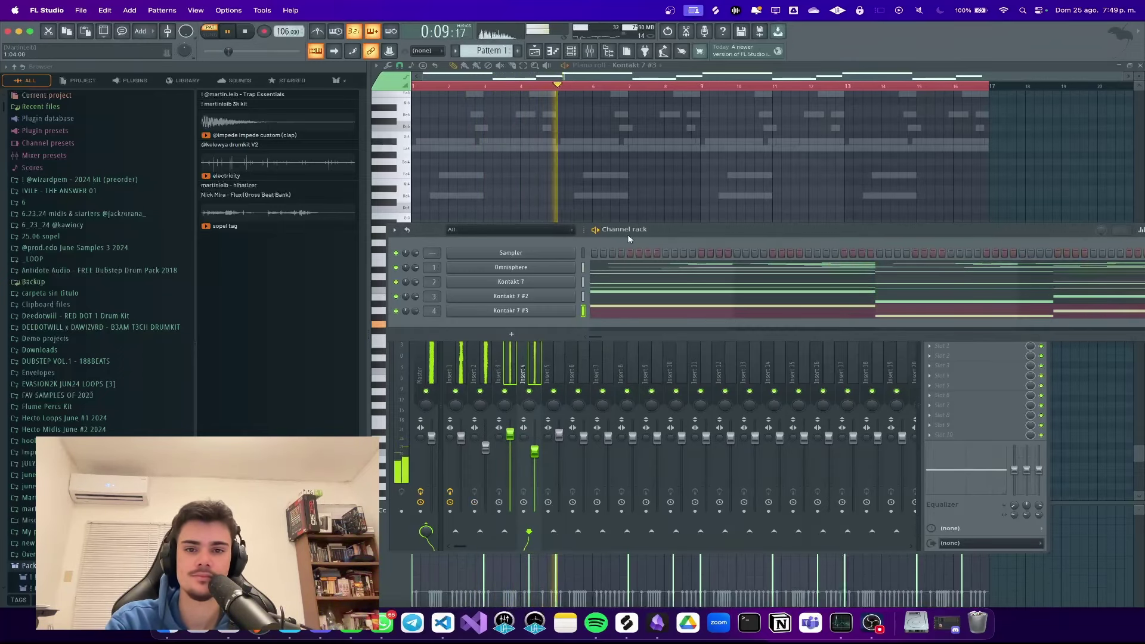
Step: Add another Kontakt 7 channel, load "a - Strings A.nki" from the Albion NEO library and choose its Short Pizzicato articulation
left_click(511, 334)
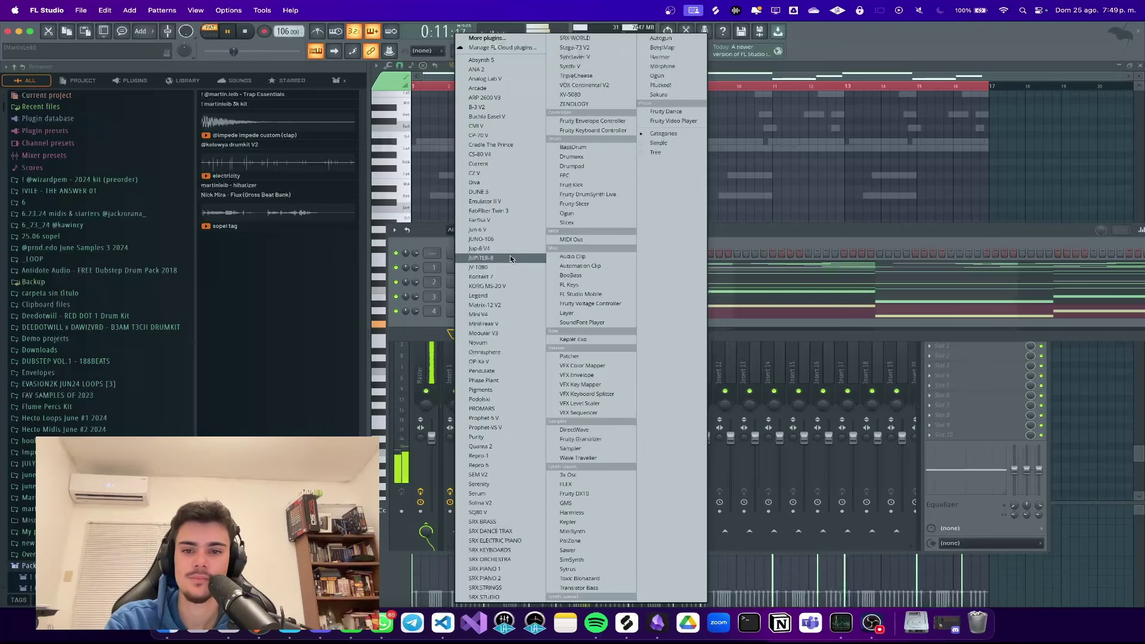
left_click(515, 279)
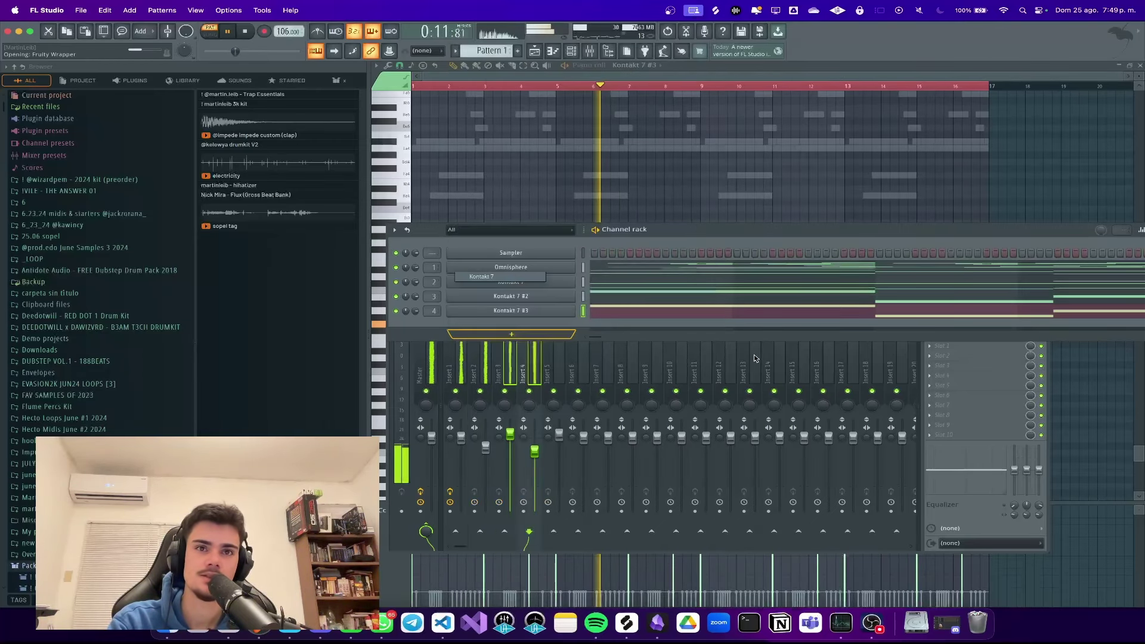
key("space")
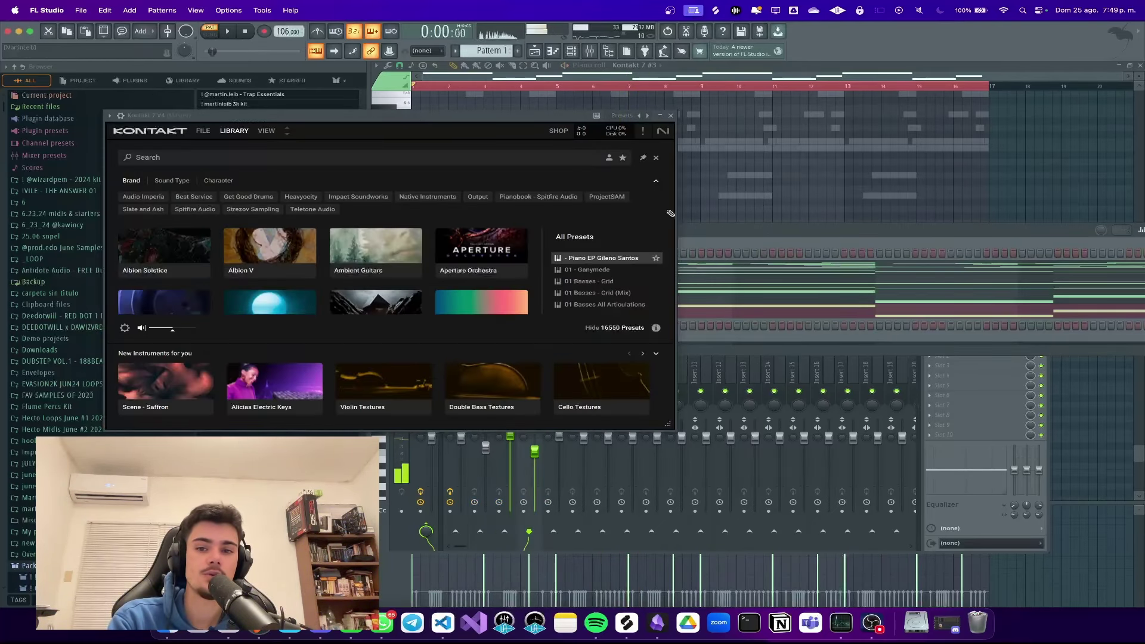
left_click(286, 130)
left_click(235, 133)
scroll(198, 201, "down", 20)
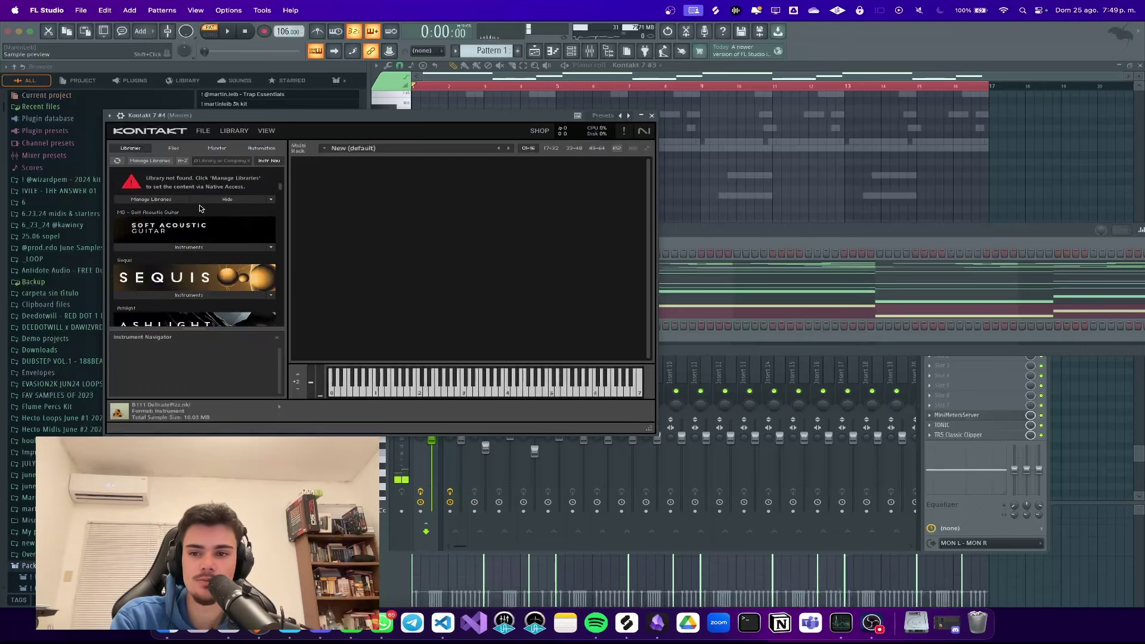
scroll(212, 223, "up", 2)
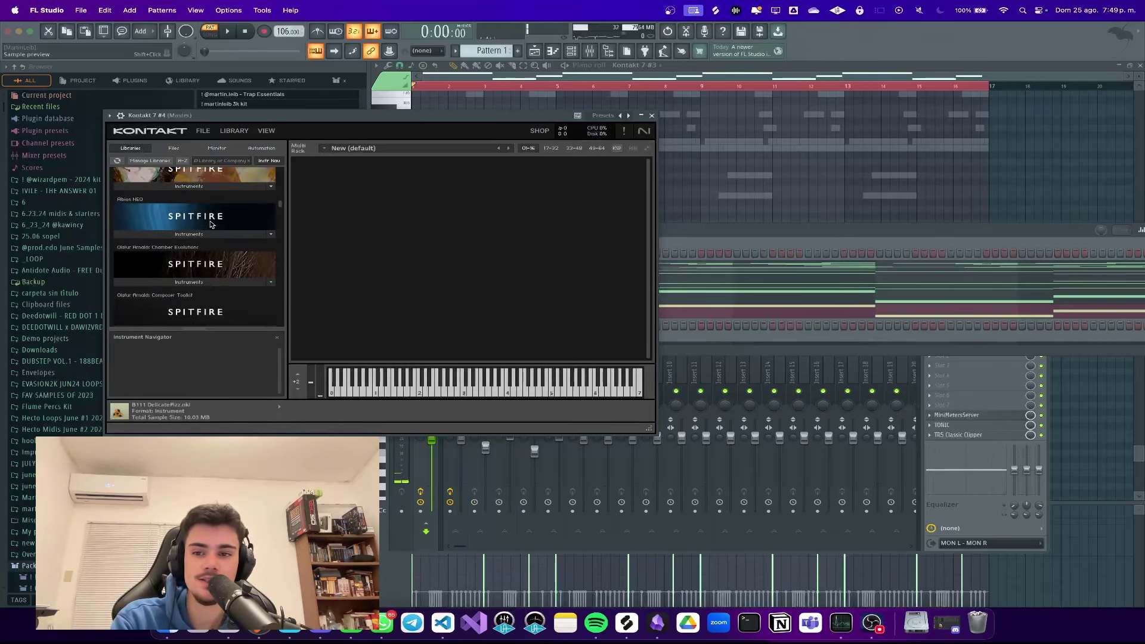
left_click(216, 233)
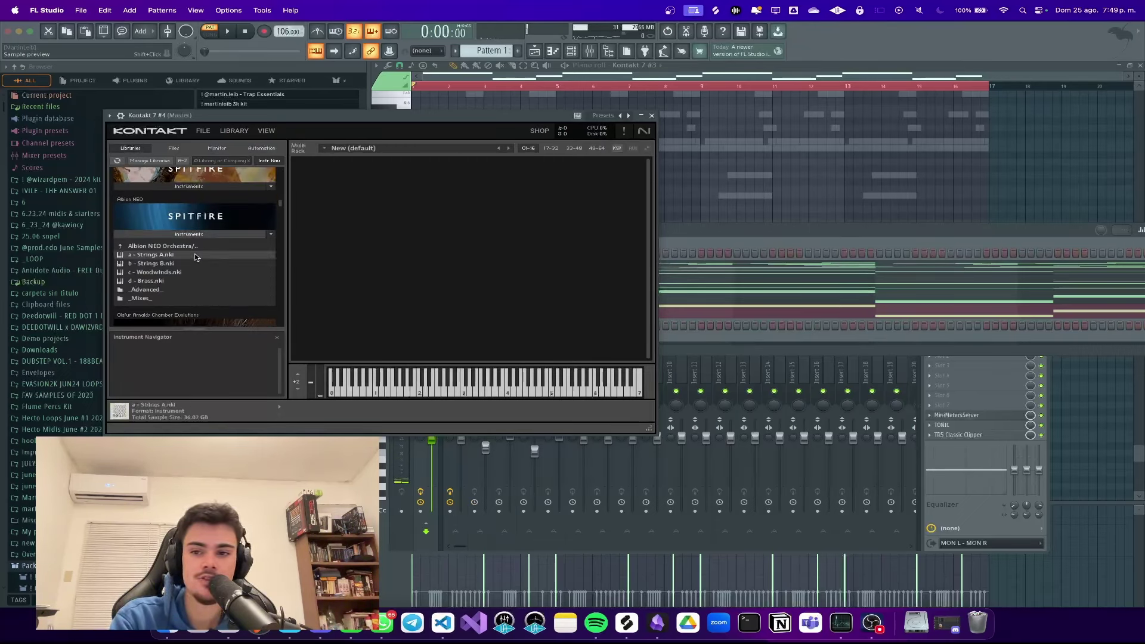
double_click(191, 252)
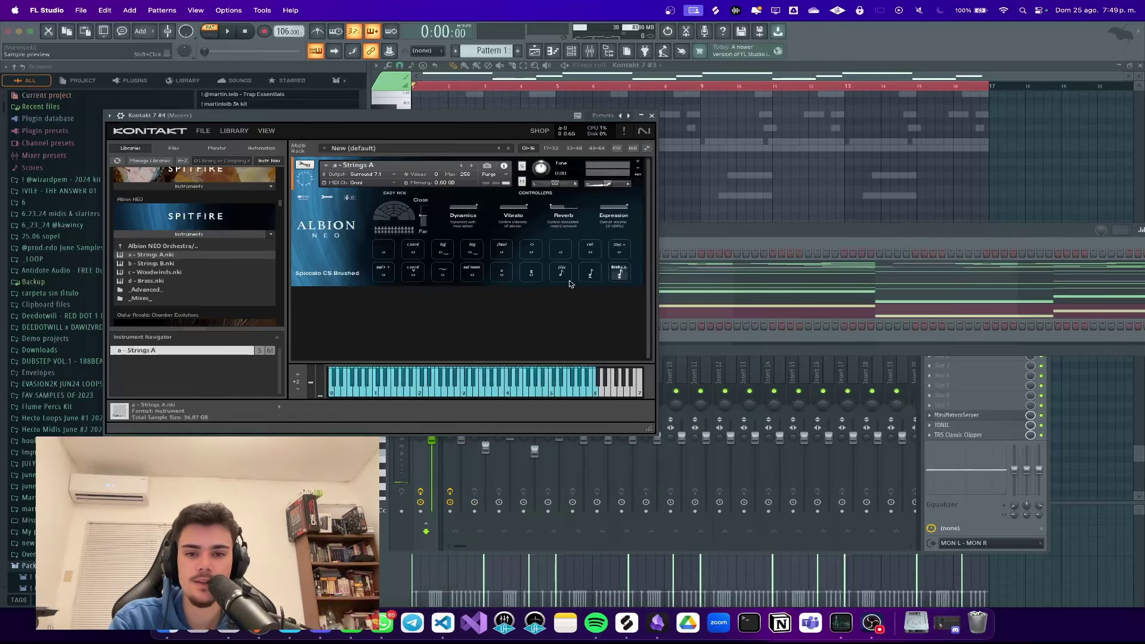
left_click(652, 117)
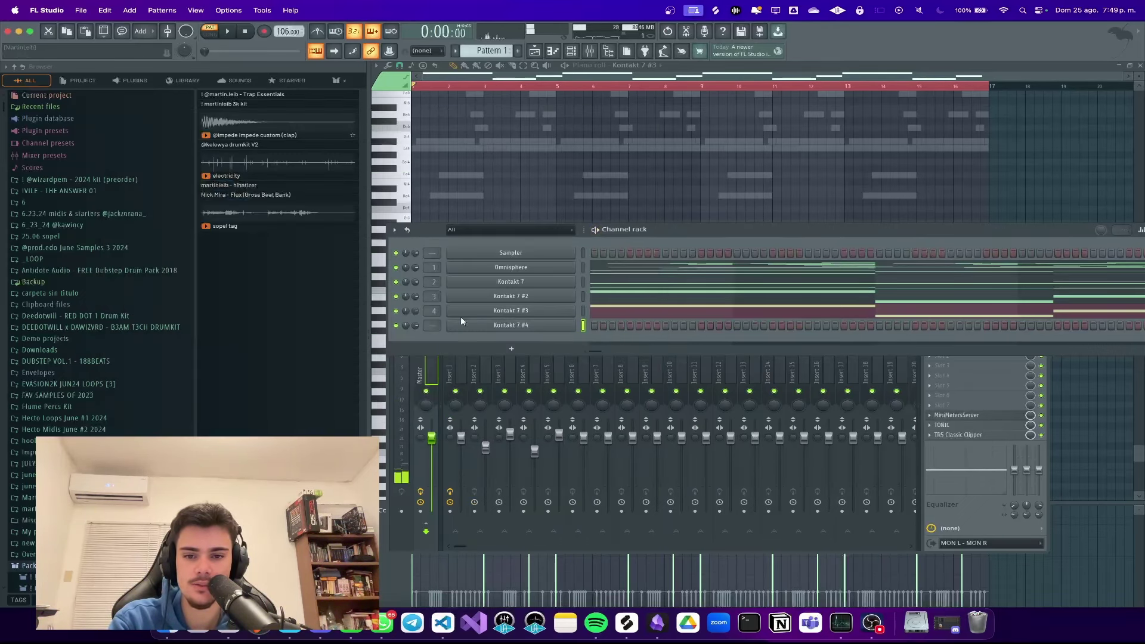
Step: Route Kontakt 7 #4 to mixer insert 5 and open its piano roll
double_click(441, 325)
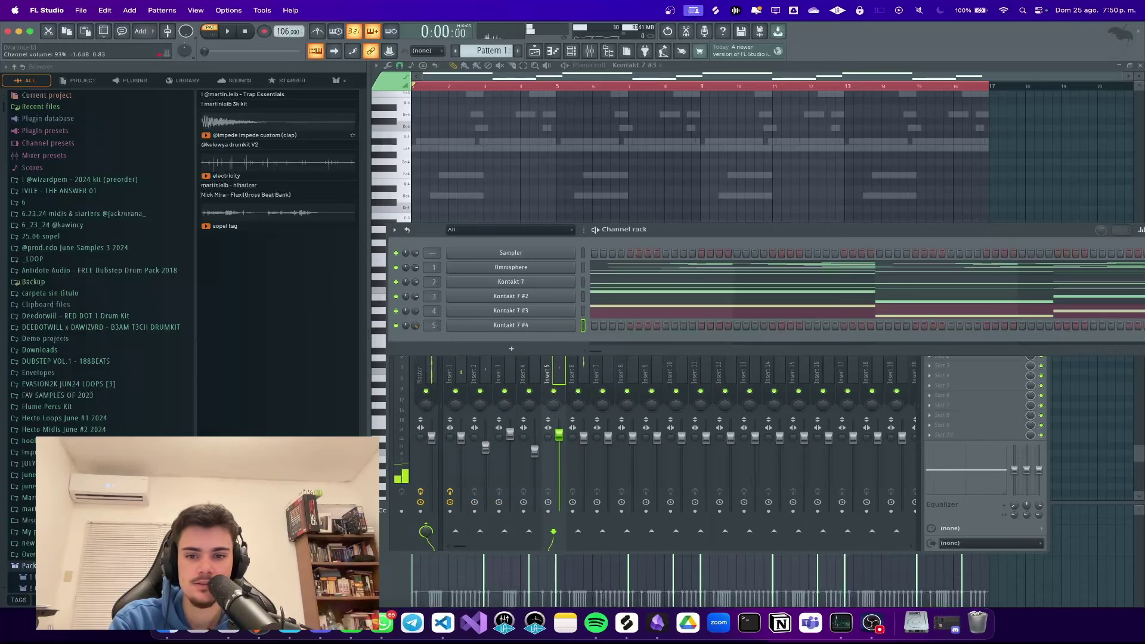
right_click(536, 326)
left_click(632, 329)
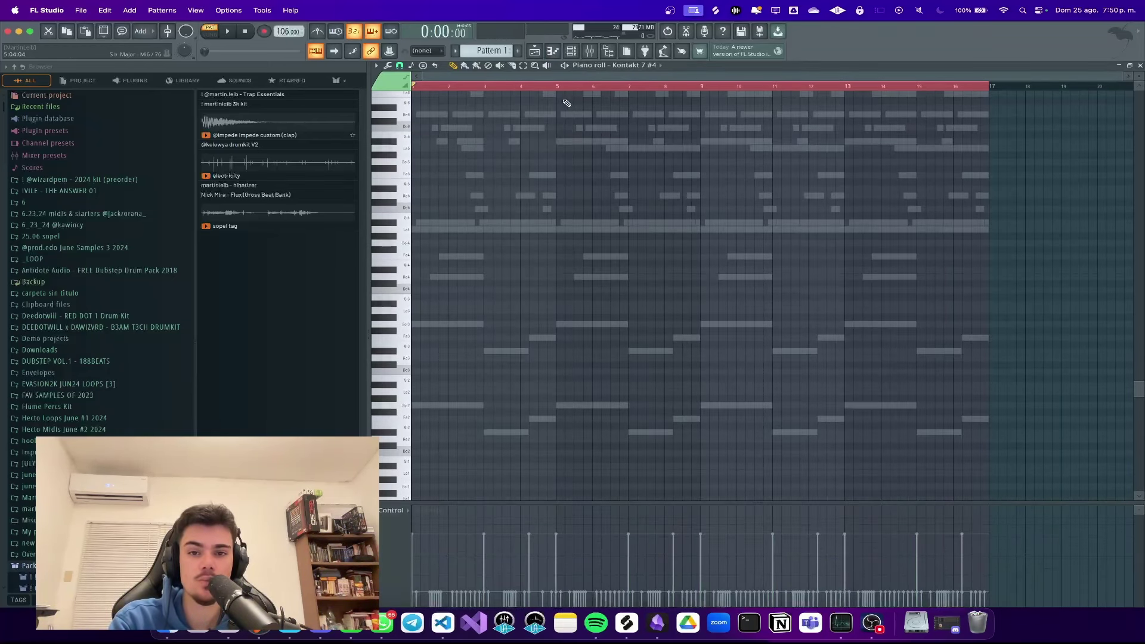
Step: Clear the time selection and draw four ascending, overlapping notes in Kontakt 7 #4 from the start of bar 5
left_click(556, 88)
scroll(576, 179, "up", 2)
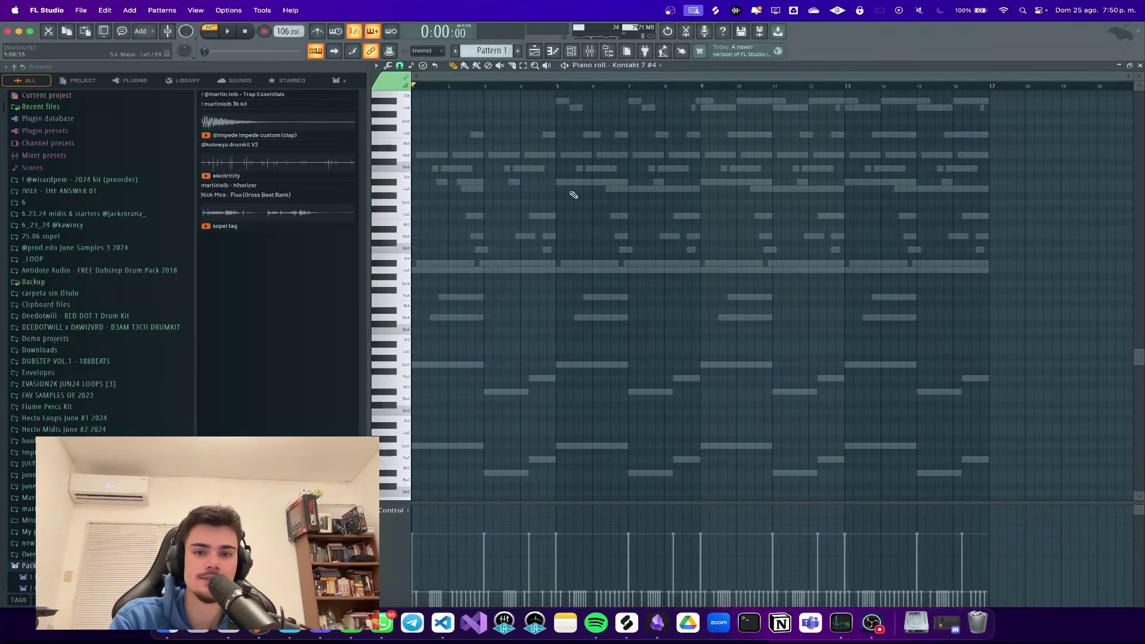
scroll(561, 188, "up", 4)
left_click(545, 169)
scroll(545, 170, "up", 2)
left_click_drag(545, 170, 551, 189)
left_click(558, 196)
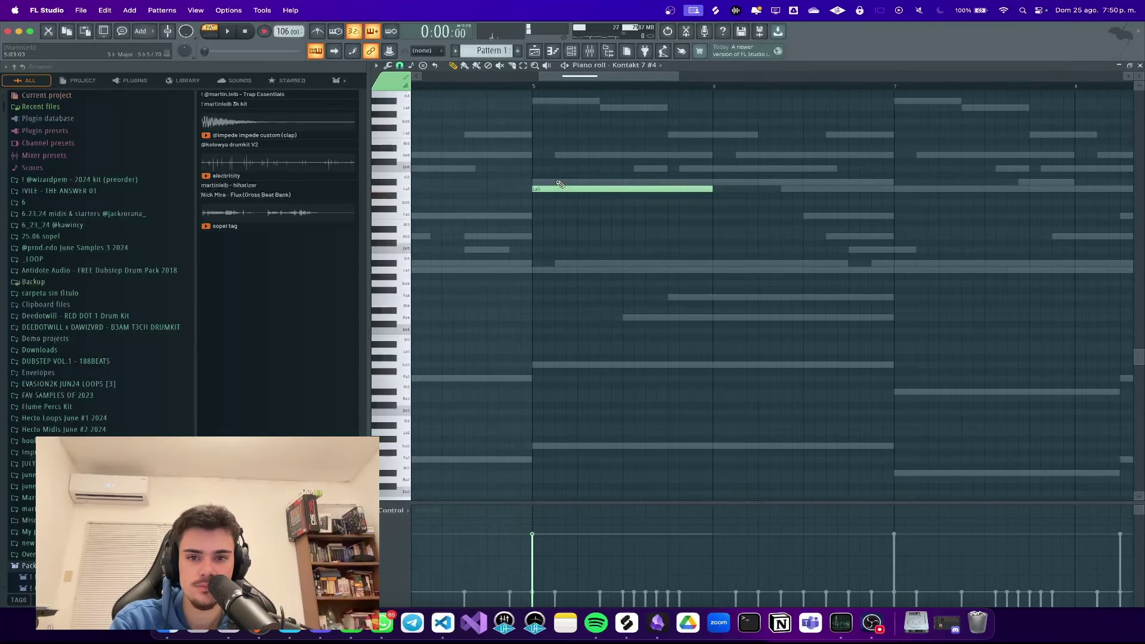
left_click(578, 169)
left_click(604, 155)
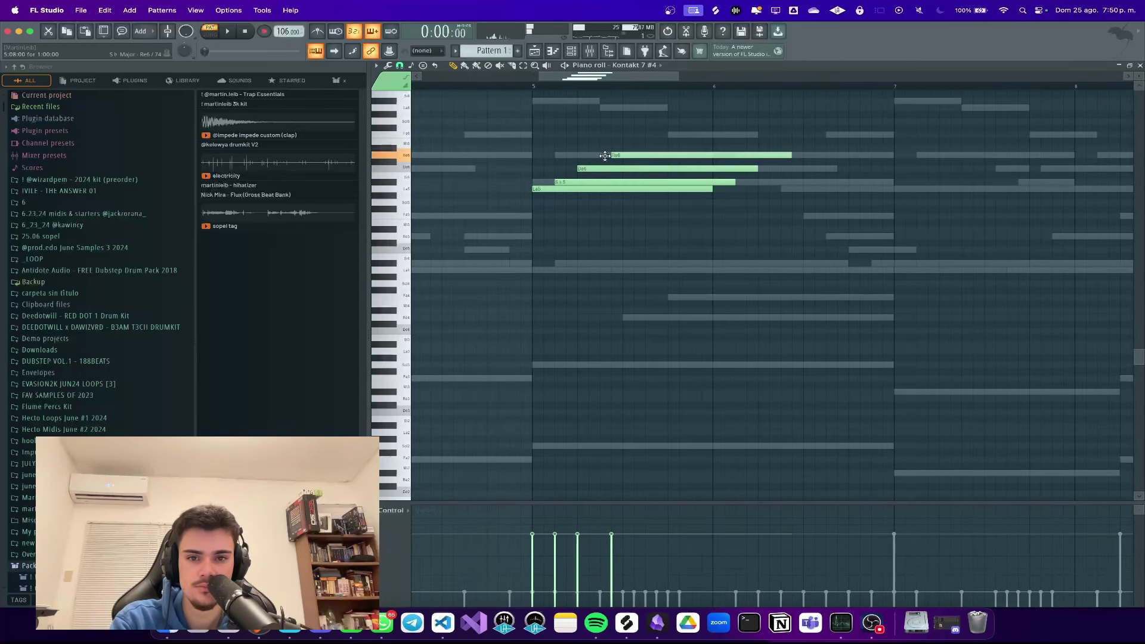
Step: Trim the four notes end to end with quick legato and redraw the last one at the same short length
left_click(536, 87)
key("space")
key("space")
key("super+l")
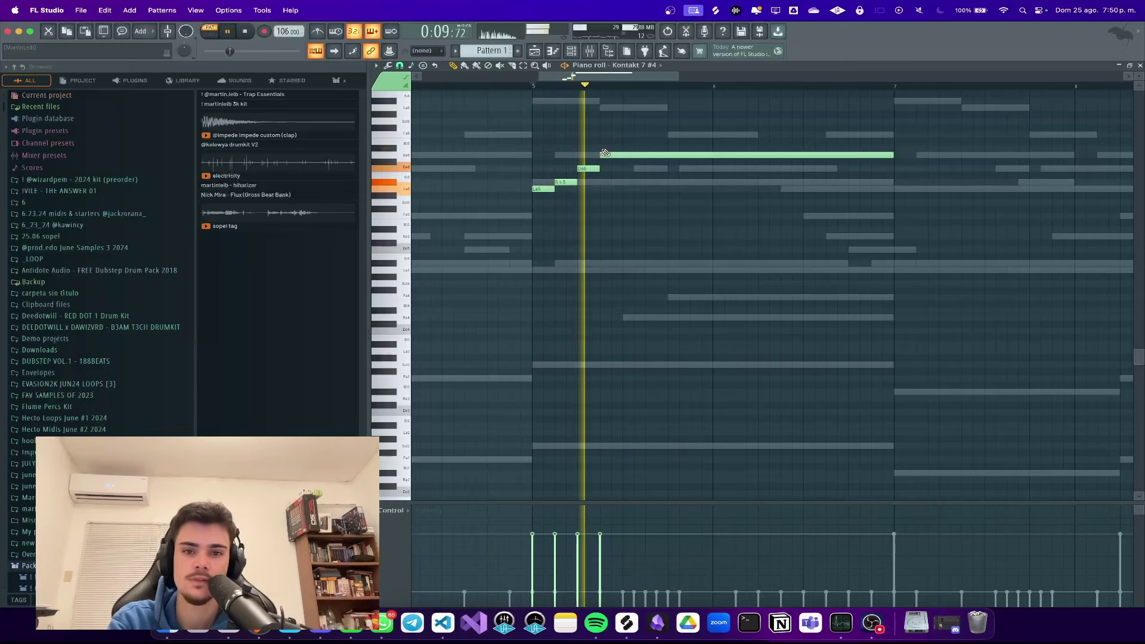
key("space")
right_click(604, 155)
left_click(605, 156)
Step: Repeat the four-note run to fill bars 5 to 8 and ramp its note velocities from low to high
scroll(605, 163, "down", 5)
key("super+b")
key("super+b")
key("super+b")
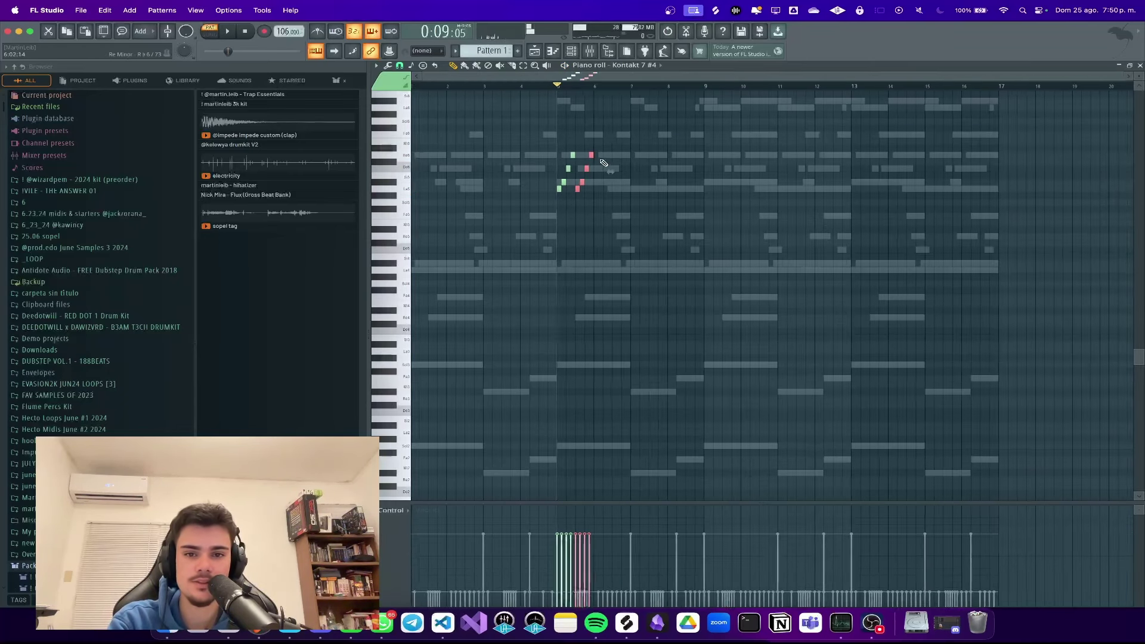
scroll(591, 163, "up", 3)
key("super+b")
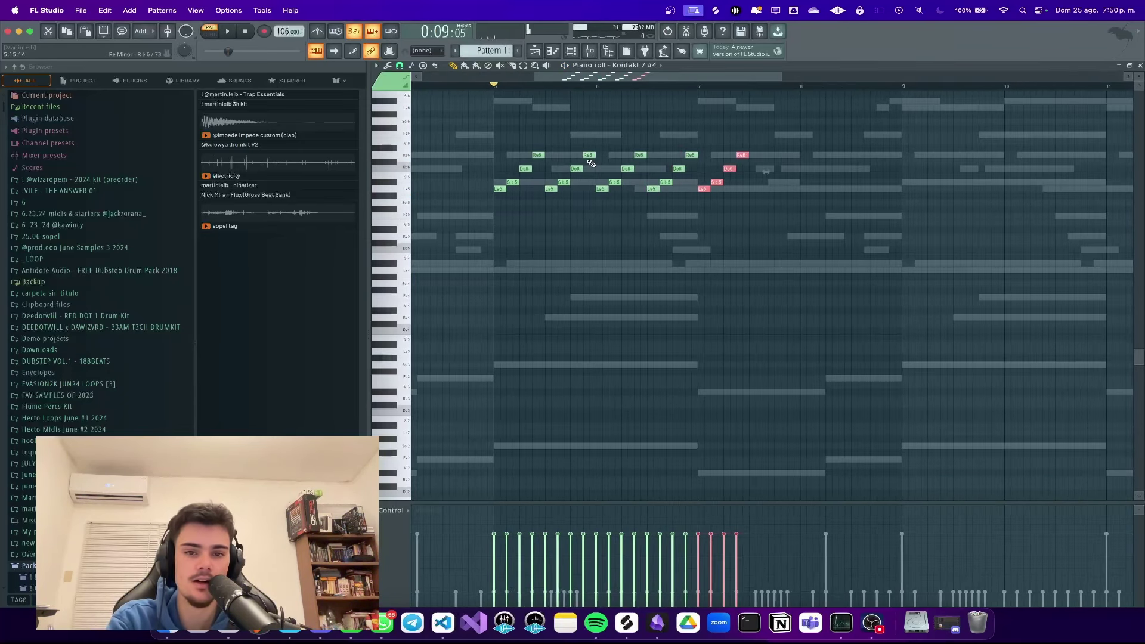
scroll(594, 223, "down", 2)
key("super+b")
key("super+b")
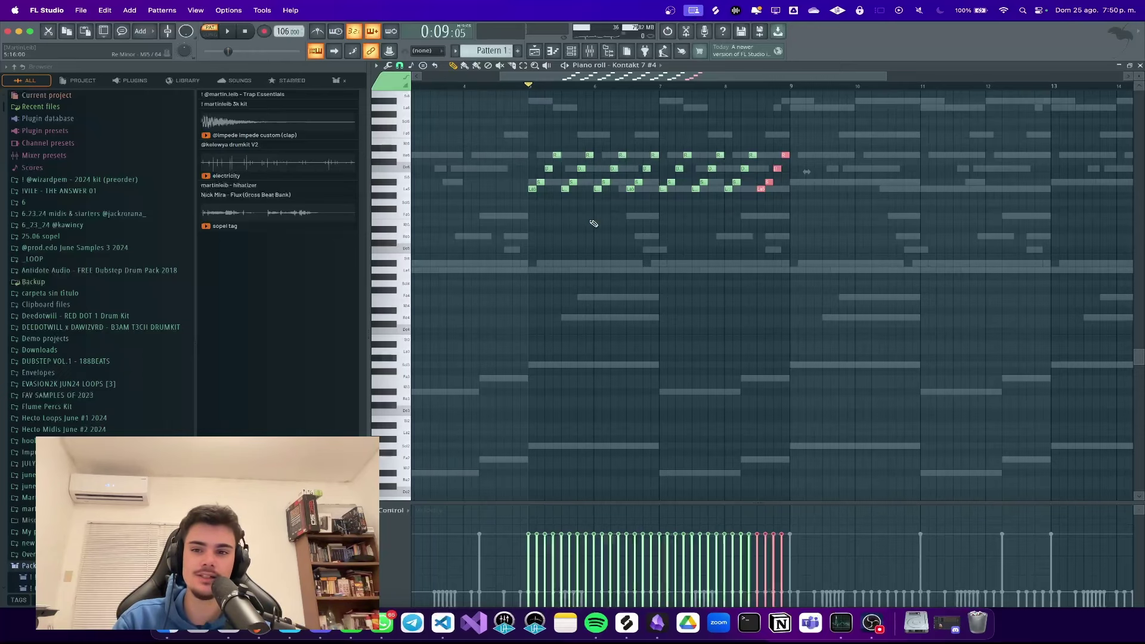
scroll(632, 367, "down", 1)
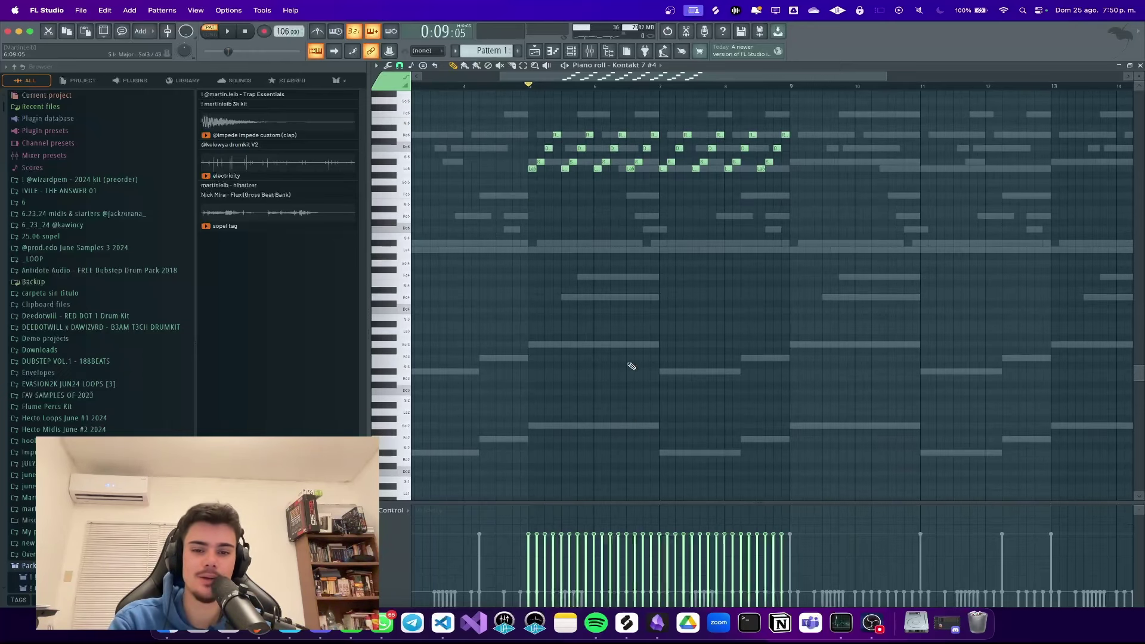
left_click_drag(530, 606, 661, 582)
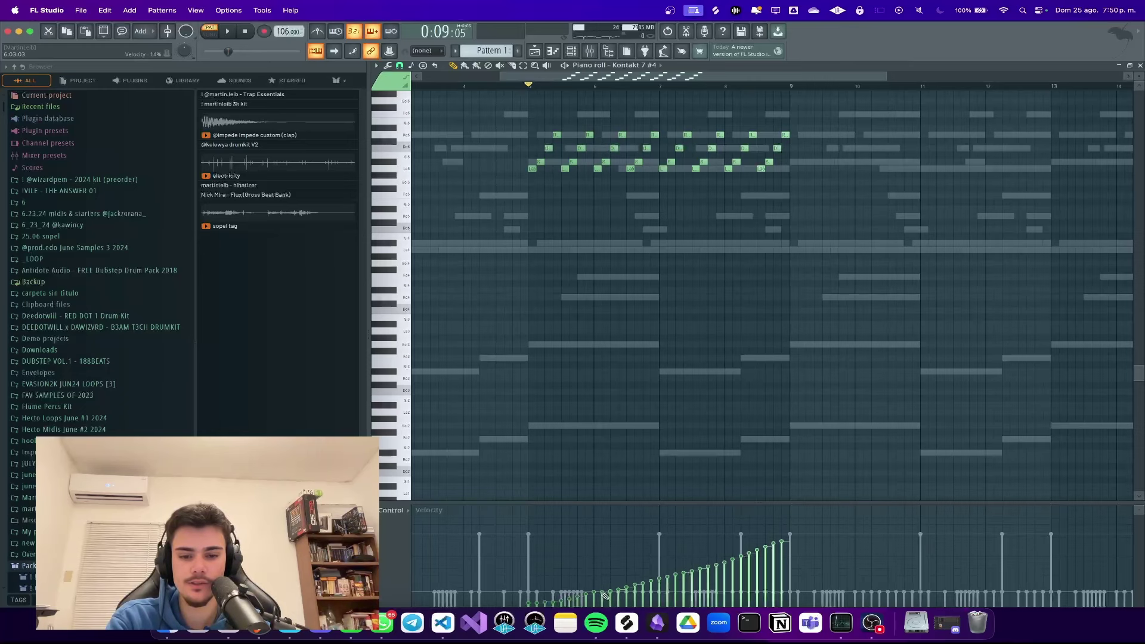
Step: Duplicate the four-bar phrase into bars 9 to 12 and level the copied notes' velocities at one high value
scroll(596, 442, "down", 3)
key("super+b")
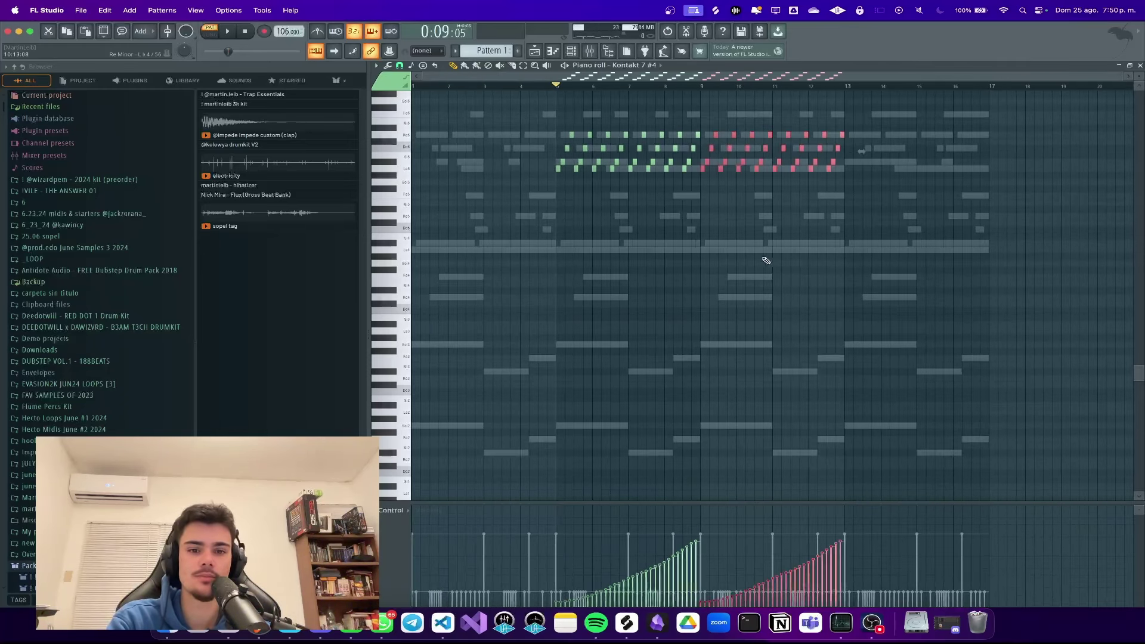
scroll(761, 262, "up", 5)
left_click_drag(609, 536, 1016, 529)
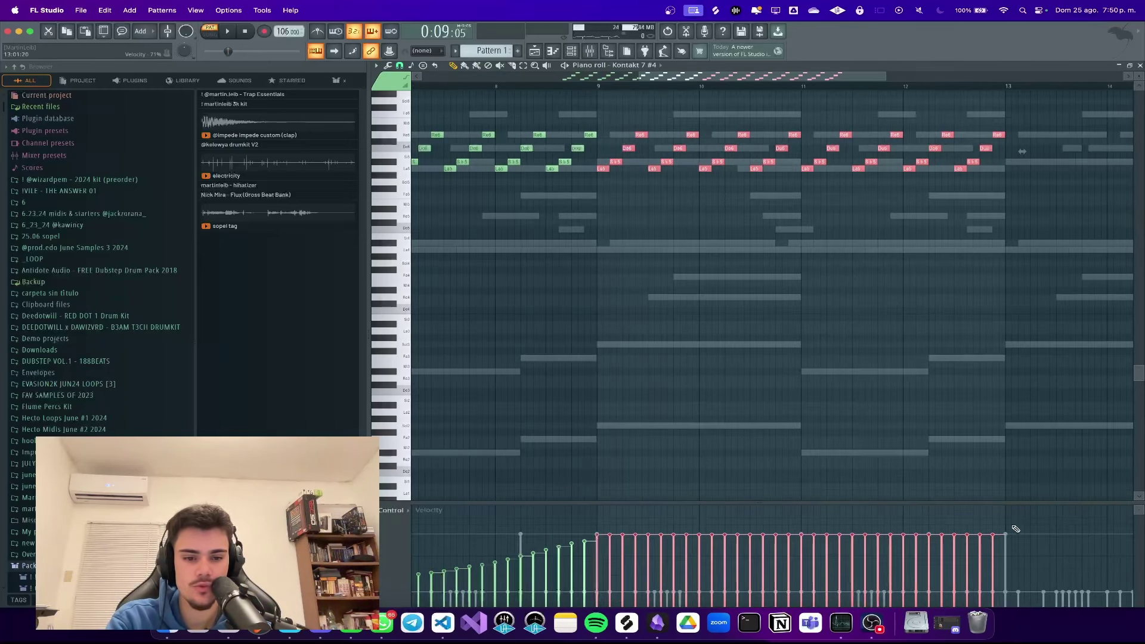
scroll(810, 355, "down", 3)
Step: Play the pattern from bar 5 and raise the volume of mixer insert 5
key("F6")
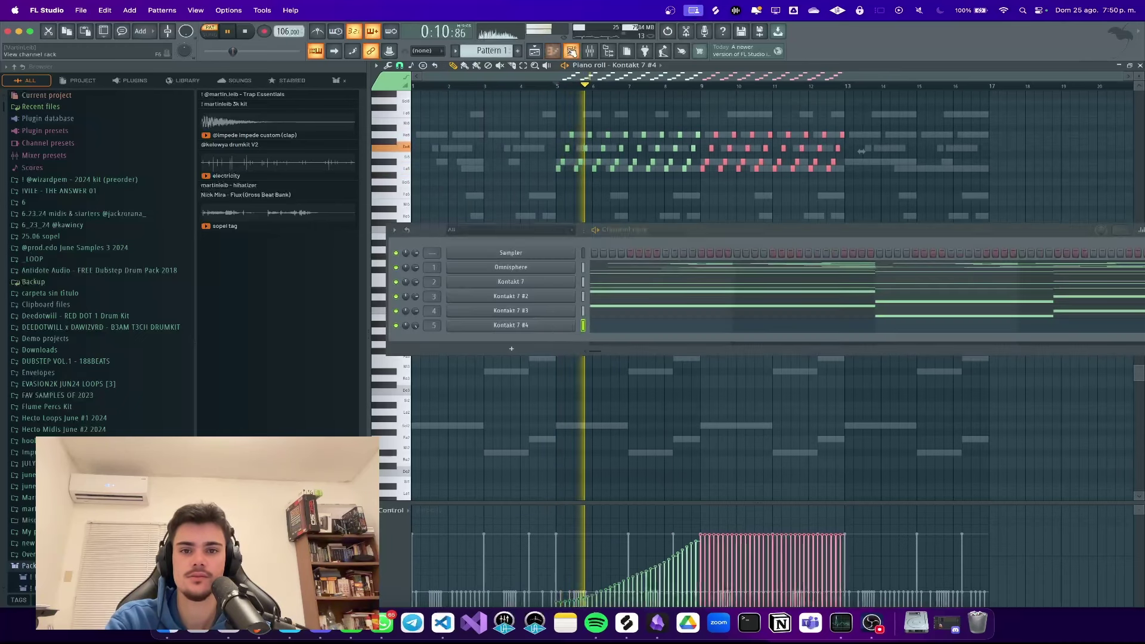
key("F9")
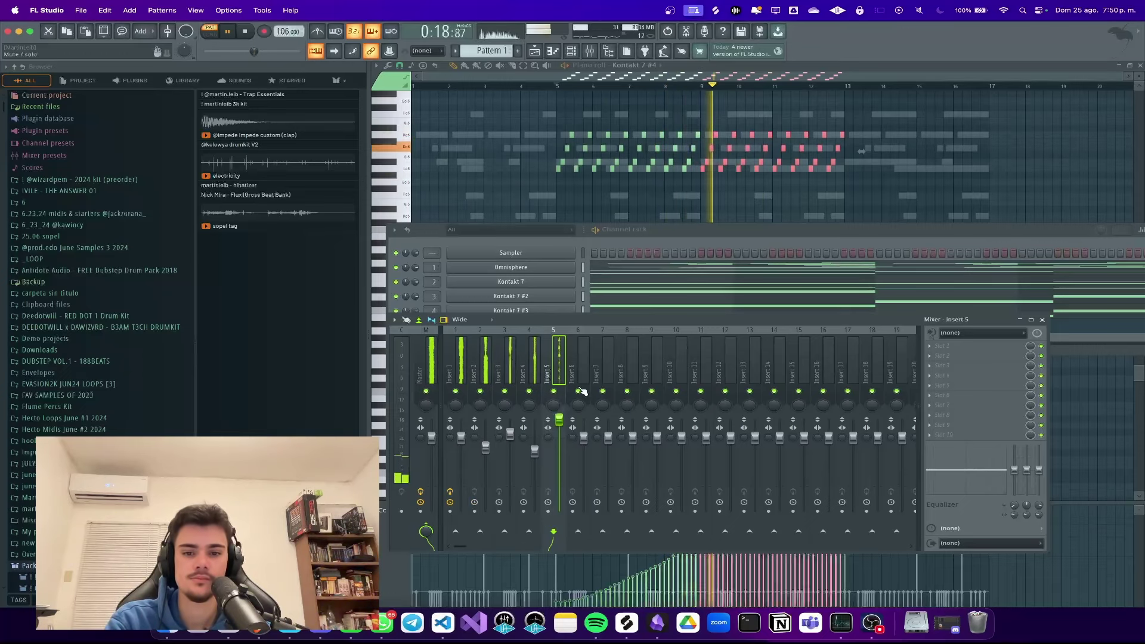
right_click(904, 173)
Step: Add two short higher notes above the pizzicato run, at the start and middle of bar 11
scroll(953, 207, "up", 2)
scroll(953, 208, "up", 2)
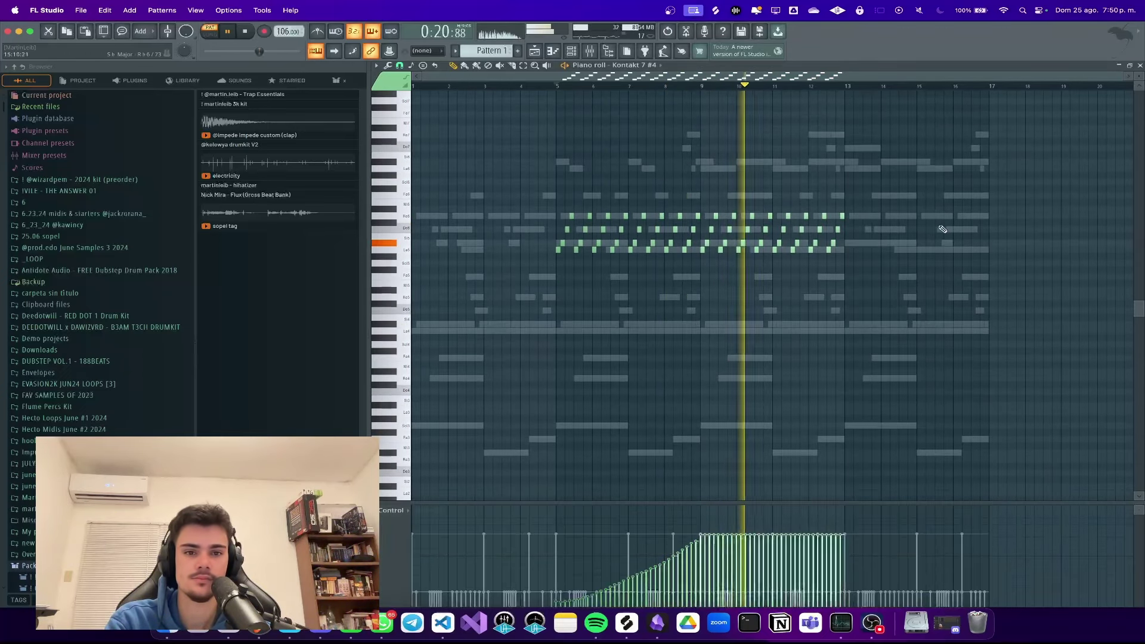
scroll(733, 170, "up", 5, "ctrl")
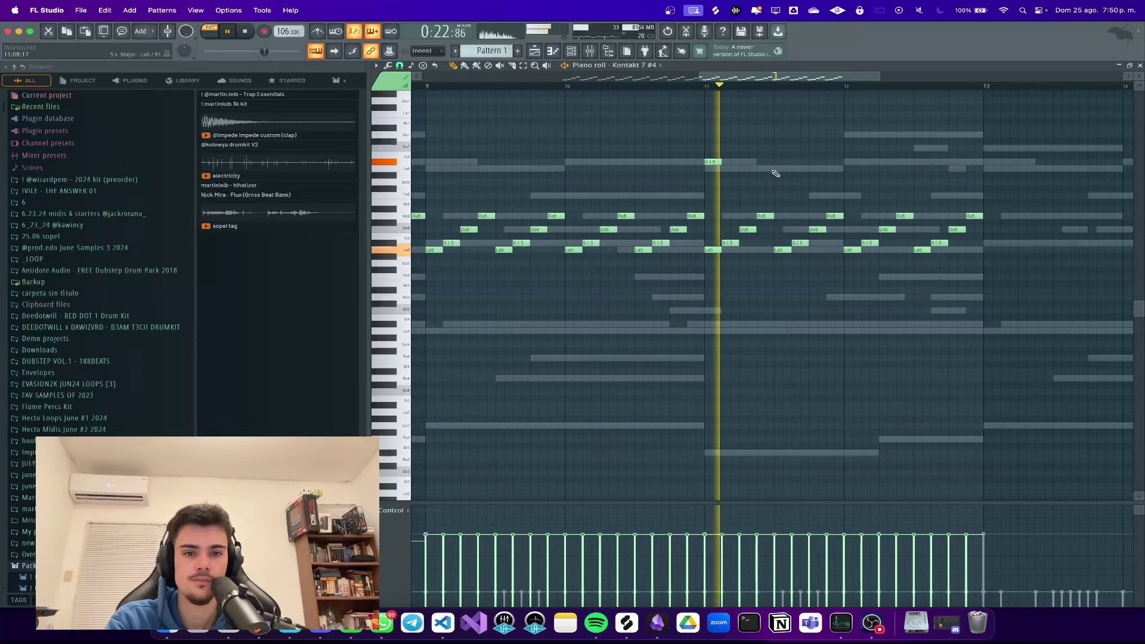
scroll(671, 81, "up", 1)
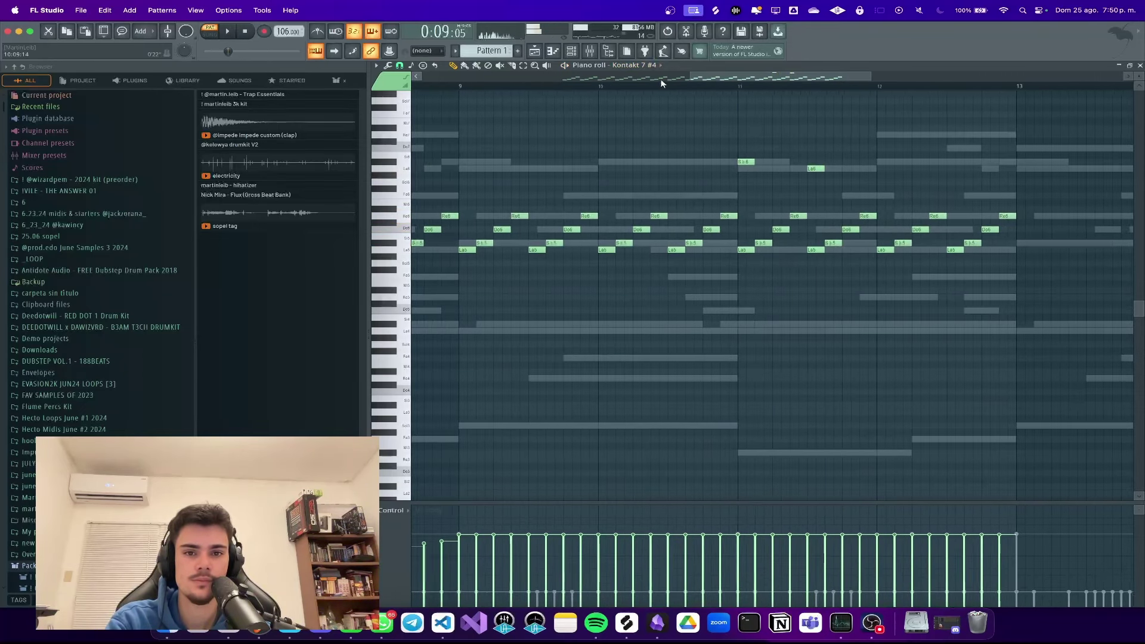
left_click(641, 75)
key("space")
Step: Open the Kontakt 7 #4 instrument and raise the Strings A volume while the pattern plays
left_click(591, 51)
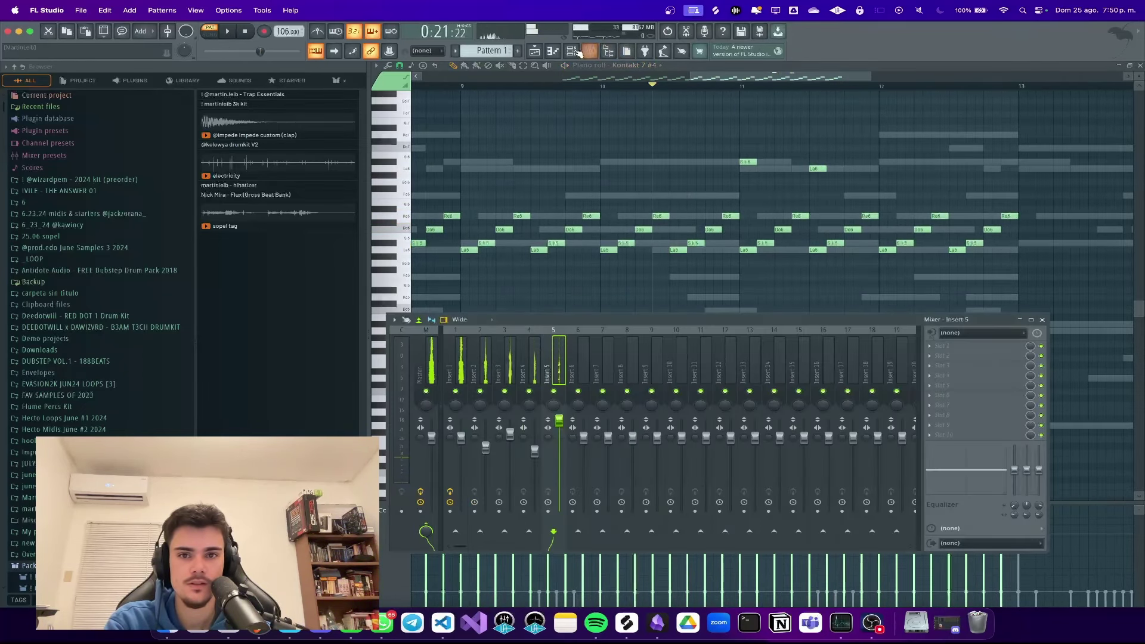
left_click(573, 51)
left_click(527, 326)
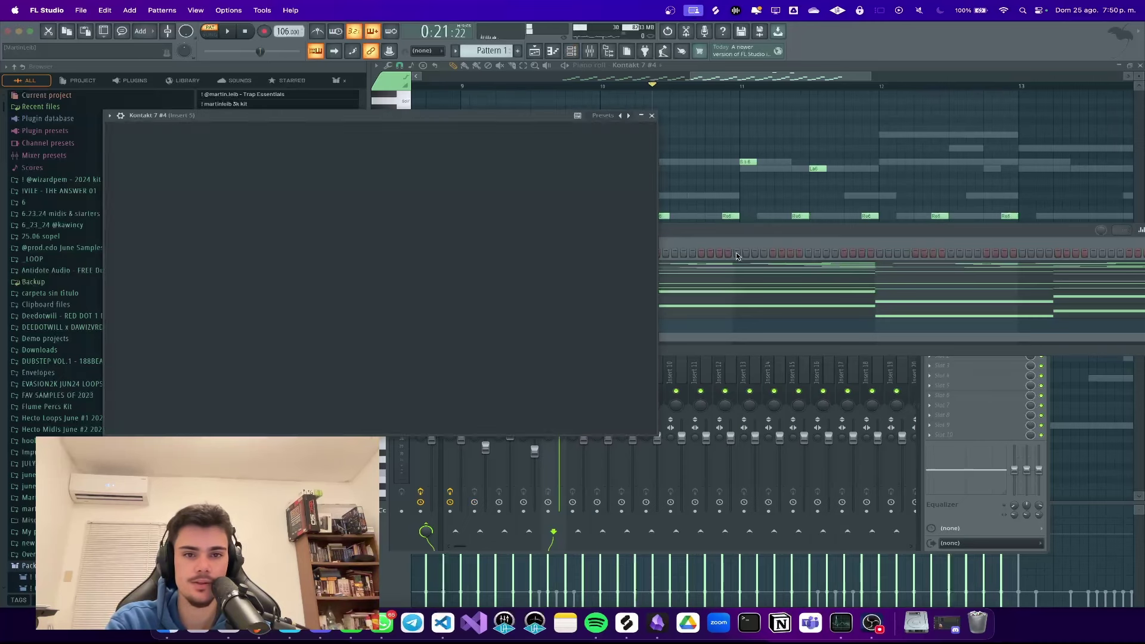
key("space")
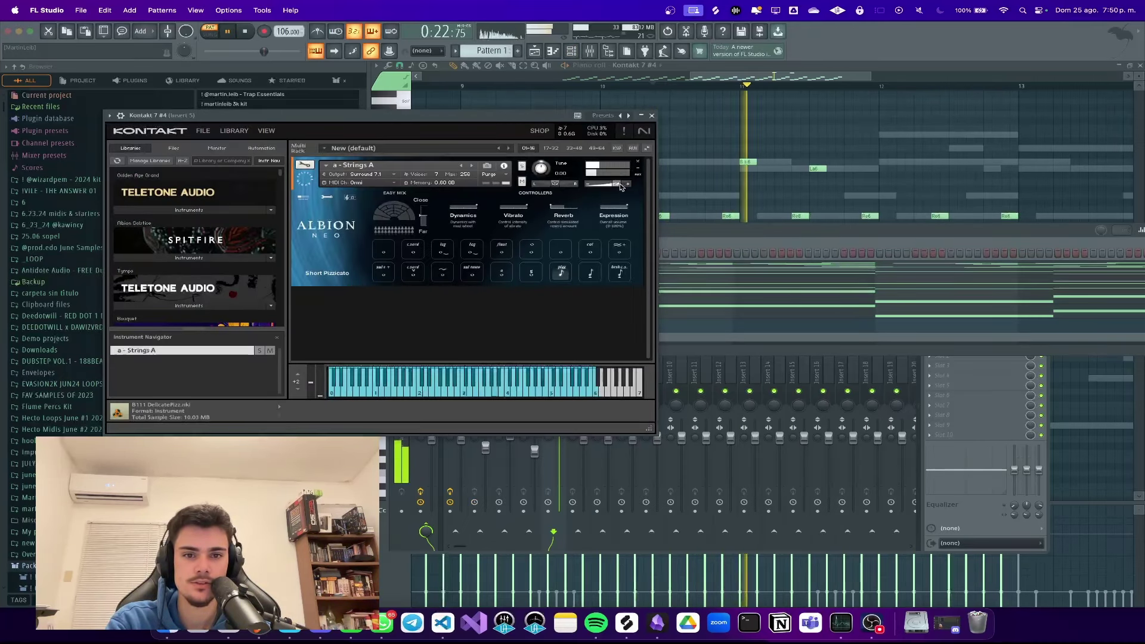
Step: Add two more short high notes at the start and middle of bar 12, replay the section and close the Kontakt window
left_click(851, 181)
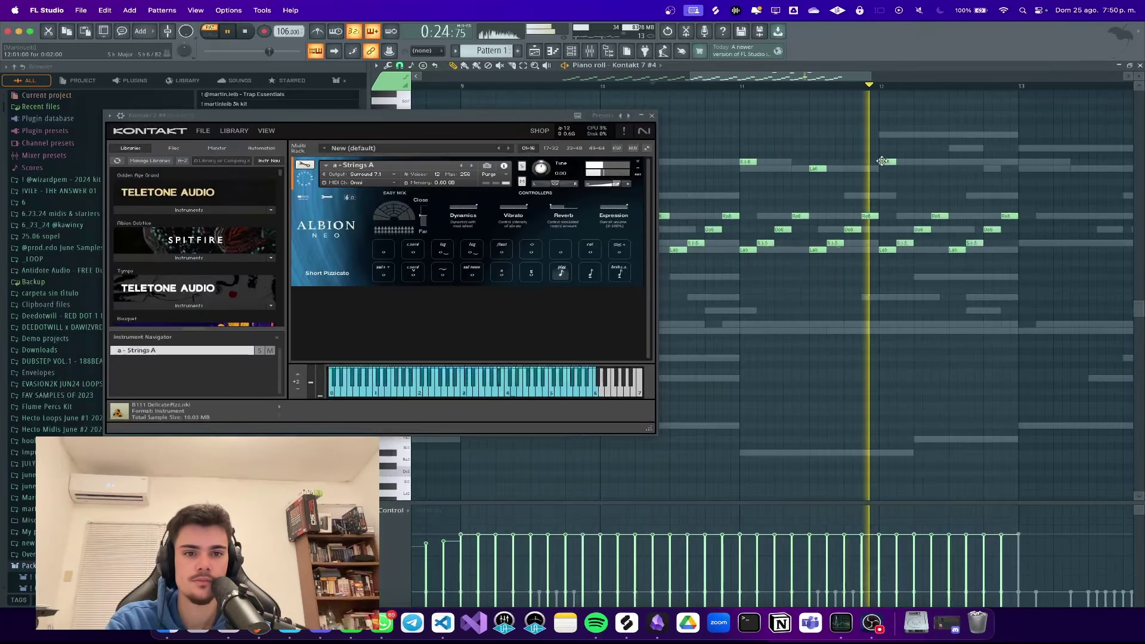
scroll(925, 163, "down", 2)
left_click_drag(955, 149, 956, 135)
key("space")
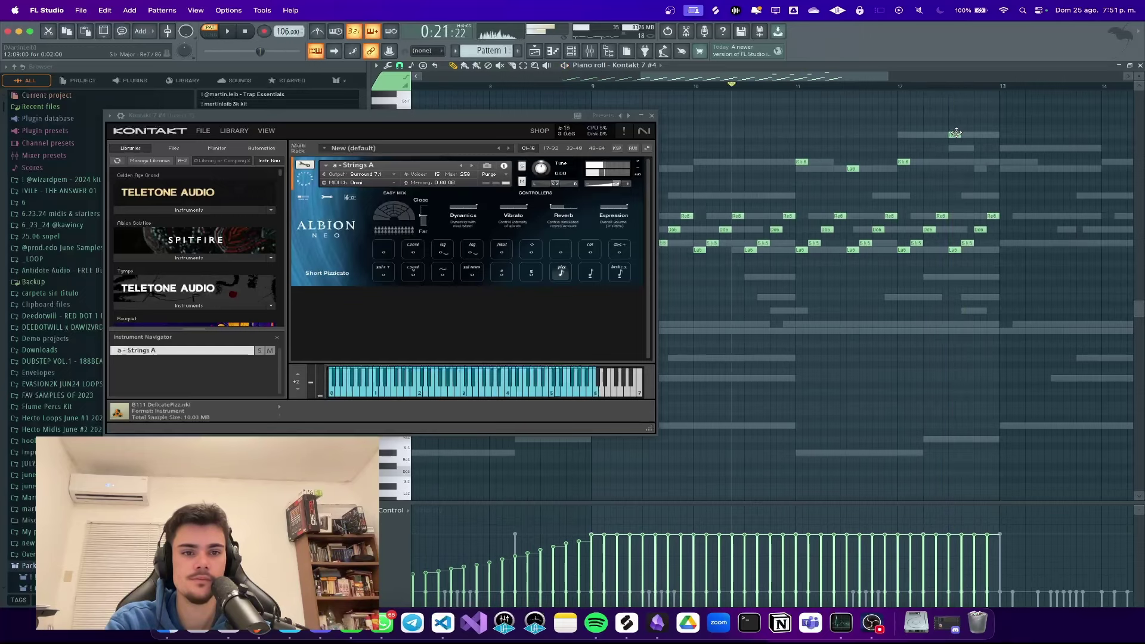
key("space")
scroll(668, 158, "down", 4)
left_click(652, 116)
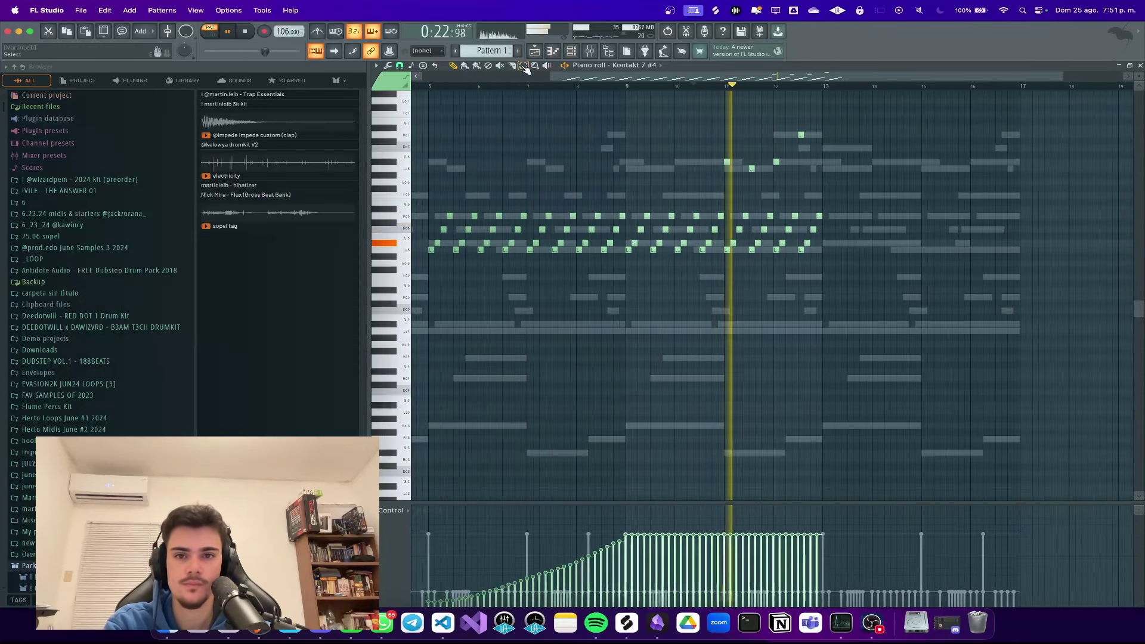
Step: Duplicate the Kontakt 7 #4 notes of bars 9 to 12 into bars 13 to 16
left_click_drag(920, 120, 625, 278)
left_click_drag(627, 278, 627, 279)
key("super+b")
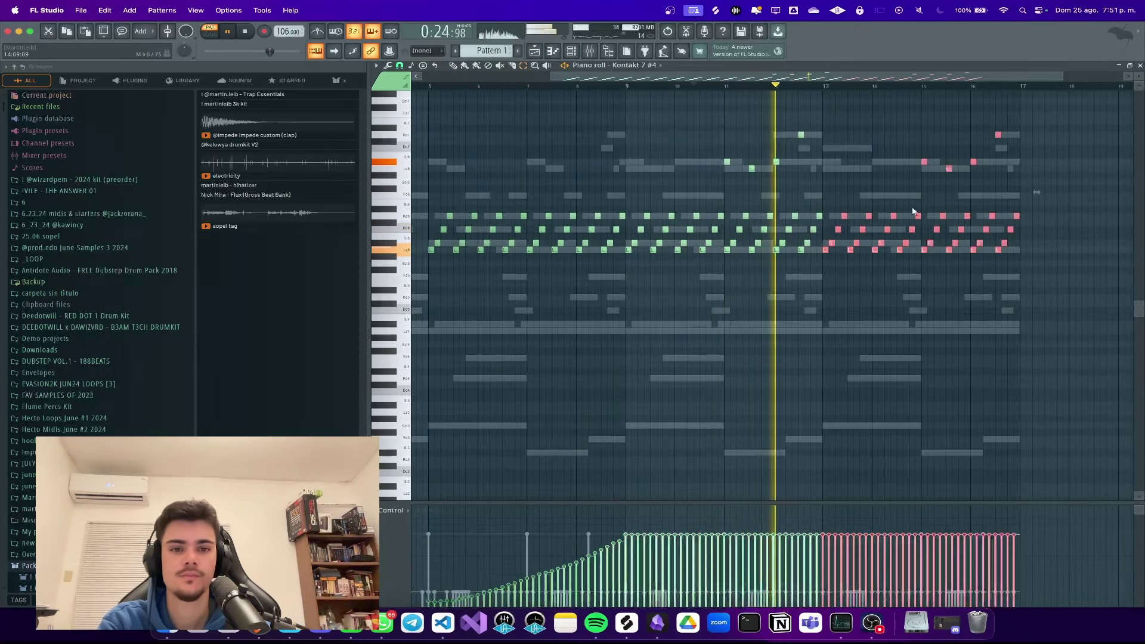
scroll(942, 194, "up", 3)
left_click_drag(819, 127, 625, 170)
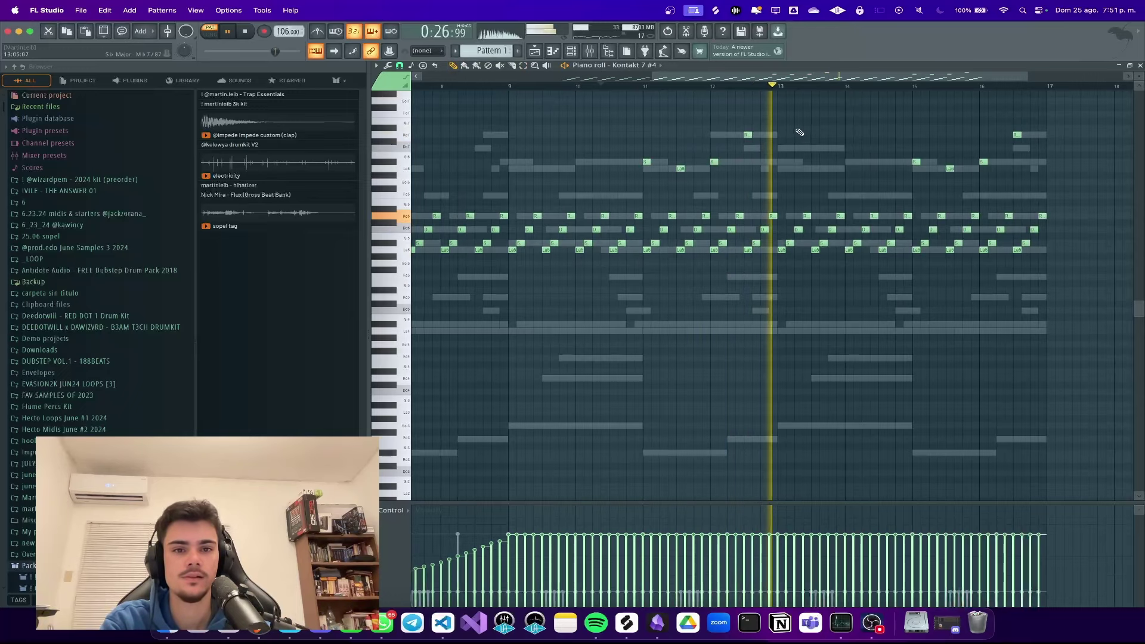
Step: Try out pitches above the arpeggio and place three short high notes across bar 13, the second one highest and the third lowest
left_click(781, 114)
left_click(741, 87)
scroll(780, 150, "up", 3)
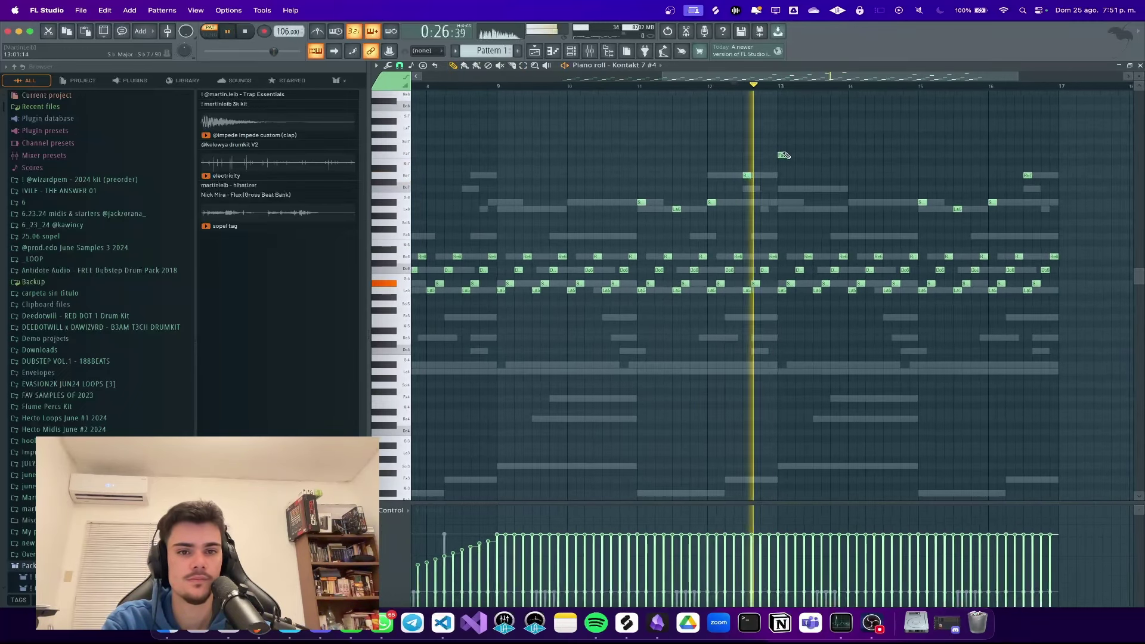
right_click(781, 154)
left_click(782, 142)
right_click(782, 142)
left_click(727, 87)
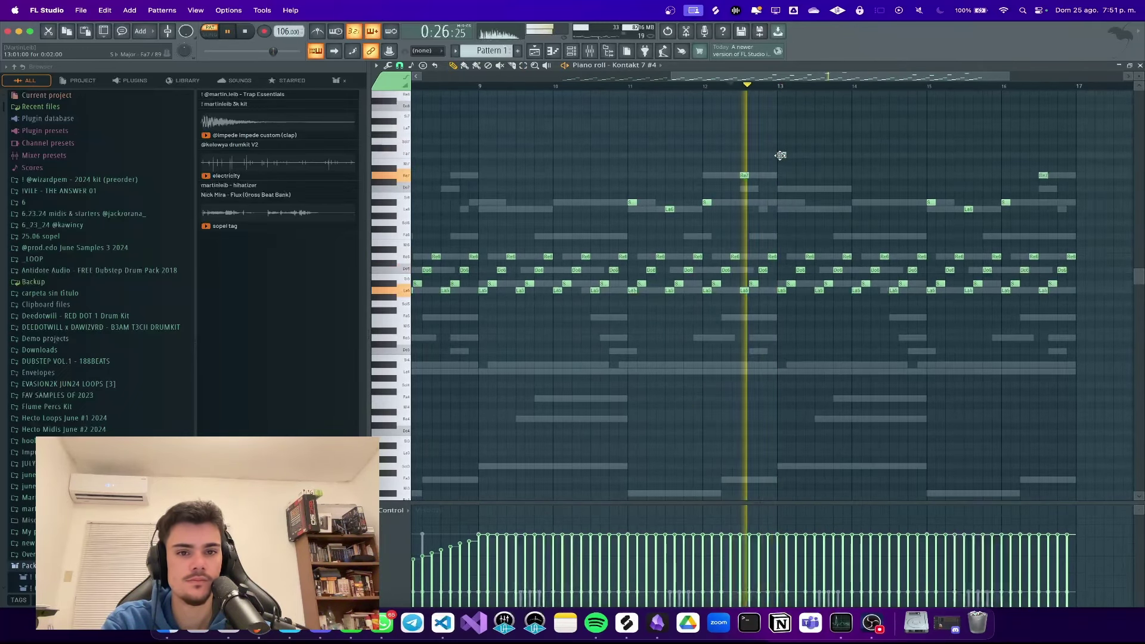
left_click(781, 155)
scroll(820, 149, "up", 3)
left_click(793, 121)
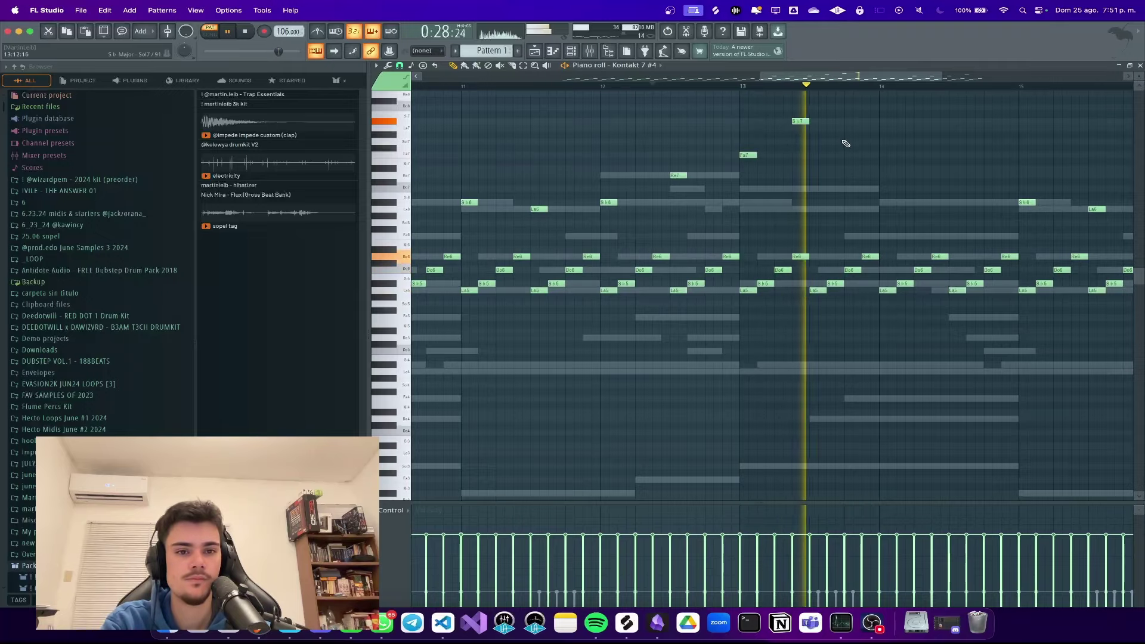
left_click(852, 169)
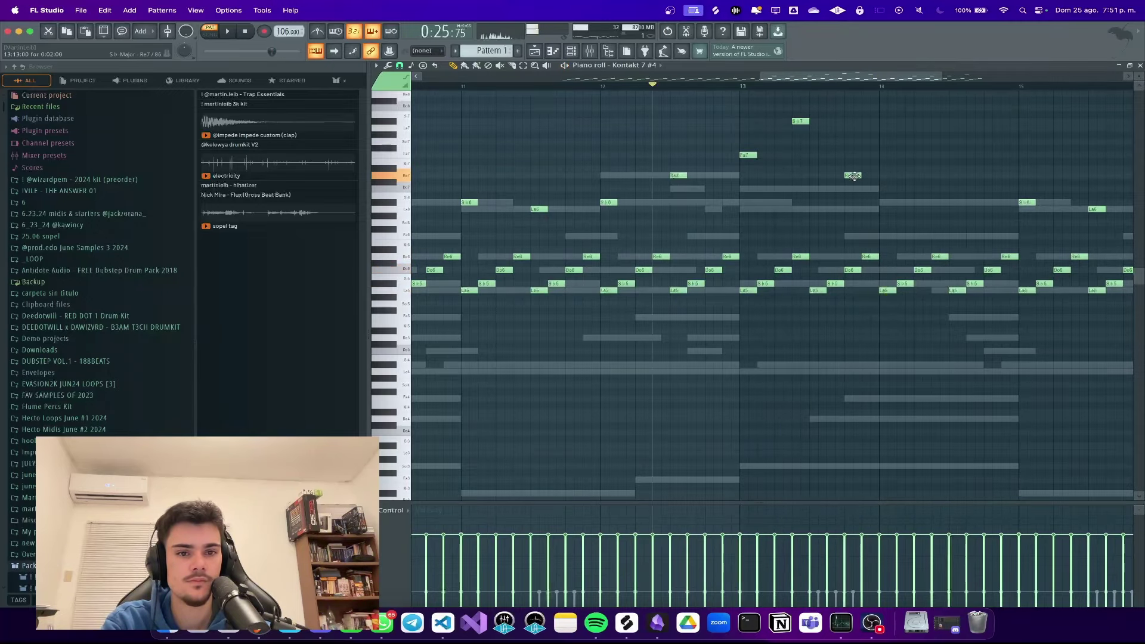
Step: Add a descending run of four short high notes in the second half of bar 14 and replay the section
key("space")
scroll(850, 180, "down", 5)
scroll(990, 199, "up", 3)
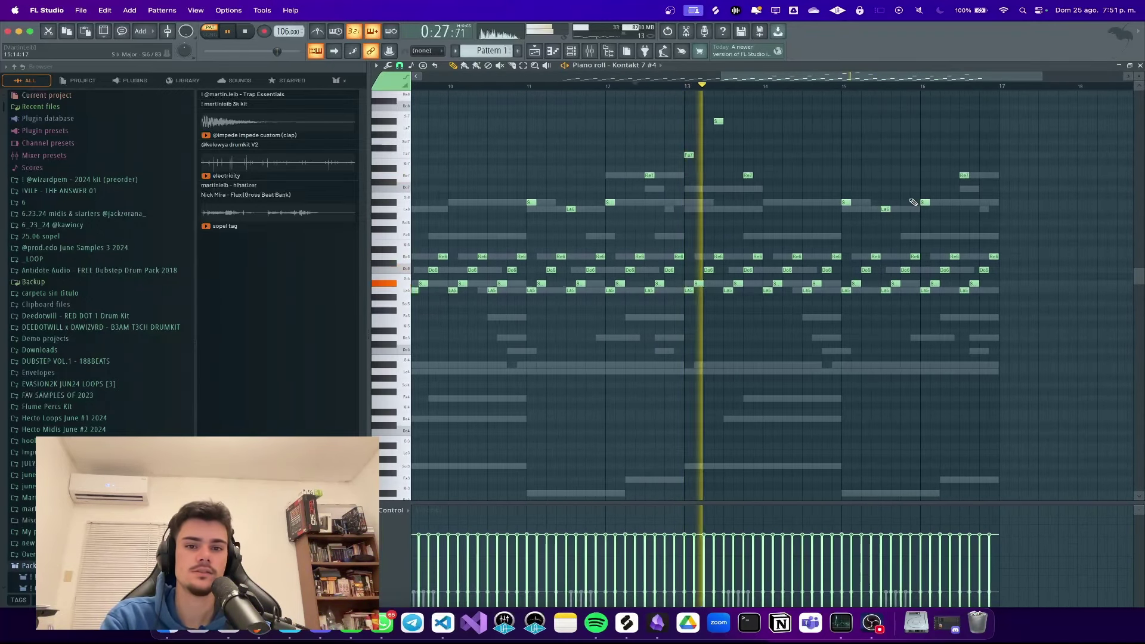
scroll(823, 202, "up", 2)
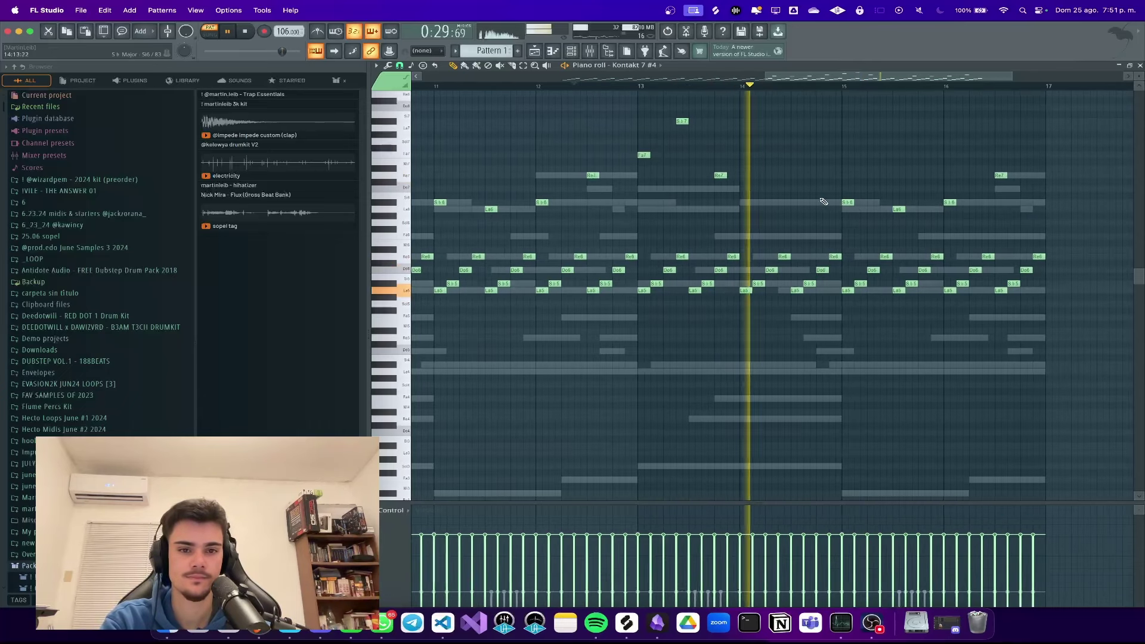
left_click(796, 189)
key("space")
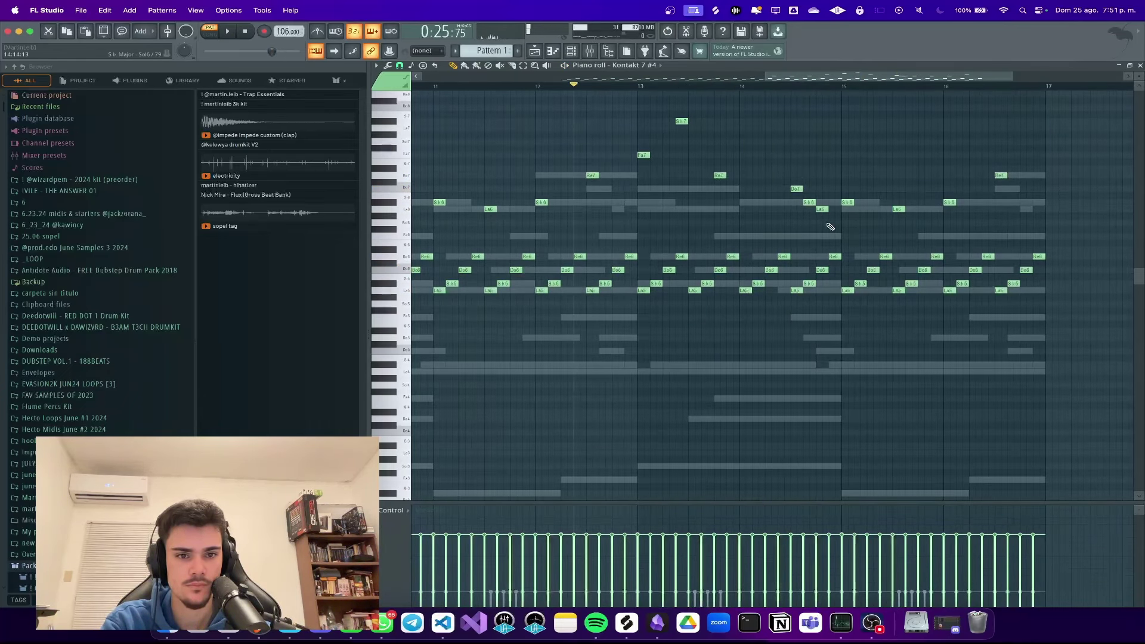
key("space")
Step: Delete the four duplicated high notes above the arpeggio in bars 15 and 16
right_click(847, 202)
right_click(898, 209)
right_click(950, 202)
right_click(1001, 174)
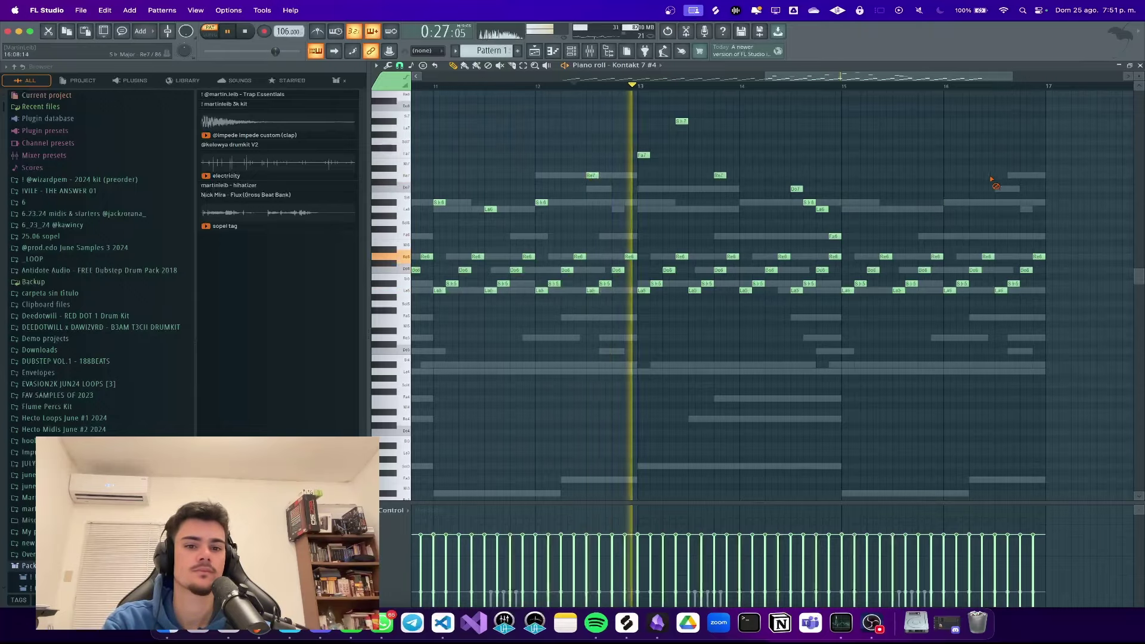
Step: Duplicate the high melody notes of bars 13 and 14 into bars 15 and 16 and deselect them
left_click(523, 65)
mouse_move(652, 113)
left_mouse_down()
mouse_move(683, 149)
mouse_move(828, 218)
mouse_move(636, 116)
left_mouse_up()
key("ctrl+b")
scroll(894, 199, "up", 5)
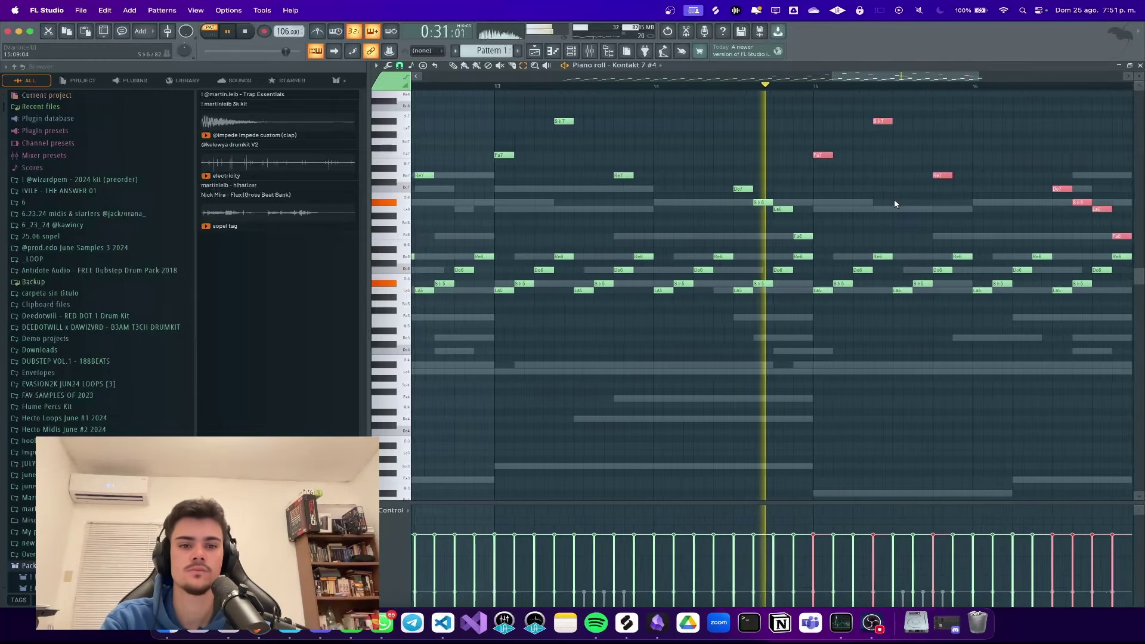
scroll(995, 219, "down", 4)
scroll(1028, 227, "up", 3)
left_click(1029, 227)
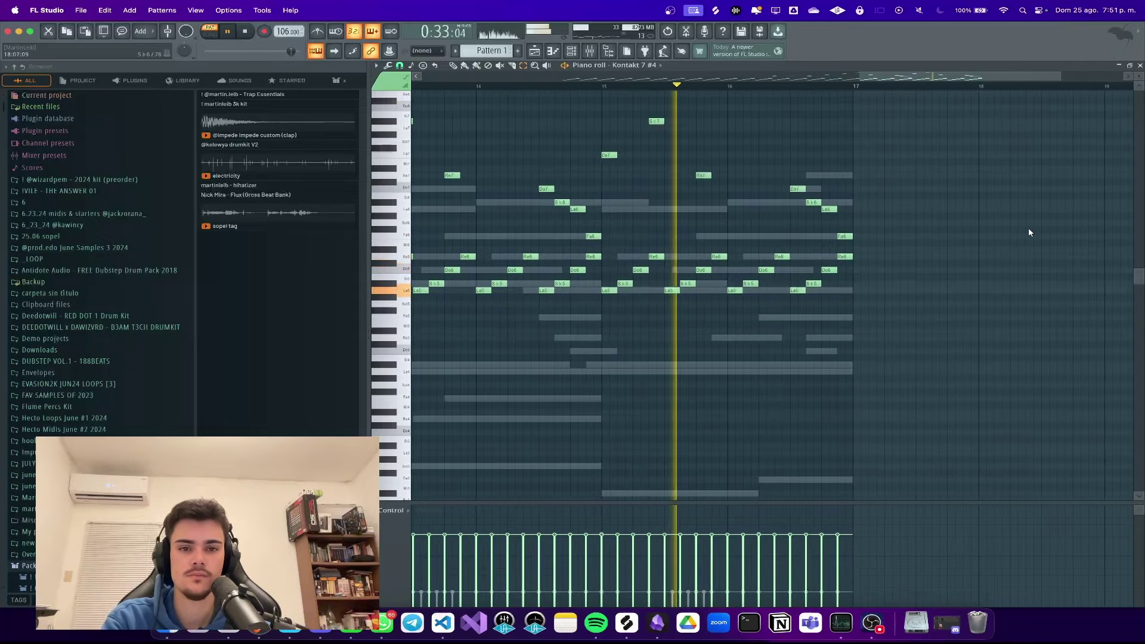
Step: Layer three short descending harmony notes above the closing run at the end of bar 16 and restart playback
scroll(774, 179, "up", 2)
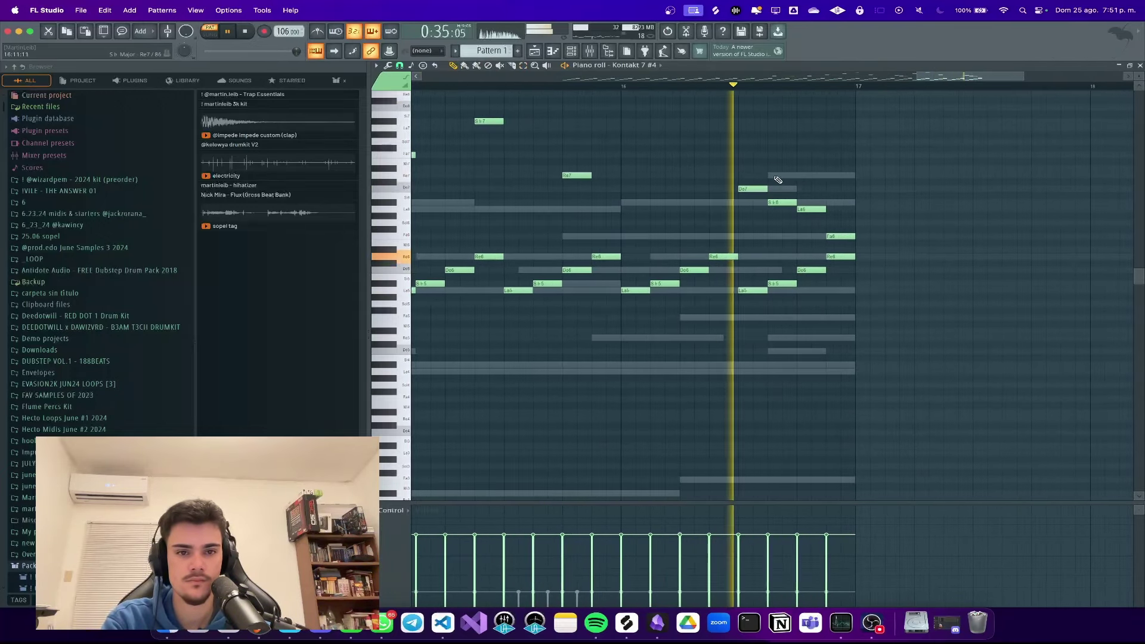
left_click(829, 203)
key("space")
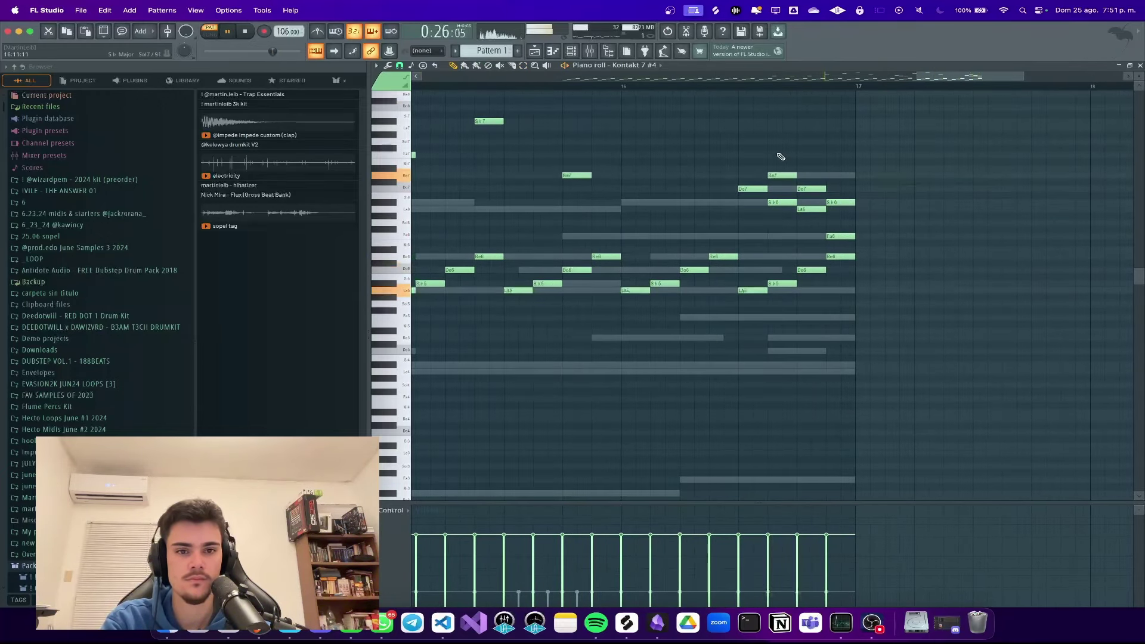
key("space")
Step: Select the high notes above the arpeggio in bars 13 to 16 and lower their velocity
scroll(781, 157, "down", 3)
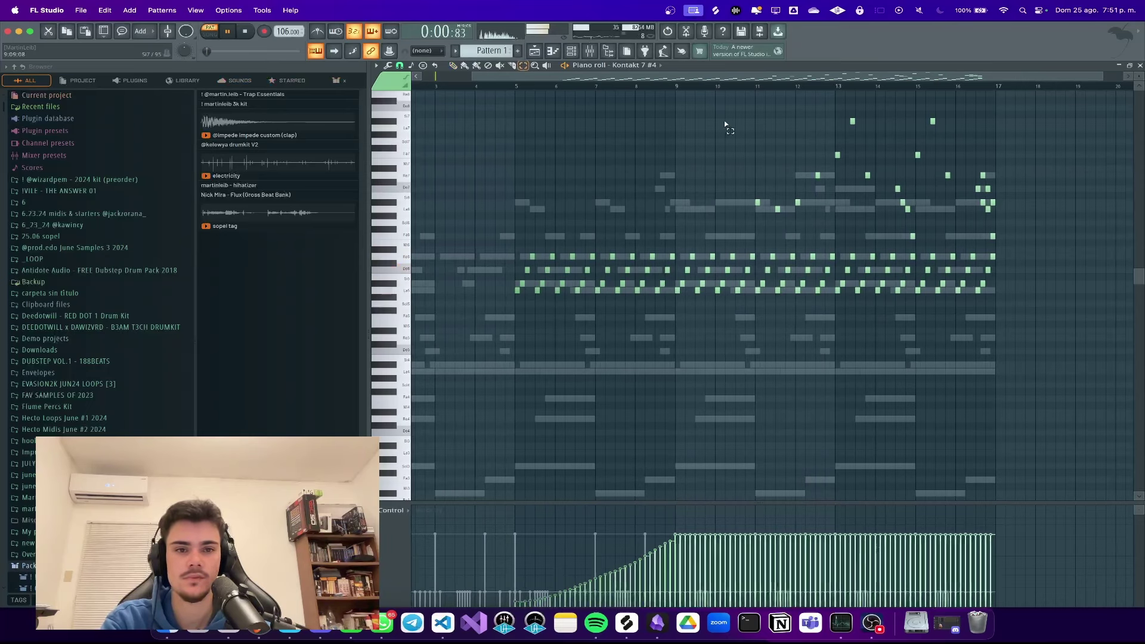
left_click_drag(1030, 118, 731, 244)
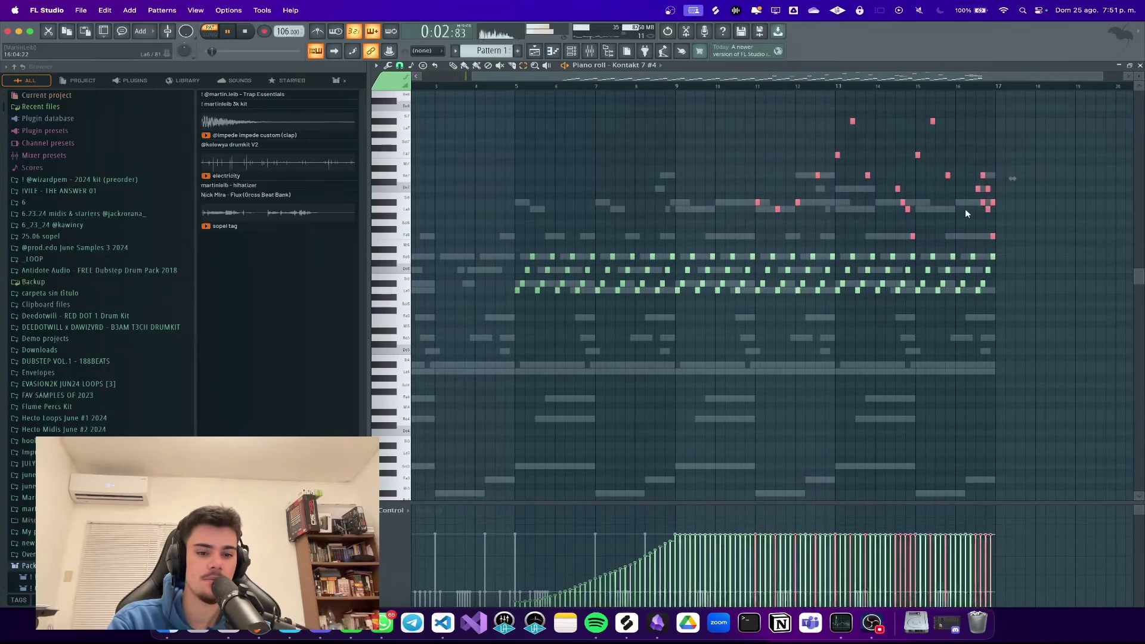
left_click_drag(1059, 252, 839, 116)
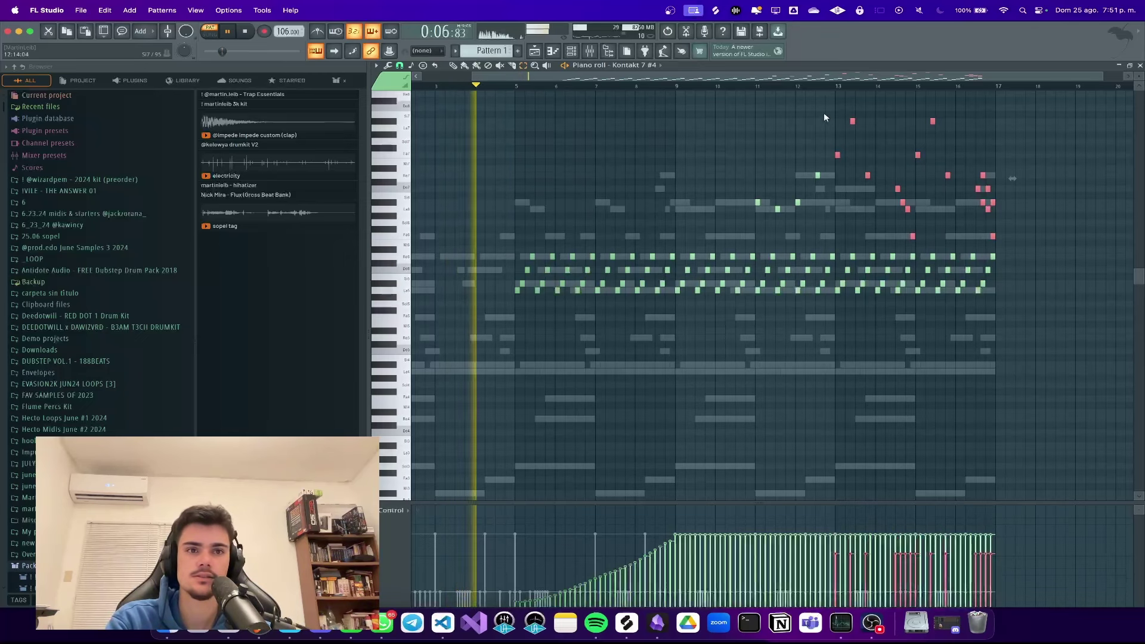
Step: Add another Kontakt 7 instrument channel and switch its library browser to the classic rack view
key("F6")
left_click(518, 350)
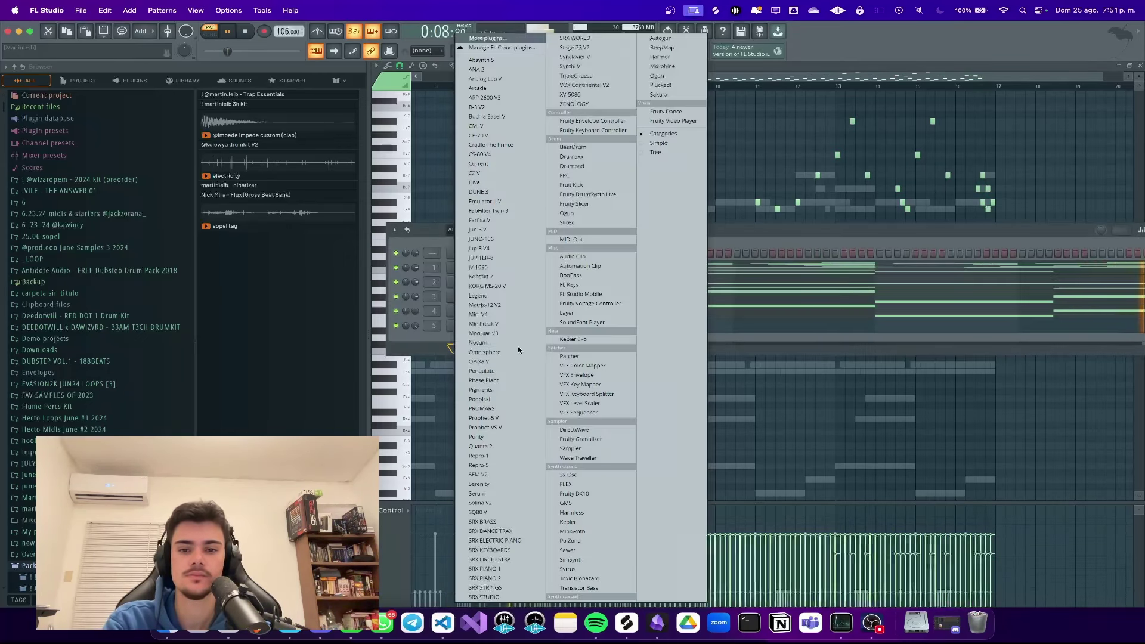
left_click(512, 277)
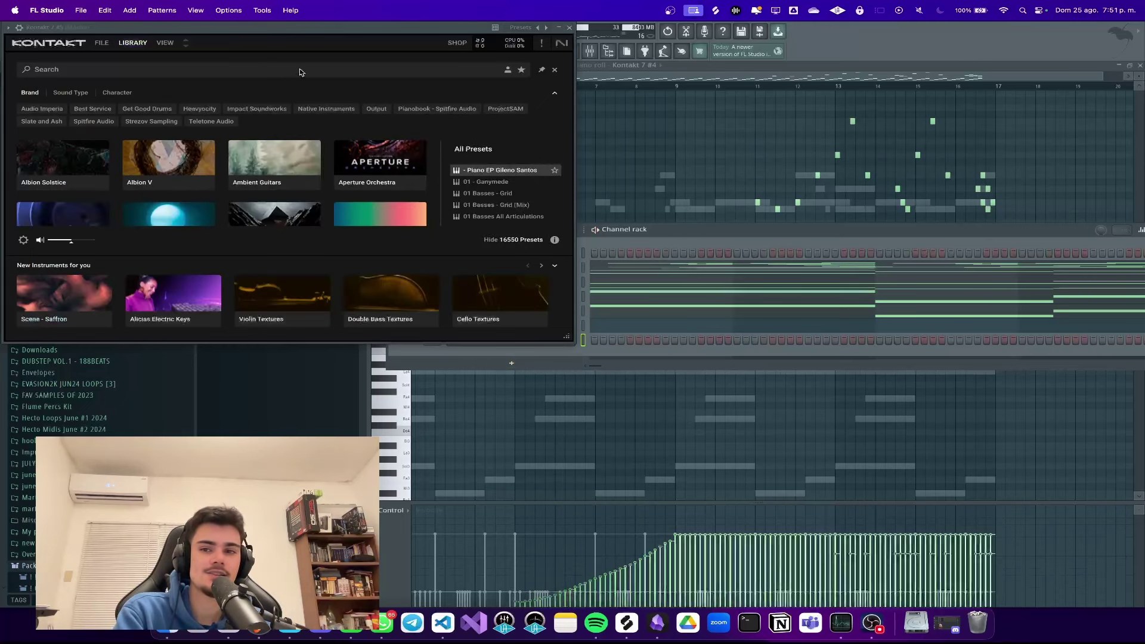
left_click(166, 48)
left_click(166, 51)
left_click(137, 48)
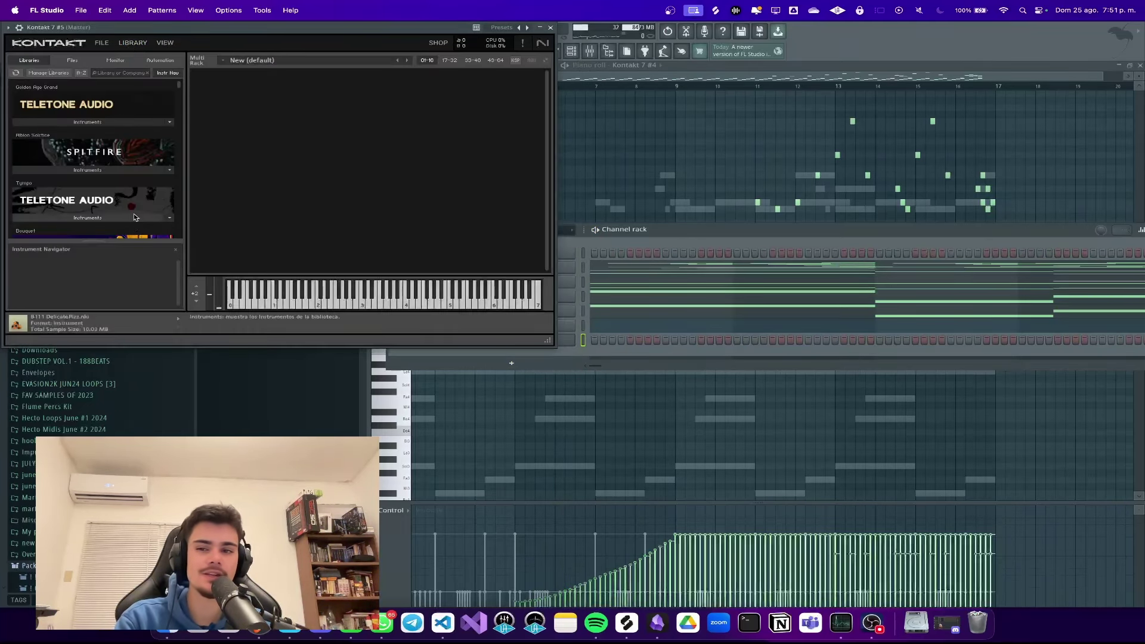
Step: Load the c - Woodwinds.nki instrument from the Albion NEO library and close the Kontakt window
scroll(162, 213, "down", 5)
scroll(161, 213, "down", 8)
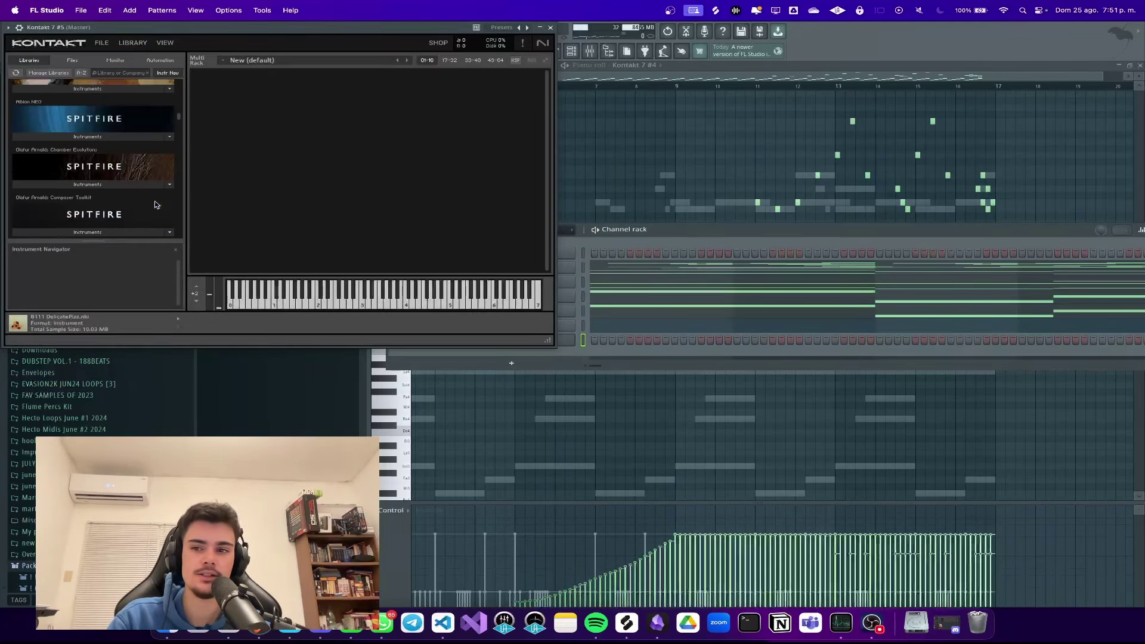
left_click(116, 139)
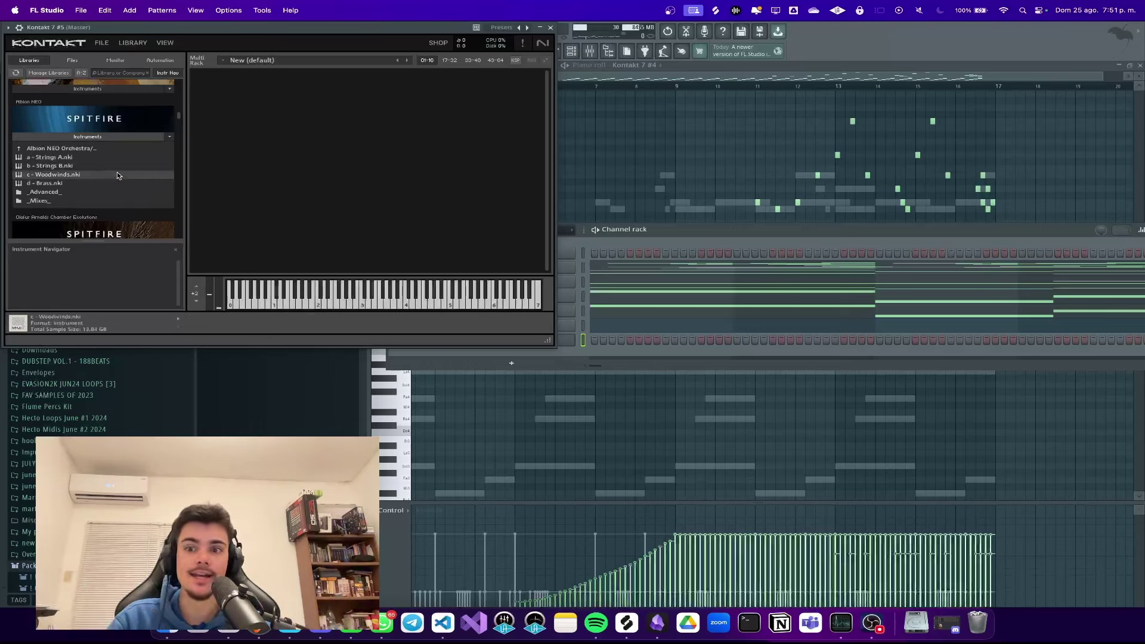
double_click(117, 175)
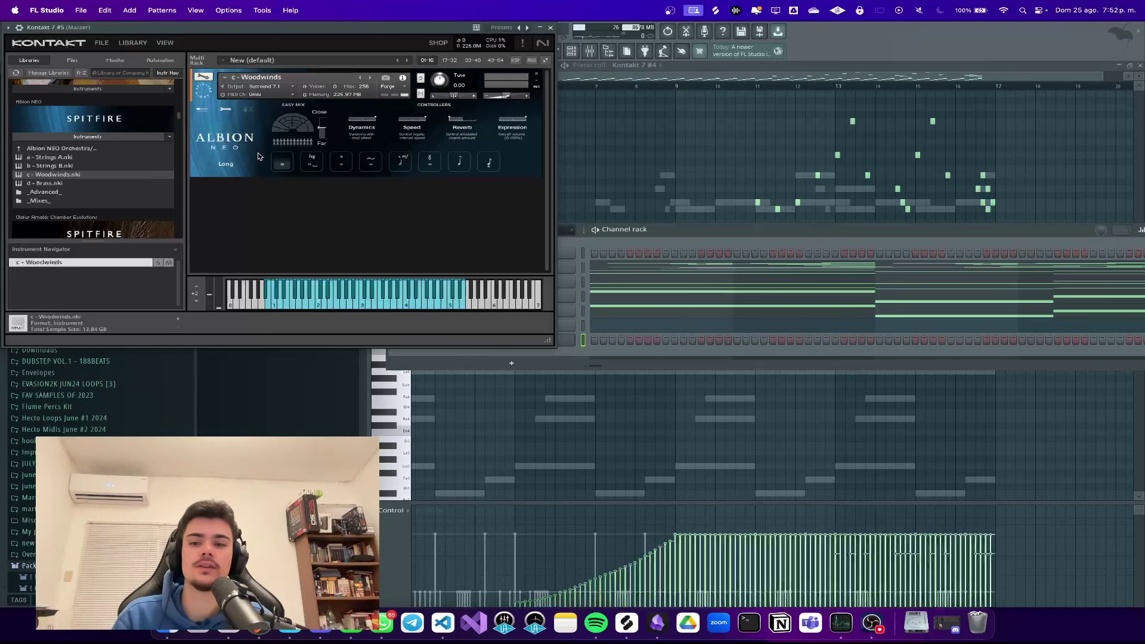
left_click(550, 28)
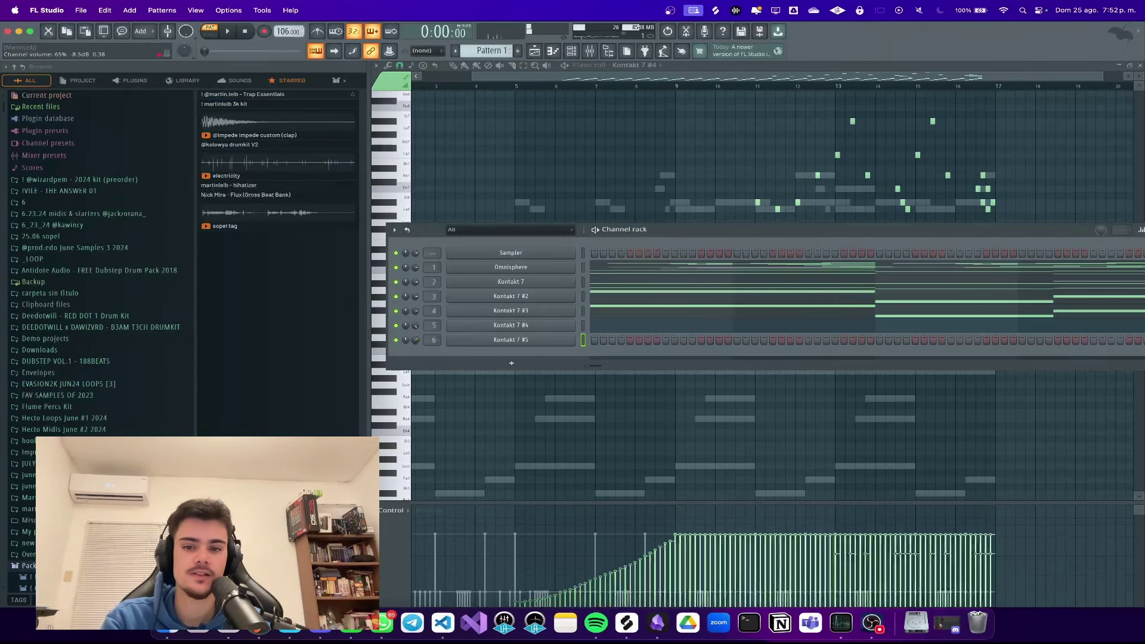
Step: Open the piano roll of Kontakt 7 #5 and draw a long note from bar 3 to one beat into bar 4
right_click(489, 343)
key("space")
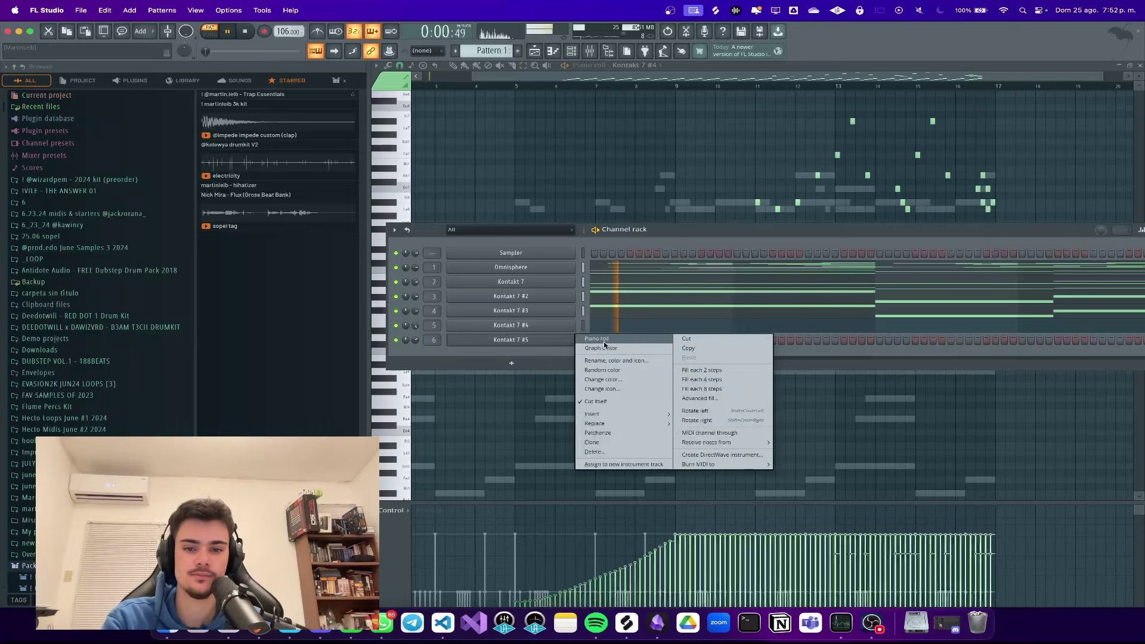
left_click(590, 341)
scroll(472, 269, "up", 6)
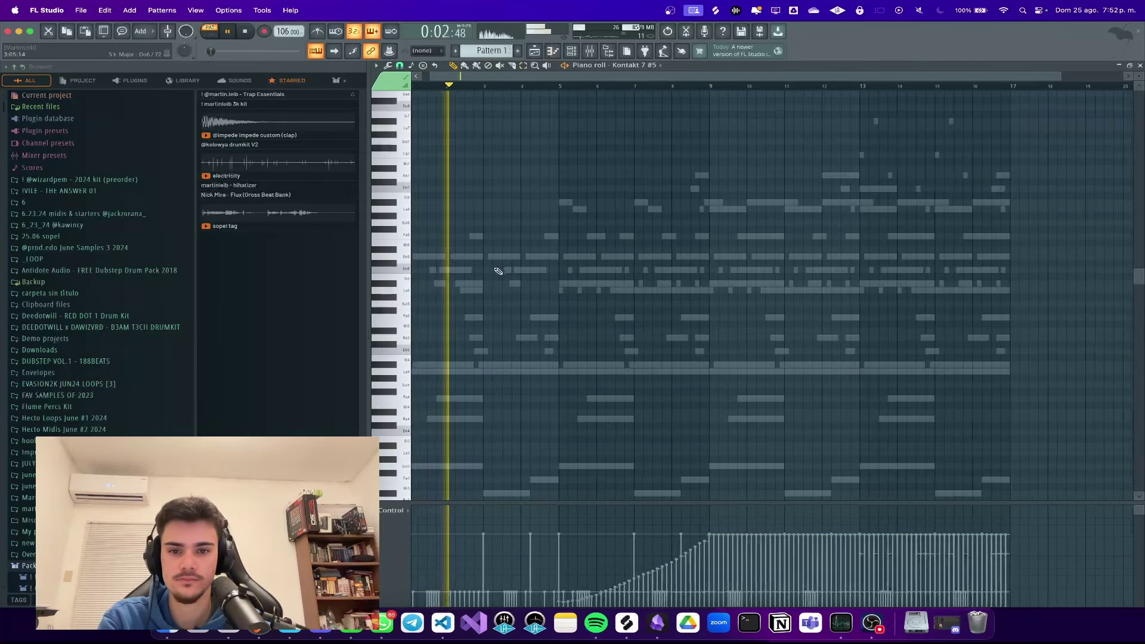
left_click(493, 270)
left_click_drag(506, 272, 691, 271)
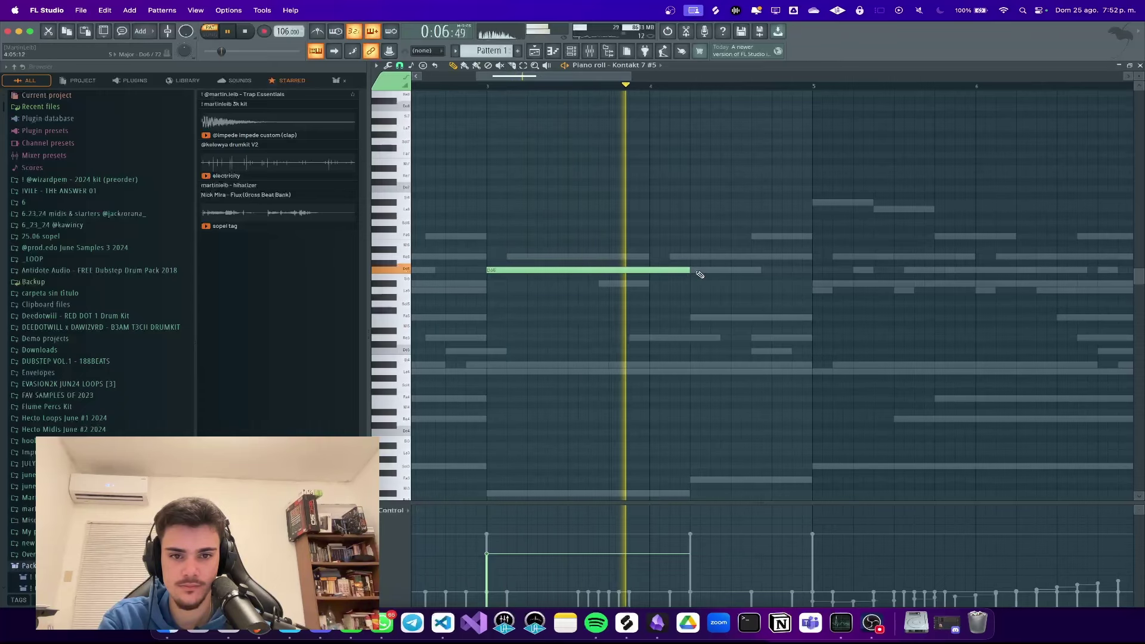
Step: Add three long descending notes starting on beats two, three and four of bar 4, moving the middle one down a semitone
left_click(693, 257)
left_click(731, 284)
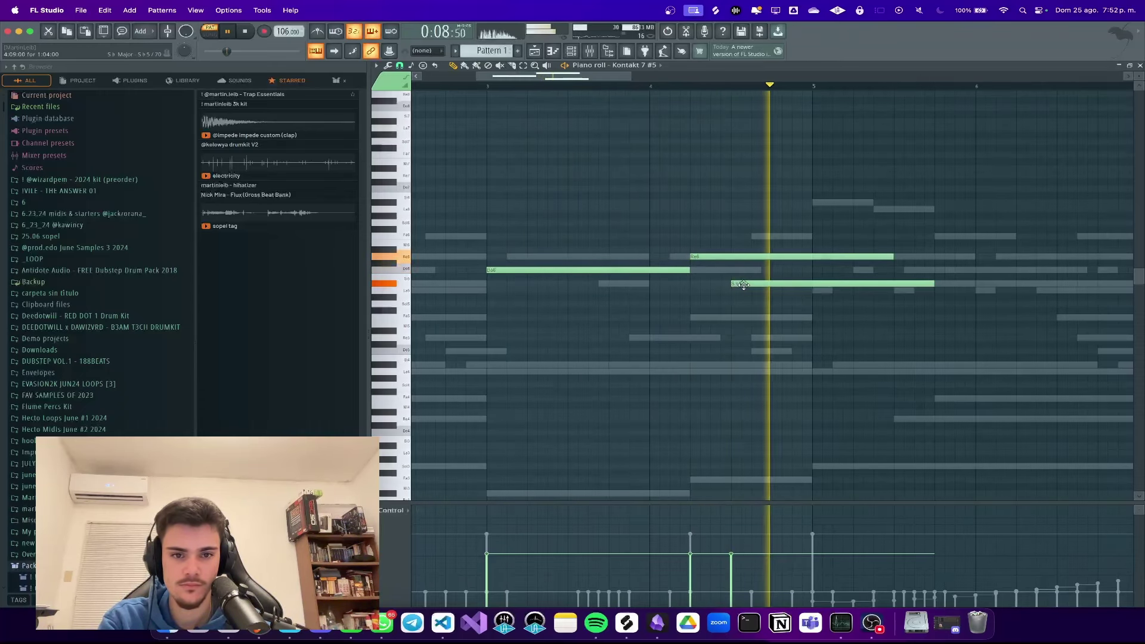
key("space")
left_click_drag(731, 285, 731, 292)
left_click(772, 317)
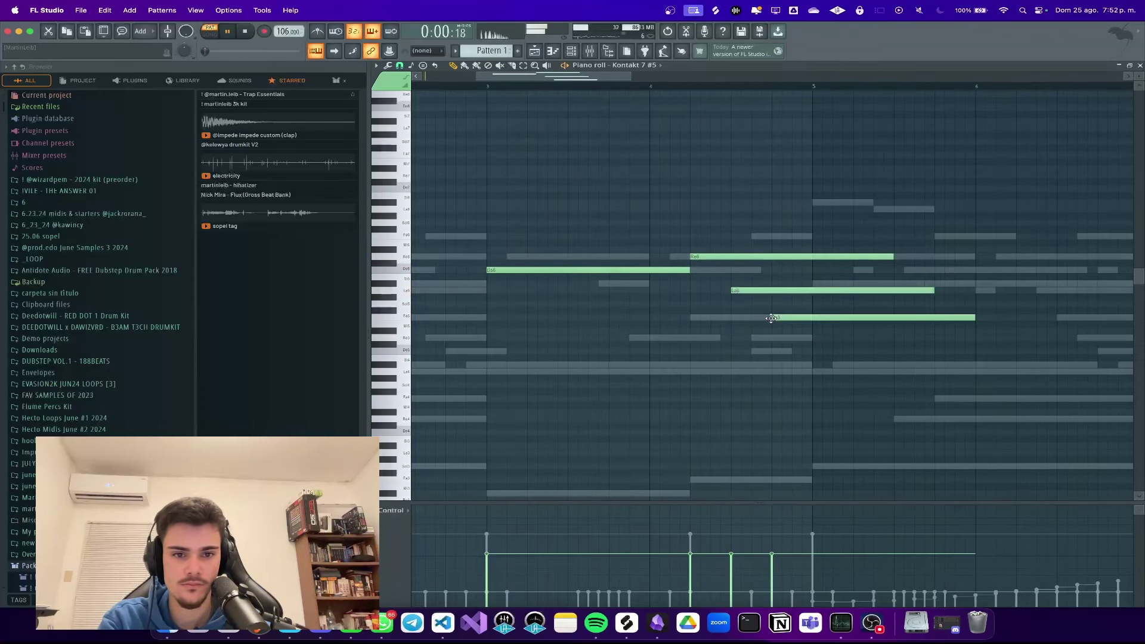
Step: Slice the woodwind notes at bar 5, remove their tails, and adjust the first two lengths so each overlaps the next note by one beat
scroll(746, 275, "down", 4, "ctrl")
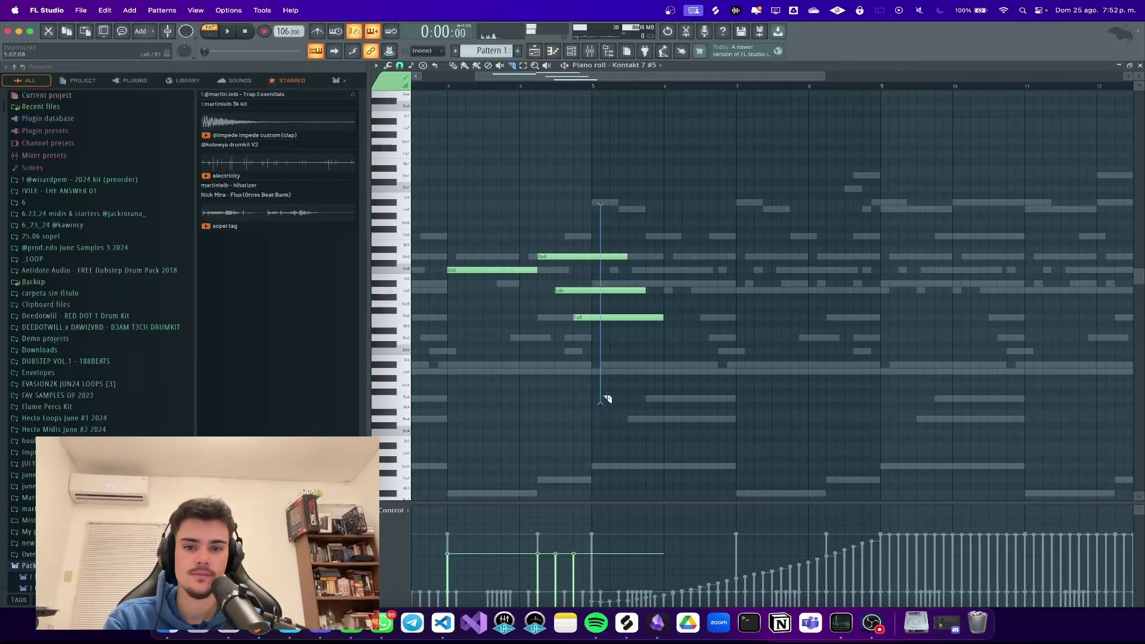
key("ctrl+z")
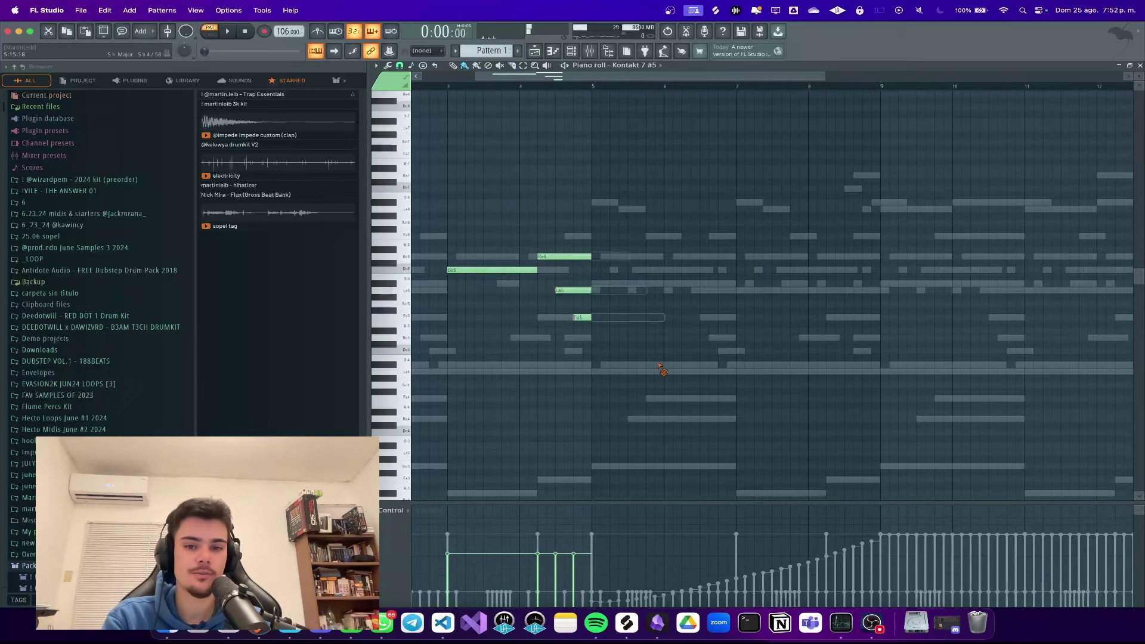
scroll(591, 262, "up", 3, "ctrl")
scroll(543, 265, "down", 3, "ctrl")
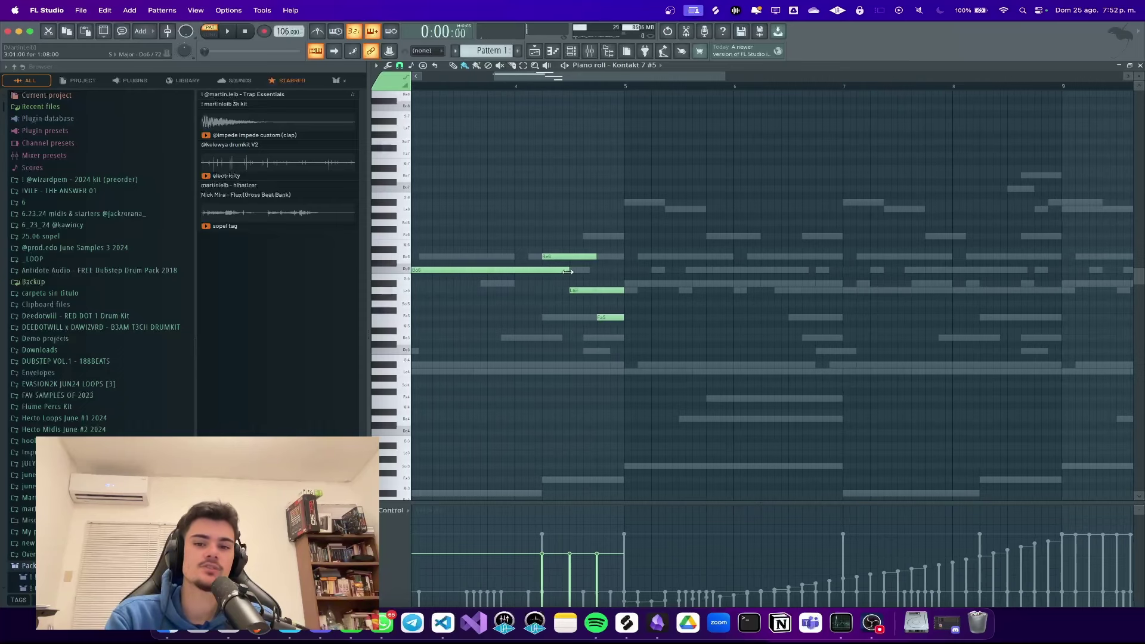
Step: Check insert 6 in the mixer and return to the Kontakt 7 #5 piano roll
scroll(566, 271, "down", 5, "ctrl")
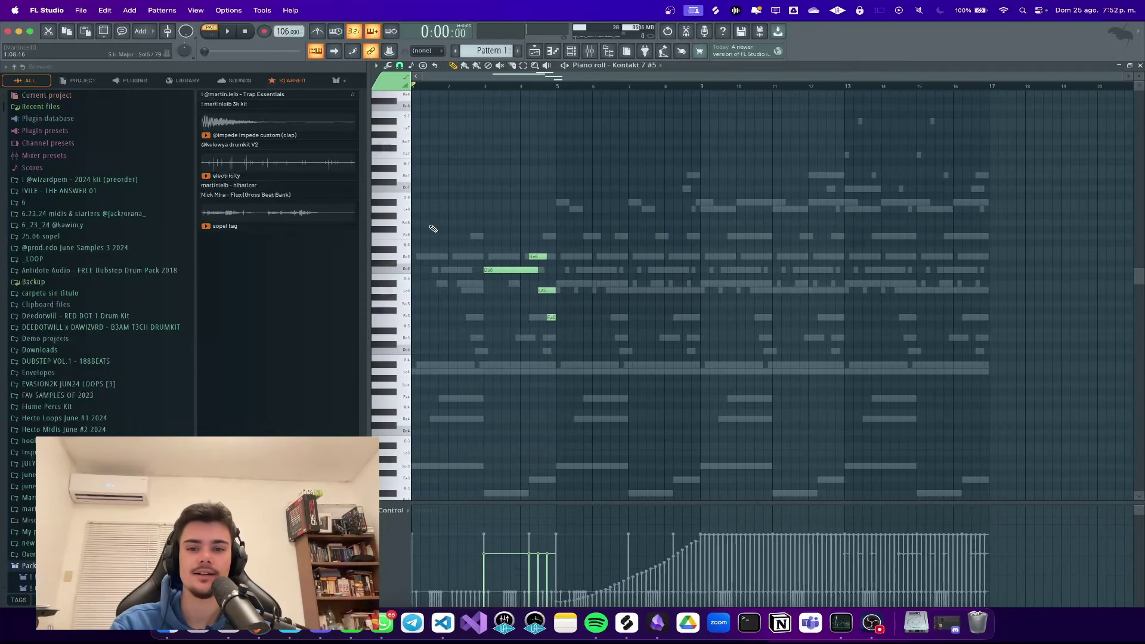
scroll(430, 234, "up", 2, "ctrl")
left_click(587, 51)
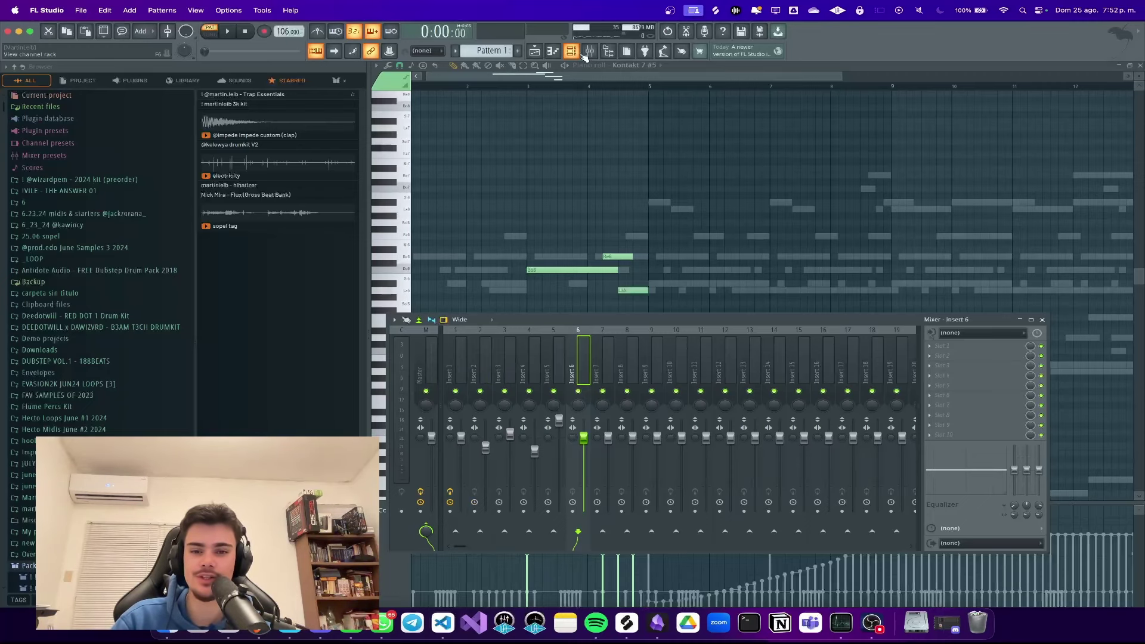
left_click(652, 196)
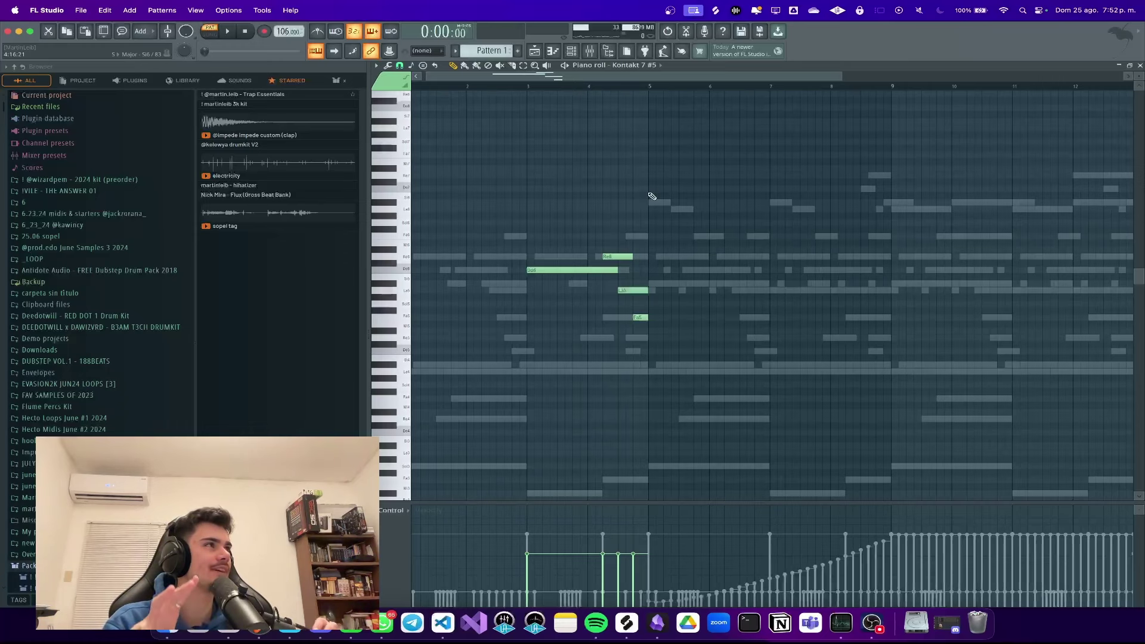
Step: Duplicate the four-note woodwind phrase twice and delete the copy in bars 5 and 6, keeping the repeat at bar 7
scroll(639, 203, "down", 2)
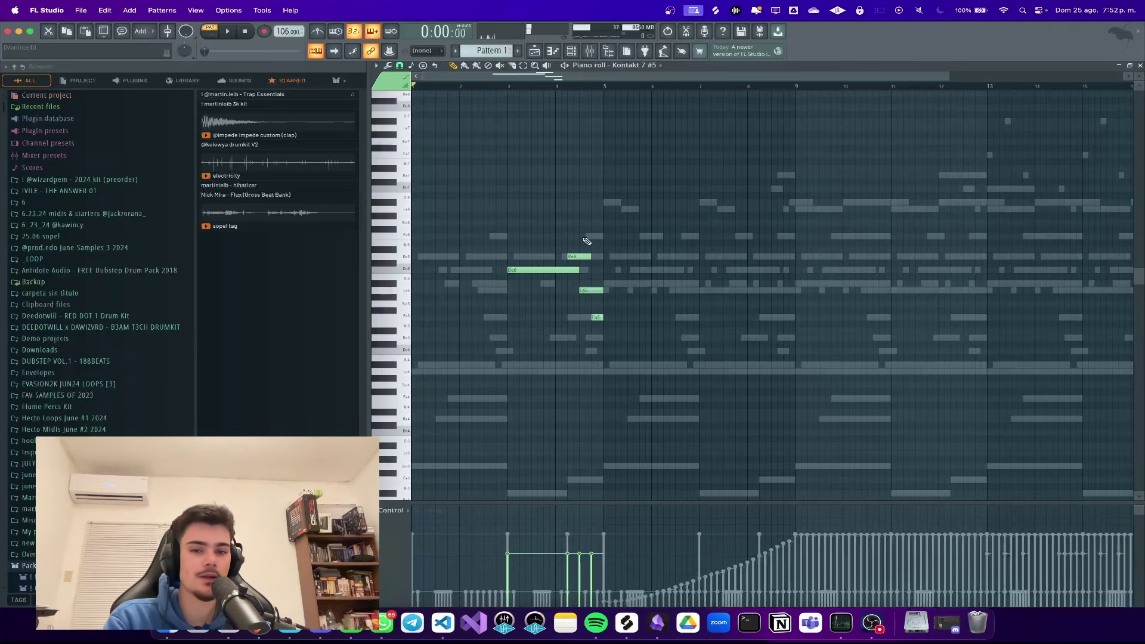
scroll(587, 241, "up", 2)
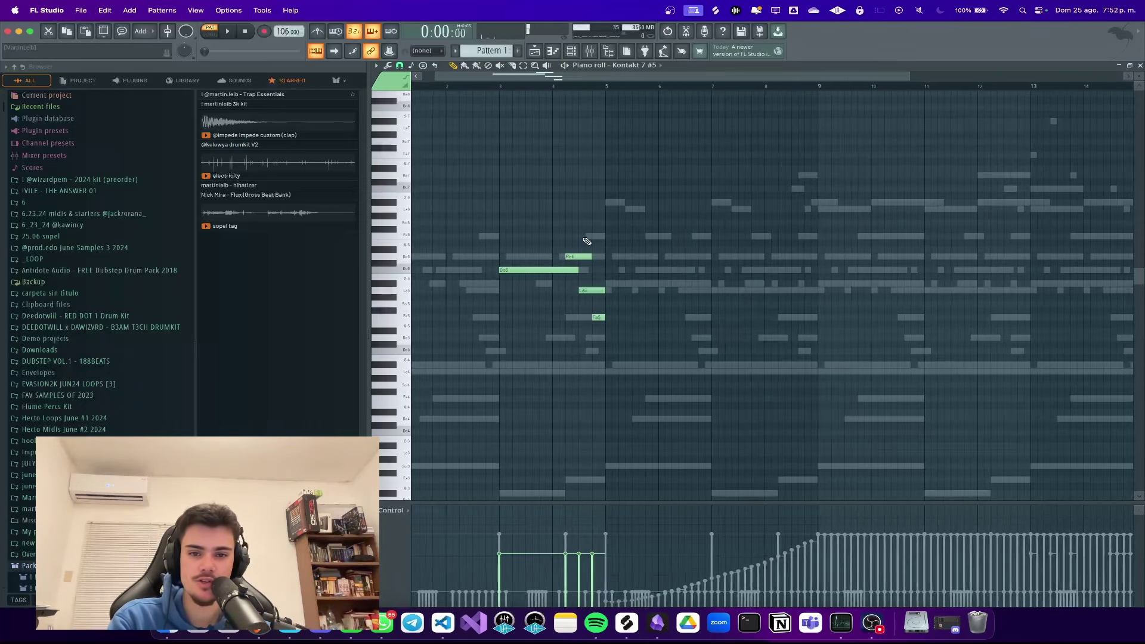
scroll(585, 238, "down", 4)
key("super+b")
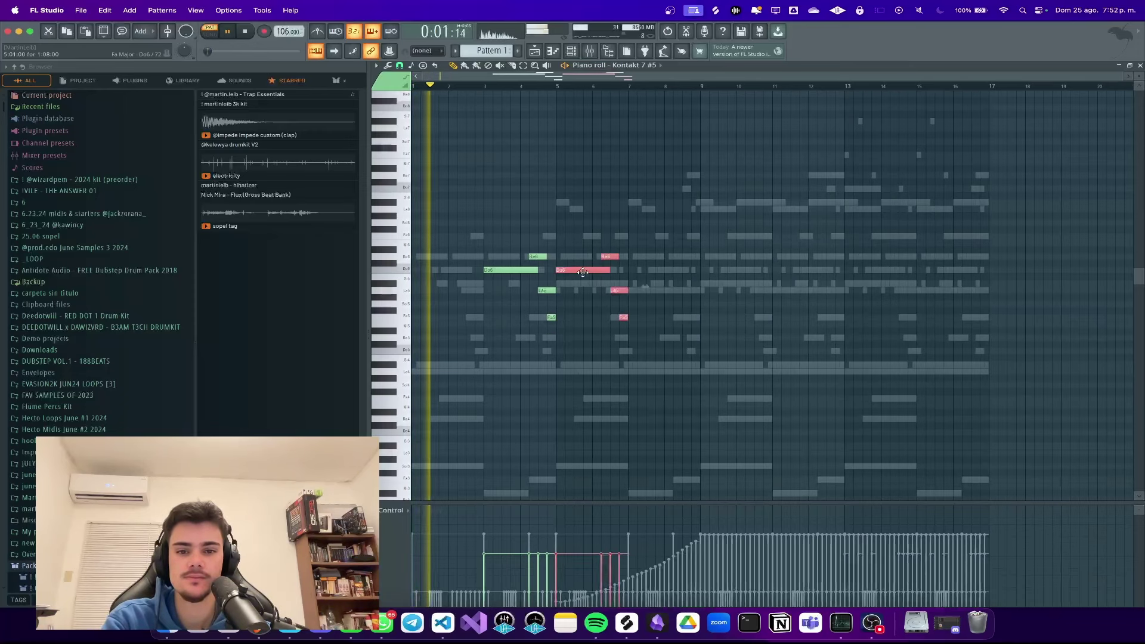
key("super+b")
scroll(578, 274, "up", 5)
right_click(579, 271)
right_click(642, 257)
right_click(665, 317)
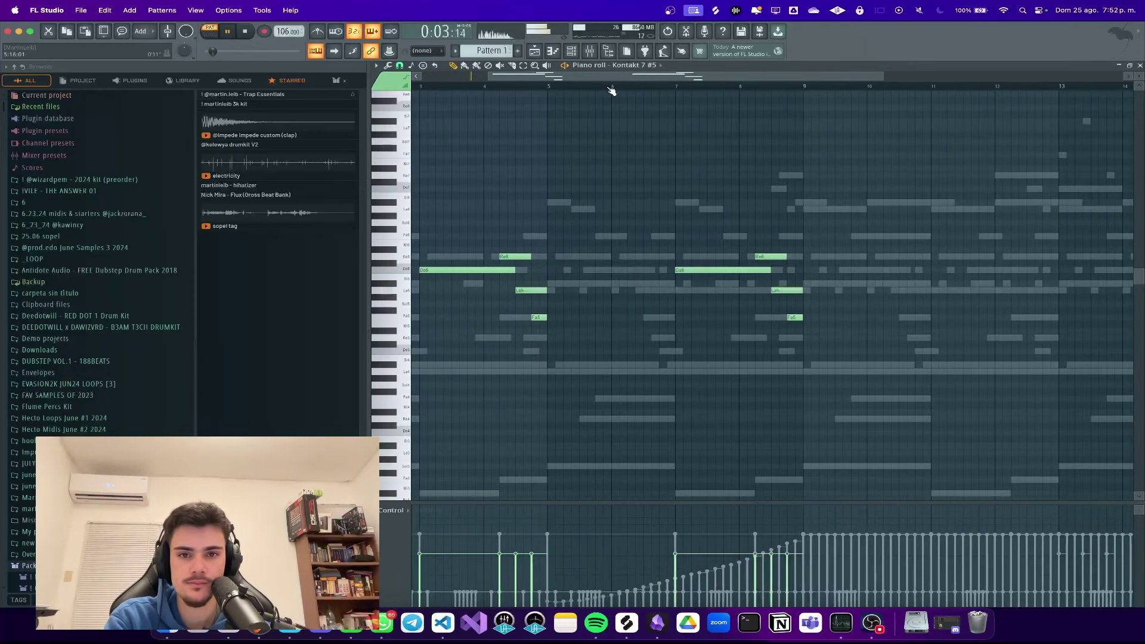
Step: Add three higher long woodwind notes starting on beat 3 of bar 6, beat 4 of bar 7 and beat 3 of bar 8
left_click(570, 51)
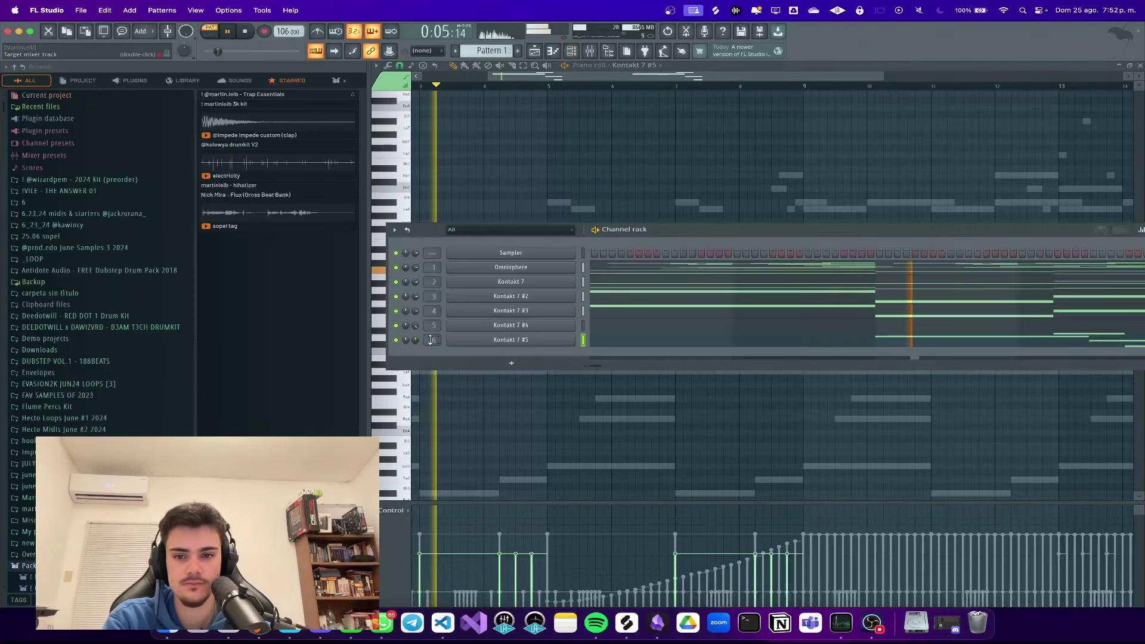
left_click(583, 177)
scroll(583, 178, "up", 3, "ctrl")
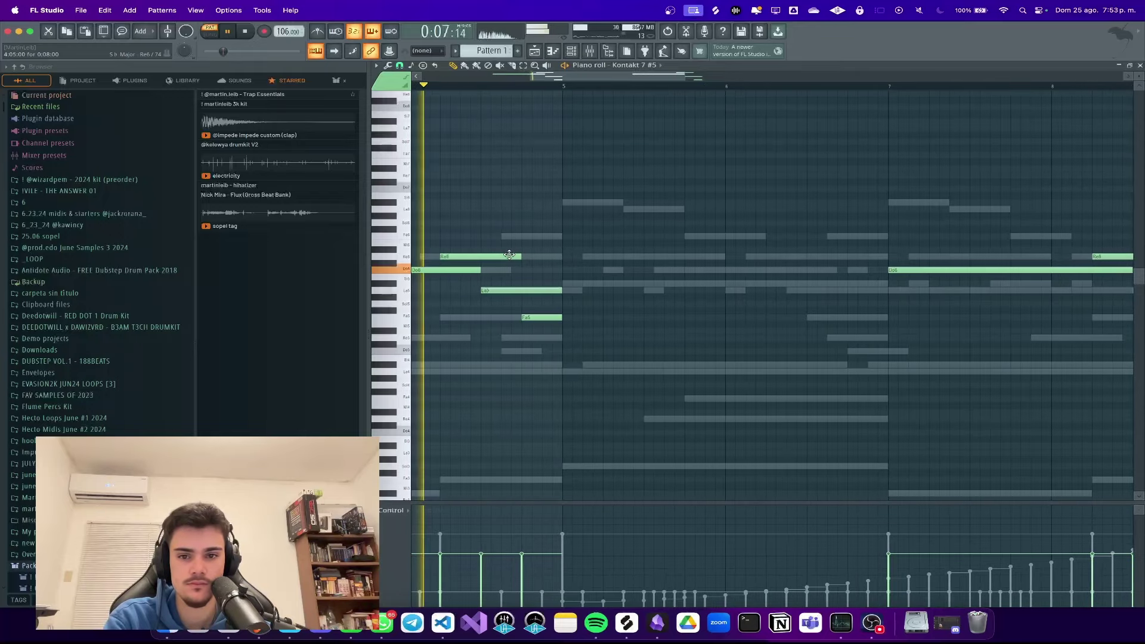
scroll(588, 291, "down", 4, "ctrl")
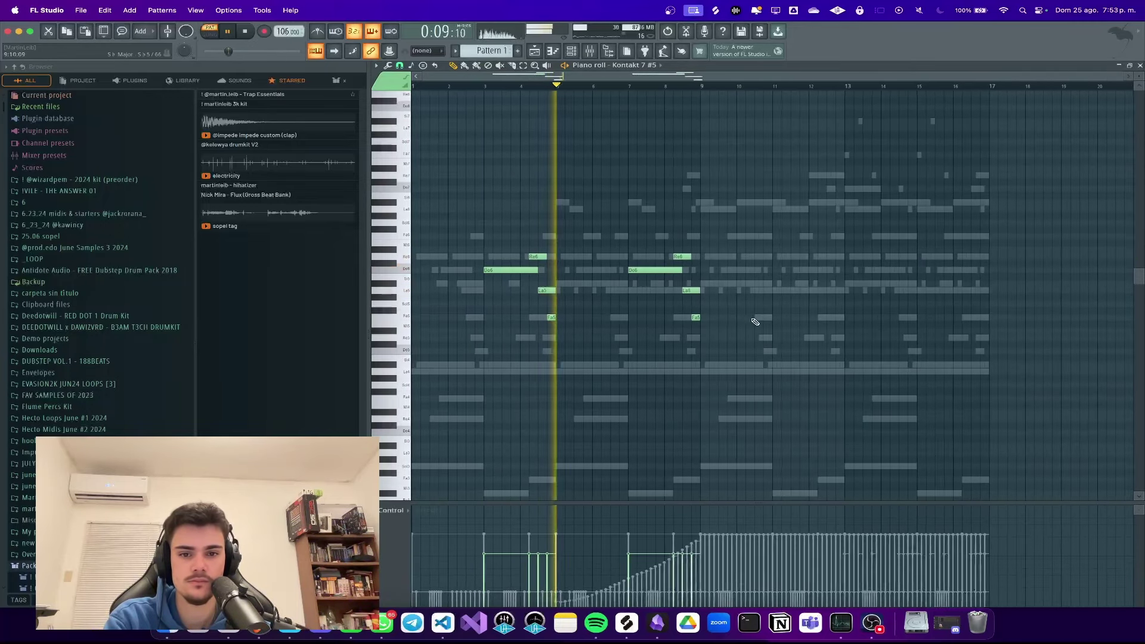
scroll(624, 288, "up", 4, "ctrl")
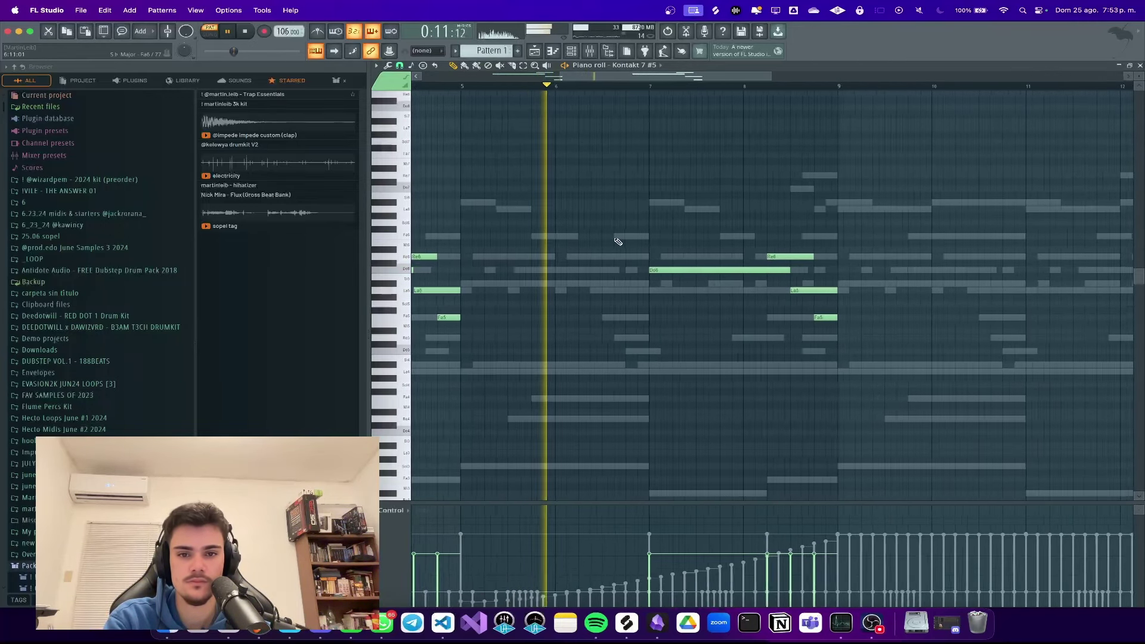
left_click_drag(663, 237, 766, 237)
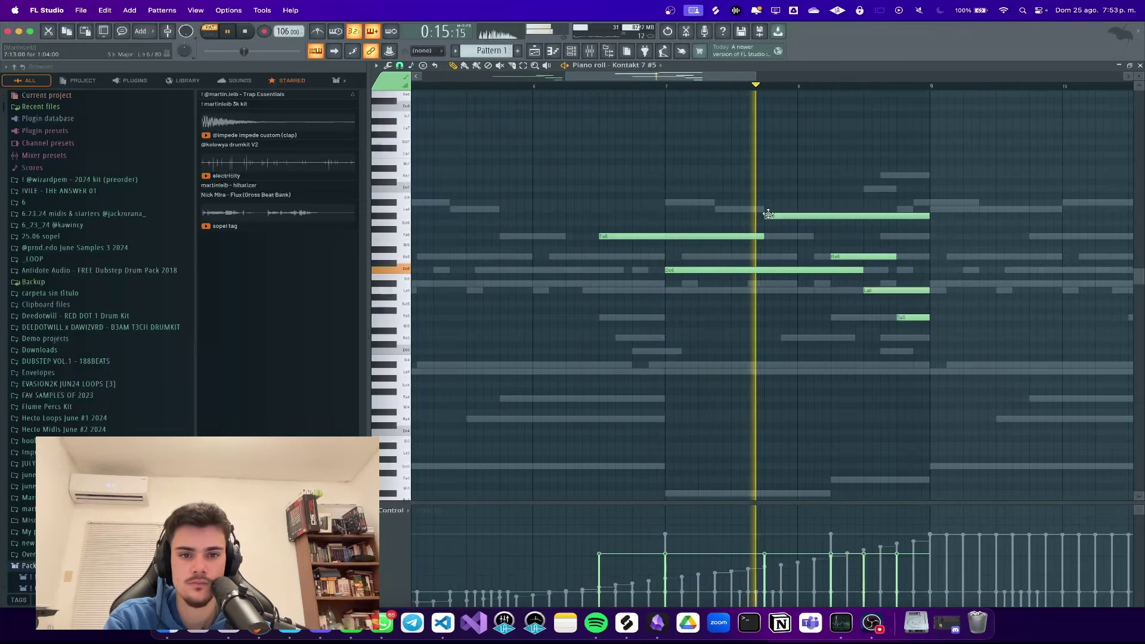
left_click(774, 209)
key("space")
scroll(776, 206, "down", 5, "ctrl")
key("space")
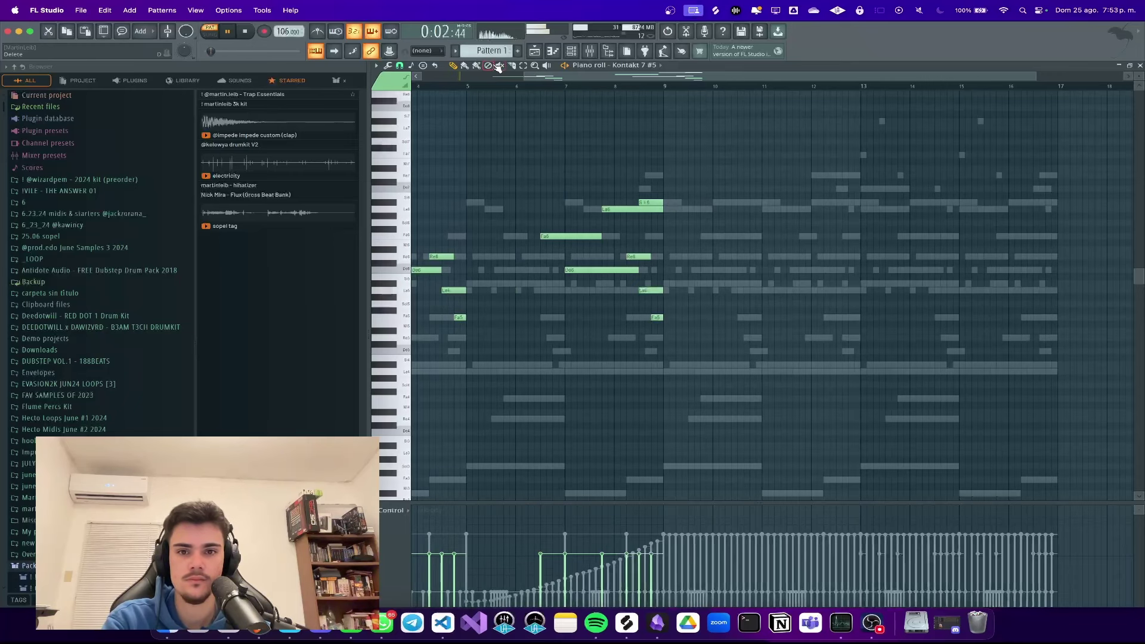
Step: Duplicate all the woodwind notes and shift the copy later so it runs from bar 11 to the start of bar 17
key("ctrl+b")
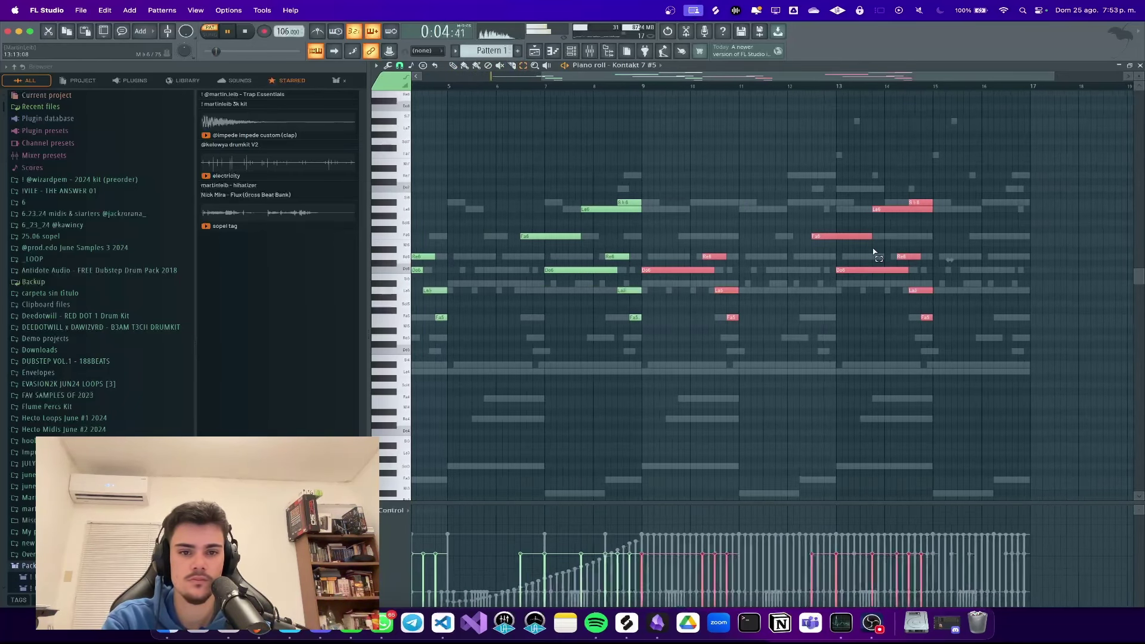
key("shift+Right")
key("shift+Right")
key("shift+Right")
key("shift+Right")
key("shift+Right")
key("shift+Right")
key("shift+Right")
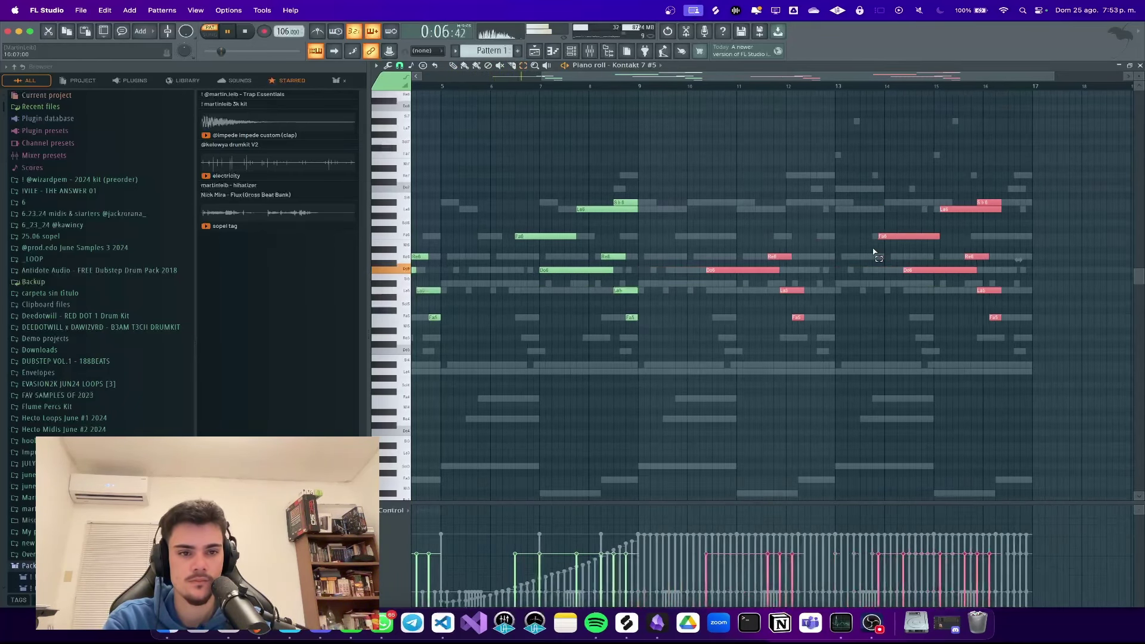
key("shift+Right")
key("shift+Right")
scroll(872, 252, "down", 3, "ctrl")
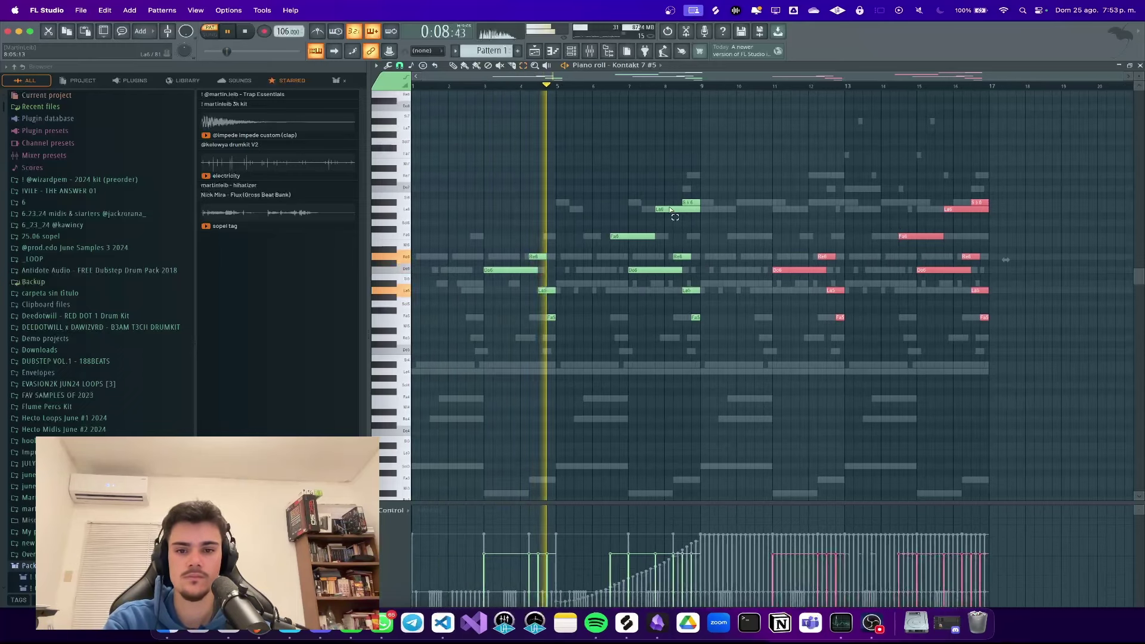
Step: Add Delay TAPE-201 to the fourth effect slot of mixer insert 6 and lower that insert's volume to 94%
scroll(650, 155, "up", 2, "ctrl")
scroll(623, 136, "up", 2)
key("F6")
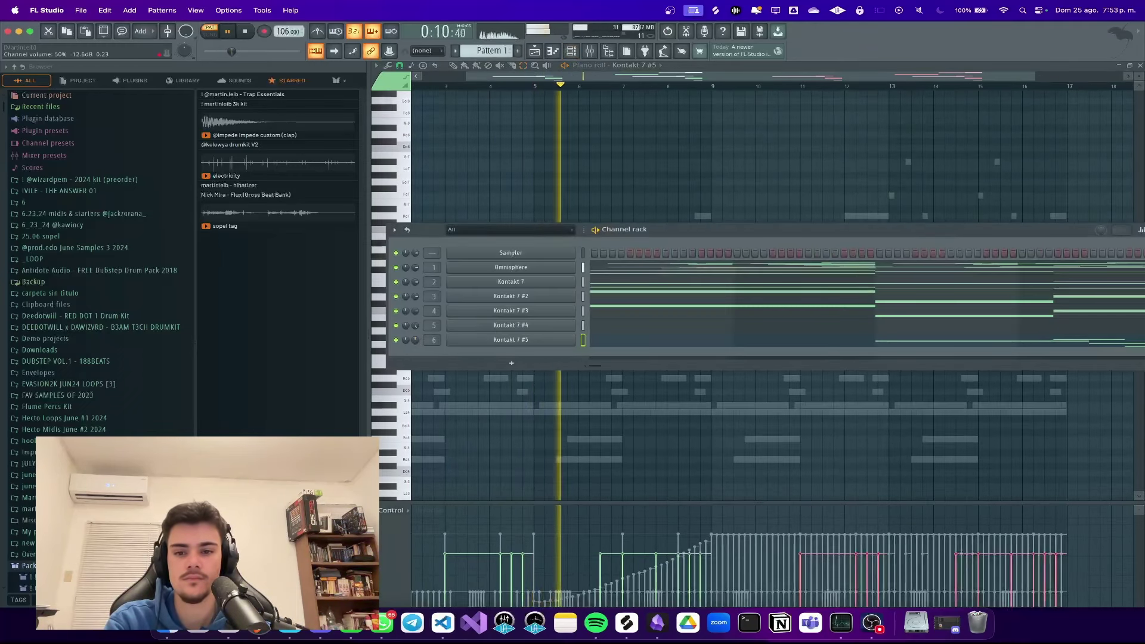
key("F9")
left_click(971, 377)
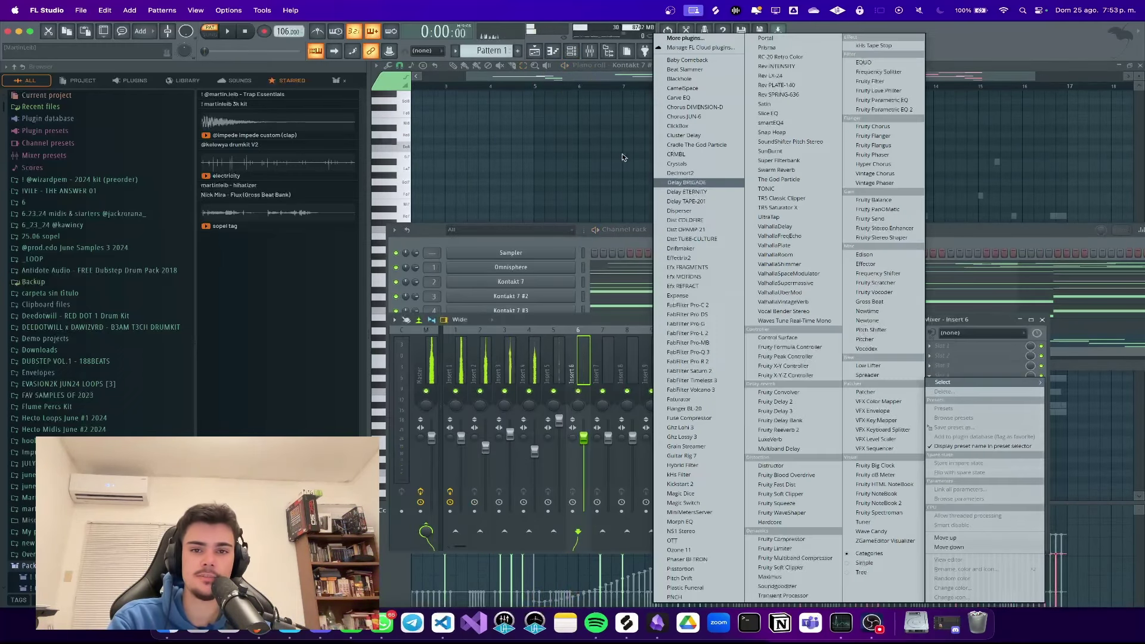
left_click(714, 203)
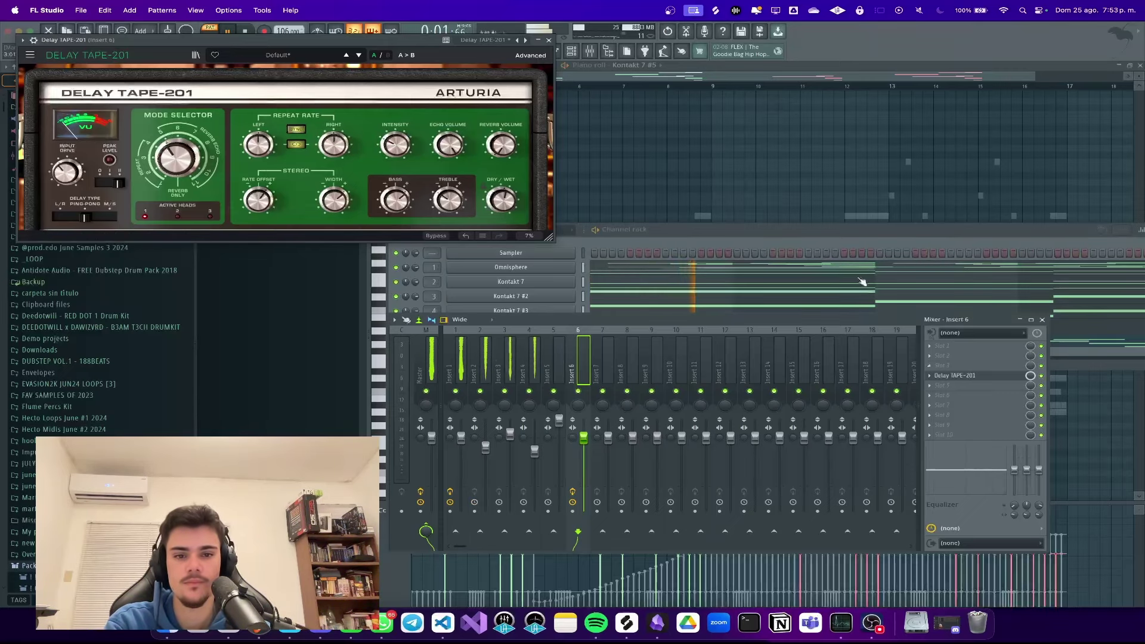
left_click(549, 41)
left_click_drag(622, 228, 617, 202)
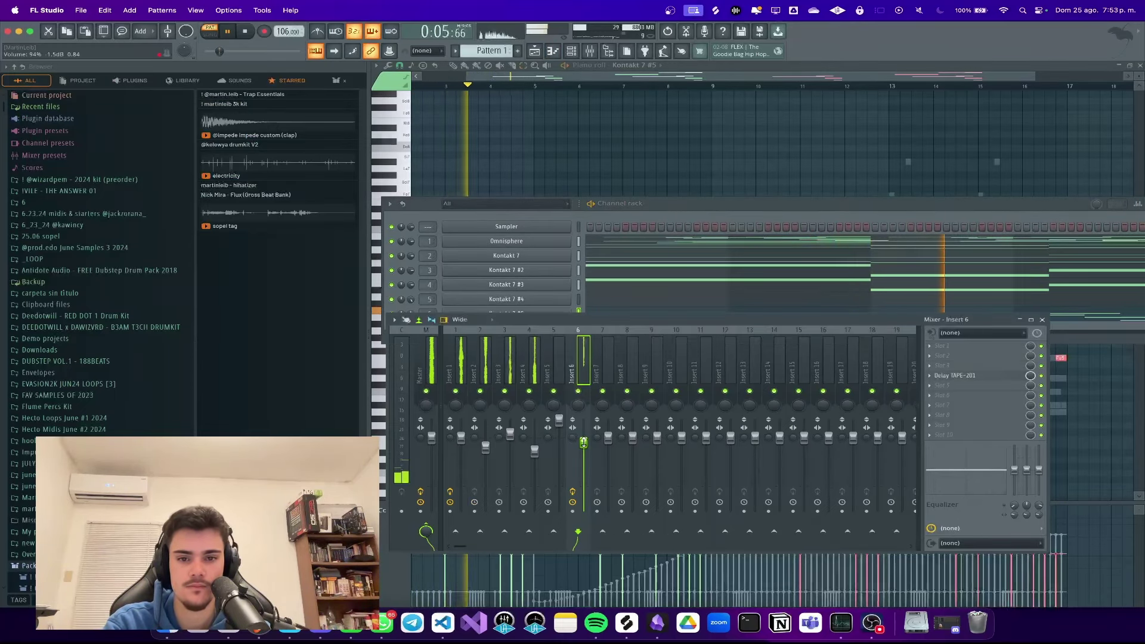
Step: Return to the Kontakt 7 #5 piano roll and review the woodwind notes across the pattern during playback
left_click(553, 152)
scroll(524, 185, "left", 2)
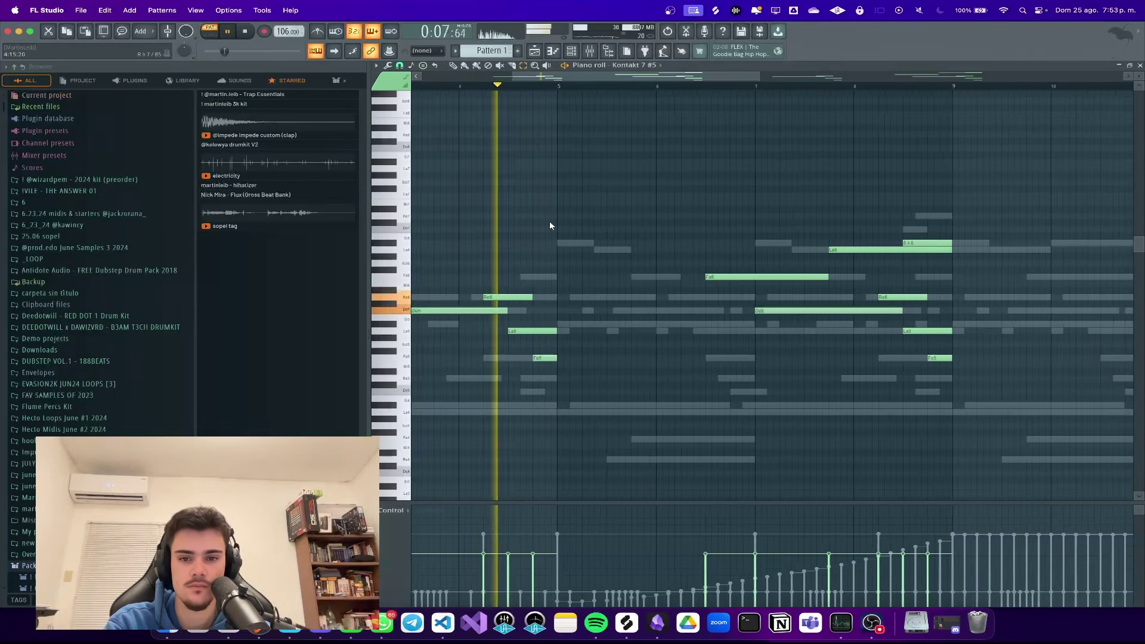
scroll(566, 201, "down", 2)
left_click(591, 52)
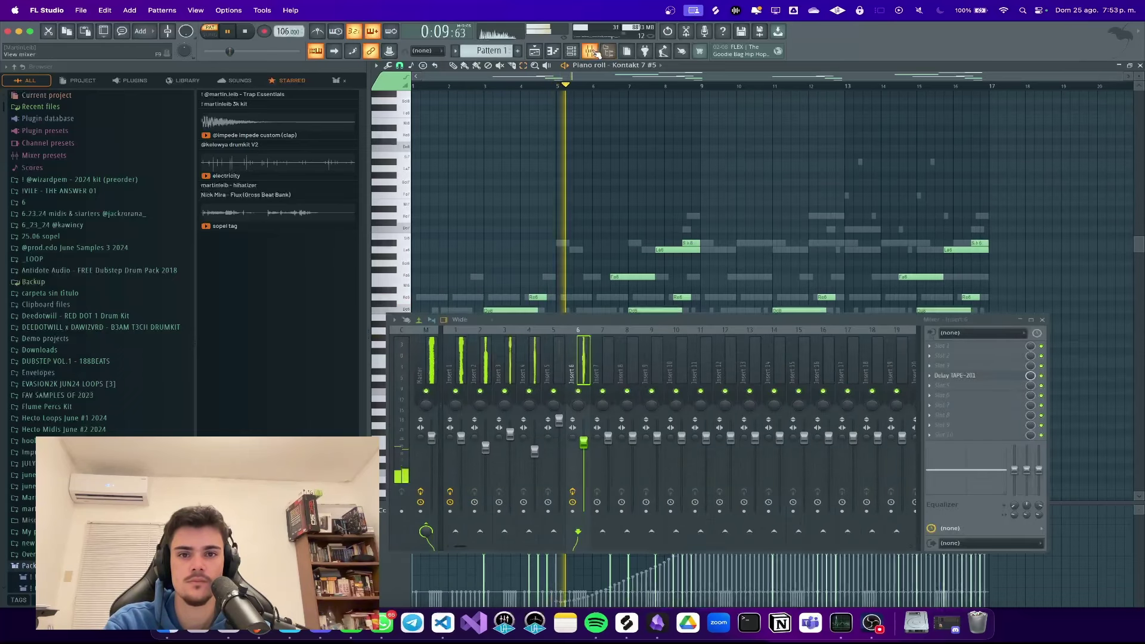
left_click(597, 53)
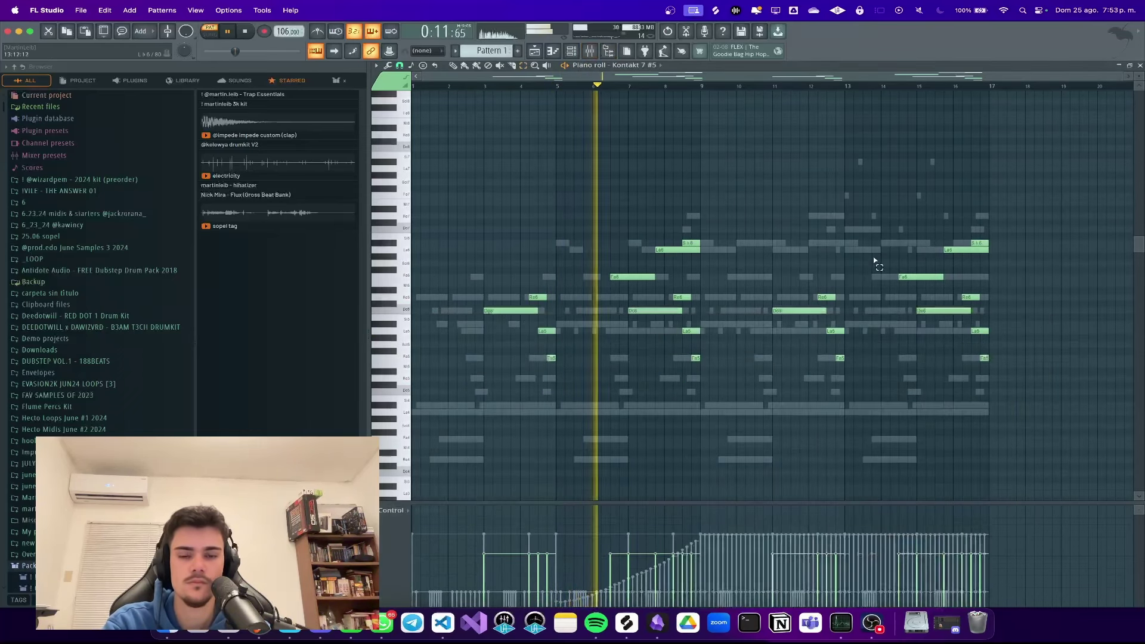
scroll(874, 260, "up", 2)
Step: Add another Kontakt 7 channel routed to mixer insert 7 and move the channel rack lower, clear of the plugin window
left_click(575, 53)
left_click(507, 337)
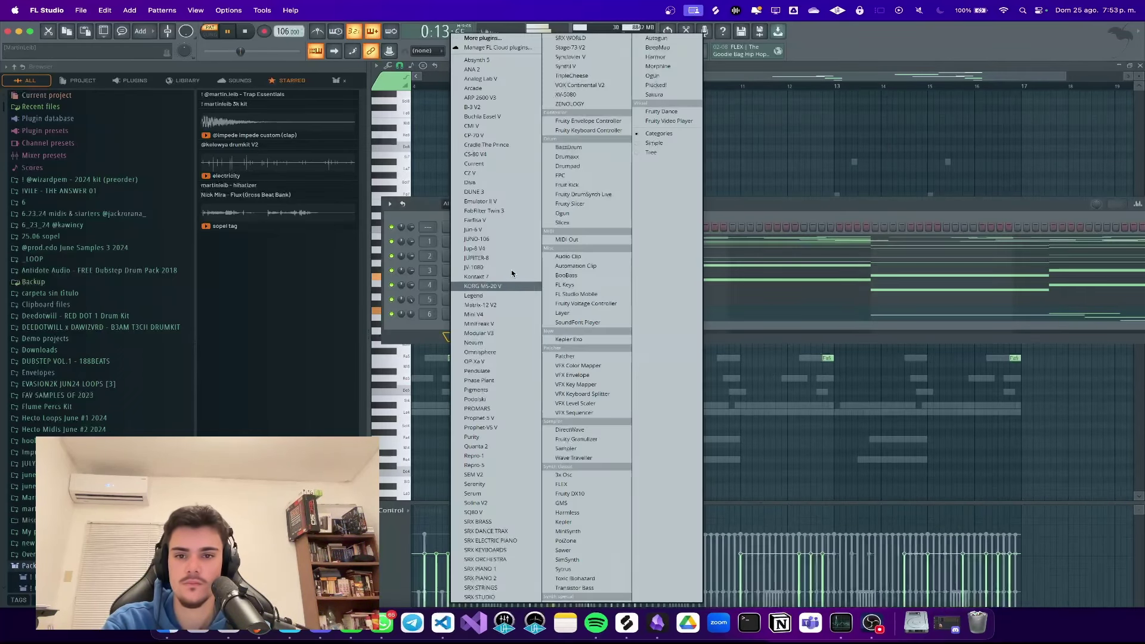
left_click(497, 279)
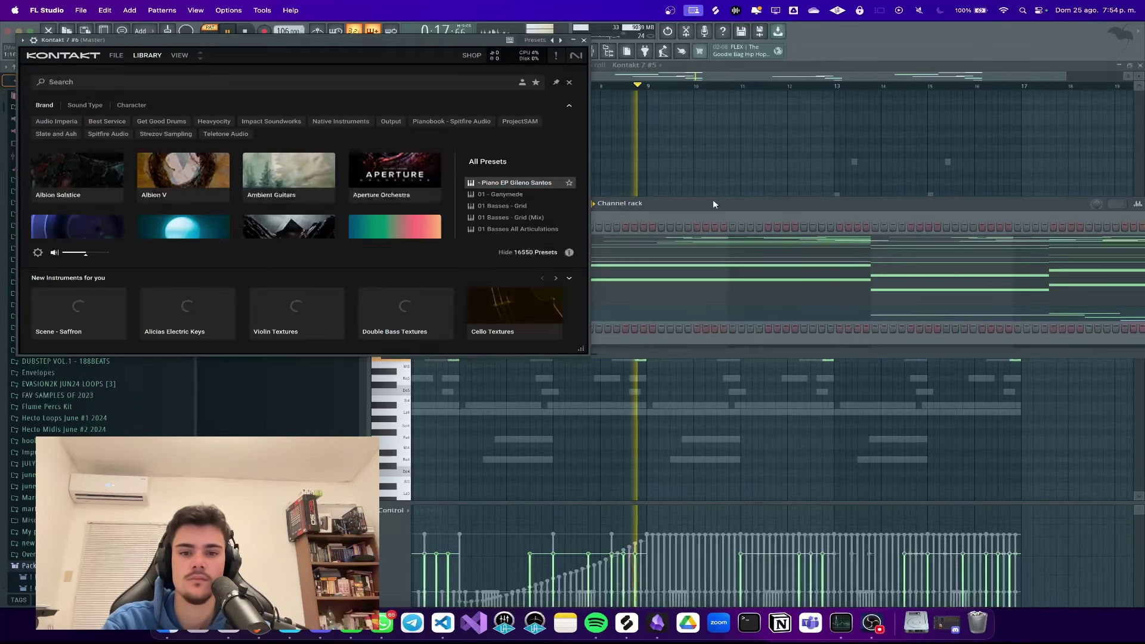
left_click_drag(699, 218, 703, 340)
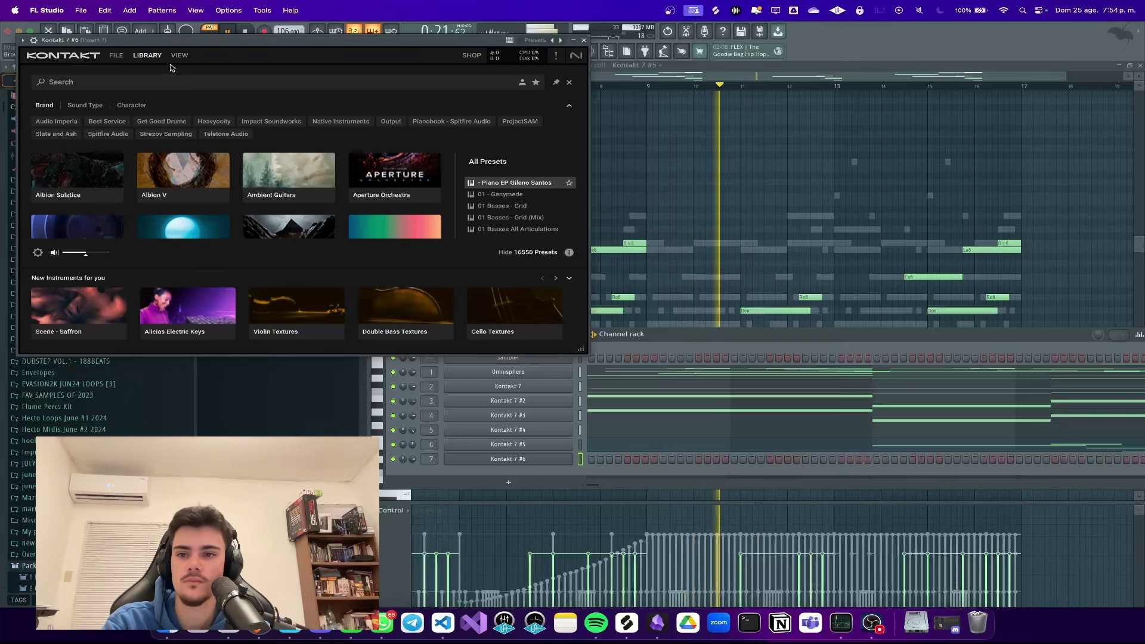
Step: Browse the libraries of the new Kontakt instance and open the Pads folder of the AURAS library
scroll(111, 160, "down", 10)
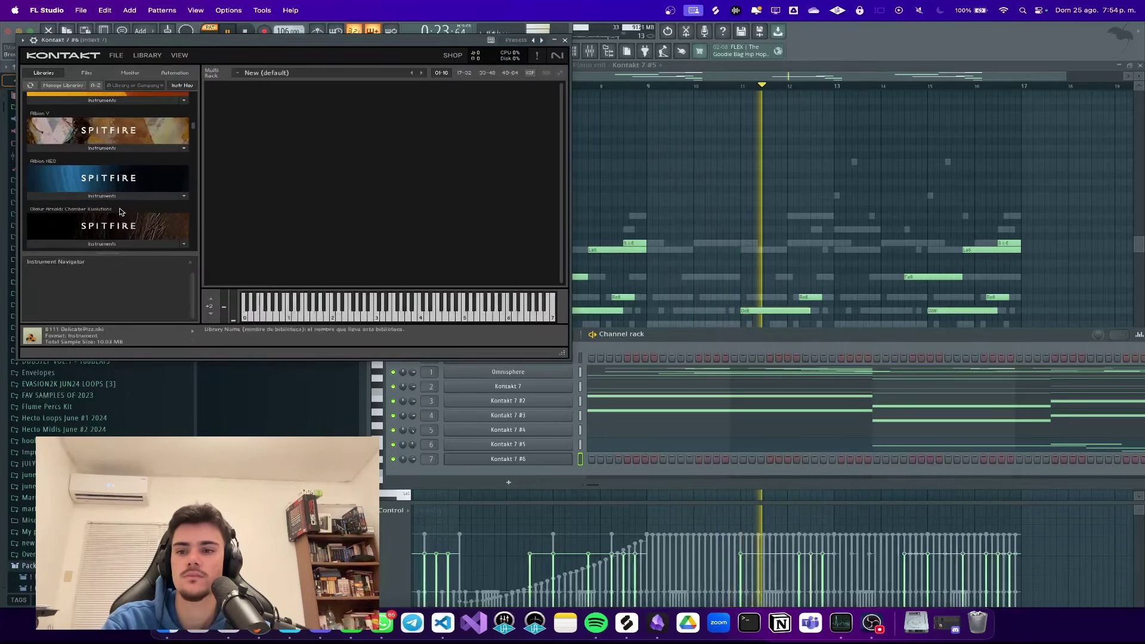
scroll(120, 207, "down", 3)
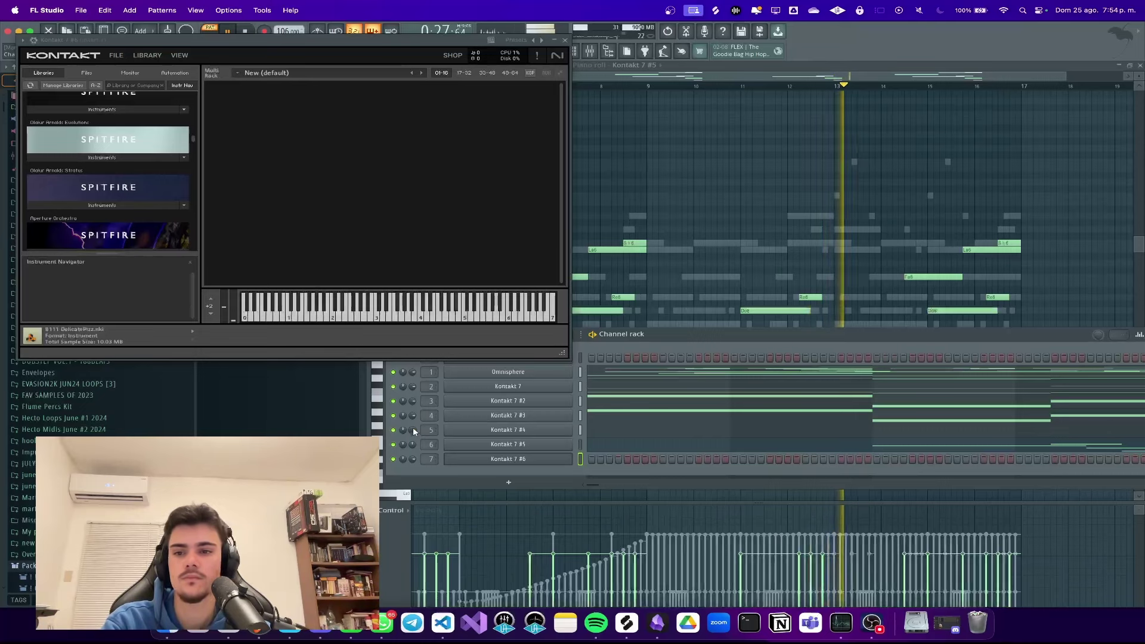
scroll(92, 186, "up", 5)
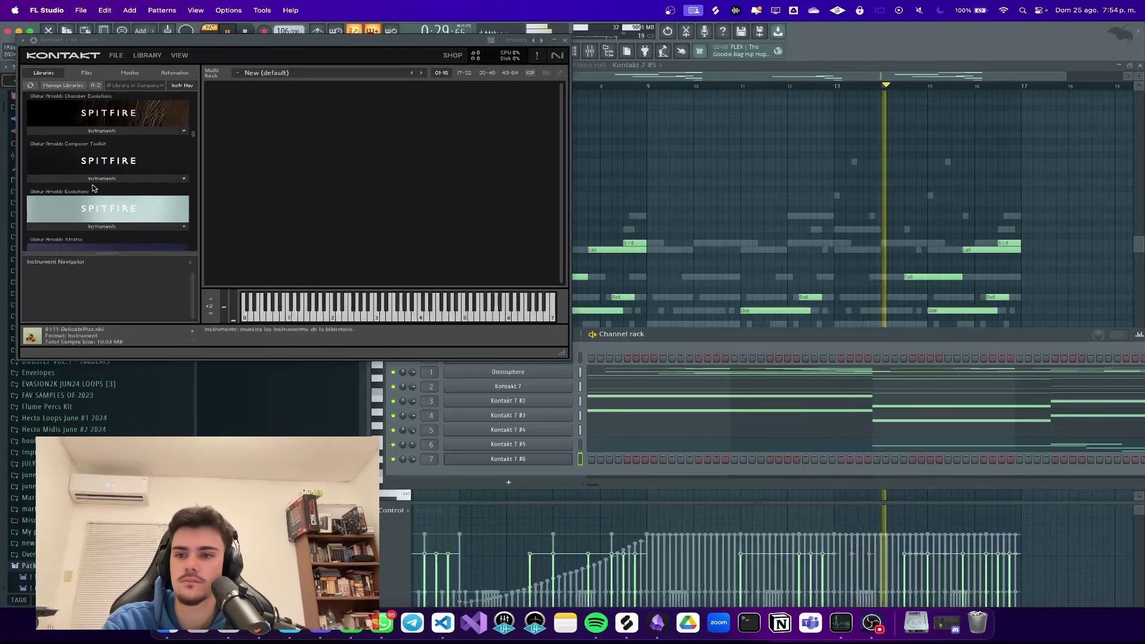
scroll(94, 189, "down", 6)
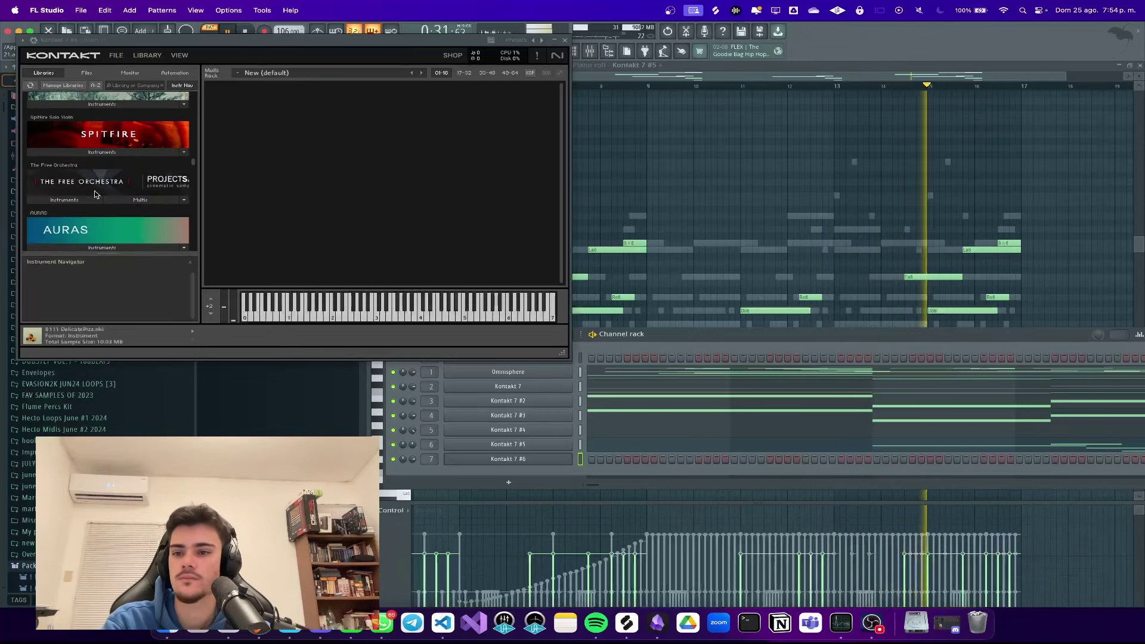
left_click(99, 186)
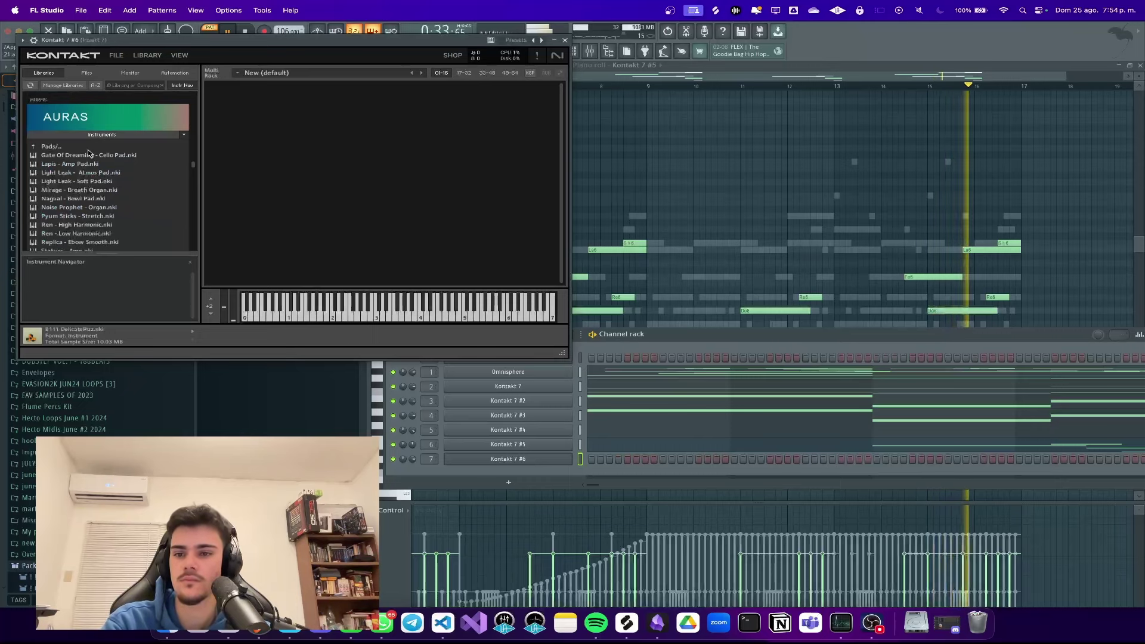
Step: Load the Light Leak - Soft Pad instrument from the AURAS pads and close the Kontakt window
scroll(90, 153, "down", 3)
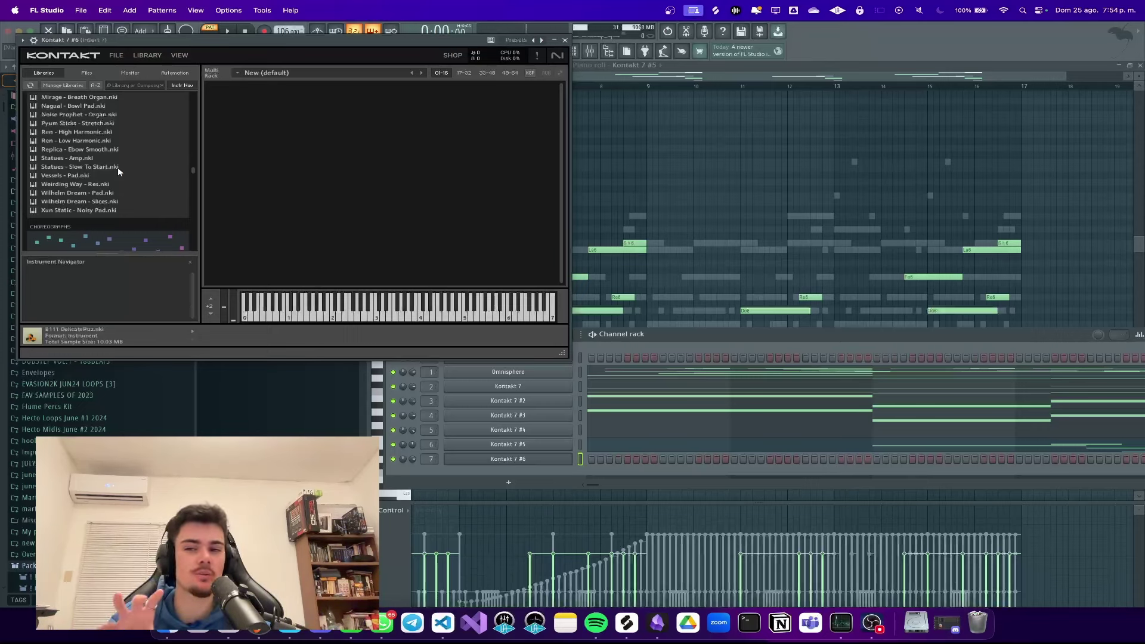
scroll(117, 169, "up", 3)
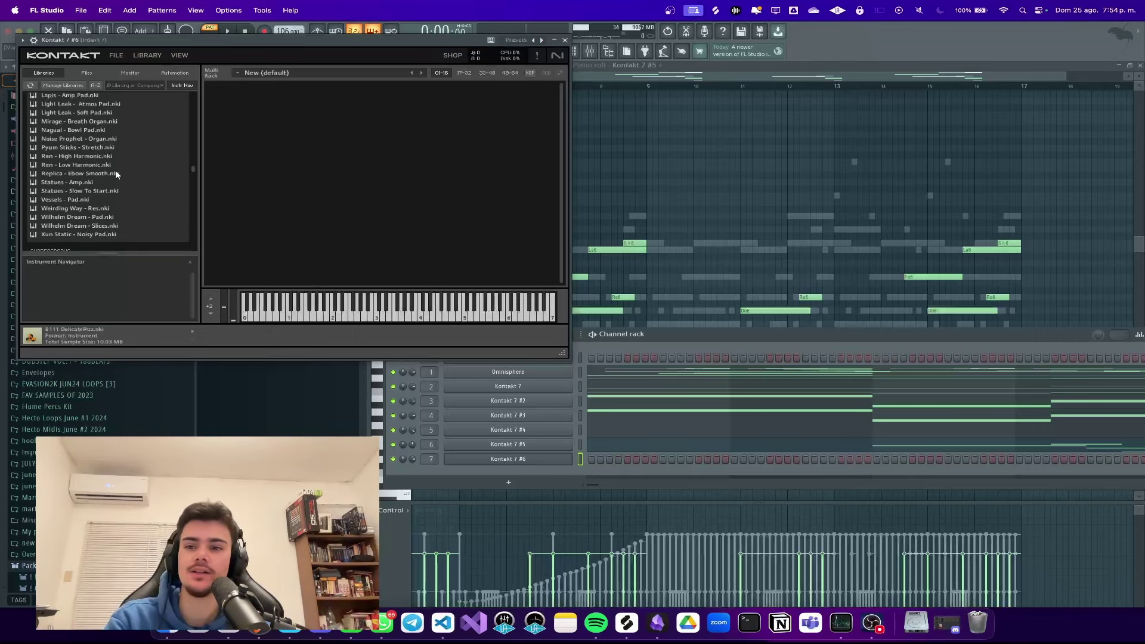
scroll(122, 152, "up", 3)
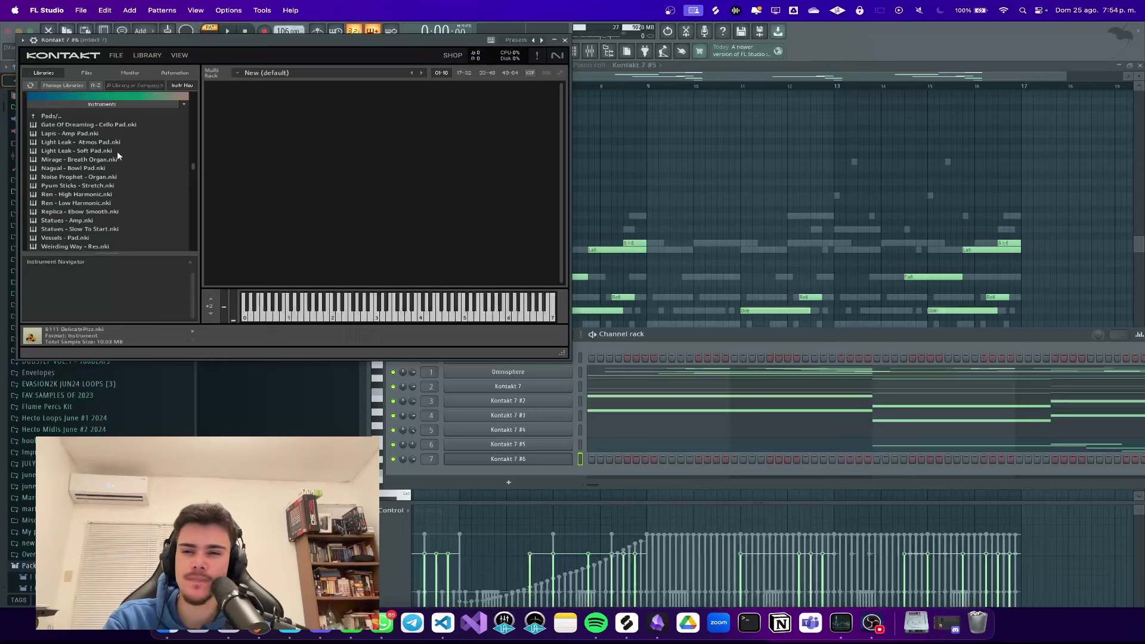
scroll(118, 157, "up", 1)
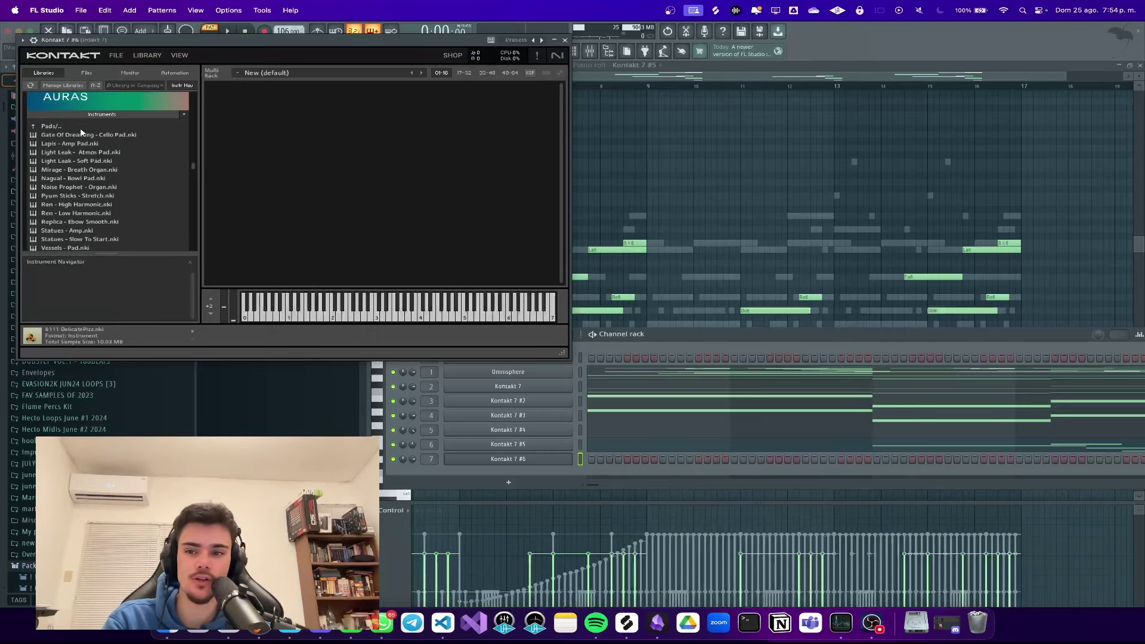
left_click(107, 162)
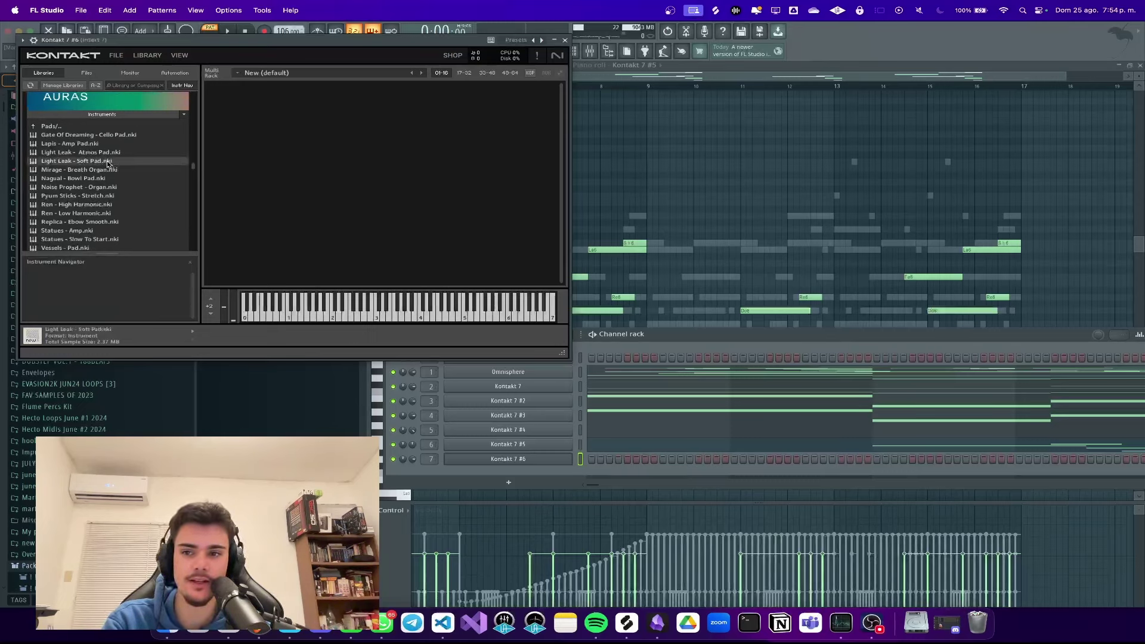
double_click(108, 162)
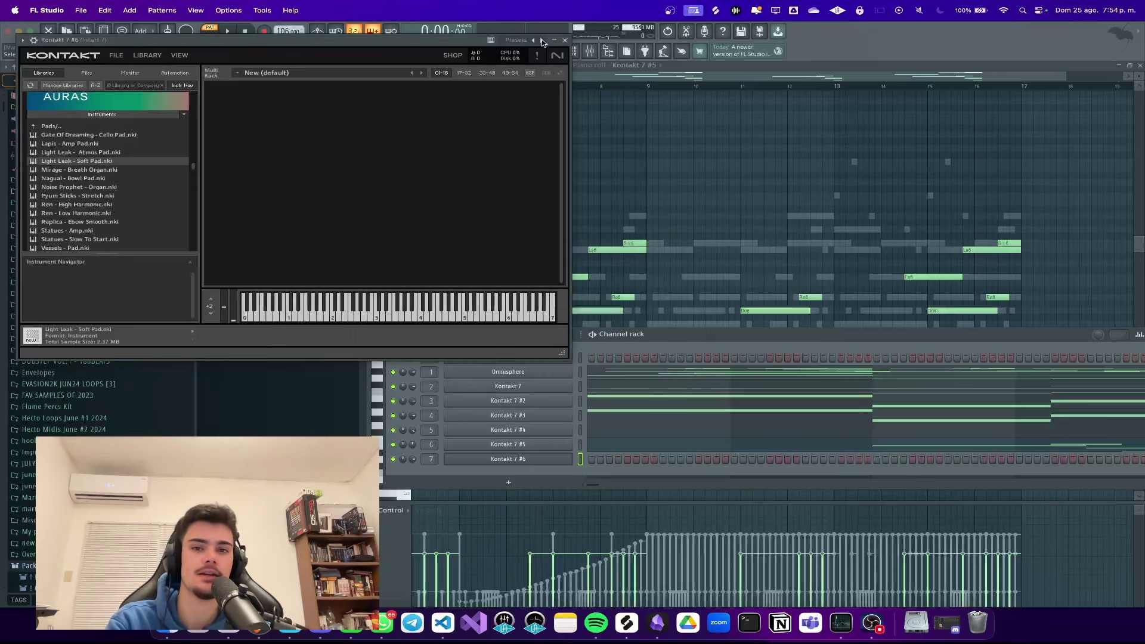
left_click(565, 40)
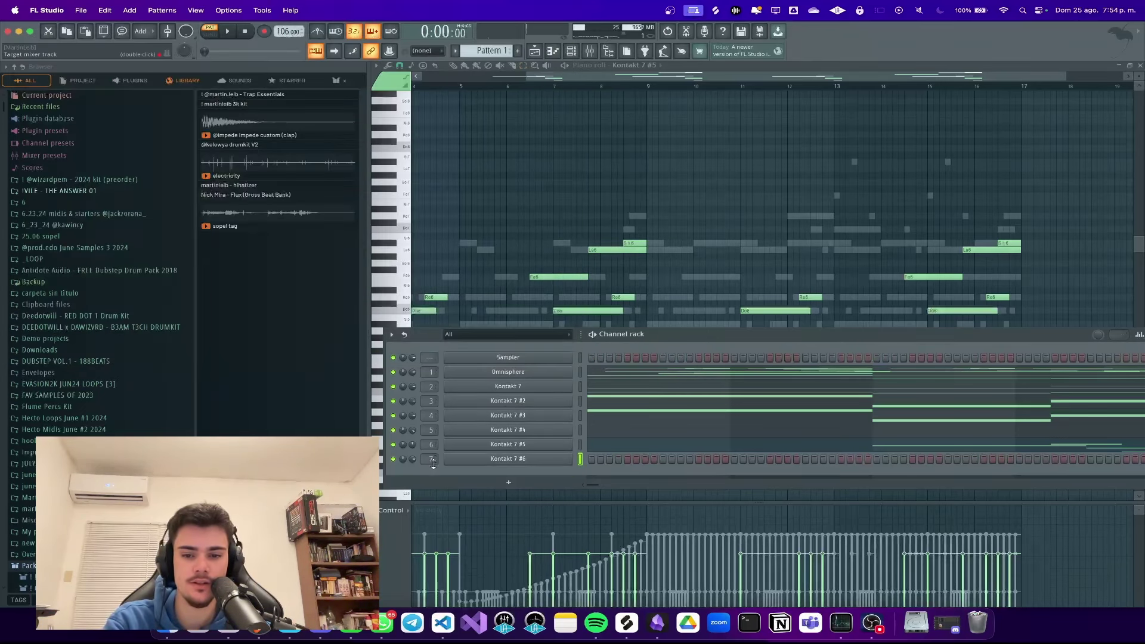
Step: Enter alternating two-bar Re6 and La5 notes from bar 5 in the Kontakt 7 #6 piano roll and duplicate them up to bar 17
right_click(507, 460)
left_click(587, 460)
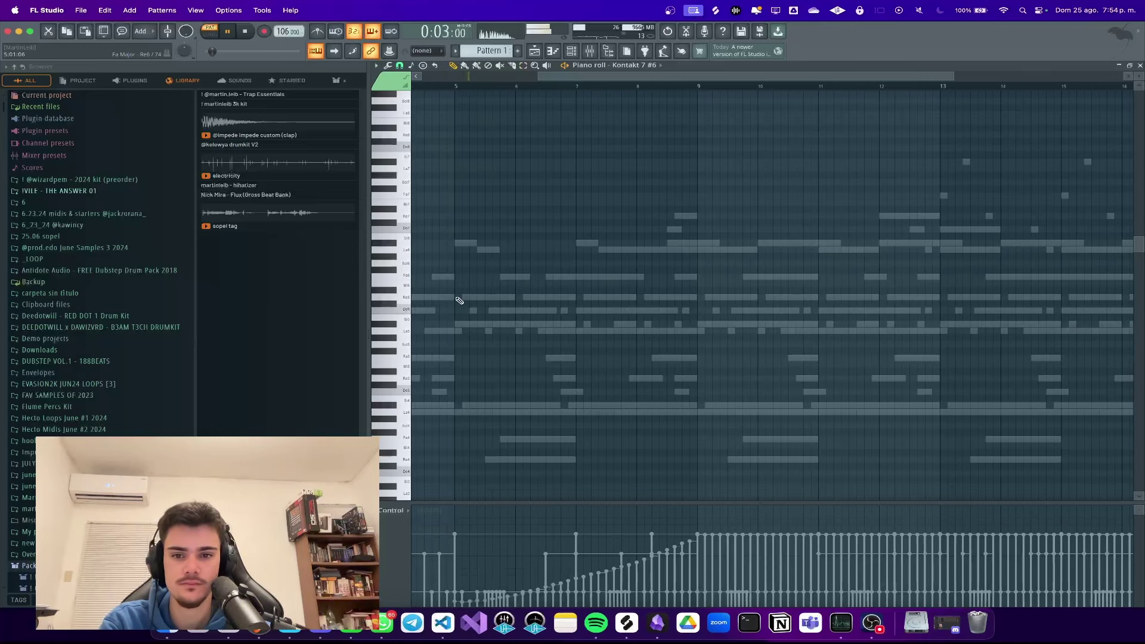
left_click_drag(578, 309, 597, 318)
key("ctrl+b")
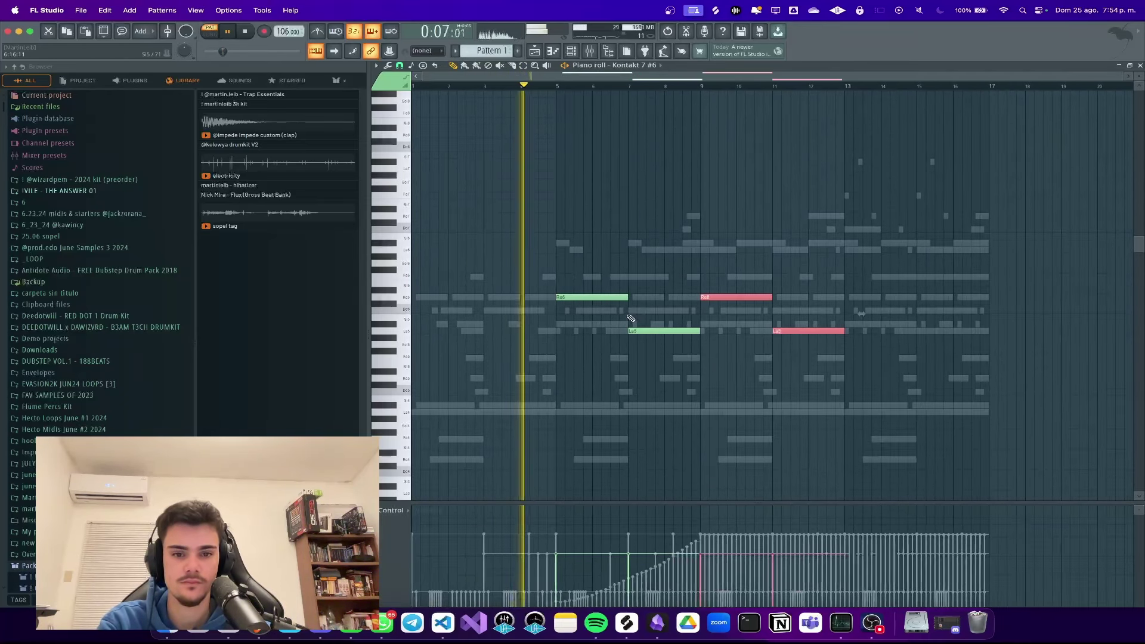
key("ctrl+b")
scroll(594, 314, "up", 2)
Step: Lower the volume of mixer insert 7, pan it about 32% right, and return to the piano roll
left_click(589, 51)
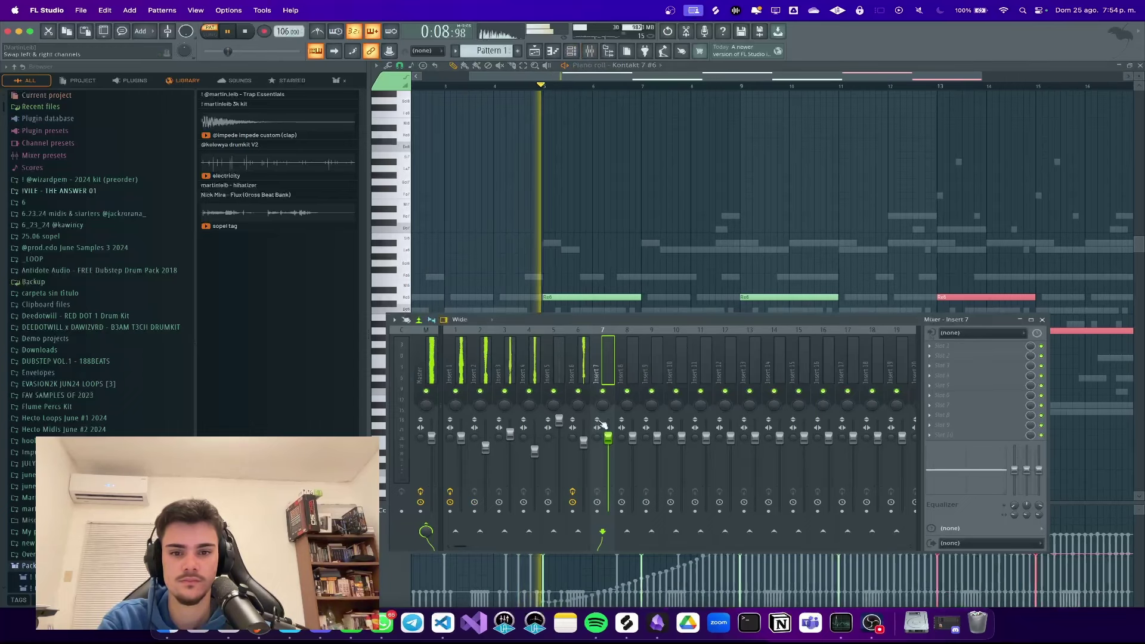
left_click_drag(608, 436, 608, 463)
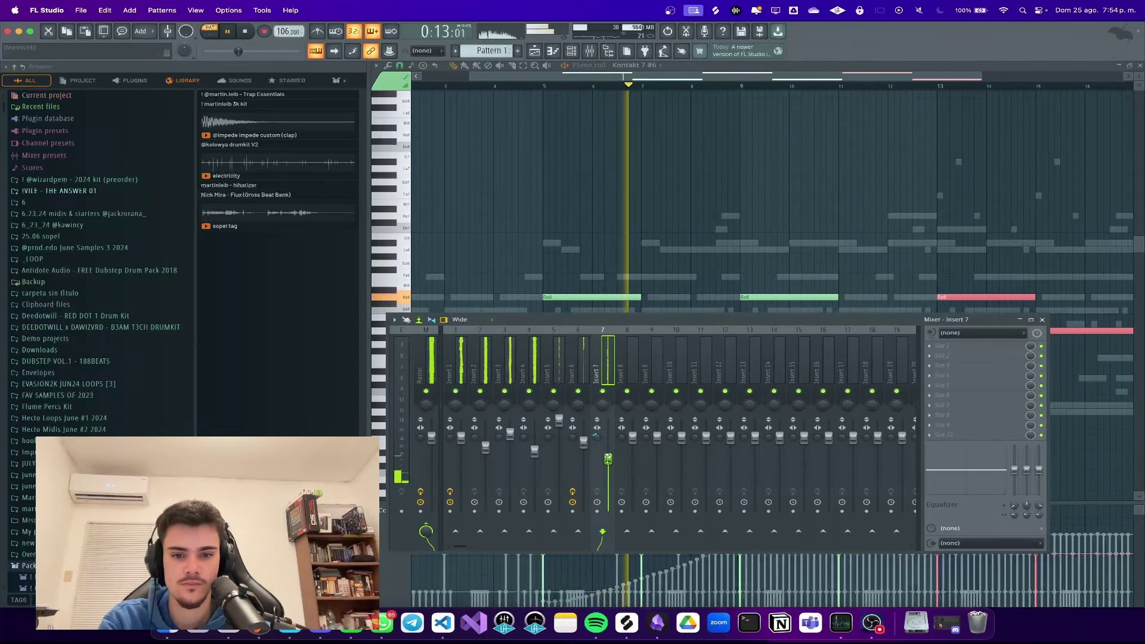
left_click_drag(602, 406, 603, 409)
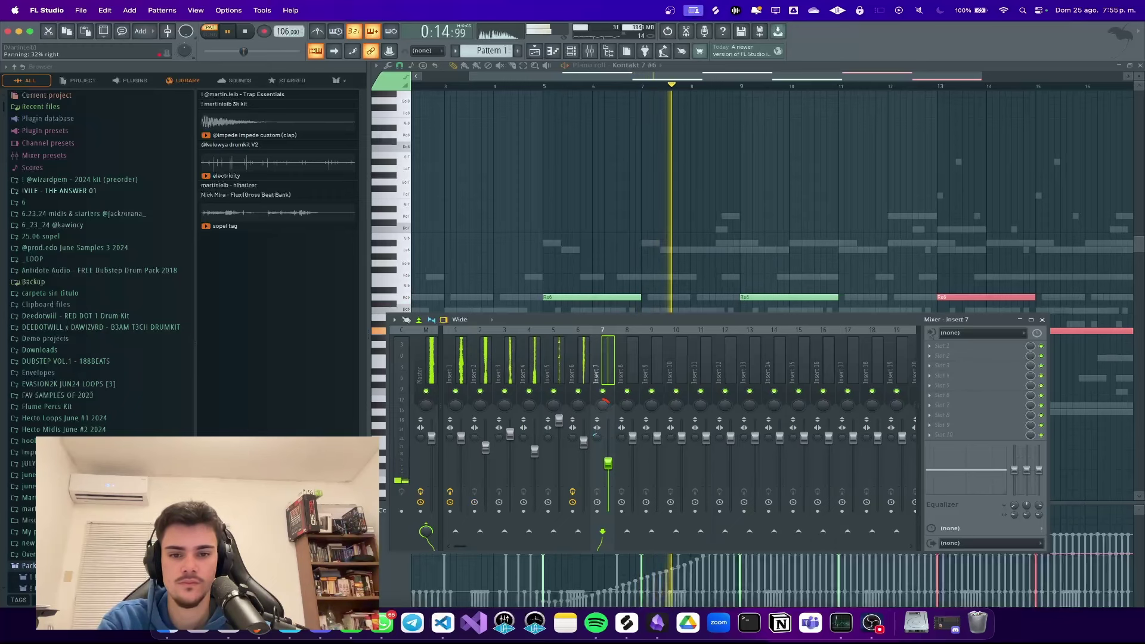
right_click(626, 239)
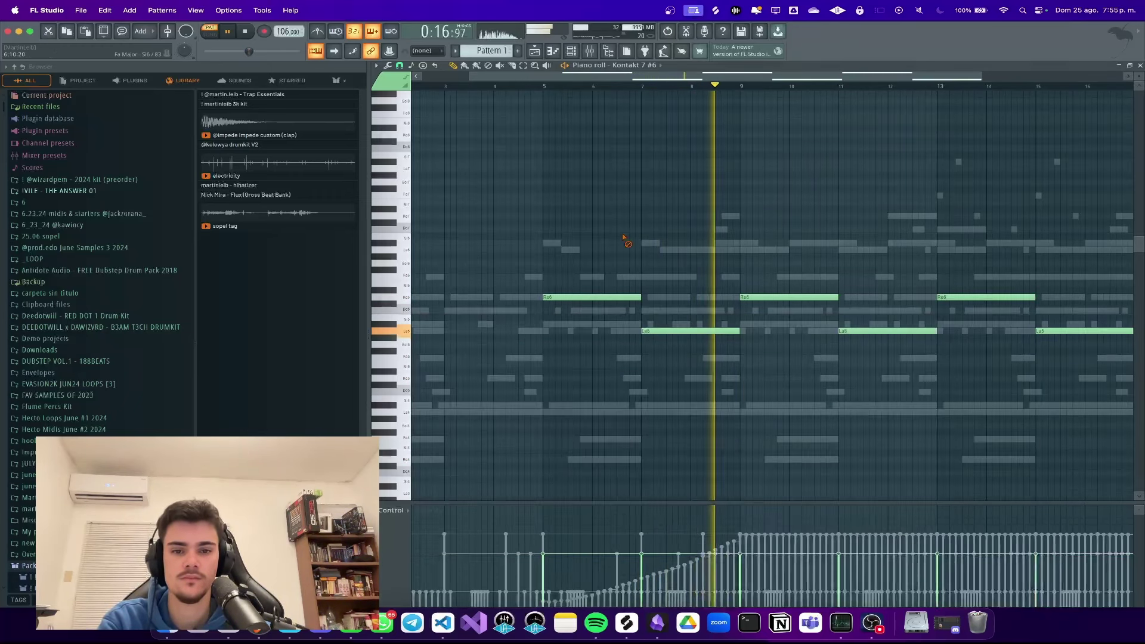
Step: Stop playback and add another Omnisphere instrument to the channel rack
scroll(597, 261, "down", 3)
scroll(967, 286, "up", 3)
key("F6")
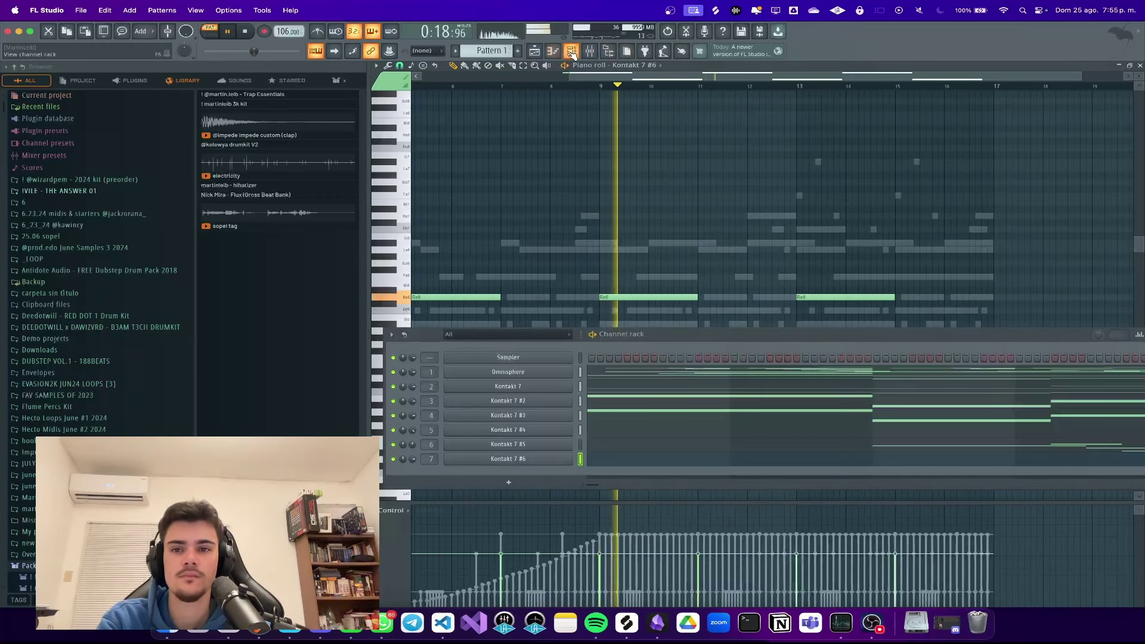
left_click(506, 482)
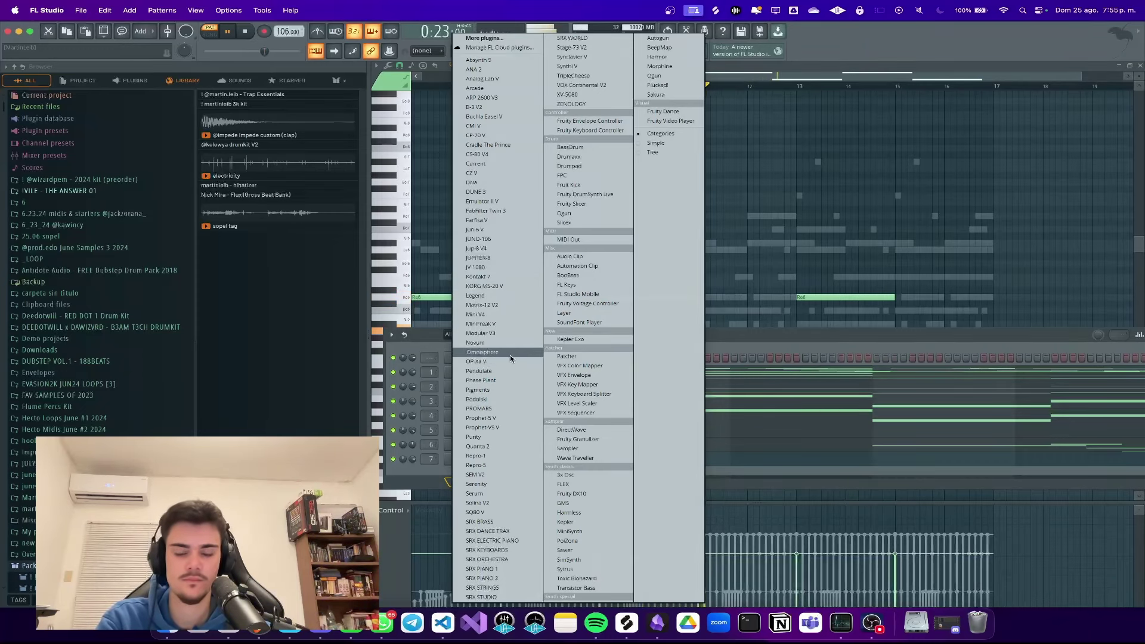
key("Escape")
key("space")
left_click(530, 488)
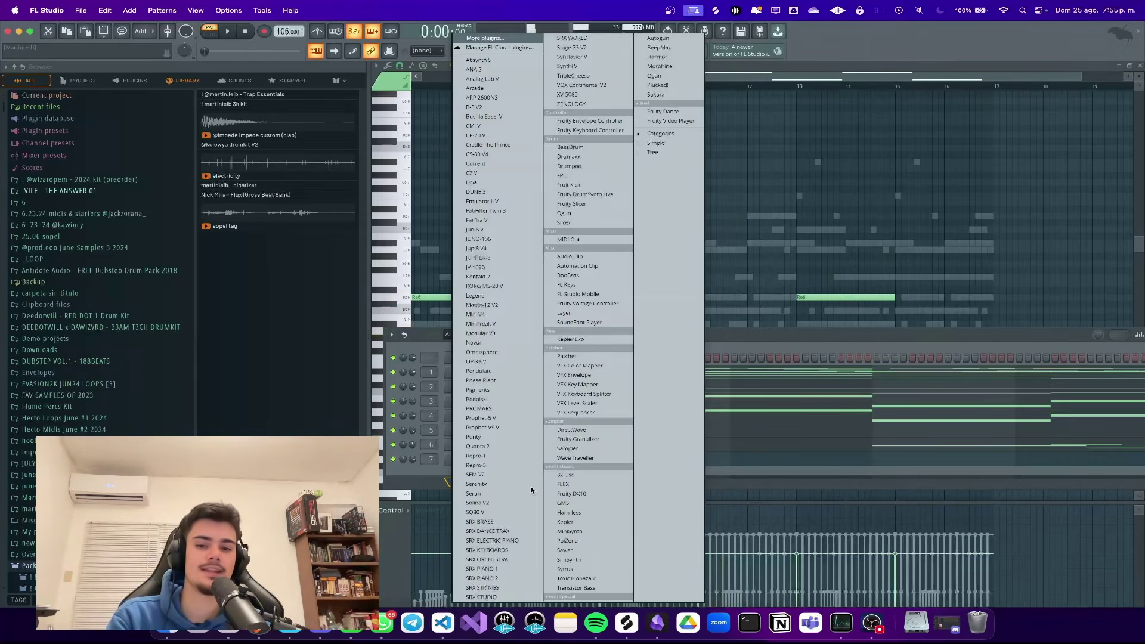
left_click(511, 352)
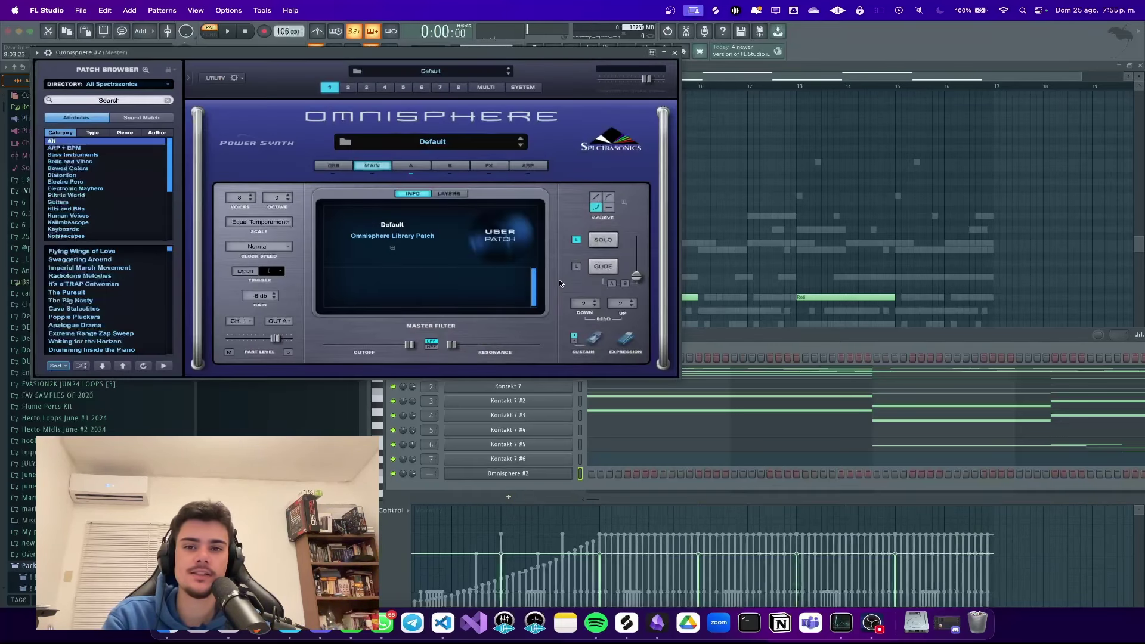
Step: Load the Rhodes - LA Custom Lush patch from the Keyscape Library and route Omnisphere #2 to mixer insert 8
left_click(171, 84)
left_click(172, 119)
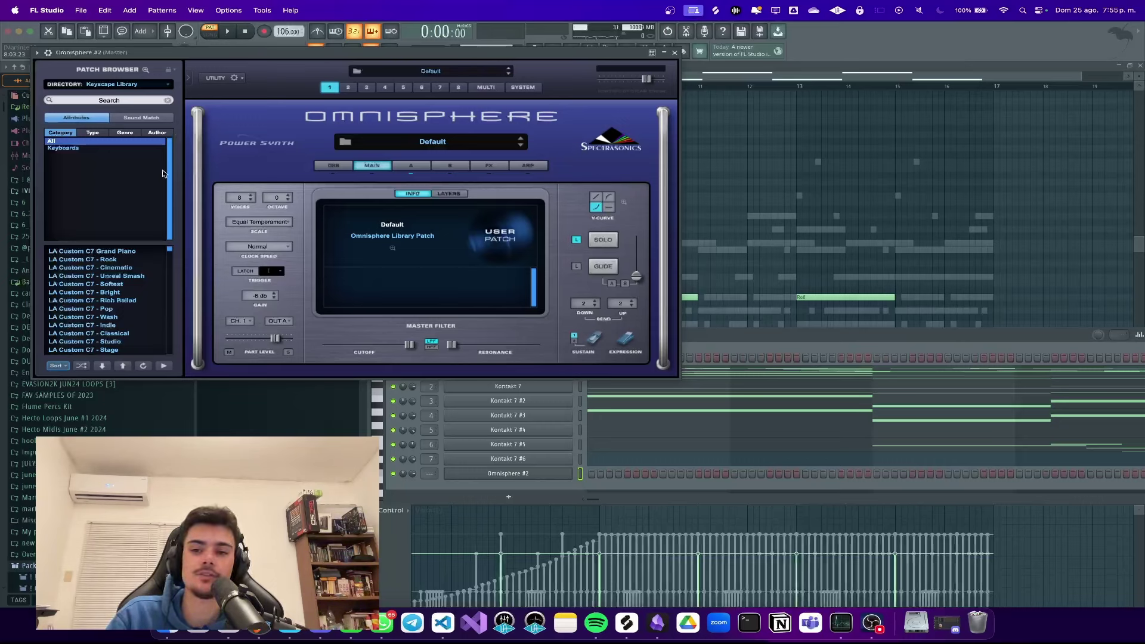
scroll(130, 288, "down", 10)
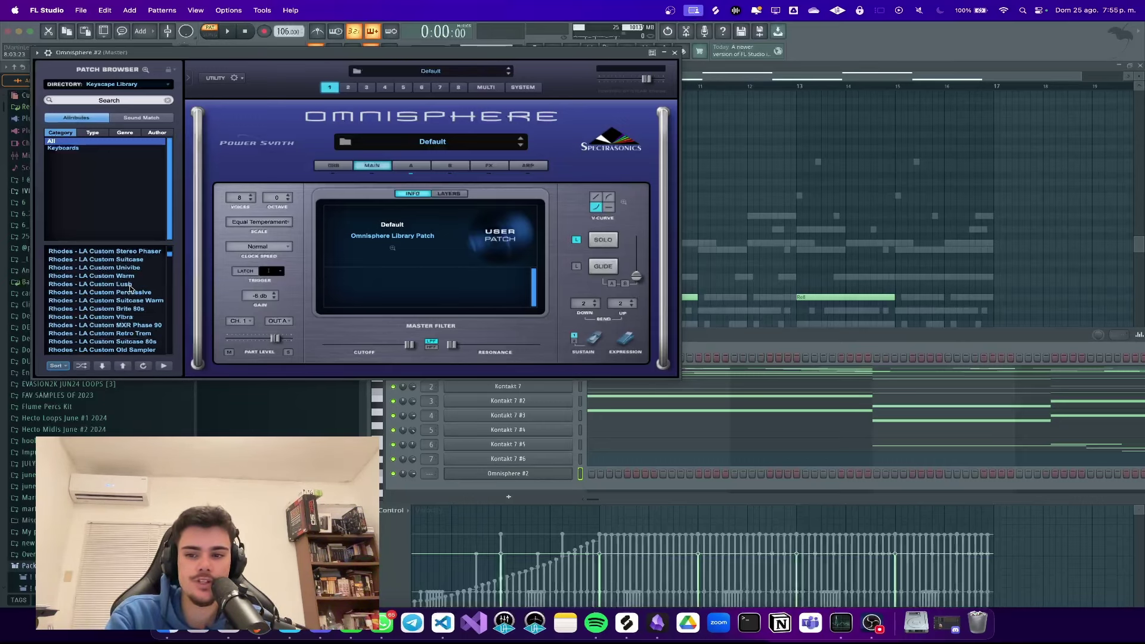
left_click(130, 278)
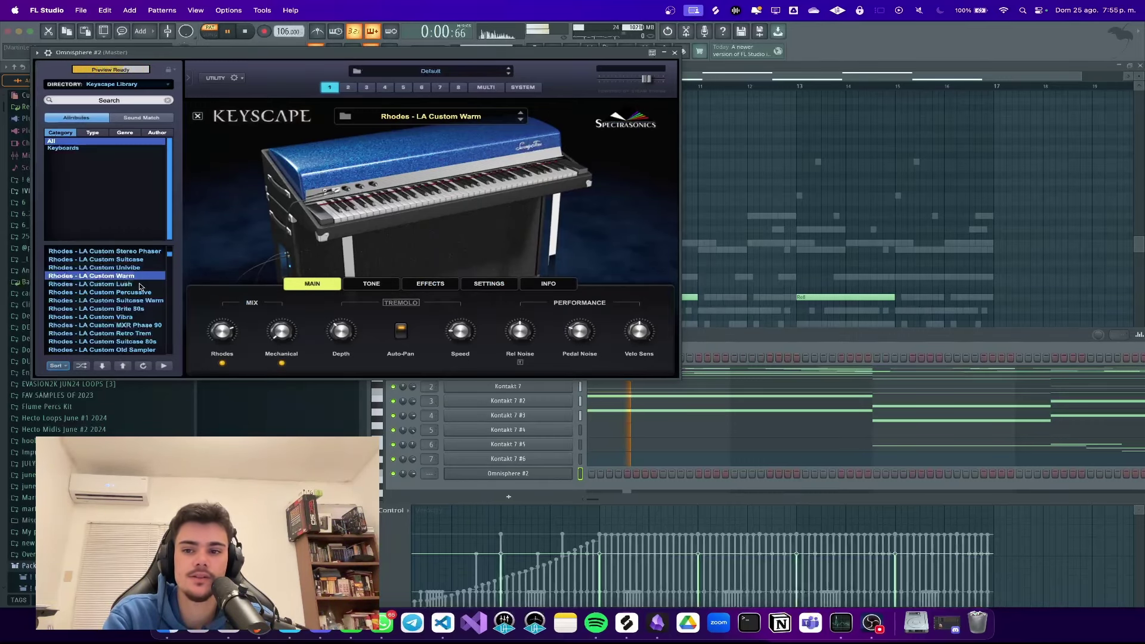
left_click(149, 284)
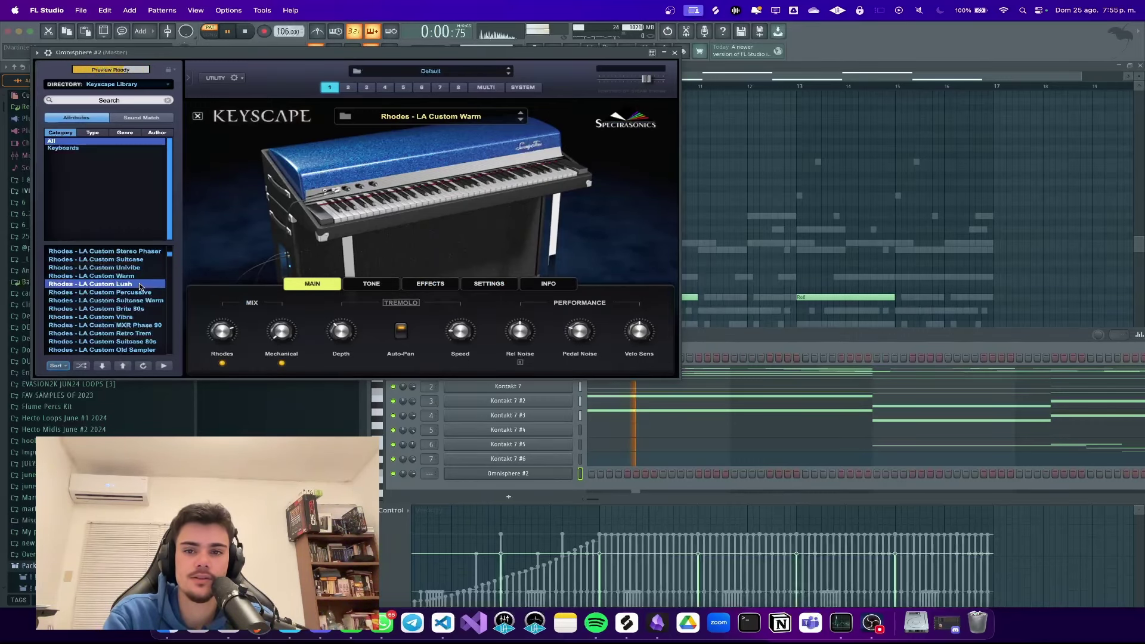
left_click(675, 53)
scroll(434, 475, "up", 8)
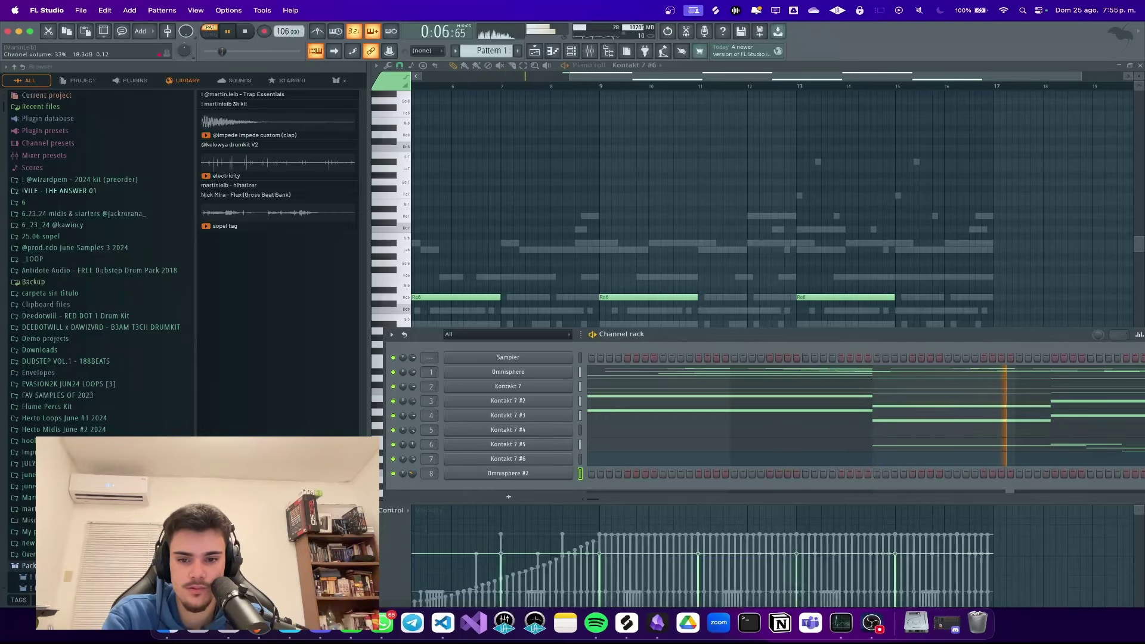
Step: Try a La4 note at bar 9 with a Sib5, Re6 and Fa6 chord just after it in the Omnisphere #2 piano roll
right_click(569, 471)
left_click(594, 471)
key("space")
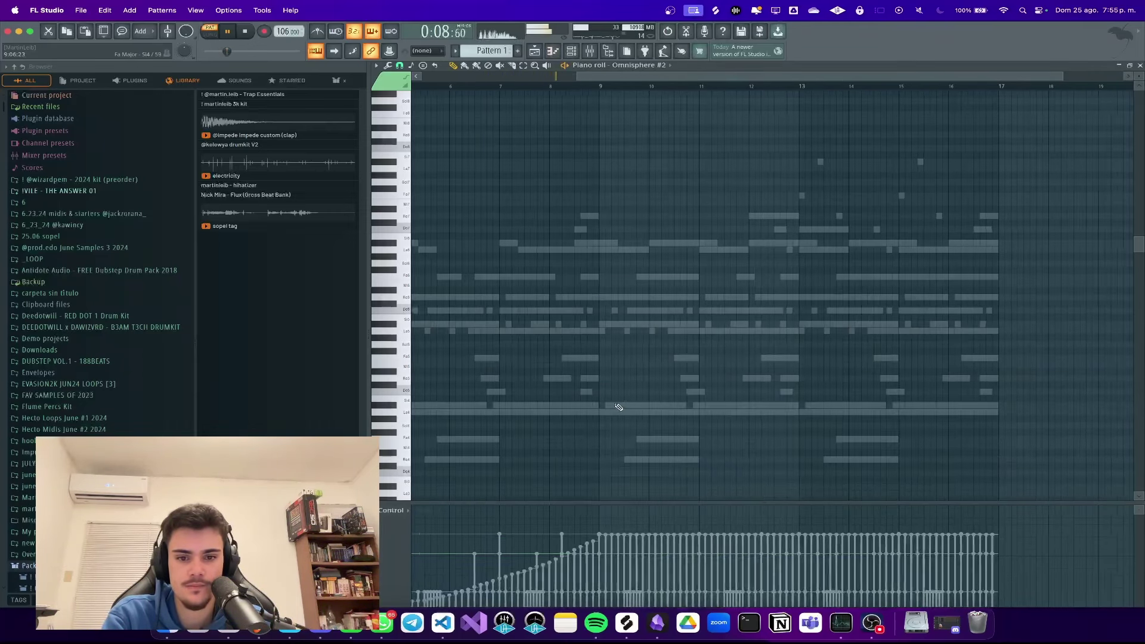
scroll(593, 441, "up", 3)
left_click(589, 413)
left_click(608, 323)
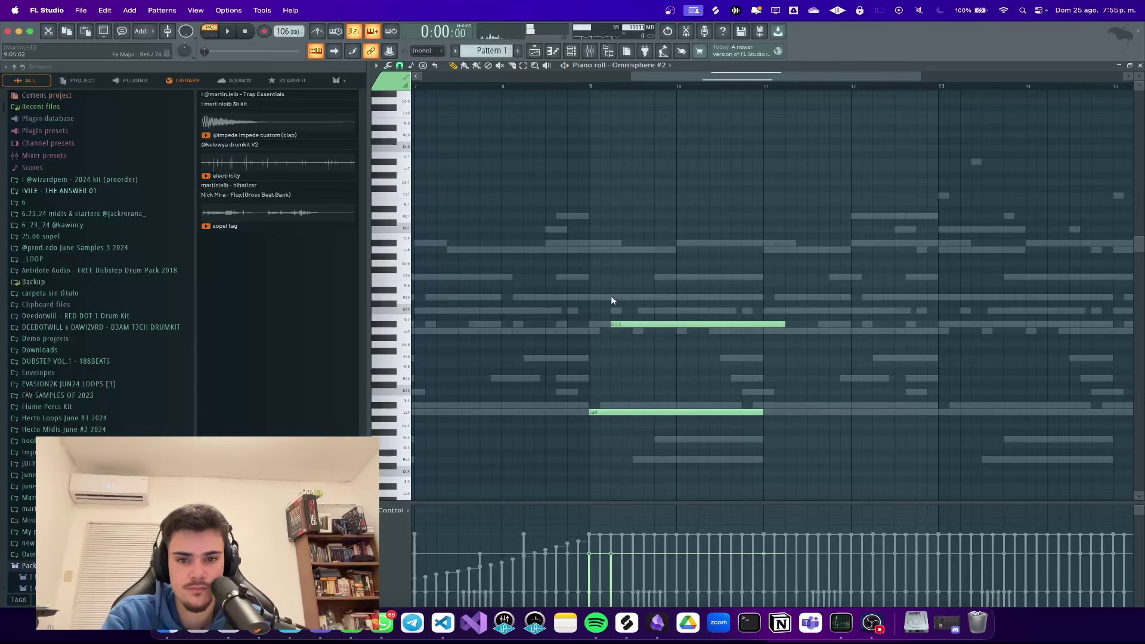
left_click(612, 298)
left_click(614, 277)
key("space")
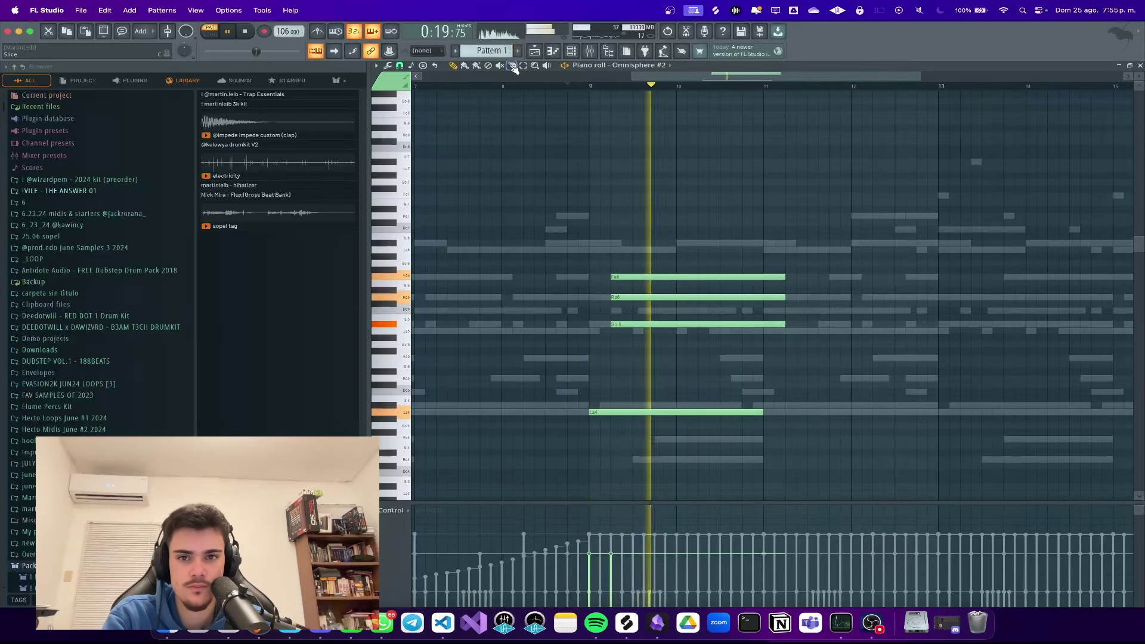
Step: Remove the test notes and delete the Omnisphere #2 channel from the channel rack
key("space")
key("super+x")
left_click(577, 52)
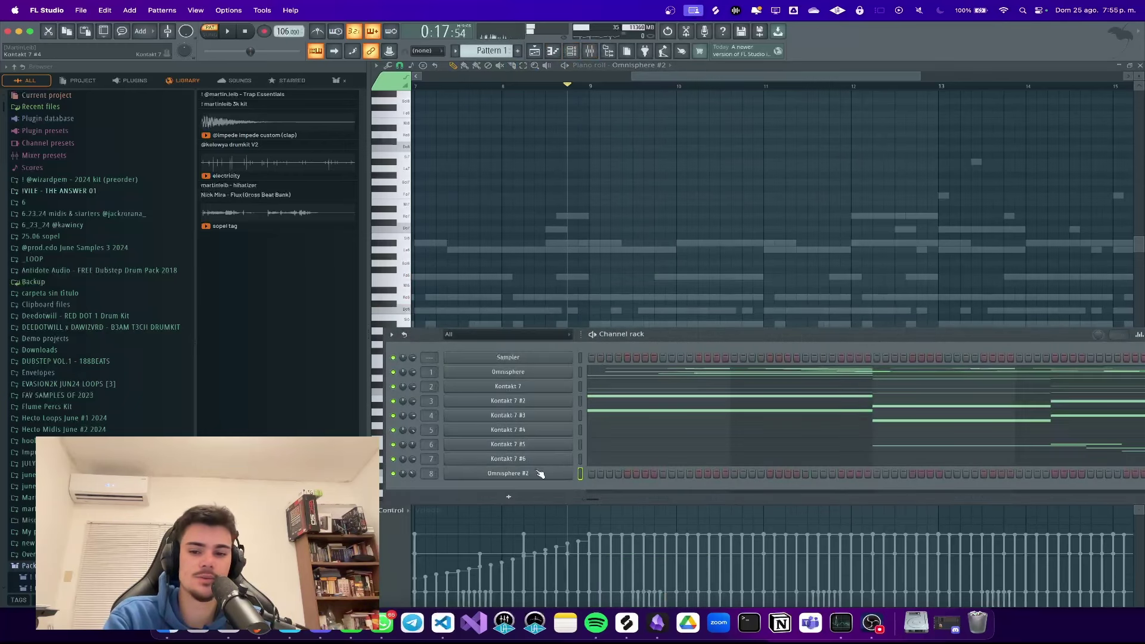
right_click(539, 473)
left_click(532, 499)
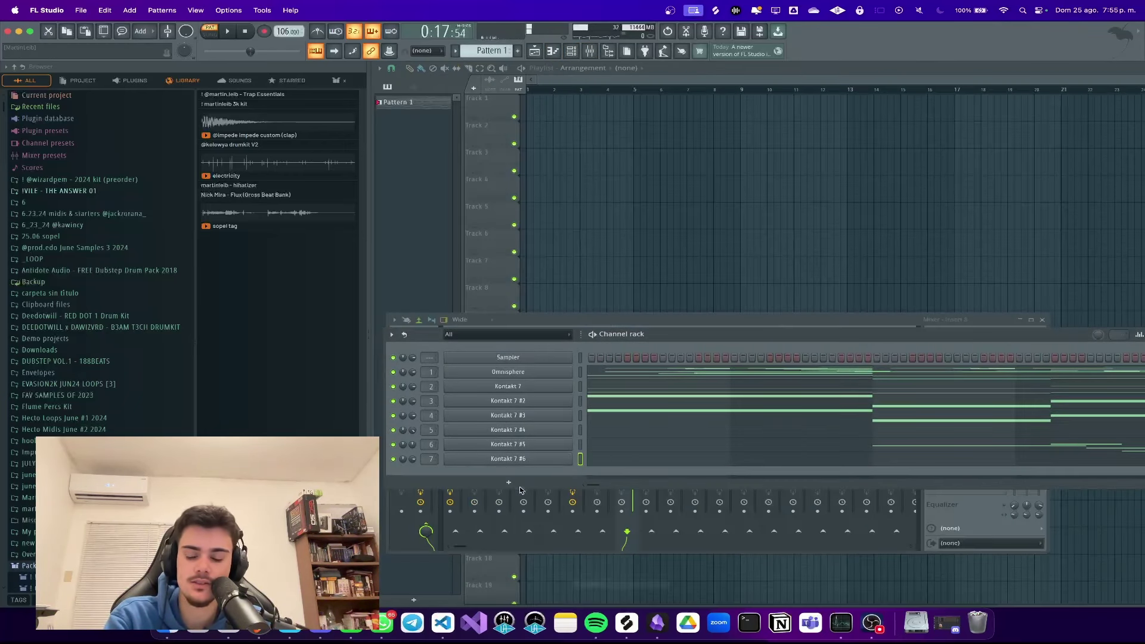
Step: Add another Kontakt 7 channel, switch it to the classic library view and move its window toward the middle of the screen
left_click(509, 485)
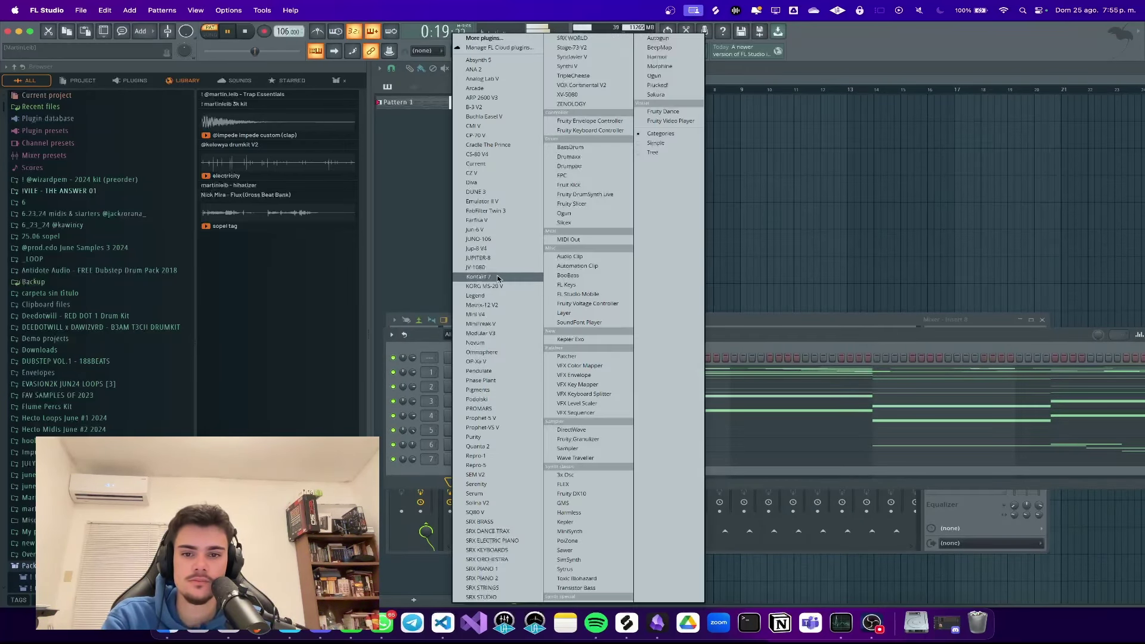
left_click(497, 276)
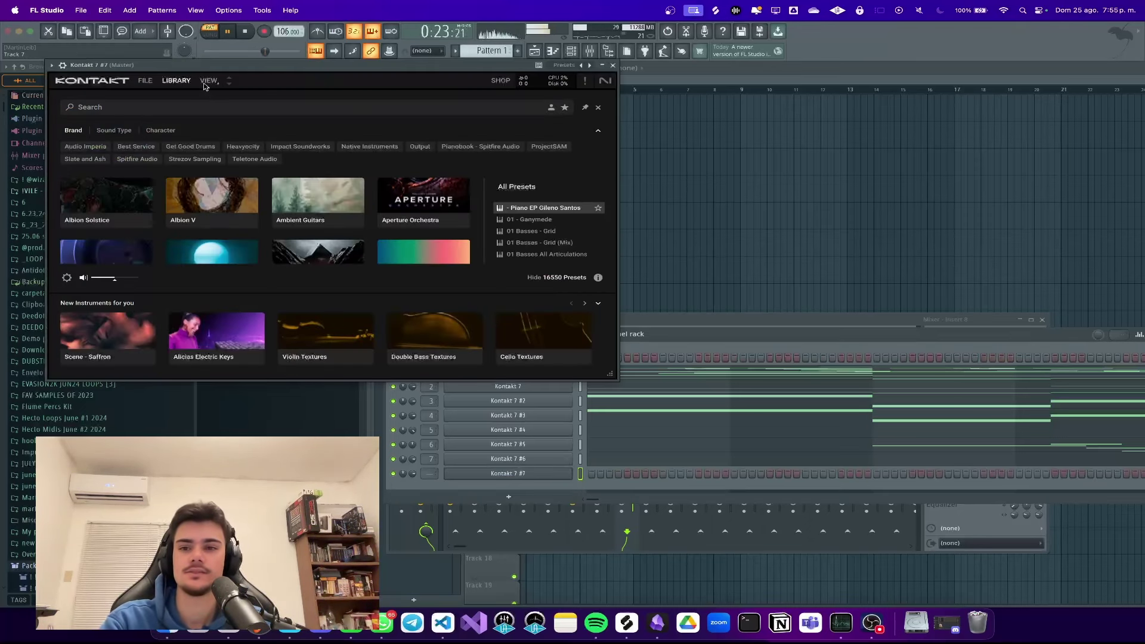
left_click(177, 80)
left_click_drag(223, 70, 448, 125)
Step: Load the d - Brass instrument from the Albion NEO library, close Kontakt, and route the new channel to mixer insert 8
scroll(366, 250, "down", 10)
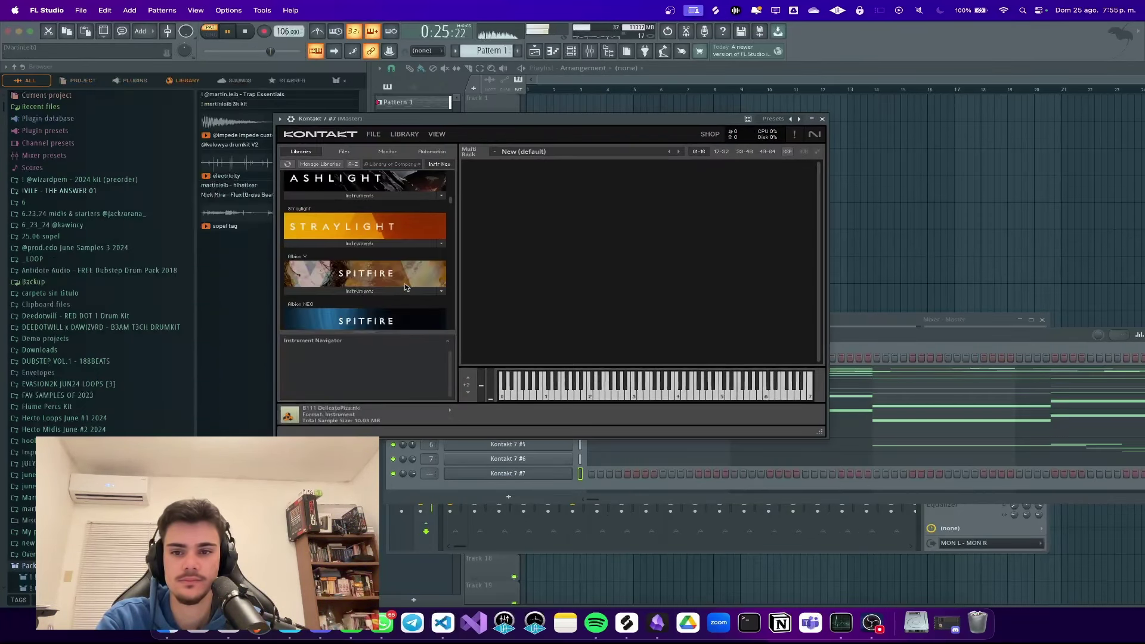
left_click(375, 277)
left_click(341, 304)
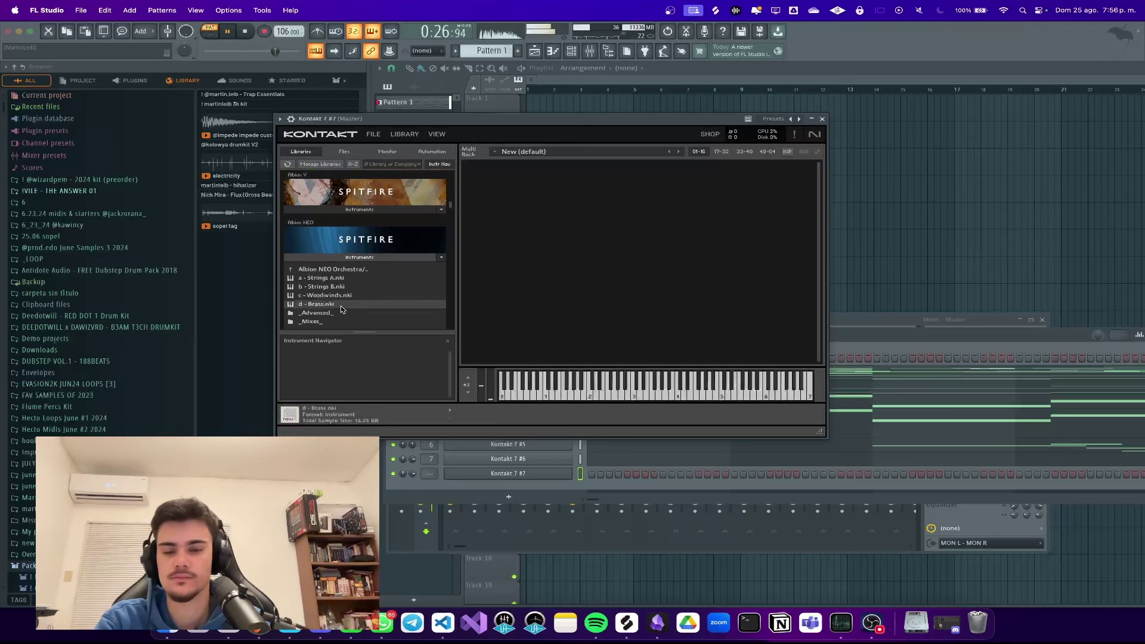
left_click(822, 122)
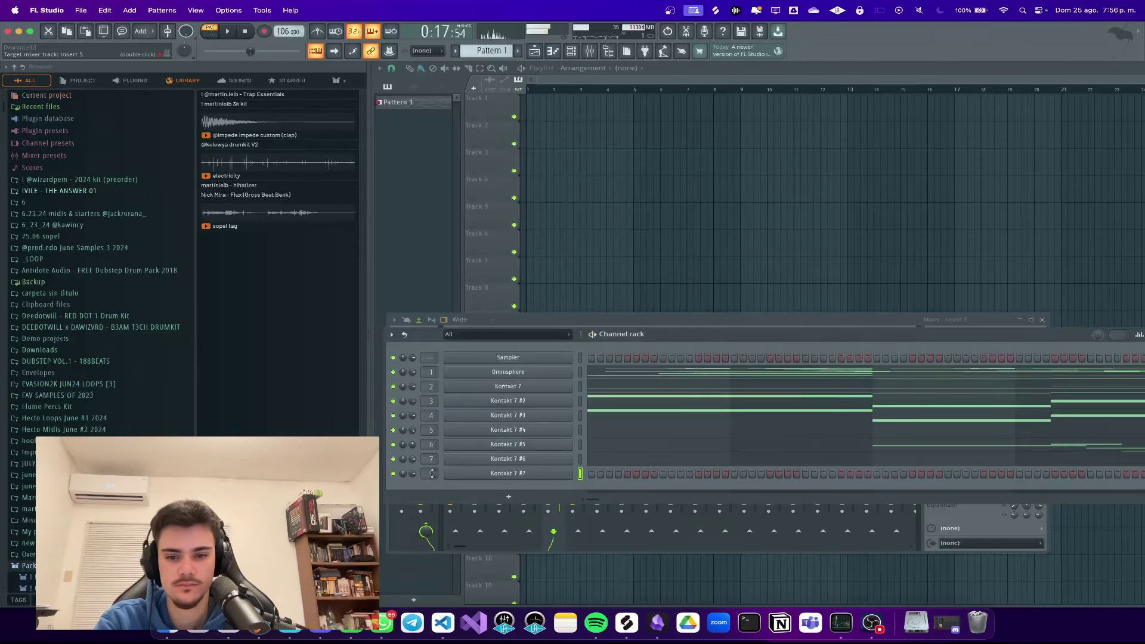
Step: Enter a two-bar Sol3 note at bar 9 and a slightly delayed Sib5 note ending at bar 11 in the Kontakt 7 #7 piano roll
right_click(560, 477)
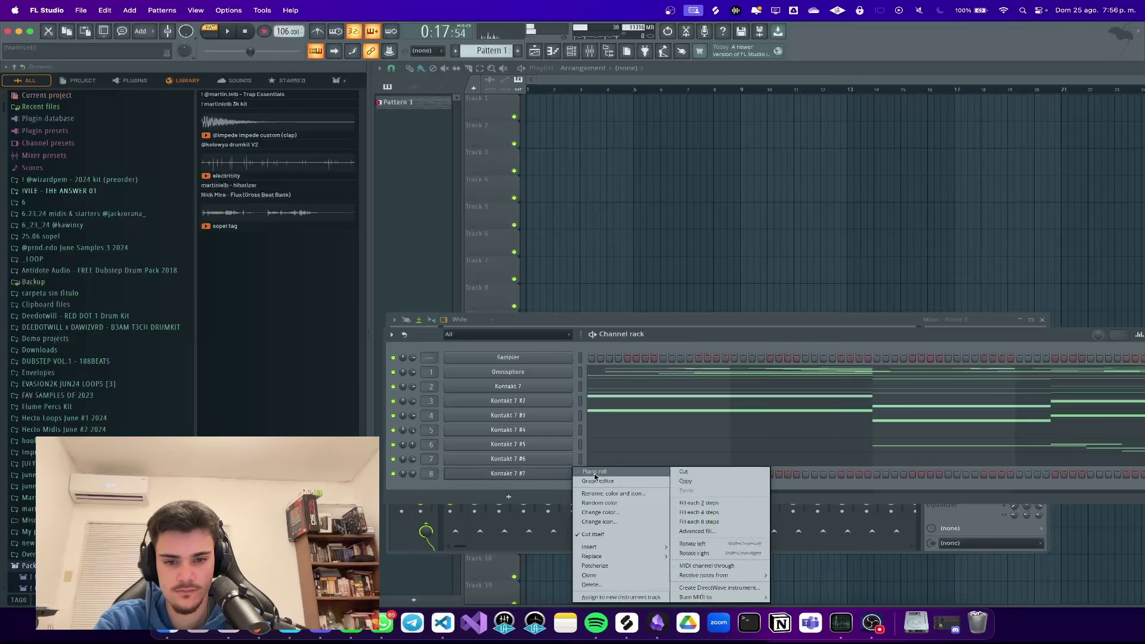
left_click(587, 475)
left_click(727, 447)
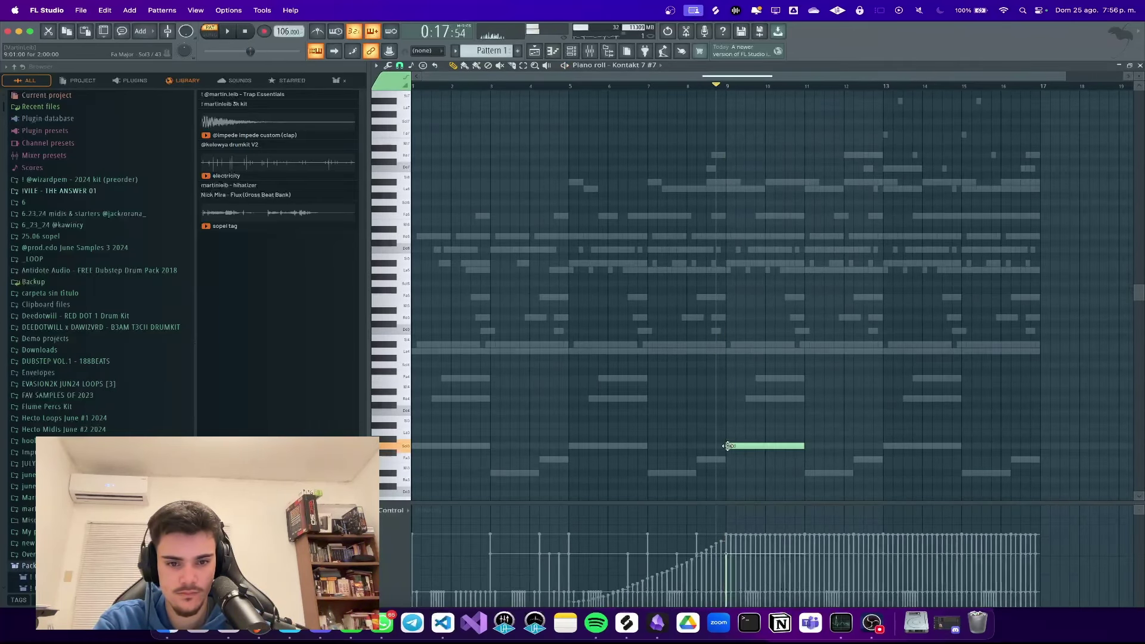
scroll(722, 296, "up", 3)
left_click(749, 263)
key("space")
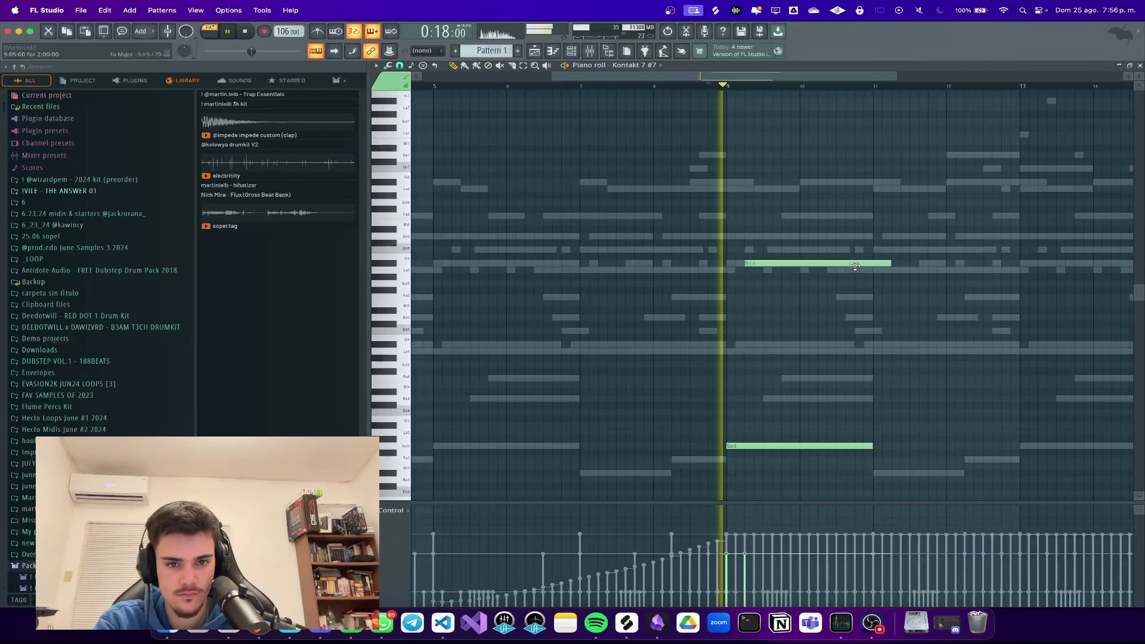
left_click_drag(888, 263, 869, 263)
scroll(833, 228, "up", 3)
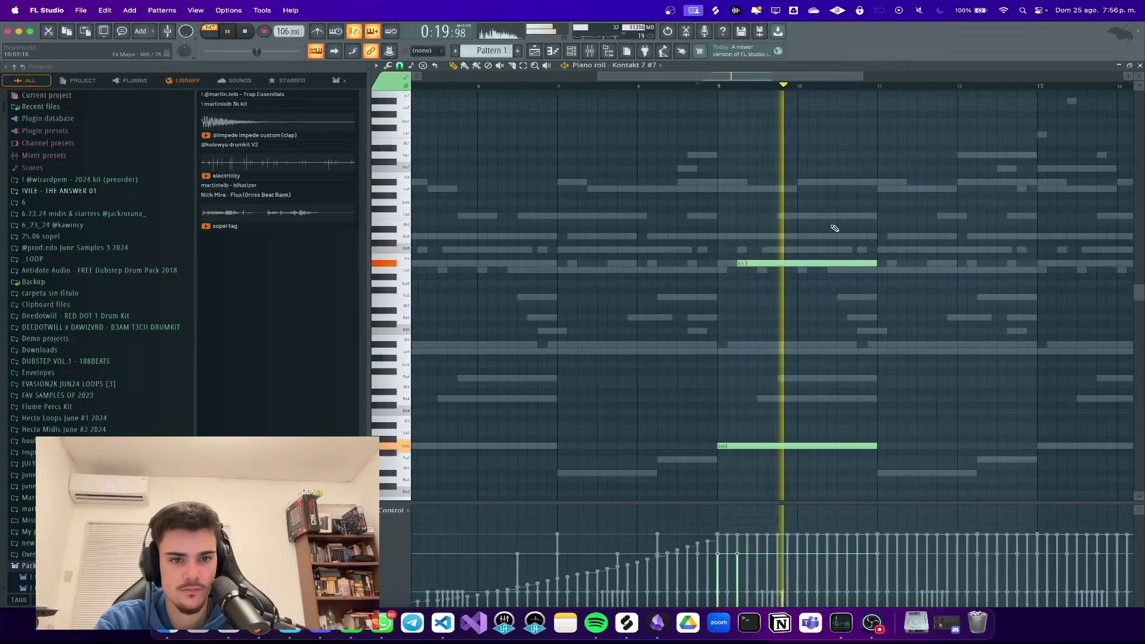
Step: Add a short Re6 note over the last half of bar 10, ending at bar 11 with the other brass notes
left_click(843, 182)
scroll(849, 182, "down", 5)
scroll(918, 182, "up", 2)
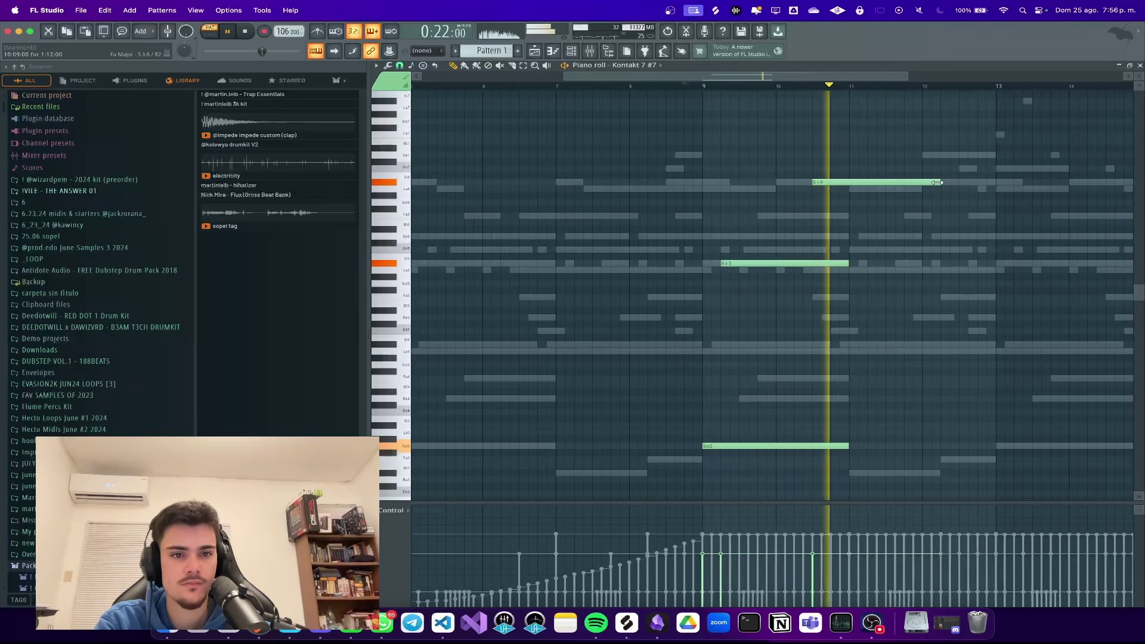
key("space")
left_click_drag(940, 182, 846, 236)
key("space")
scroll(869, 237, "up", 1)
Step: Duplicate the brass phrase to bar 11 and change the copy's bass line to Mib3 followed by Fa3, ending at bar 13
key("ctrl+b")
scroll(875, 282, "down", 2)
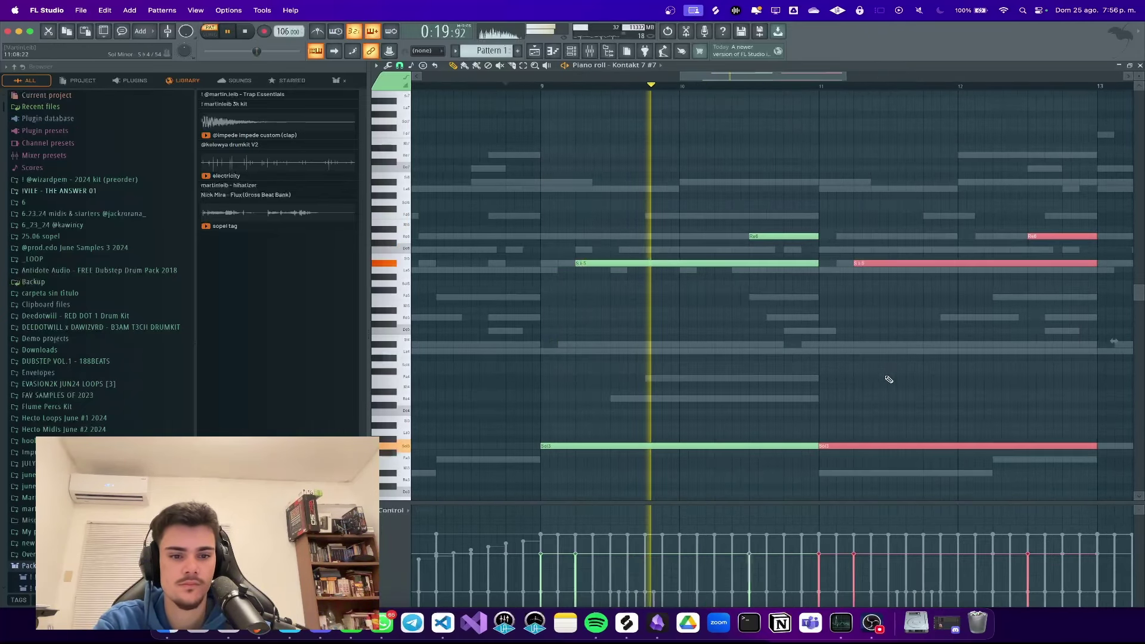
left_click(887, 379)
left_click_drag(853, 446, 824, 473)
scroll(918, 465, "up", 2)
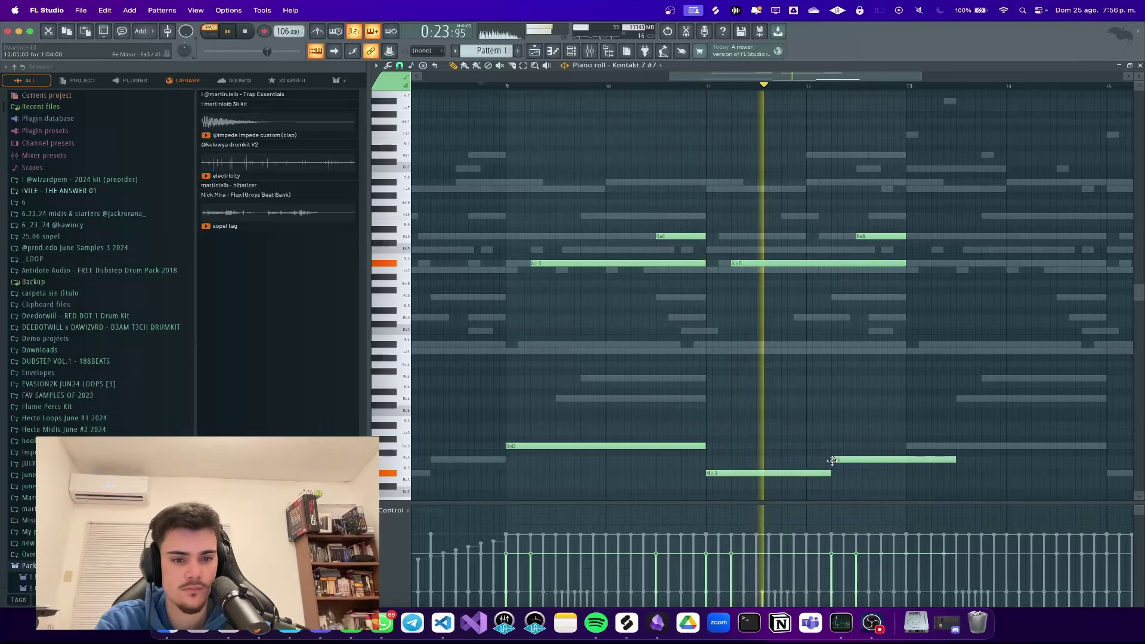
left_click(835, 459)
key("space")
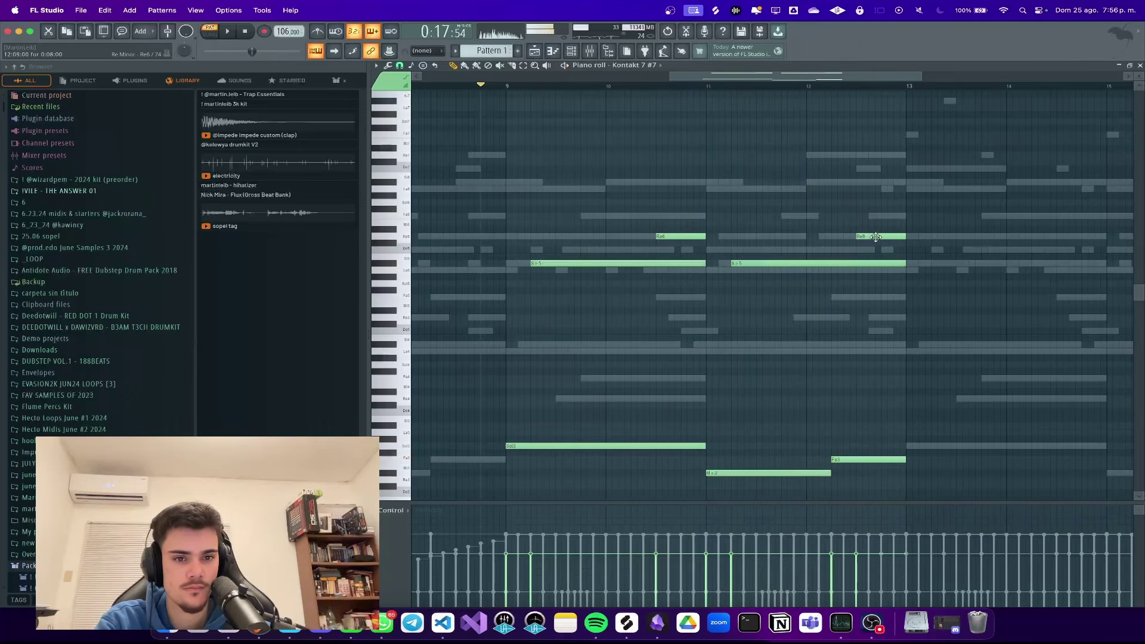
Step: Lower the short Re6 note before bar 13 to Fa5 and duplicate the four-bar brass phrase to bar 13
left_click_drag(874, 238, 876, 300)
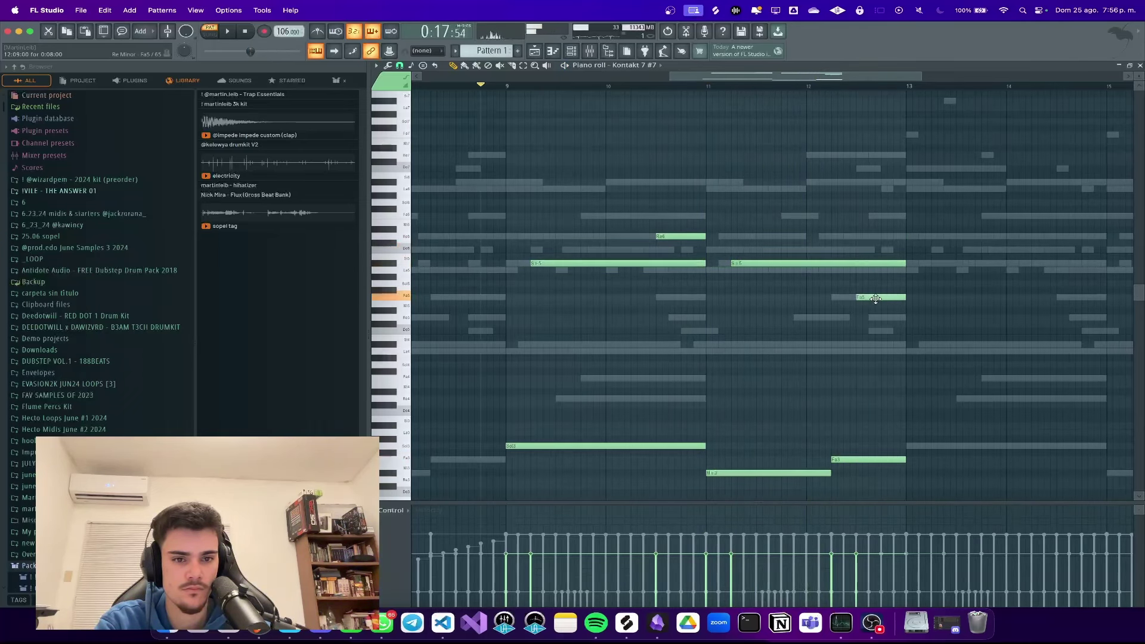
key("space")
scroll(875, 299, "down", 5)
key("super+b")
left_click(933, 328, "super")
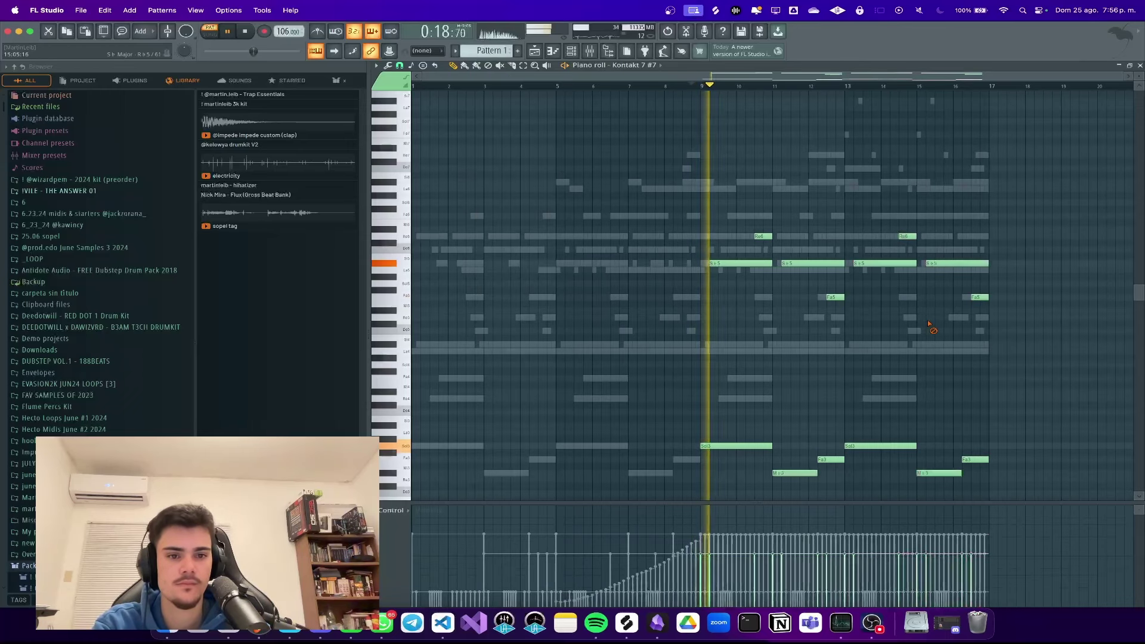
Step: Play back the brass phrase and inspect the level of Kontakt 7 #7 on mixer insert 8
scroll(922, 319, "up", 2)
key("F6")
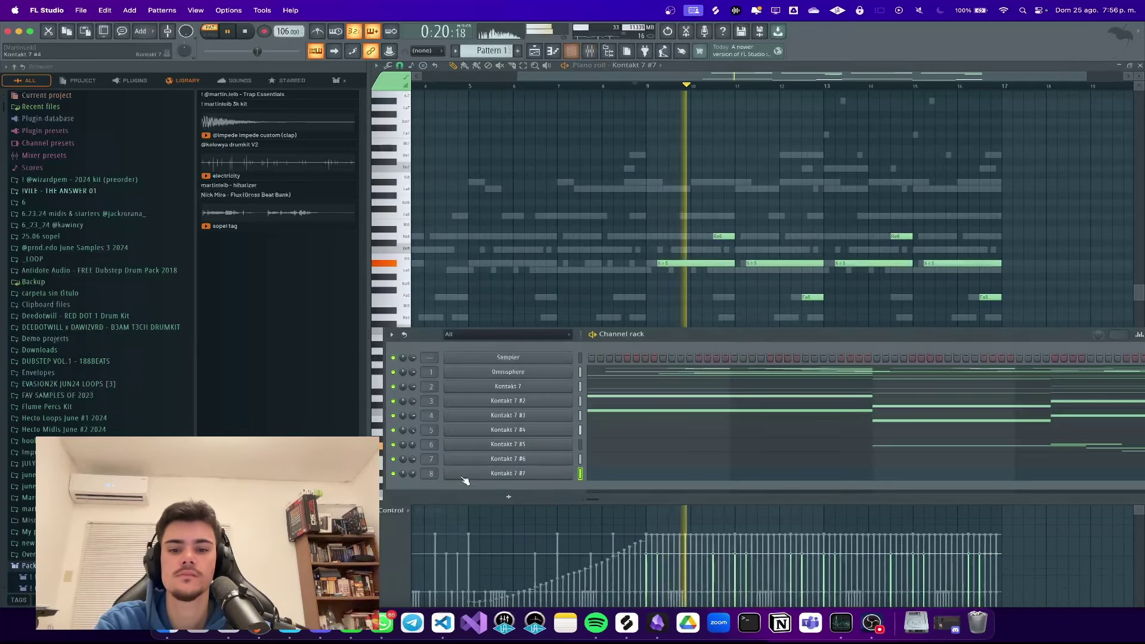
double_click(428, 475)
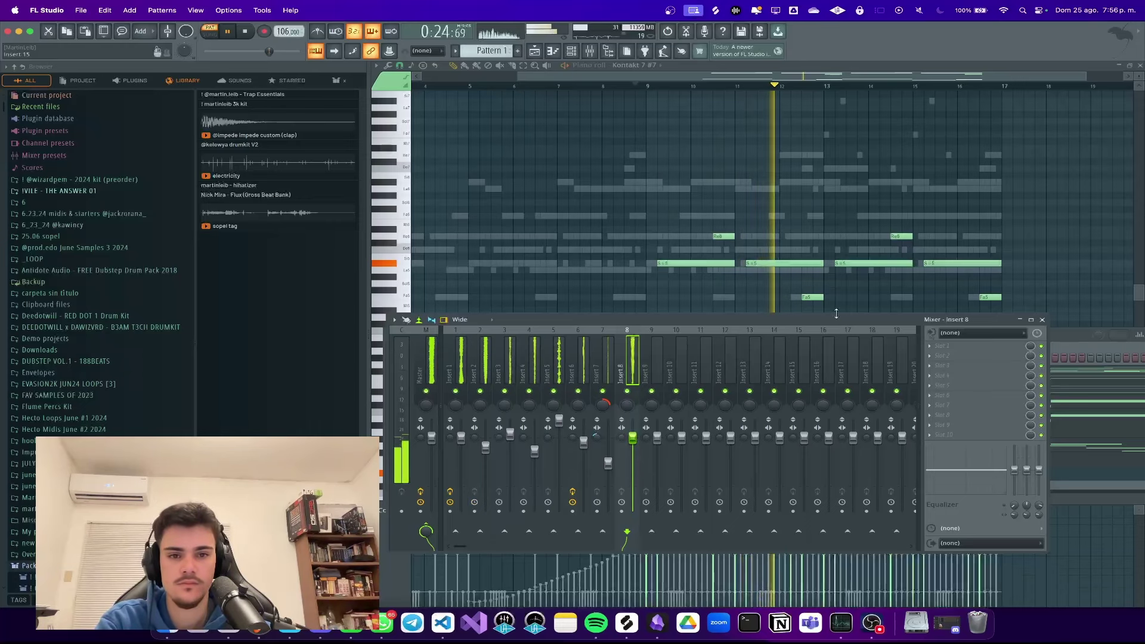
key("F7")
key("space")
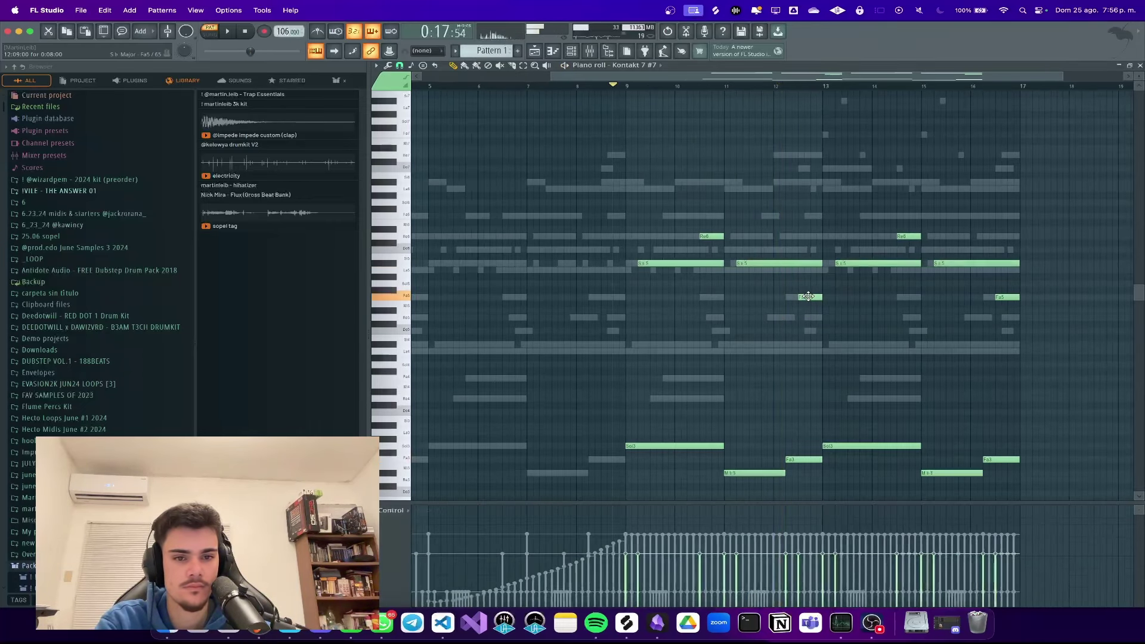
Step: Raise the two short Fa5 brass notes before bars 13 and 17 to La5
left_click_drag(808, 297, 810, 269)
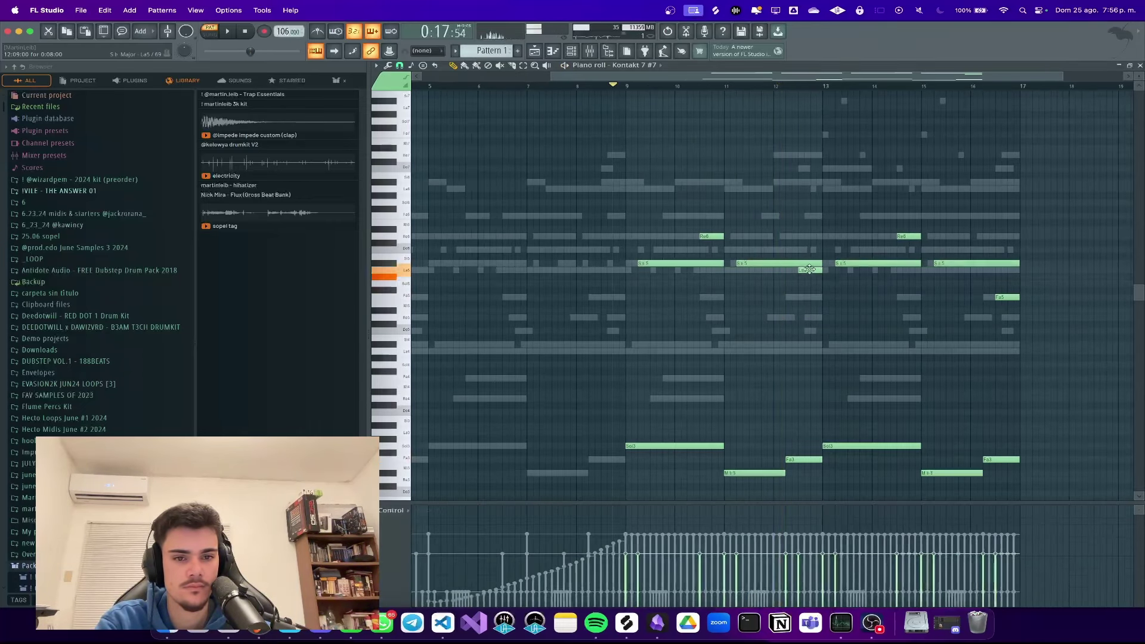
key("space")
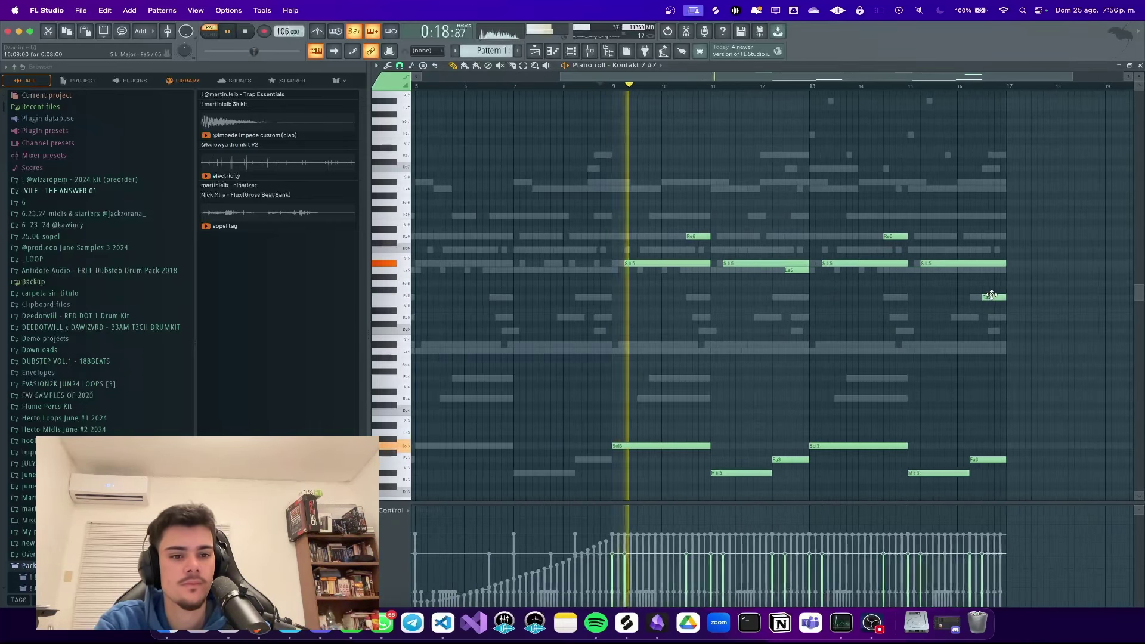
left_click_drag(993, 296, 991, 269)
scroll(931, 278, "down", 3)
Step: Add another Kontakt 7 instrument channel and switch it to the classic view with the library list
left_click(572, 52)
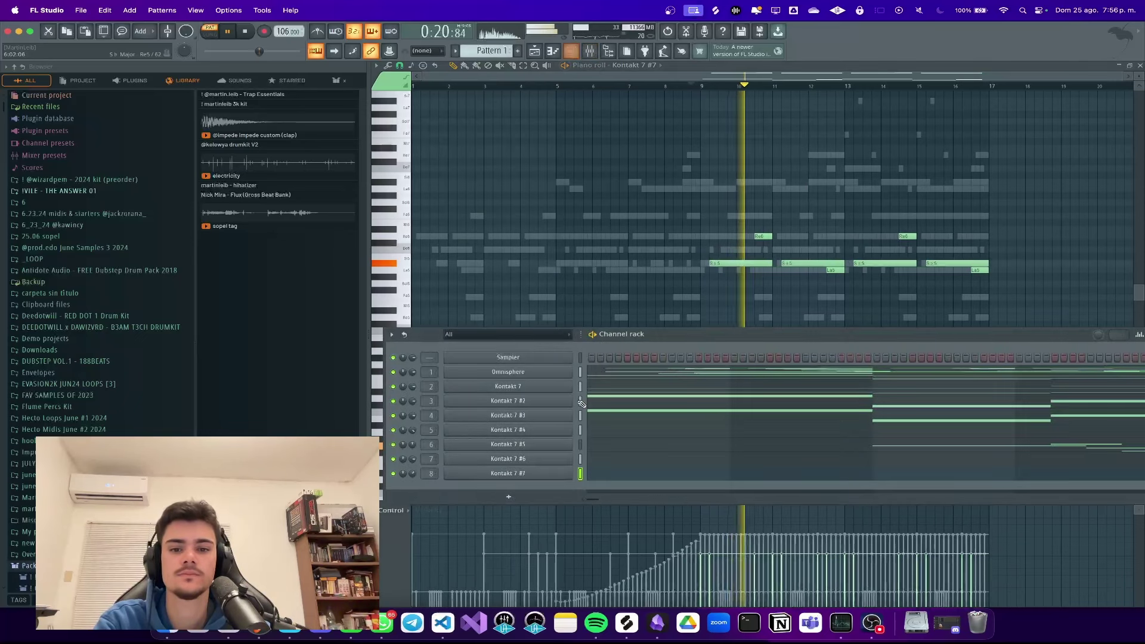
left_click(509, 496)
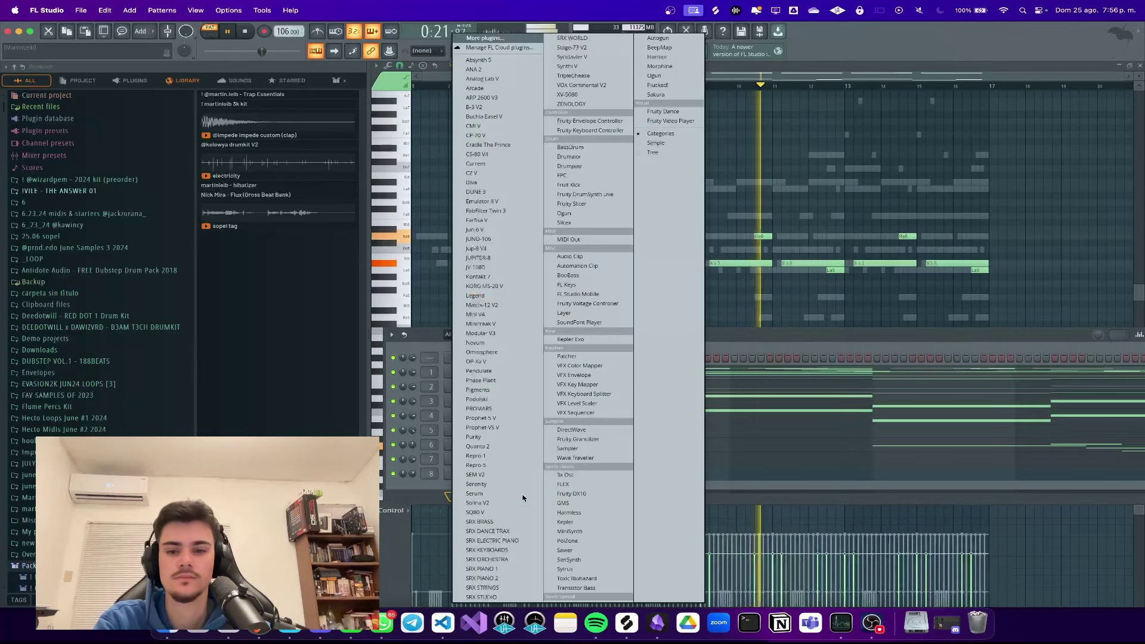
left_click(500, 278)
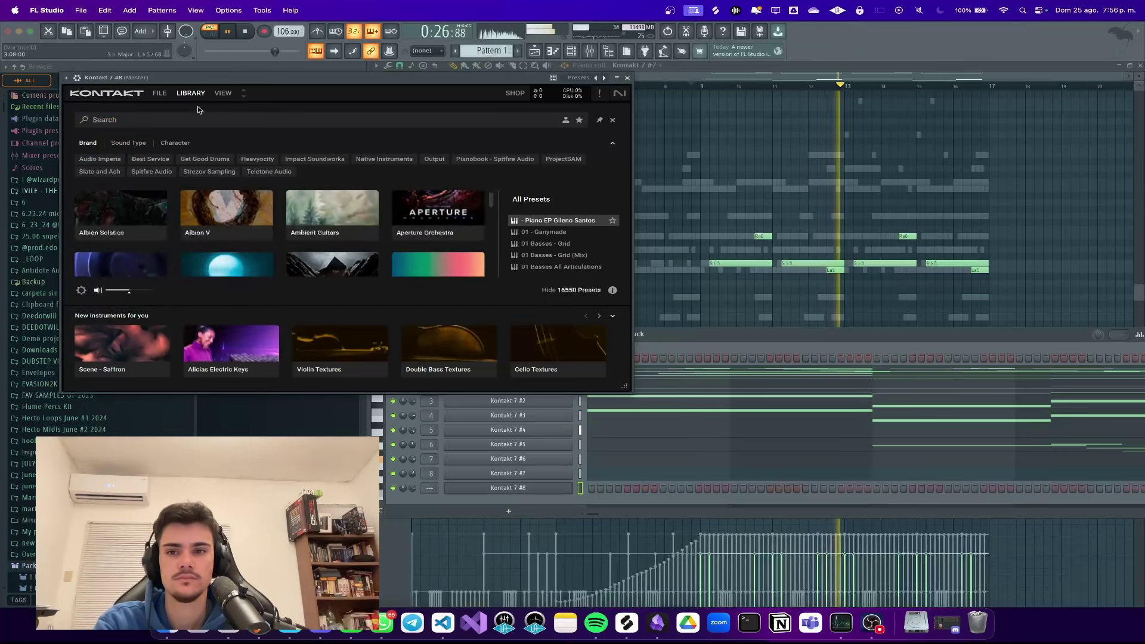
left_click(222, 93)
left_click(221, 107)
Step: Look through the instrument libraries in Kontakt 7 #8 for a further layer
scroll(147, 264, "up", 10)
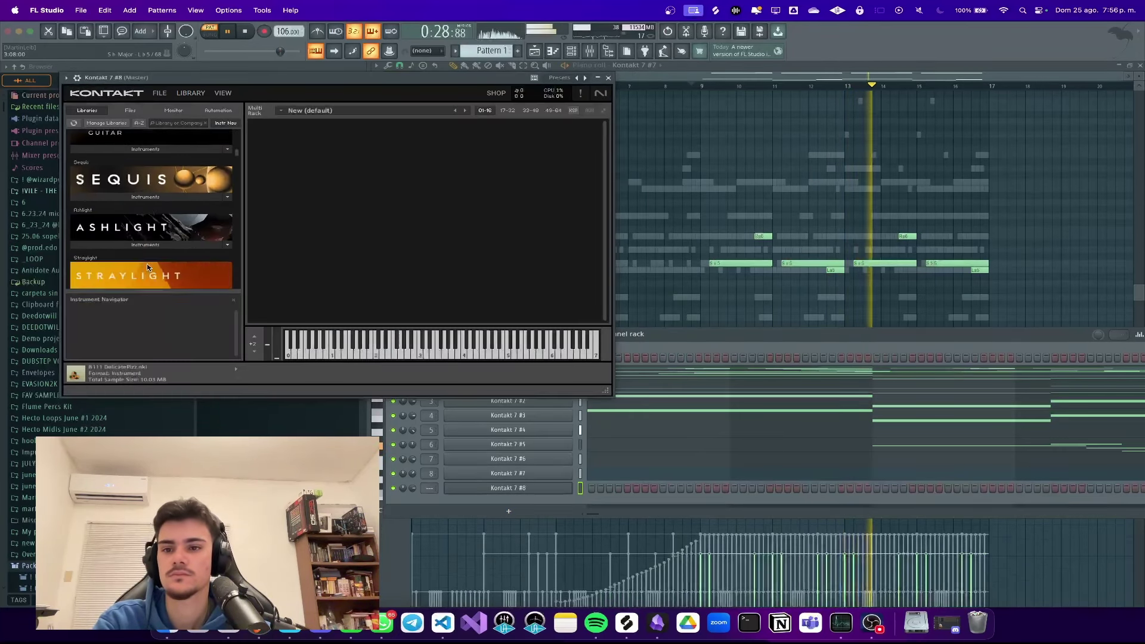
scroll(149, 251, "down", 15)
key("space")
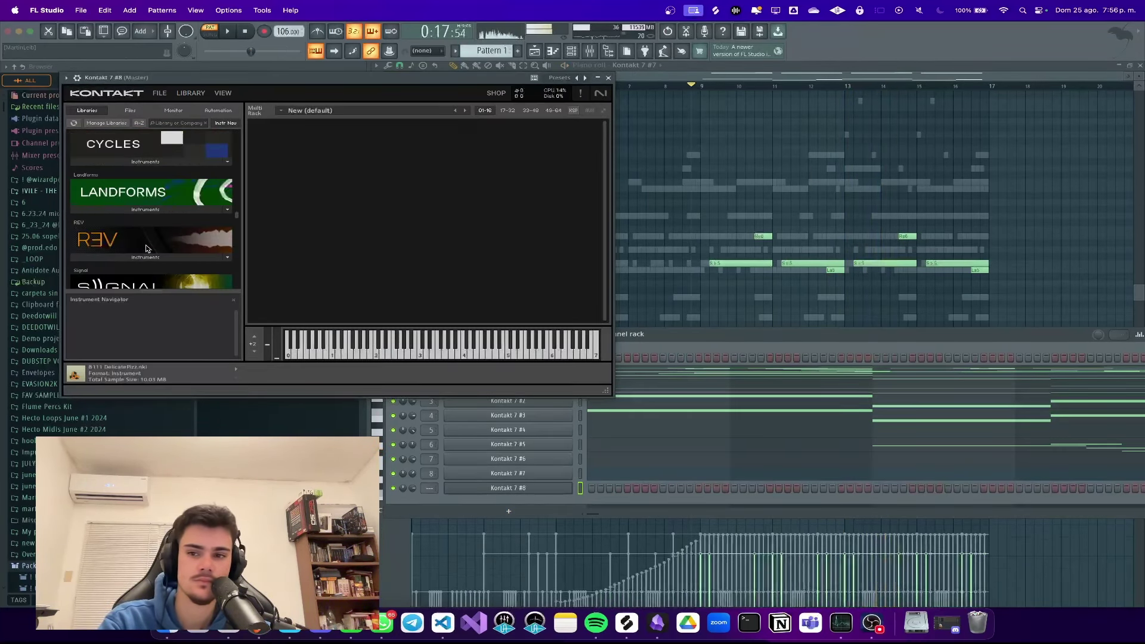
scroll(147, 248, "down", 3)
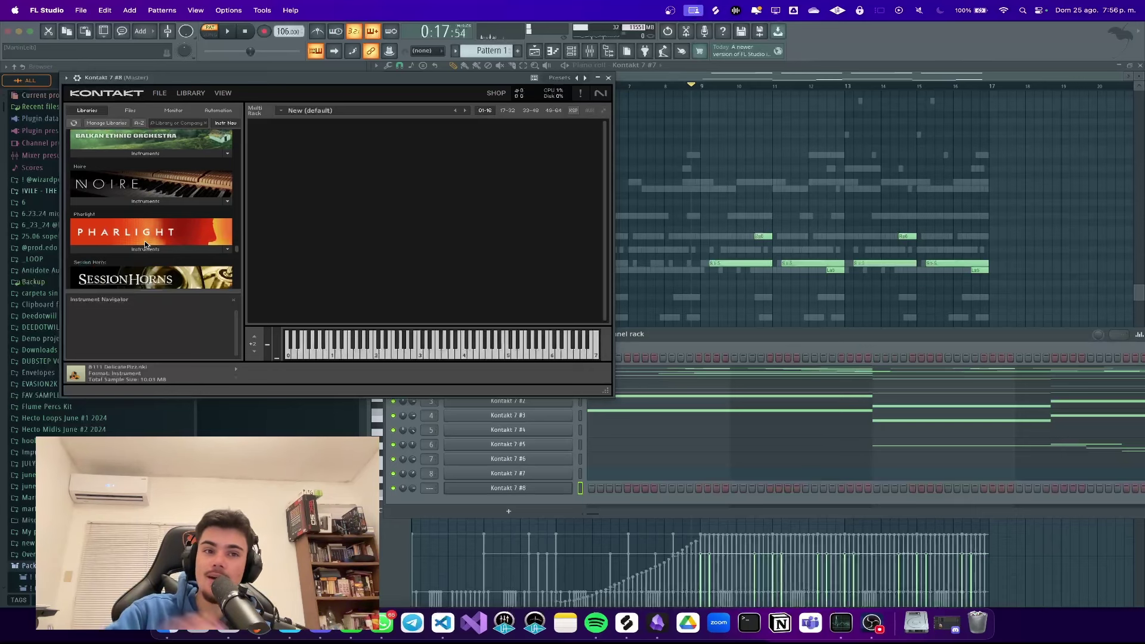
left_click_drag(286, 78, 271, 201)
key("F6")
scroll(602, 173, "down", 3)
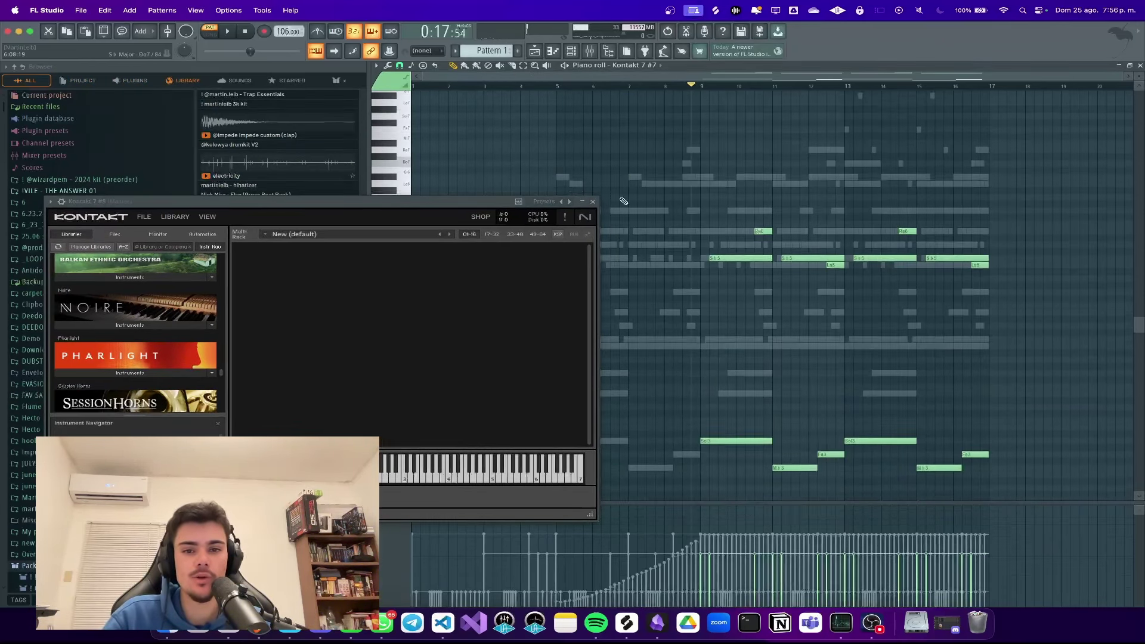
left_click(592, 202)
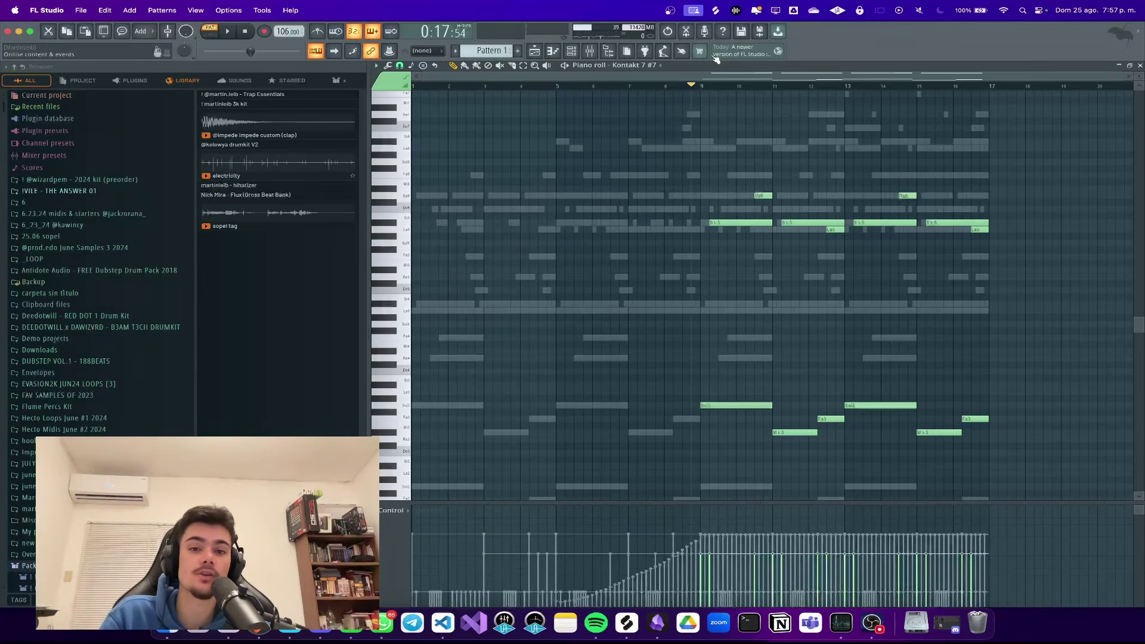
left_click(577, 51)
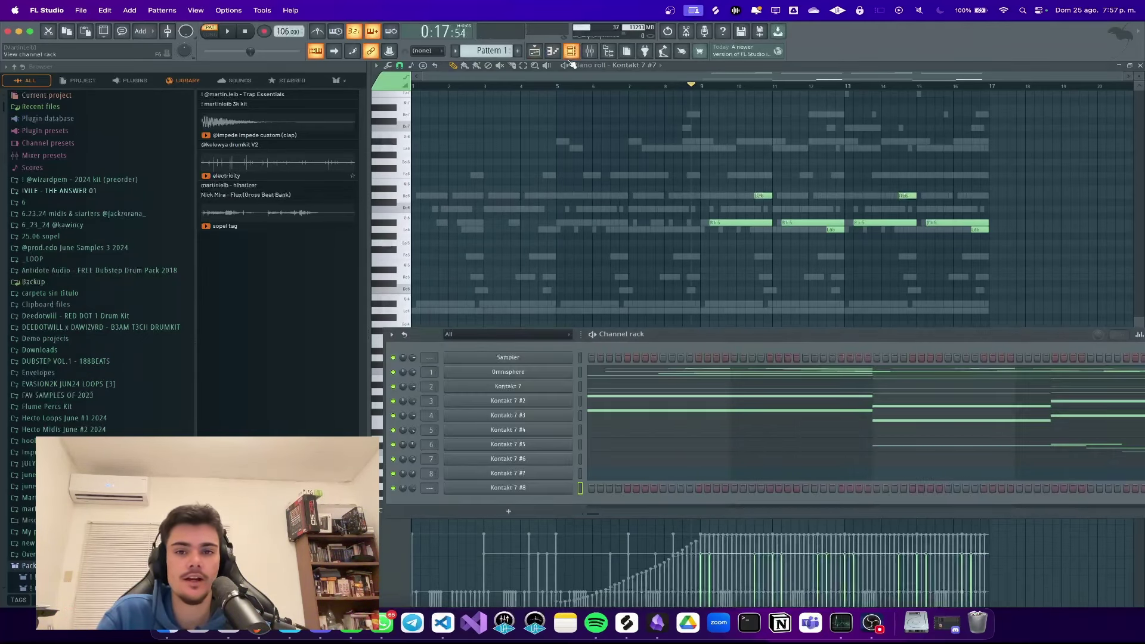
Step: Search the Kontakt 7 #8 libraries for "vocalise" and list the instrument folders of Vocalise Gravity Pack 02
left_click(518, 486)
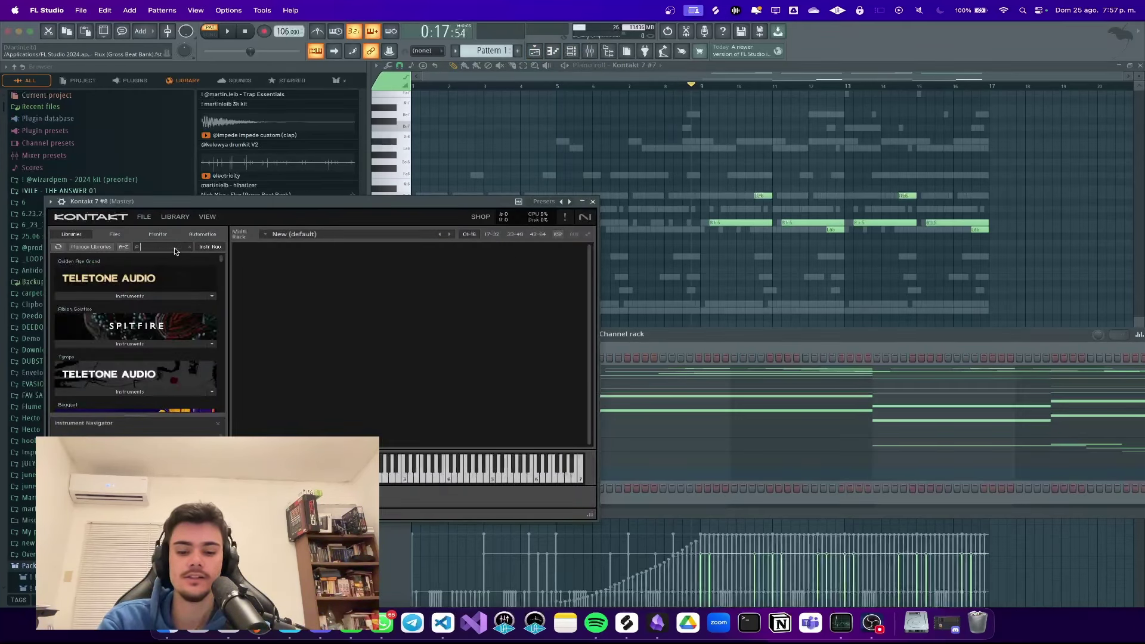
type("vocalise")
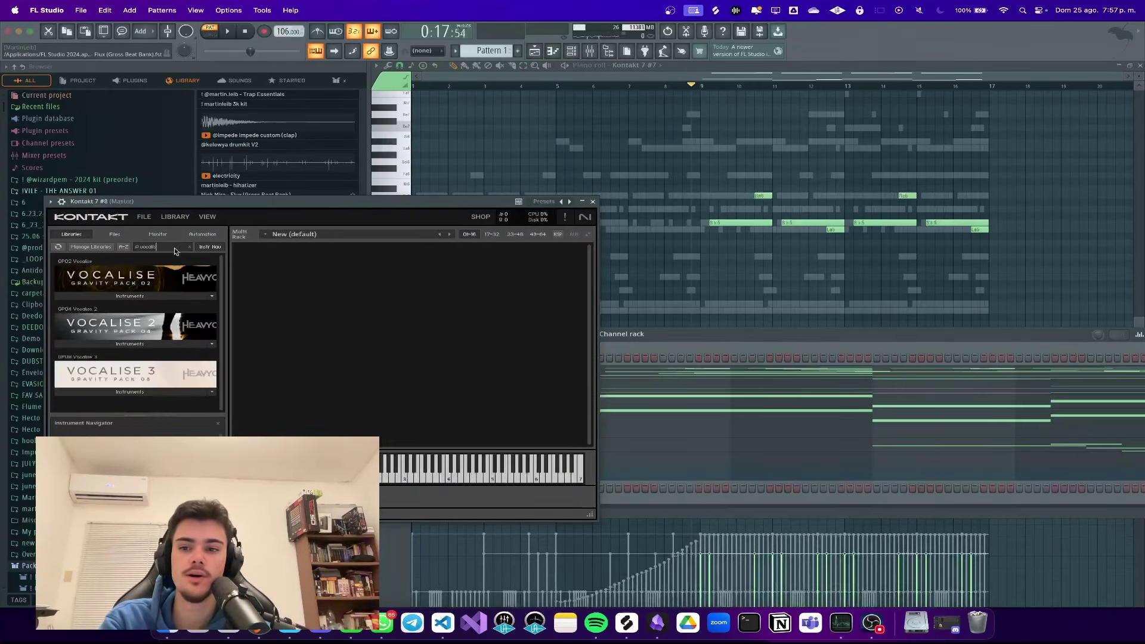
left_click(152, 296)
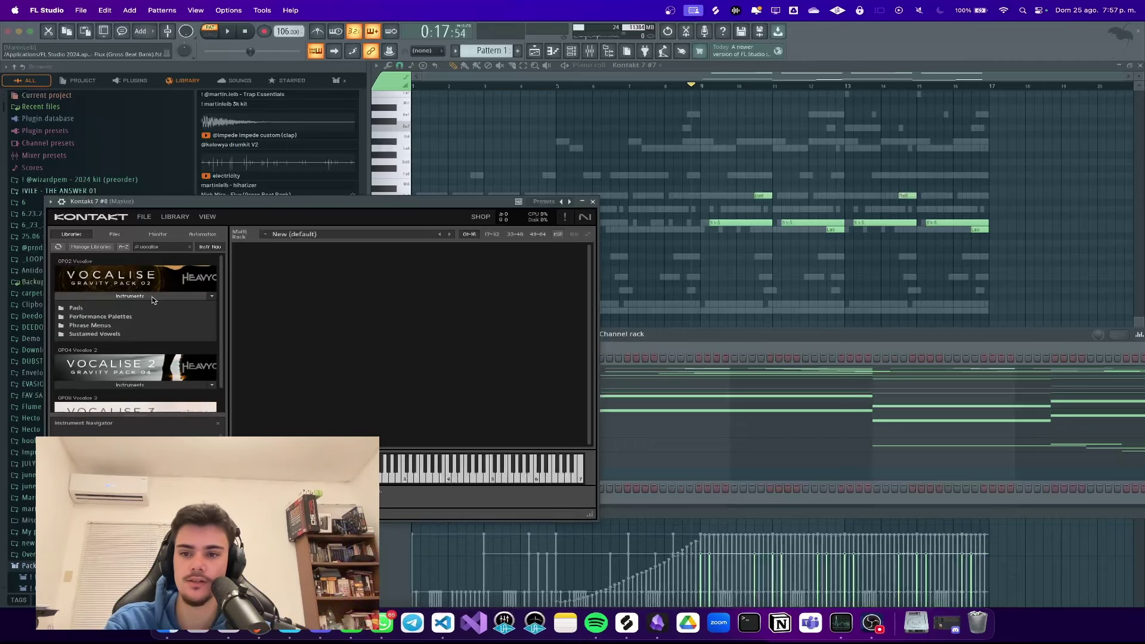
left_click(421, 67)
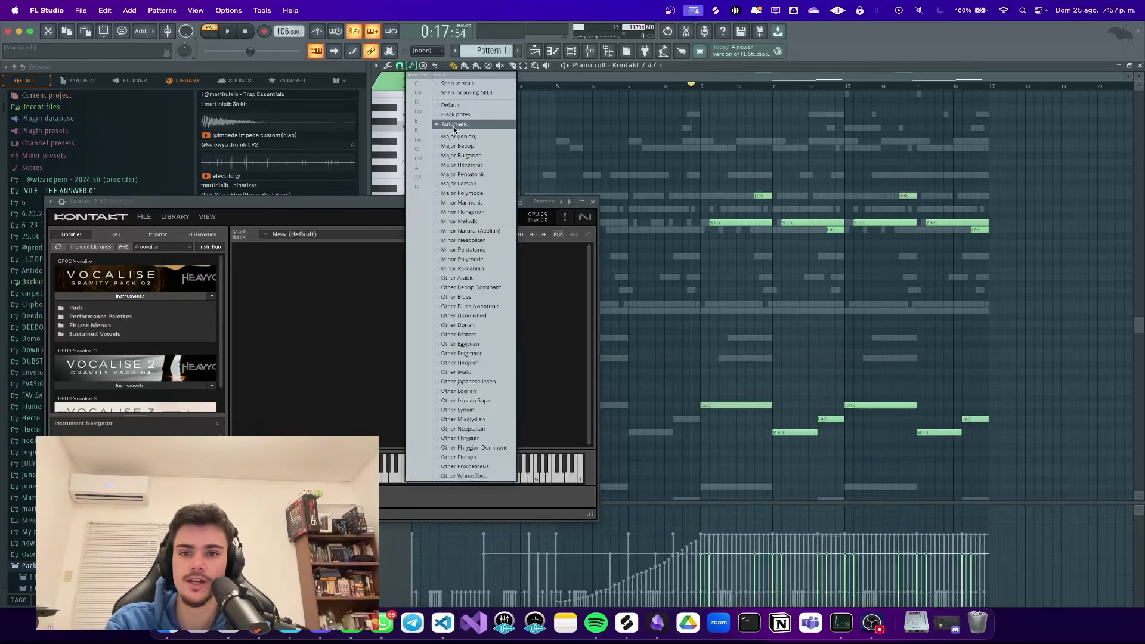
left_click(452, 124)
left_click_drag(444, 204, 433, 252)
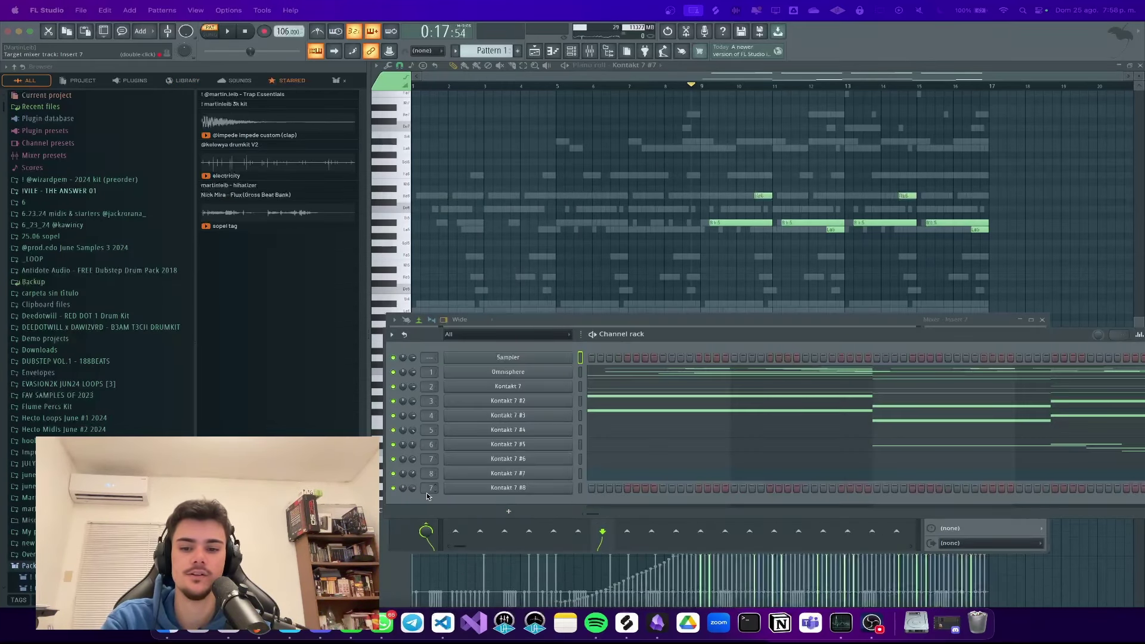
Step: Load F# Minor Phrase Menu from Vocalise Gravity Pack 02 into Kontakt 7 #8 and set its tune to 1.00
left_click(485, 489)
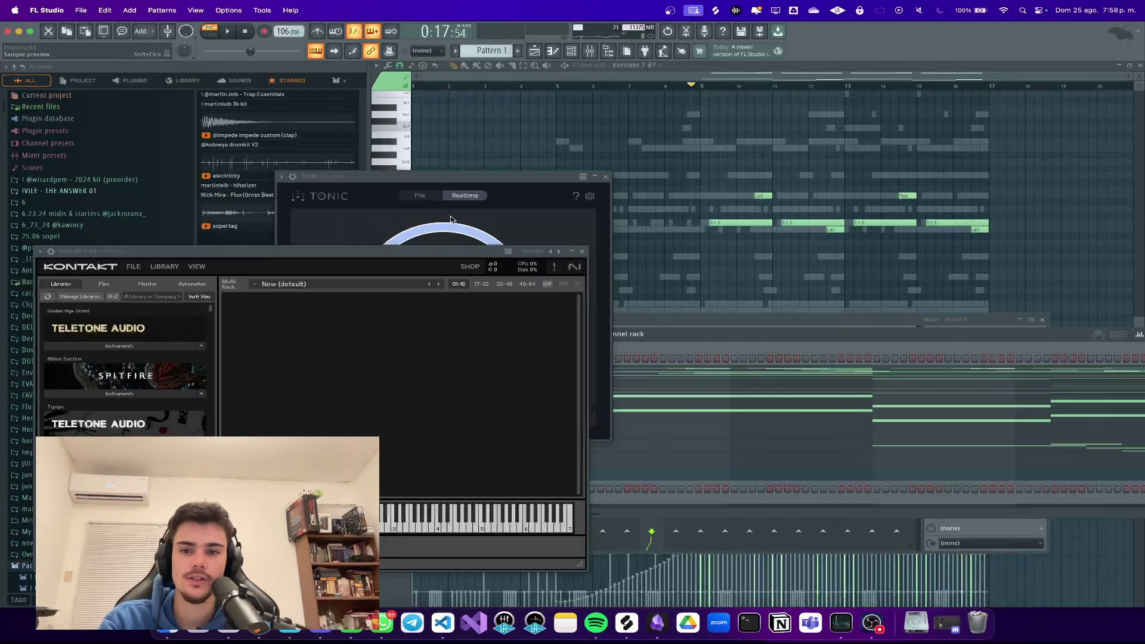
left_click_drag(289, 251, 509, 176)
left_click(368, 222)
type("v")
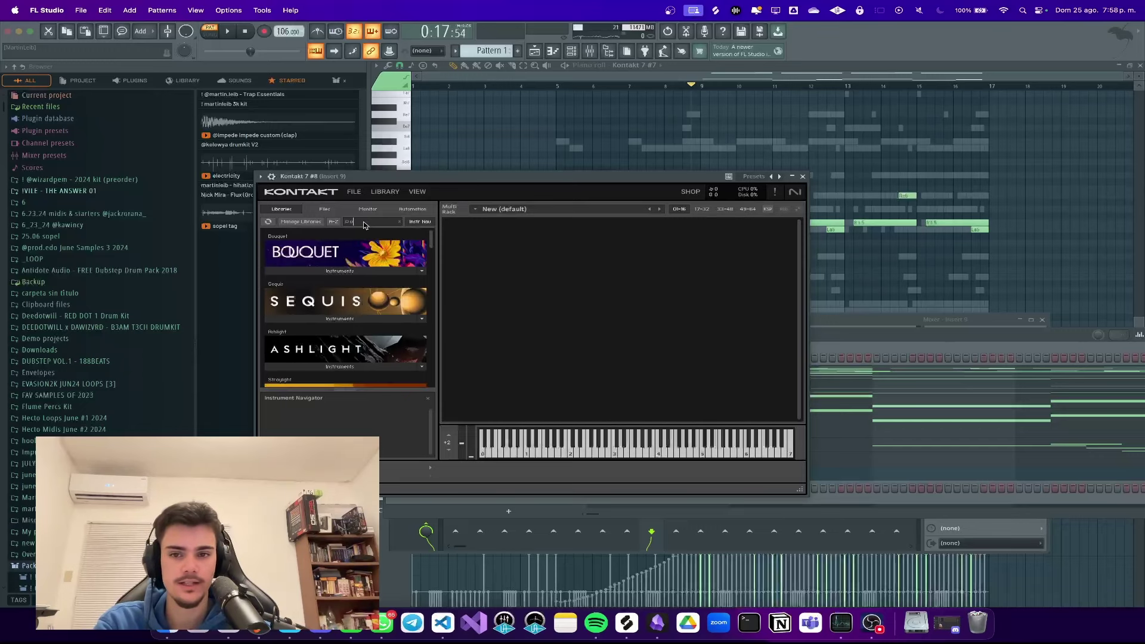
type("ocalise")
left_click(339, 271)
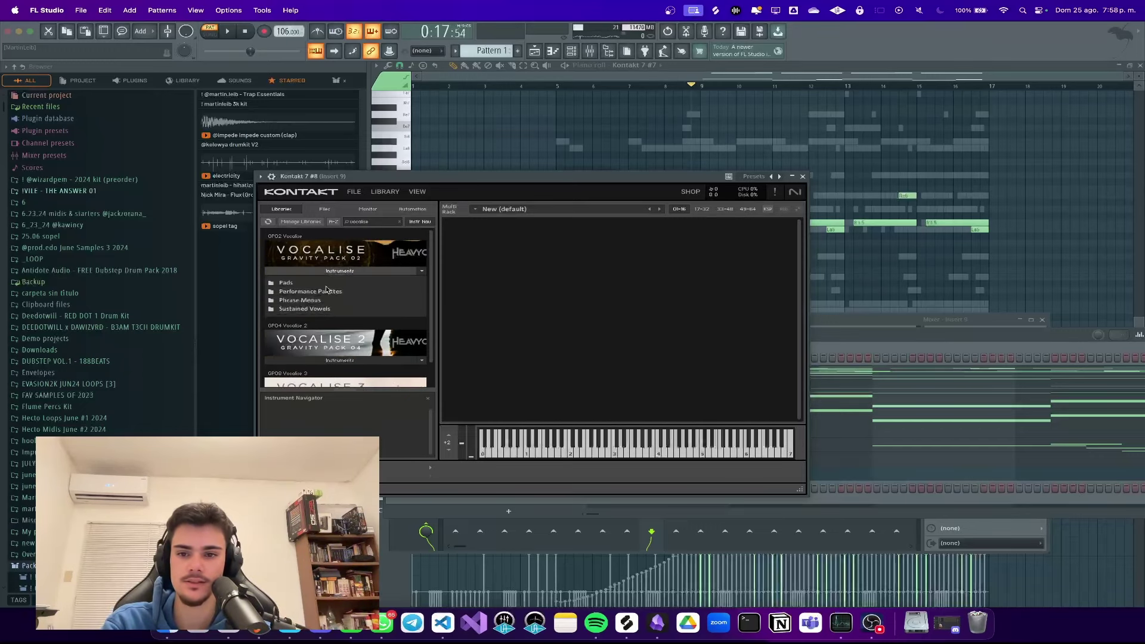
left_click(320, 302)
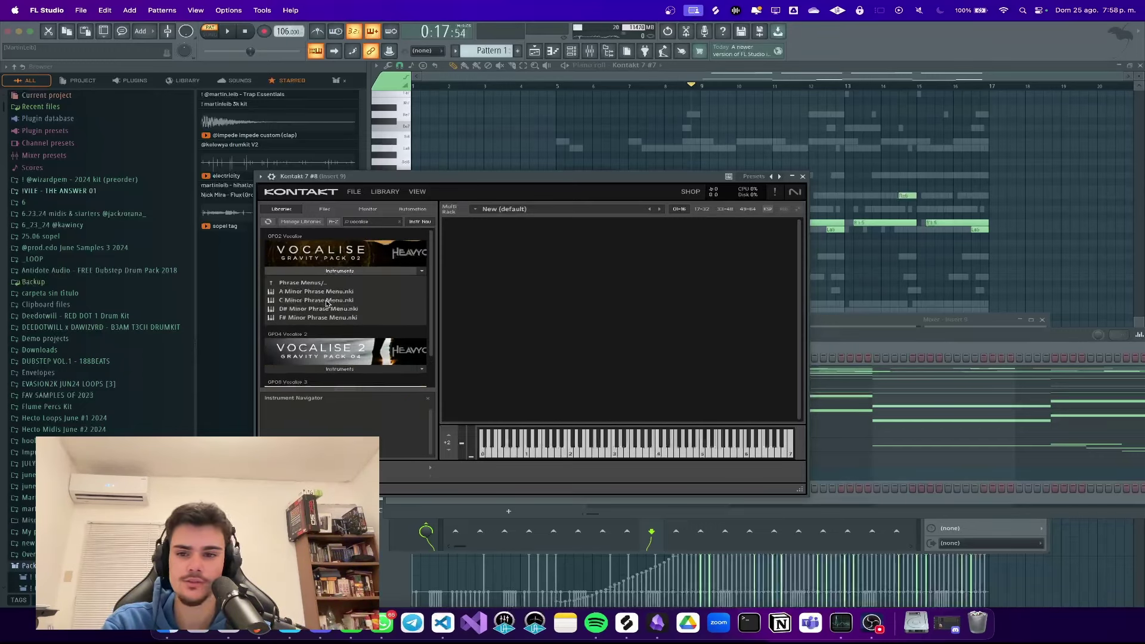
left_click(322, 320)
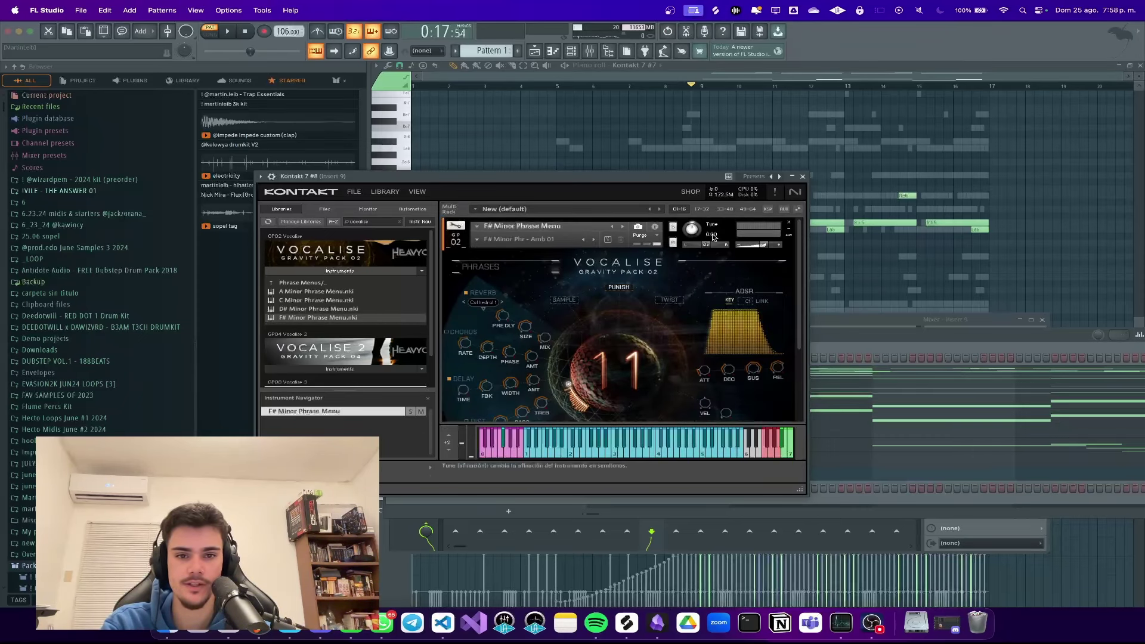
double_click(712, 235)
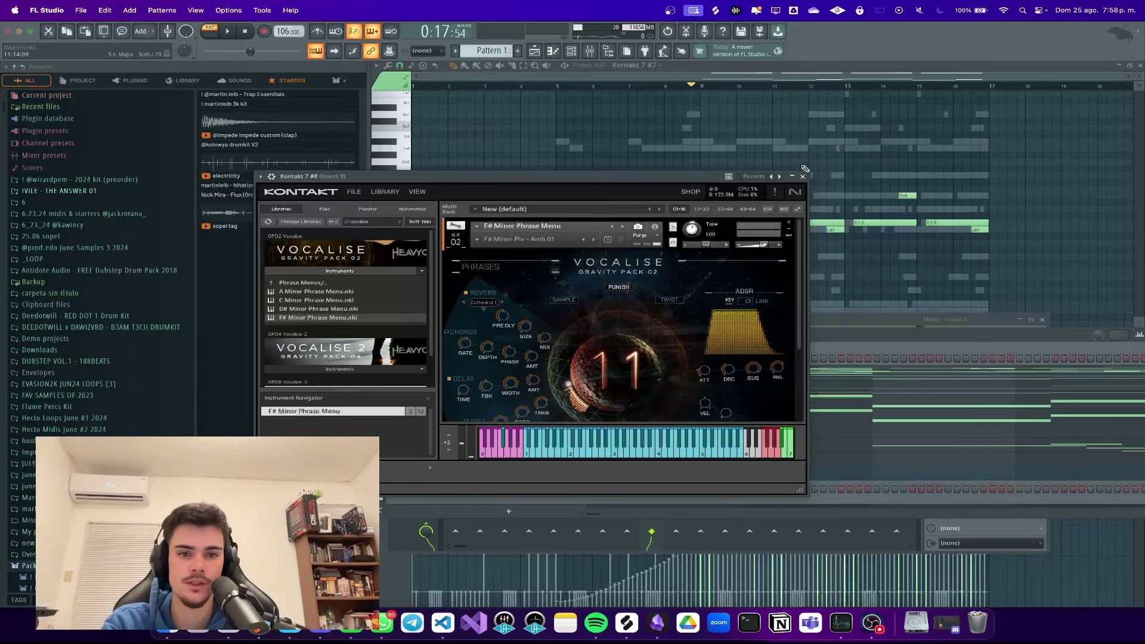
left_click(802, 176)
left_click(605, 176)
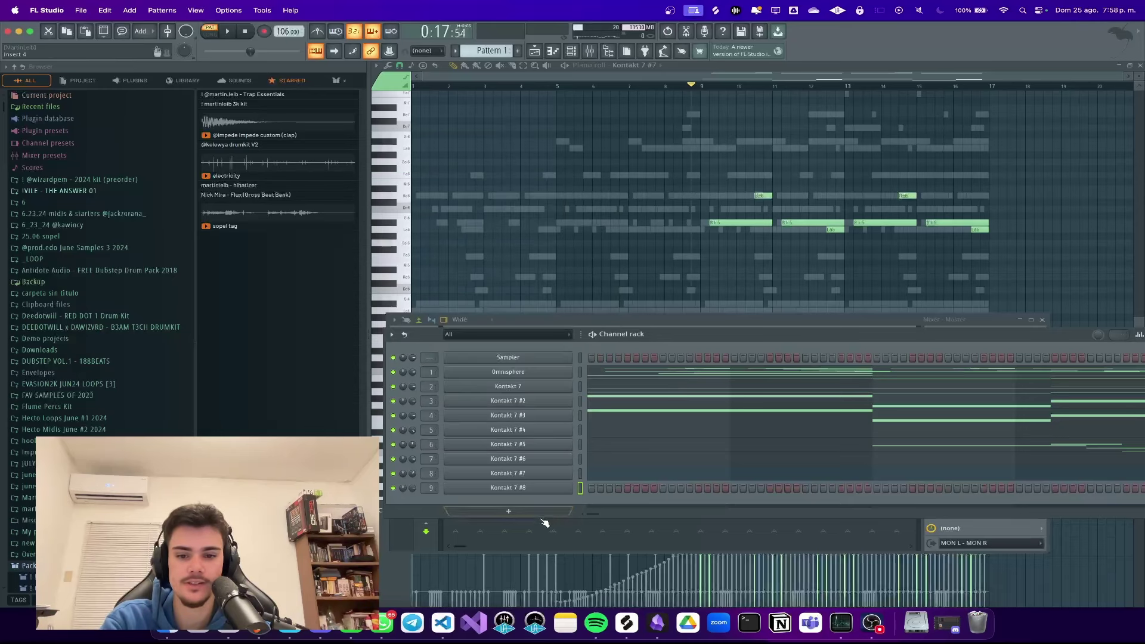
Step: Enter a two-bar Sib5 note at bar 9 in the Kontakt 7 #8 piano roll and slightly lower mixer insert 9
right_click(573, 471)
left_click(593, 472)
scroll(697, 339, "up", 2)
left_click(680, 223)
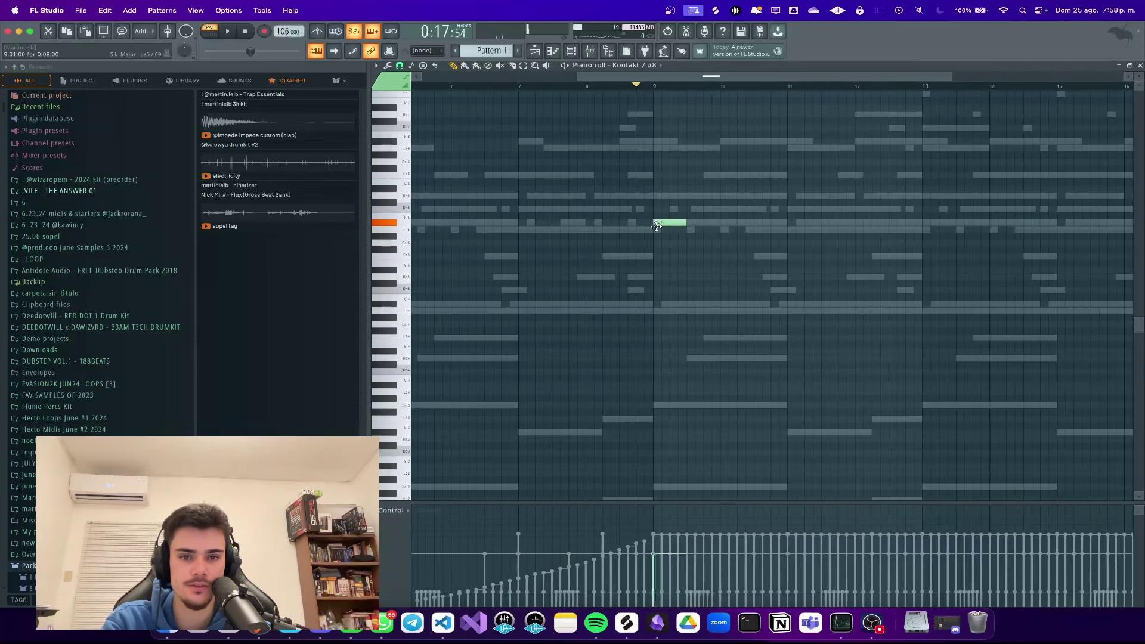
key("space")
left_click_drag(683, 224, 781, 222)
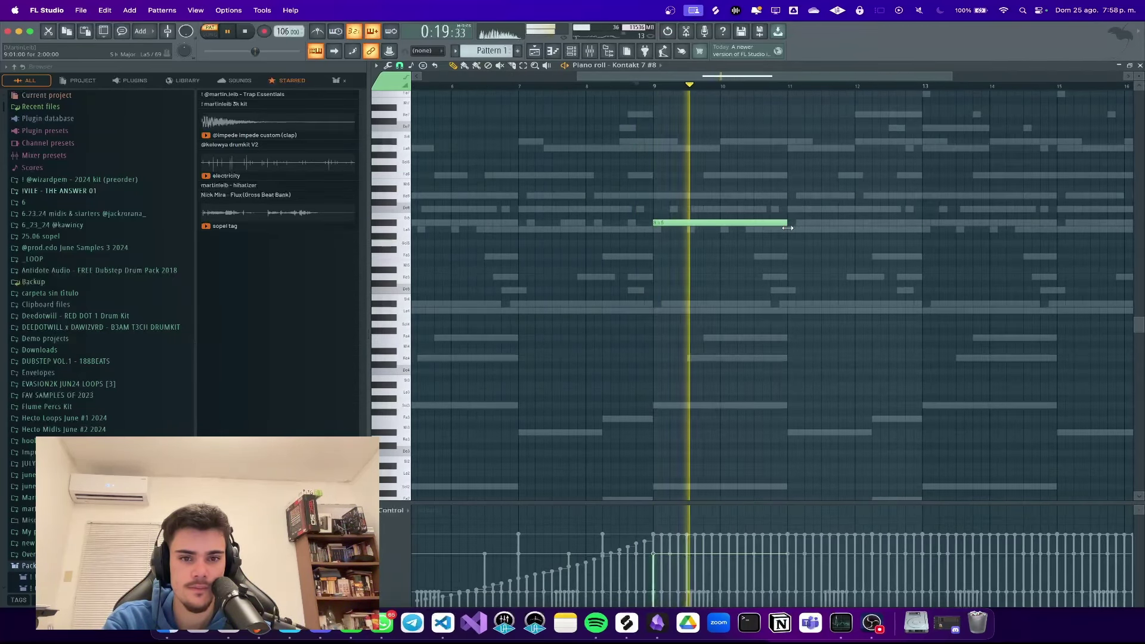
scroll(781, 222, "up", 1)
key("F9")
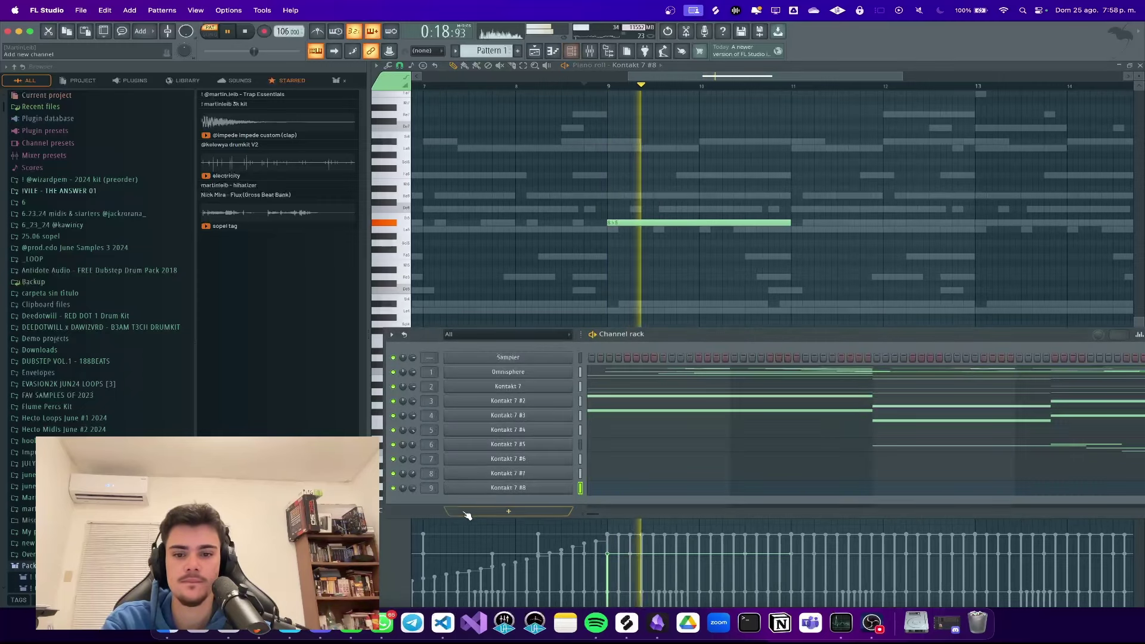
left_click_drag(656, 445, 656, 451)
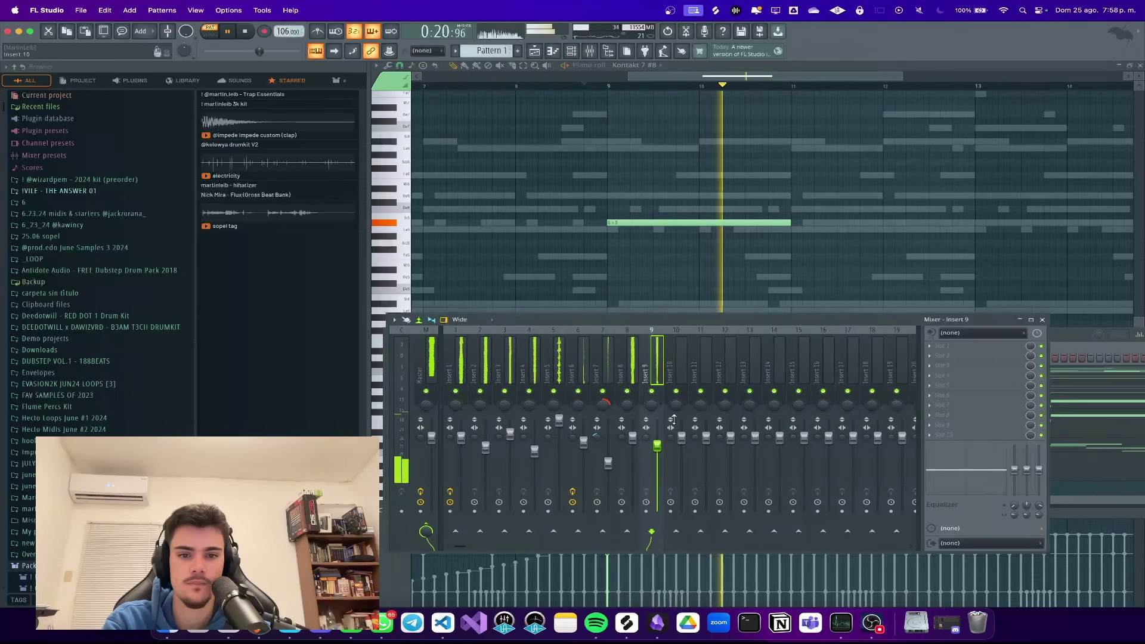
Step: Try a second two-bar vocal note at bar 11, first on Re6 and then on a higher pitch
left_click(806, 216)
scroll(802, 207, "up", 3)
left_click(789, 196)
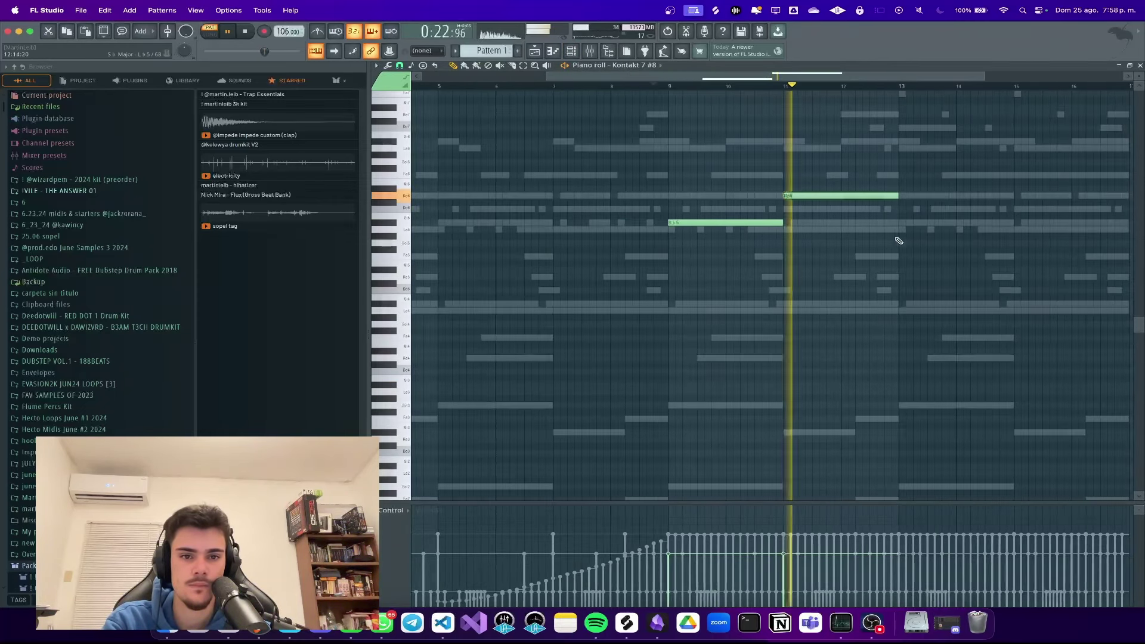
key("space")
left_click_drag(666, 194, 662, 155)
right_click(662, 154)
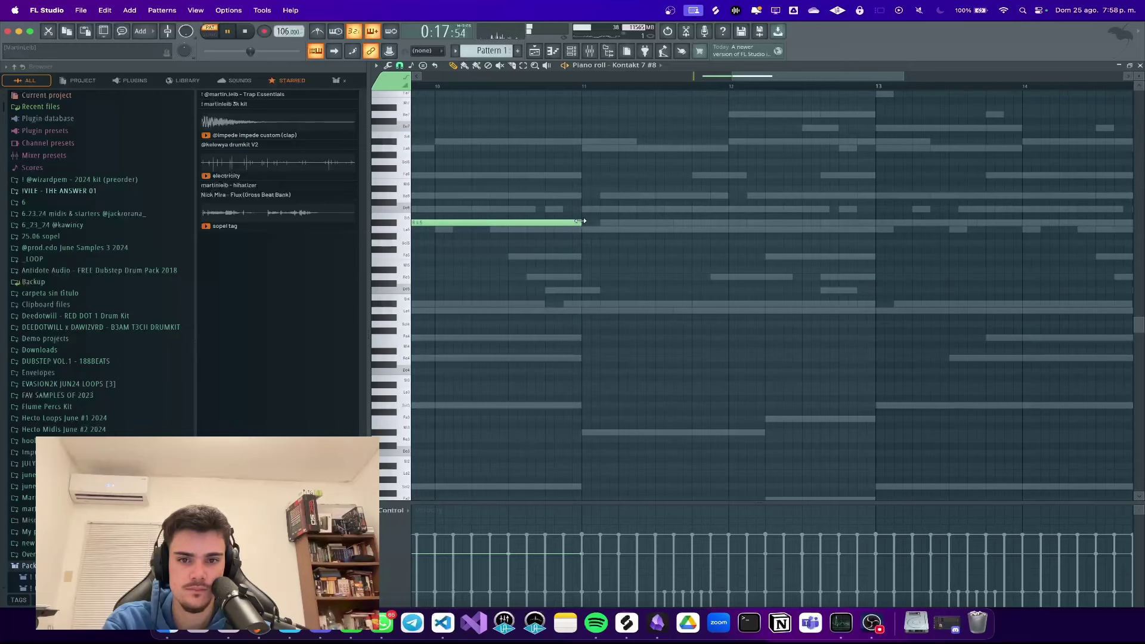
Step: Extend the Sib5 vocal note to four bars and duplicate it to bar 13, ending at bar 17
scroll(873, 248, "down", 5)
key("super+b")
scroll(941, 281, "up", 1)
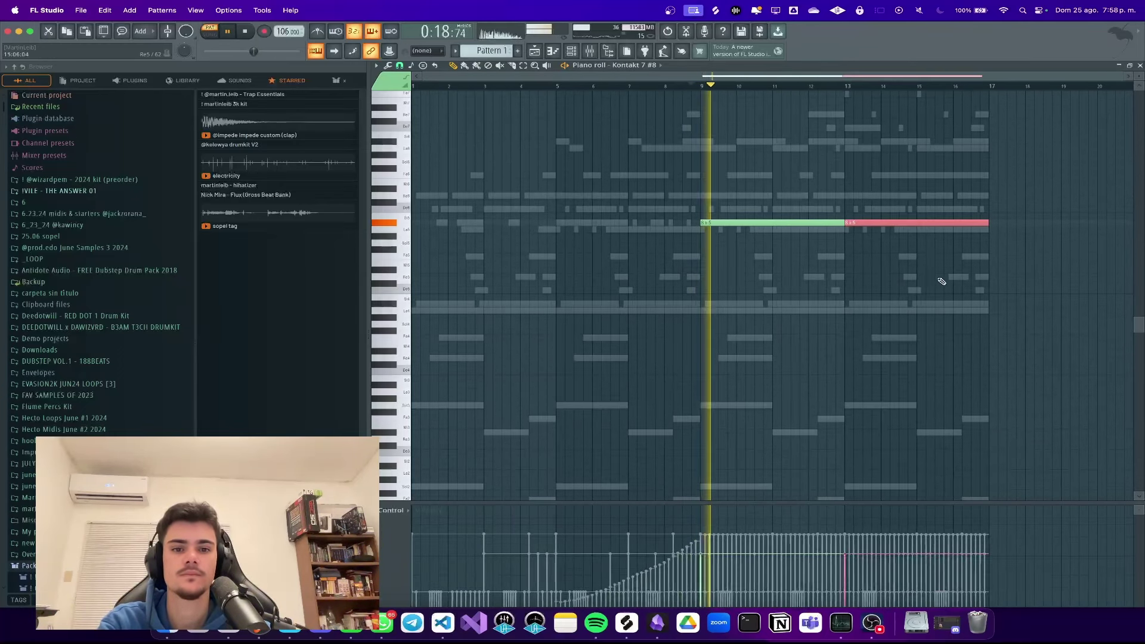
Step: Fine-tune the volume of mixer insert 9 during playback and deselect the duplicated vocal note
left_click(590, 52)
left_click_drag(657, 446, 657, 440)
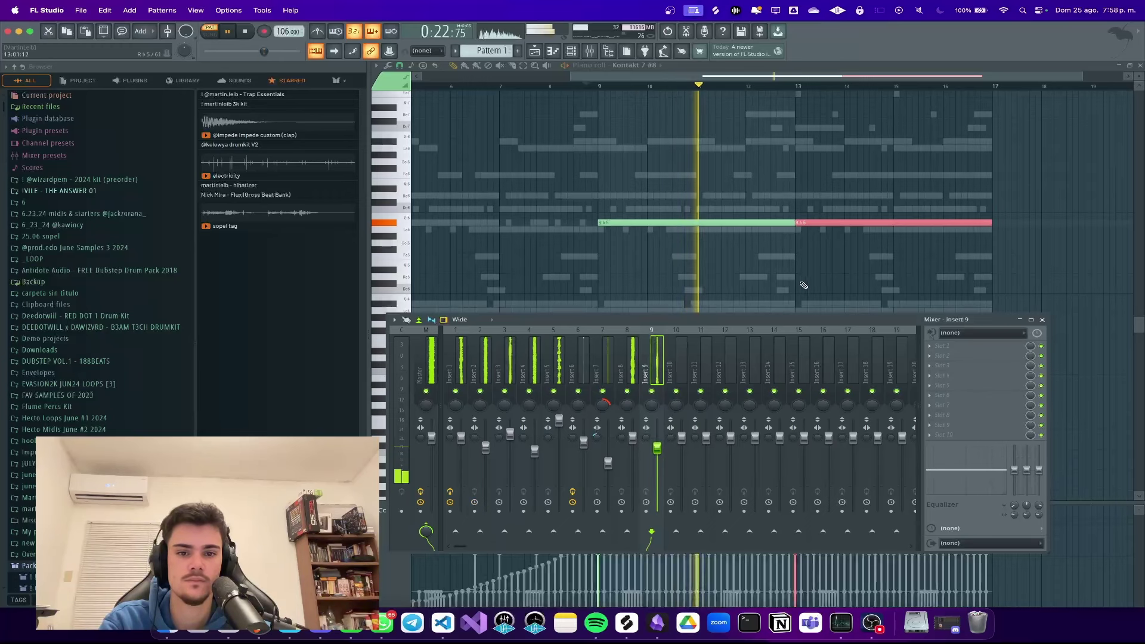
left_click(835, 281, "super")
scroll(861, 278, "up", 2)
left_click(574, 51)
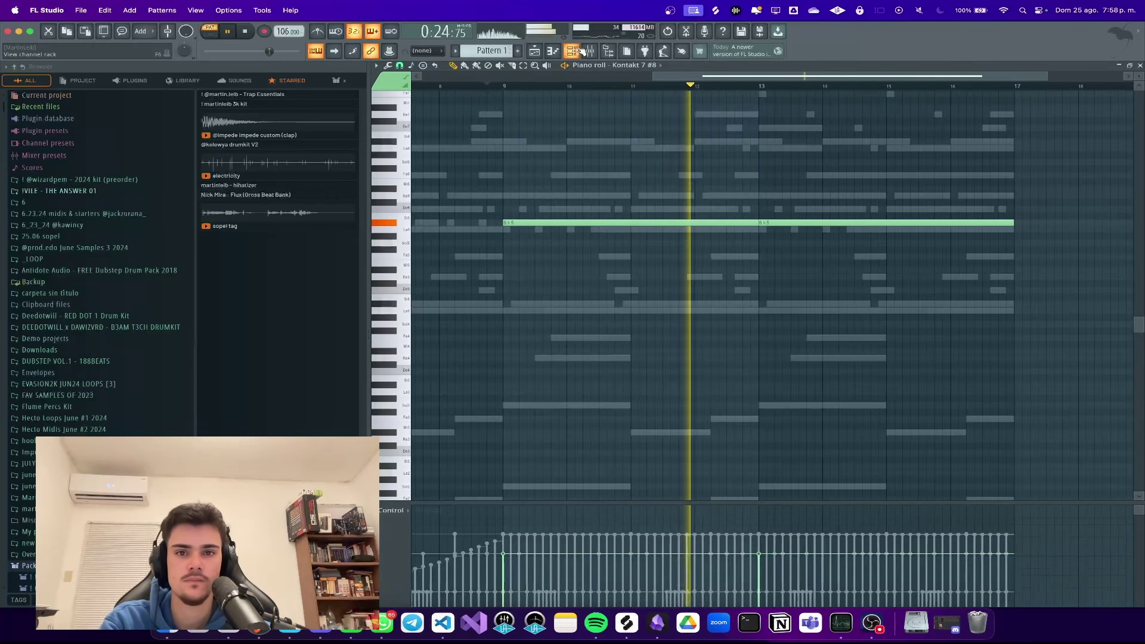
Step: Add a La6 vocal note at bar 15 in the Kontakt 7 #8 piano roll and shorten it to two bars
left_click(589, 51)
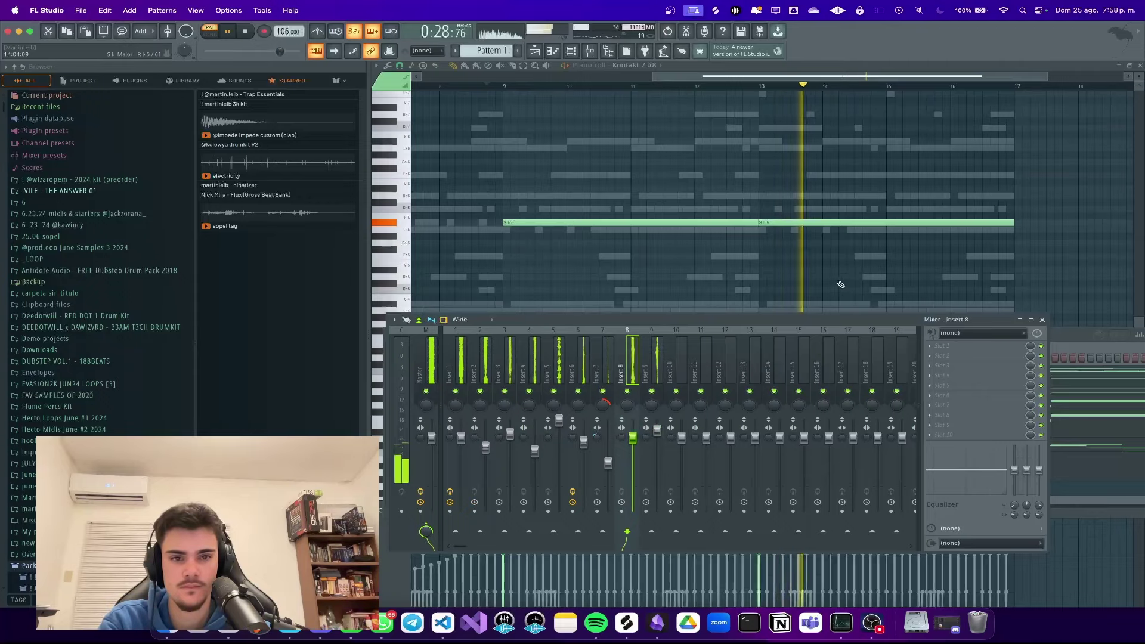
left_click(826, 304)
scroll(828, 323, "up", 2)
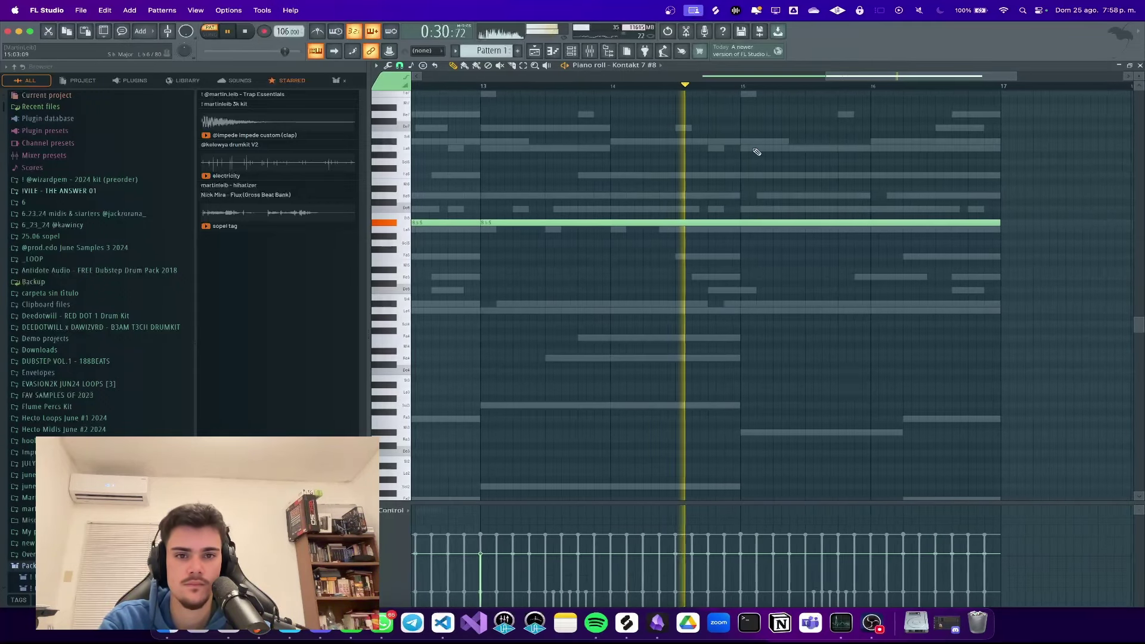
left_click(742, 146)
scroll(769, 149, "down", 4)
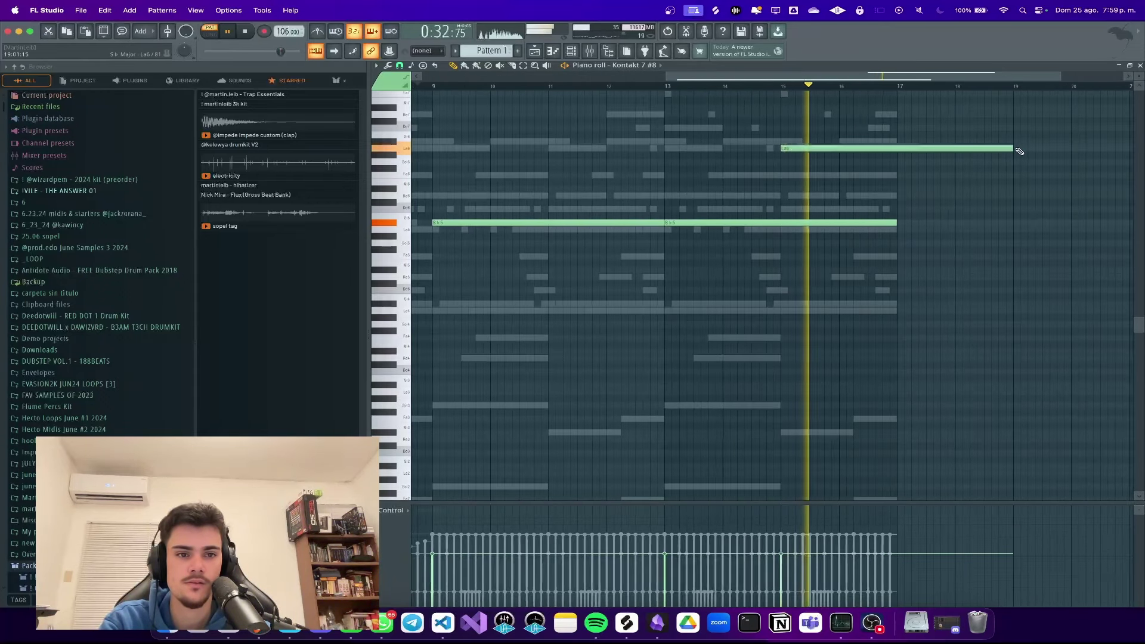
left_click_drag(1013, 148, 885, 148)
key("space")
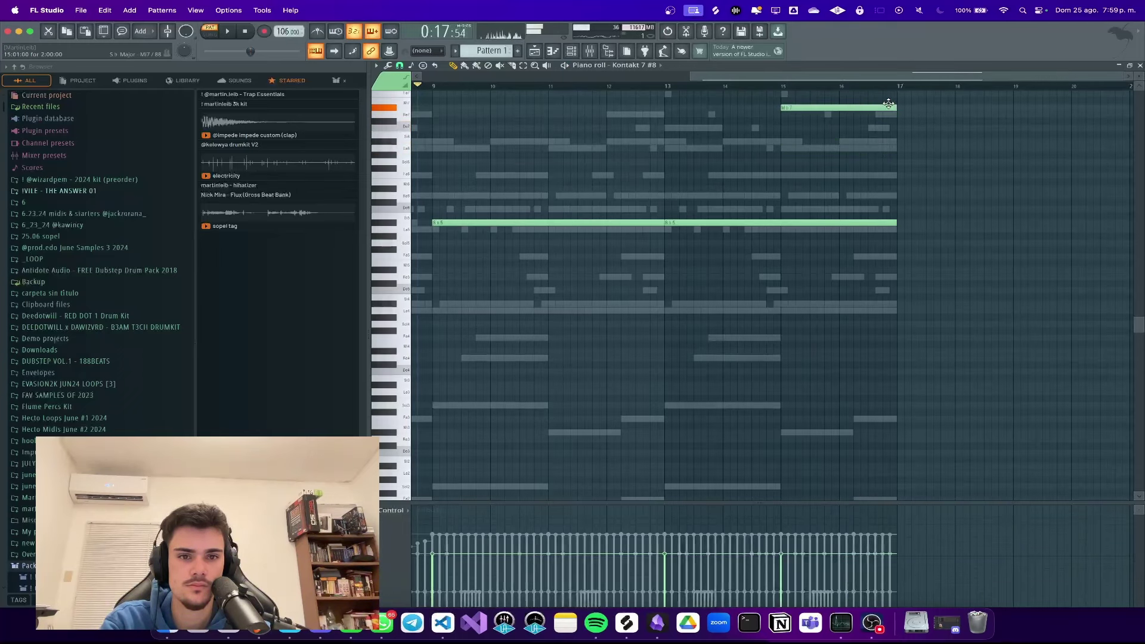
Step: Raise the bar 15 vocal note to Sol7, audition it and lower mixer insert 9 to about 103%
scroll(817, 152, "up", 2)
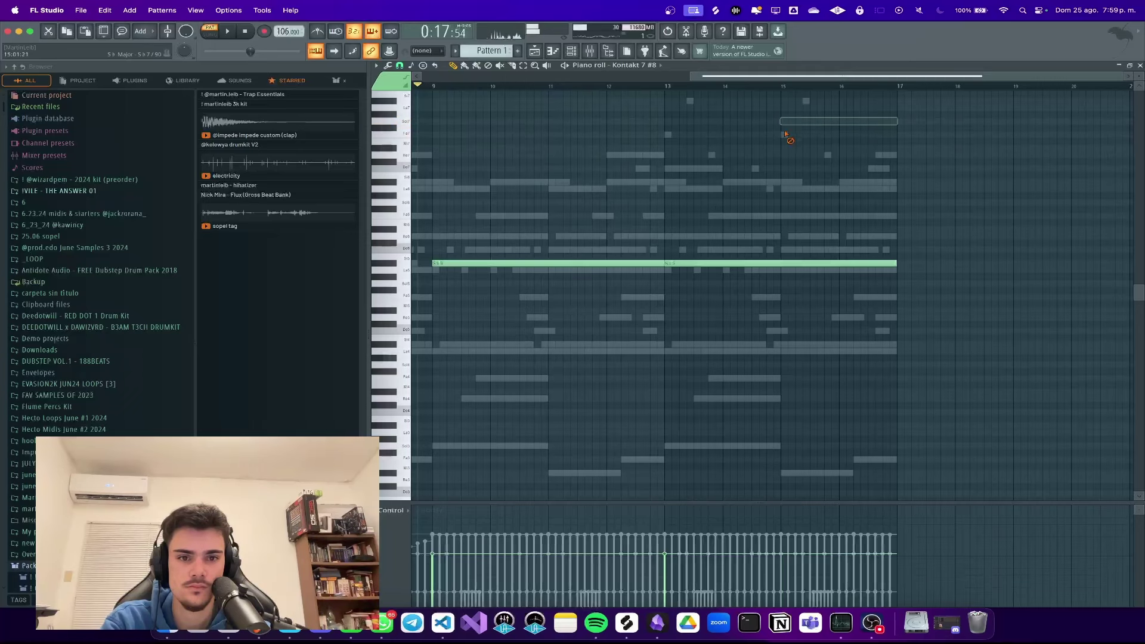
key("space")
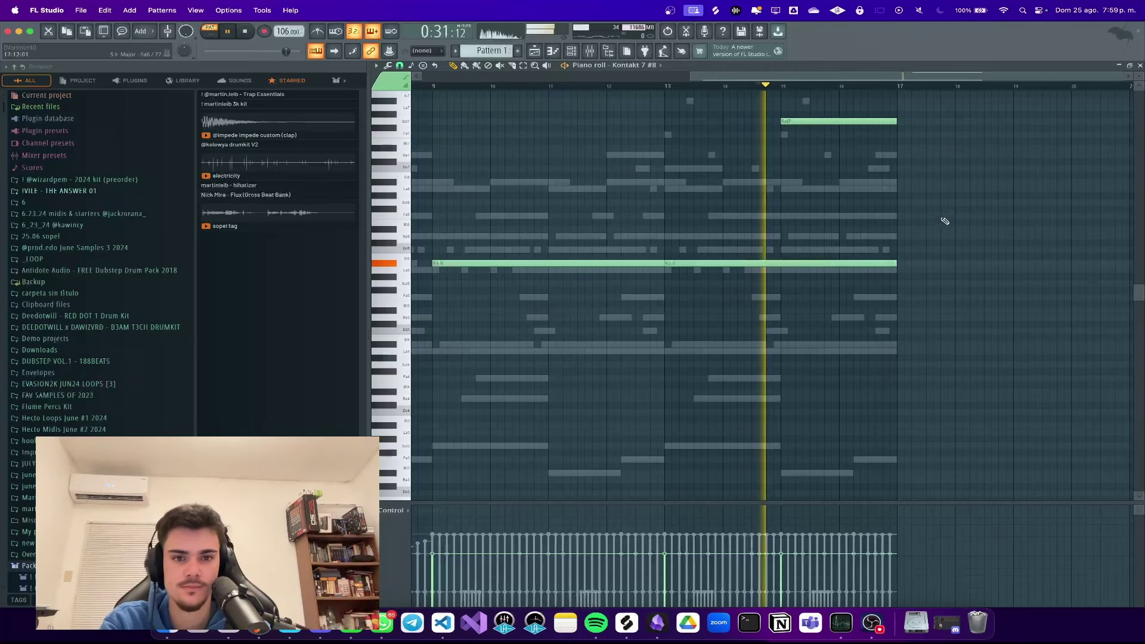
scroll(960, 235, "up", 3)
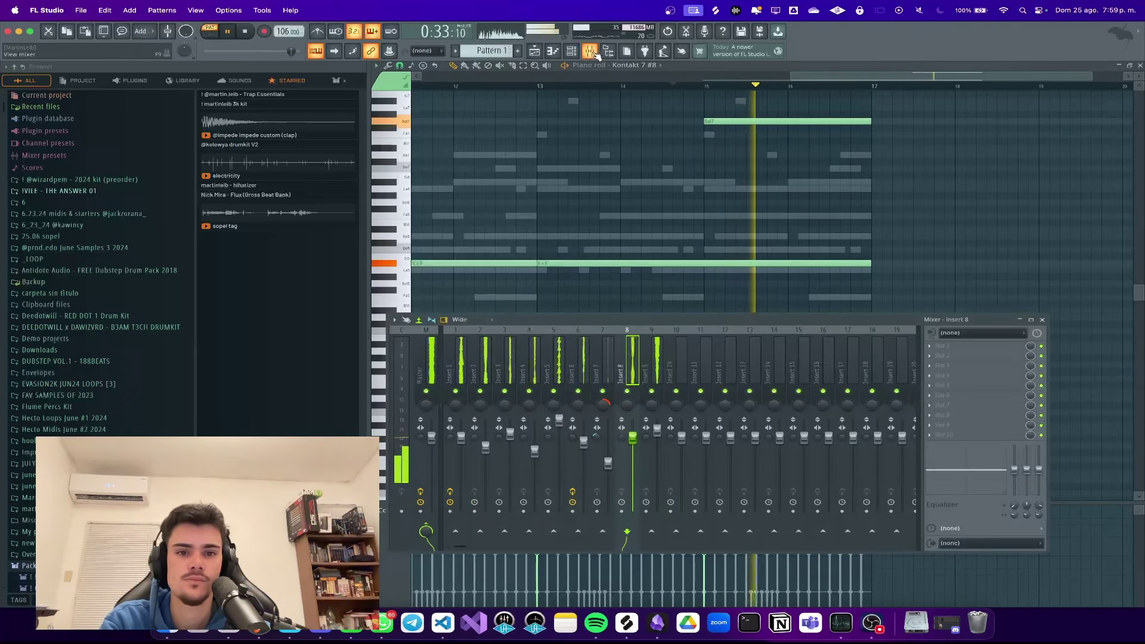
left_click(598, 56)
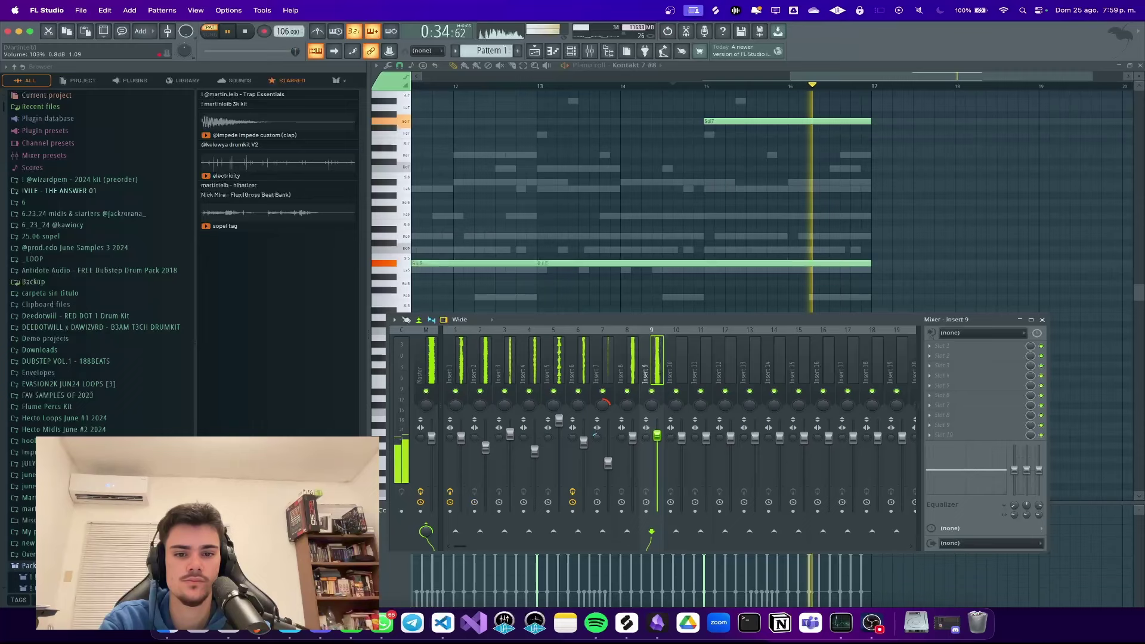
left_click(729, 185)
key("space")
Step: Split Pattern 1 by channel and place the resulting instrument patterns on playlist tracks 1 to 9 from bar 1
left_click(534, 51)
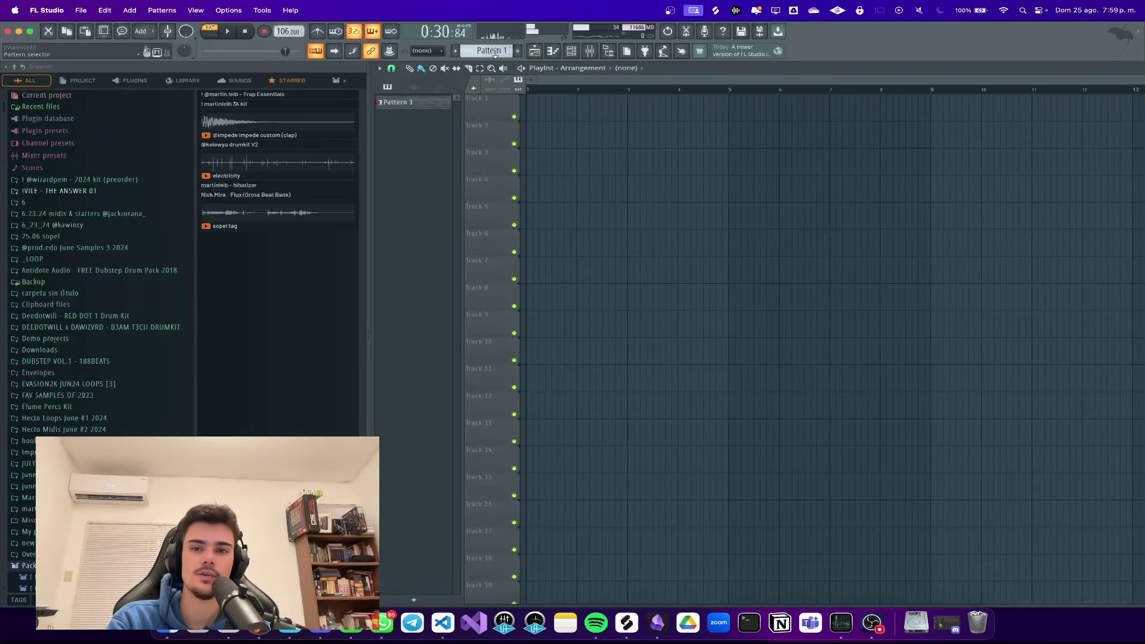
left_click(494, 52)
left_click(585, 203)
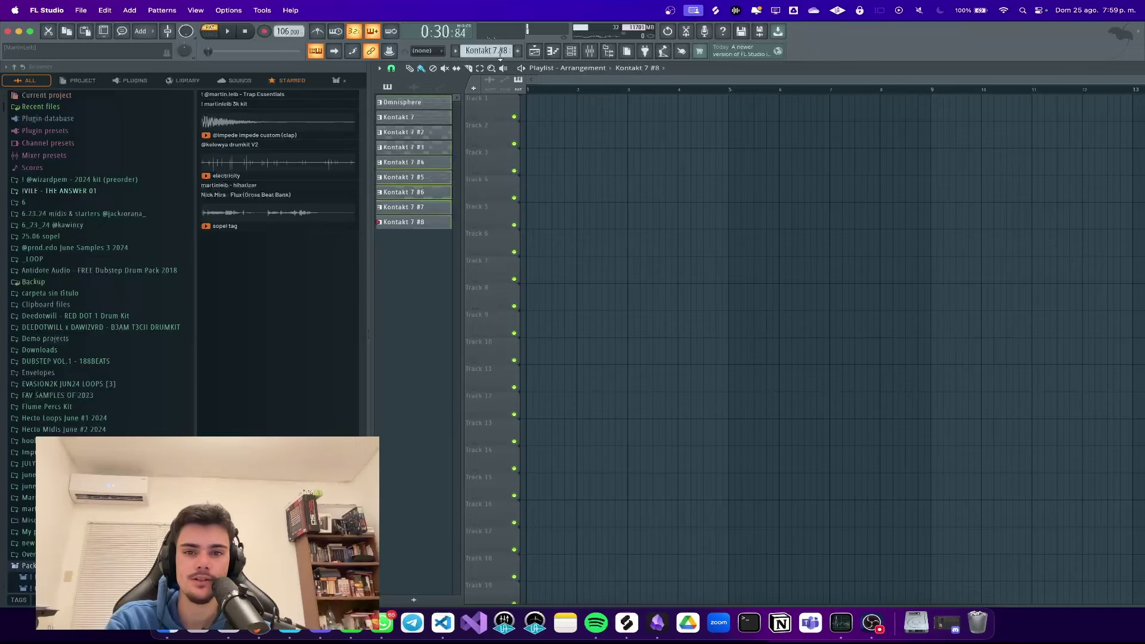
key("super+z")
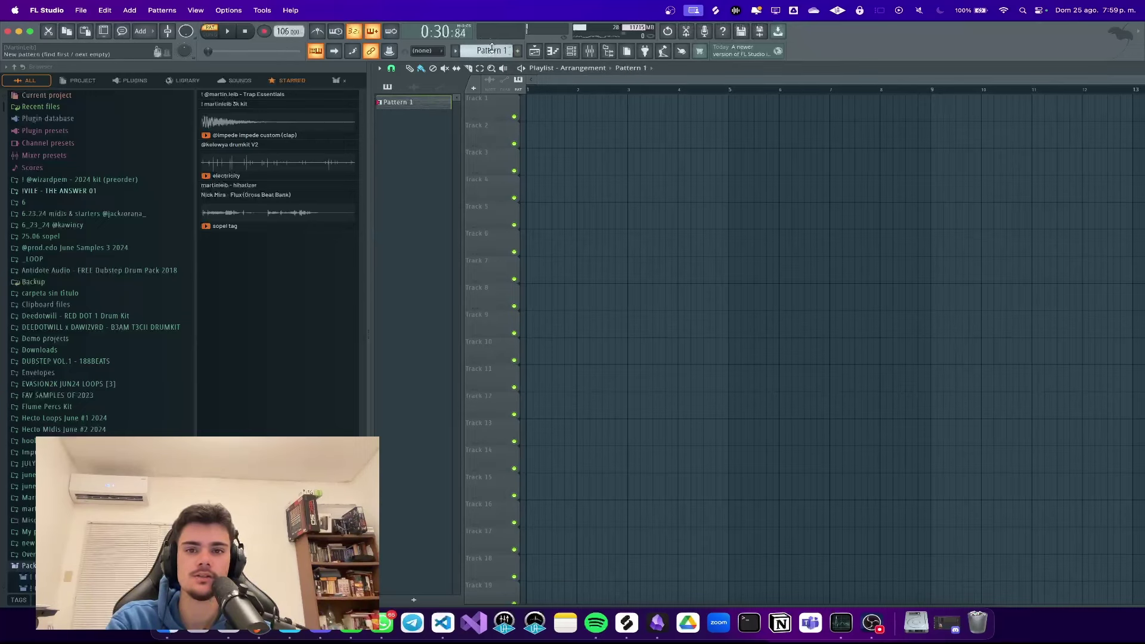
left_click(491, 49)
left_click(583, 197)
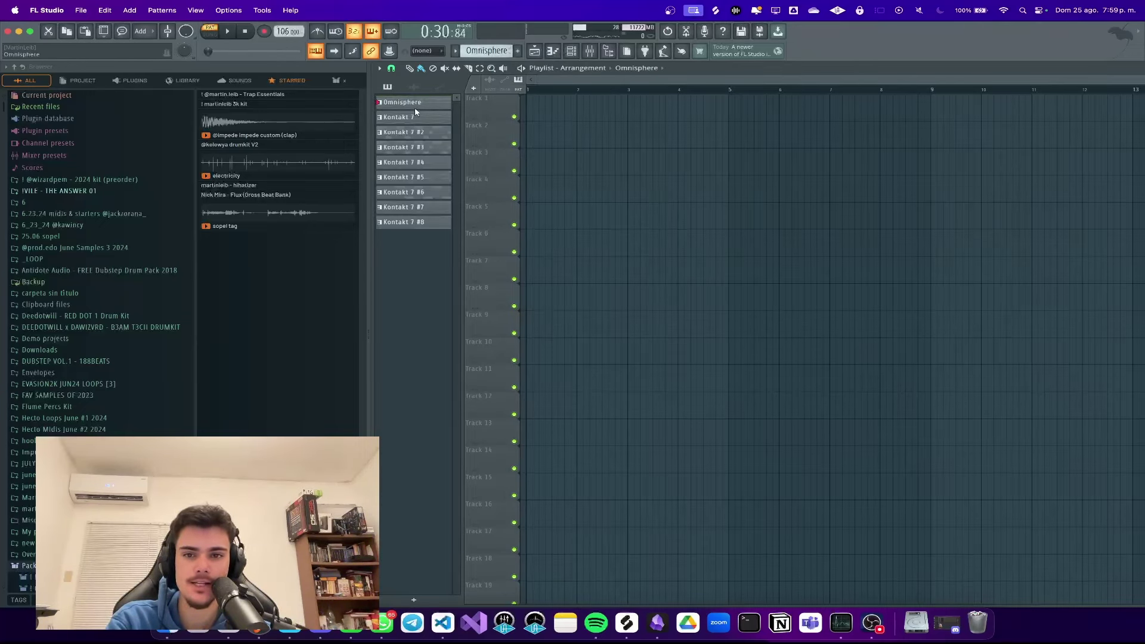
left_click_drag(495, 228, 554, 114)
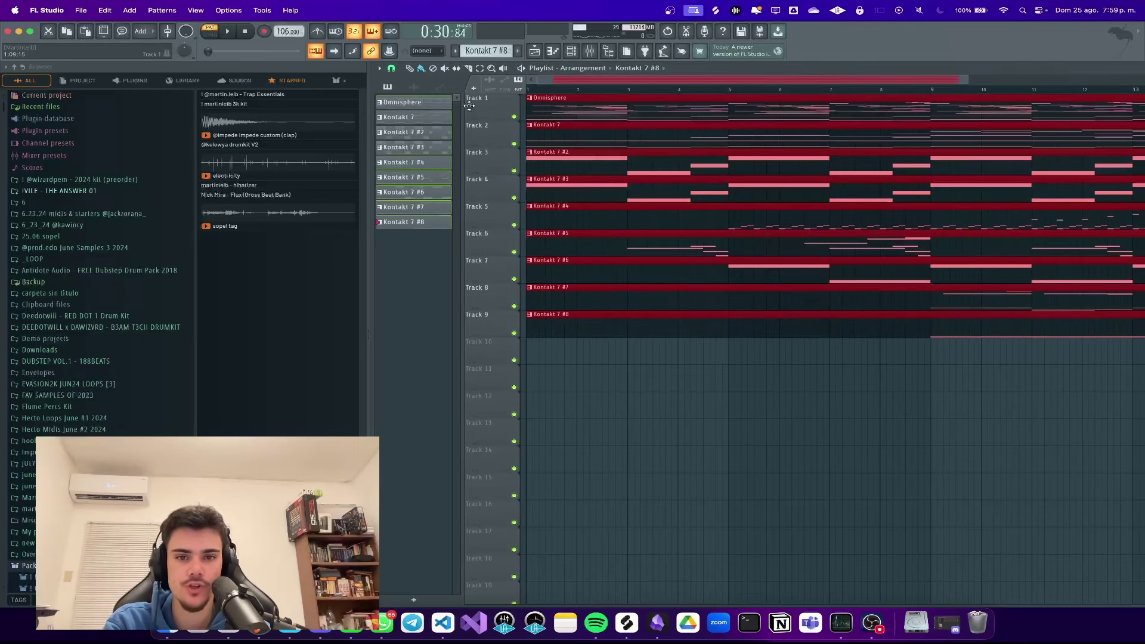
left_click(695, 352)
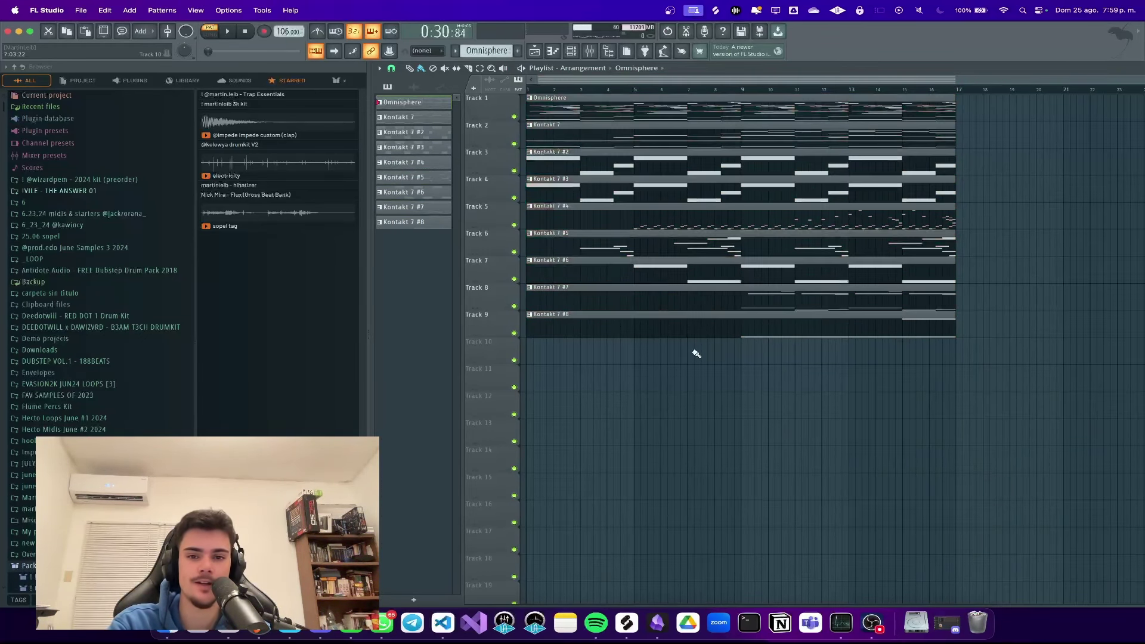
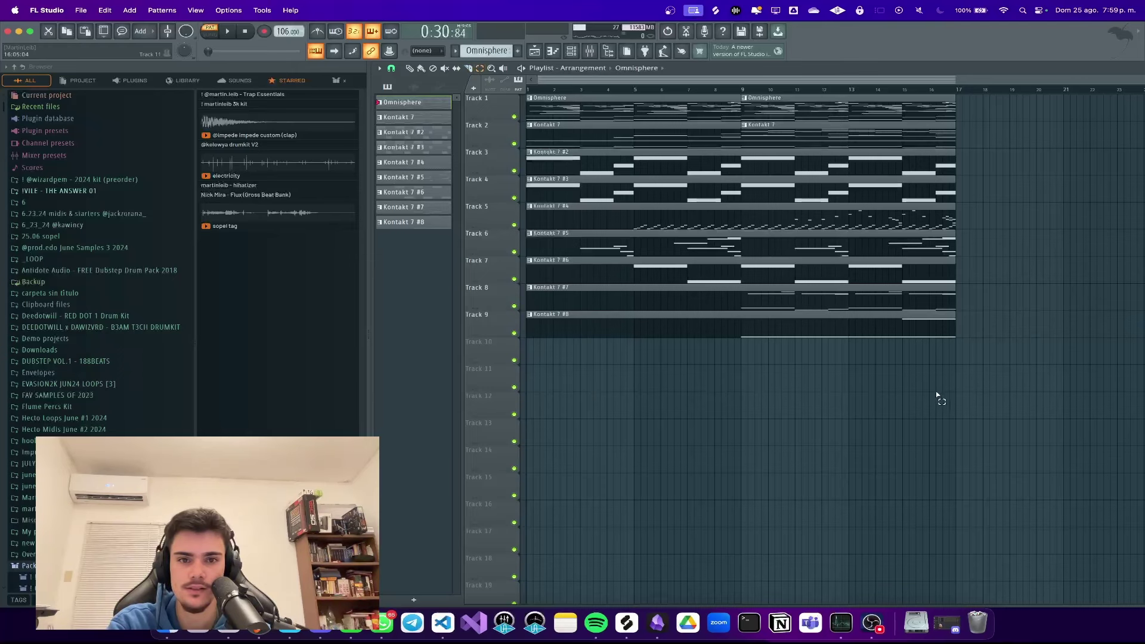
Step: Shift the full arrangement to start at bar 9, place an eight-bar Omnisphere intro clip at bar 1 and play the song
left_click_drag(937, 396, 845, 133)
left_click(649, 179)
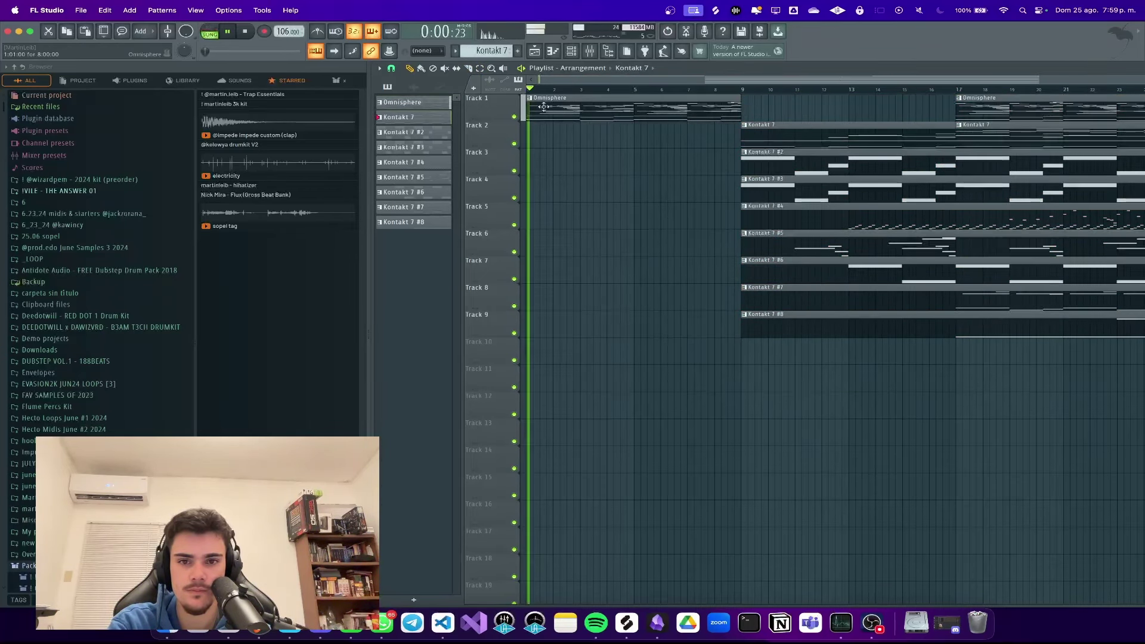
scroll(634, 291, "down", 2)
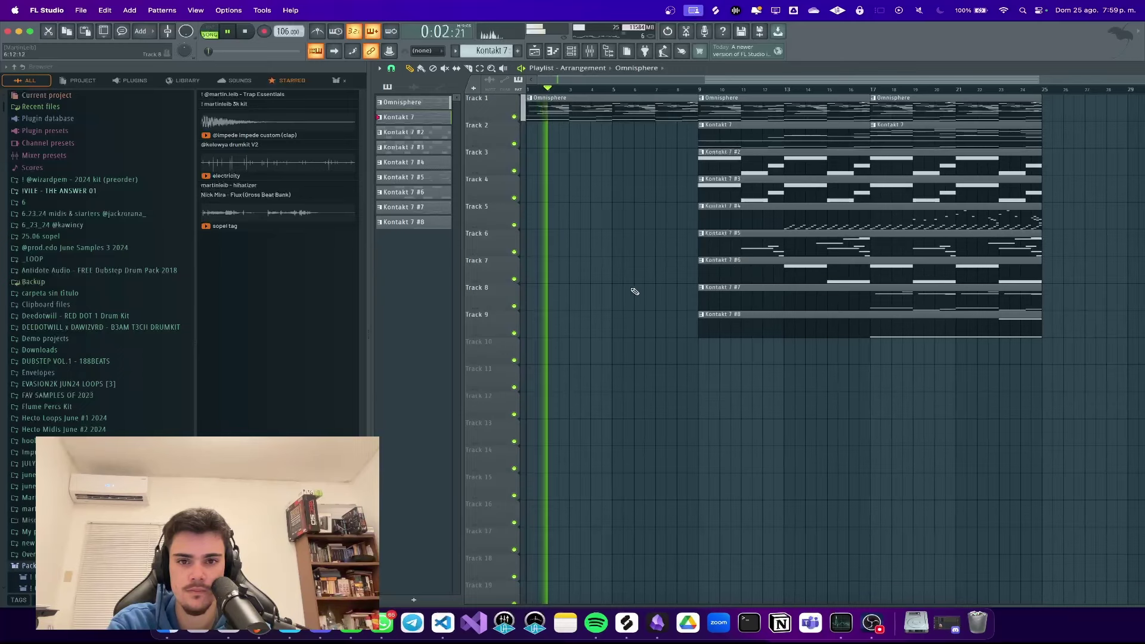
scroll(650, 268, "up", 2)
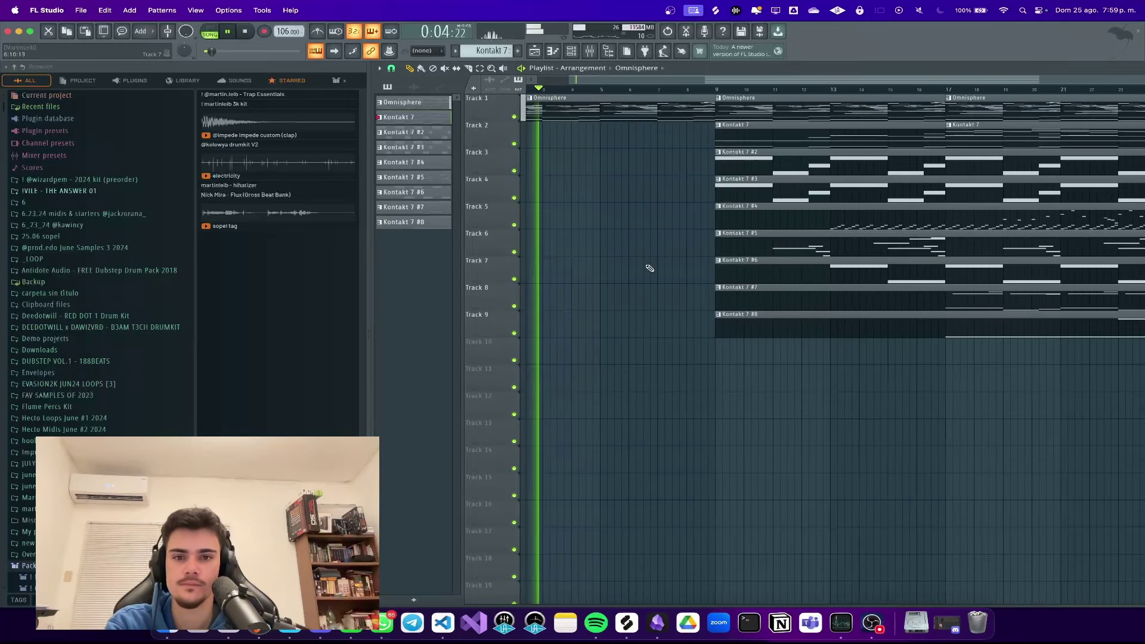
scroll(648, 265, "down", 2)
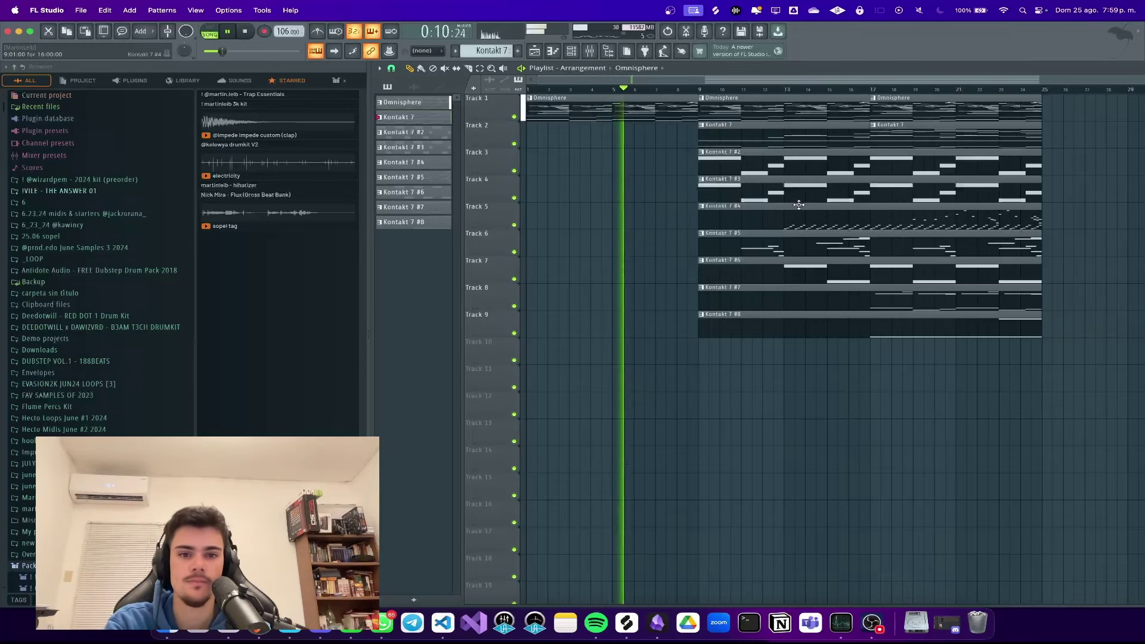
left_click_drag(726, 97, 847, 386)
left_click(840, 381)
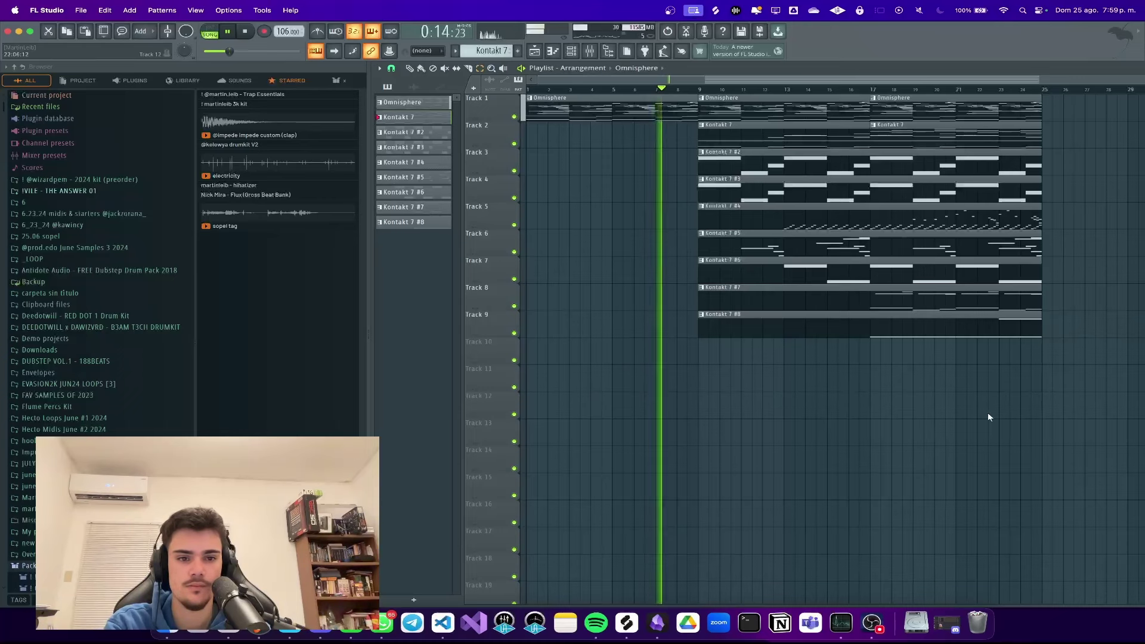
Step: Duplicate the second Kontakt 7 clip on track 2 and the Kontakt 7 #2 and #3 clips to bar 25
scroll(1035, 281, "up", 3)
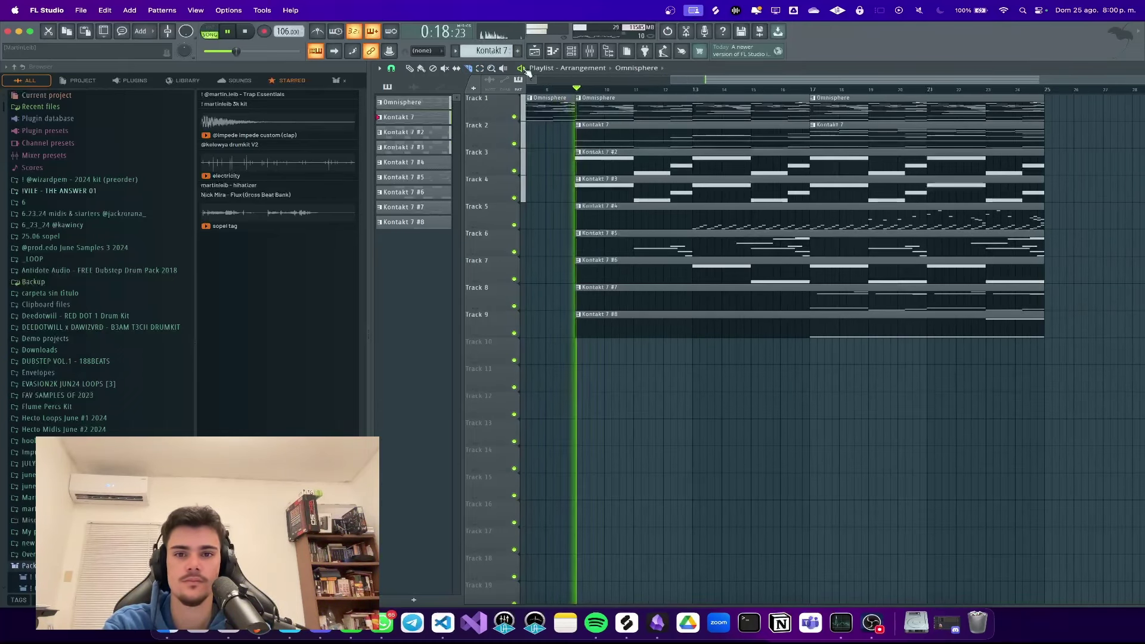
left_click(481, 69)
left_click(894, 139)
key("super+b")
scroll(930, 161, "down", 3)
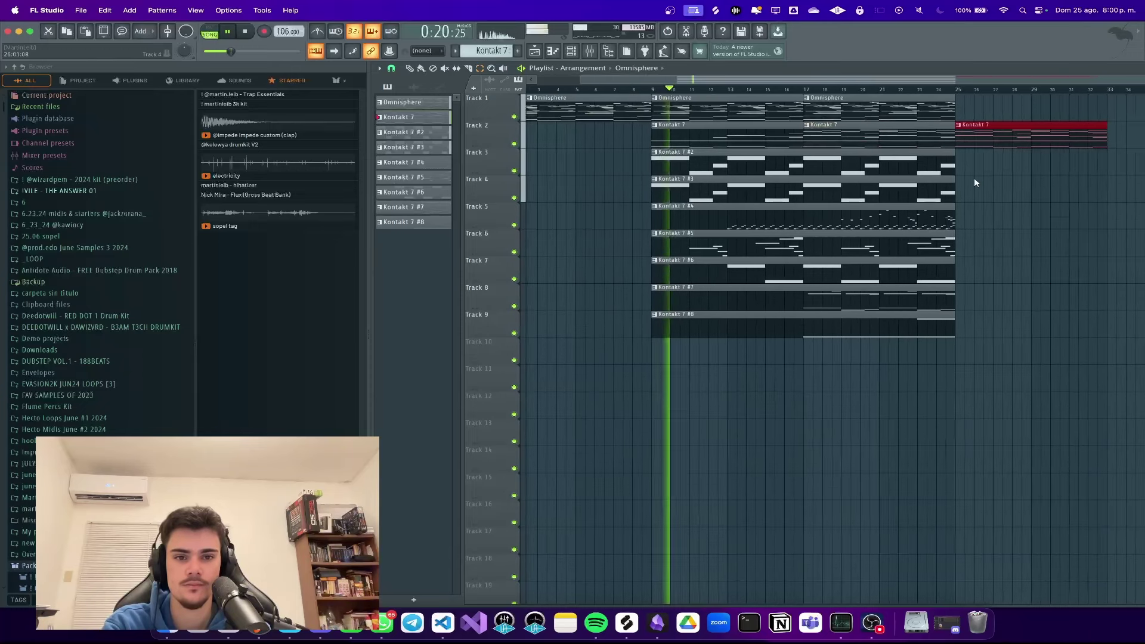
scroll(973, 183, "up", 1)
left_click_drag(971, 185, 900, 167)
key("super+b")
scroll(871, 173, "down", 3)
scroll(1054, 199, "up", 3)
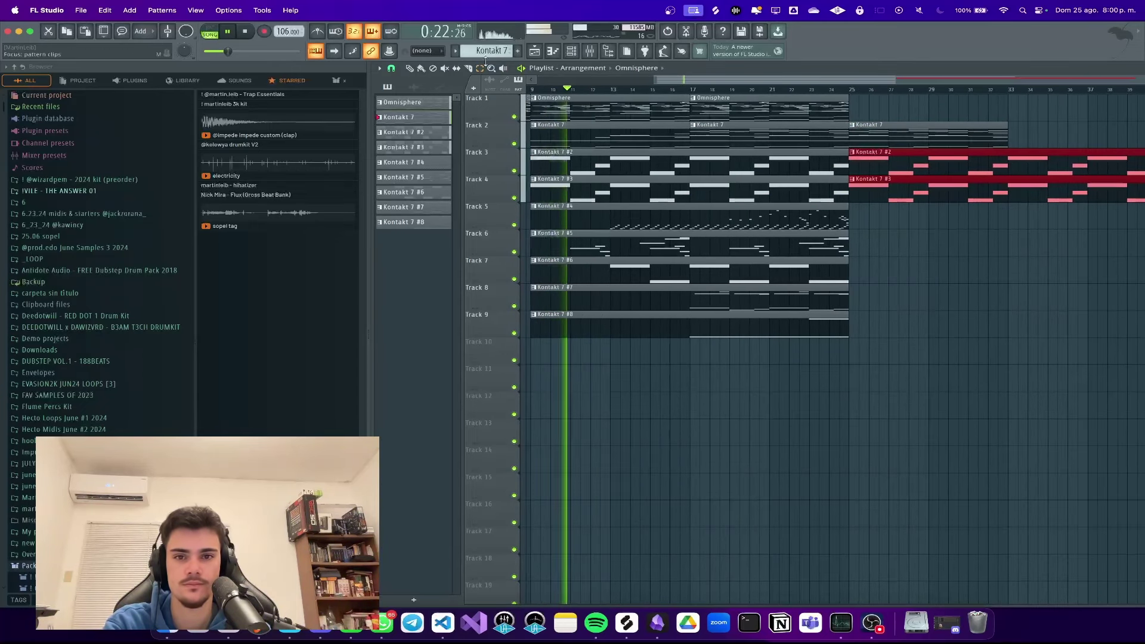
Step: Slice the duplicated Kontakt 7 #2 and #3 clips at bar 33 and delete the parts after the cut
left_click_drag(1021, 162, 1015, 212)
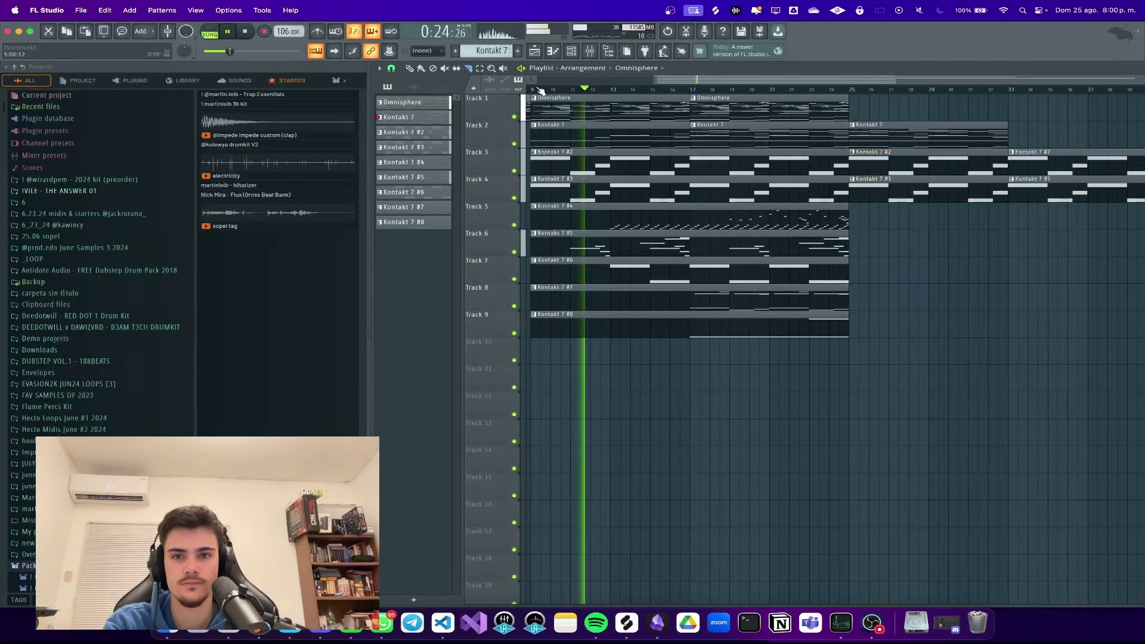
left_click(411, 69)
right_click(1094, 204)
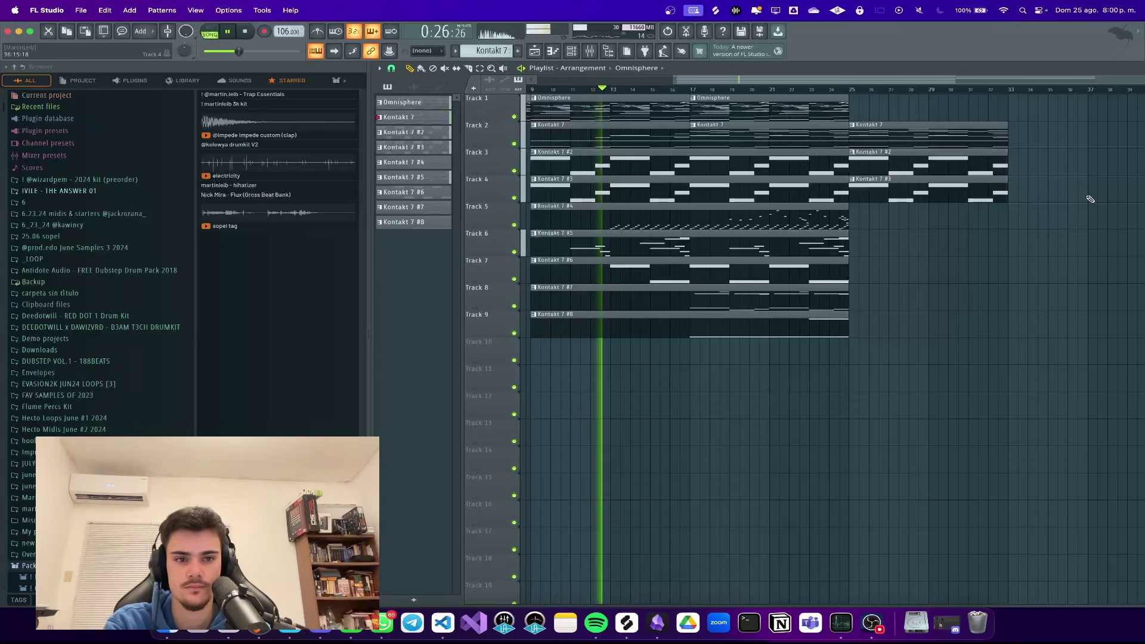
Step: Delete the Kontakt 7 #3 copy at bar 25 and copy the Kontakt 7 #5 clip on track 6 to bar 25
scroll(1088, 200, "left", 4)
right_click(1041, 197)
left_click_drag(716, 257, 1033, 245)
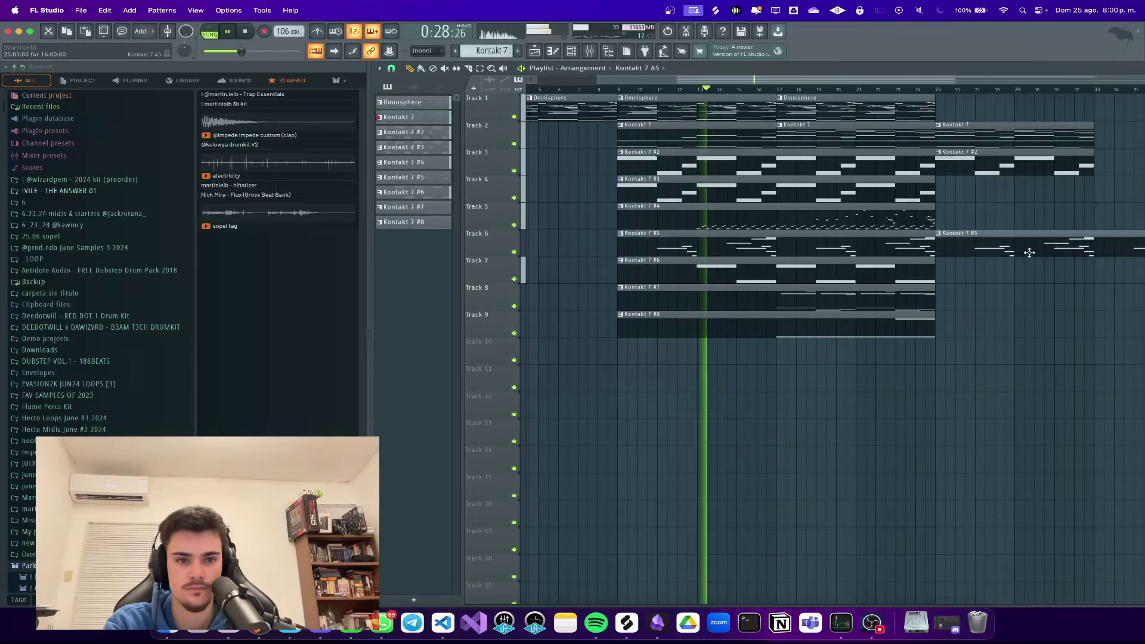
scroll(954, 251, "down", 1)
scroll(911, 241, "right", 2)
scroll(887, 239, "up", 1)
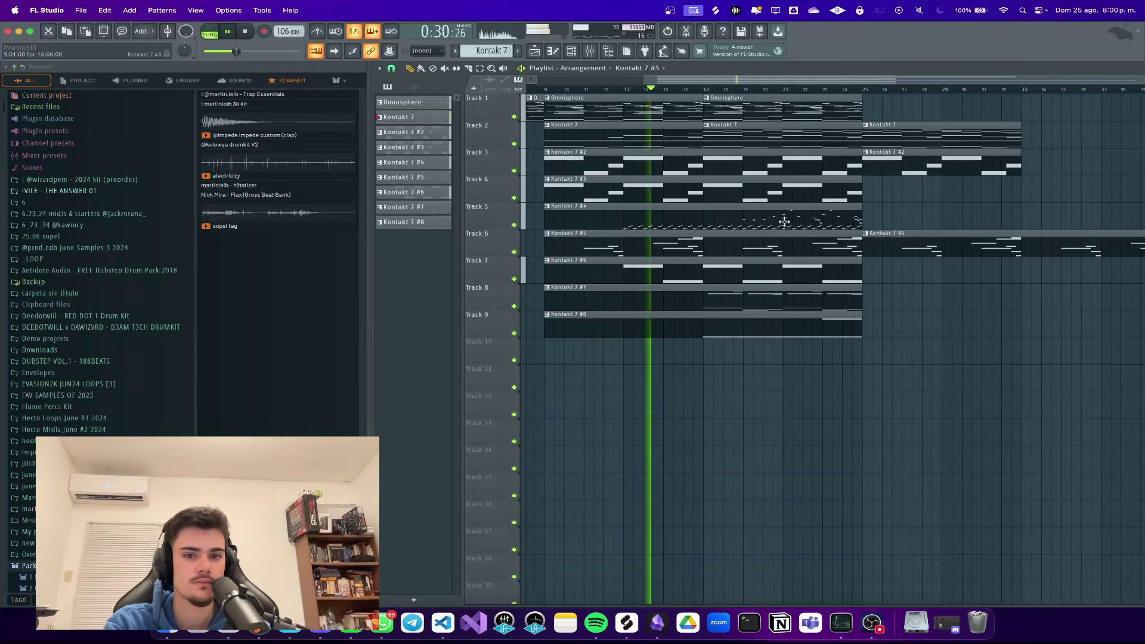
left_click_drag(782, 220, 958, 370)
right_click(942, 360)
Step: Copy the Kontakt 7 #7 clip to track 10 and trim its start so it spans bars 25 to 33
scroll(894, 344, "down", 1)
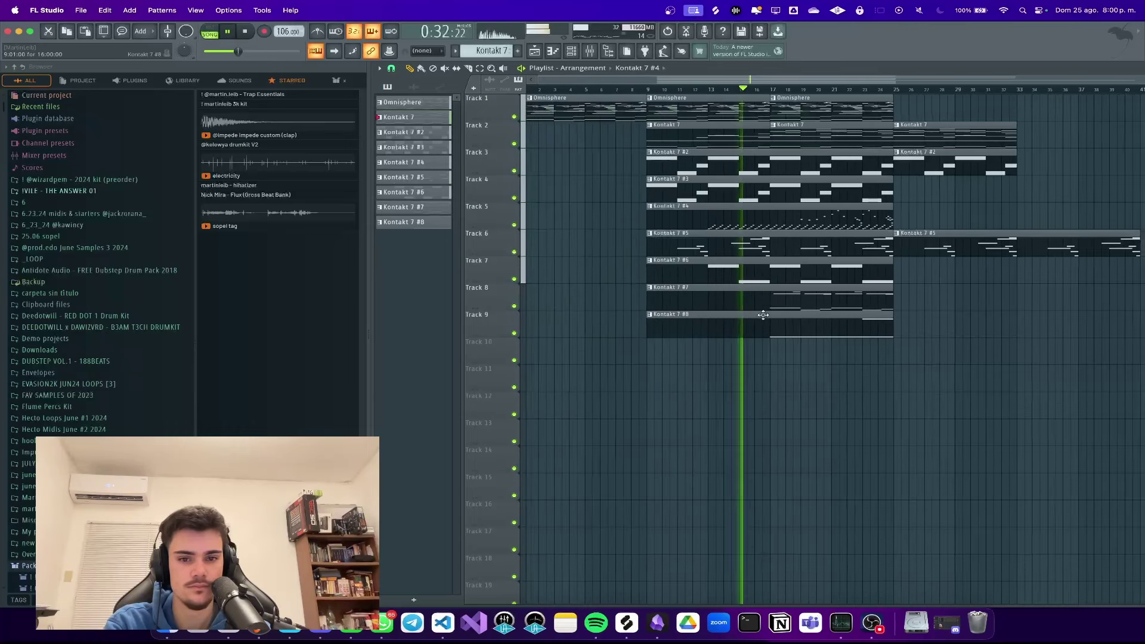
scroll(782, 301, "up", 2)
left_click_drag(780, 297, 990, 340)
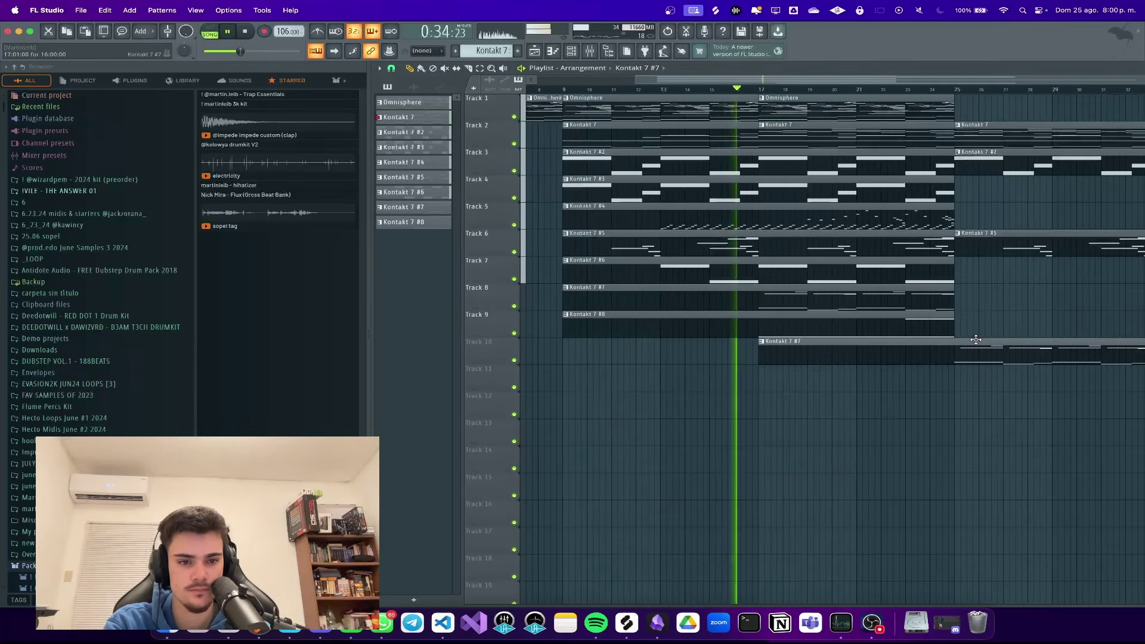
left_click_drag(777, 358, 952, 362)
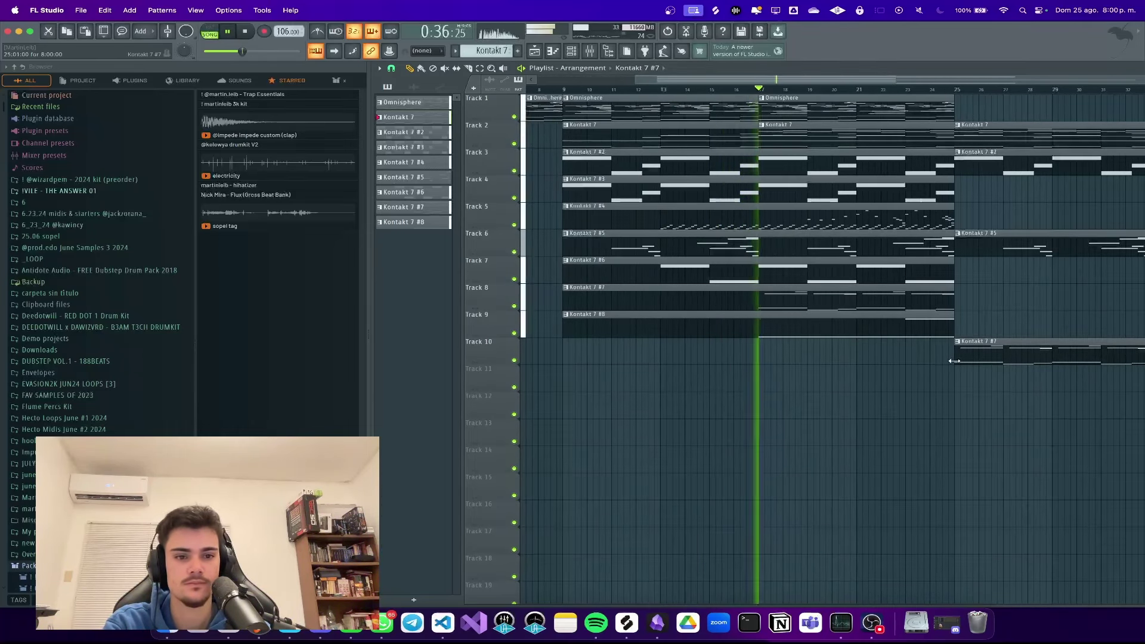
Step: Copy the Kontakt 7 #8 vocal clip to track 11 and trim its start so it spans bars 25 to 33
scroll(938, 367, "down", 2)
left_click_drag(791, 328, 917, 378)
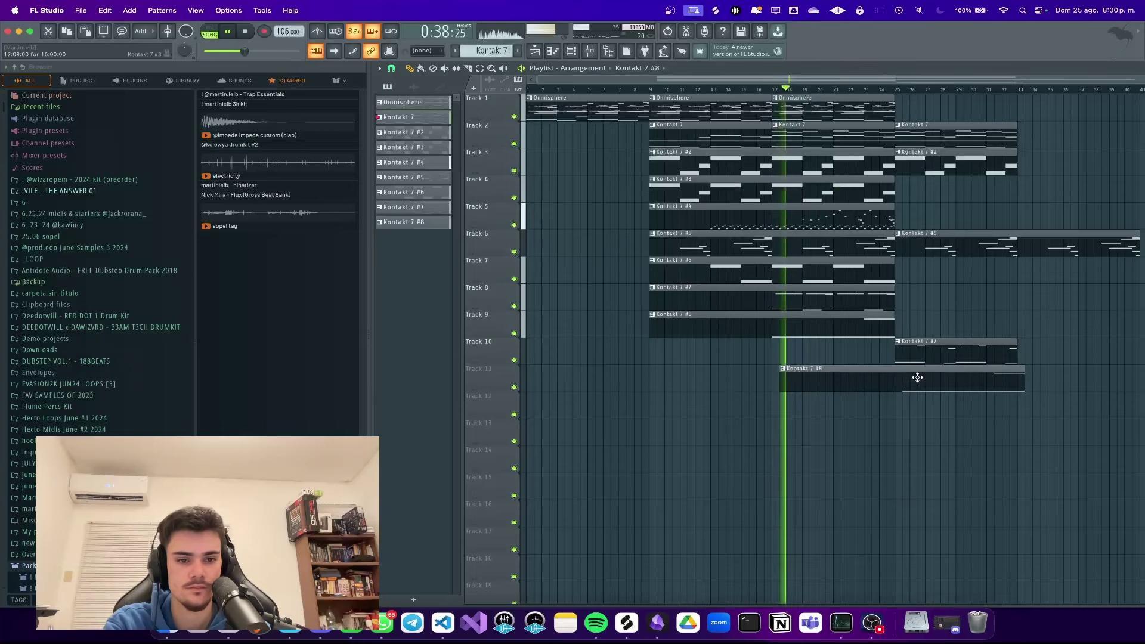
left_click_drag(771, 384, 890, 387)
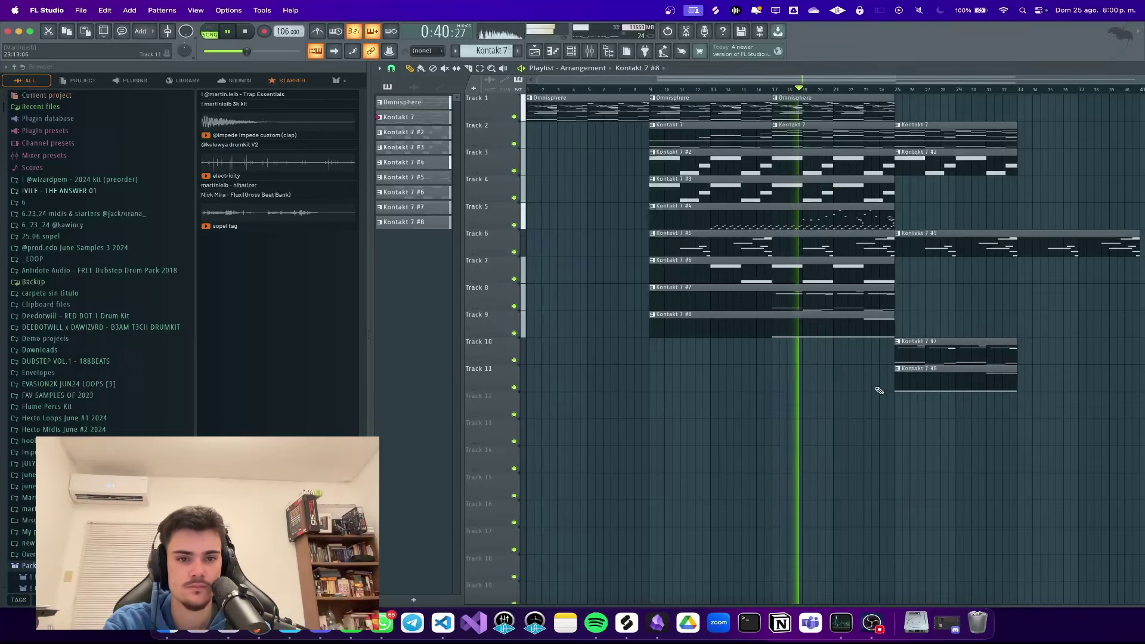
Step: Move the trimmed Kontakt 7 #7 and #8 copies up to tracks 8 and 9 at bar 25
scroll(1074, 385, "up", 2)
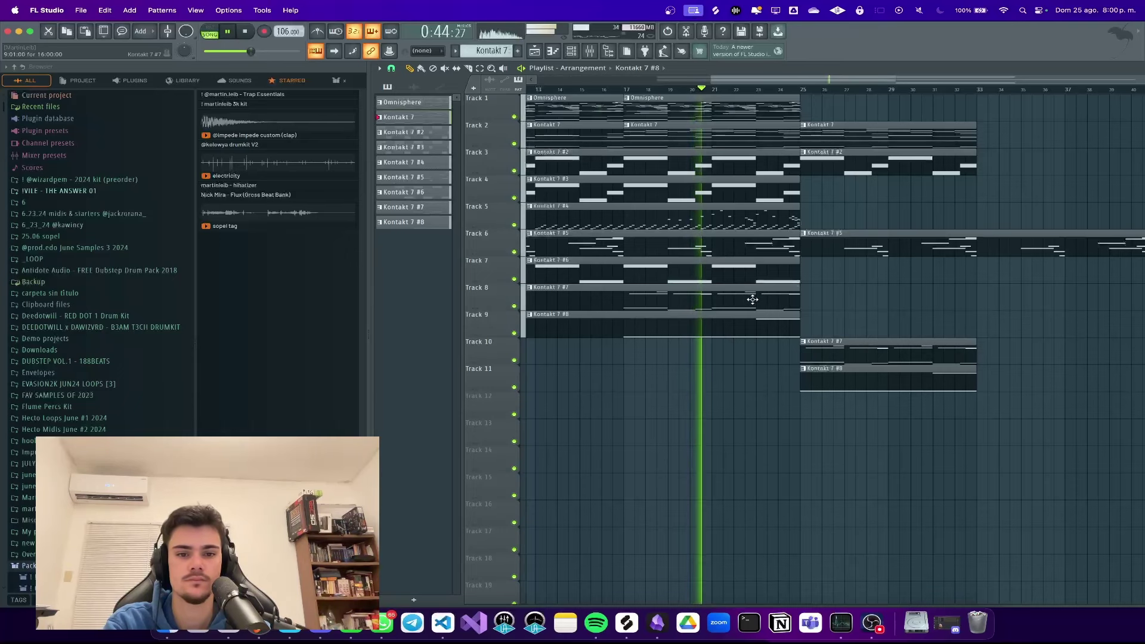
scroll(753, 299, "down", 1)
left_click_drag(835, 373, 836, 319)
Step: Copy the Kontakt 7 #6 clip, trim its start to eight bars and place it on track 7 at bar 25
mouse_move(710, 266)
left_mouse_down()
mouse_move(830, 365)
mouse_move(855, 360)
left_mouse_up()
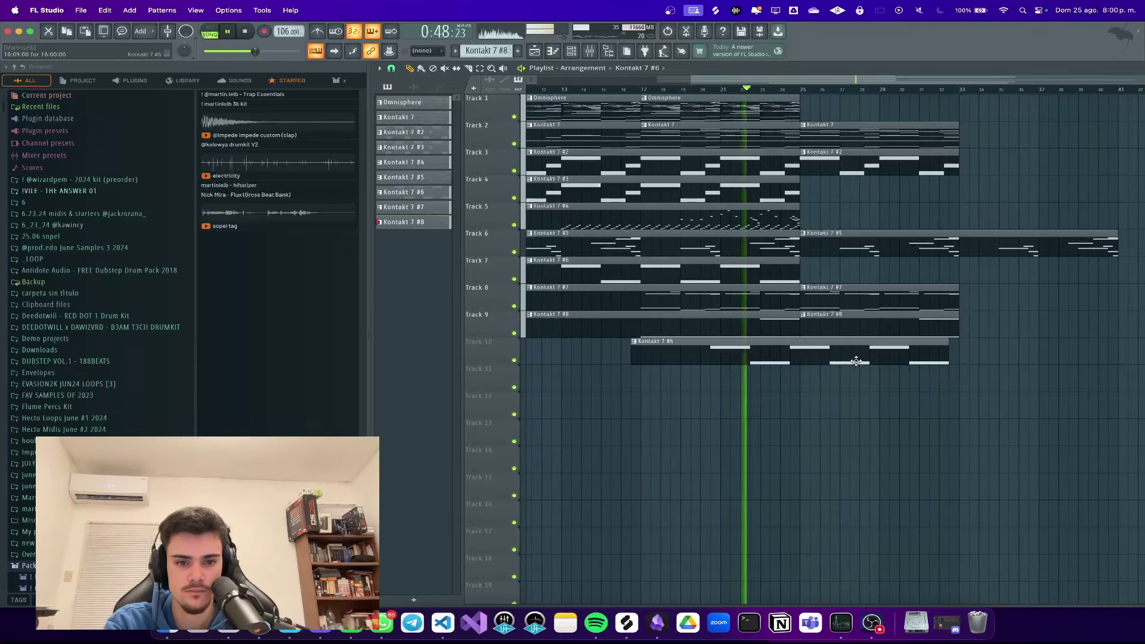
left_click_drag(640, 357, 829, 268)
scroll(797, 322, "down", 3)
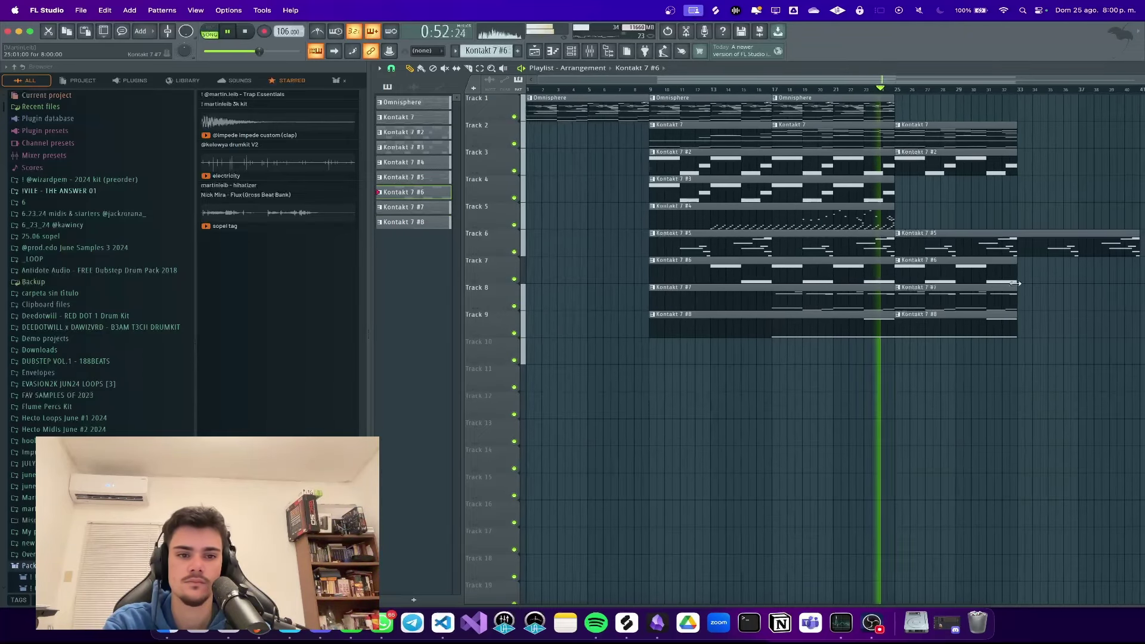
Step: Trim the end of the second Kontakt 7 #5 clip to bar 33 and delete the Kontakt 7 clip at bar 25 on track 2
scroll(1015, 284, "up", 3)
left_click_drag(903, 80, 1008, 86)
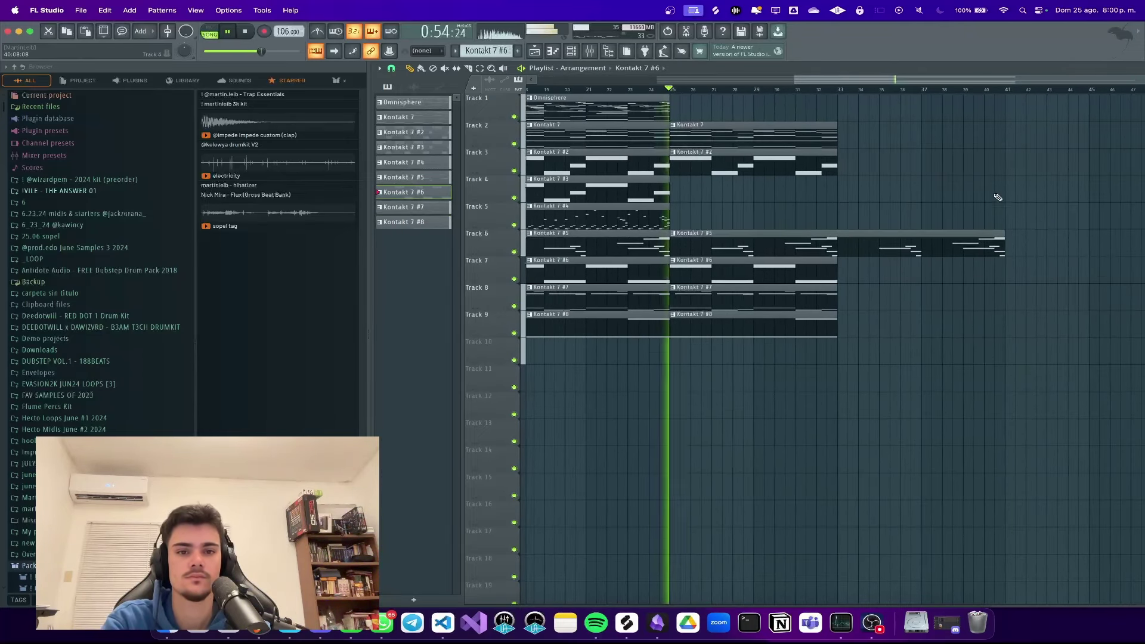
left_click_drag(1004, 239, 837, 239)
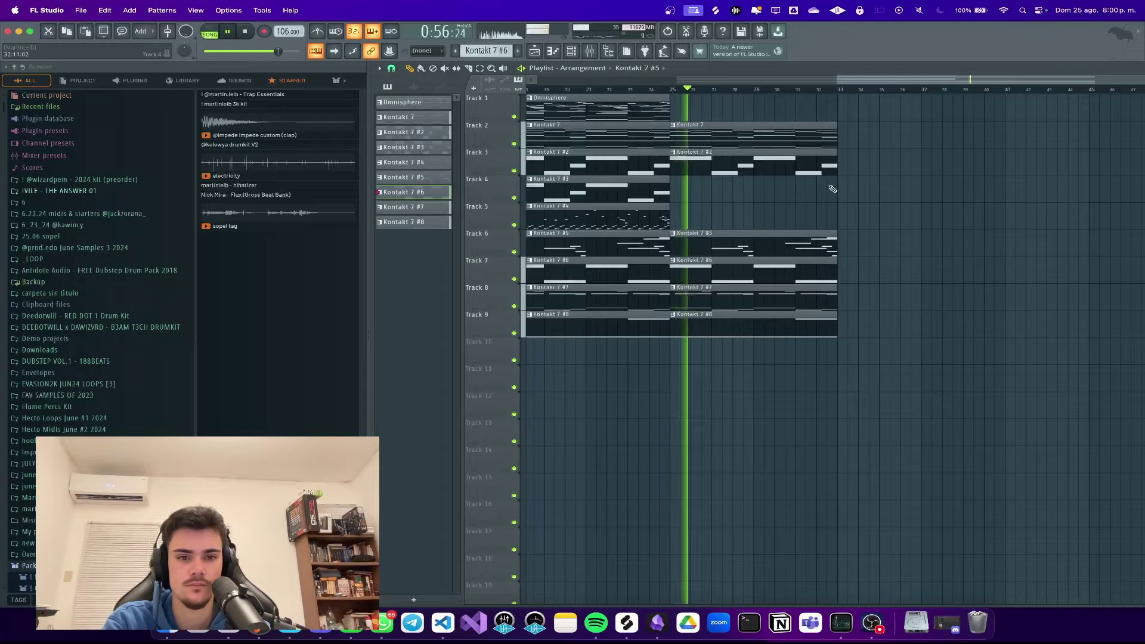
right_click(813, 133)
scroll(1088, 255, "up", 3)
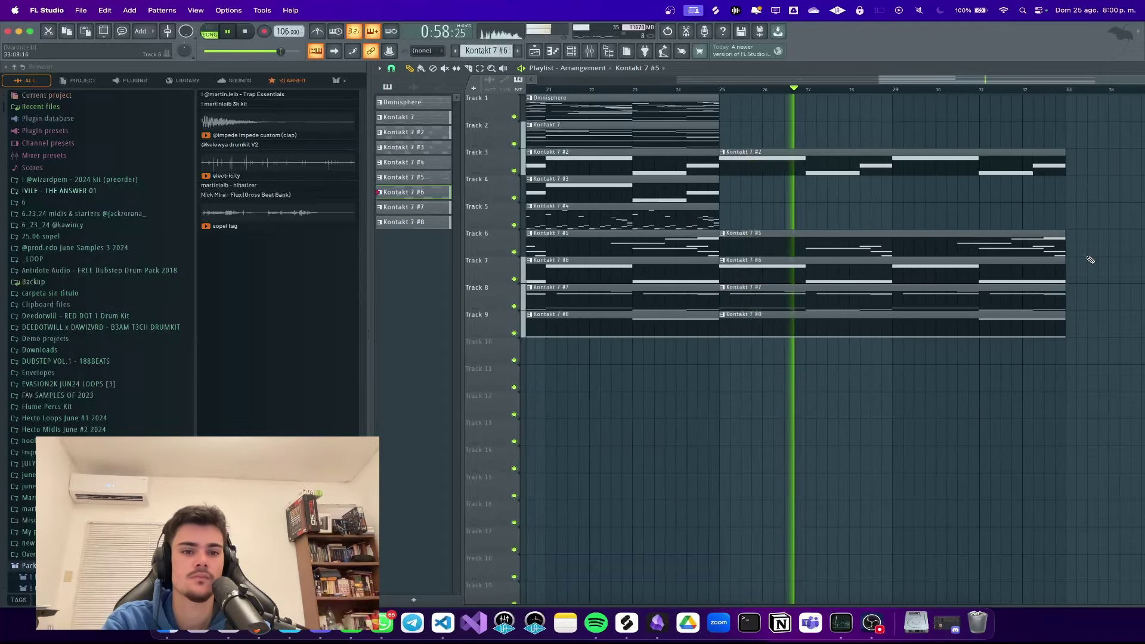
Step: Duplicate the bars 25 to 33 clips on tracks 3 and 6 to 9 so the copies start at bar 33
scroll(1091, 260, "down", 3)
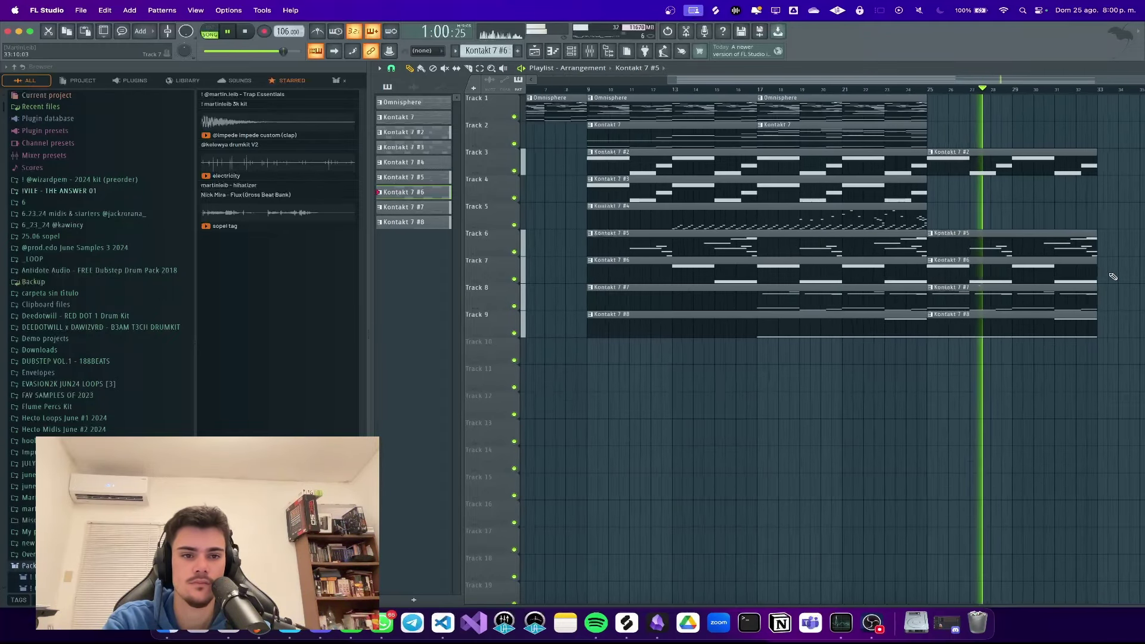
scroll(966, 99, "up", 3)
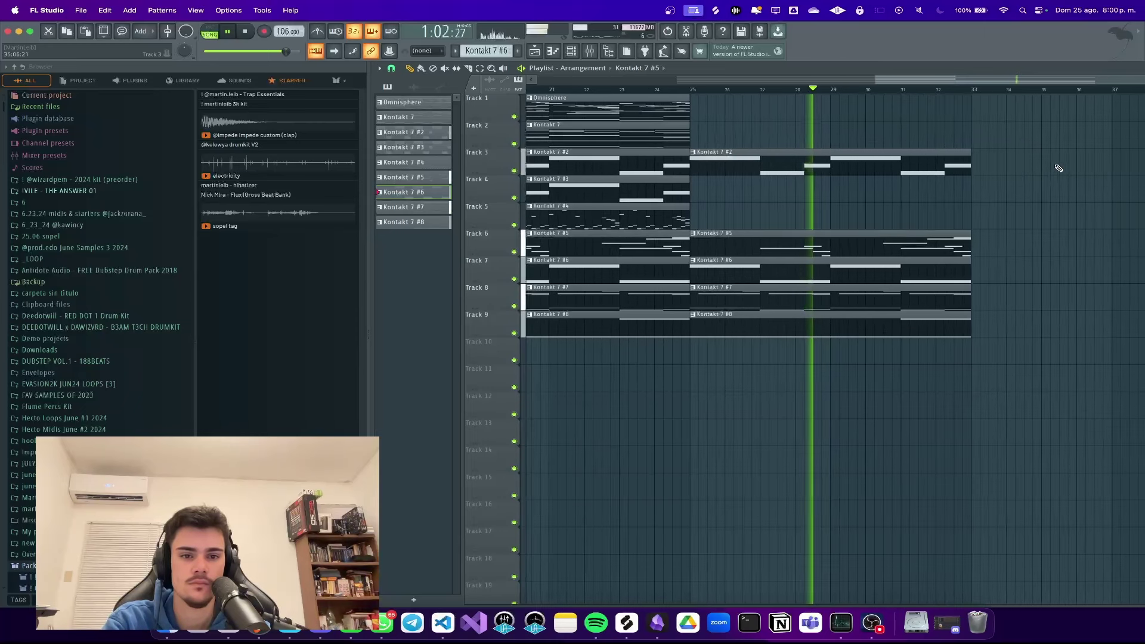
scroll(1057, 172, "up", 1)
scroll(1063, 182, "down", 3)
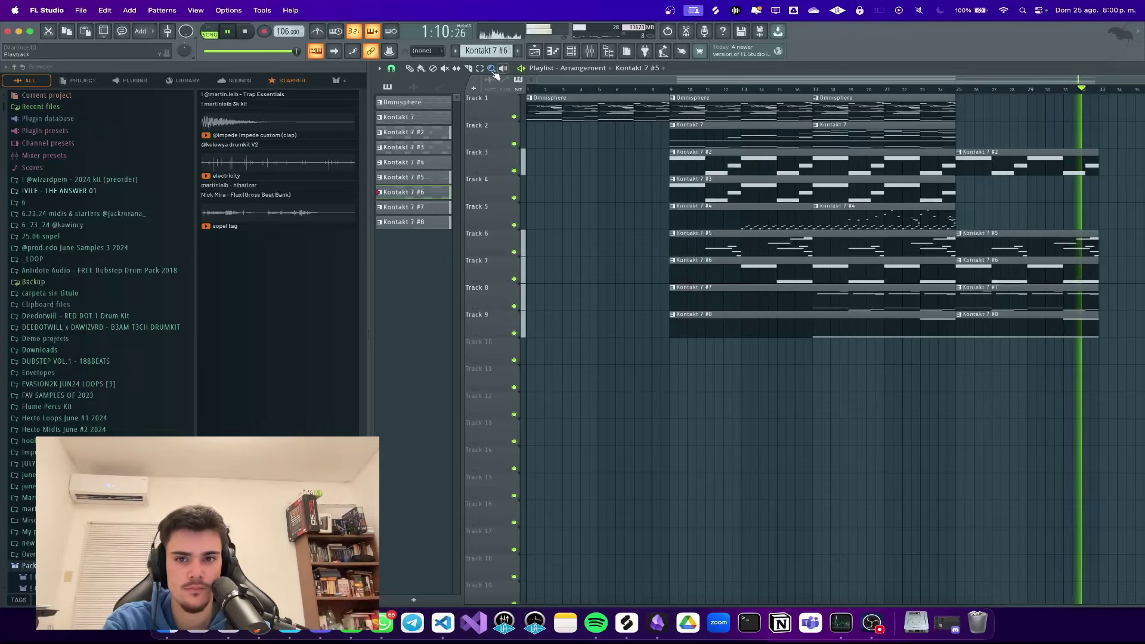
left_click_drag(1011, 143, 990, 320)
key("super+b")
Step: Duplicate the bar 17 Kontakt 7 #4 clip forward on track 5 and keep only the copy at bar 33
left_click_drag(922, 218, 764, 223)
key("super+b")
scroll(789, 229, "down", 2)
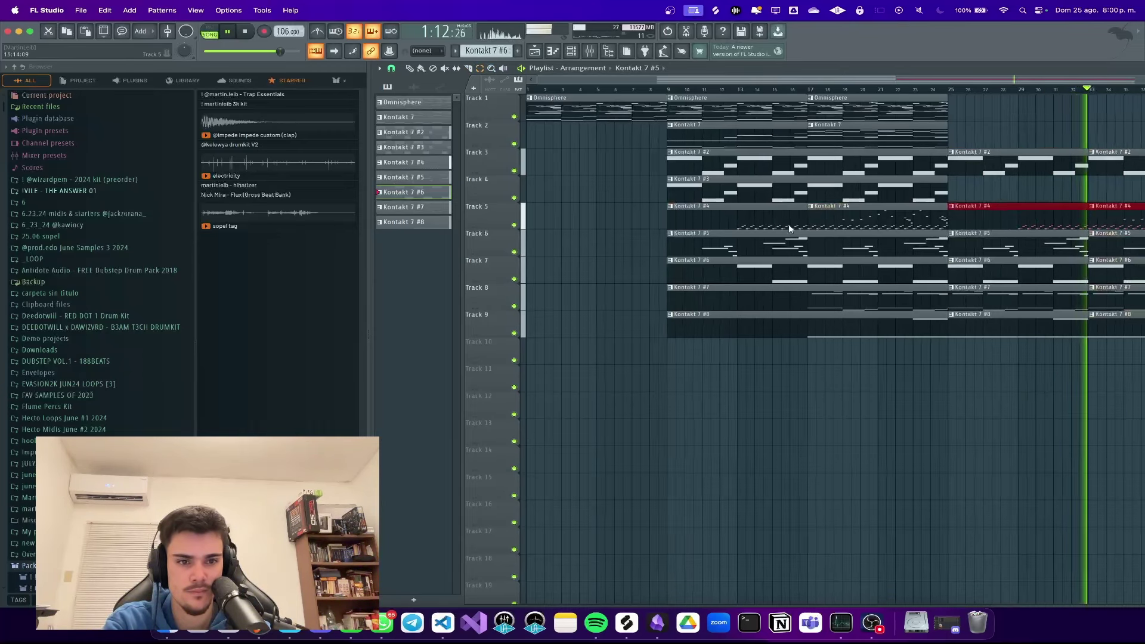
right_click(912, 219)
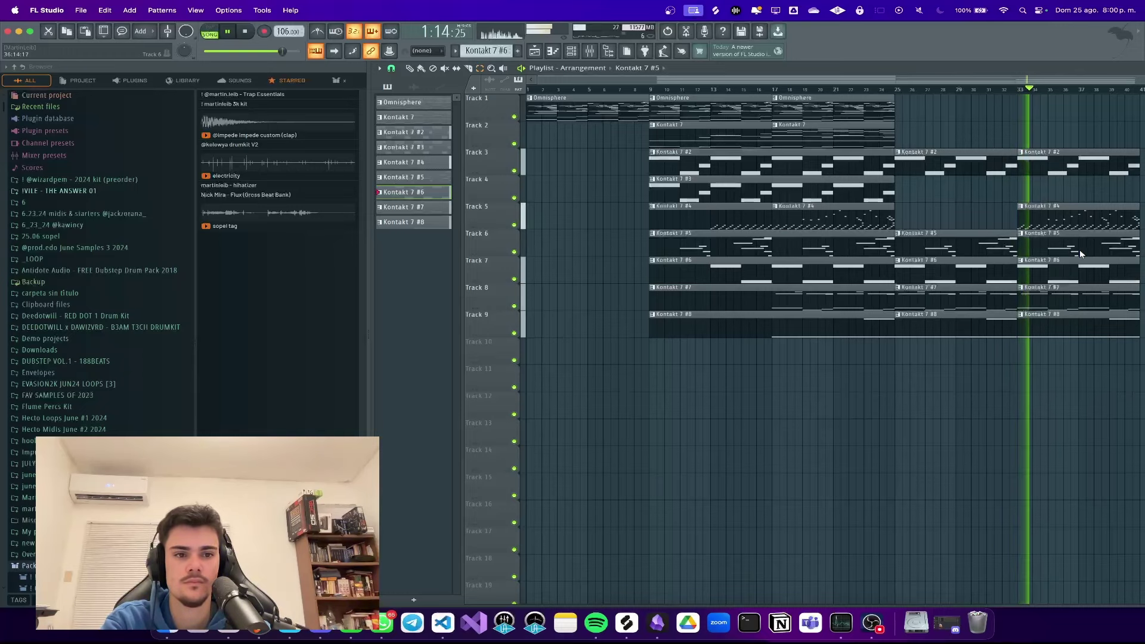
Step: Delete the Kontakt 7 #2 copy at bar 33 on track 3 and maximize the playlist
scroll(1056, 250, "right", 5)
scroll(1056, 253, "down", 2)
right_click(1069, 268)
key("super+z")
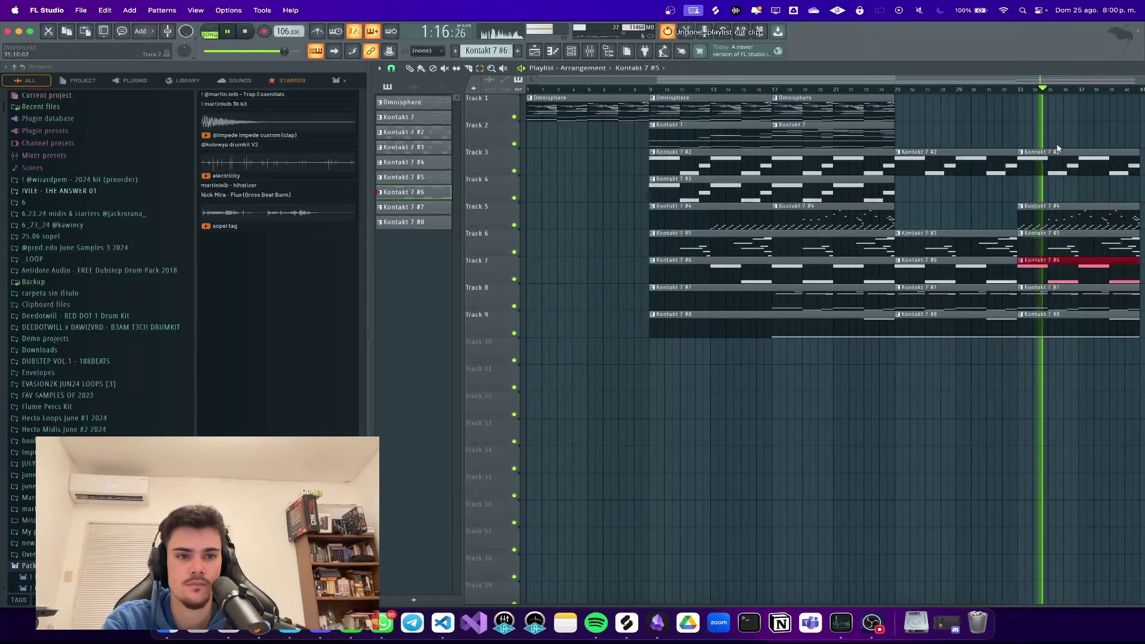
right_click(1061, 164)
scroll(993, 137, "up", 2)
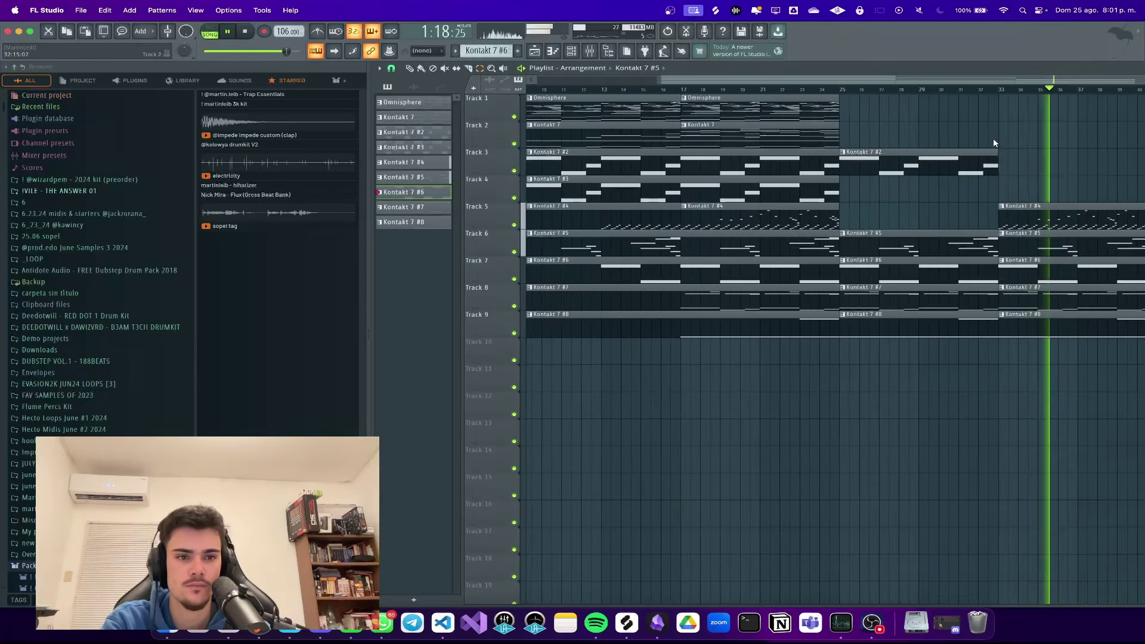
scroll(1043, 113, "right", 4)
scroll(1084, 143, "up", 1)
scroll(1083, 143, "up", 3)
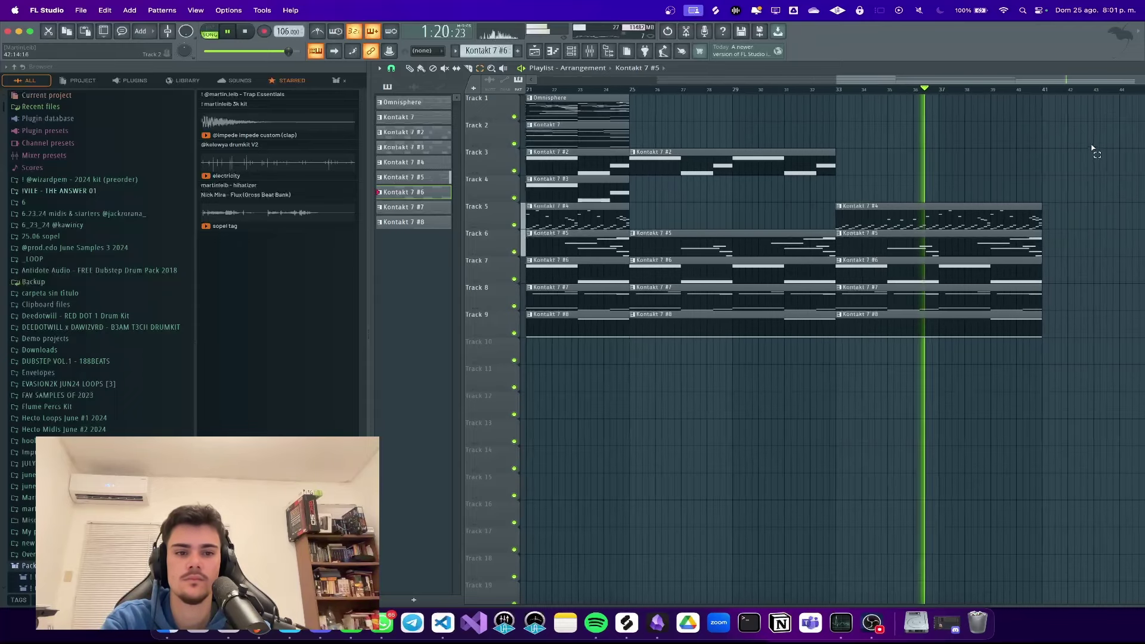
scroll(1103, 157, "down", 5)
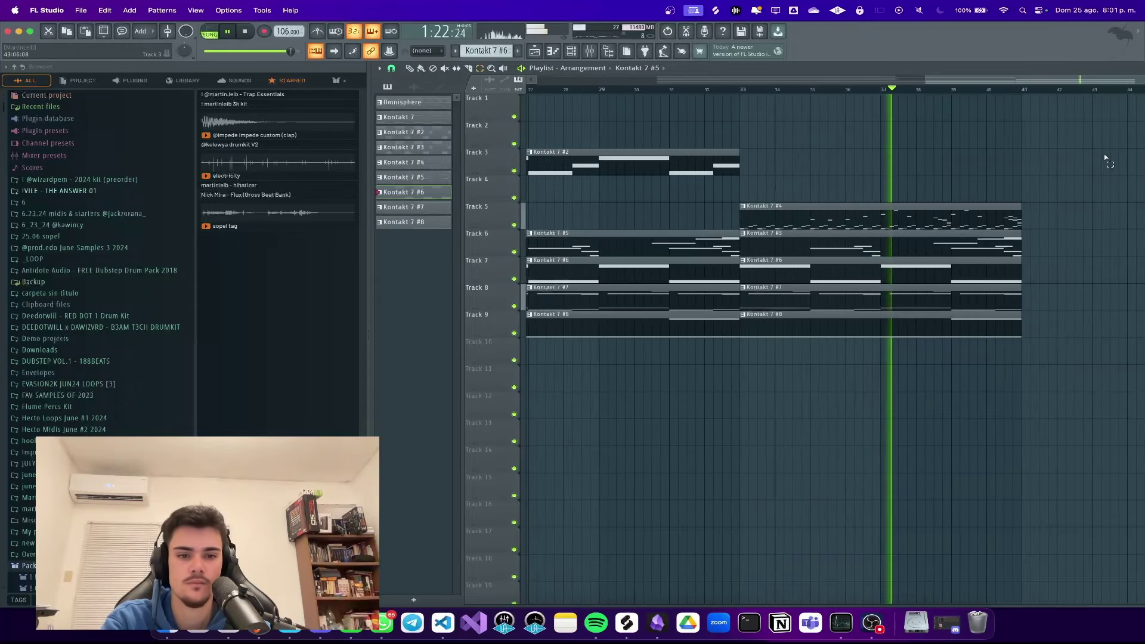
double_click(755, 68)
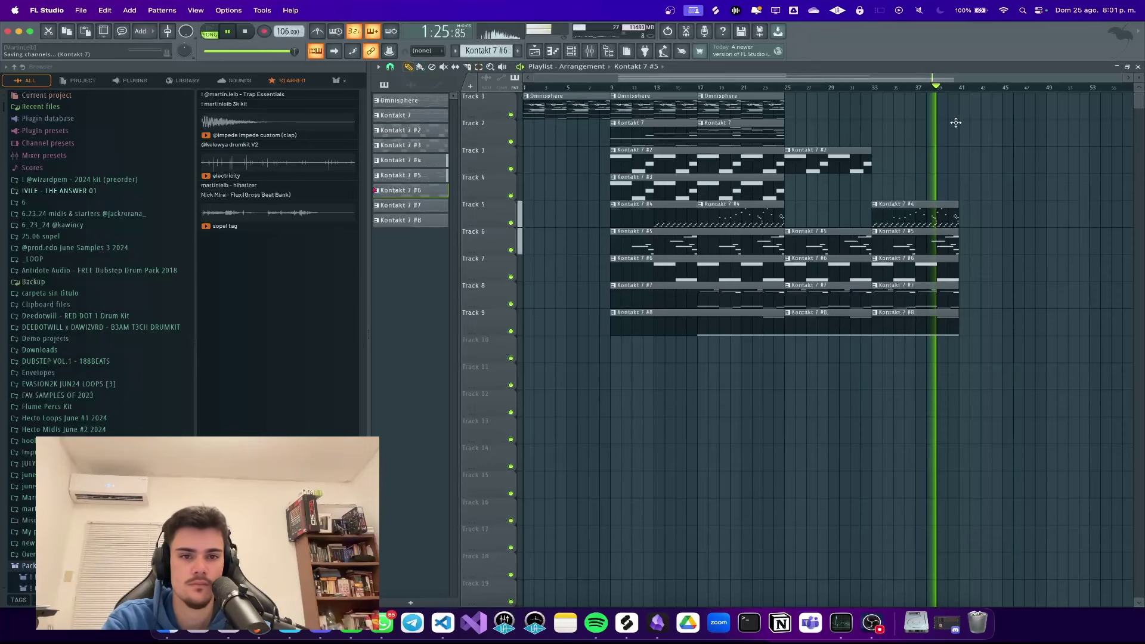
left_click(1056, 112)
scroll(1067, 131, "down", 1)
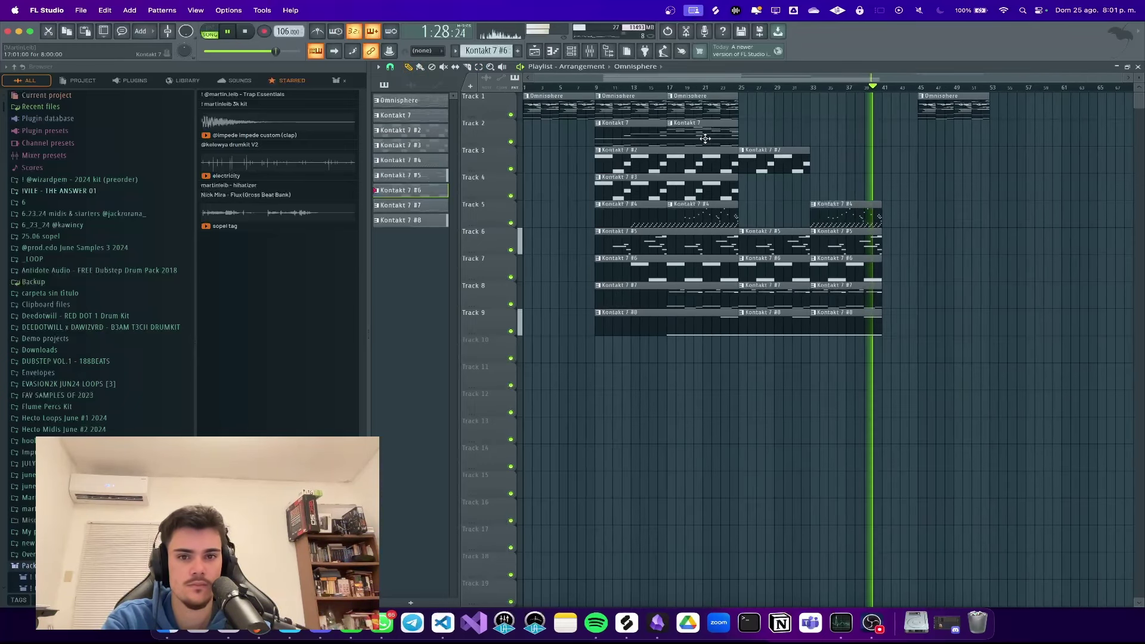
left_click(1070, 143)
right_click(1070, 143)
right_click(963, 114)
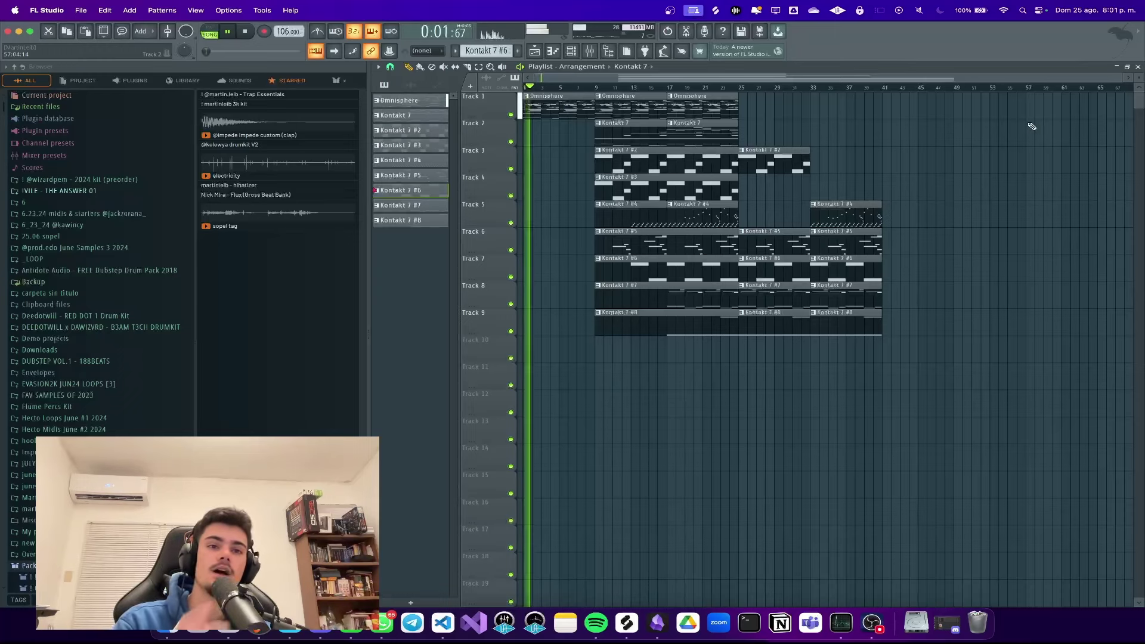
left_click(1030, 125)
key("space")
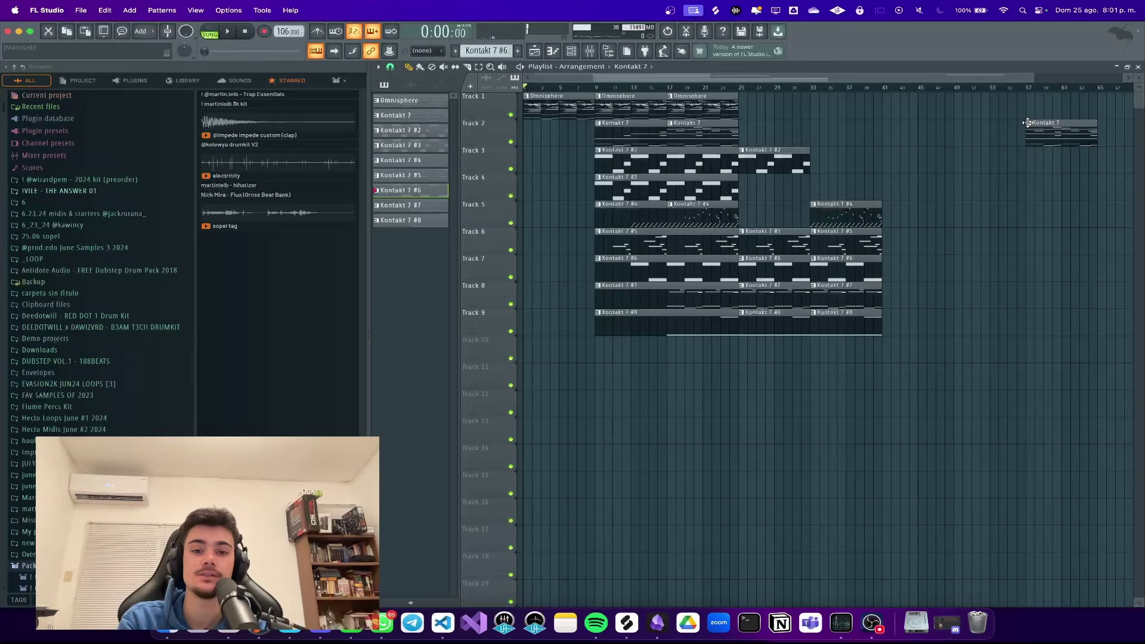
right_click(1068, 136)
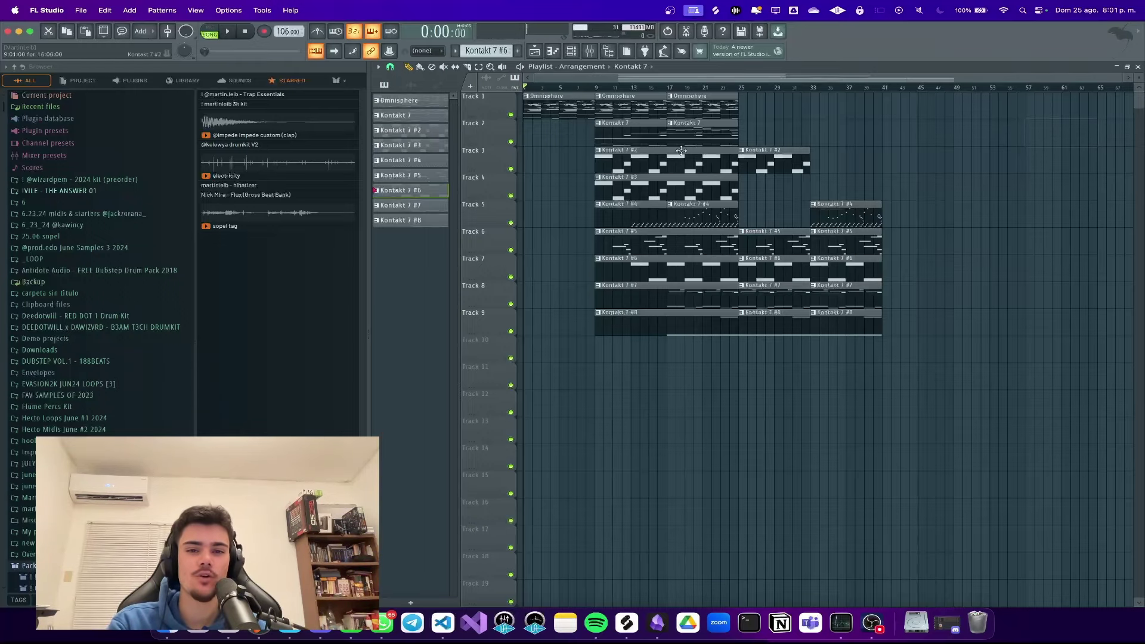
Step: Select the intro, the bars 9 to 25 section and the bars 25 to 41 section in turn to review the arrangement
scroll(542, 110, "up", 4)
scroll(542, 110, "down", 1)
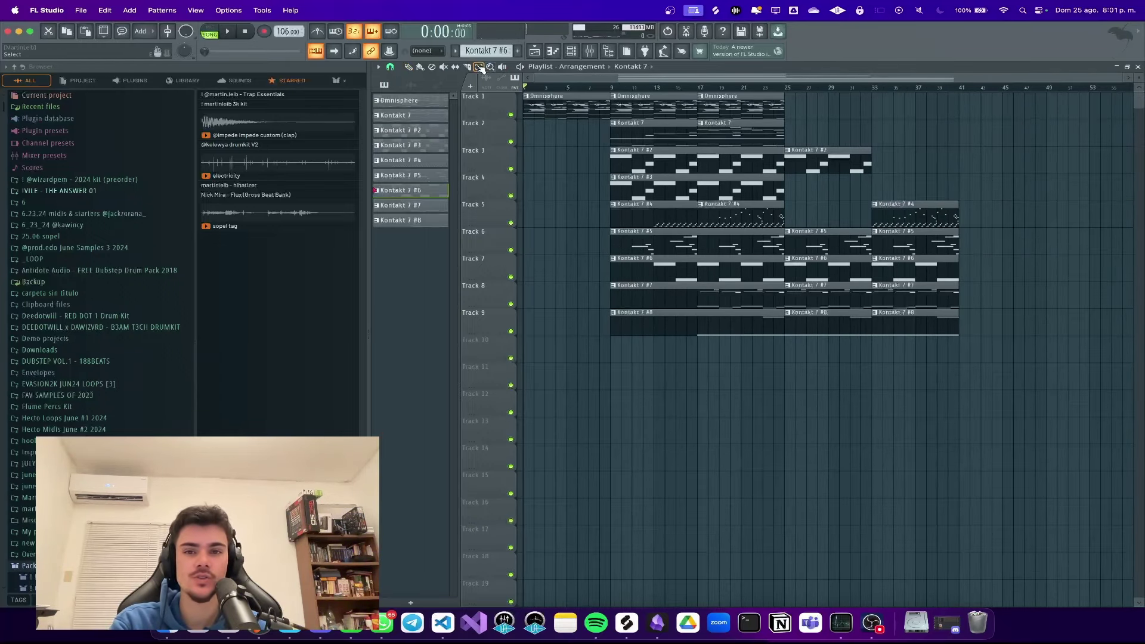
scroll(561, 131, "up", 2)
scroll(570, 132, "down", 2)
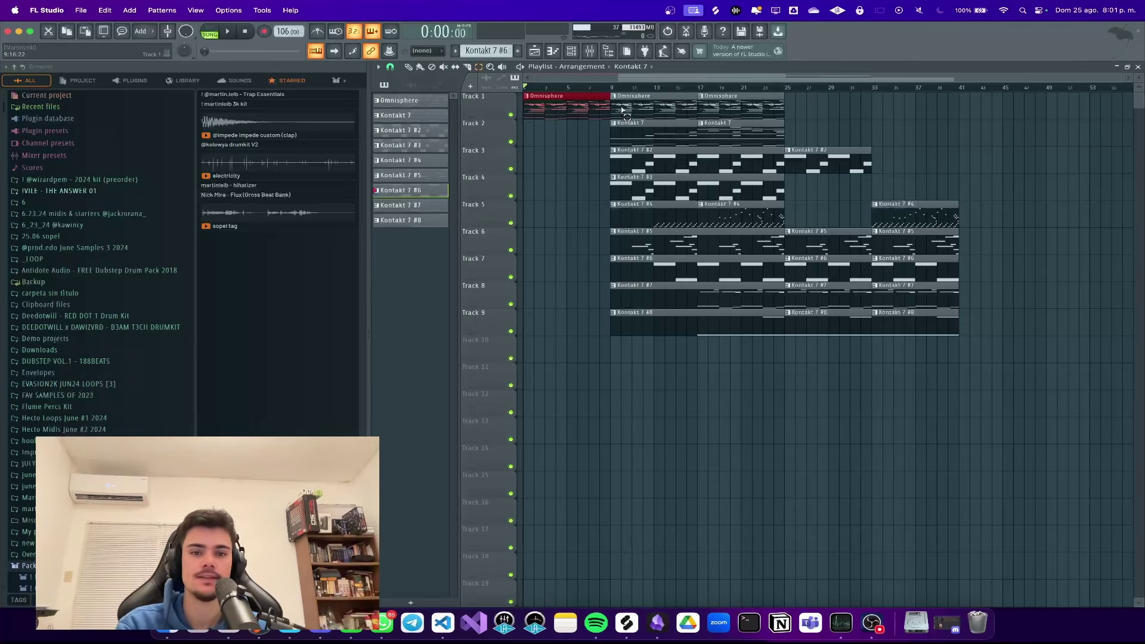
mouse_move(620, 94)
left_mouse_down()
mouse_move(734, 358)
mouse_move(770, 356)
mouse_move(588, 97)
mouse_move(616, 89)
left_mouse_up()
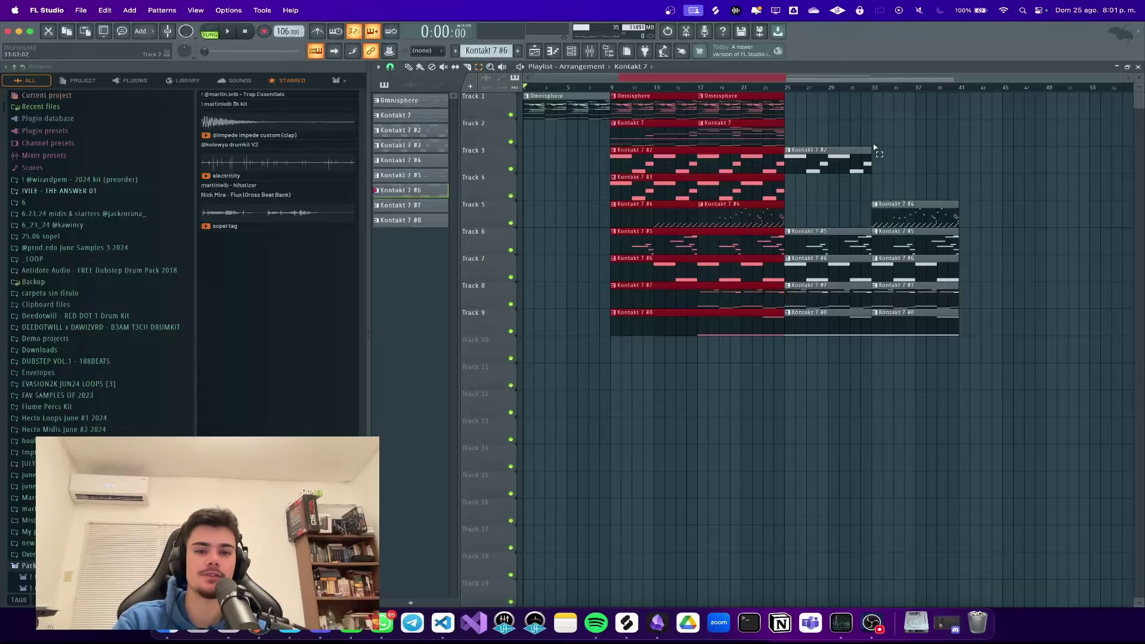
left_click_drag(927, 118, 838, 363)
scroll(900, 350, "up", 5)
scroll(899, 334, "down", 5)
scroll(922, 334, "up", 1)
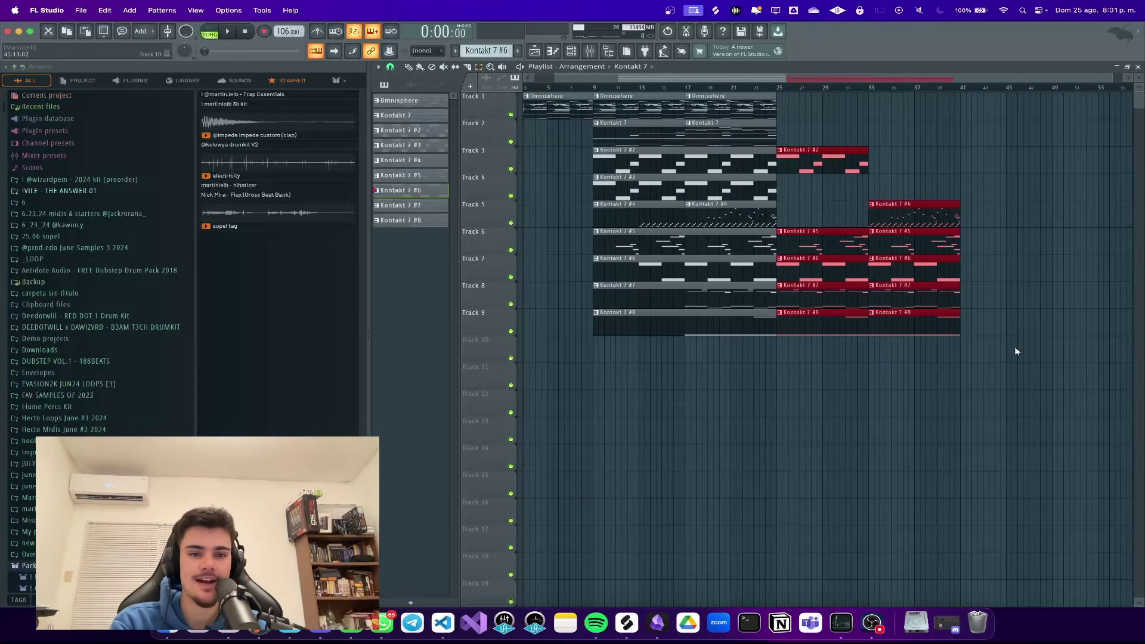
scroll(1024, 350, "down", 2)
scroll(1008, 337, "up", 3)
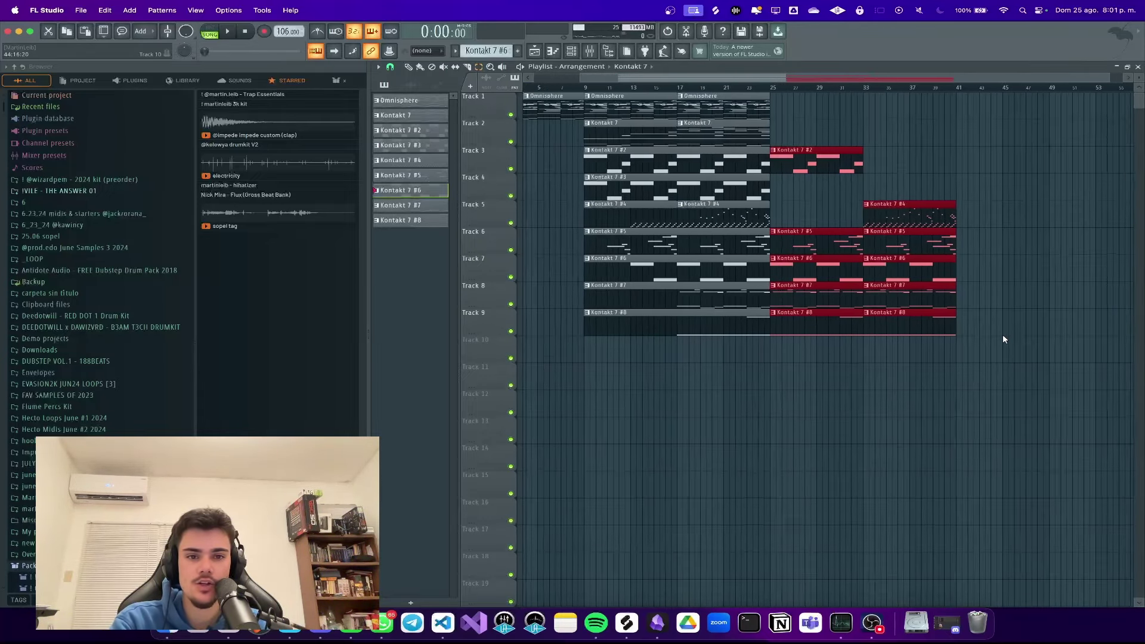
scroll(1002, 335, "down", 1)
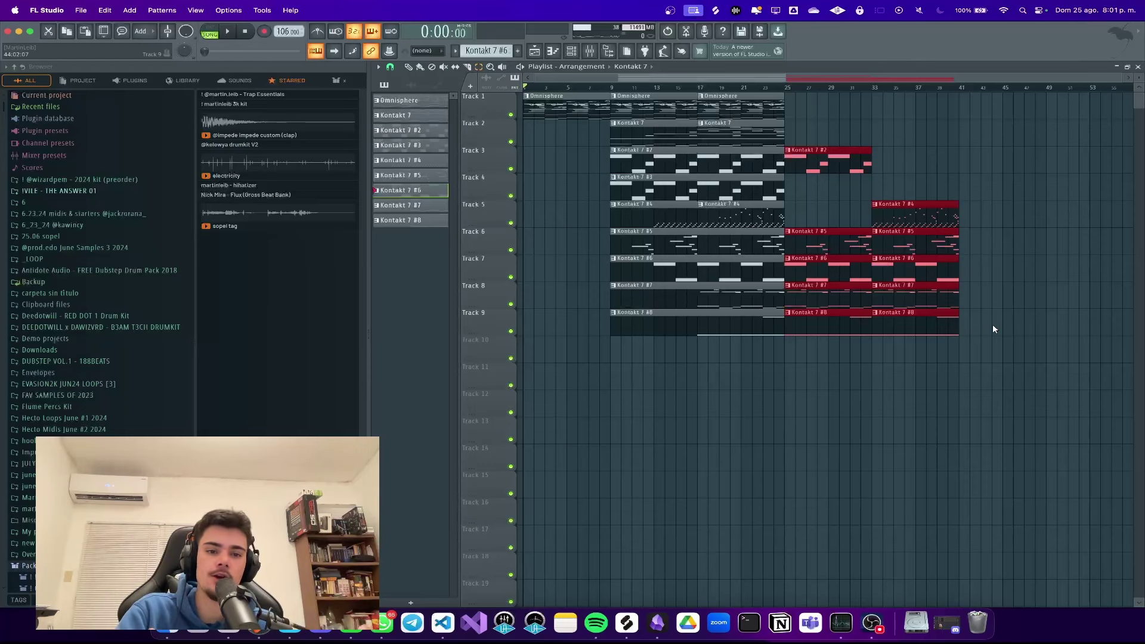
scroll(925, 307, "up", 2)
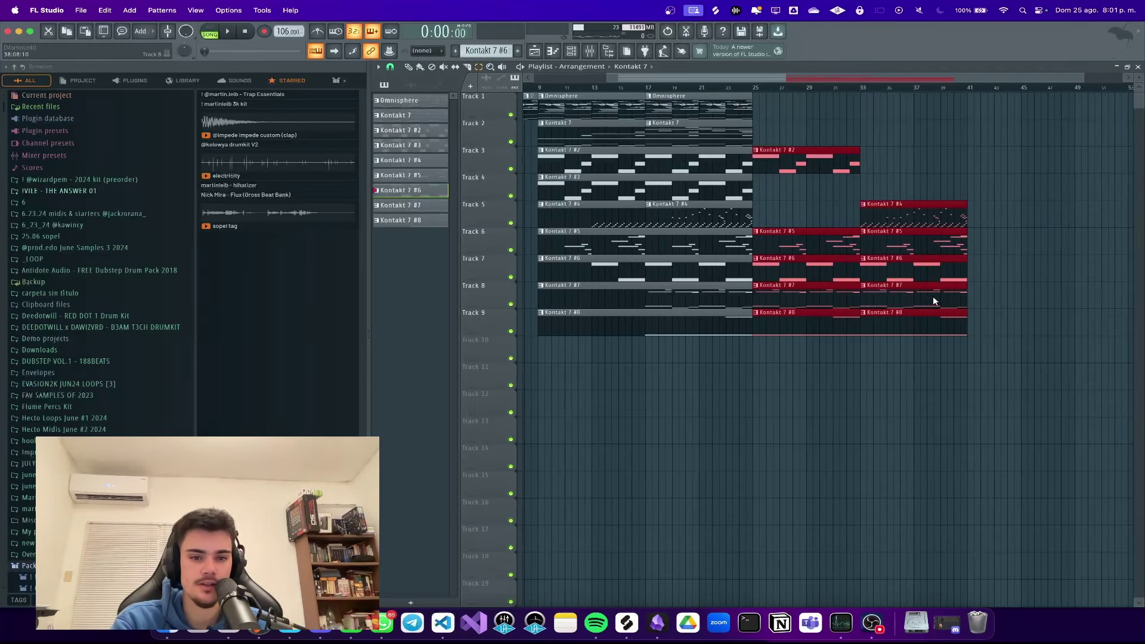
Step: Select the individual instrument clips in bars 25 to 41, including tracks 5, 6, 8 and 9, to examine the section's layers
left_click_drag(922, 283, 890, 306)
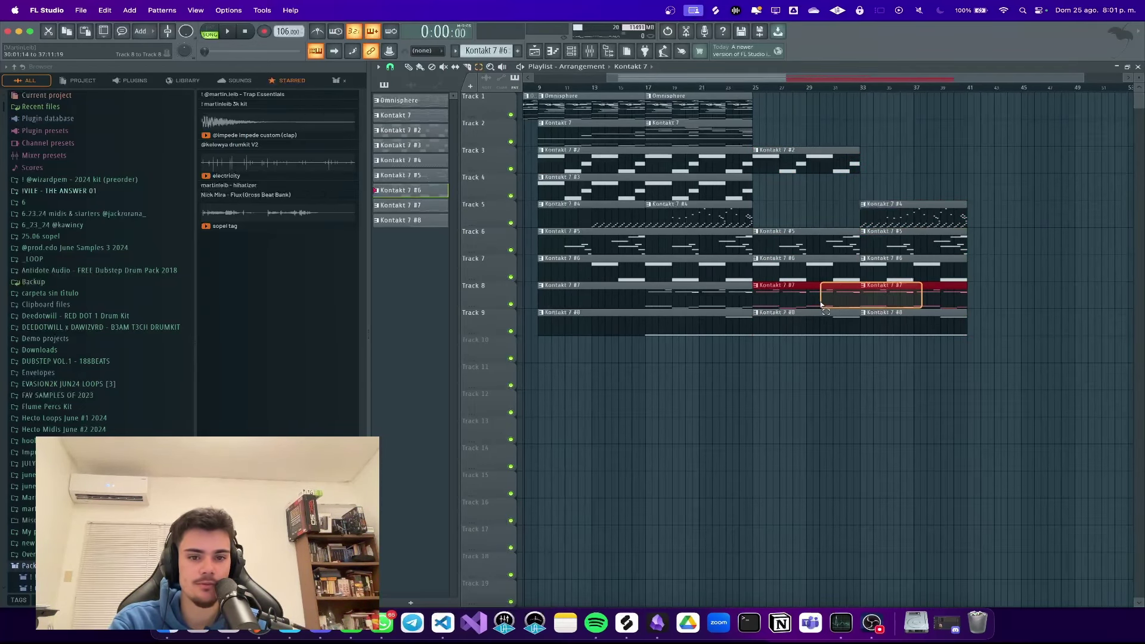
left_click_drag(924, 229, 821, 251)
scroll(970, 221, "up", 5)
left_click(932, 216)
scroll(936, 220, "down", 6)
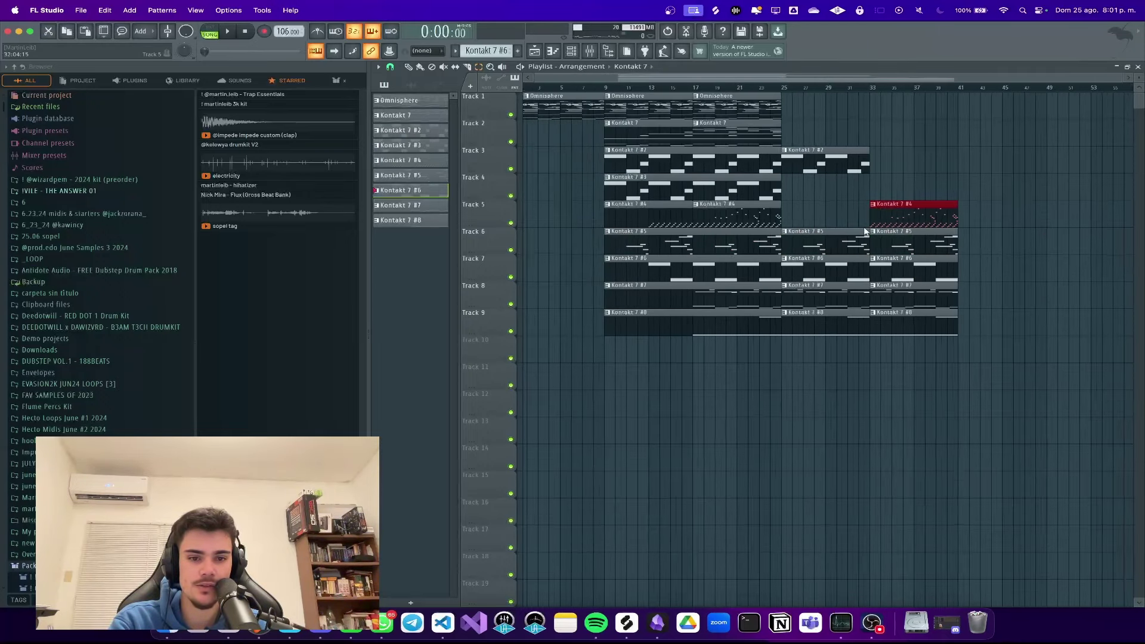
scroll(914, 338, "up", 5)
left_click_drag(932, 337, 741, 336)
scroll(969, 331, "down", 5)
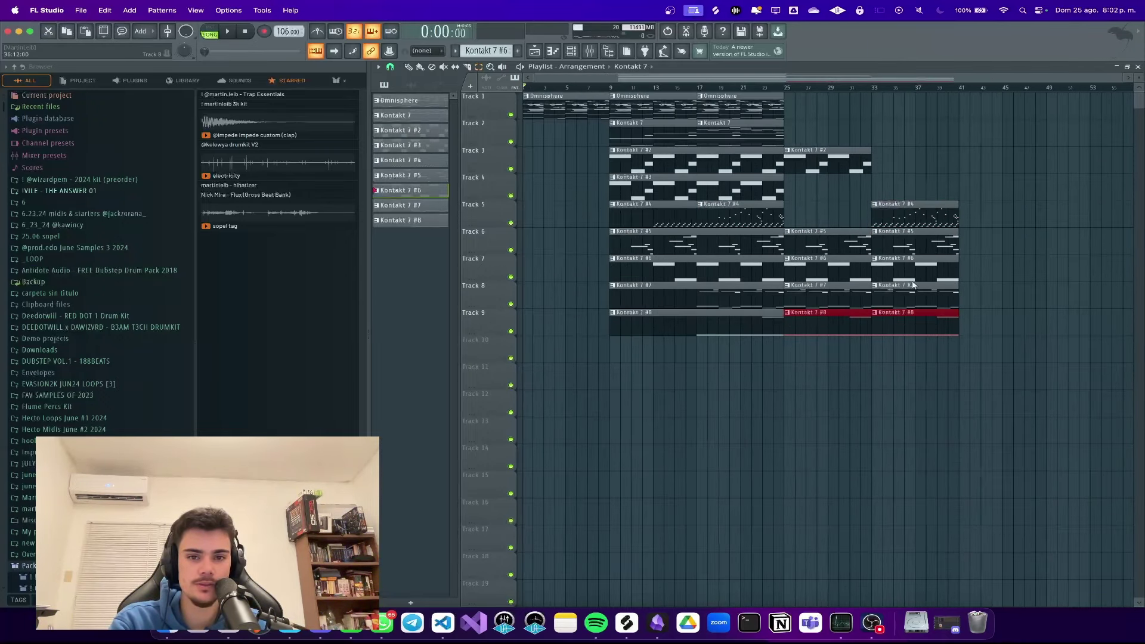
left_click_drag(999, 202, 856, 365)
left_click_drag(962, 362, 807, 149)
left_click_drag(971, 201, 788, 414)
left_click_drag(1007, 415, 830, 143)
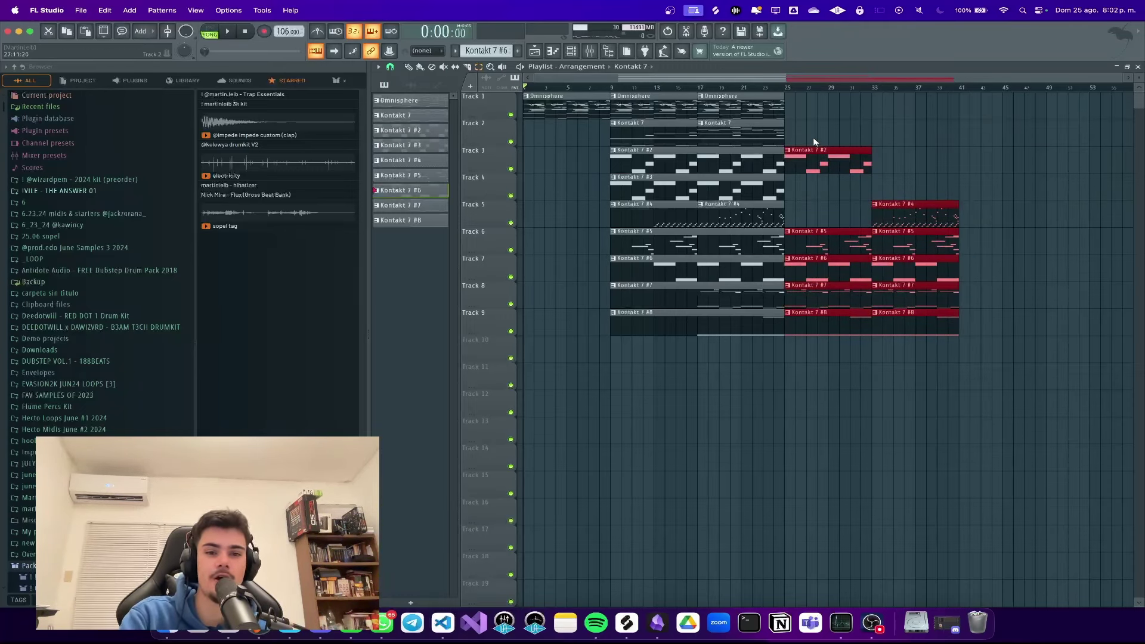
Step: Clear the clip selection and save the project
left_click_drag(773, 95, 694, 114)
left_click(888, 104)
key("super+s")
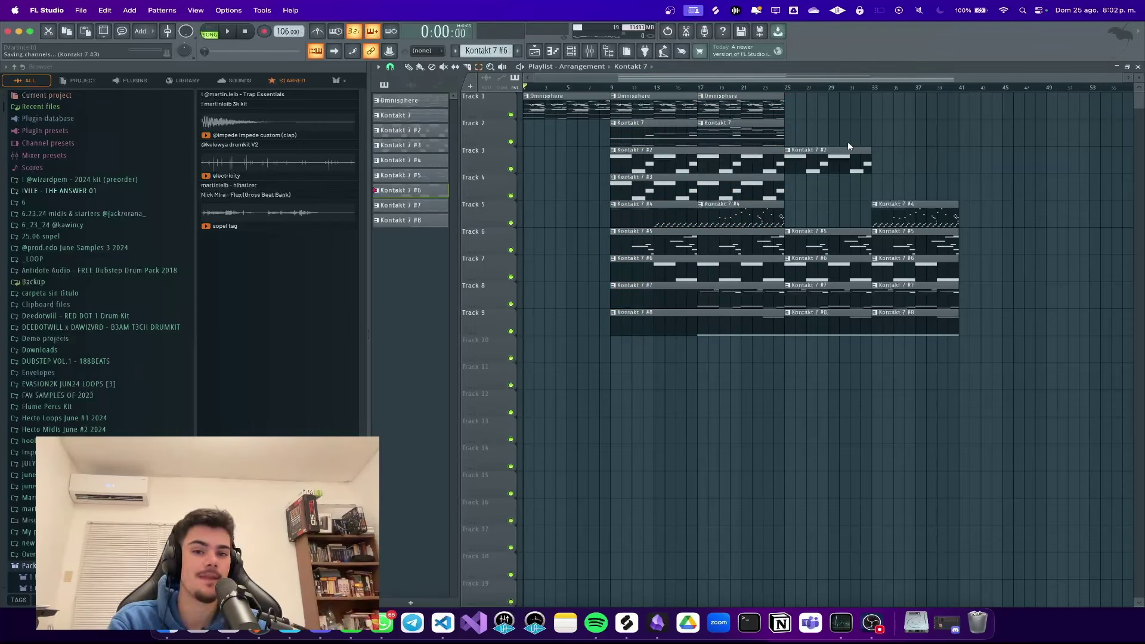
Step: Place an eight-bar Omnisphere clip at bar 45 on track 1 and a 16-bar Kontakt 7 clip at bar 57 on track 2
left_click(408, 67)
left_click_drag(555, 105, 1054, 124)
scroll(1031, 127, "down", 2)
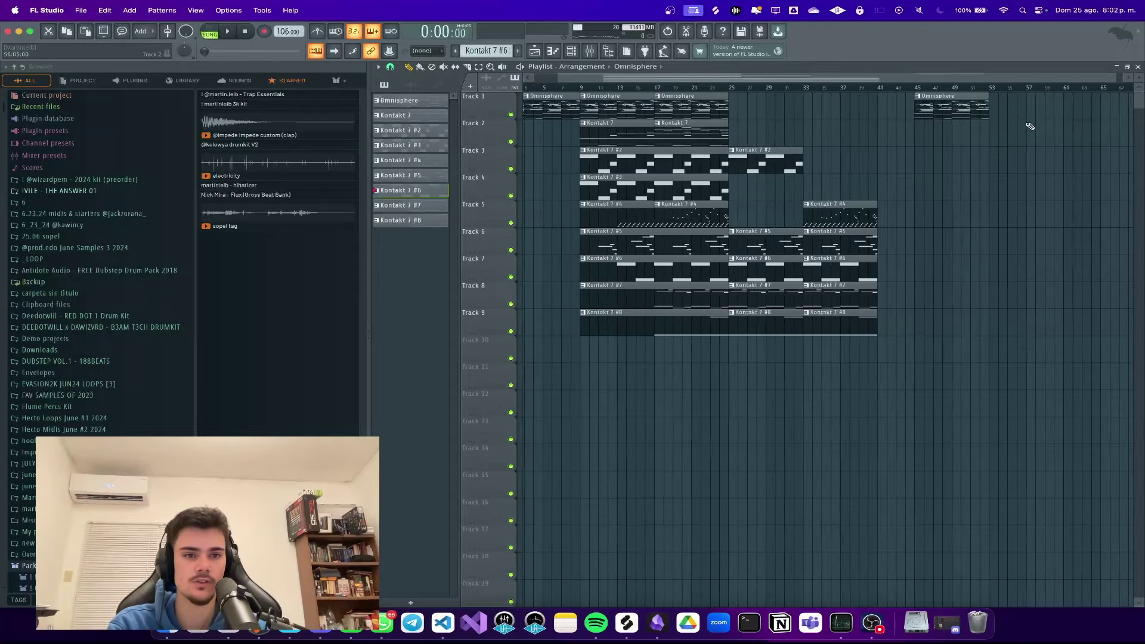
left_click_drag(638, 136, 1071, 136)
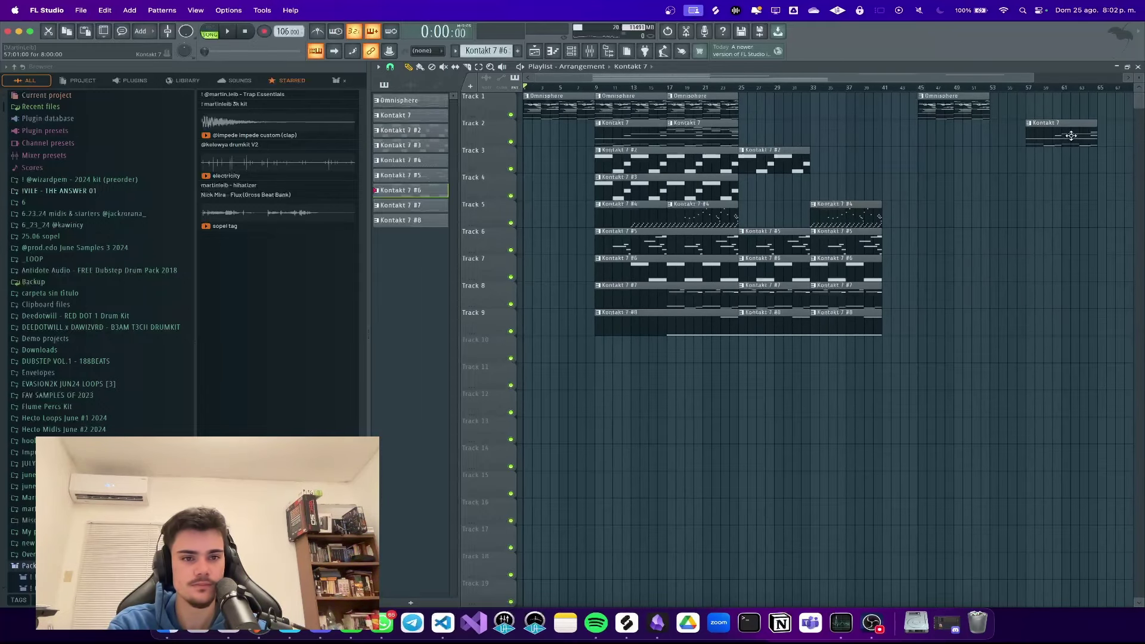
scroll(1062, 136, "down", 2)
scroll(1008, 136, "down", 2)
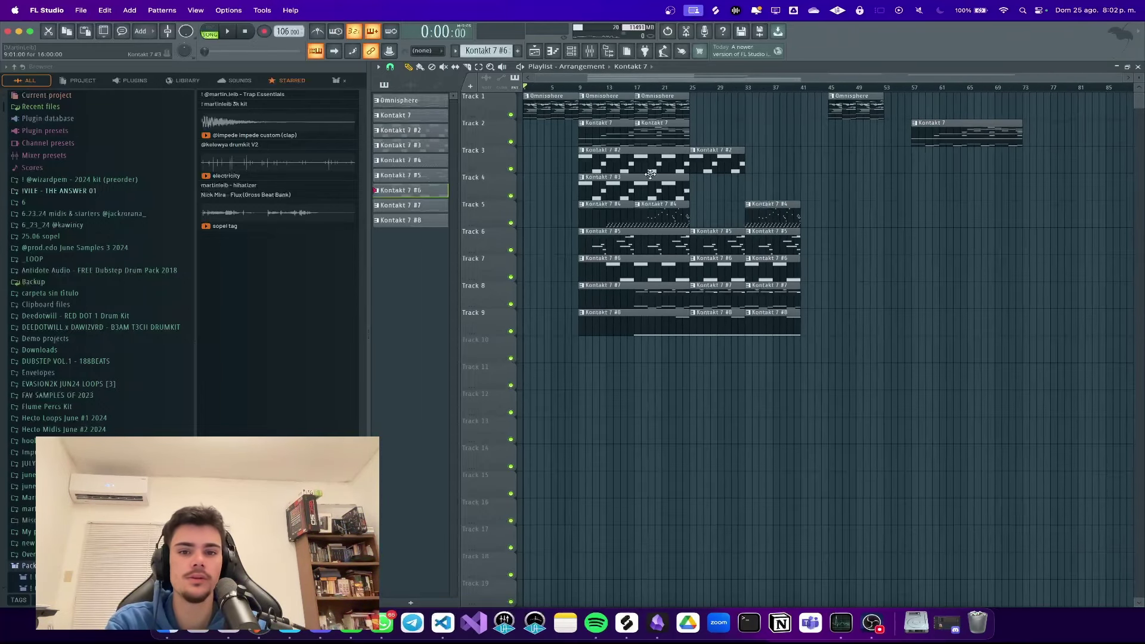
Step: Place eight-bar clips of Kontakt 7 #2 at bar 77 on track 3 and Kontakt 7 #3 at bar 89 on track 4
left_click_drag(729, 156, 1092, 156)
scroll(1091, 156, "down", 1)
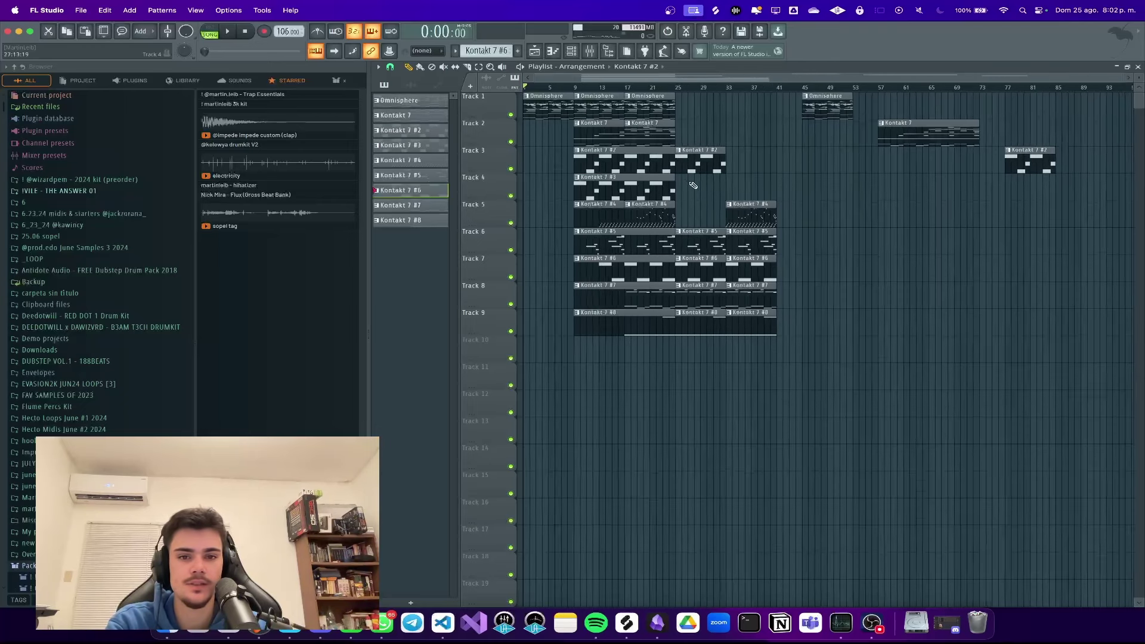
left_click_drag(619, 183, 1104, 183)
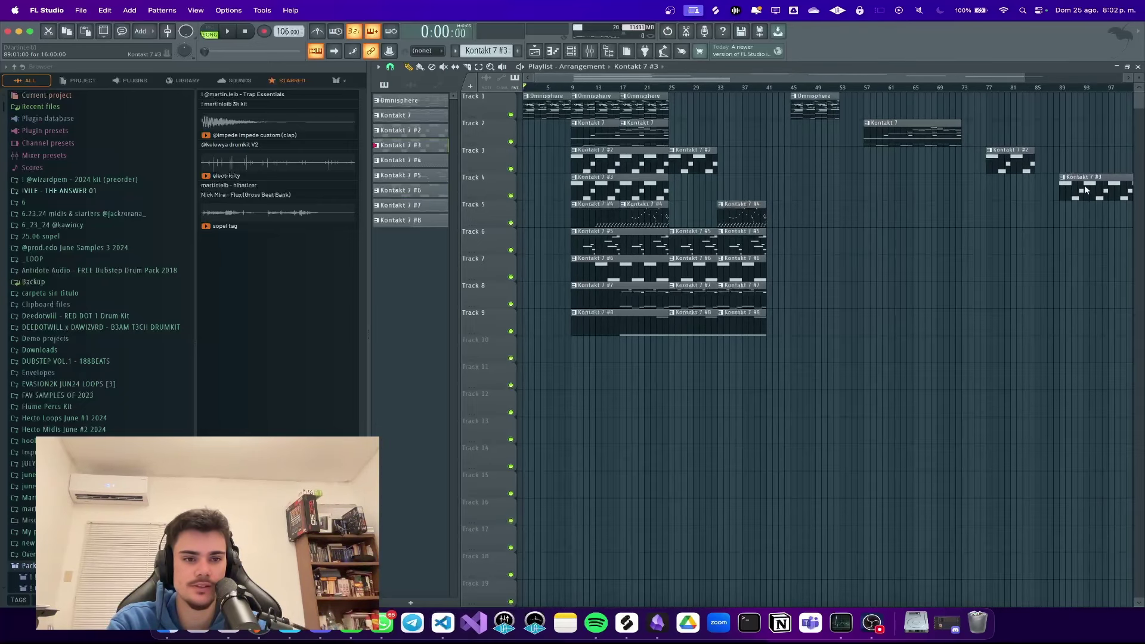
scroll(1061, 191, "down", 1)
scroll(895, 203, "up", 2)
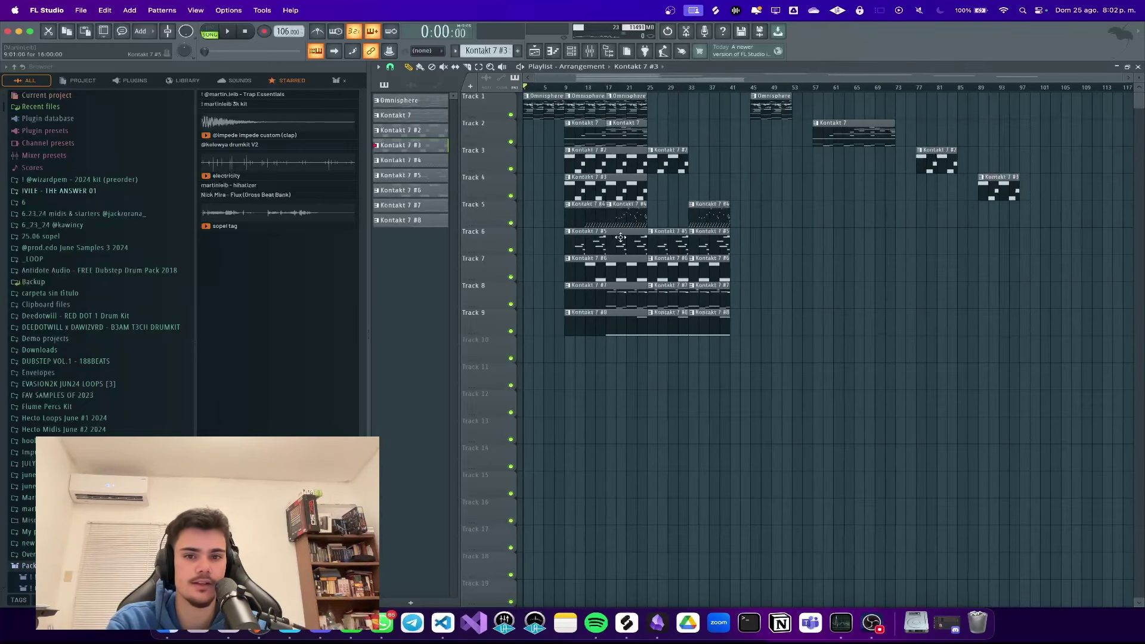
Step: Place a 12-bar Kontakt 7 #4 clip at bar 101 on track 5 and a 16-bar Kontakt 7 #5 clip at bar 118 on track 6
left_click_drag(597, 216, 1110, 225)
scroll(1052, 222, "down", 1)
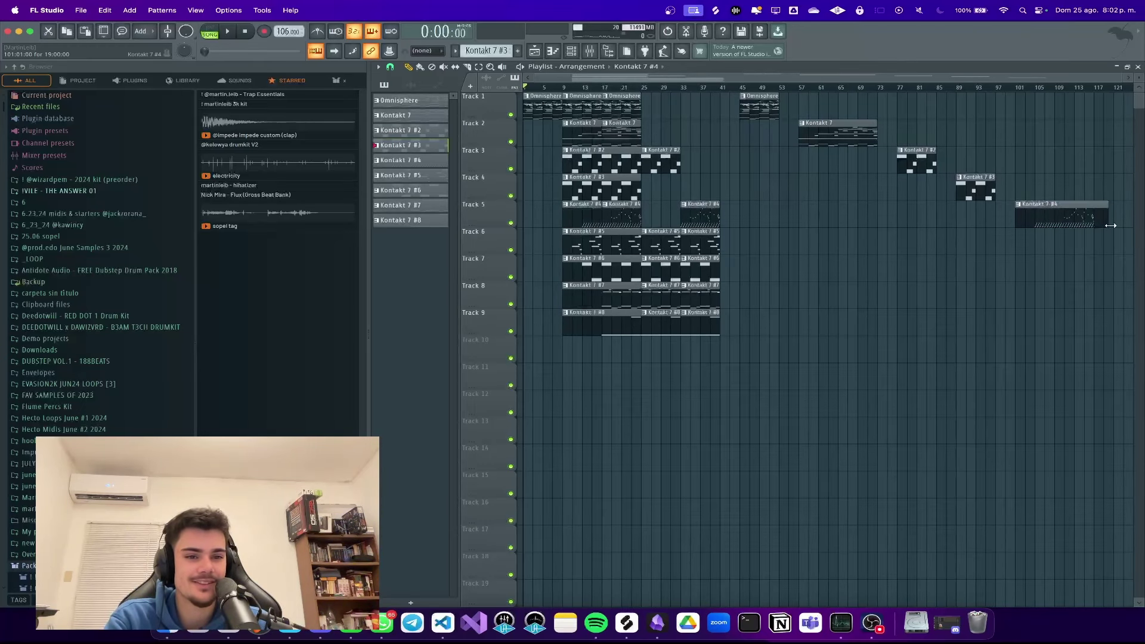
left_click_drag(1016, 219, 1104, 242)
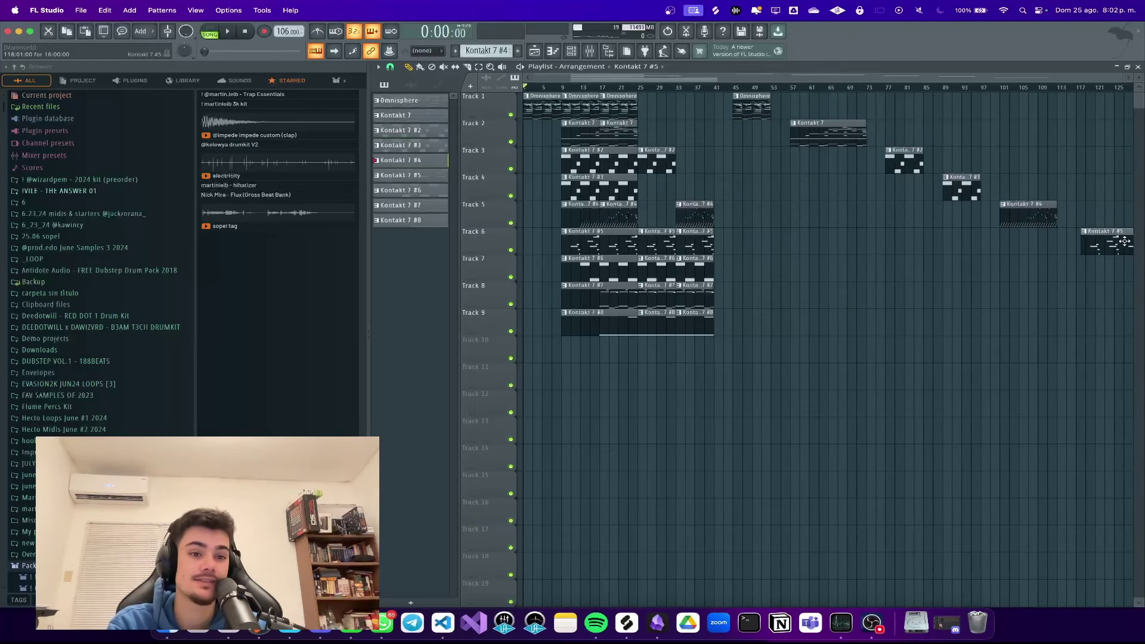